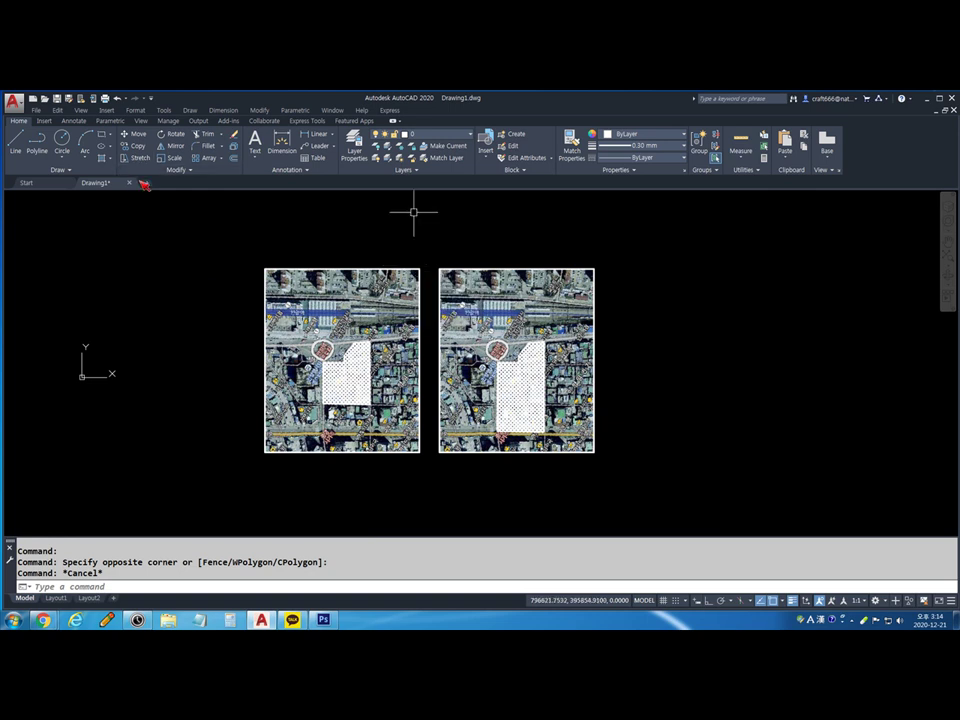
# Close the current drawing with the two aerial site images and start a new drawing from scratch
pyautogui.press('Escape')
pyautogui.press('Escape')
pyautogui.hotkey('alt', 'F4')
pyautogui.click(492, 378)
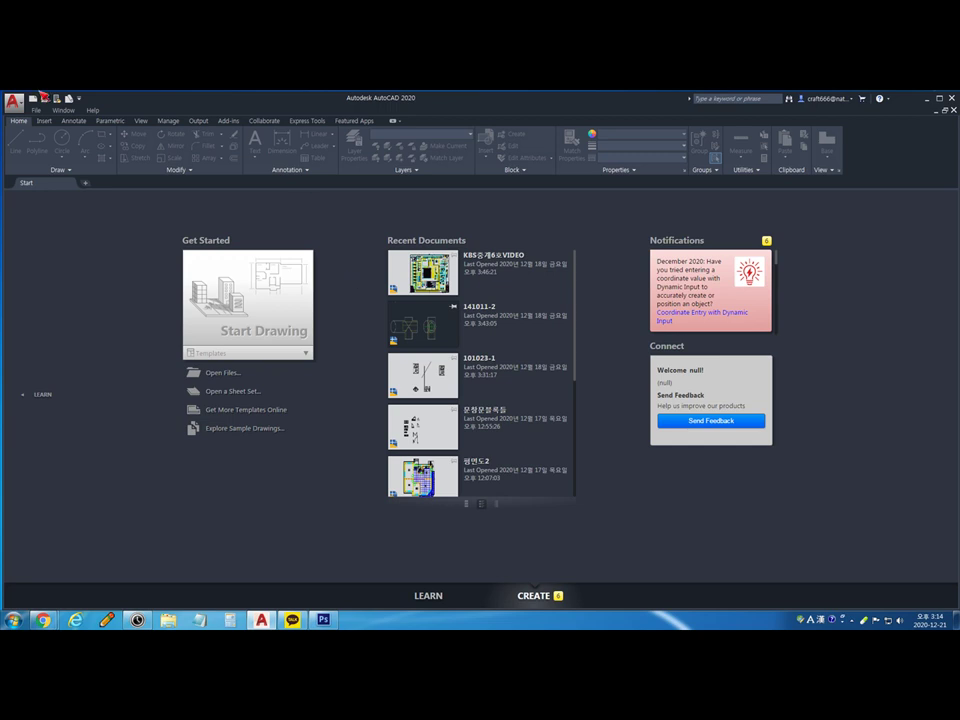
pyautogui.click(35, 101)
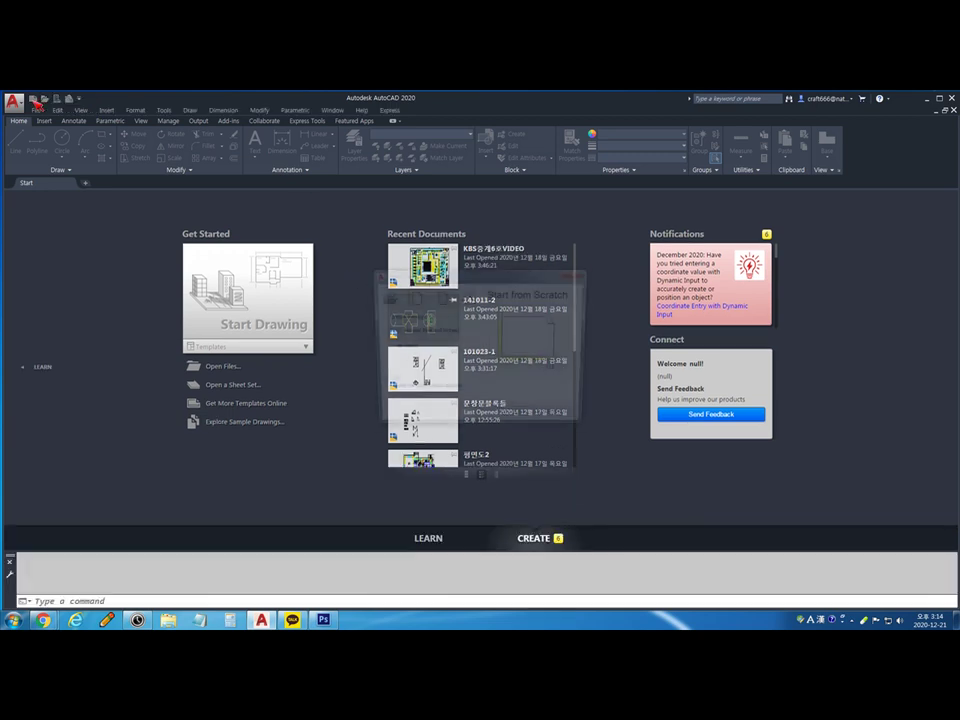
pyautogui.press('Return')
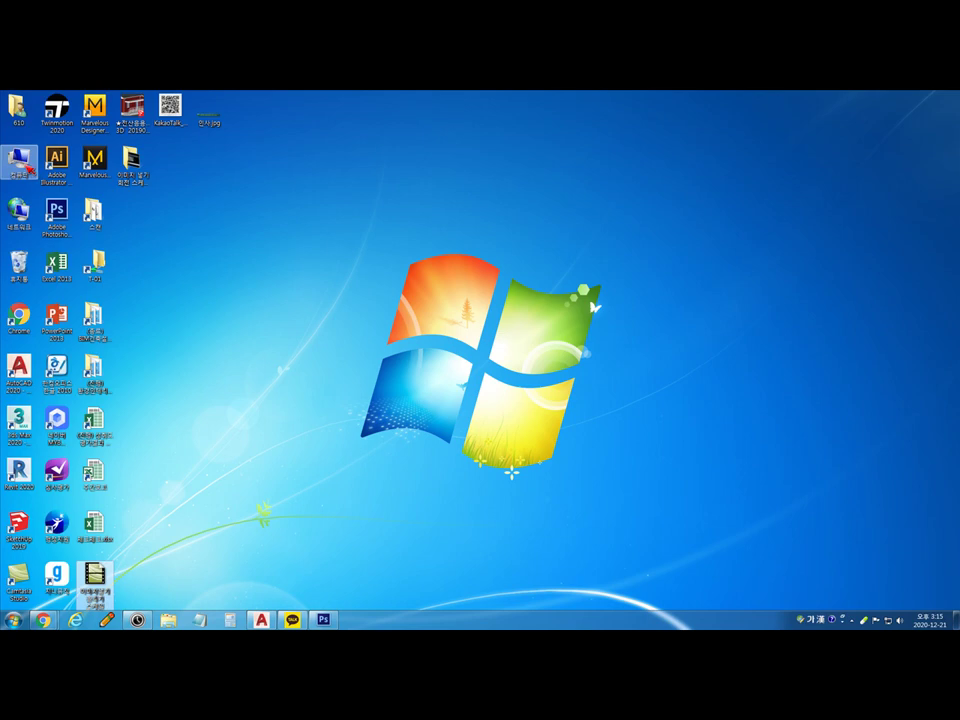
# Open ★교안-CAD교안.pdf from the cad folder on drive D, inside ●환경디자인 and ★환경디자인
pyautogui.doubleClick(22, 162)
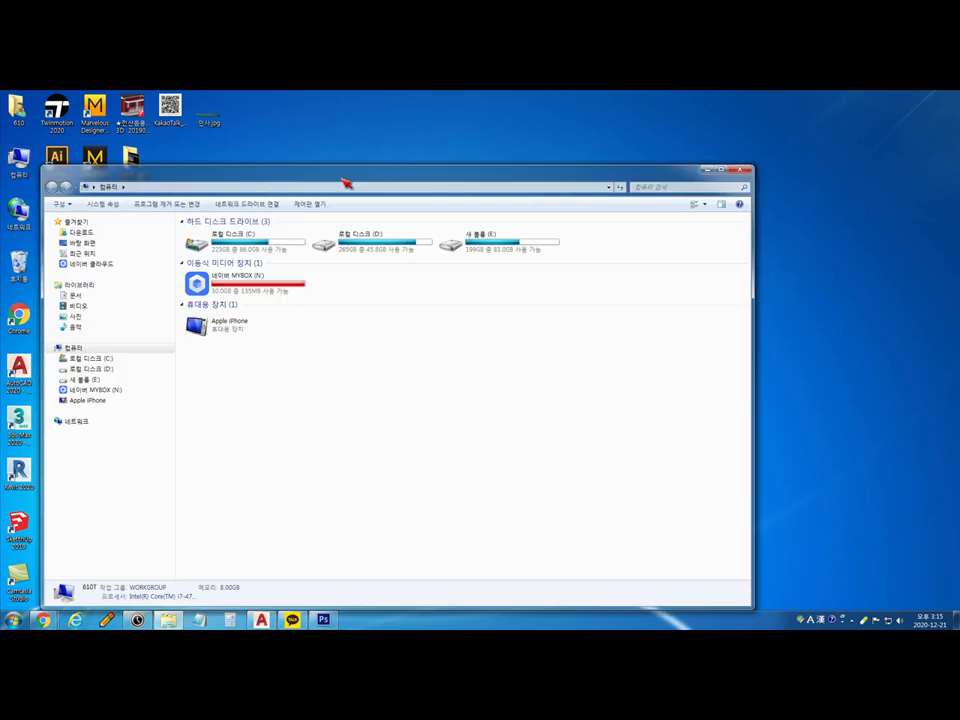
pyautogui.doubleClick(385, 256)
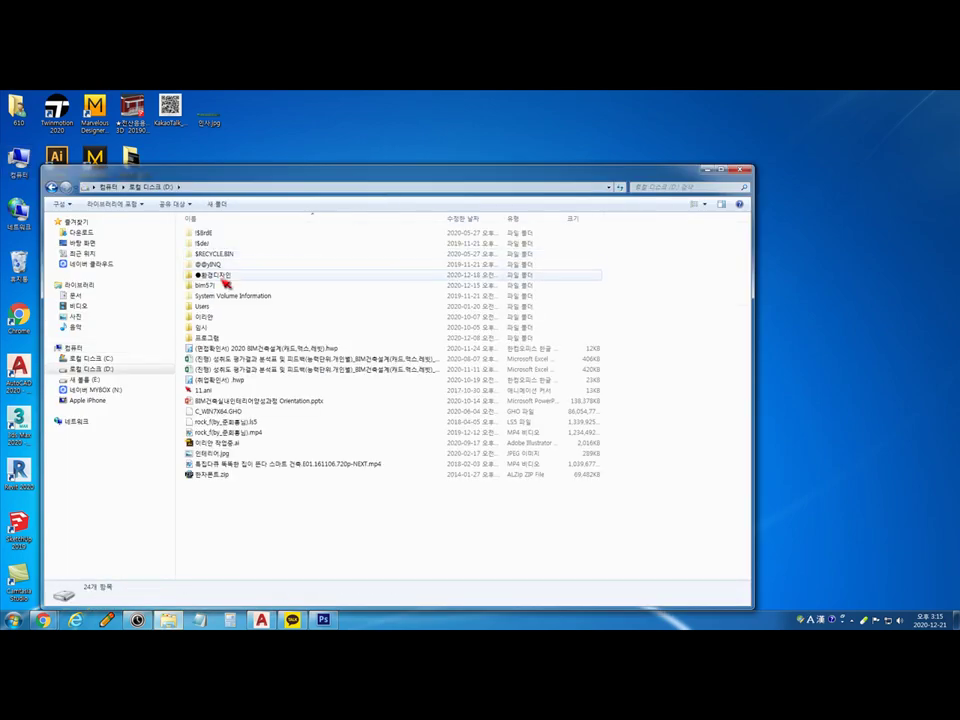
pyautogui.doubleClick(222, 277)
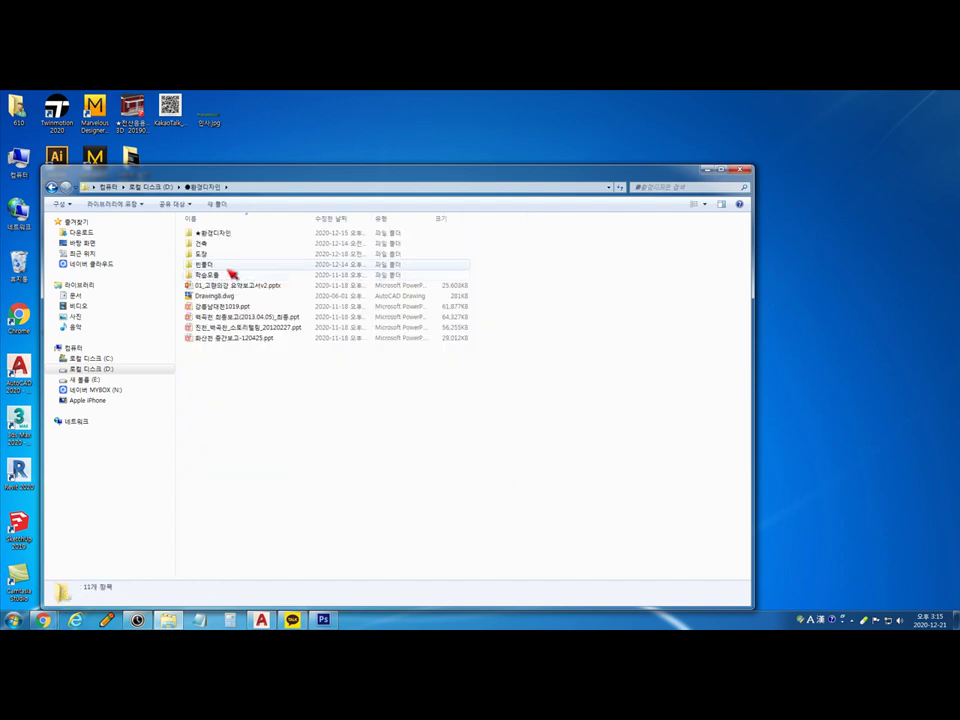
pyautogui.click(210, 234)
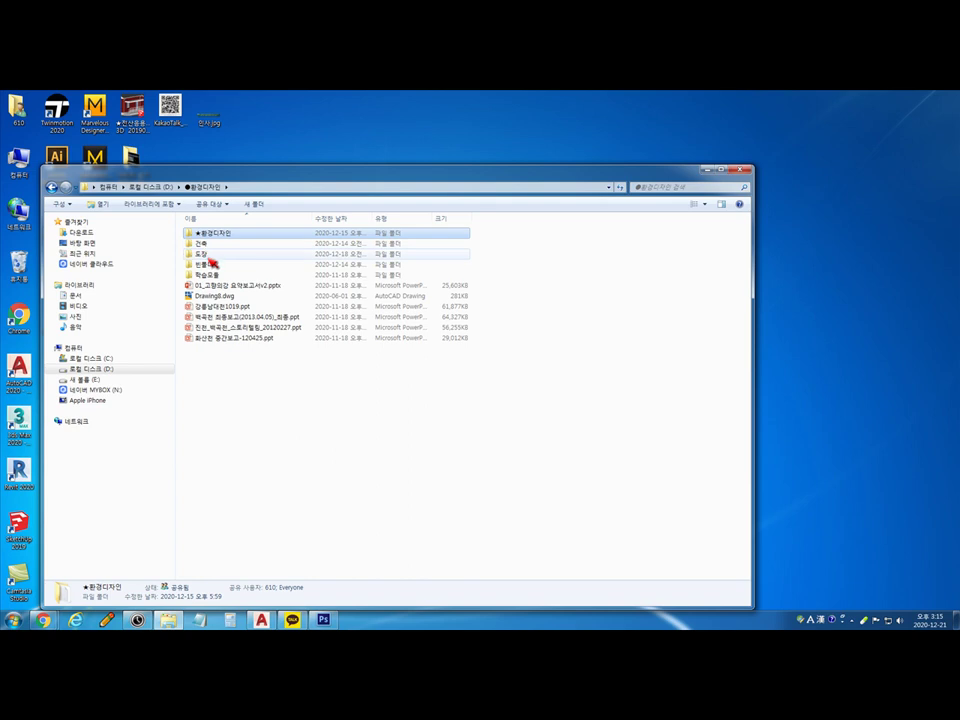
pyautogui.doubleClick(225, 235)
pyautogui.doubleClick(210, 254)
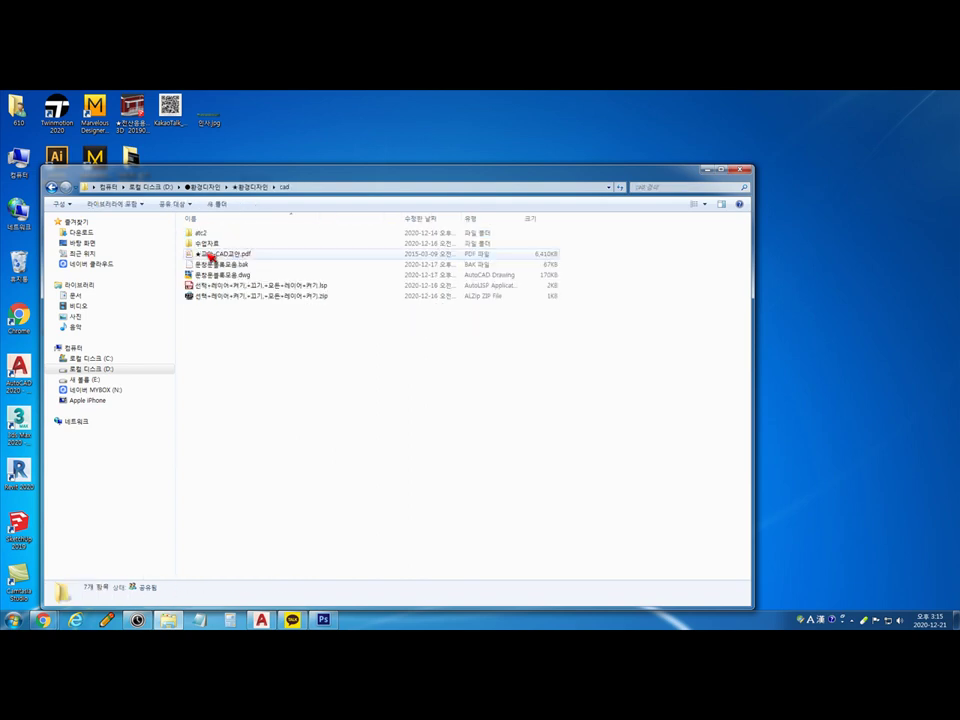
pyautogui.doubleClick(215, 254)
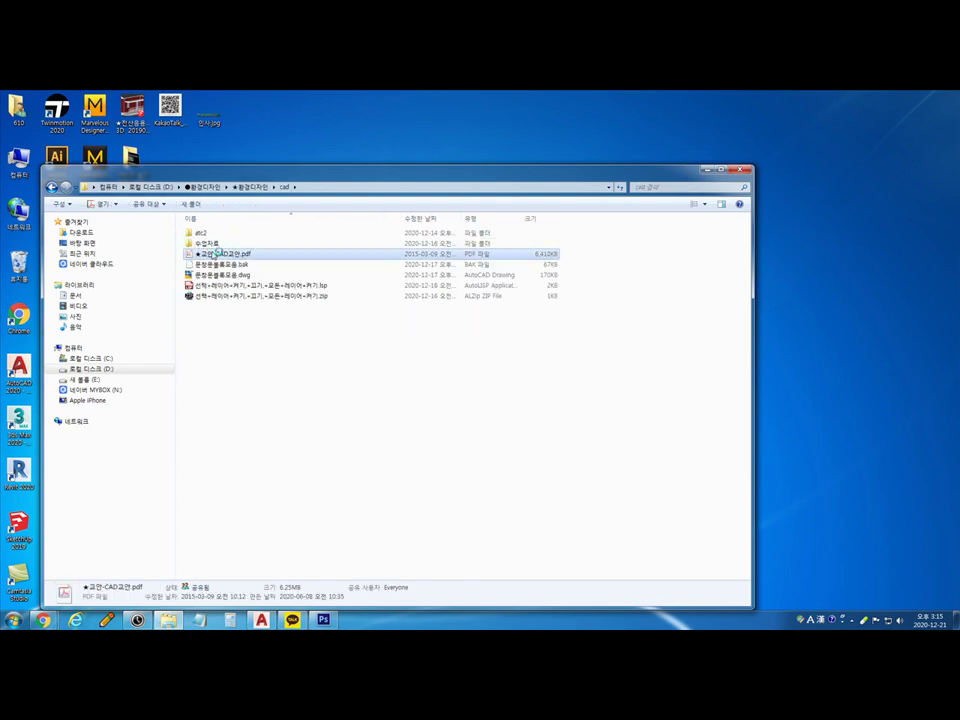
# Browse the CAD lesson PDF to the day 18 page on the TEXT and MTEXT commands and examine it enlarged
pyautogui.scroll(-17, 517, 371)
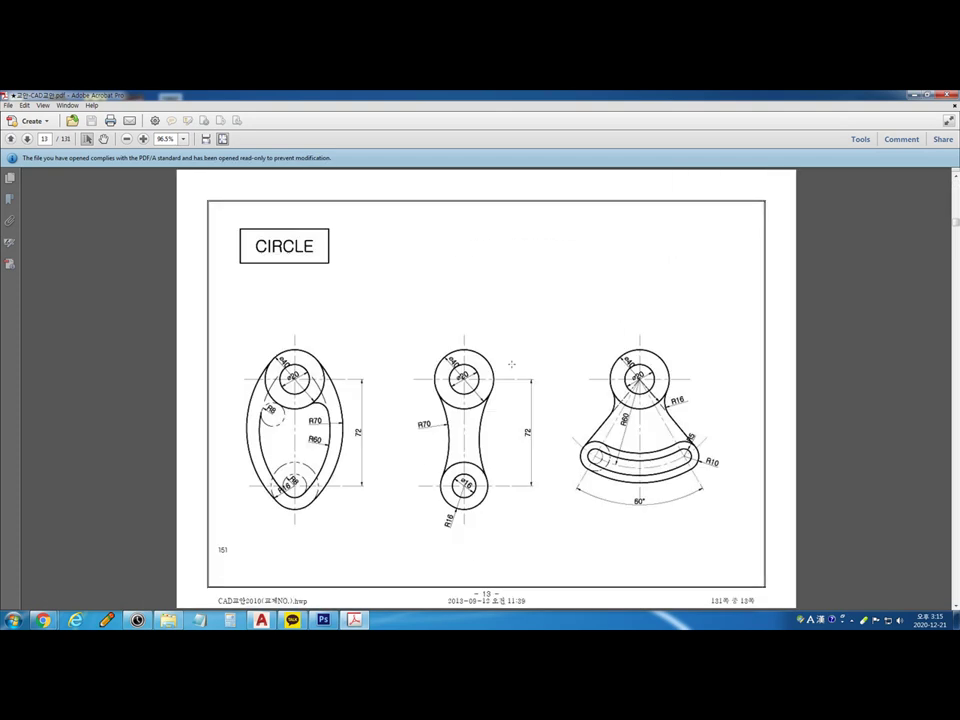
pyautogui.scroll(-20, 517, 371)
pyautogui.keyDown('ctrl'); pyautogui.scroll(2, 514, 365); pyautogui.keyUp('ctrl')
pyautogui.scroll(-3, 514, 365)
pyautogui.scroll(-15, 514, 365)
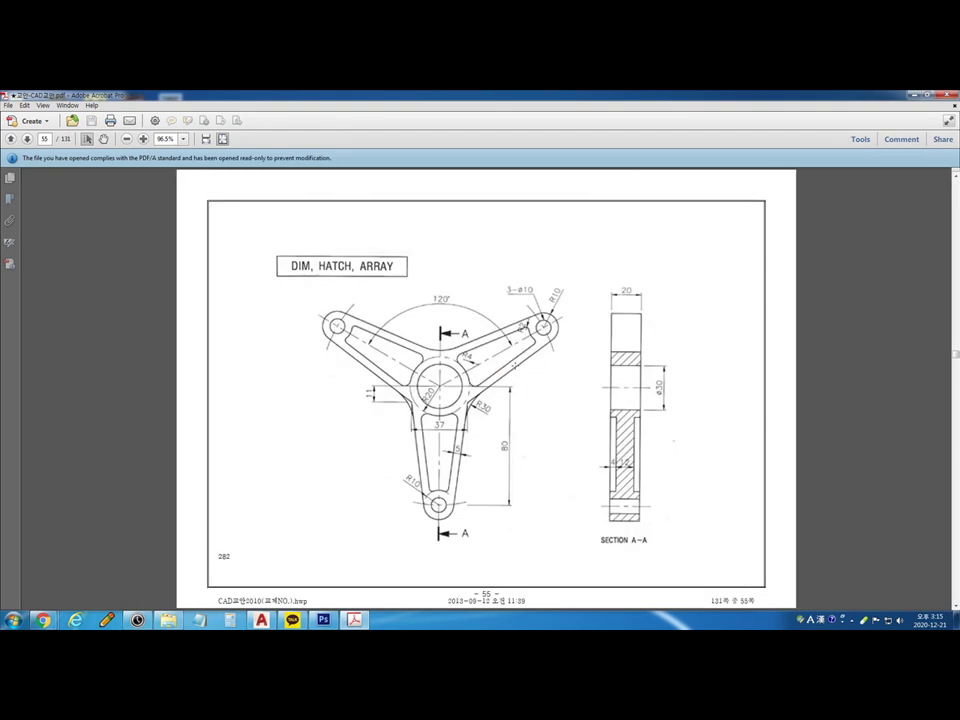
pyautogui.scroll(-7, 515, 365)
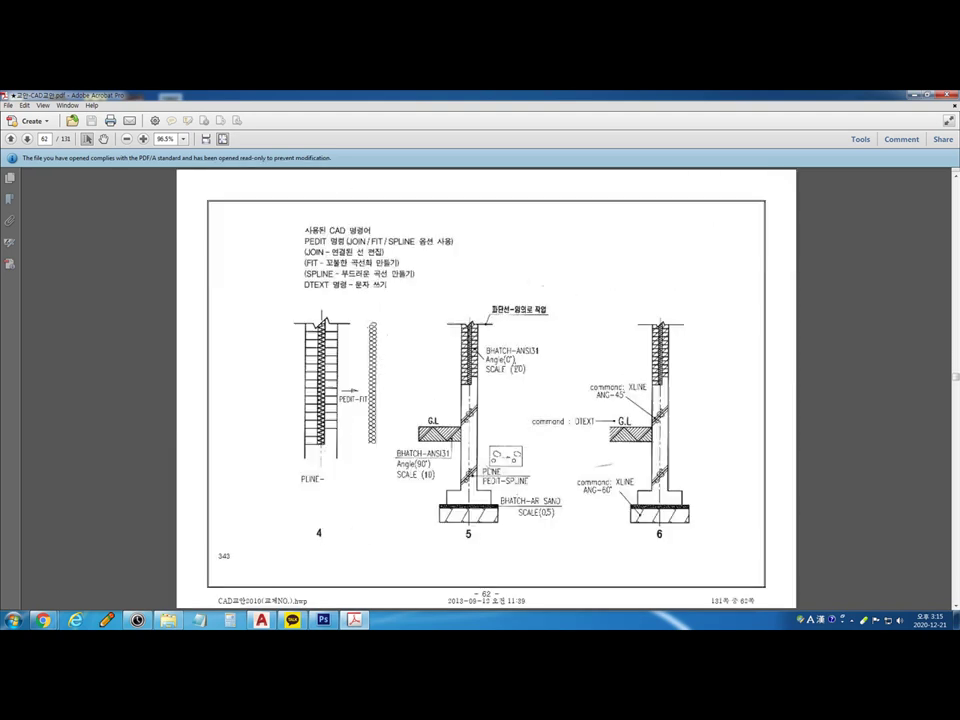
pyautogui.keyDown('ctrl'); pyautogui.scroll(-2, 515, 365); pyautogui.keyUp('ctrl')
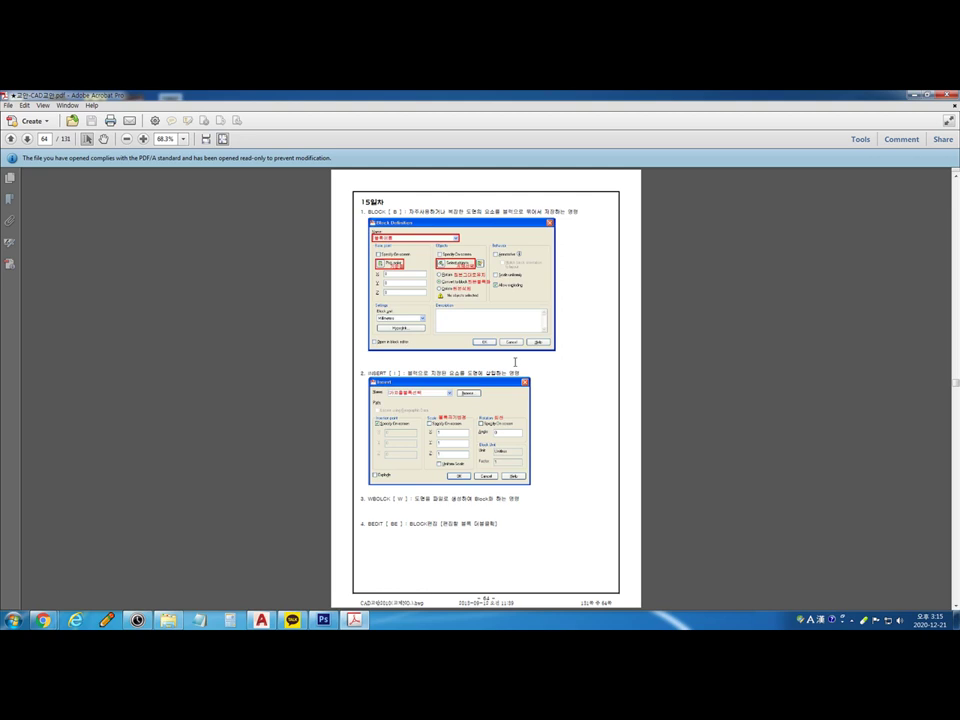
pyautogui.scroll(-12, 514, 339)
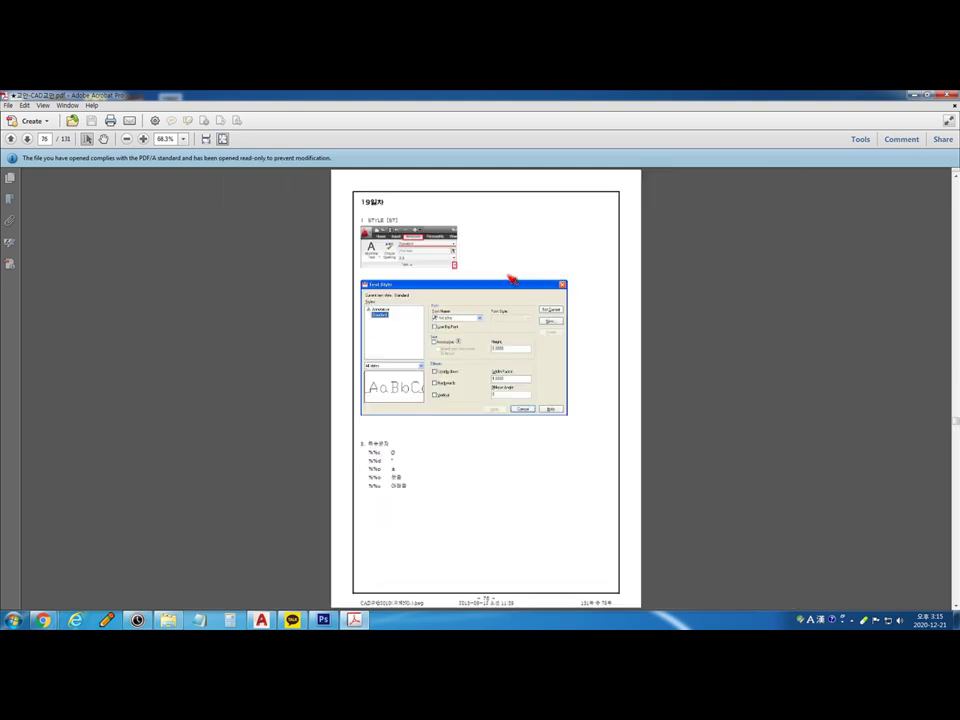
pyautogui.scroll(1, 470, 272)
pyautogui.keyDown('ctrl'); pyautogui.scroll(4, 379, 221); pyautogui.keyUp('ctrl')
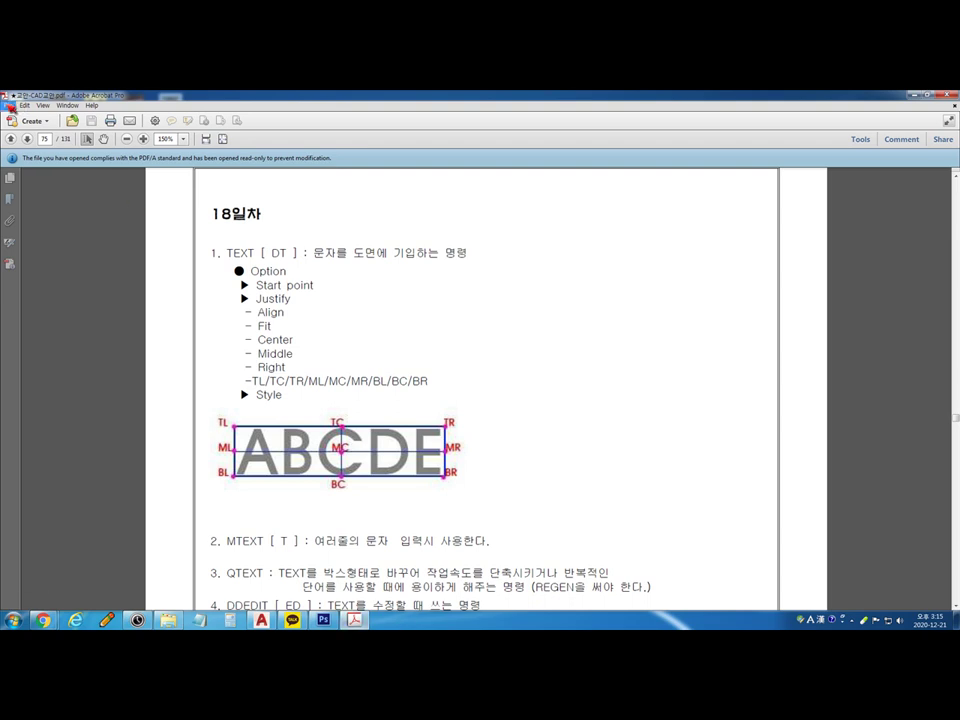
# Open the shortcut list ★단축키-CAD.pdf and examine the text command rows of lesson 18 enlarged
pyautogui.click(10, 104)
pyautogui.click(120, 284)
pyautogui.keyDown('ctrl'); pyautogui.scroll(2, 480, 320); pyautogui.keyUp('ctrl')
pyautogui.scroll(1, 883, 317)
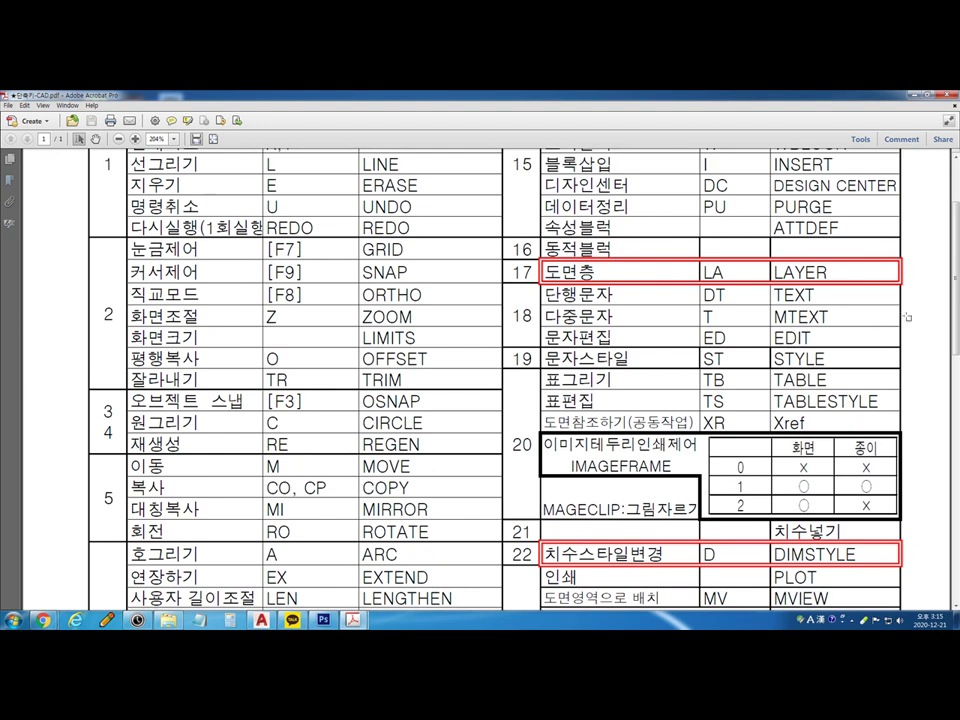
pyautogui.keyDown('ctrl'); pyautogui.scroll(1, 905, 312); pyautogui.keyUp('ctrl')
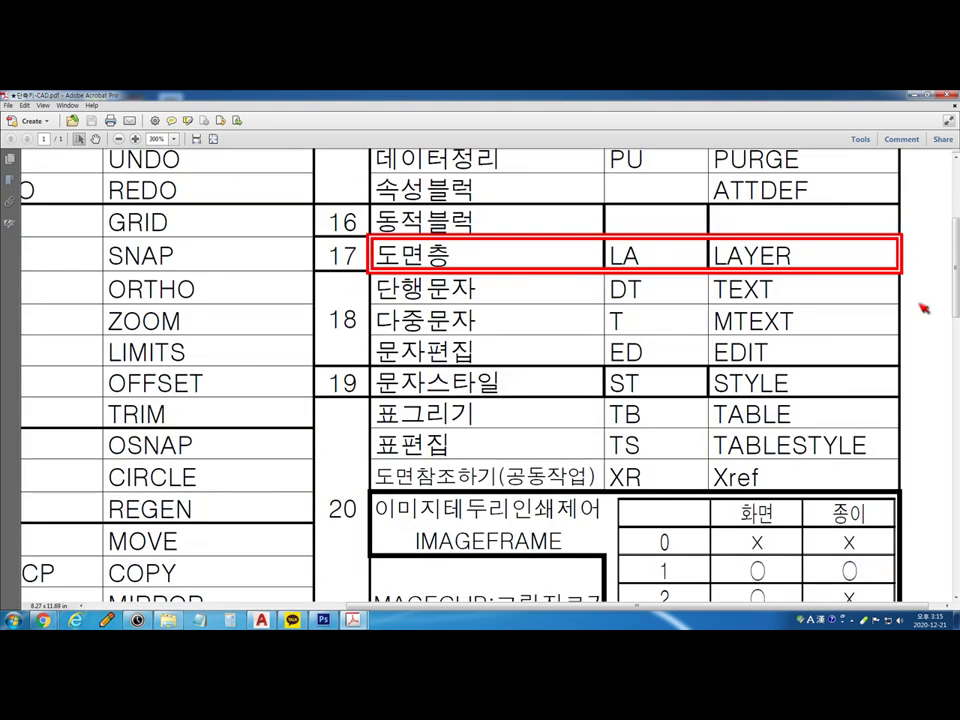
# Underline the single-line text (DT) and multiline text (T) rows of the shortcut table with the screen pen
pyautogui.moveTo(612, 301)
pyautogui.mouseDown()
pyautogui.moveTo(643, 299)
pyautogui.moveTo(644, 330)
pyautogui.mouseUp()
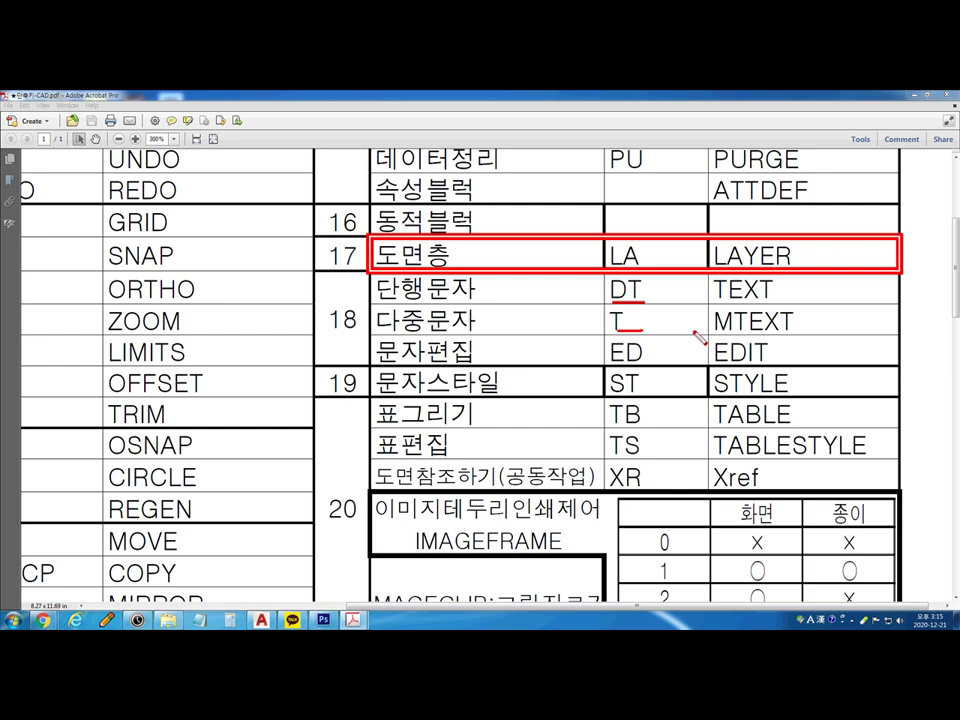
pyautogui.moveTo(603, 282)
pyautogui.mouseDown()
pyautogui.moveTo(593, 315)
pyautogui.moveTo(608, 334)
pyautogui.mouseUp()
pyautogui.press('Escape')
pyautogui.moveTo(378, 298); pyautogui.dragTo(652, 298)
pyautogui.moveTo(391, 332); pyautogui.dragTo(716, 339)
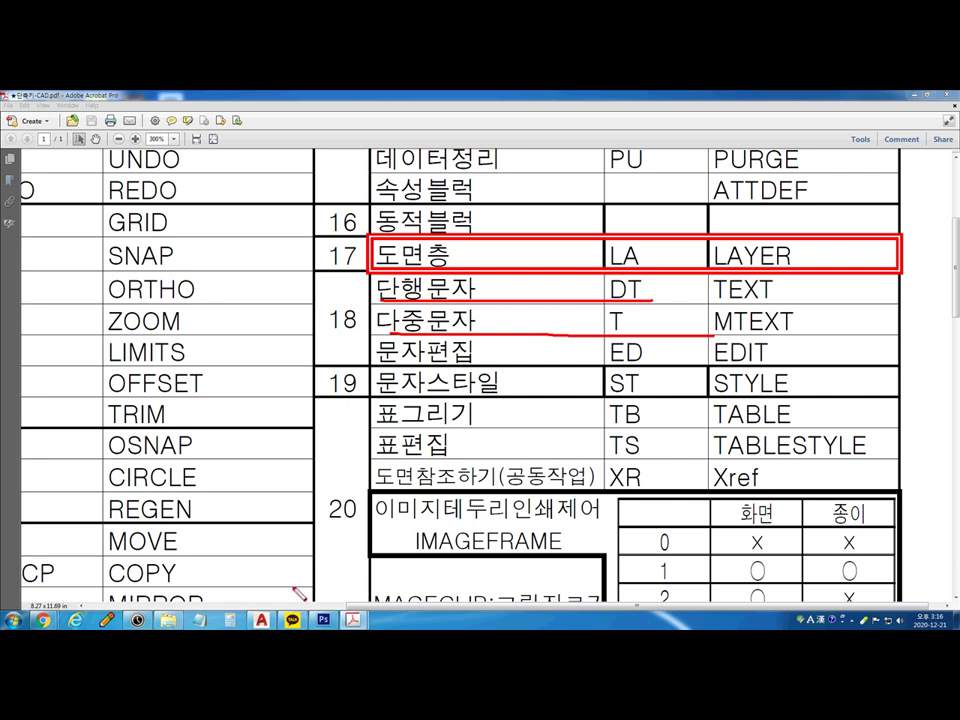
# Minimize the lesson PDF and the folder window to clear the desktop, and switch back to AutoCAD
pyautogui.click(262, 621)
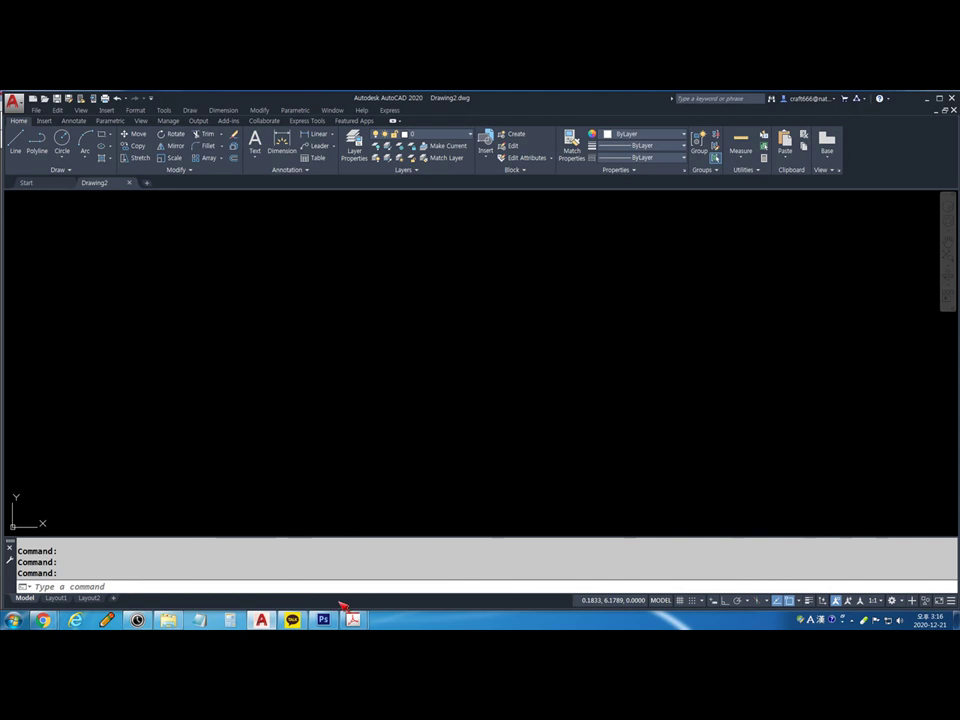
pyautogui.click(926, 98)
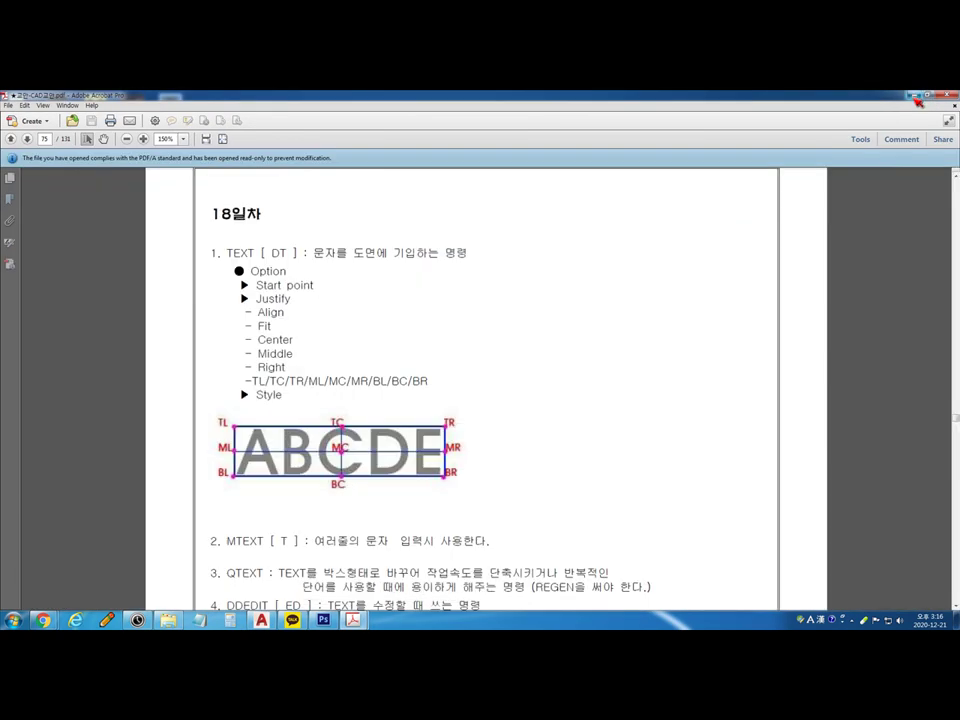
pyautogui.click(914, 98)
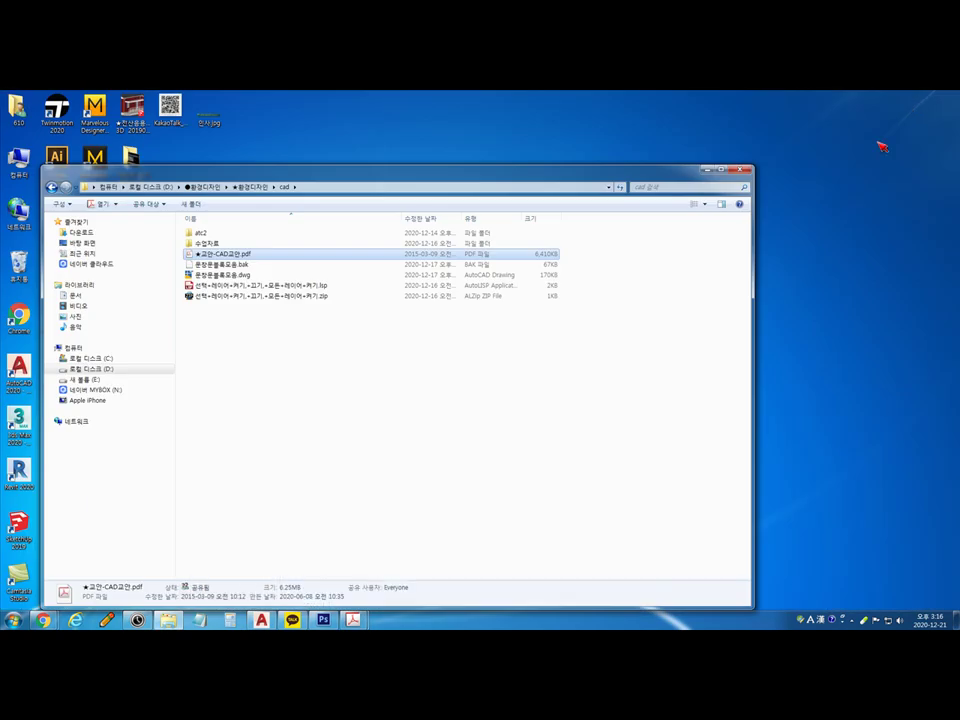
pyautogui.click(695, 171)
pyautogui.click(845, 619)
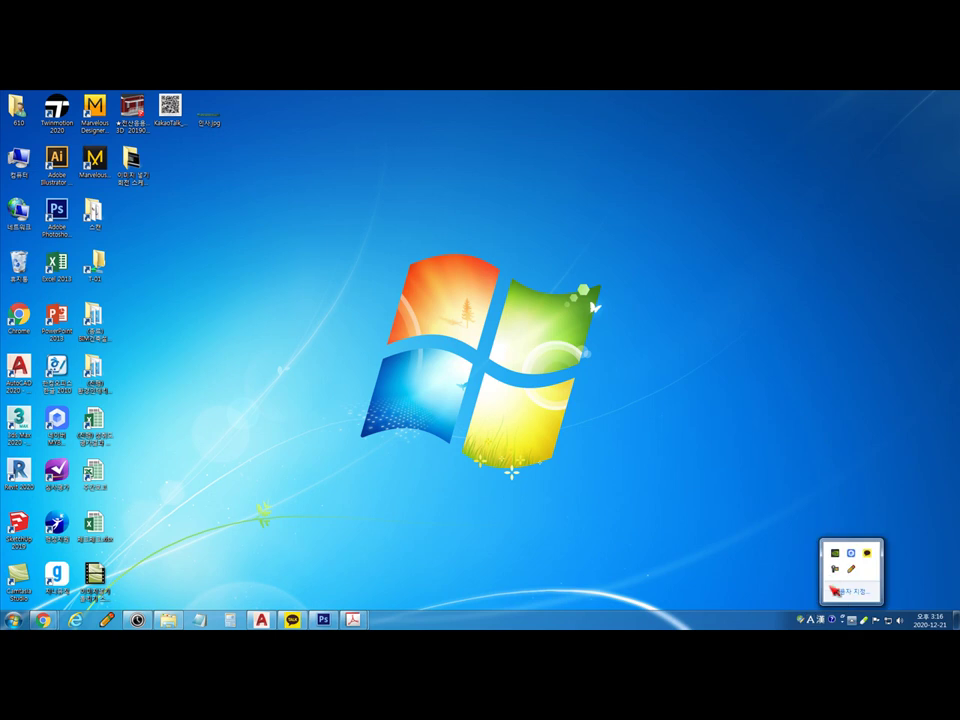
pyautogui.click(261, 620)
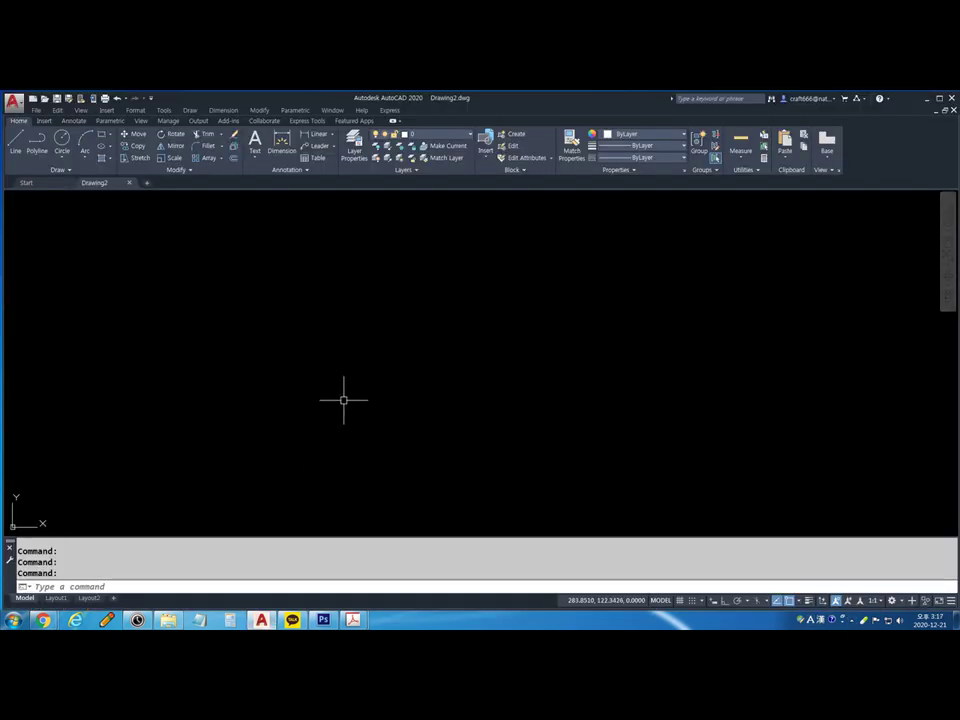
# Switch to the shortcut PDF, circle the DT shortcut with the screen pen, and return to the AutoCAD drawing
pyautogui.moveTo(353, 620)
pyautogui.click(401, 572)
pyautogui.moveTo(626, 272); pyautogui.dragTo(660, 280)
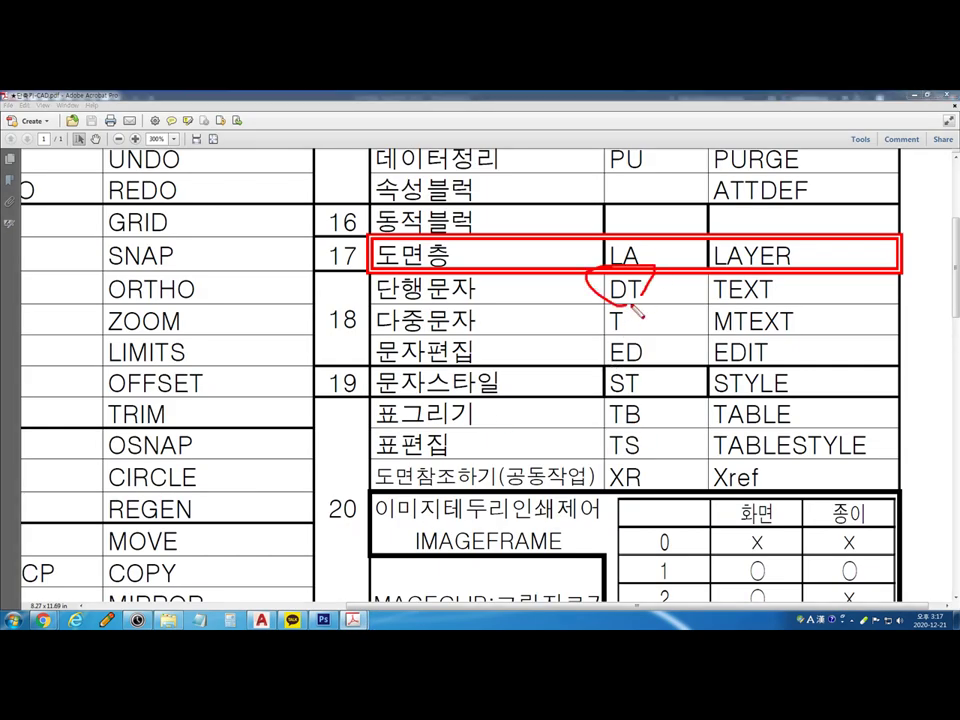
pyautogui.click(916, 96)
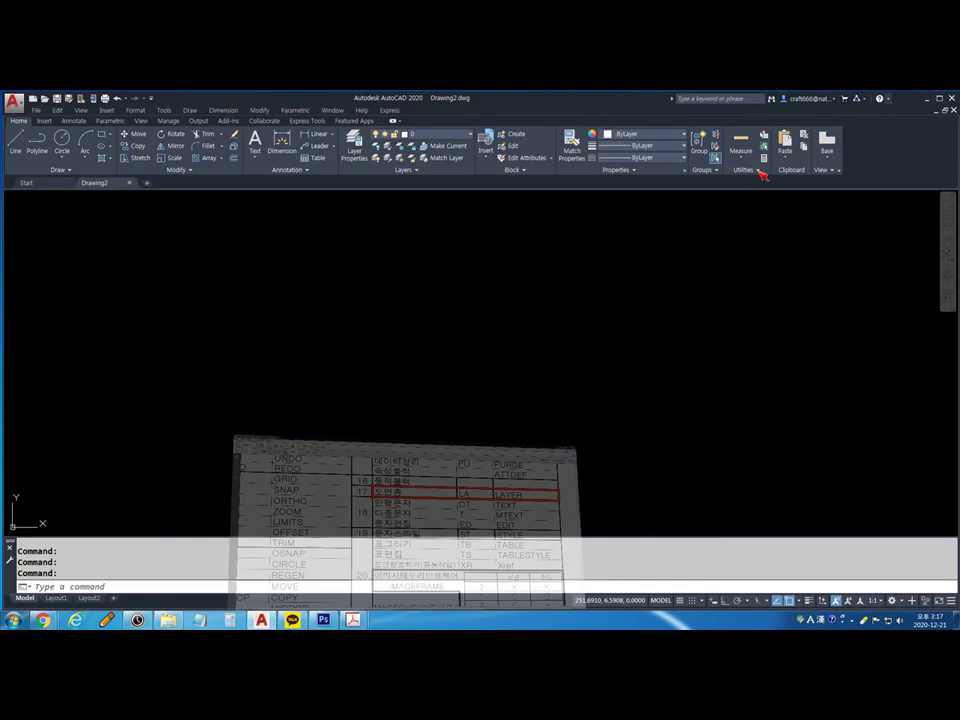
# Start single-line text (DT) with its start point near the middle of the drawing area and a height of 20
pyautogui.write('dt')
pyautogui.press('Return')
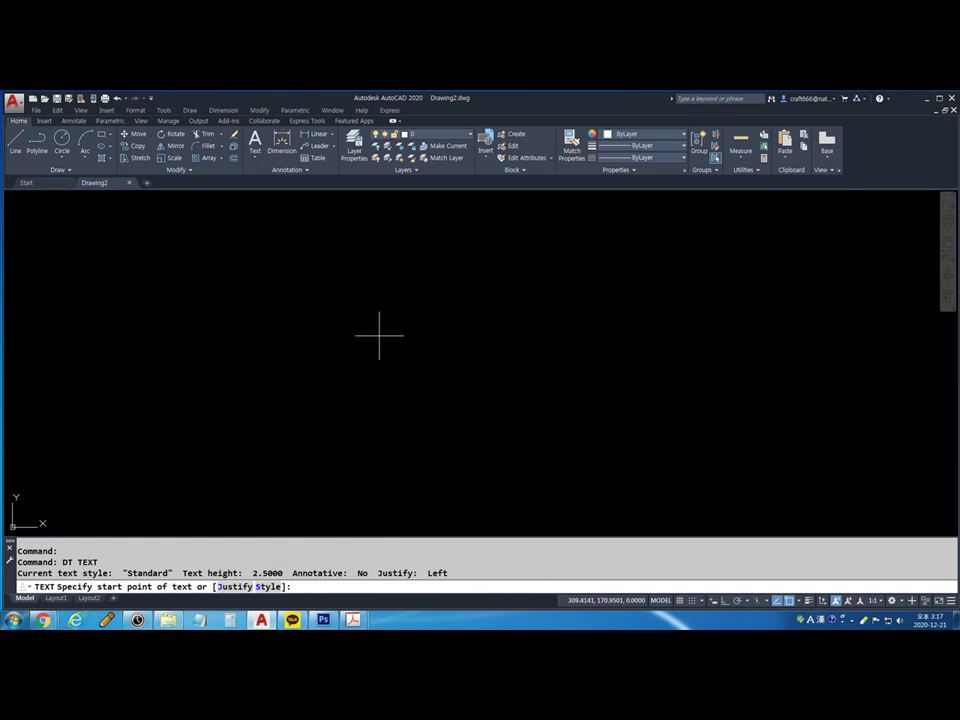
pyautogui.click(379, 336)
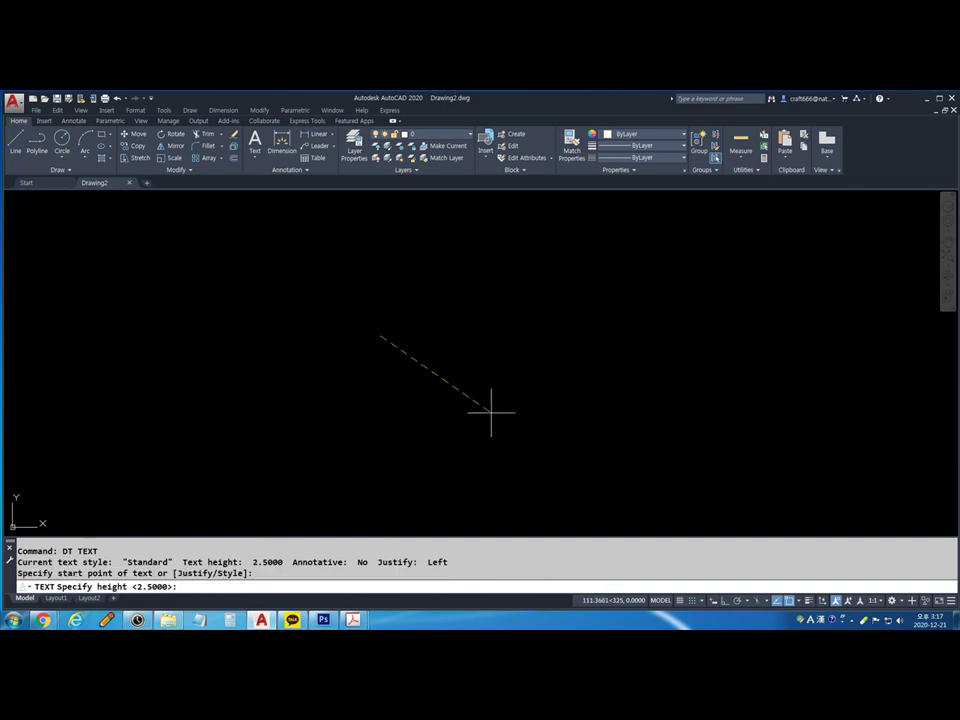
pyautogui.write('20')
pyautogui.press('Return')
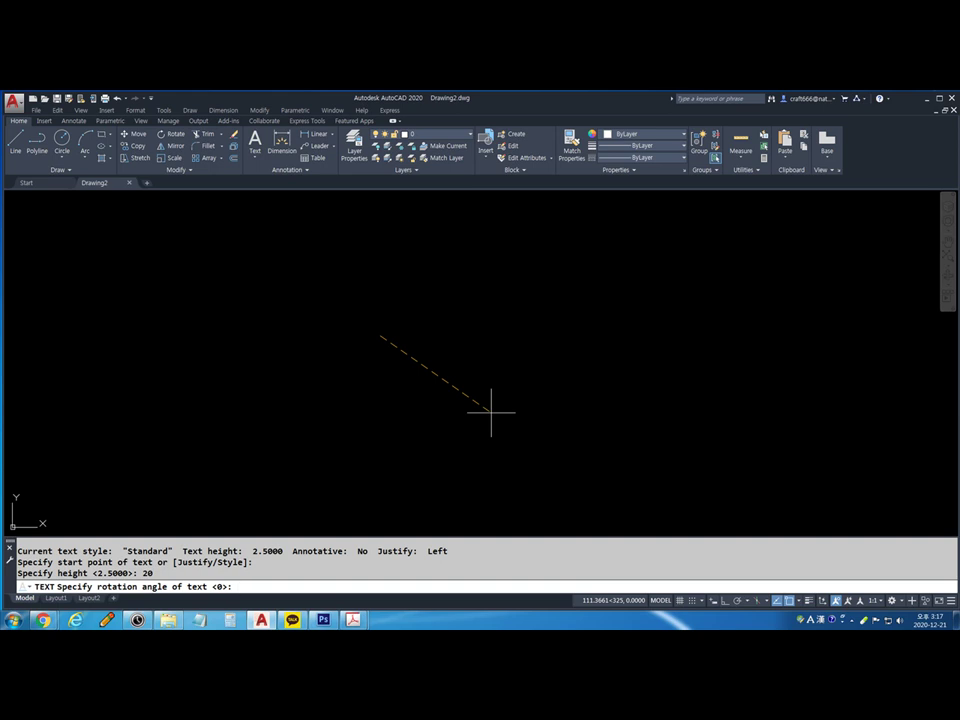
# Sketch a horizontal arrow and tilted baselines with ABC lettering using the screen pen to illustrate text rotation, and clear the sketch
pyautogui.hotkey('ctrl', '2')
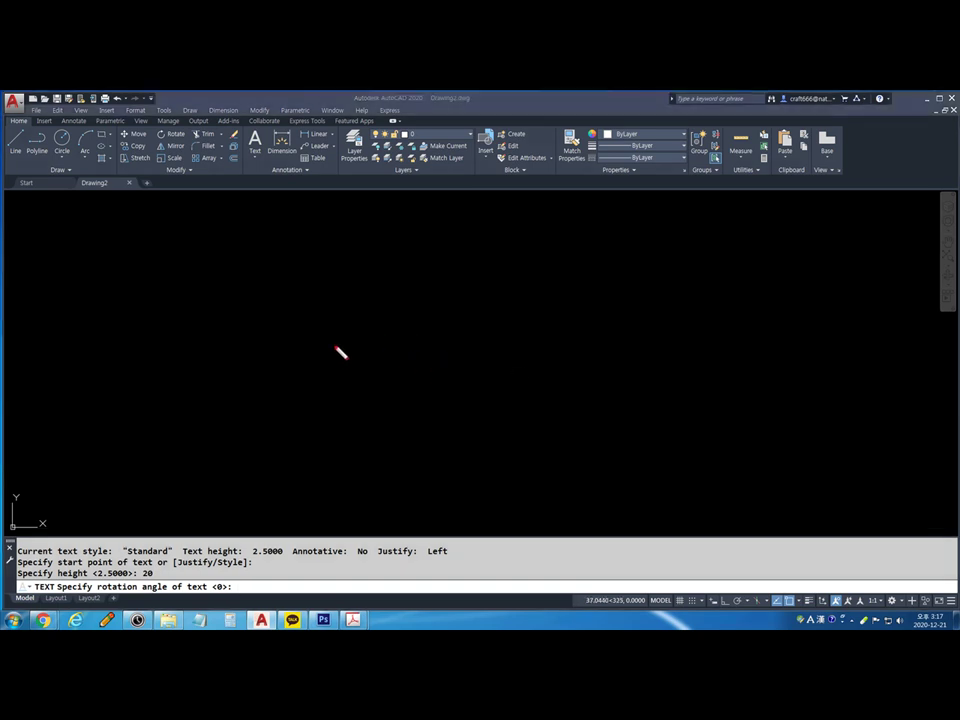
pyautogui.moveTo(336, 352)
pyautogui.mouseDown()
pyautogui.moveTo(546, 336)
pyautogui.moveTo(570, 372)
pyautogui.mouseUp()
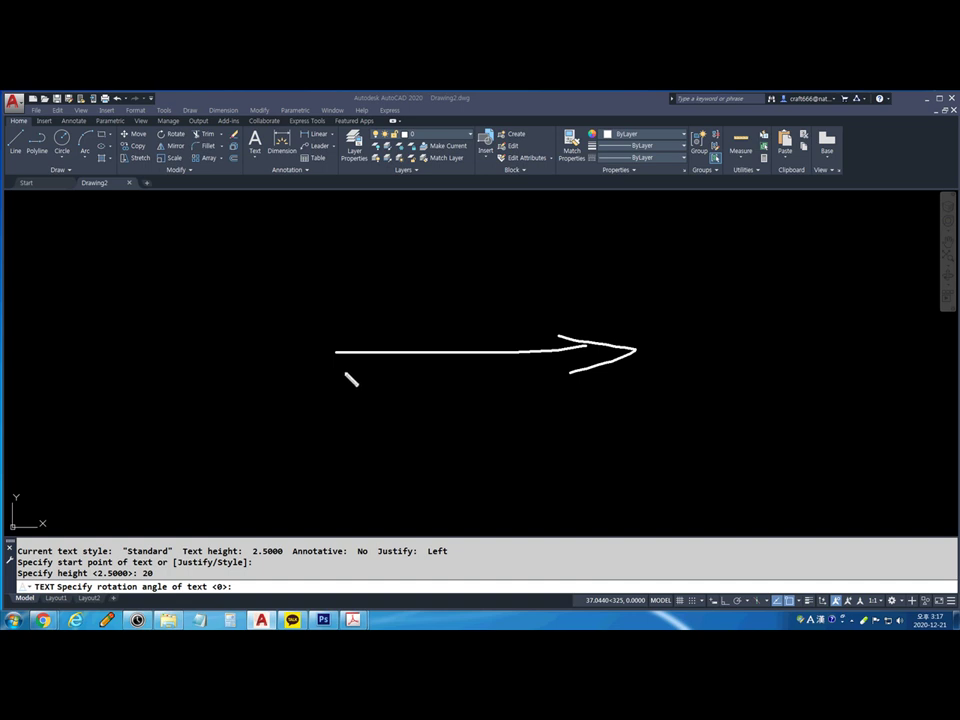
pyautogui.moveTo(336, 360); pyautogui.dragTo(615, 361)
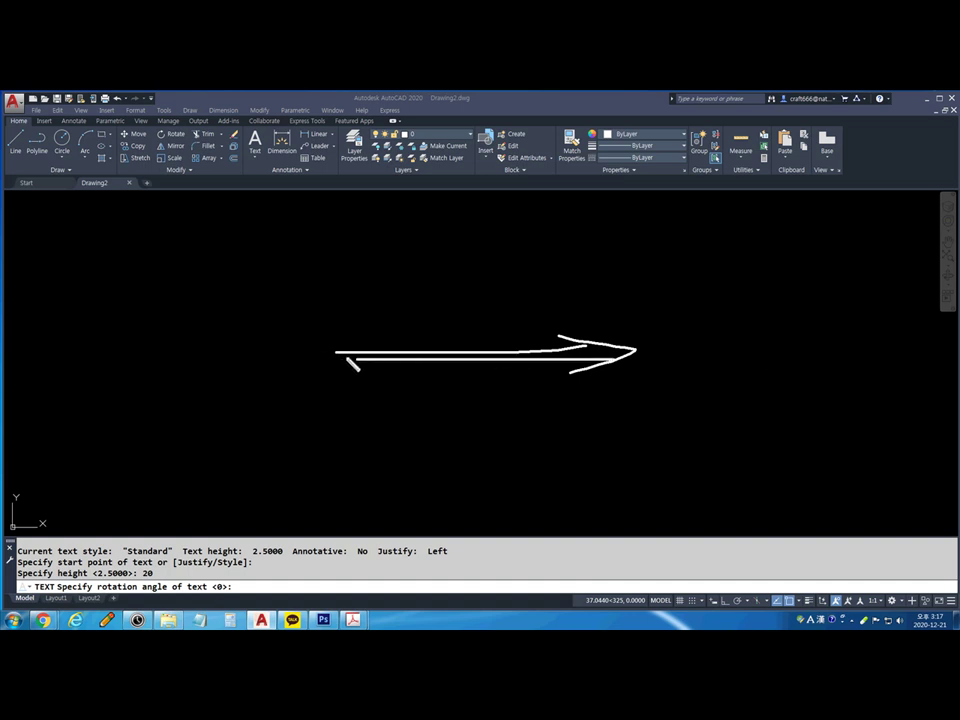
pyautogui.moveTo(347, 356); pyautogui.dragTo(571, 241)
pyautogui.moveTo(340, 296)
pyautogui.mouseDown()
pyautogui.moveTo(352, 347)
pyautogui.moveTo(386, 272)
pyautogui.moveTo(390, 308)
pyautogui.mouseUp()
pyautogui.moveTo(412, 268); pyautogui.dragTo(440, 281)
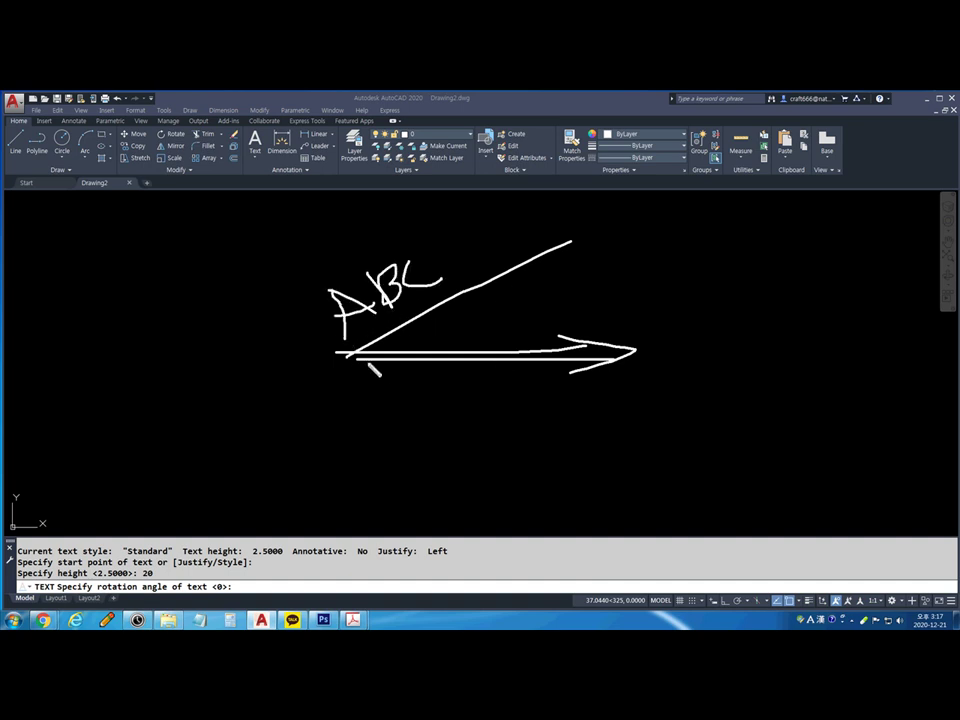
pyautogui.moveTo(348, 358); pyautogui.dragTo(607, 540)
pyautogui.moveTo(384, 408)
pyautogui.mouseDown()
pyautogui.moveTo(433, 405)
pyautogui.moveTo(447, 390)
pyautogui.moveTo(488, 454)
pyautogui.mouseUp()
pyautogui.moveTo(350, 364); pyautogui.dragTo(358, 478)
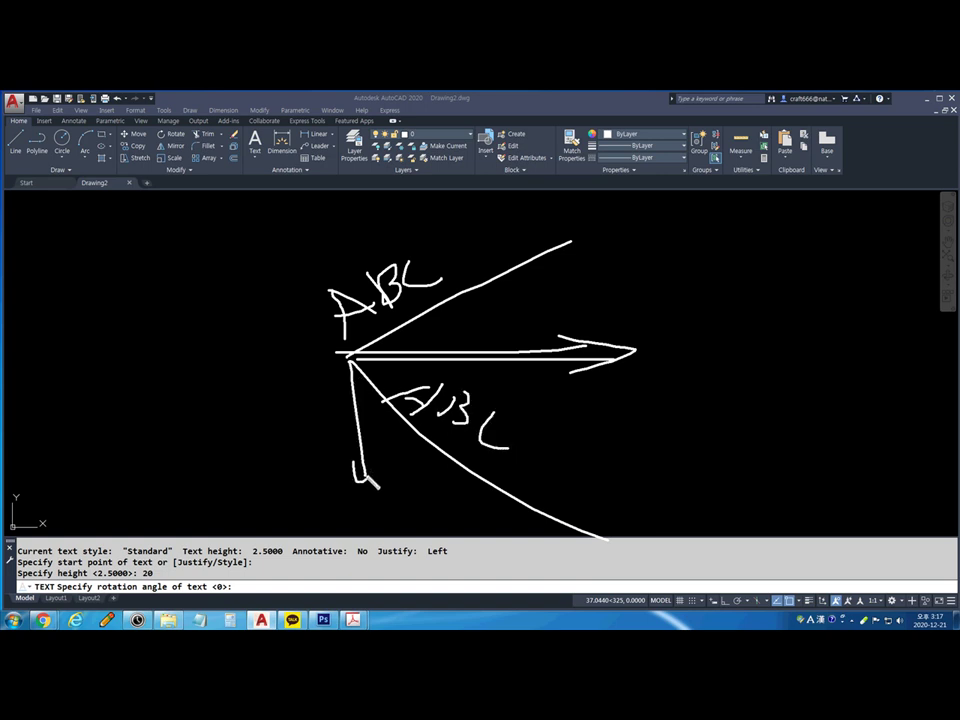
pyautogui.moveTo(378, 398)
pyautogui.mouseDown()
pyautogui.moveTo(379, 457)
pyautogui.moveTo(379, 447)
pyautogui.moveTo(402, 452)
pyautogui.moveTo(409, 467)
pyautogui.moveTo(388, 457)
pyautogui.moveTo(366, 464)
pyautogui.moveTo(402, 472)
pyautogui.mouseUp()
pyautogui.press('Escape')
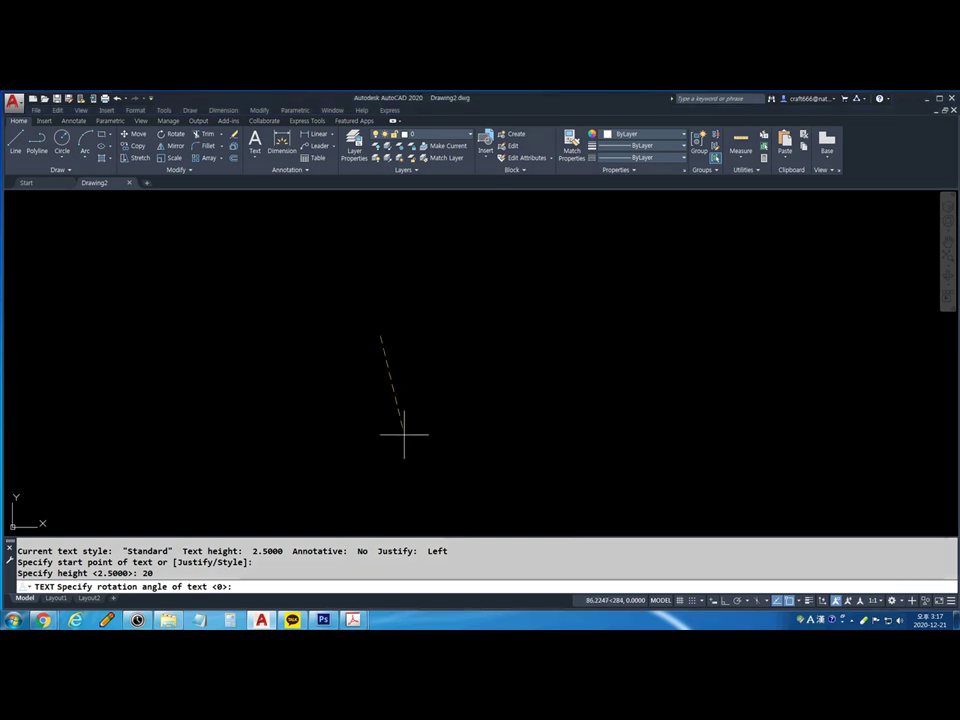
# Accept the default text rotation of 0 and enter the single-line text rows 123456 and ABCDEFG
pyautogui.press('Return')
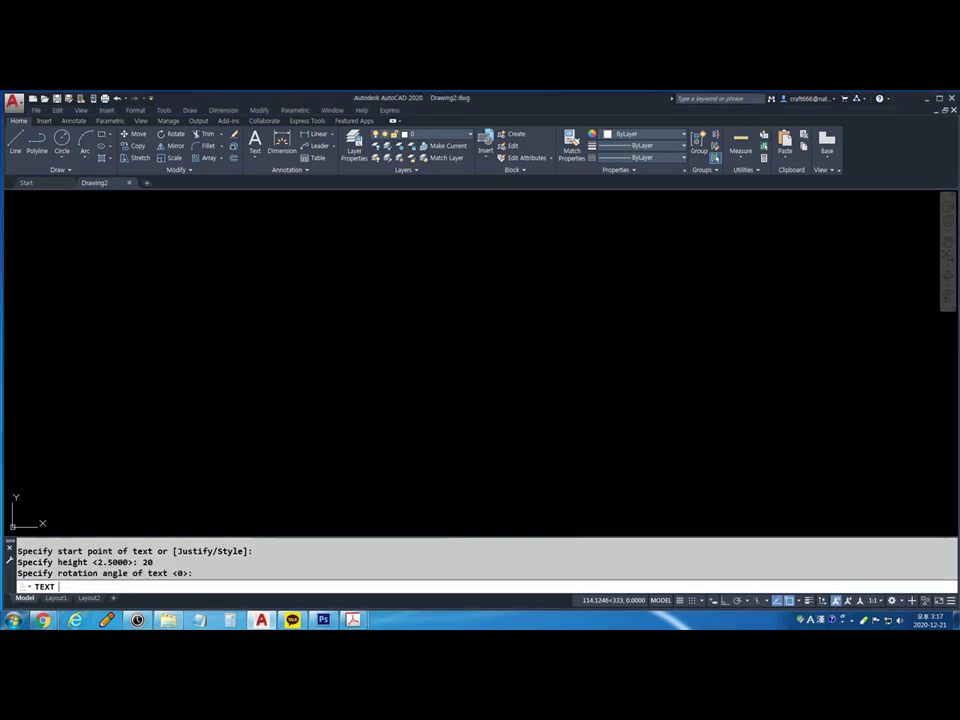
pyautogui.write('123456')
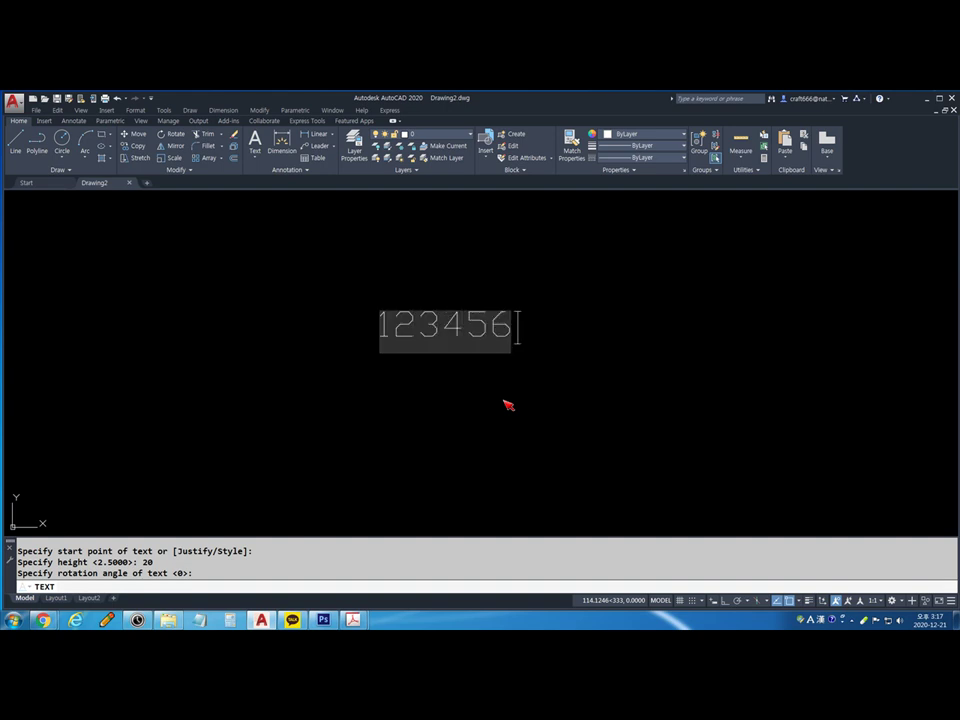
pyautogui.press('Return')
pyautogui.write('ABCDEFG')
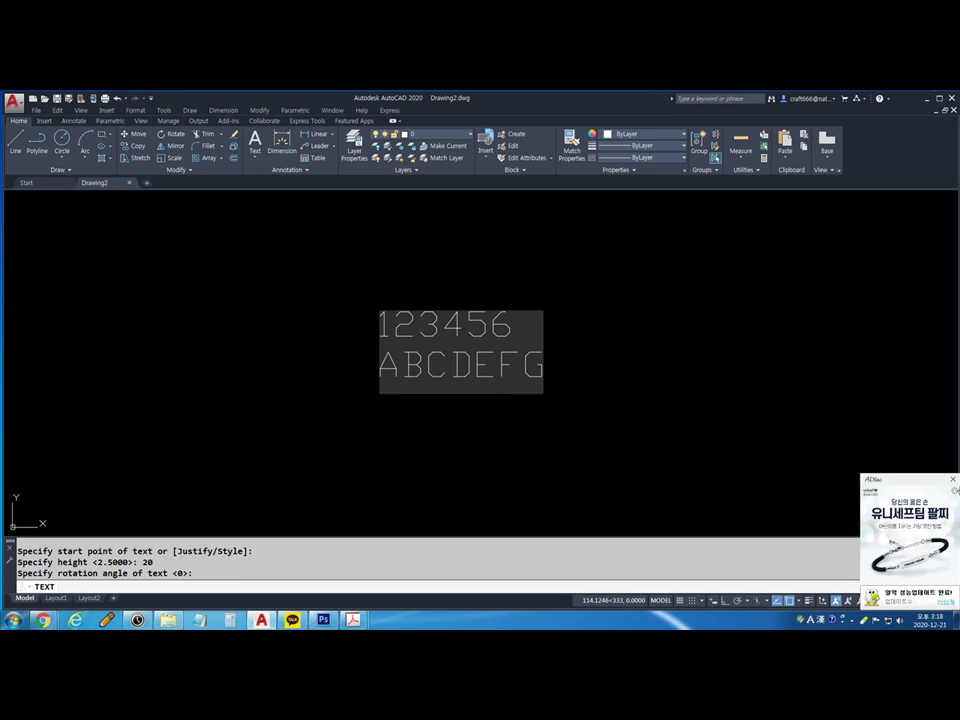
pyautogui.press('Return')
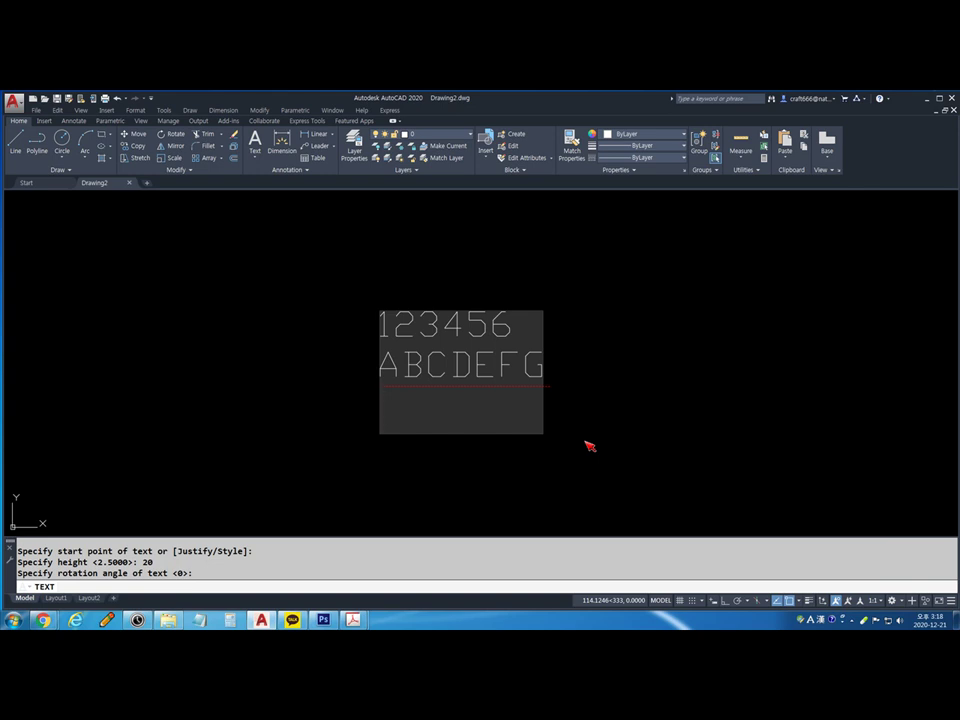
# Add a third row of Korean text ending in ~! below the letters and finish the text command
pyautogui.press('Hangul')
pyautogui.write('??')
pyautogui.press('BackSpace')
pyautogui.press('BackSpace')
pyautogui.press('BackSpace')
pyautogui.write('??')
pyautogui.write('????~!')
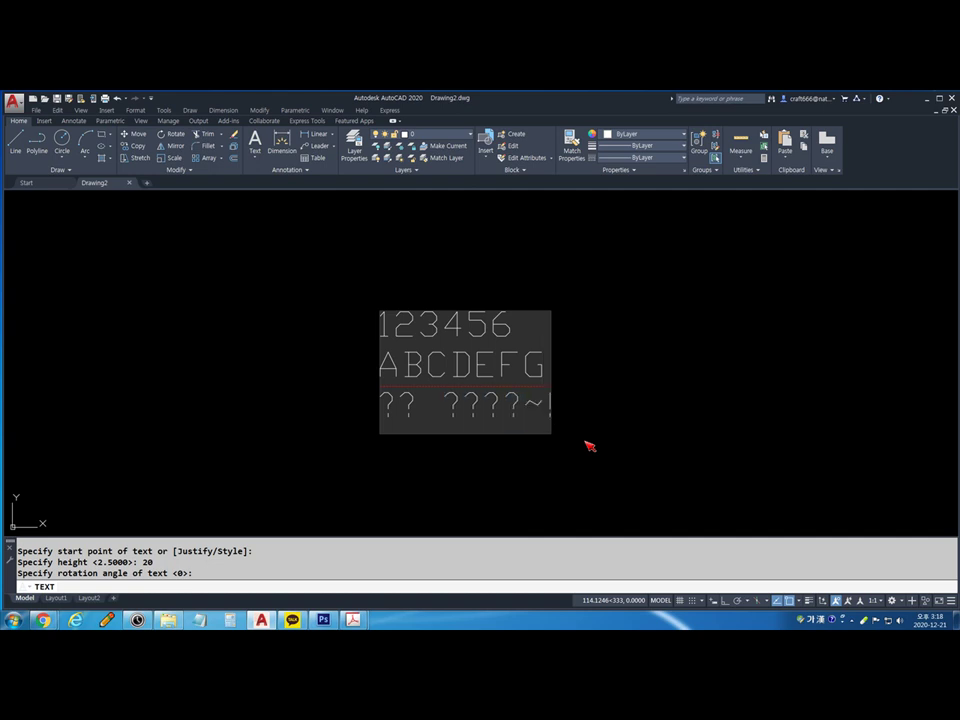
pyautogui.press('Return')
pyautogui.press('Return')
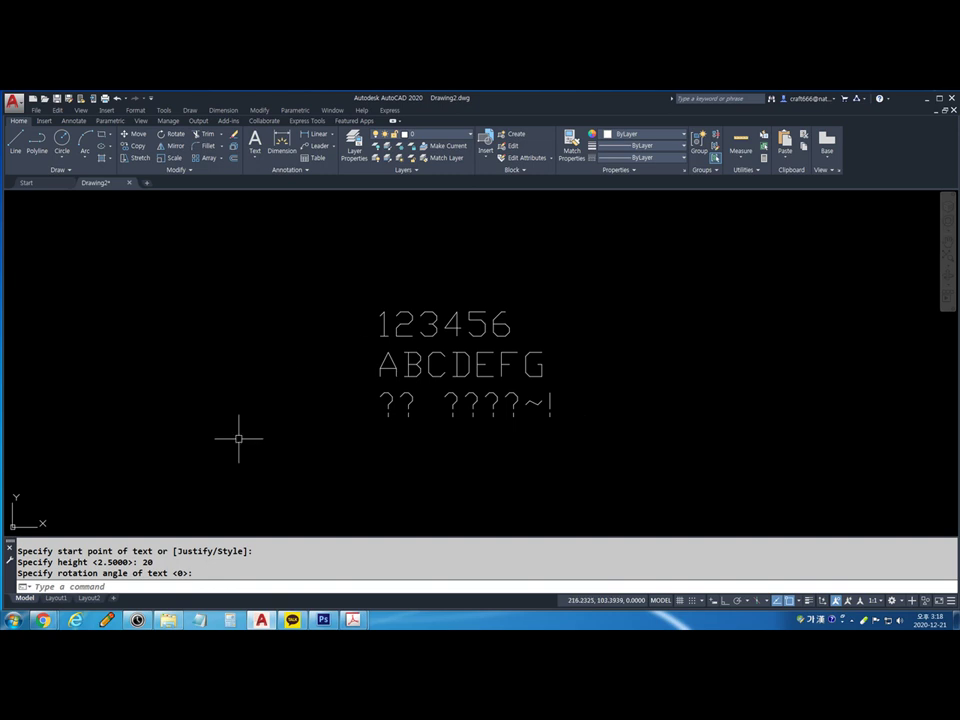
# Check the class group chat in KakaoTalk and return to the AutoCAD drawing
pyautogui.click(261, 620)
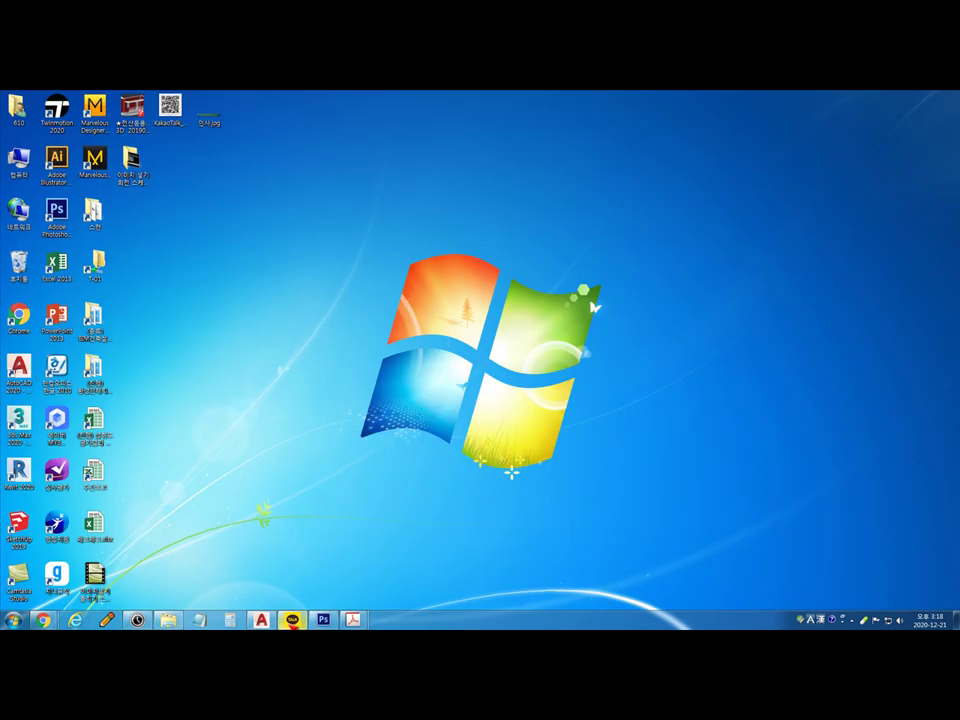
pyautogui.click(292, 620)
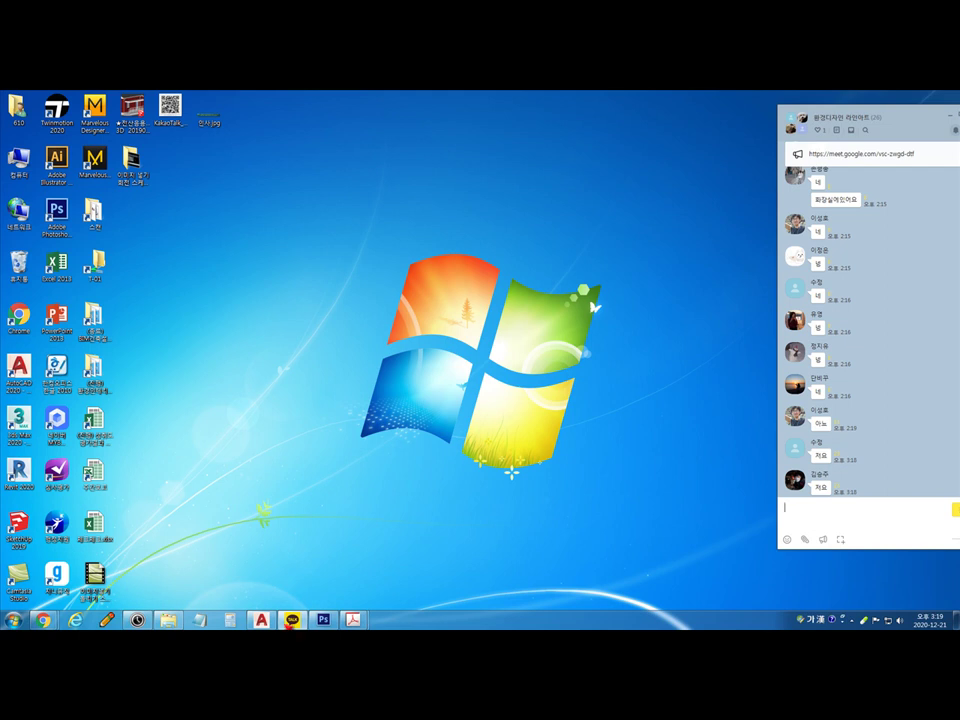
pyautogui.click(261, 620)
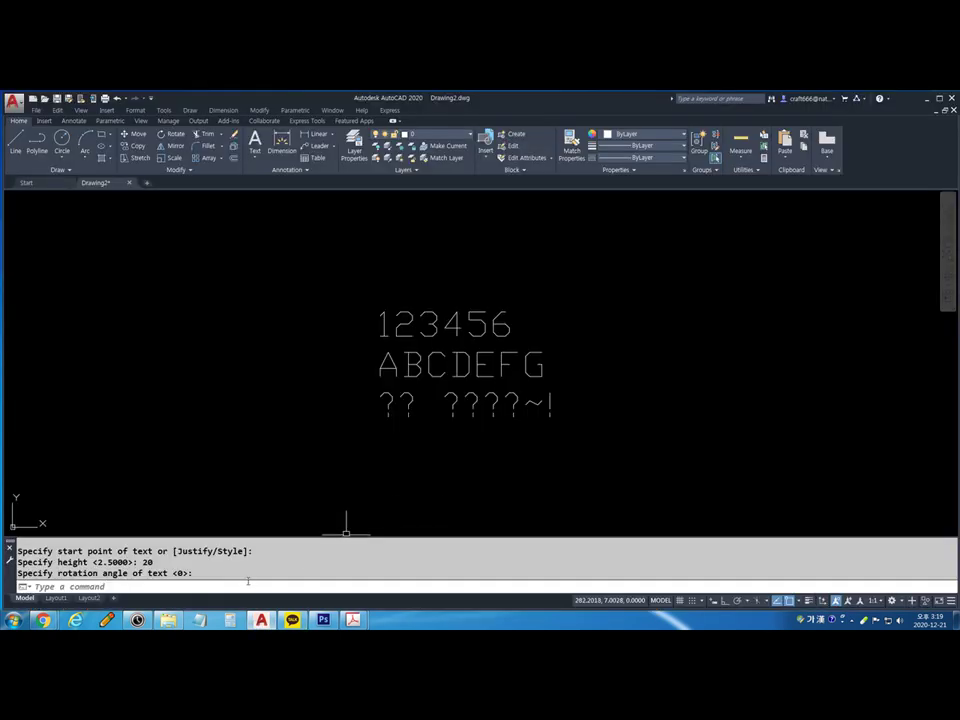
# Set the STARTUP system variable to 1
pyautogui.write('ㅅㅁㄱ서ㅔ')
pyautogui.press('BackSpace')
pyautogui.press('BackSpace')
pyautogui.press('BackSpace')
pyautogui.press('BackSpace')
pyautogui.press('BackSpace')
pyautogui.press('BackSpace')
pyautogui.write('startup')
pyautogui.press('Return')
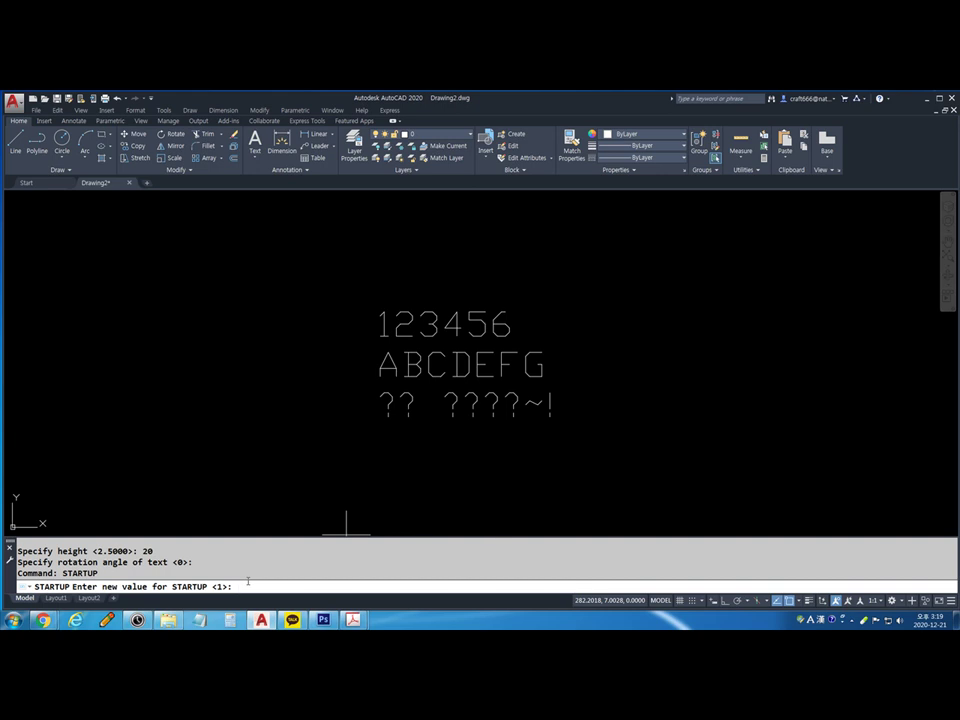
pyautogui.write('1')
pyautogui.press('Return')
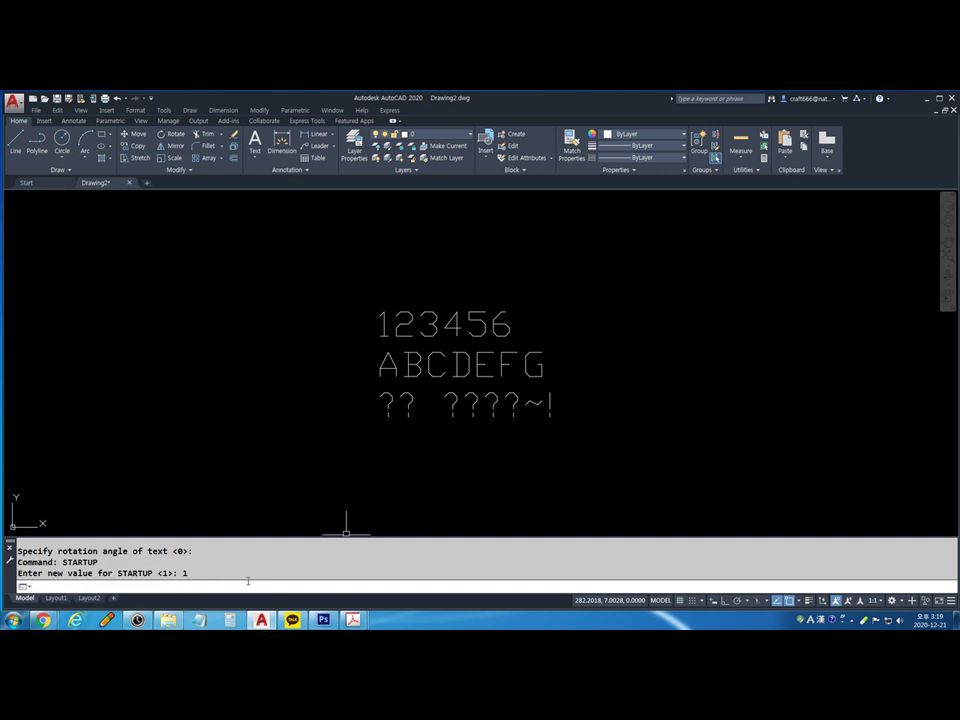
# Bring up the class chat, close Drawing2 without saving, and minimize AutoCAD
pyautogui.click(292, 619)
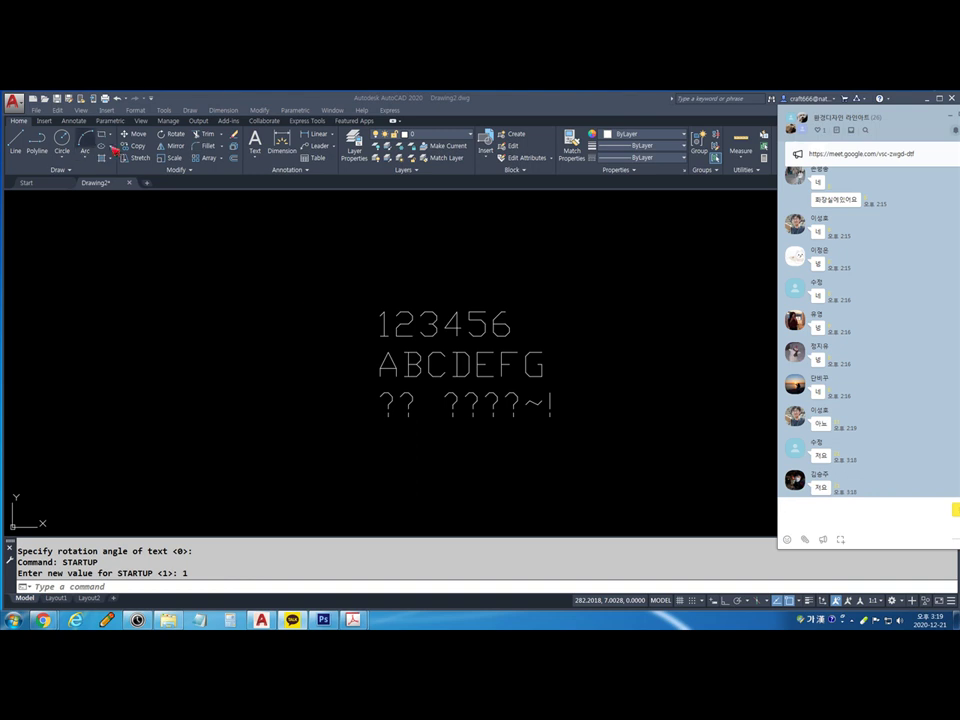
pyautogui.click(131, 184)
pyautogui.click(131, 184)
pyautogui.click(490, 377)
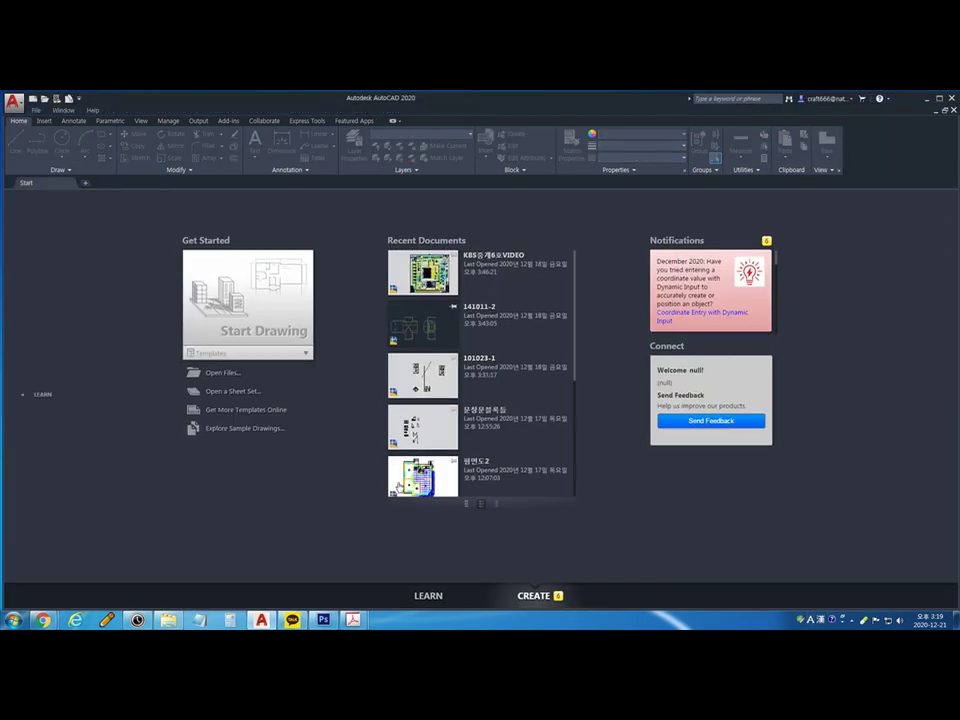
pyautogui.click(261, 620)
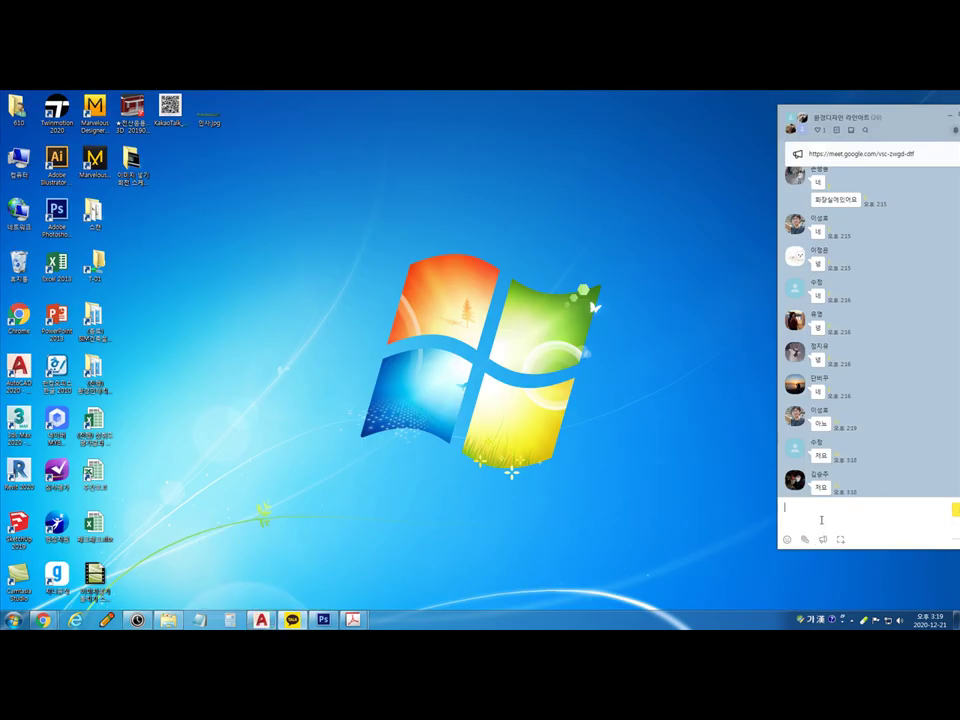
# Send the command name startup twice in the KakaoTalk class chat and move the chat window fully onto the screen
pyautogui.write('ㄴㄴㄴ')
pyautogui.press('BackSpace')
pyautogui.press('BackSpace')
pyautogui.press('BackSpace')
pyautogui.write('ㅁ')
pyautogui.press('Hangul')
pyautogui.press('BackSpace')
pyautogui.write('startup')
pyautogui.press('Return')
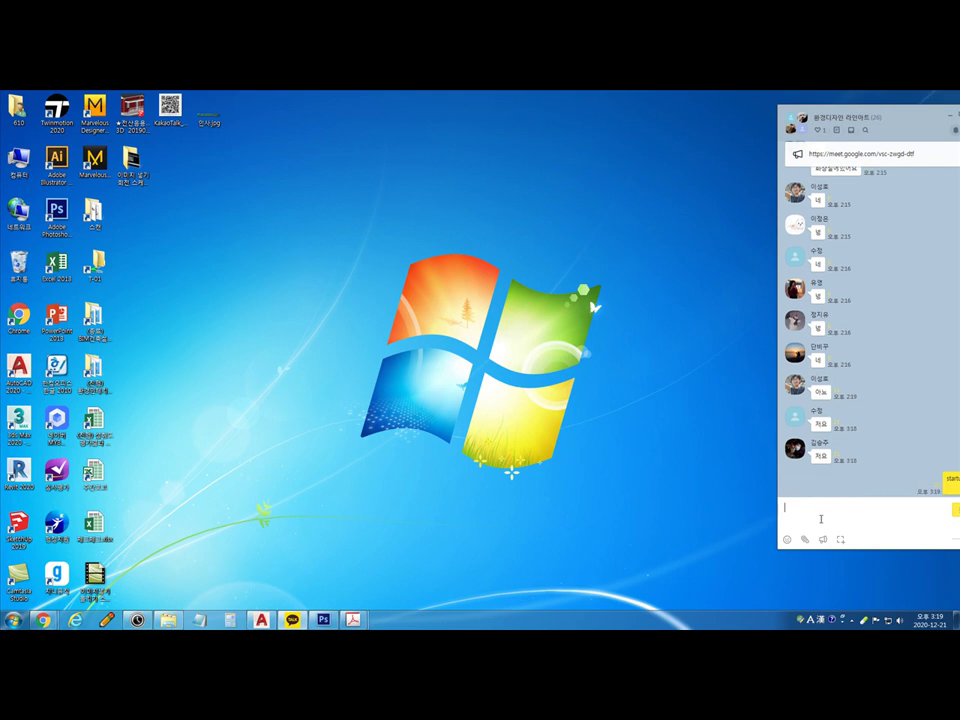
pyautogui.moveTo(909, 124); pyautogui.dragTo(849, 118)
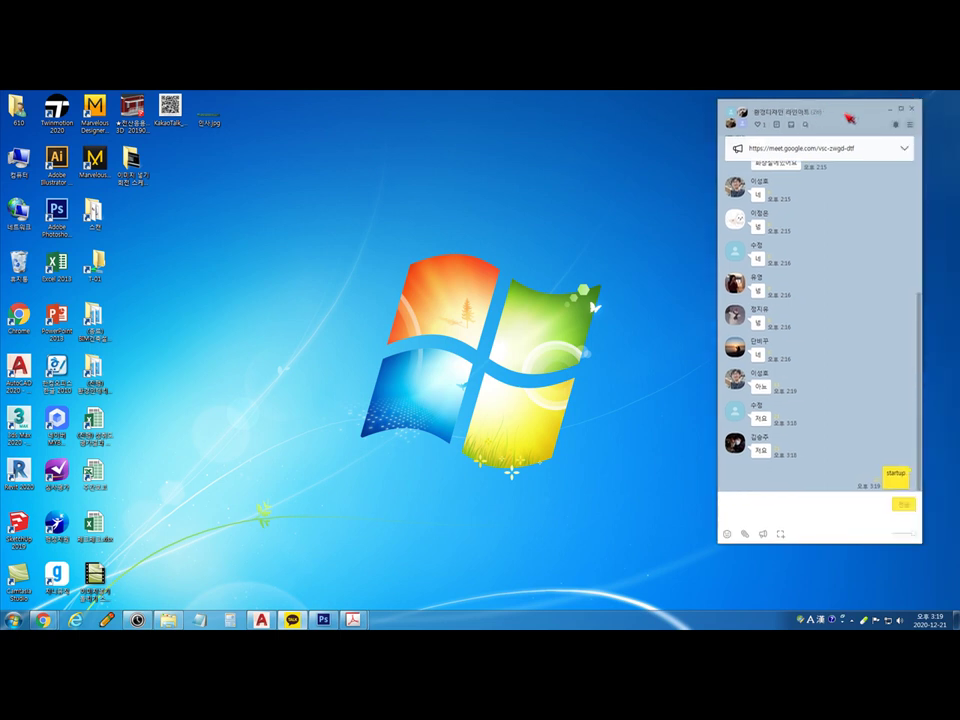
pyautogui.write('startup')
pyautogui.press('Return')
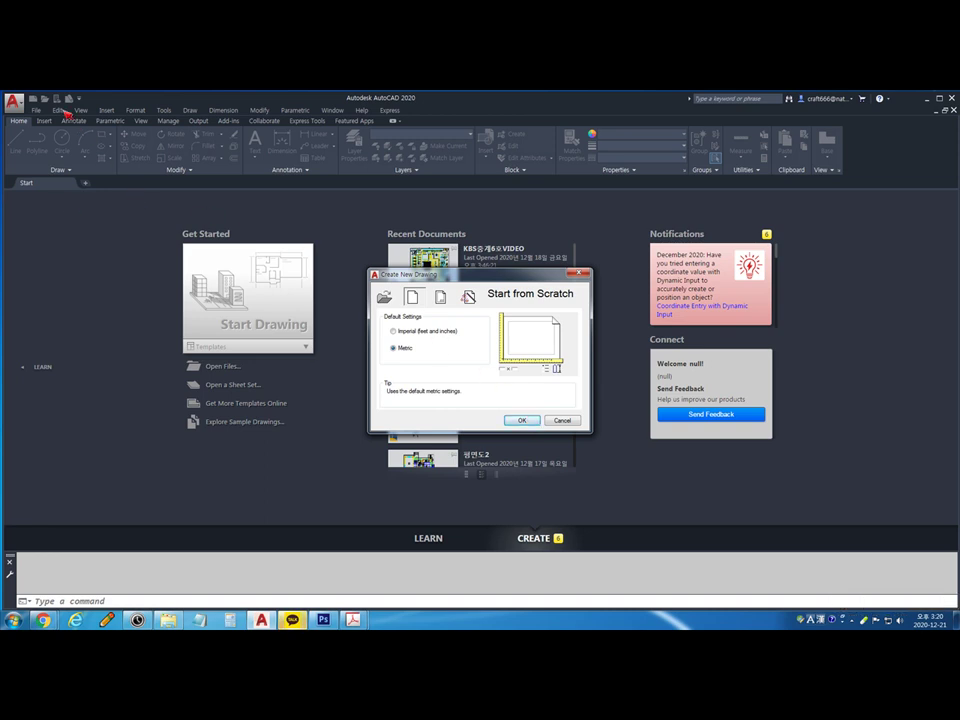
# Create a new drawing in AutoCAD from scratch with the Metric default settings
pyautogui.press('Escape')
pyautogui.click(35, 98)
pyautogui.click(520, 421)
# Start single-line text (DT) near the middle of the drawing area with height 20 and rotation 0
pyautogui.write('dt')
pyautogui.press('Return')
pyautogui.click(361, 341)
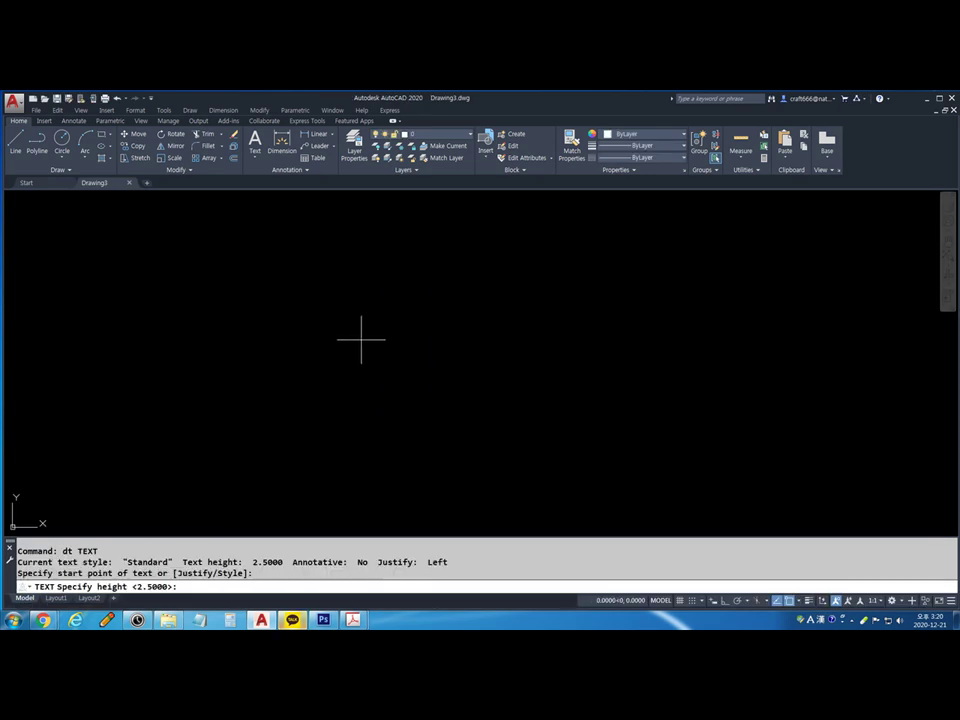
pyautogui.write('20')
pyautogui.press('Return')
pyautogui.write('0')
pyautogui.press('Return')
# Enter 123456 as the first text row and ABCDE as the second
pyautogui.write('123456')
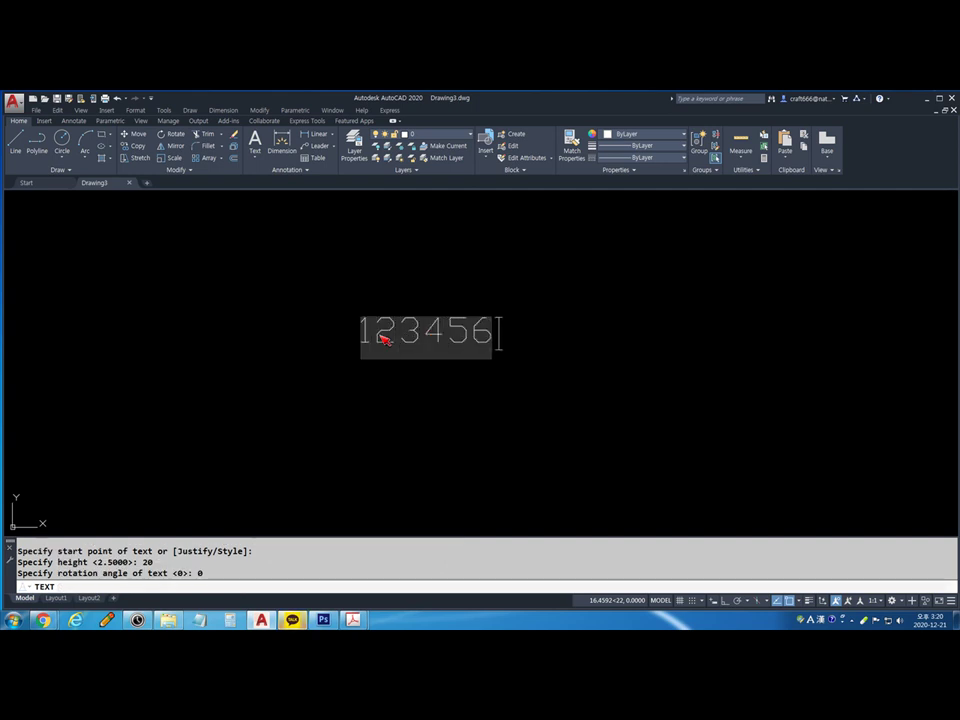
pyautogui.press('Return')
pyautogui.write('ABCD')
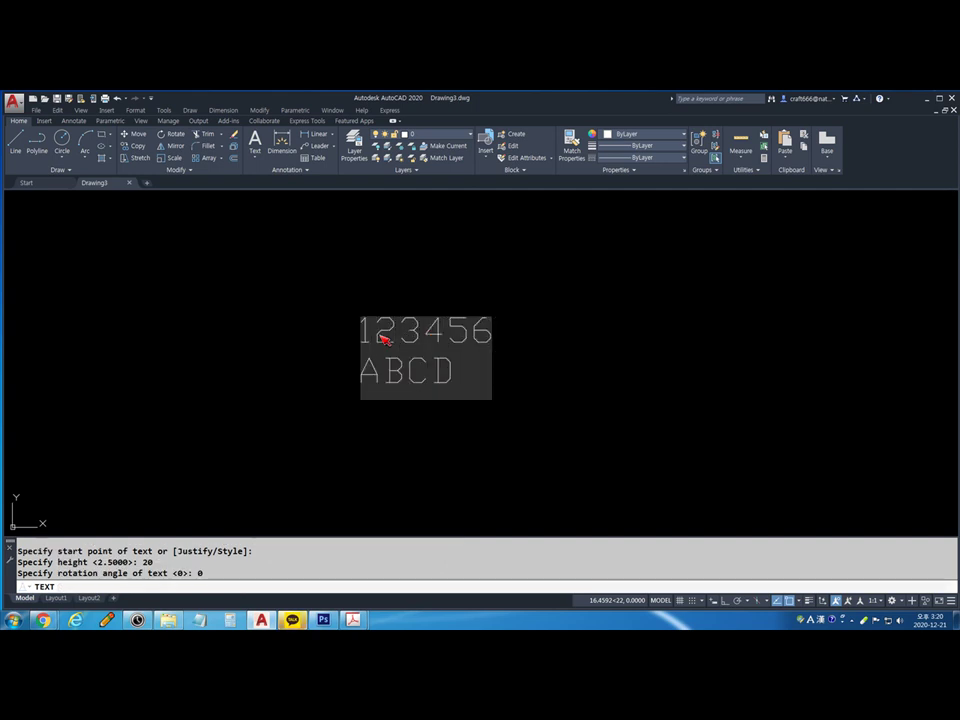
pyautogui.write('E')
pyautogui.press('Return')
# Enter a third row of Korean text ending in ~! under ABCDE, correcting the mistyped part, and end the text command
pyautogui.write('?? ????')
pyautogui.write('?')
pyautogui.press('BackSpace')
pyautogui.press('BackSpace')
pyautogui.press('BackSpace')
pyautogui.press('BackSpace')
pyautogui.press('BackSpace')
pyautogui.write('????~')
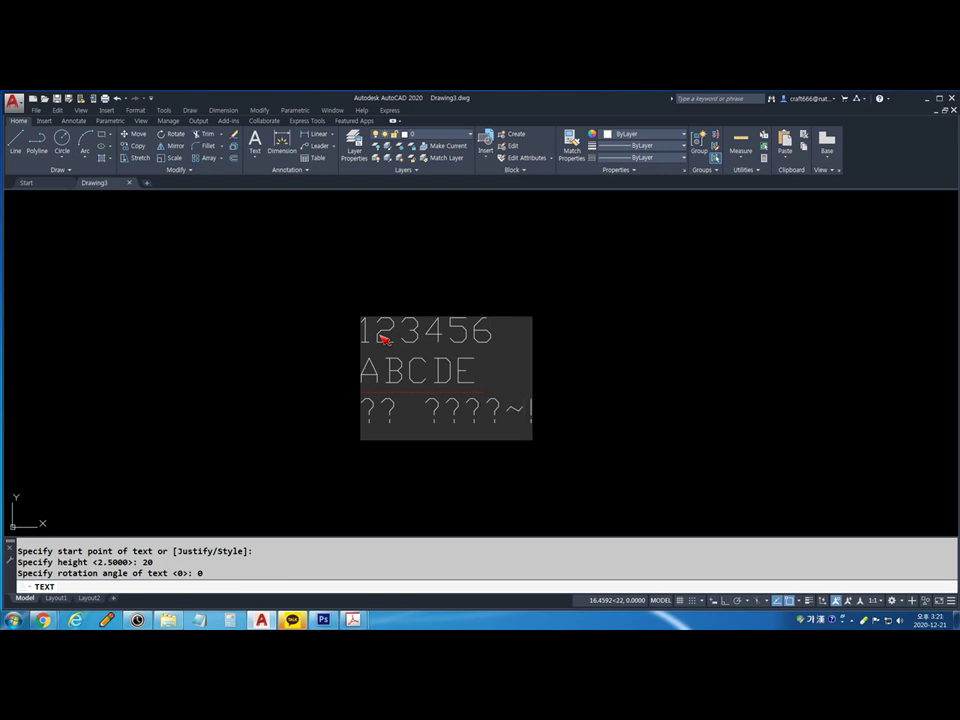
pyautogui.write('!')
pyautogui.press('Escape')
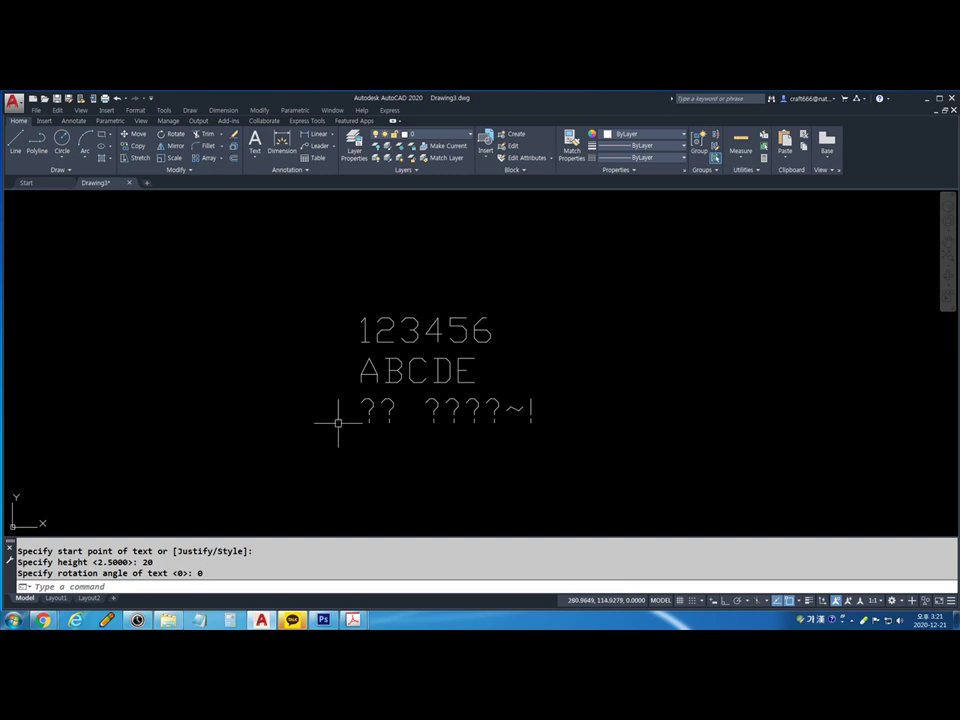
# Show the Metric option in the Create New Drawing dialog, and close the dialog while keeping Drawing3 current
pyautogui.moveTo(320, 621)
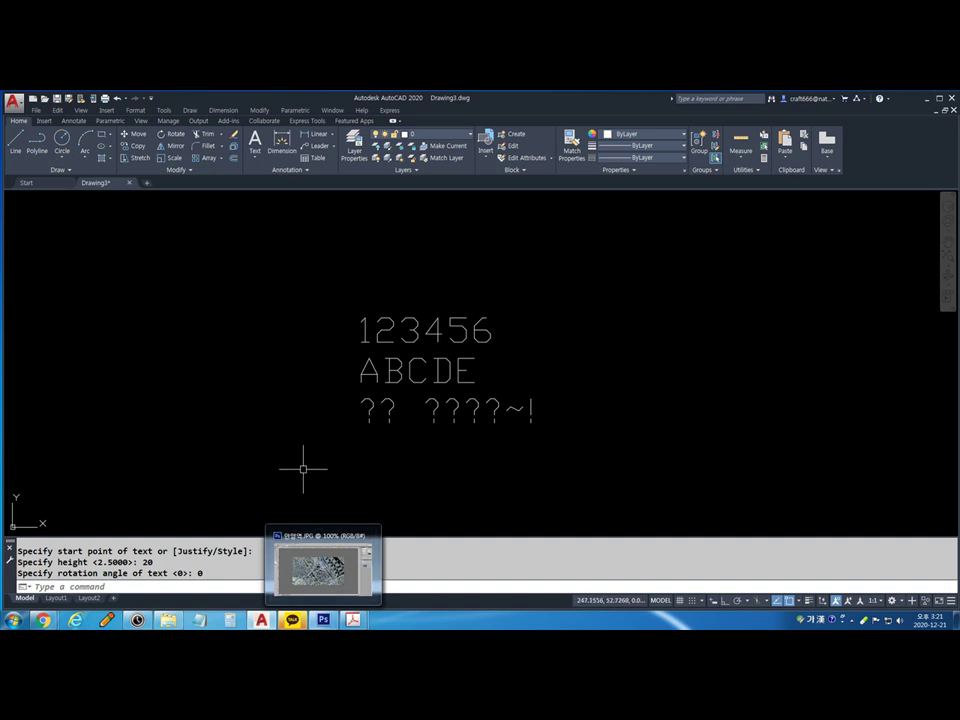
pyautogui.press('Escape')
pyautogui.press('Escape')
pyautogui.press('Escape')
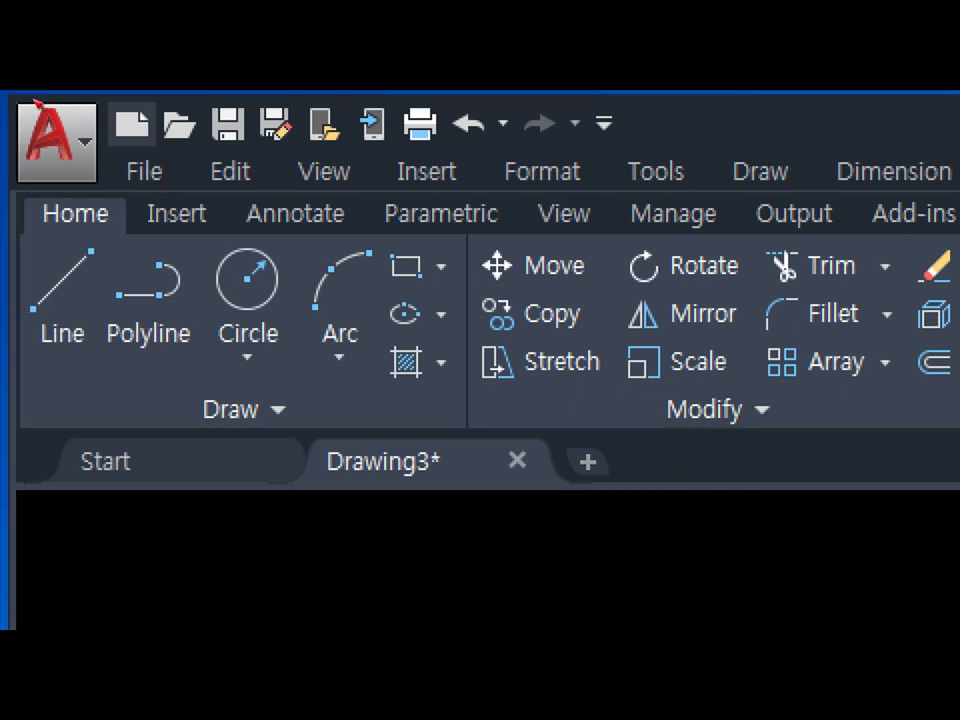
pyautogui.click(131, 123)
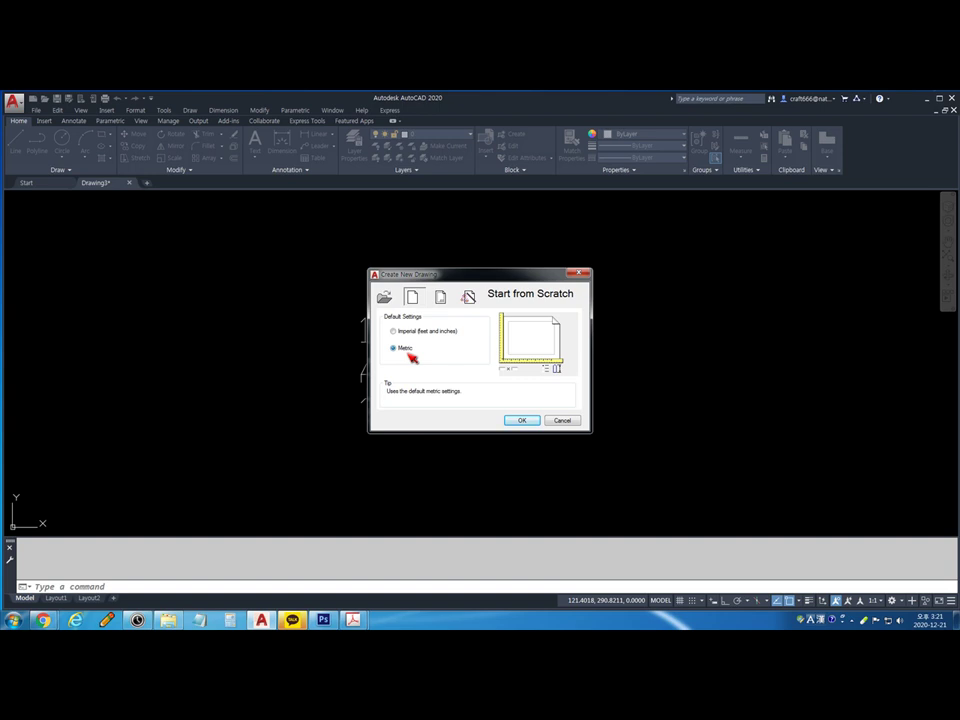
pyautogui.press('Return')
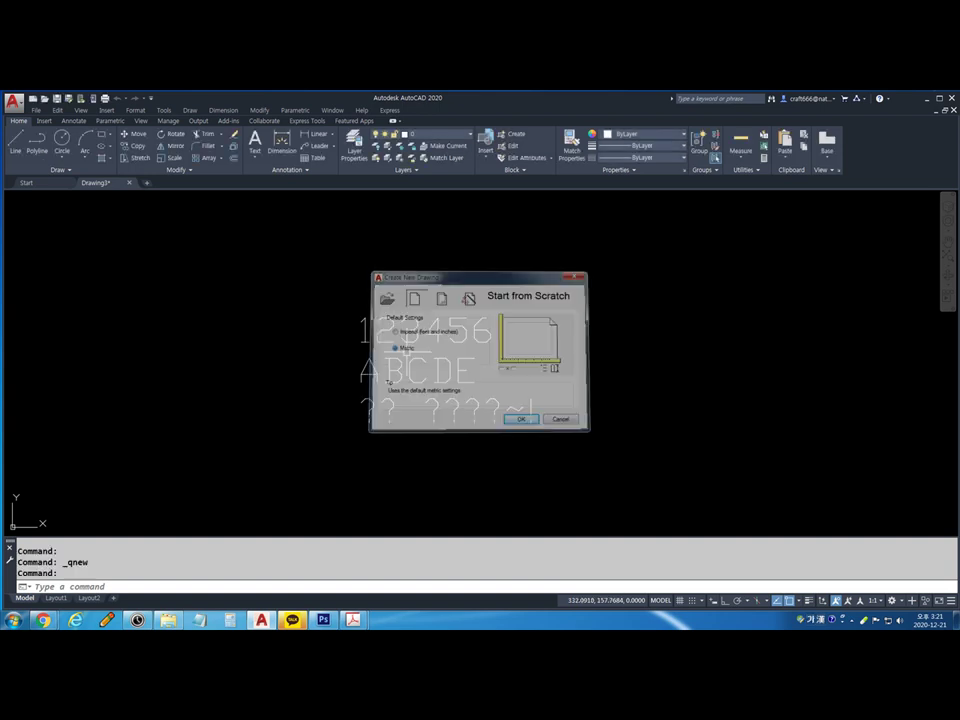
# Read the latest replies in the KakaoTalk class chat
pyautogui.click(303, 623)
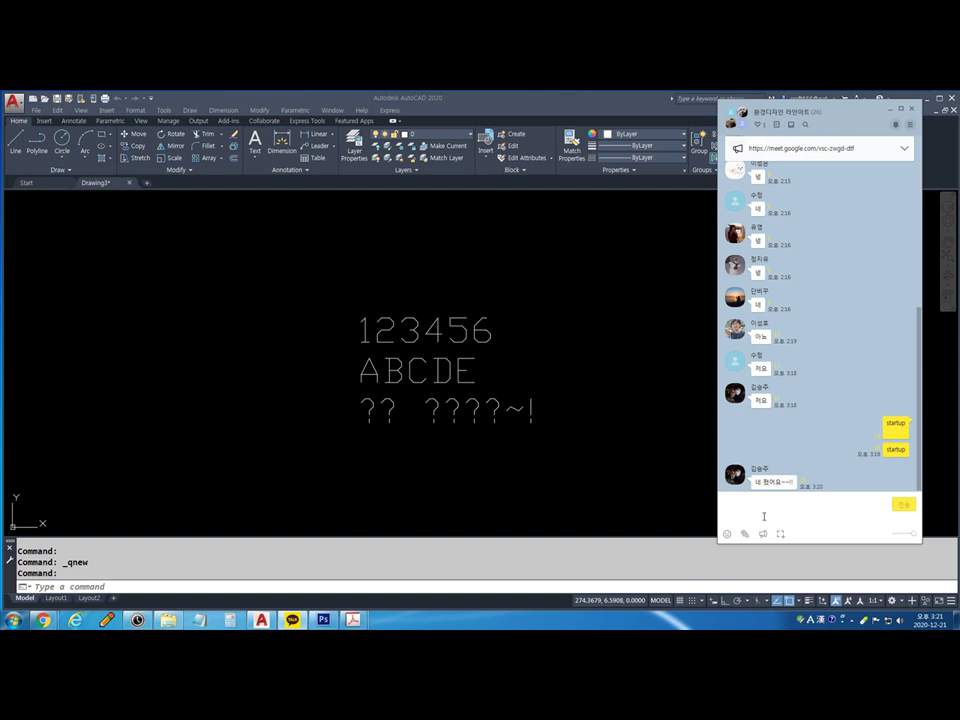
pyautogui.click(764, 517)
pyautogui.click(14, 102)
pyautogui.doubleClick(14, 102)
pyautogui.press('Escape')
# Open the Create New Drawing dialog with the application's New command, point out Metric, and dismiss the dialog
pyautogui.click(14, 102)
pyautogui.moveTo(34, 161)
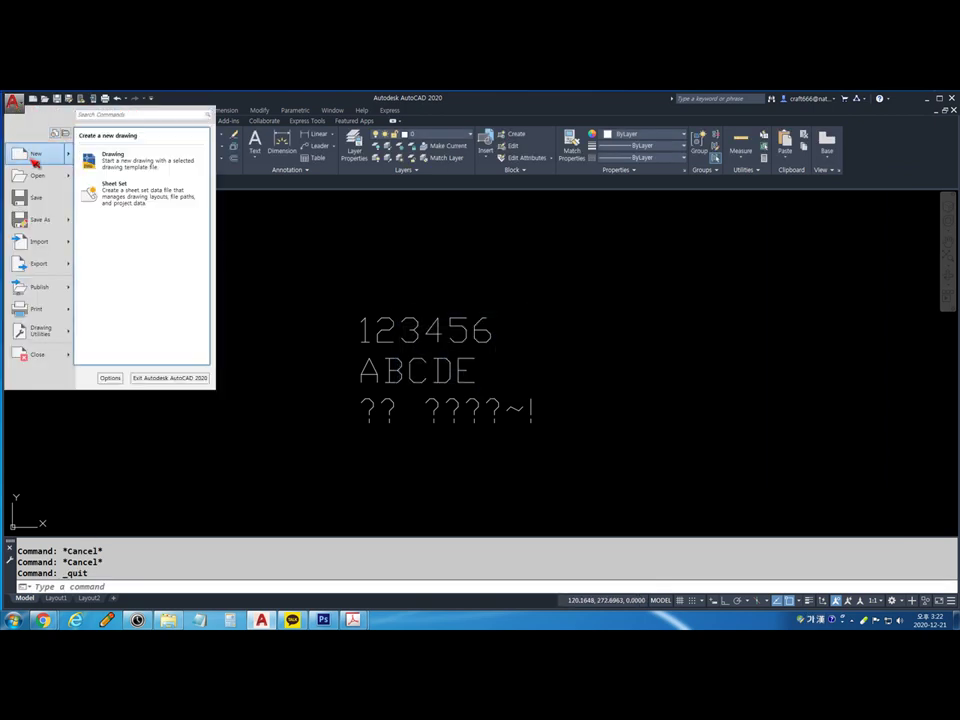
pyautogui.click(35, 157)
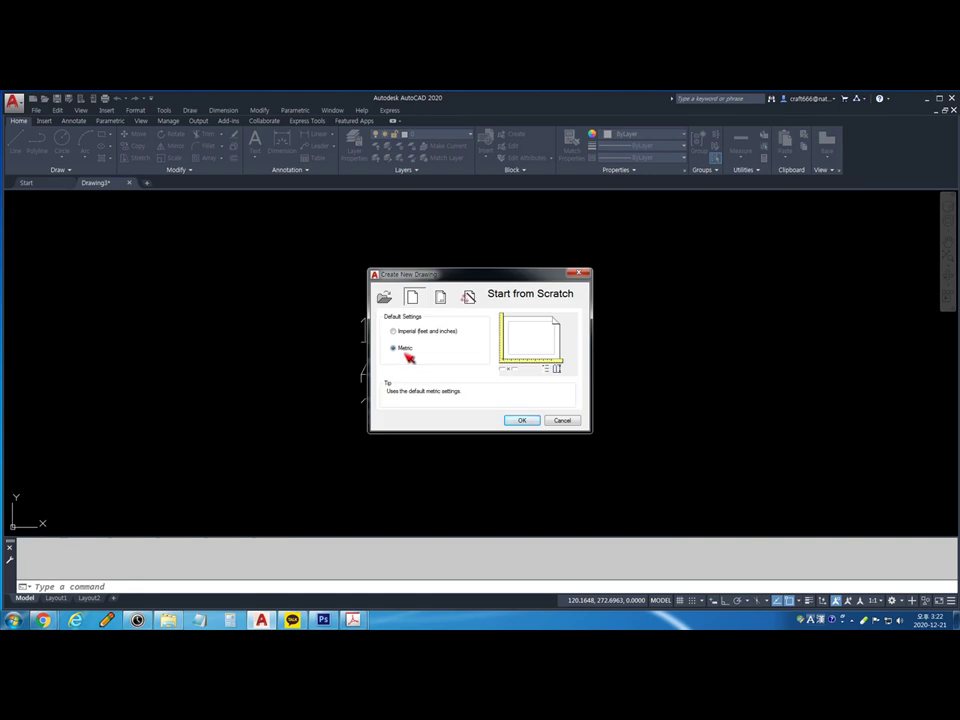
pyautogui.click(521, 419)
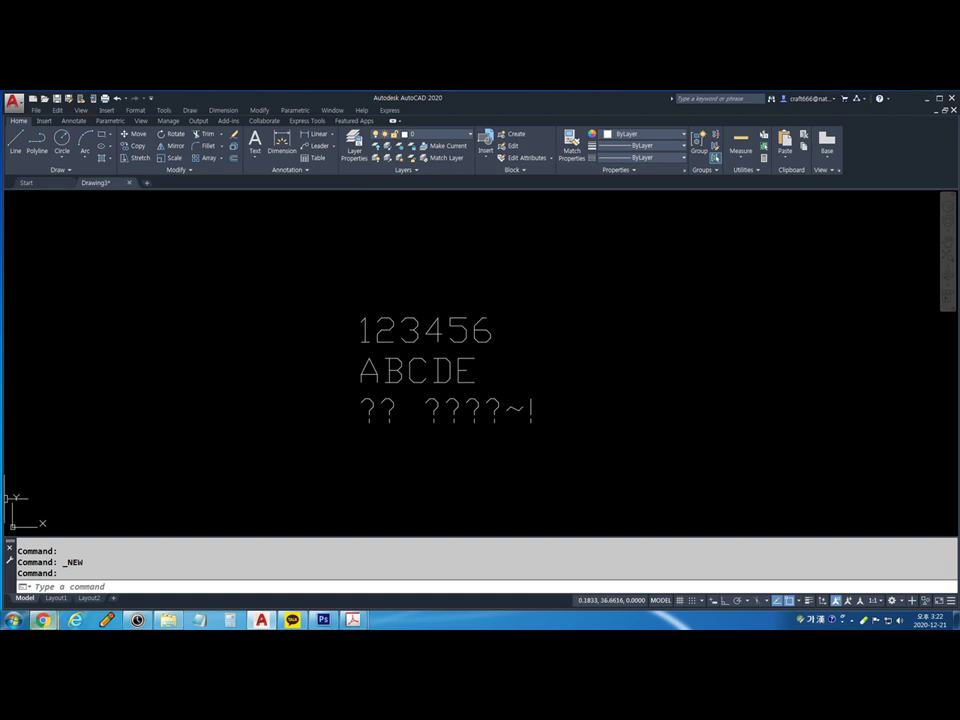
# Switch to the Google Meet call in Chrome to check on the participants, and return to AutoCAD
pyautogui.moveTo(43, 620)
pyautogui.click(60, 570)
pyautogui.click(22, 97)
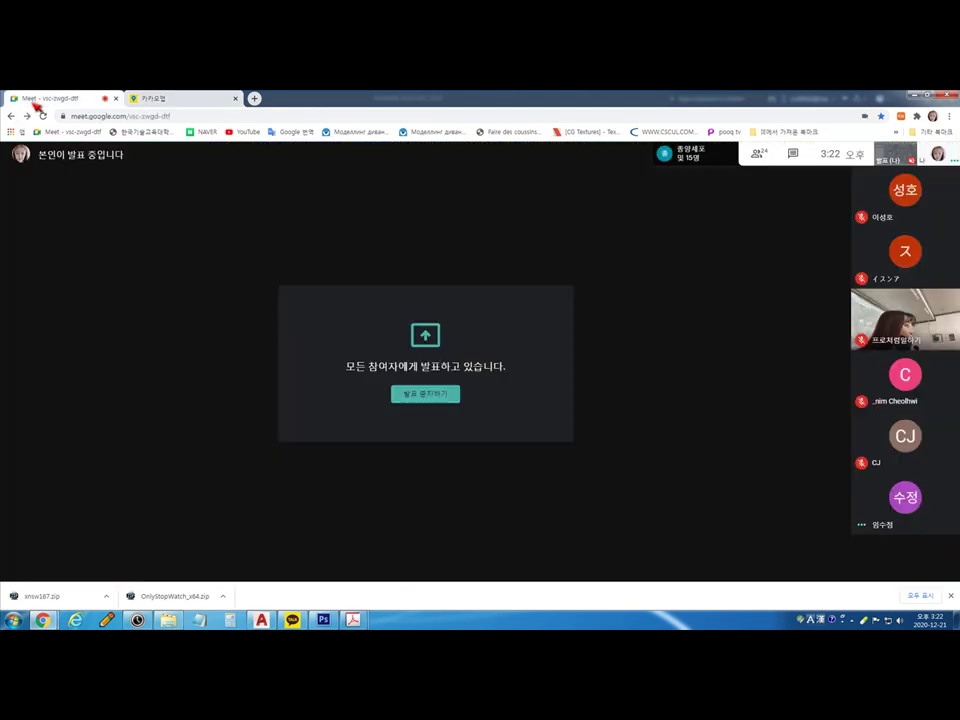
pyautogui.moveTo(626, 407)
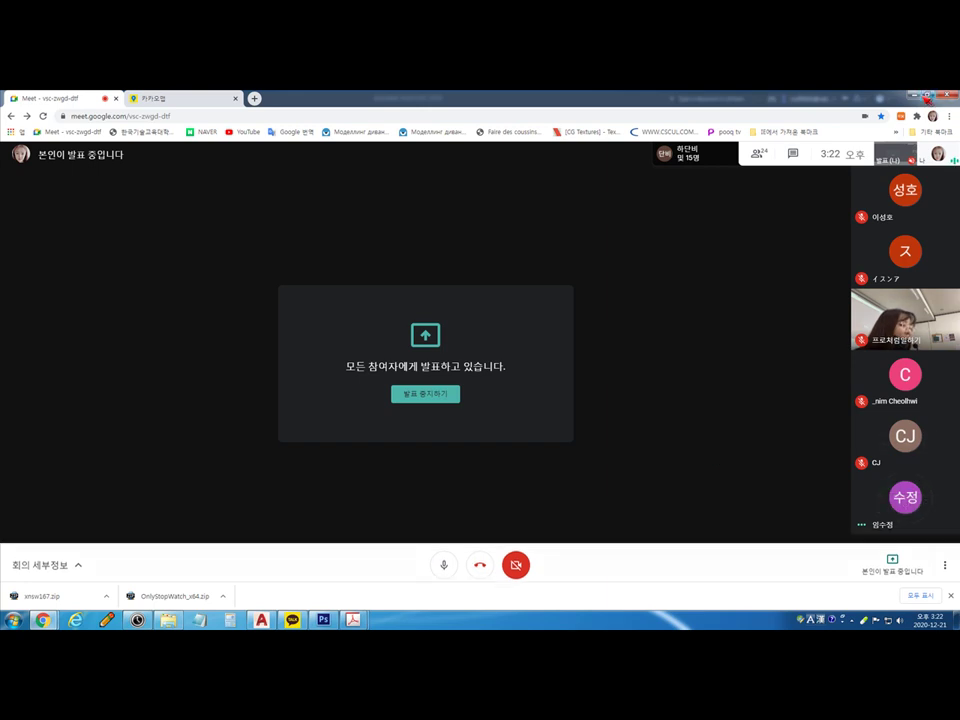
pyautogui.hotkey('alt', 'Tab')
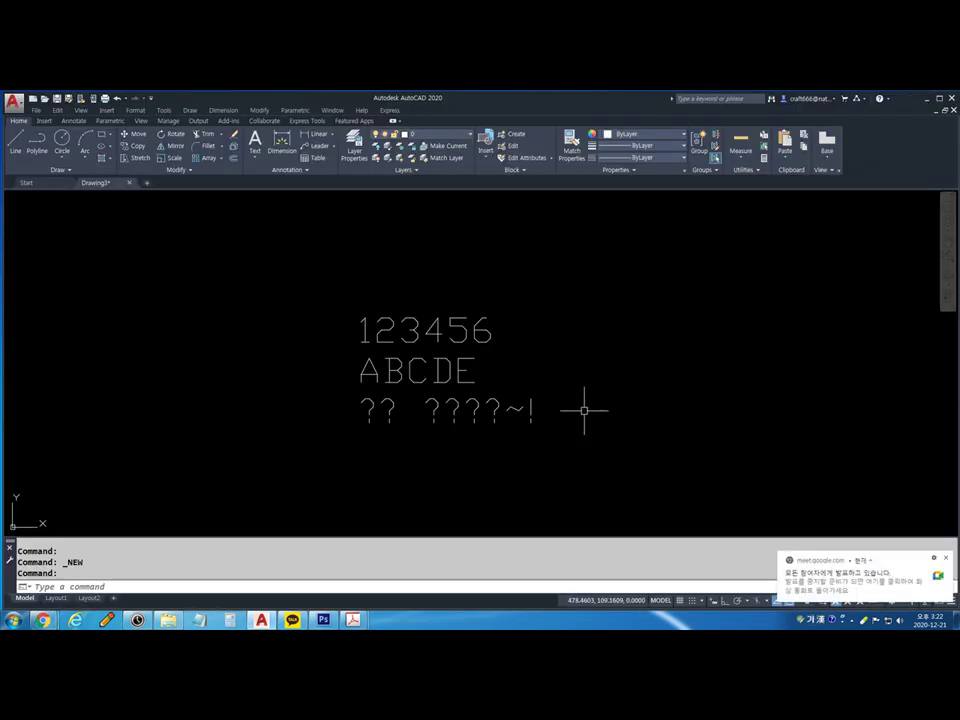
pyautogui.hotkey('alt', 'Tab')
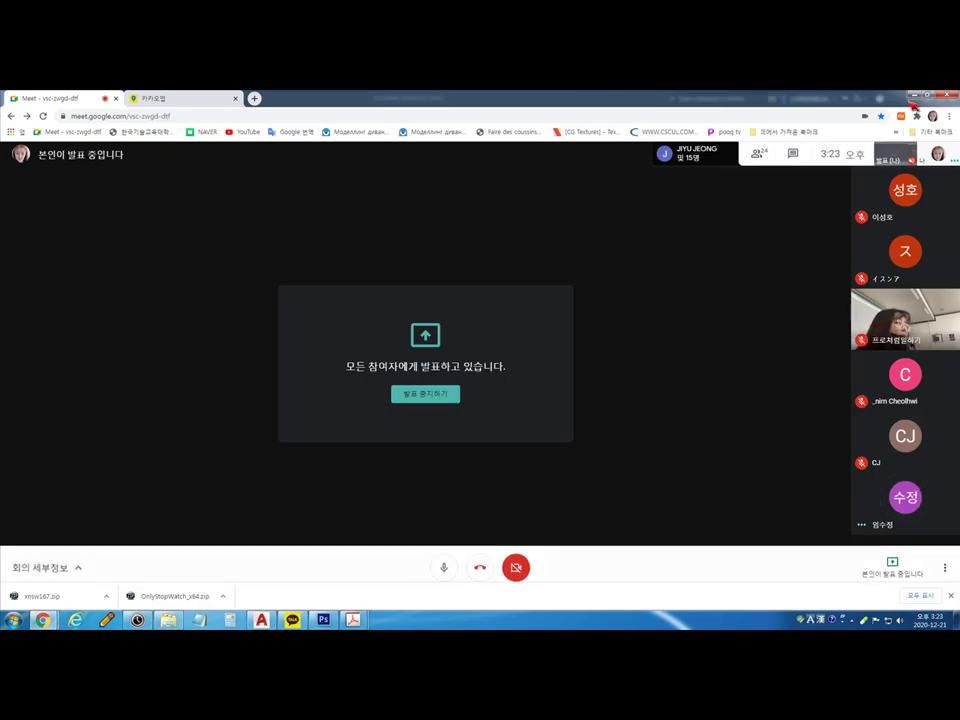
pyautogui.hotkey('alt', 'Tab')
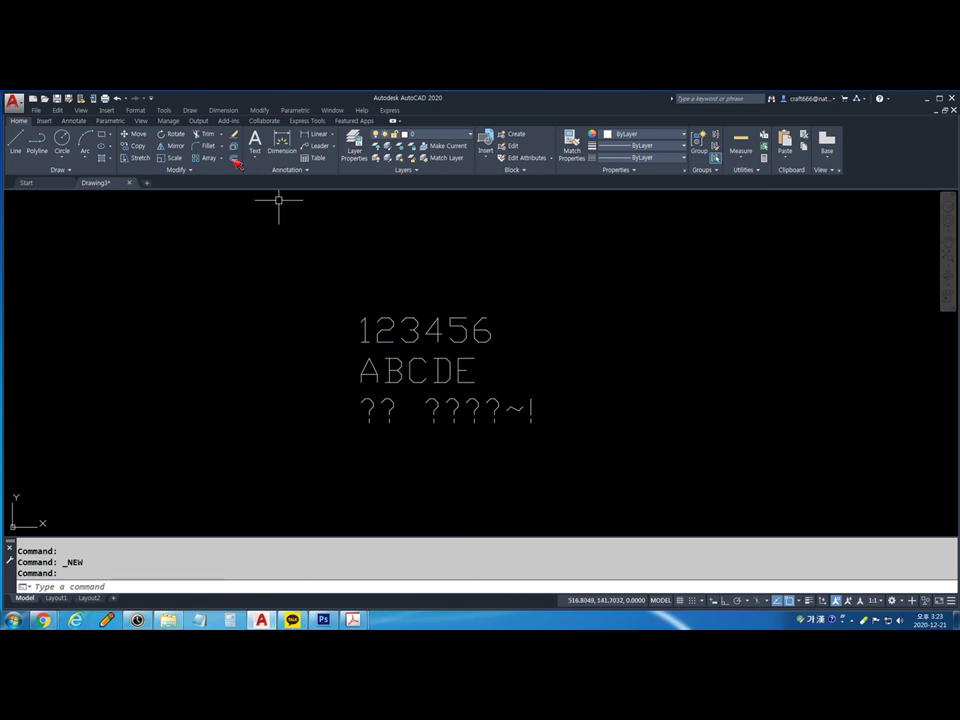
# Create a new drawing from scratch with the Imperial (feet and inches) default settings
pyautogui.click(34, 99)
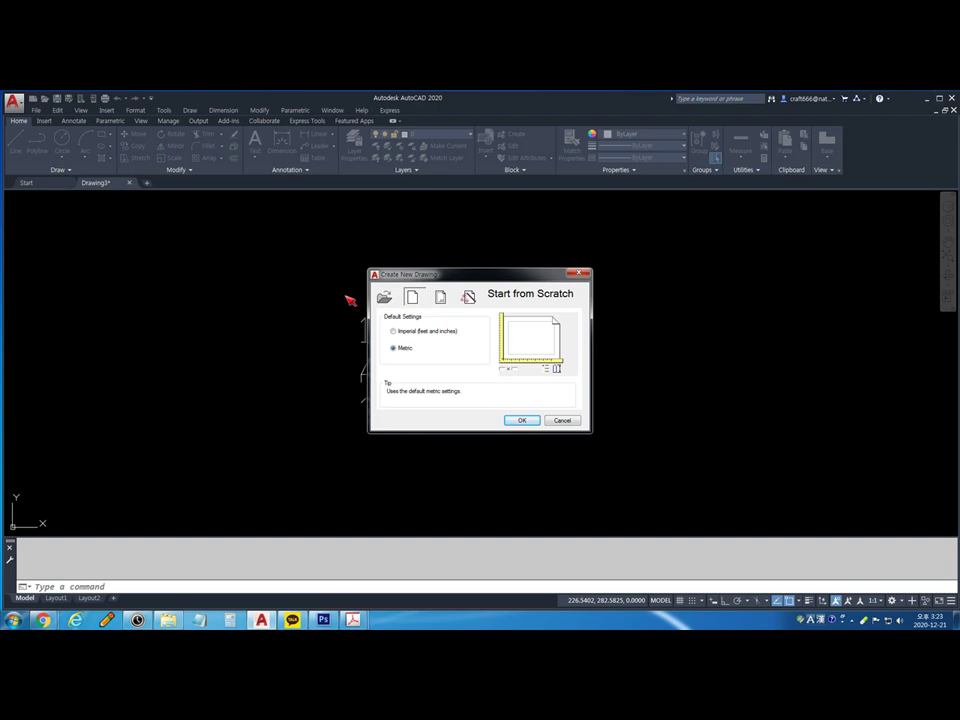
pyautogui.click(394, 331)
pyautogui.click(521, 420)
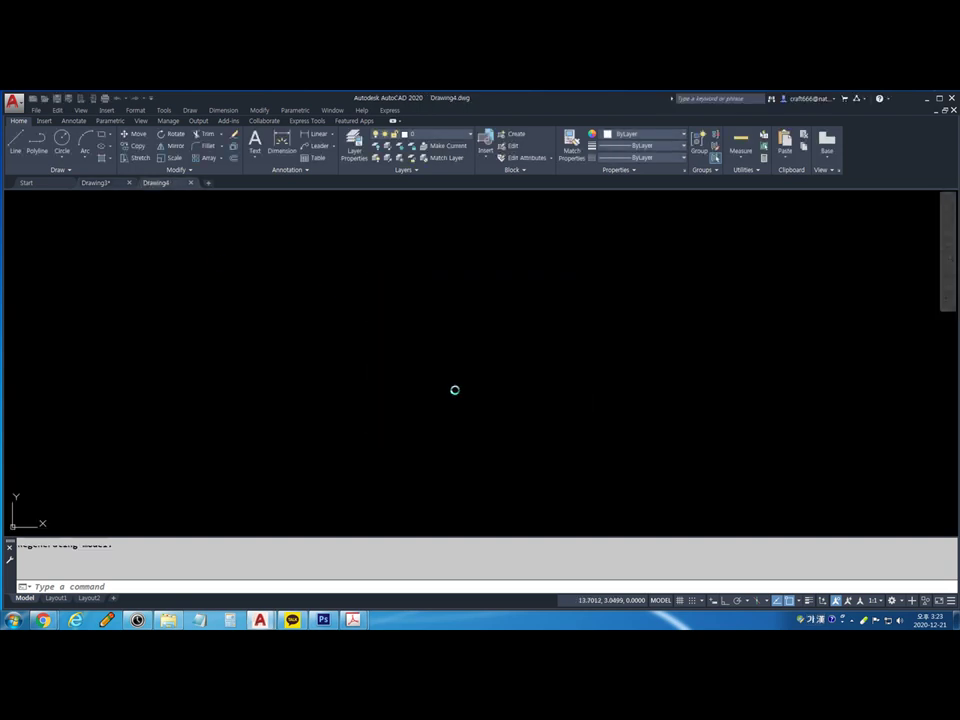
# Open the Text Style dialog in the imperial drawing, browse the available font names, and dismiss the dialog without applying a font
pyautogui.write('ㄴㅅ')
pyautogui.press('Return')
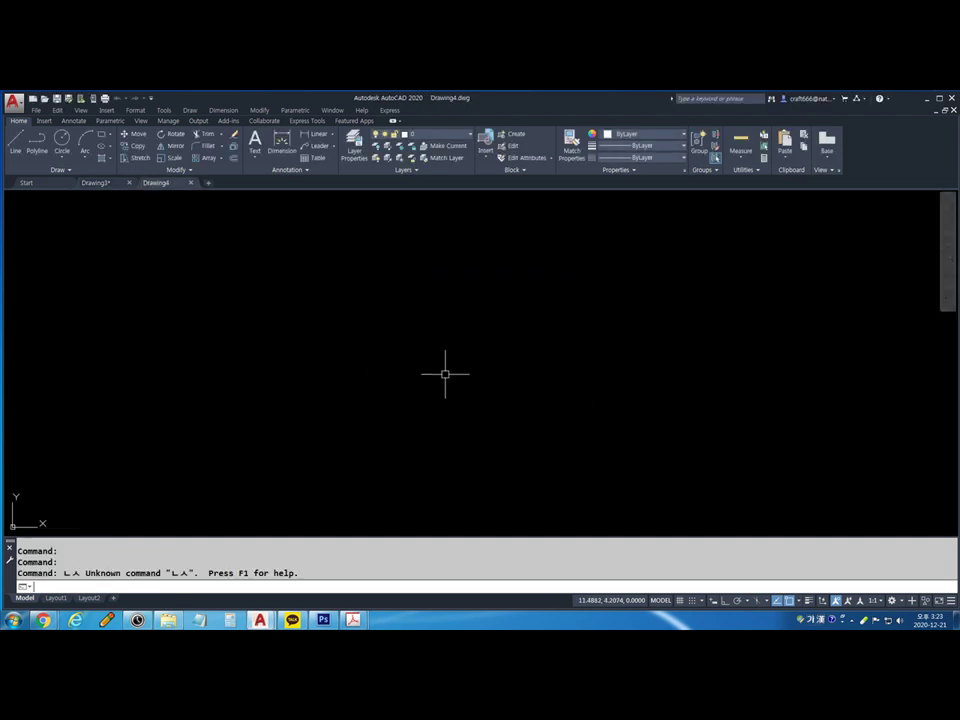
pyautogui.write('st')
pyautogui.press('Return')
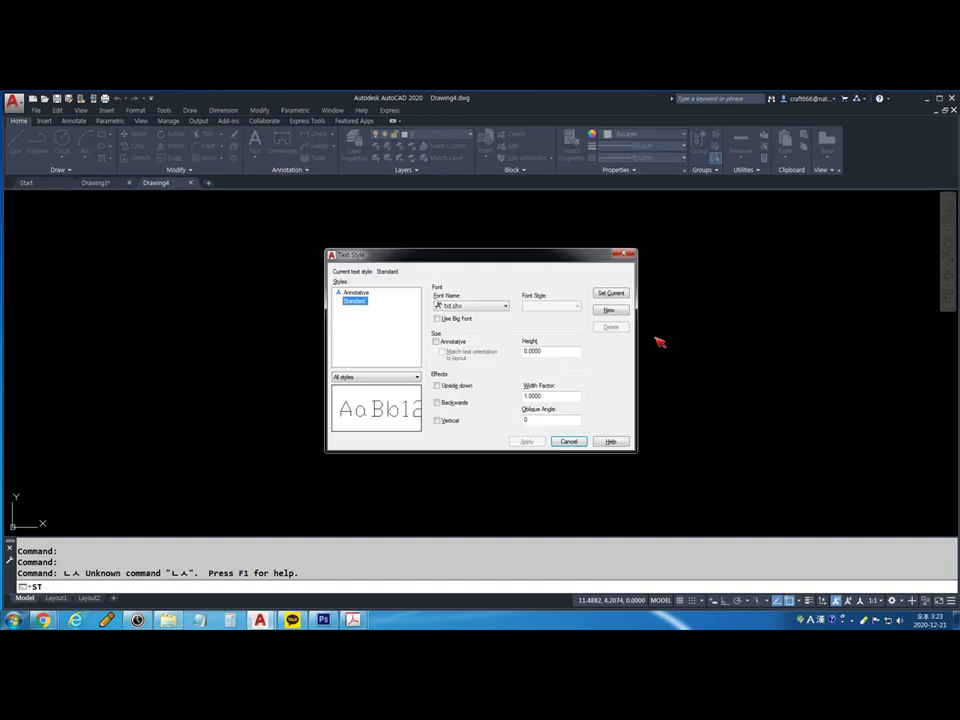
pyautogui.click(458, 307)
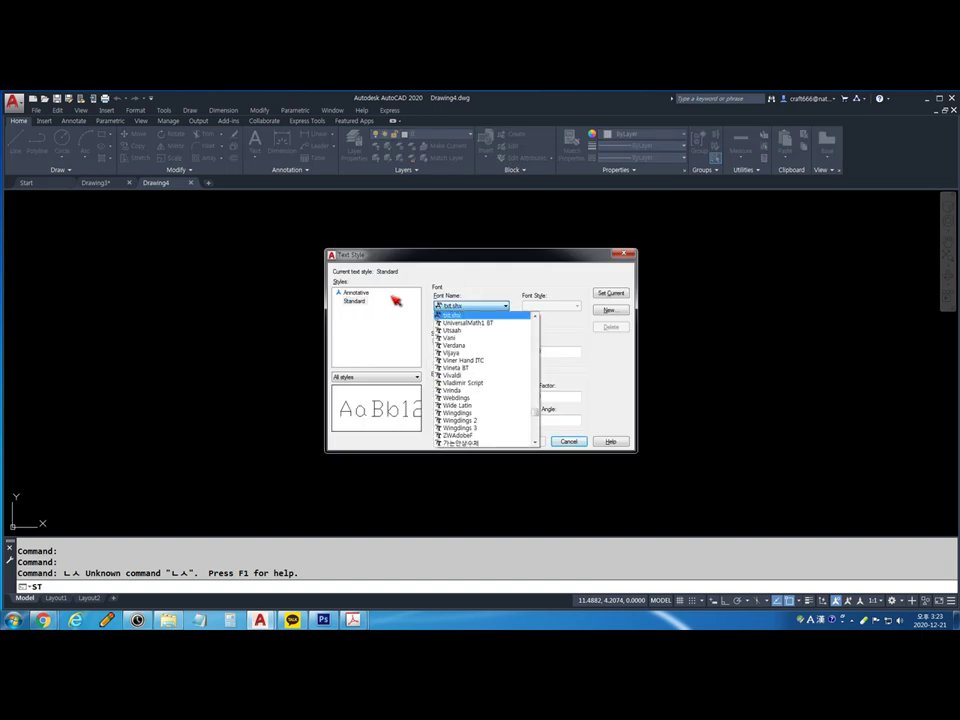
pyautogui.scroll(1, 474, 380)
pyautogui.press('Home')
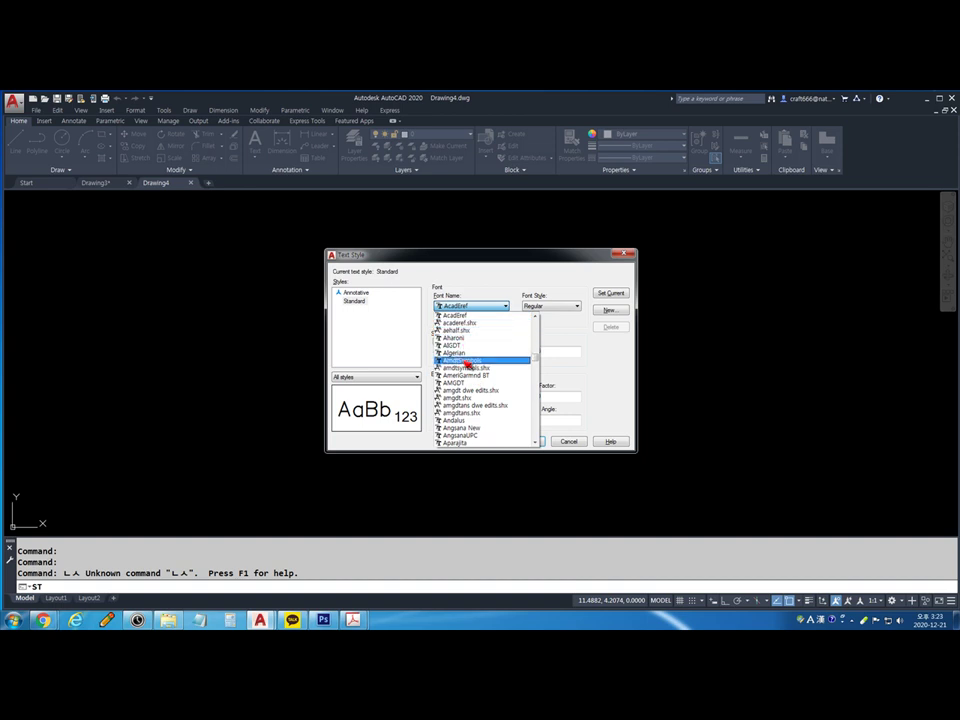
pyautogui.scroll(2, 469, 365)
pyautogui.scroll(-2, 469, 365)
pyautogui.press('Escape')
pyautogui.press('Escape')
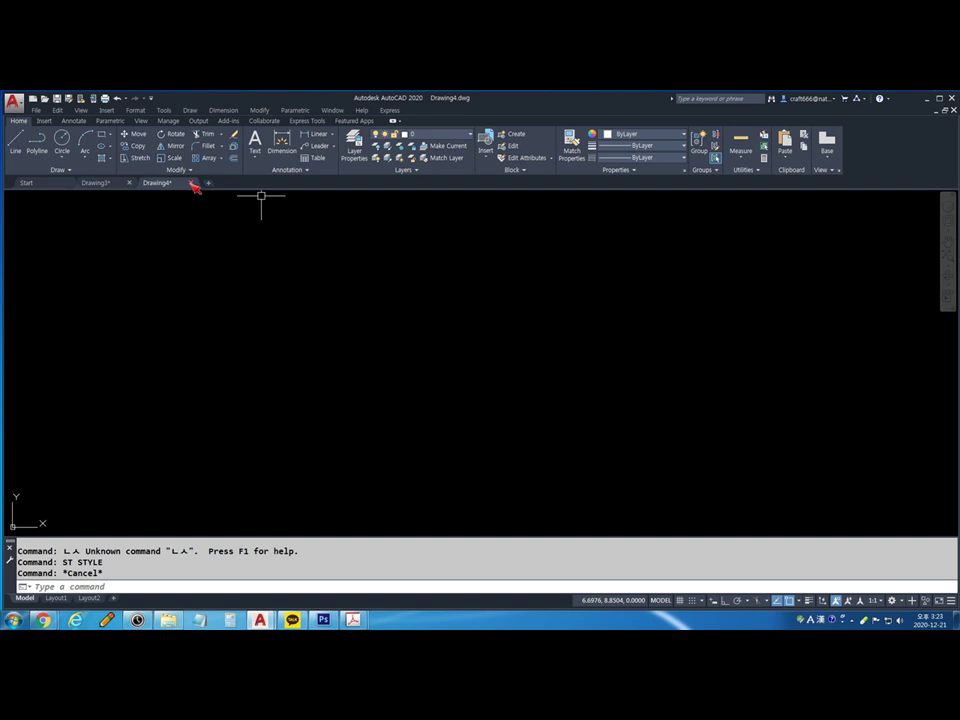
# Close the imperial drawing without saving it and return to the sample text in Drawing3
pyautogui.click(192, 184)
pyautogui.click(492, 376)
pyautogui.moveTo(501, 374); pyautogui.dragTo(428, 381, button='middle')
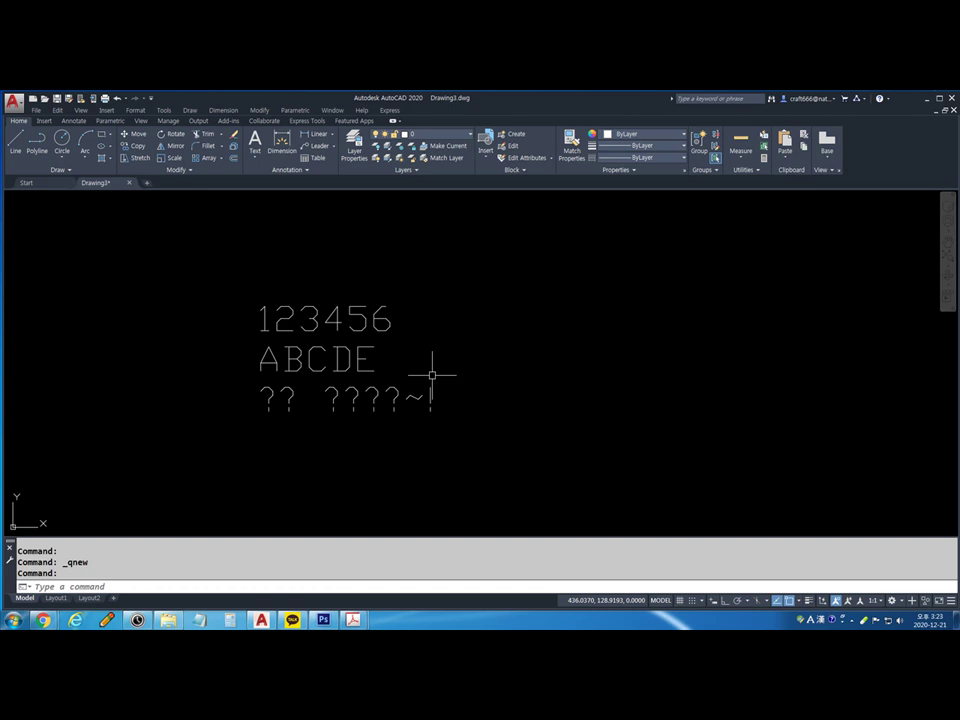
# Check the single-line and multiline text command shortcuts in the ★단축키-CAD.pdf document, and return to AutoCAD
pyautogui.moveTo(353, 620)
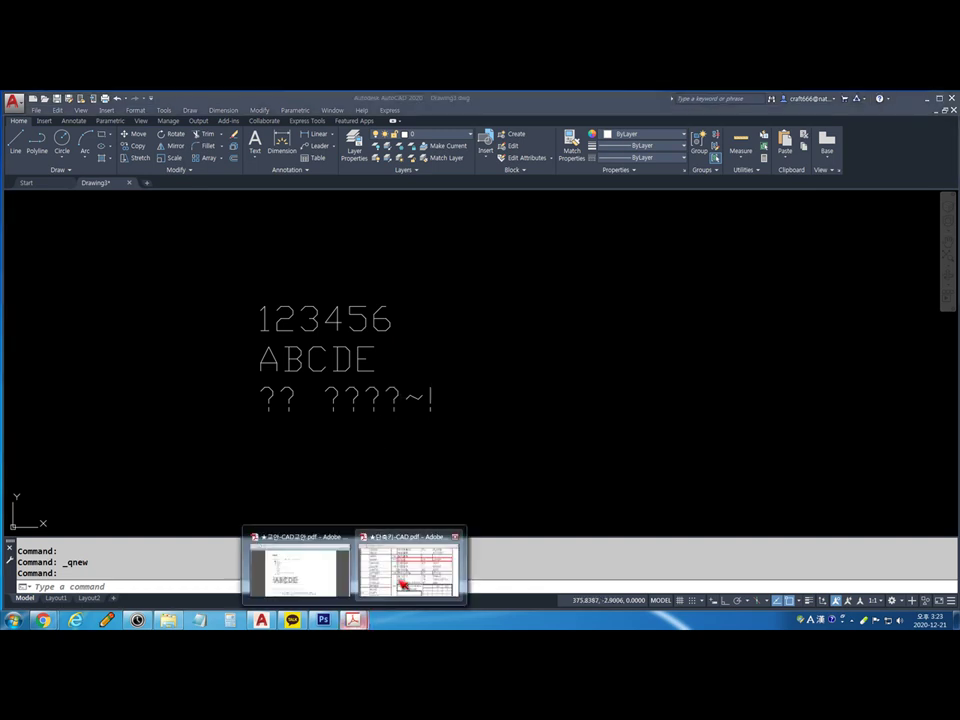
pyautogui.click(408, 568)
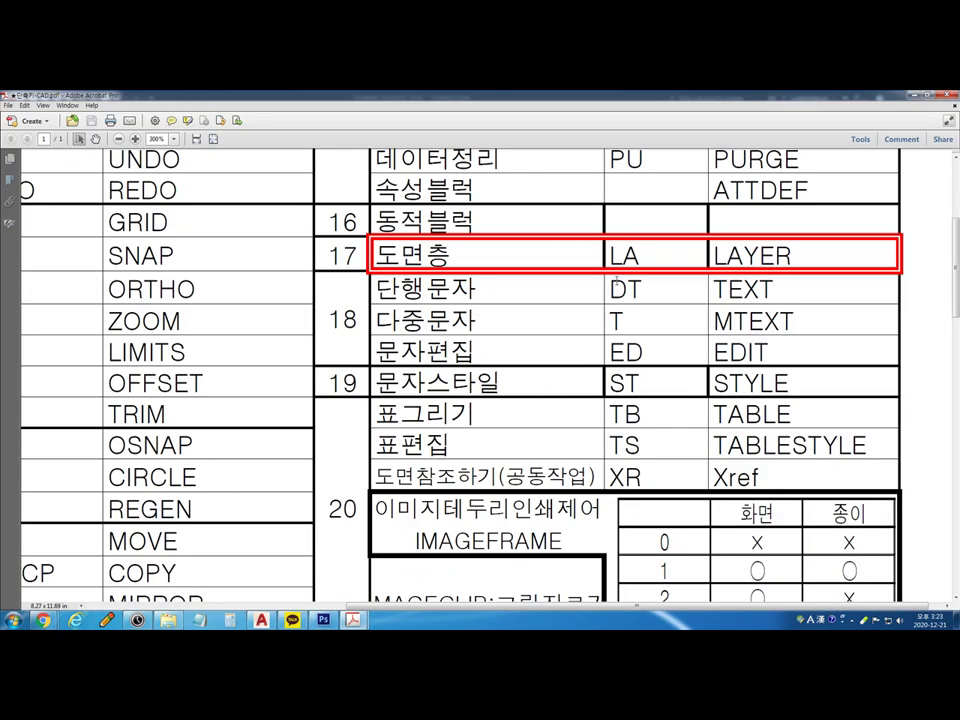
pyautogui.moveTo(636, 302); pyautogui.dragTo(640, 318)
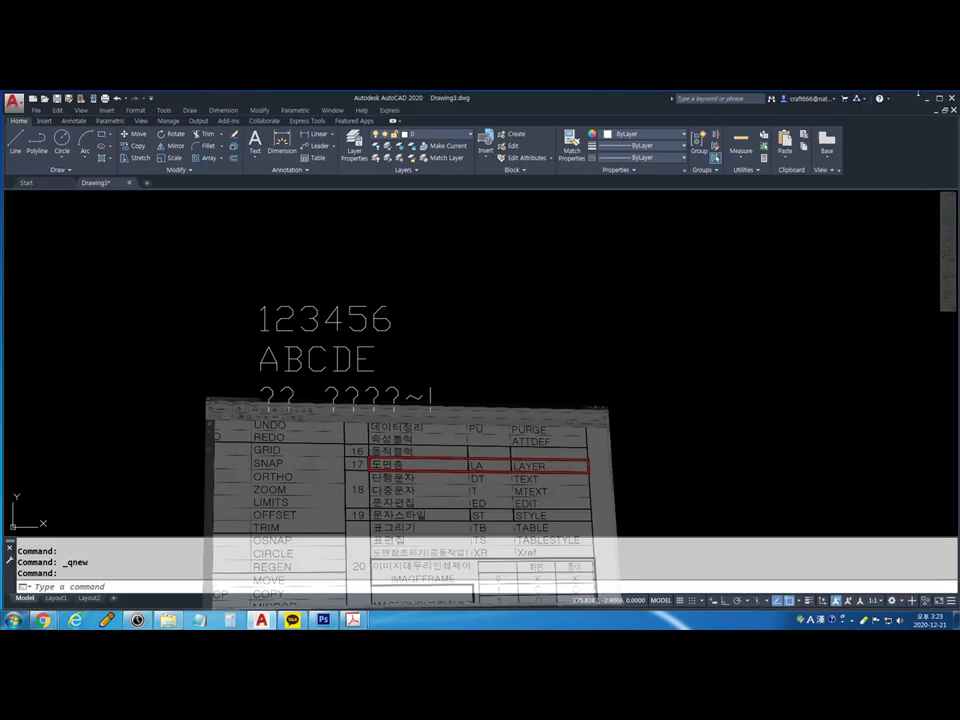
pyautogui.click(906, 96)
# Create a multiline text (MTEXT) box beside the existing single-line text and enter the lines "123456" and "ABXDE"
pyautogui.write('t')
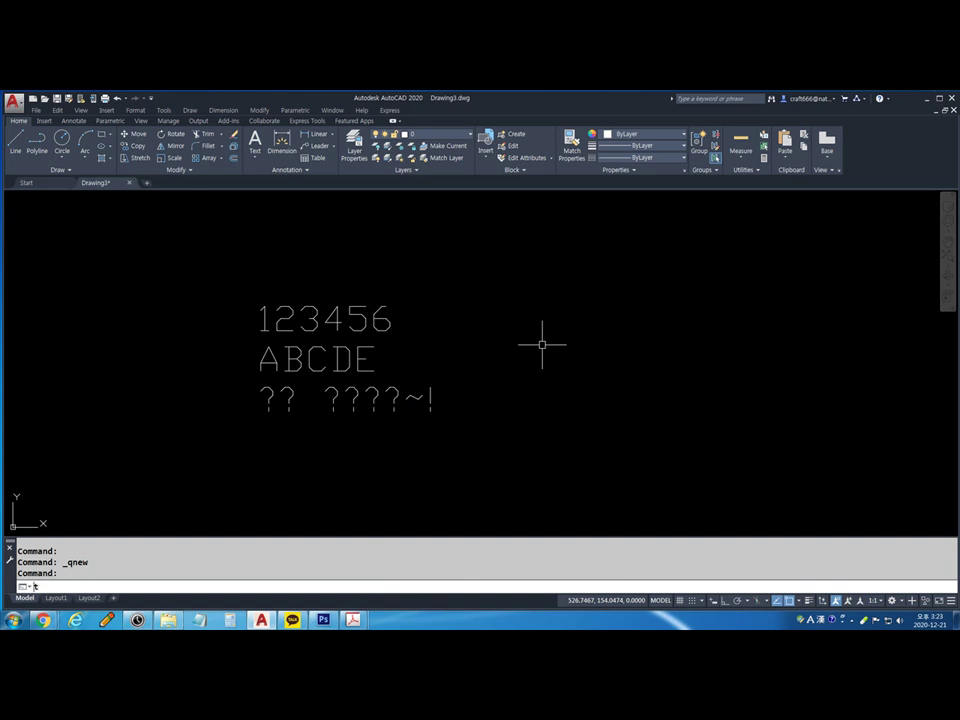
pyautogui.press('Return')
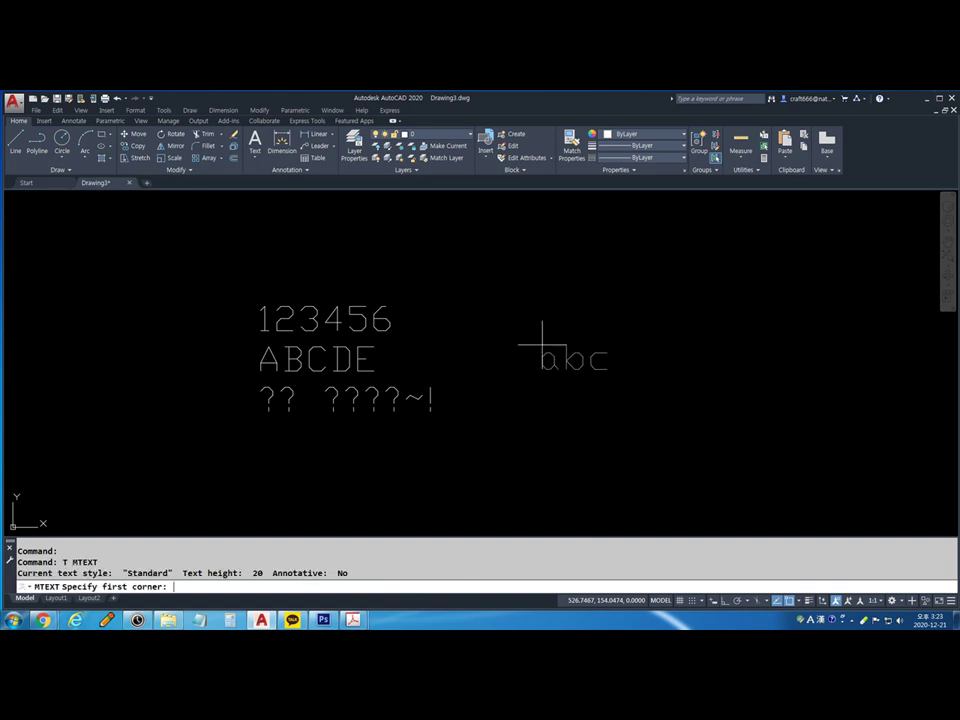
pyautogui.click(497, 295)
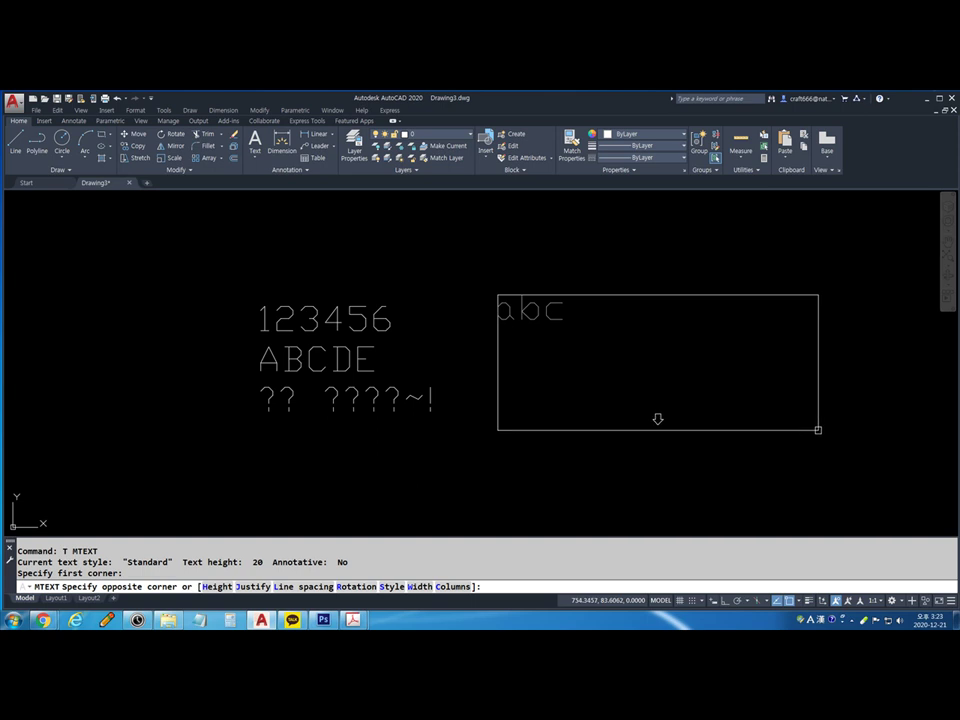
pyautogui.click(818, 430)
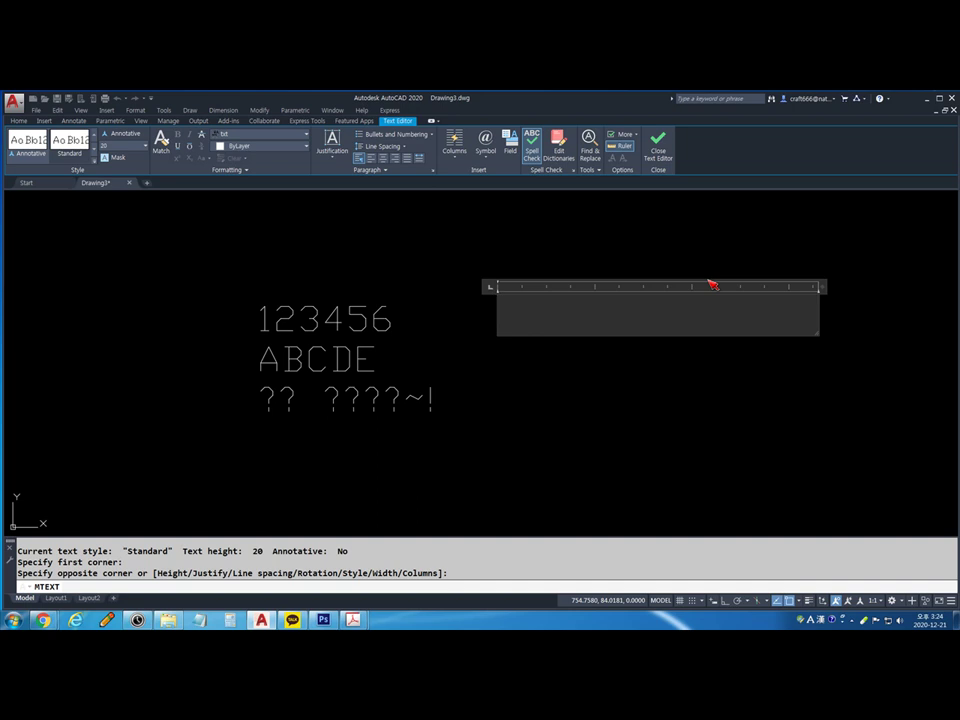
pyautogui.write('123456')
pyautogui.press('Return')
pyautogui.write('ABXDE')
pyautogui.press('Return')
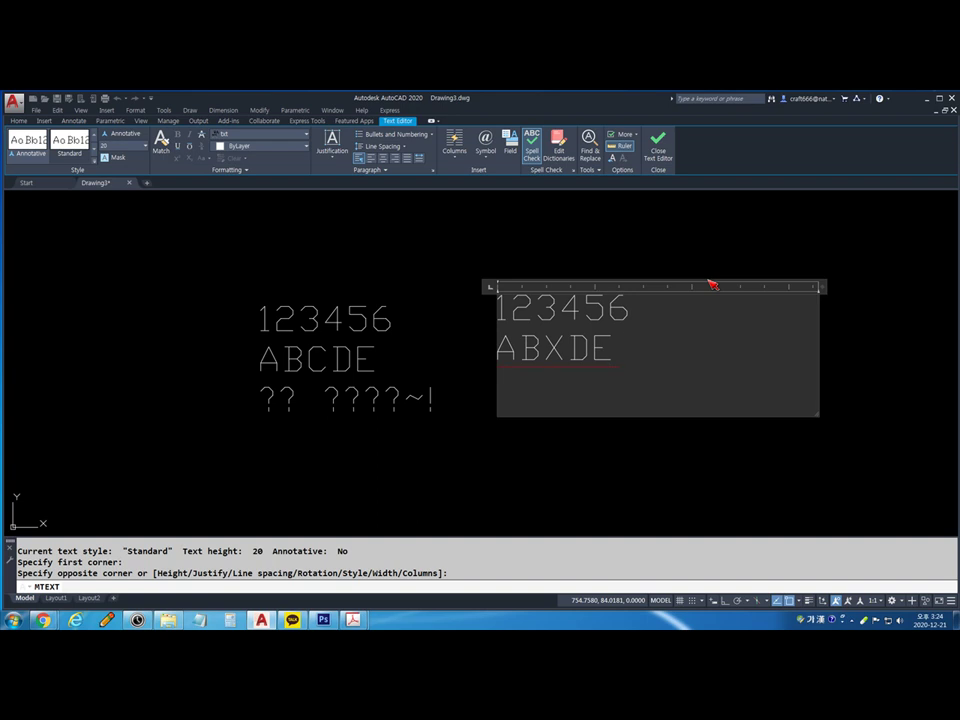
# Add the Korean lines "한글이 보인다고" and "좋아하면 경기도 오산이져!!!" to the multiline text and finish editing
pyautogui.write('한글이 ㅂ')
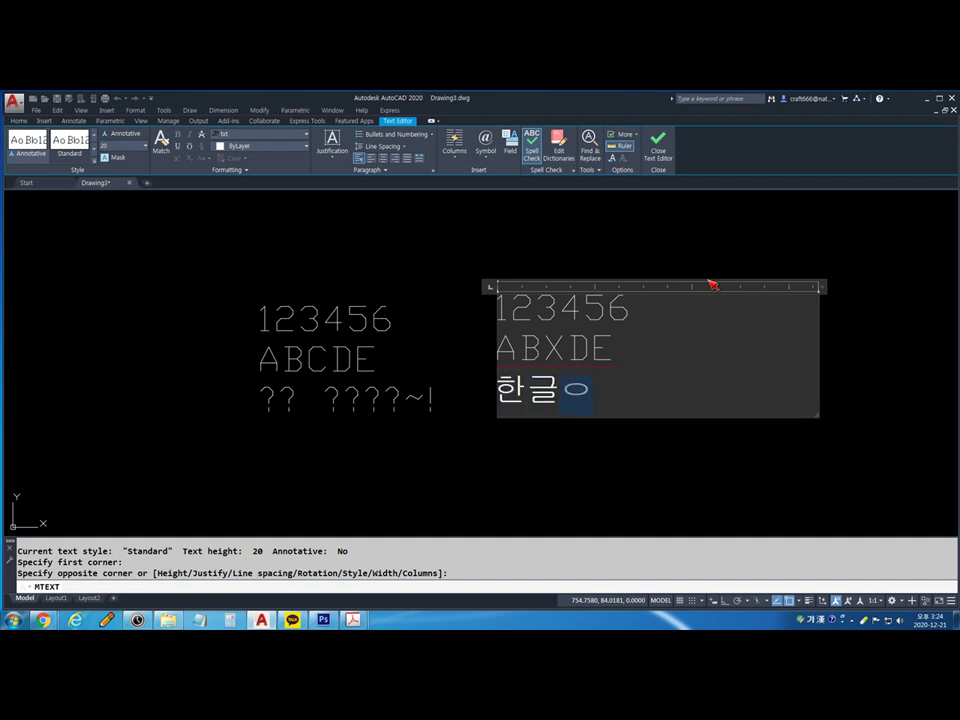
pyautogui.write('보인다')
pyautogui.press('Return')
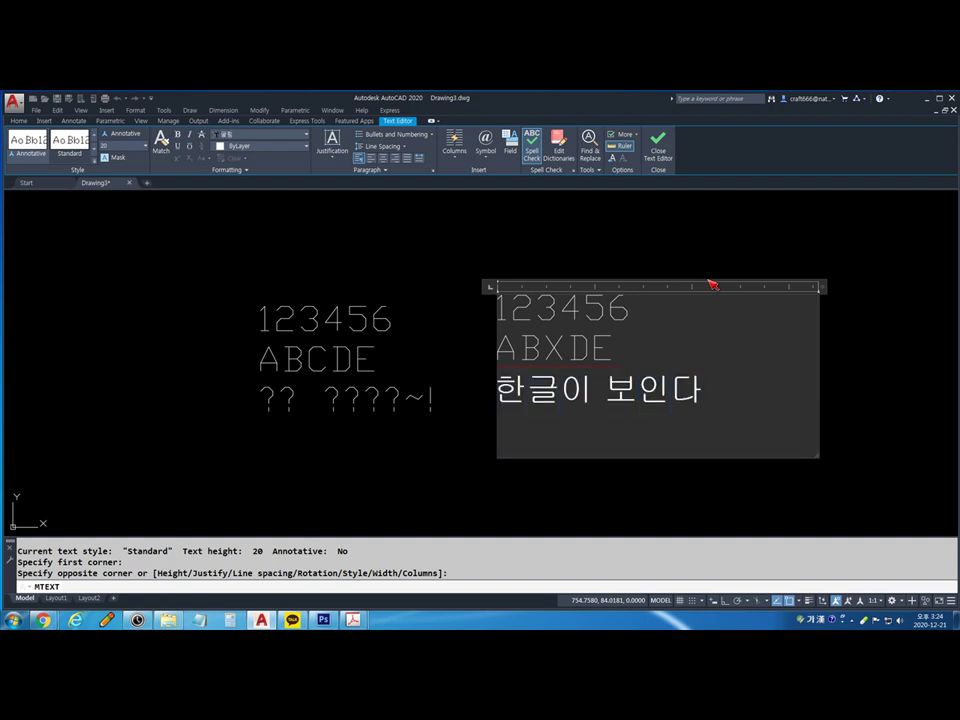
pyautogui.press('BackSpace')
pyautogui.write('고')
pyautogui.press('Return')
pyautogui.write('좋아하면 경기도 오산')
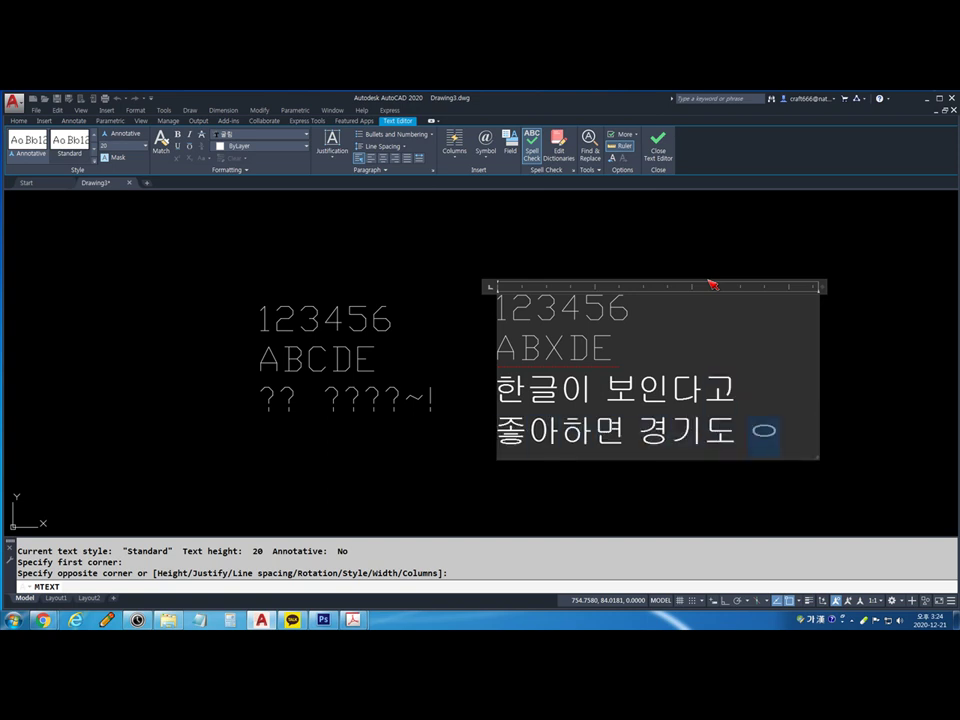
pyautogui.press('Return')
pyautogui.write('이져!!!')
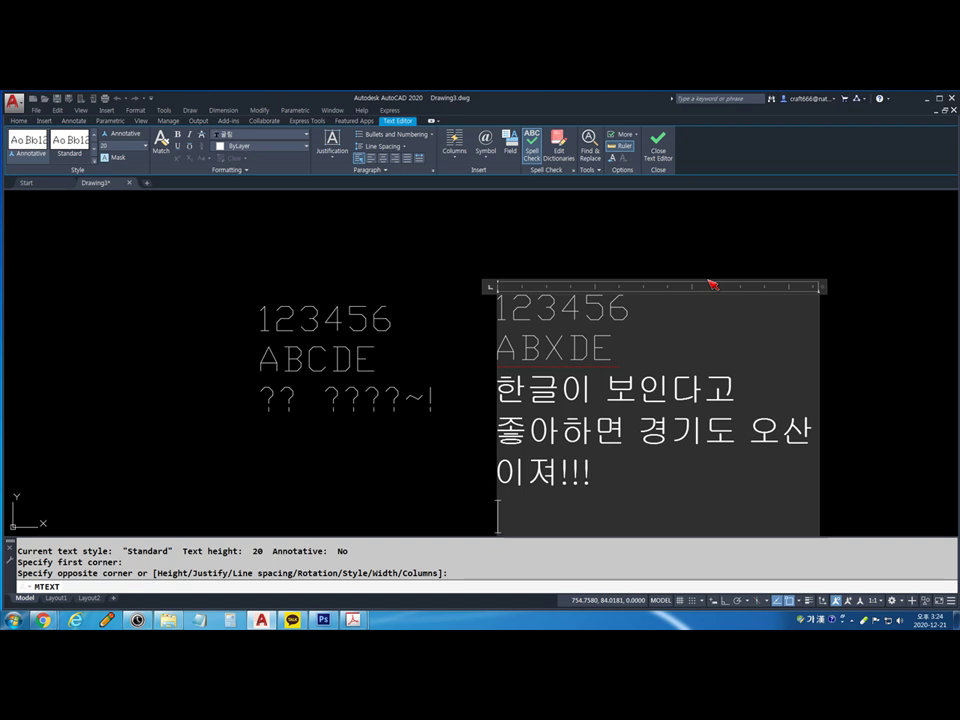
pyautogui.press('Return')
pyautogui.press('Return')
pyautogui.scroll(-3, 500, 370)
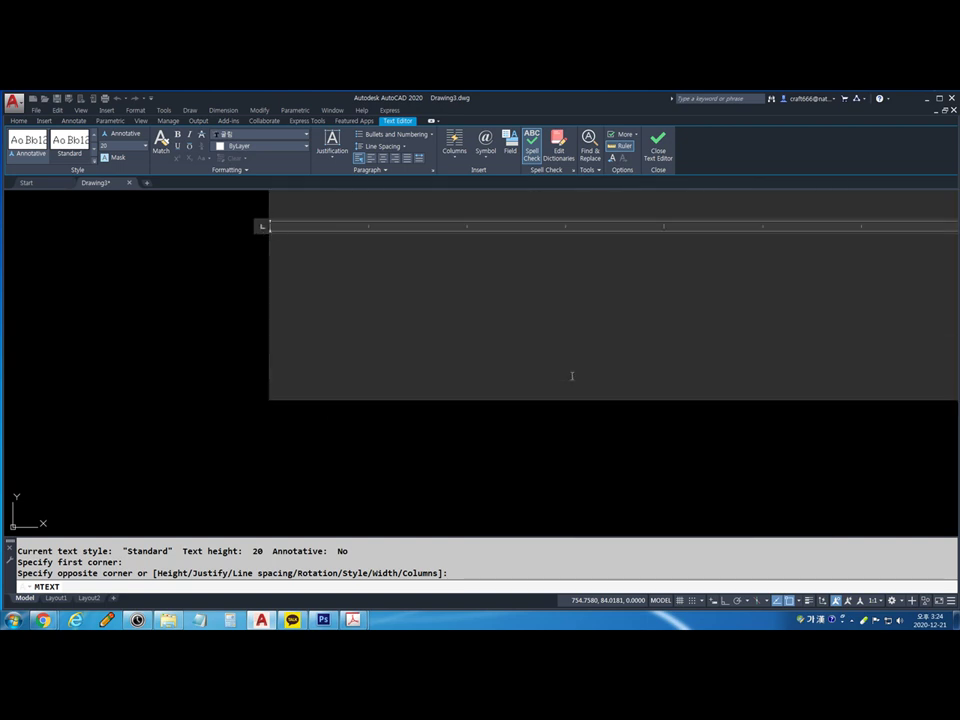
pyautogui.scroll(3, 587, 305)
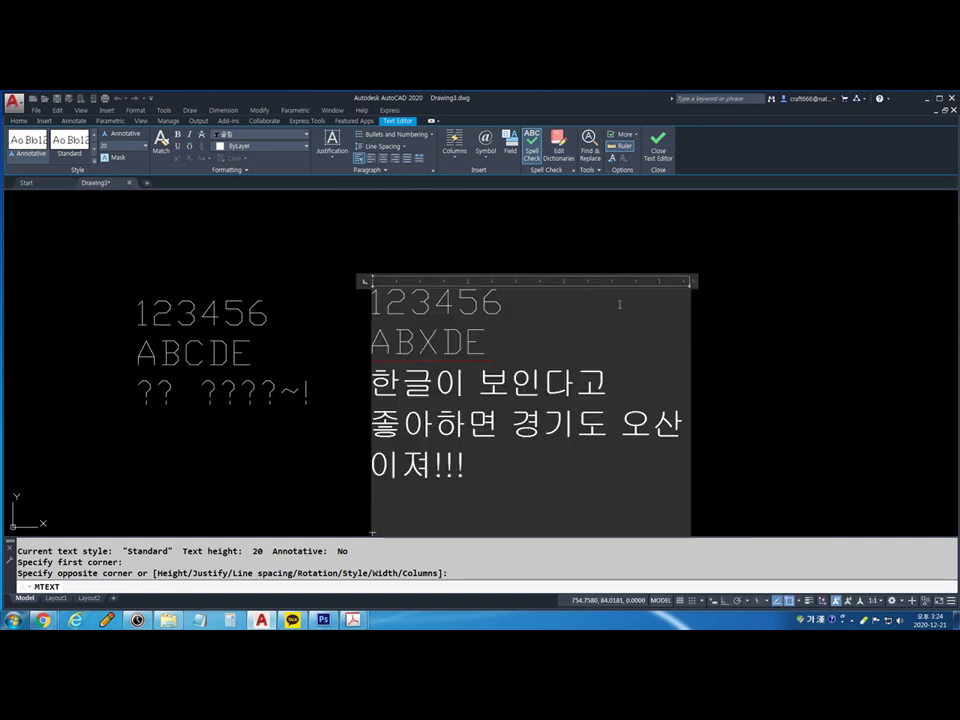
pyautogui.click(724, 322)
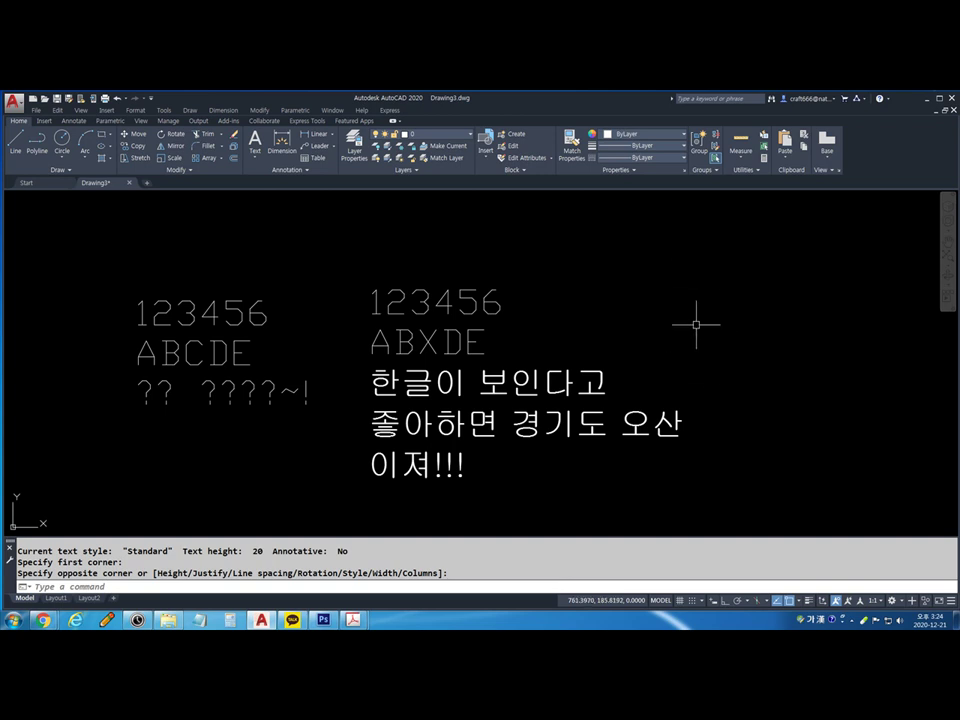
# Stretch the multiline text box wider so that its last Korean sentence fits on one line, and deselect it
pyautogui.click(729, 294)
pyautogui.click(482, 437)
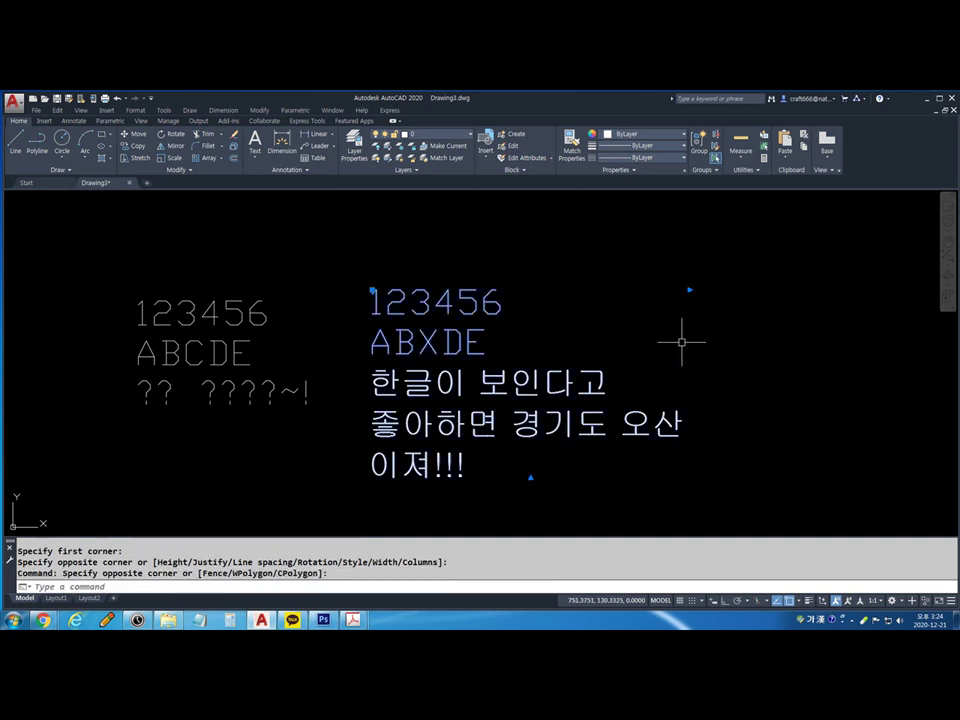
pyautogui.click(690, 290)
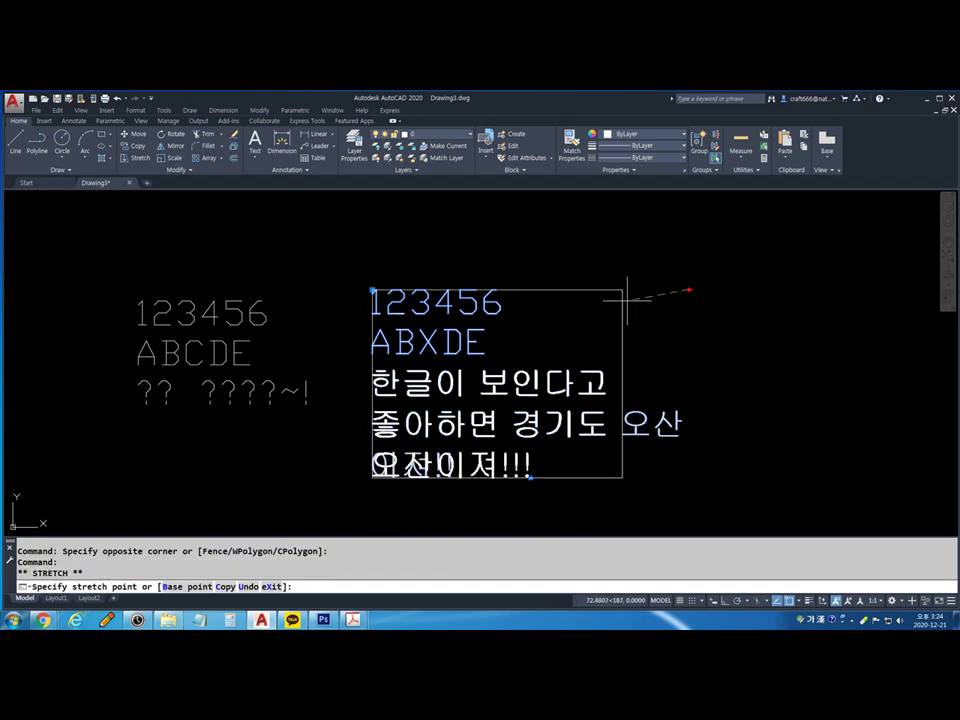
pyautogui.click(819, 292)
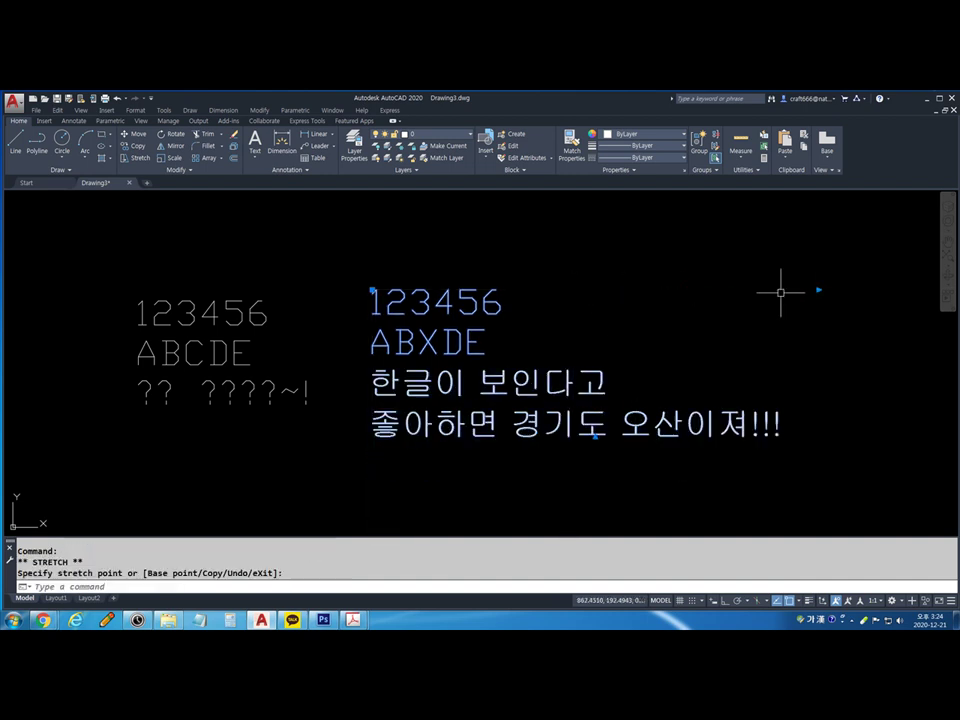
pyautogui.click(804, 294)
pyautogui.click(819, 290)
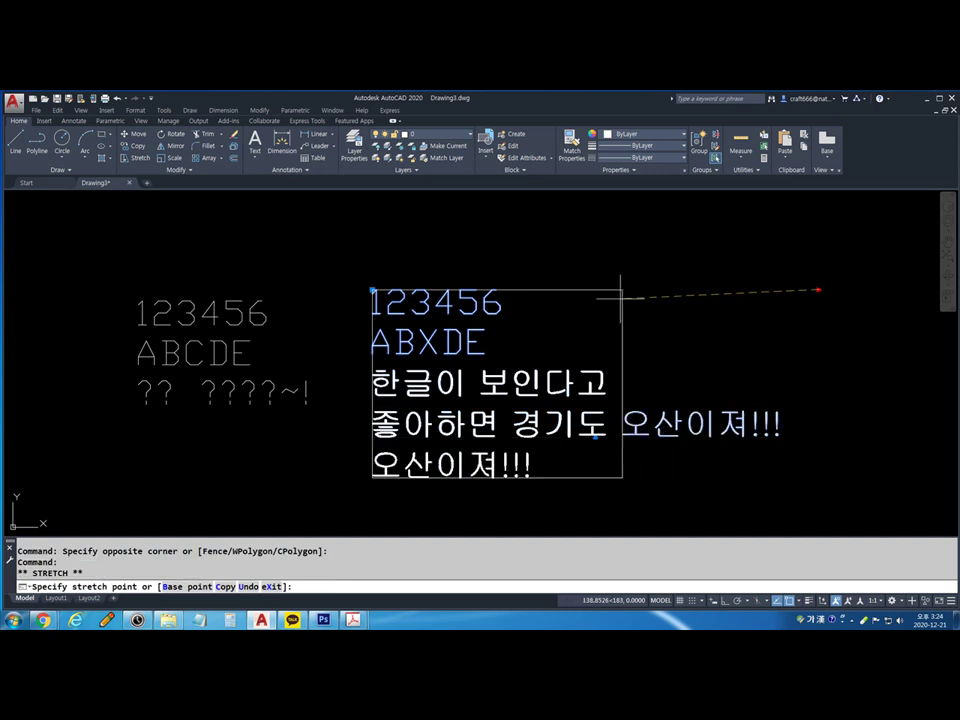
pyautogui.click(850, 291)
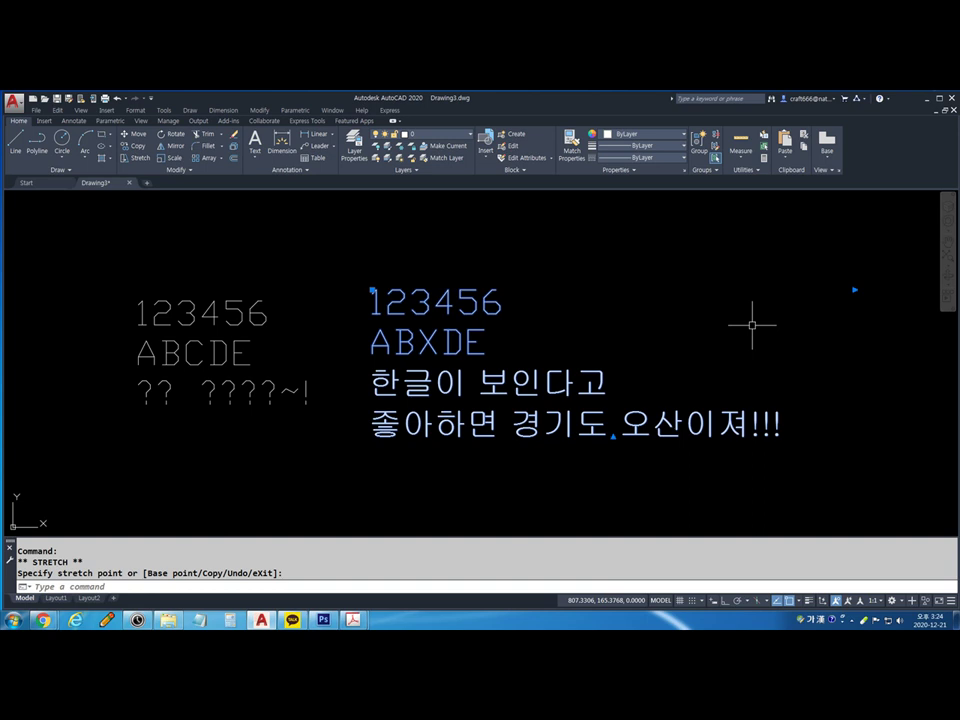
pyautogui.press('Escape')
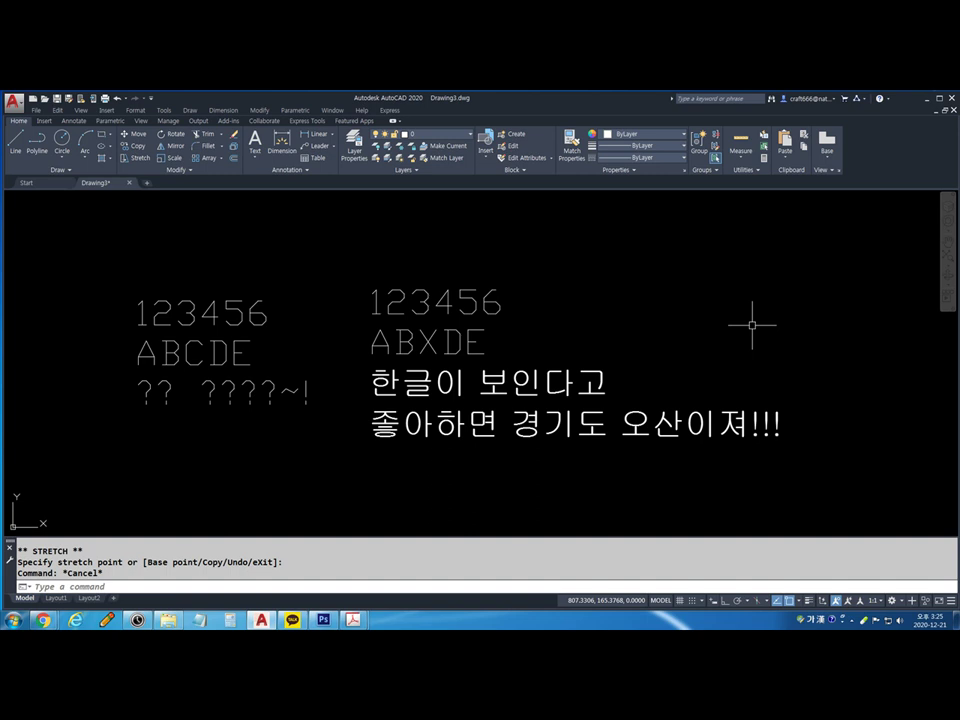
# Open the Text Style dialog in Drawing3 and move it away from the Korean multiline text
pyautogui.write('st')
pyautogui.press('Return')
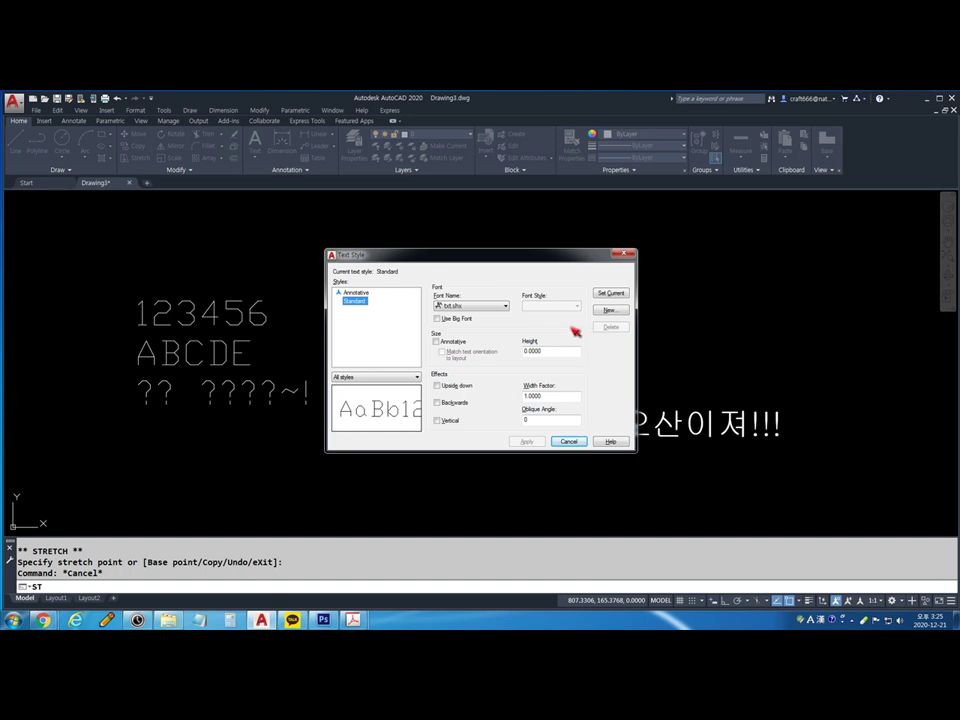
pyautogui.click(445, 306)
pyautogui.moveTo(516, 260); pyautogui.dragTo(238, 196)
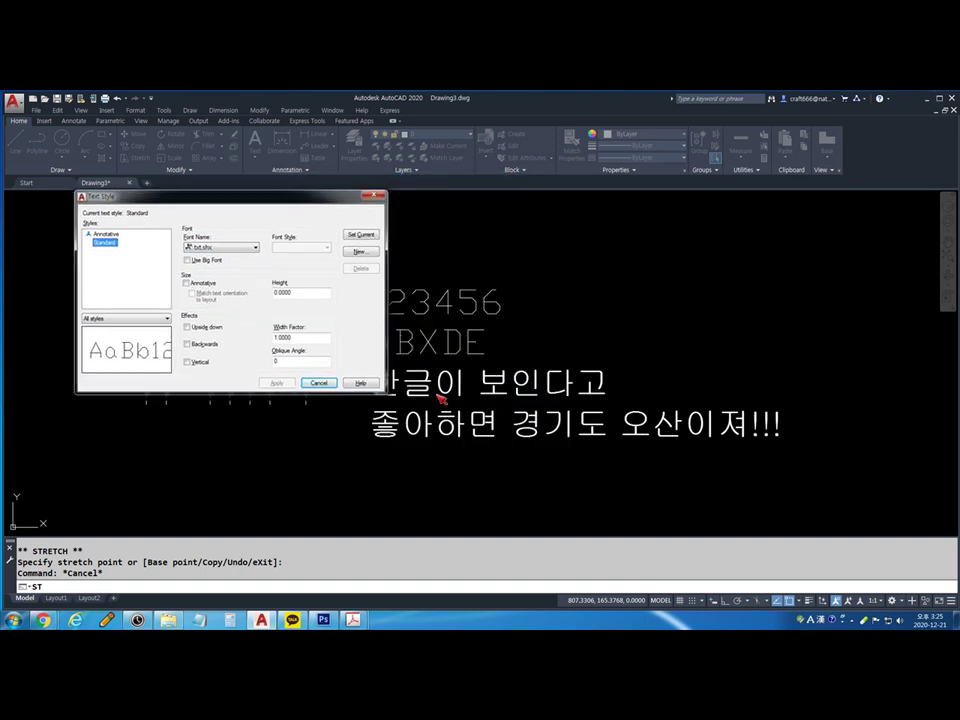
# Browse the Standard text style's font list, including the @-prefixed Korean fonts, without choosing one
pyautogui.click(254, 247)
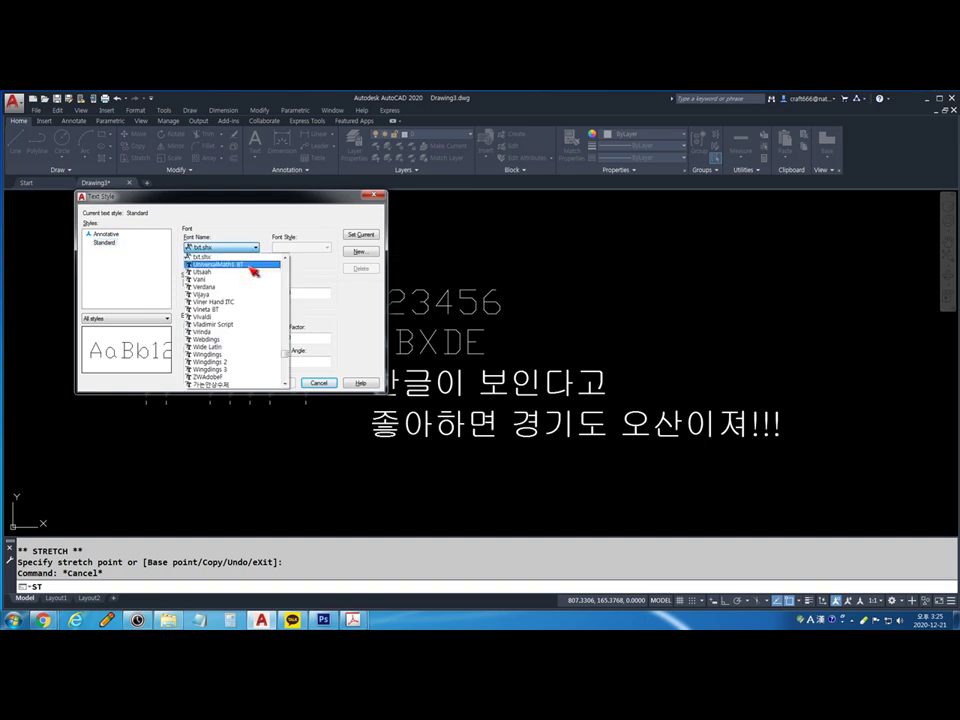
pyautogui.scroll(1, 291, 352)
pyautogui.scroll(20, 291, 352)
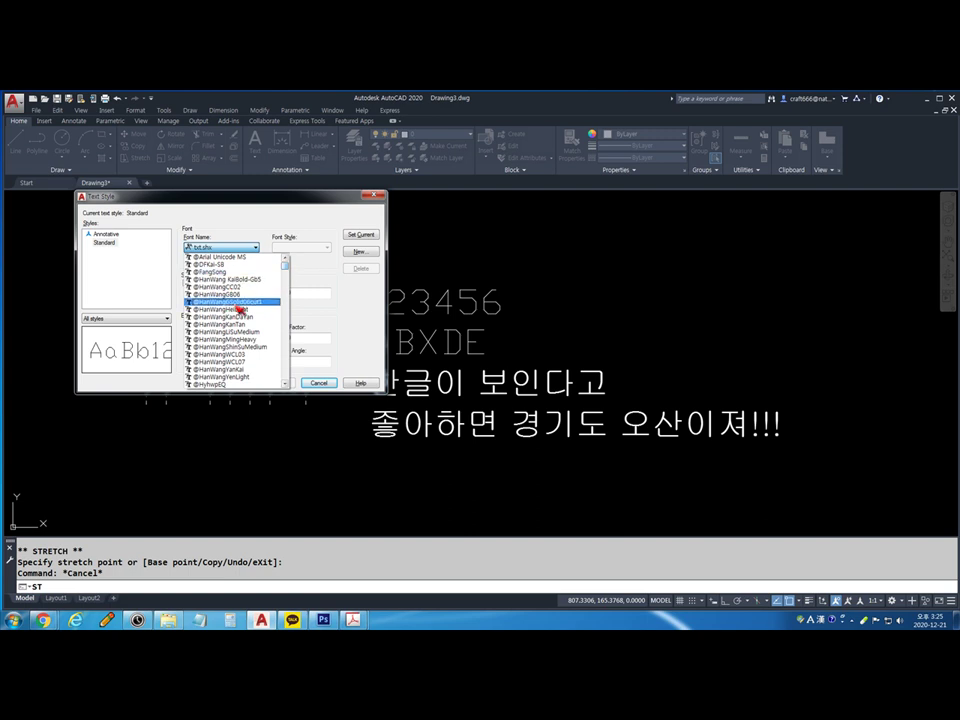
pyautogui.scroll(-5, 238, 320)
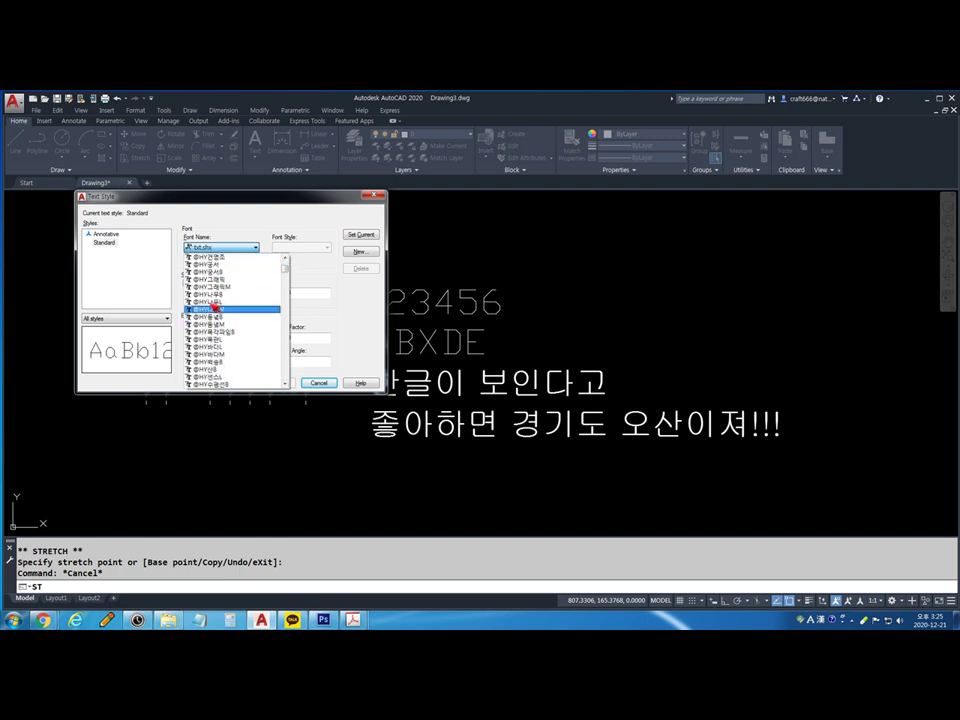
pyautogui.click(240, 205)
pyautogui.click(256, 247)
pyautogui.scroll(5, 285, 360)
pyautogui.moveTo(291, 321); pyautogui.dragTo(296, 287)
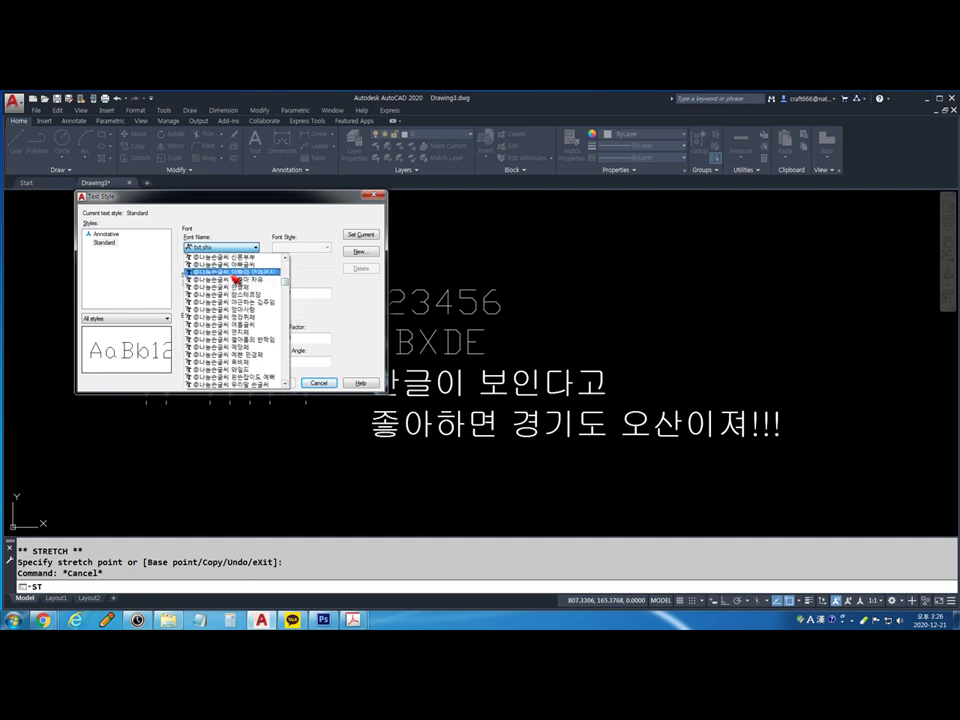
pyautogui.click(344, 211)
pyautogui.moveTo(525, 252)
pyautogui.mouseDown()
pyautogui.moveTo(547, 213)
pyautogui.moveTo(535, 213)
pyautogui.moveTo(541, 244)
pyautogui.mouseUp()
pyautogui.moveTo(484, 94)
pyautogui.mouseDown()
pyautogui.moveTo(489, 133)
pyautogui.moveTo(602, 124)
pyautogui.mouseUp()
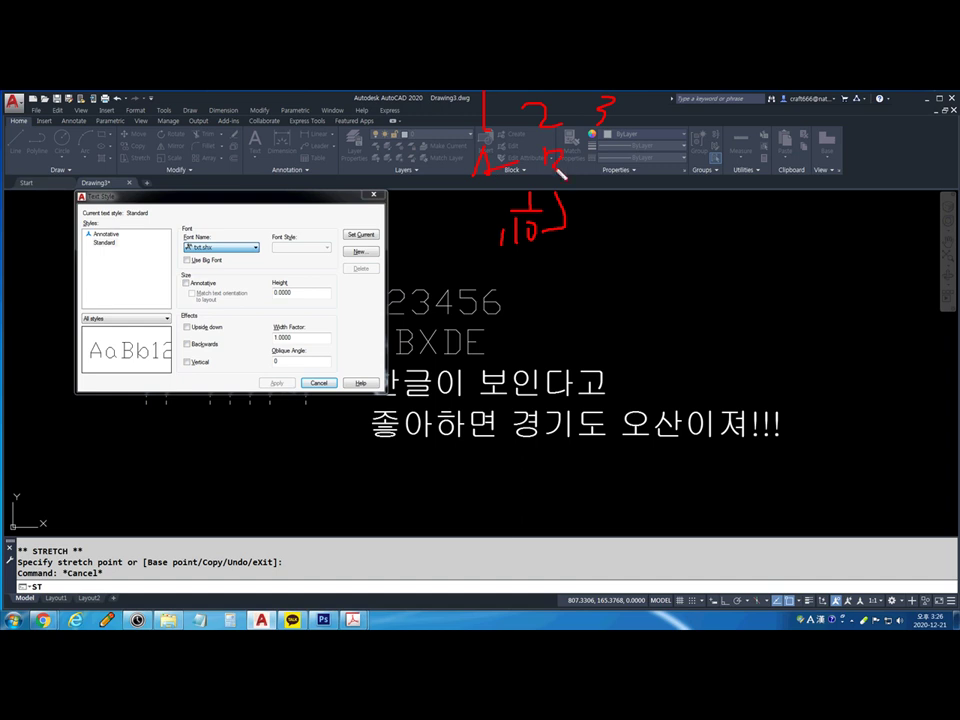
pyautogui.moveTo(599, 214)
pyautogui.mouseDown()
pyautogui.moveTo(611, 244)
pyautogui.moveTo(627, 250)
pyautogui.moveTo(671, 212)
pyautogui.moveTo(707, 238)
pyautogui.moveTo(690, 198)
pyautogui.mouseUp()
pyautogui.press('Escape')
# Set the Standard text style's font to 궁서체, apply it and close the Text Style dialog
pyautogui.click(255, 247)
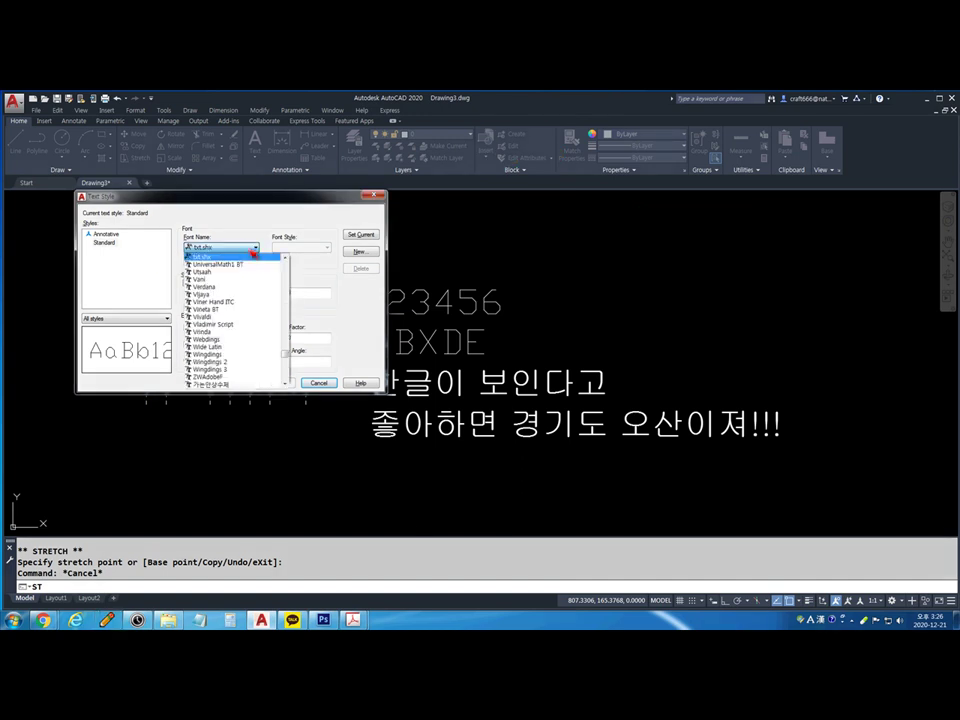
pyautogui.press('Down')
pyautogui.scroll(15, 263, 320)
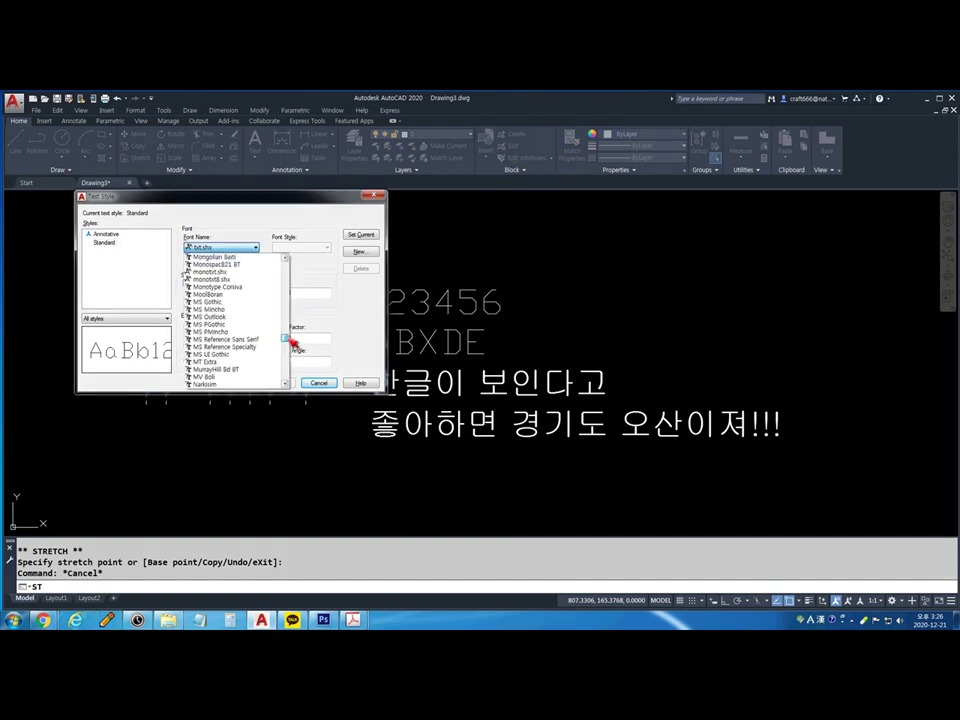
pyautogui.scroll(-15, 295, 324)
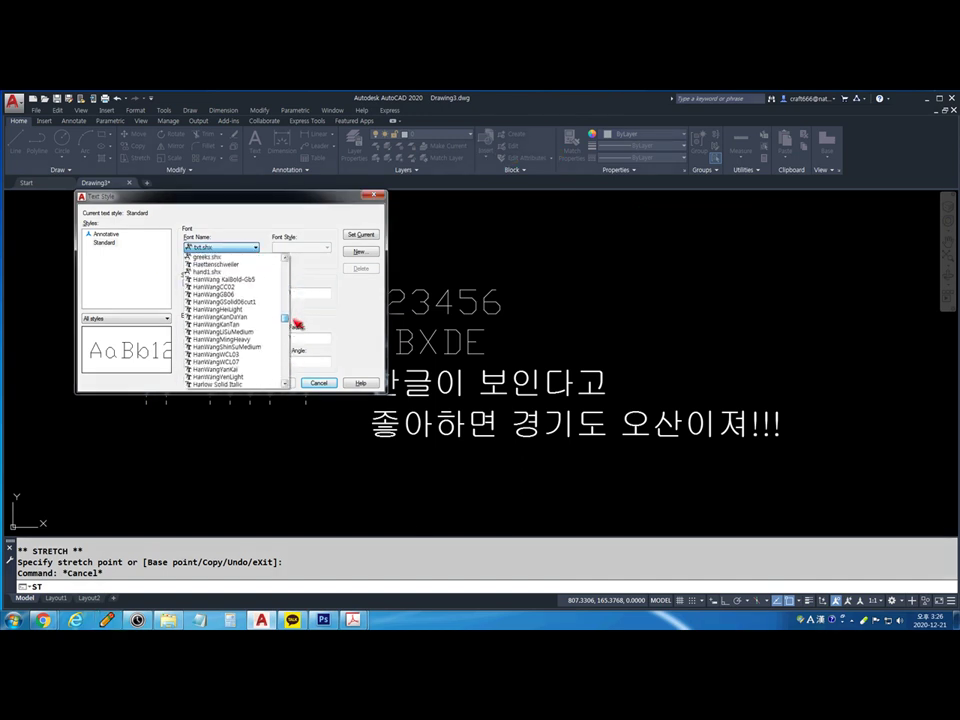
pyautogui.scroll(3, 292, 351)
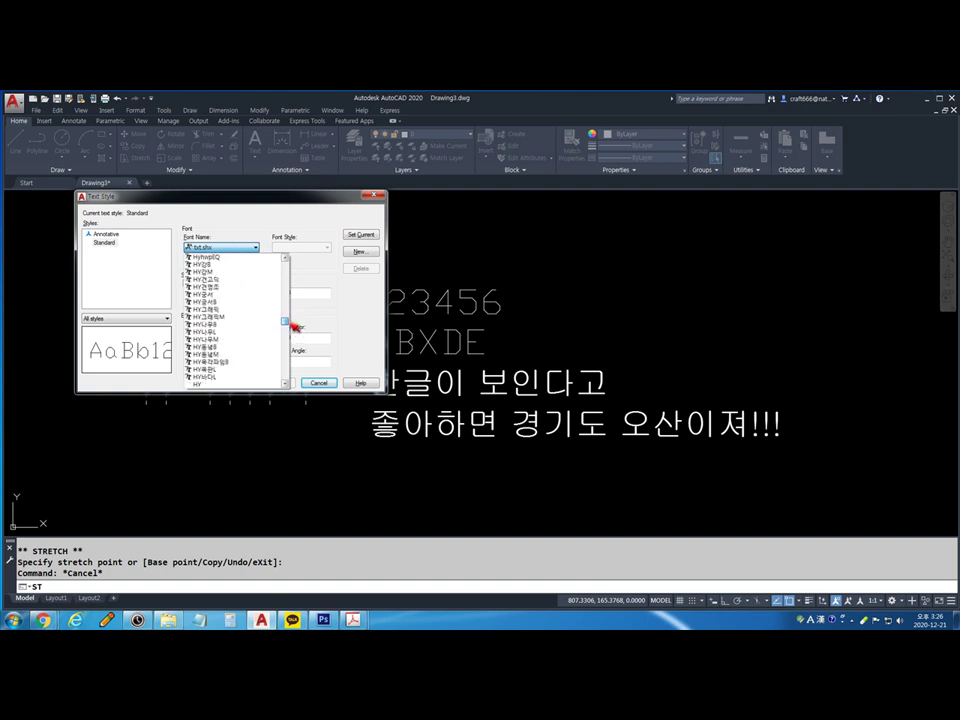
pyautogui.scroll(-10, 290, 347)
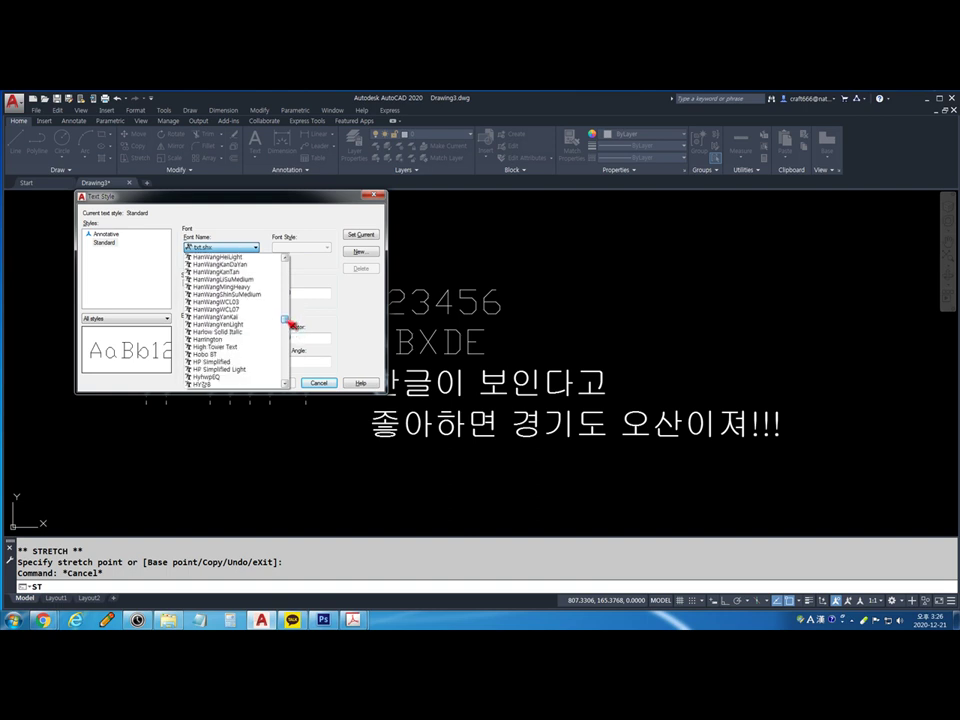
pyautogui.scroll(-12, 290, 340)
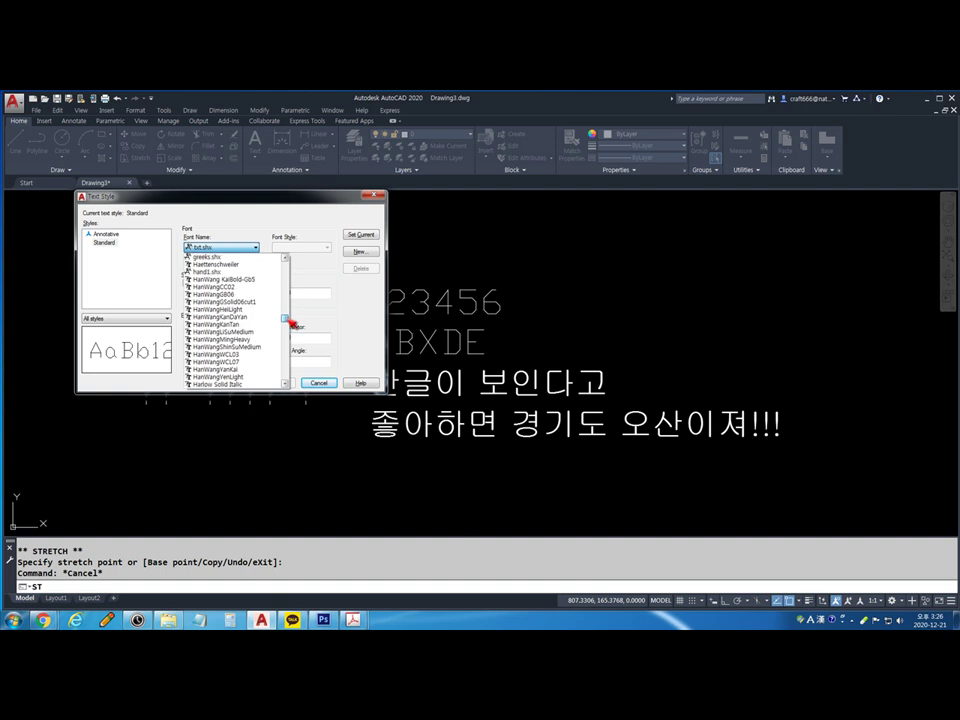
pyautogui.moveTo(286, 332); pyautogui.dragTo(289, 356)
pyautogui.scroll(5, 292, 363)
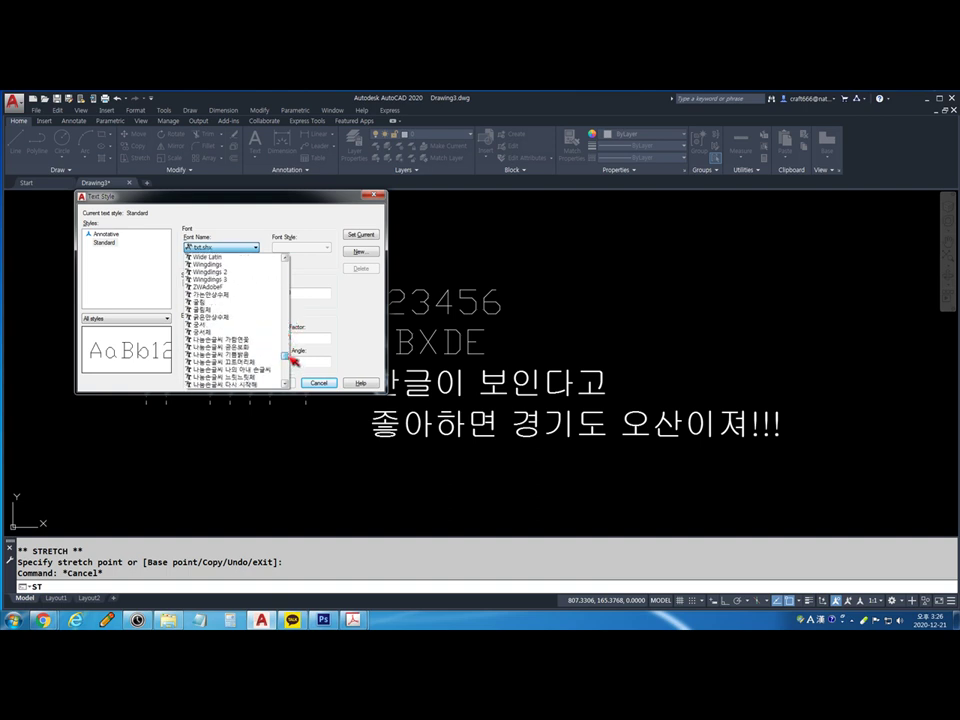
pyautogui.click(213, 333)
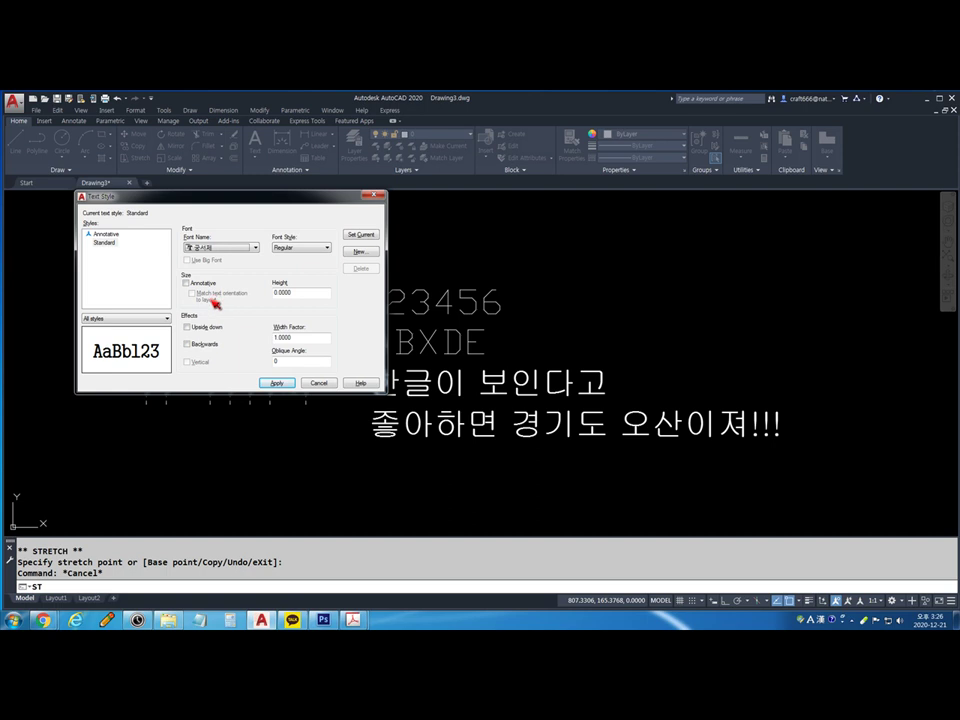
pyautogui.click(277, 383)
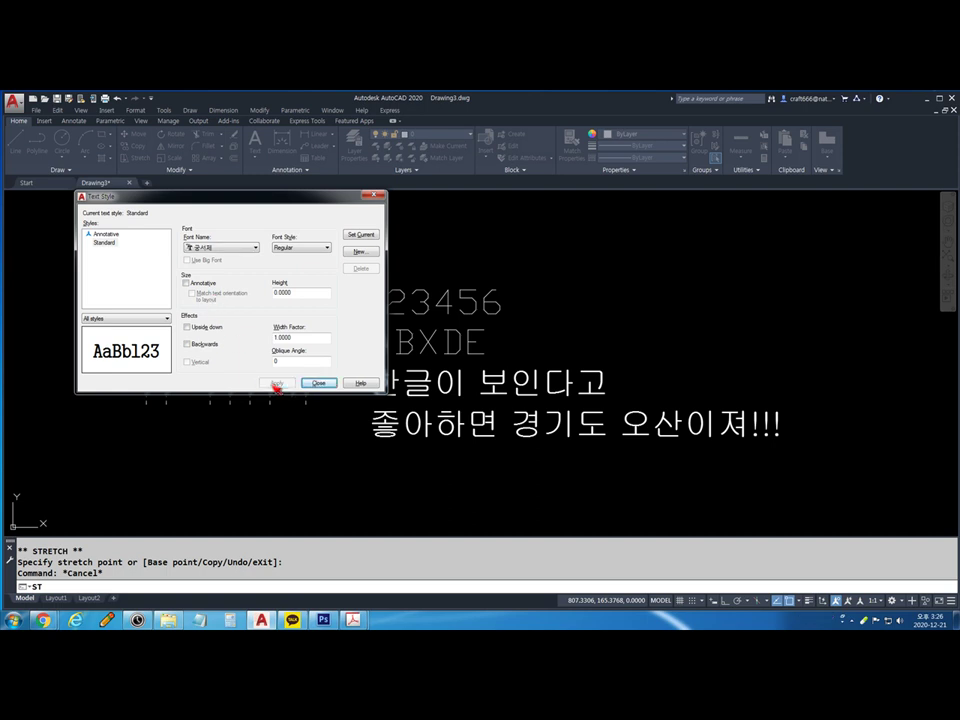
pyautogui.click(316, 383)
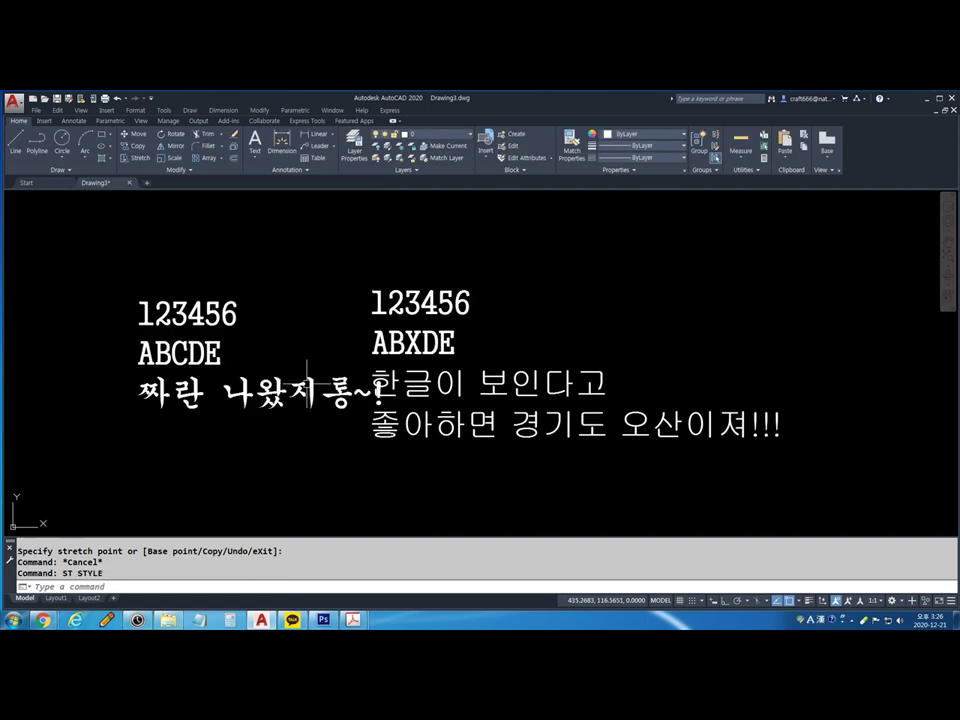
# Move the multiline text slightly away from the single-line text so that the two no longer overlap
pyautogui.write('m')
pyautogui.press('Return')
pyautogui.click(498, 448)
pyautogui.click(422, 251)
pyautogui.press('Return')
pyautogui.click(543, 267)
pyautogui.scroll(1, 306, 435)
pyautogui.scroll(-1, 309, 437)
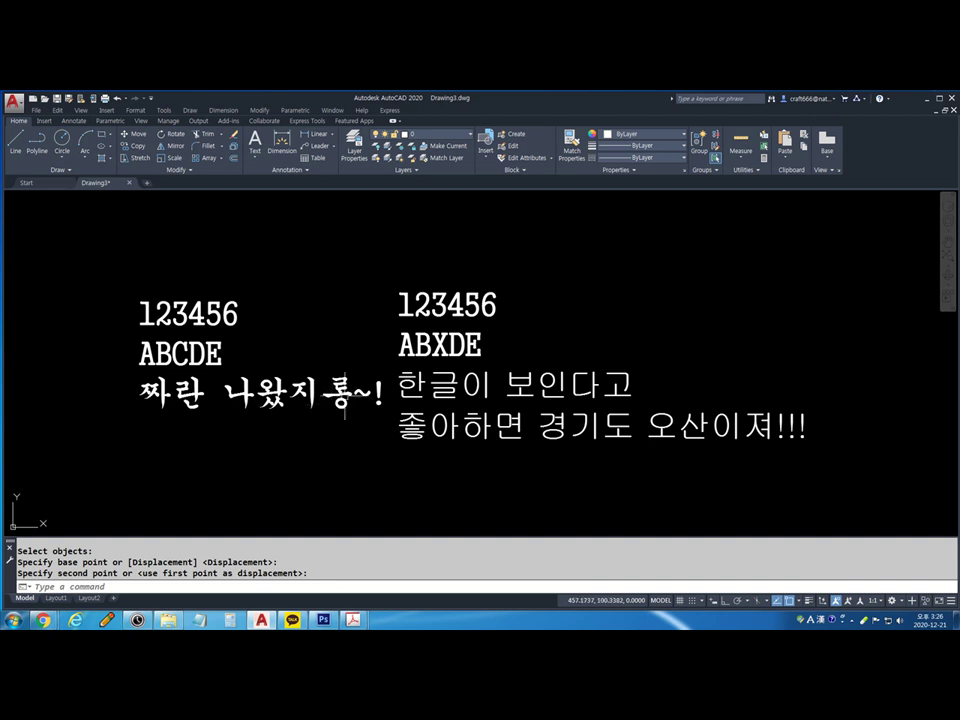
# Compare the font of the Korean lines in the multiline text with that of the single-line Korean text
pyautogui.scroll(2, 425, 381)
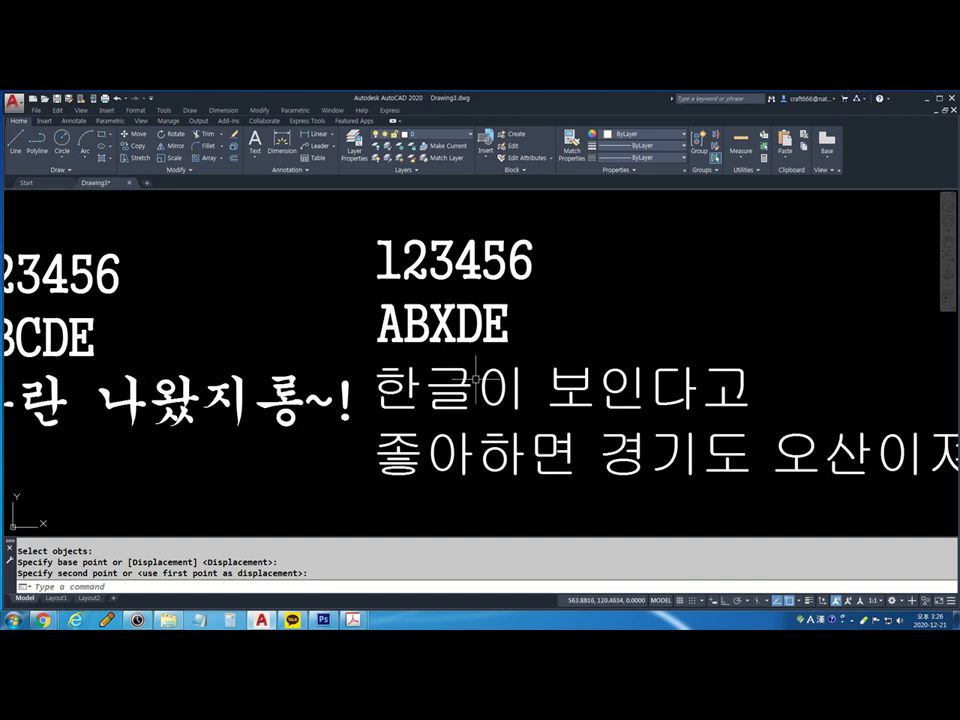
pyautogui.scroll(2, 476, 378)
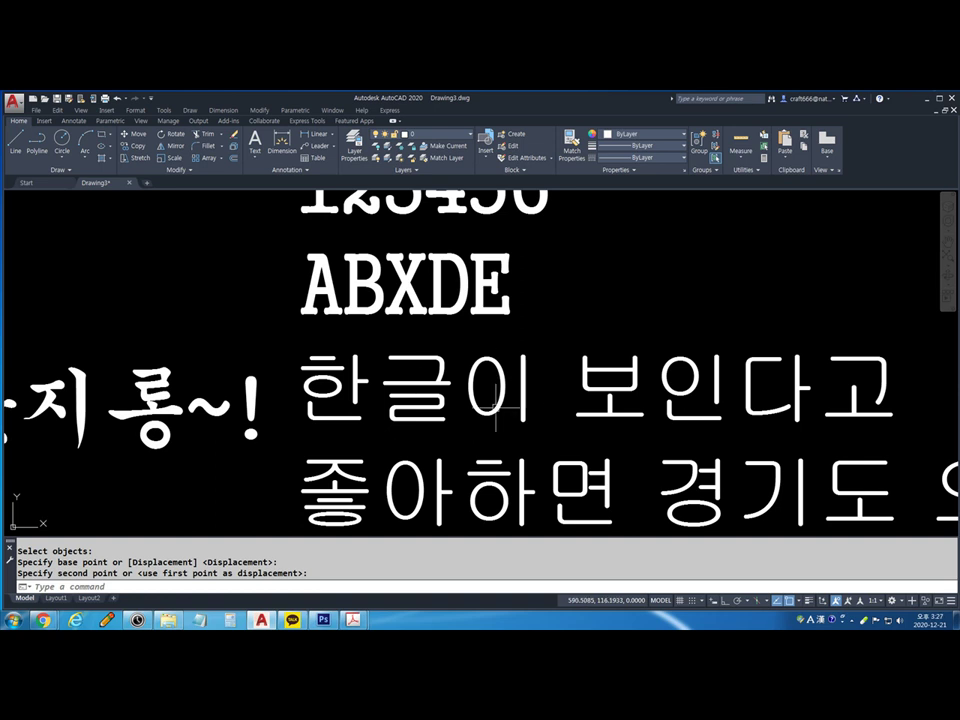
pyautogui.scroll(-2, 400, 390)
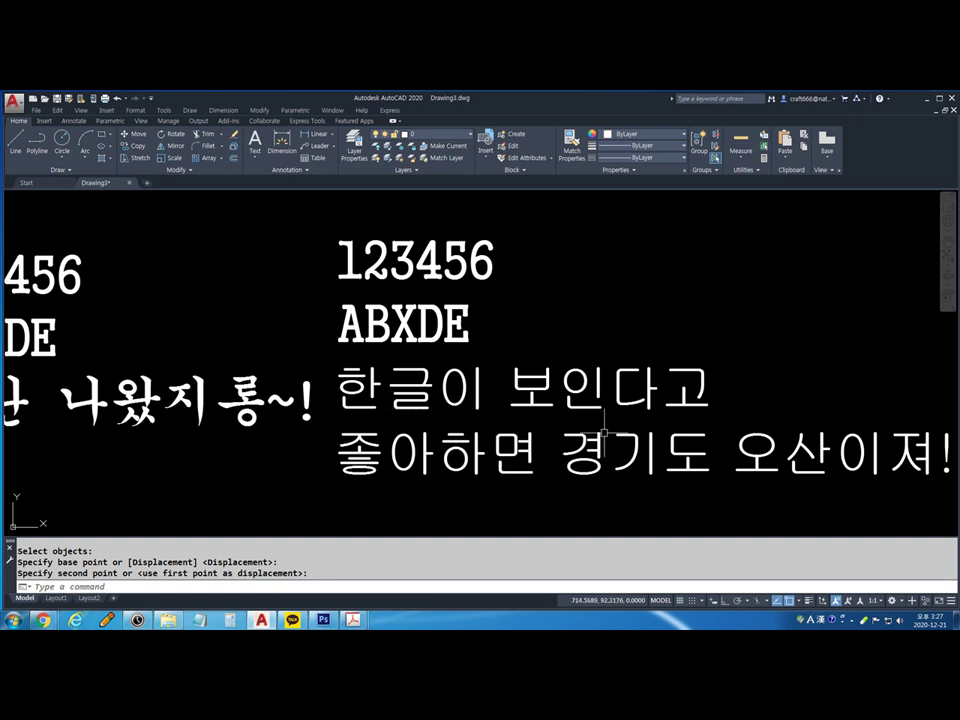
pyautogui.moveTo(565, 450); pyautogui.dragTo(470, 424, button='middle')
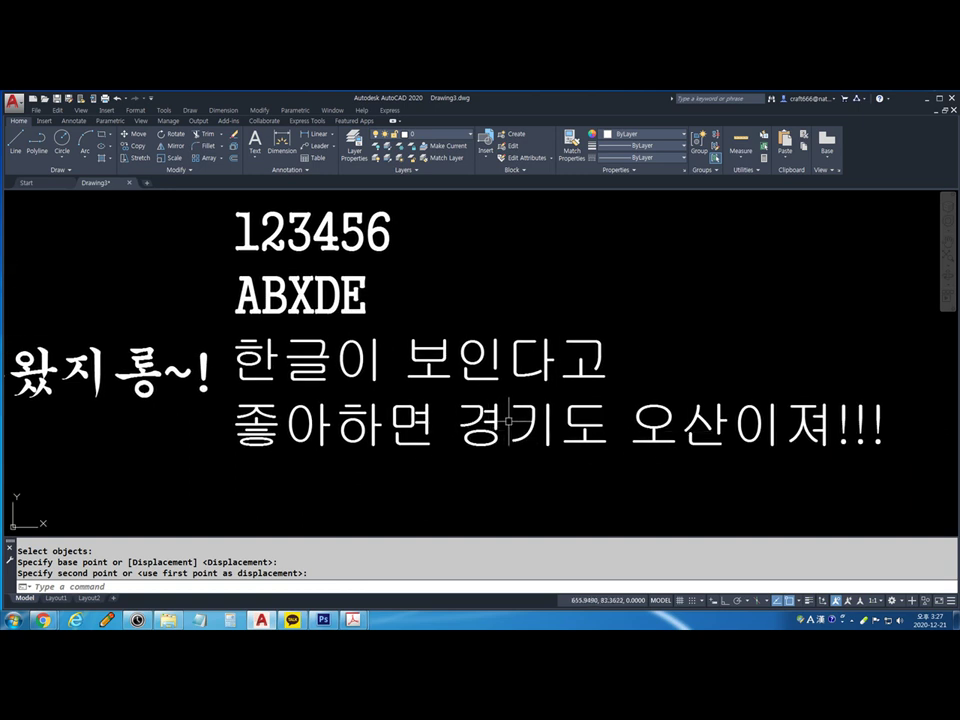
pyautogui.scroll(-2, 515, 425)
pyautogui.moveTo(422, 407); pyautogui.dragTo(440, 410, button='middle')
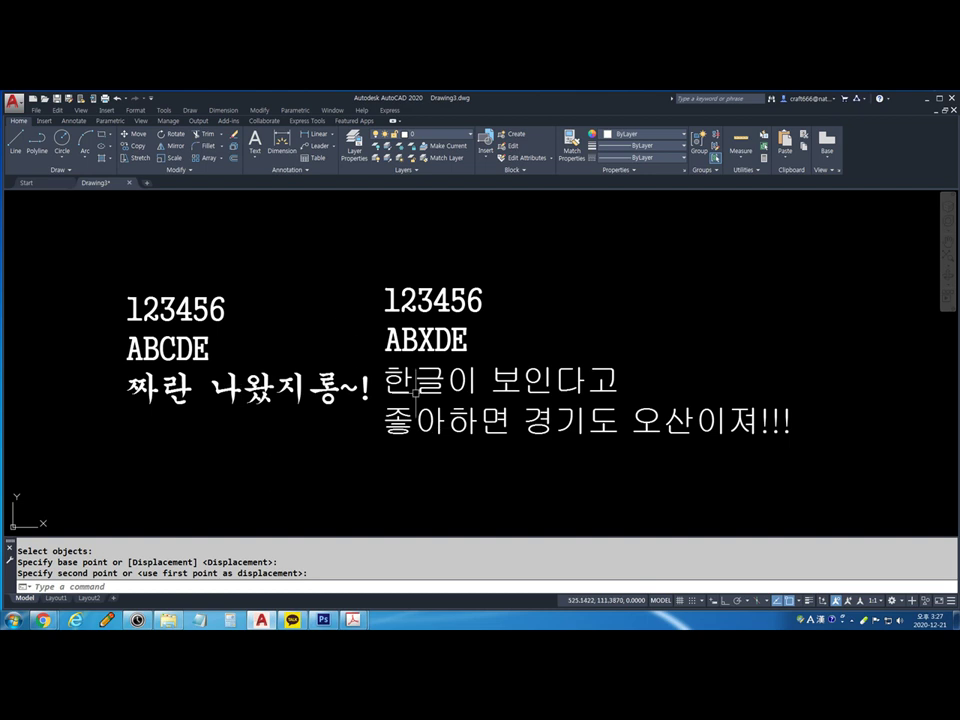
pyautogui.scroll(2, 446, 399)
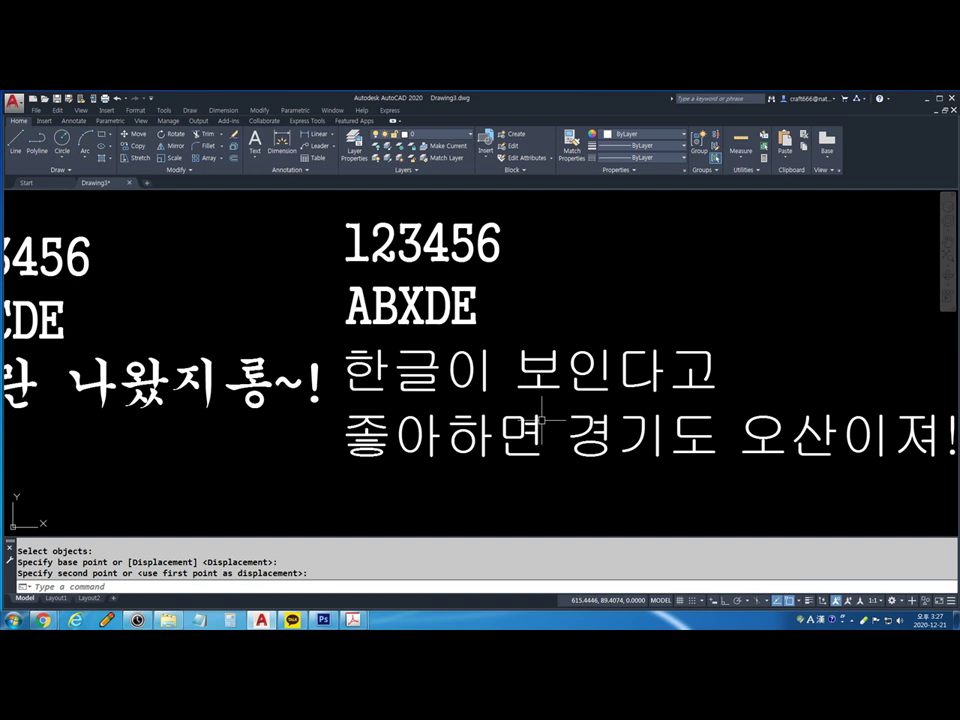
pyautogui.scroll(-3, 490, 370)
pyautogui.scroll(2, 412, 425)
pyautogui.press('Escape')
# Create a new multiline text box below the single-line text and enter "gk" as its first line
pyautogui.write('t')
pyautogui.press('Return')
pyautogui.click(201, 402)
pyautogui.click(421, 490)
pyautogui.write('gksr')
pyautogui.press('BackSpace')
pyautogui.press('BackSpace')
pyautogui.press('Return')
# Add the lines "한글바뀐폰트", "보여보여" and "11112235" to the new multiline text and finish editing
pyautogui.press('Hangul')
pyautogui.write('한그')
pyautogui.write('ㄹ바')
pyautogui.write('뀐폰트')
pyautogui.press('Return')
pyautogui.write('버여')
pyautogui.press('BackSpace')
pyautogui.press('BackSpace')
pyautogui.press('BackSpace')
pyautogui.write('보여보여3456')
pyautogui.press('Return')
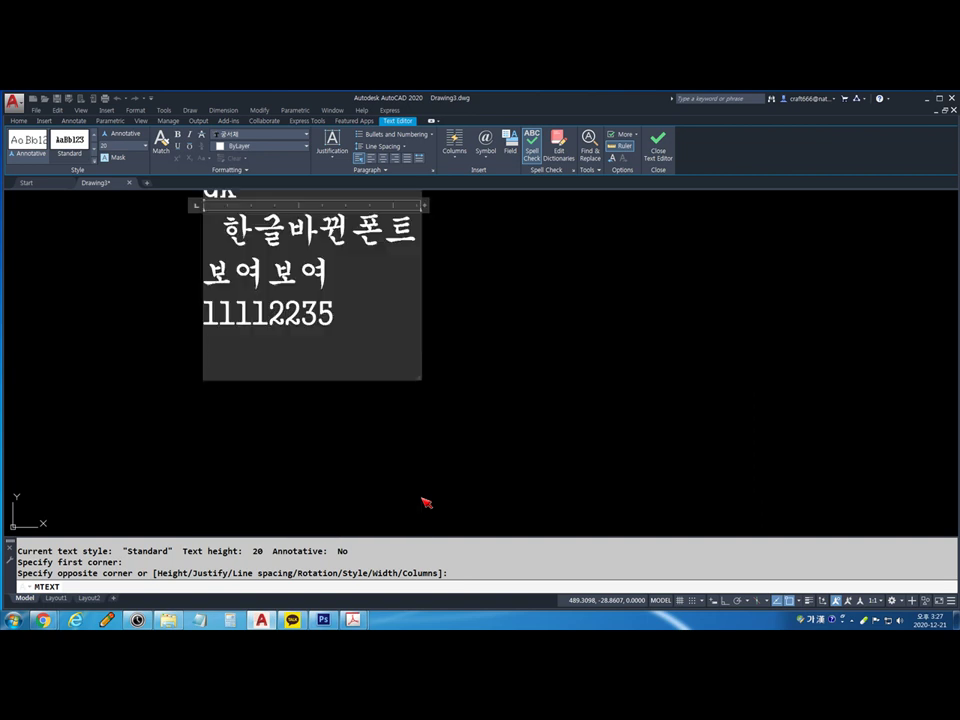
pyautogui.press('Escape')
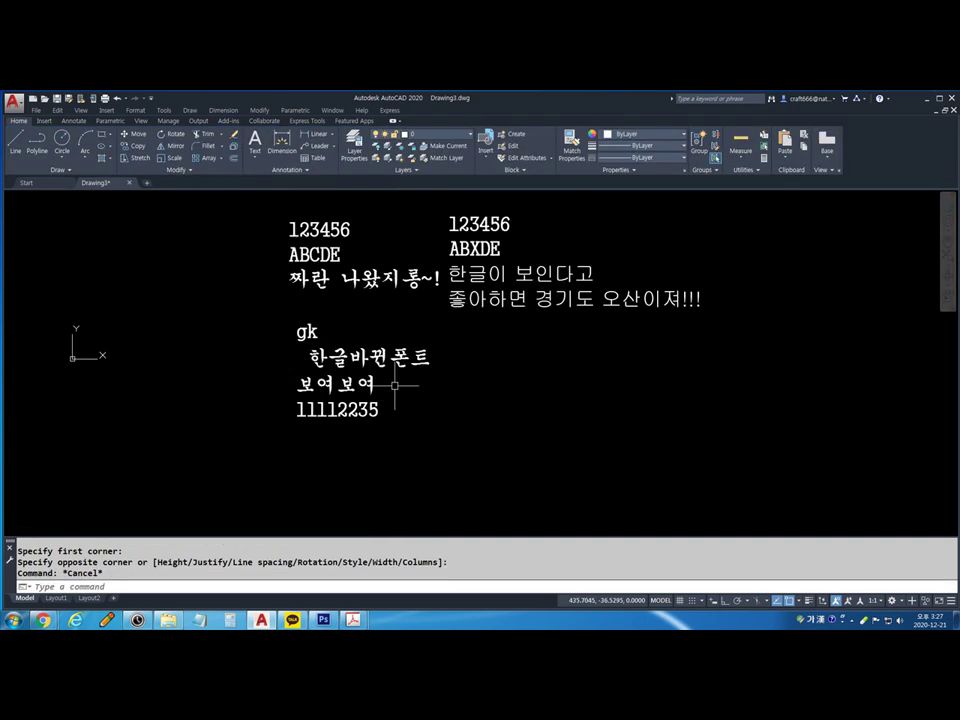
# Set the Standard text style's font to 가는안상수체, apply it and check the new multiline text
pyautogui.write('ST')
pyautogui.press('Return')
pyautogui.click(470, 306)
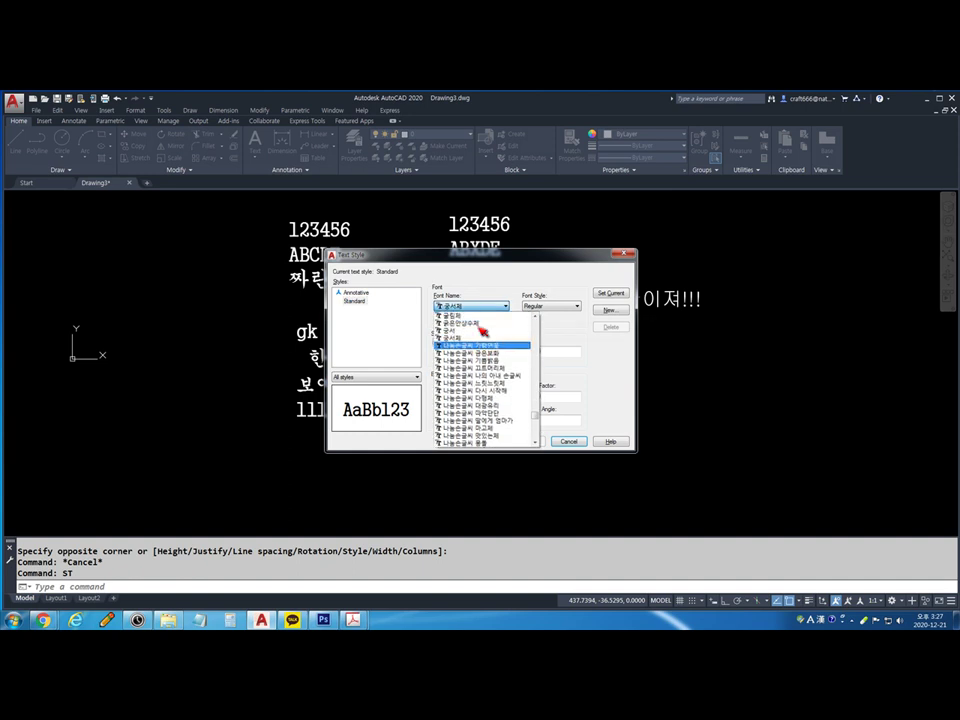
pyautogui.click(482, 323)
pyautogui.click(527, 441)
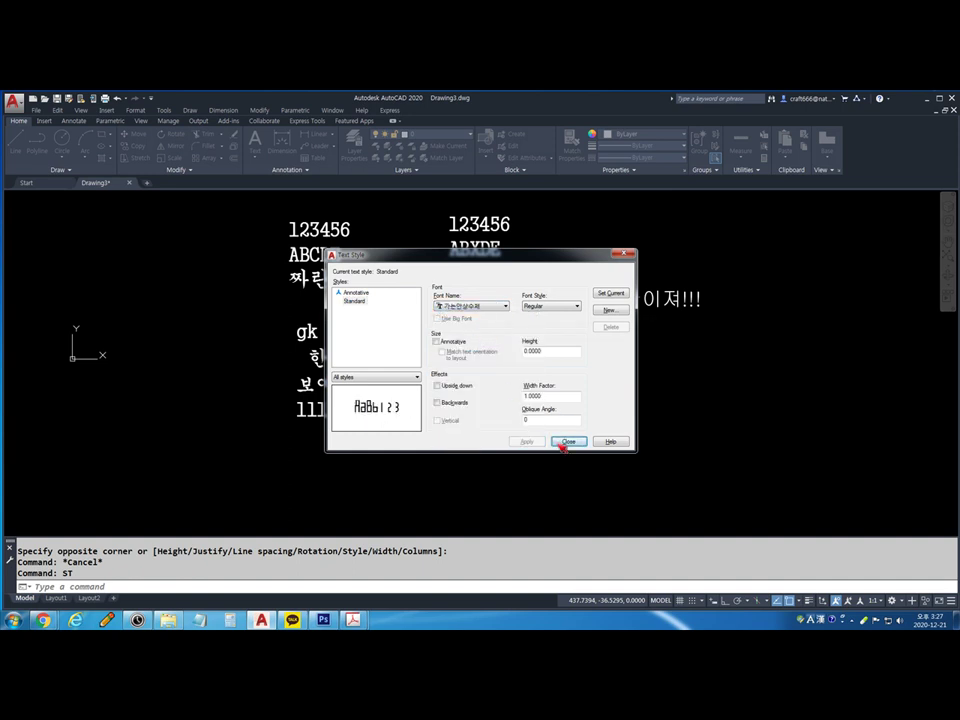
pyautogui.click(562, 443)
pyautogui.scroll(4, 321, 360)
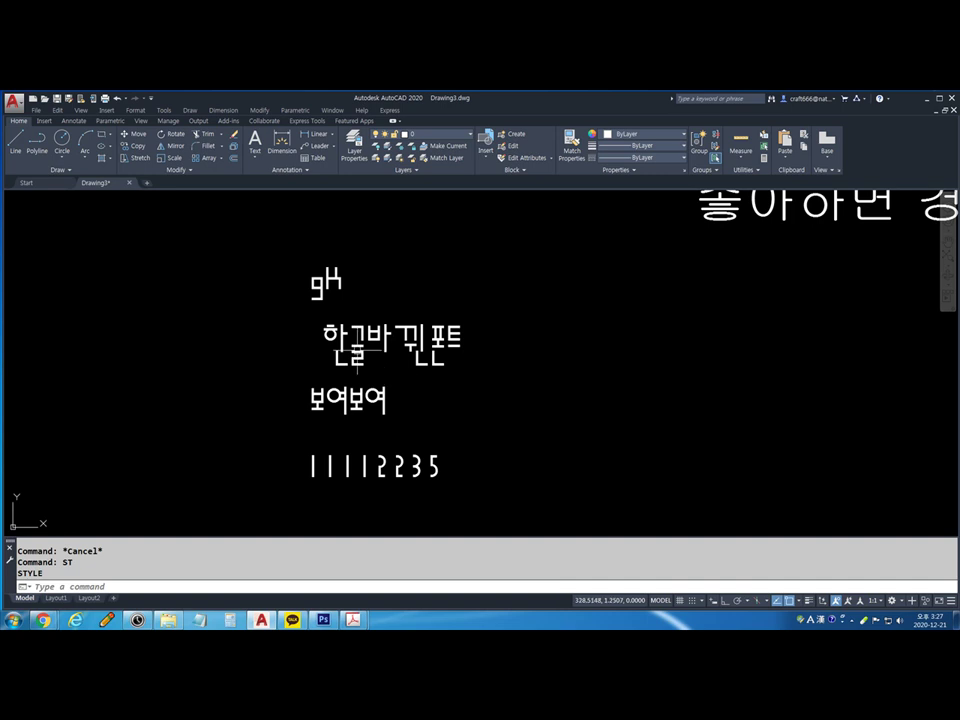
# Undo the last text style font change and regenerate the drawing
pyautogui.hotkey('ctrl', 'z')
pyautogui.hotkey('ctrl', 'z')
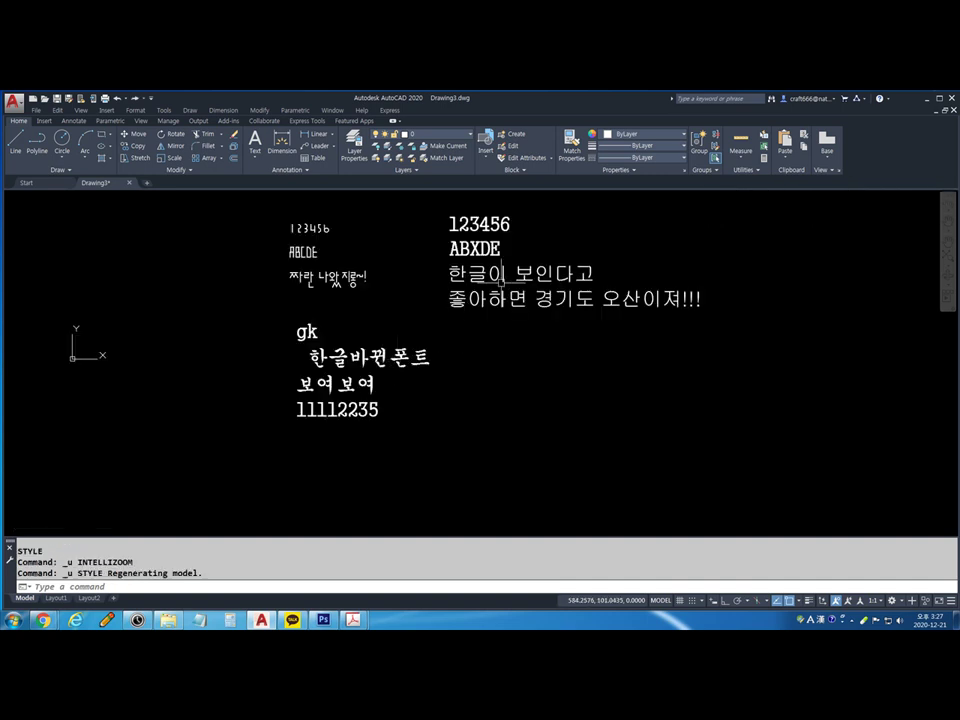
pyautogui.scroll(3, 503, 281)
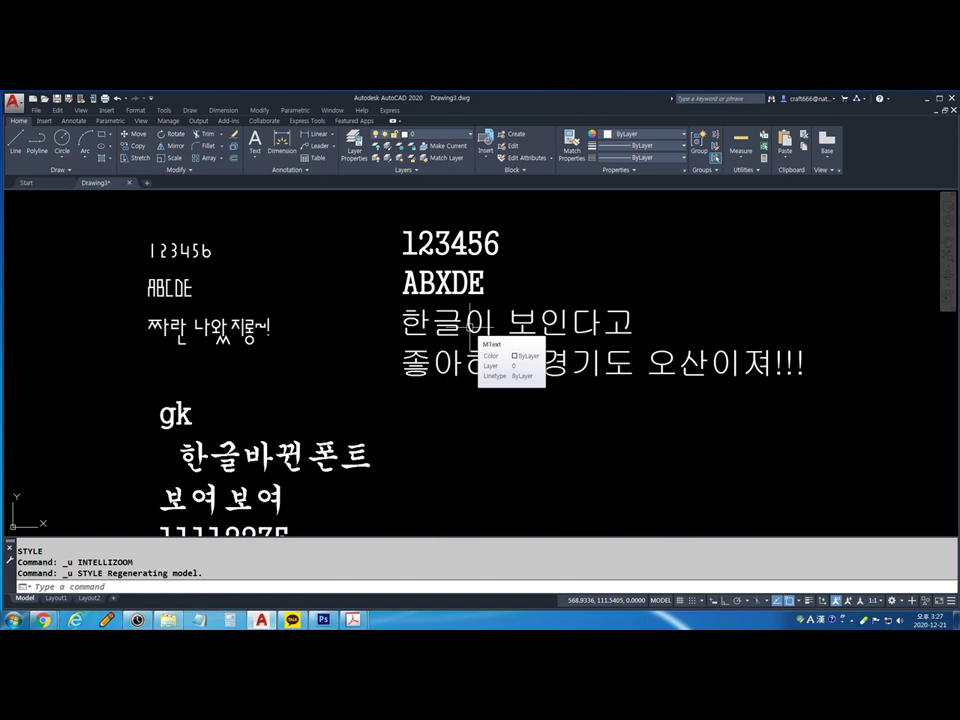
pyautogui.write('re')
pyautogui.press('Return')
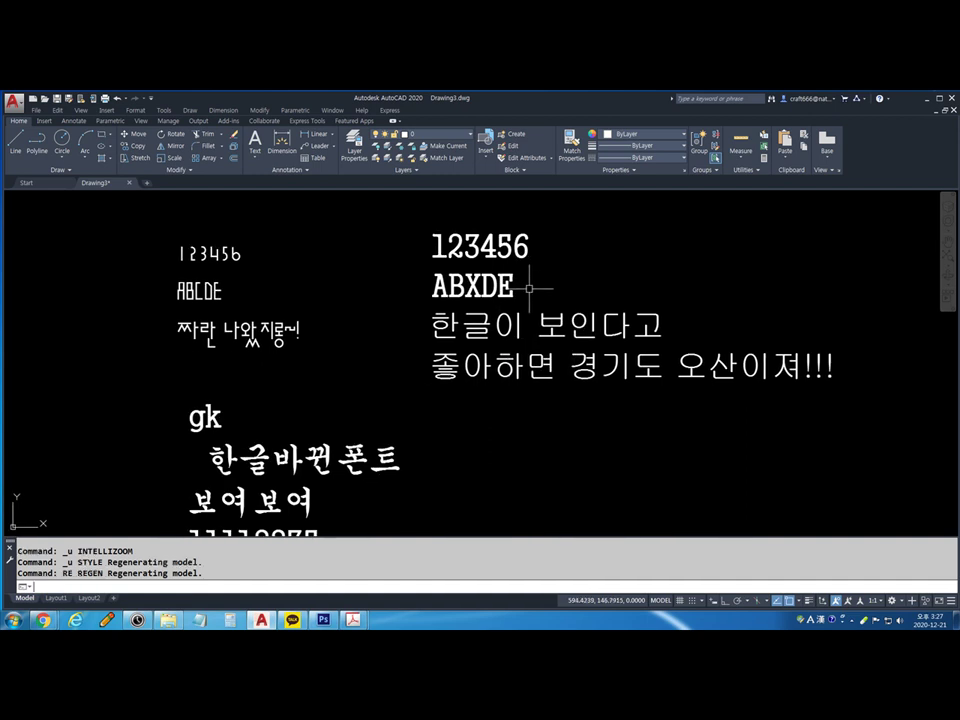
pyautogui.write('re')
pyautogui.press('Return')
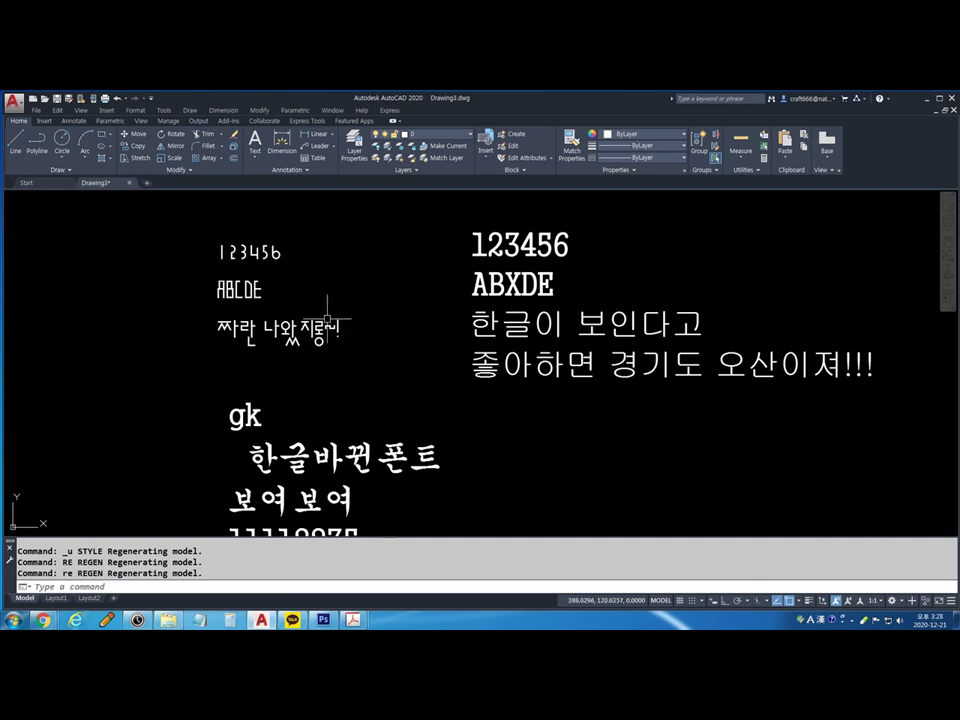
# Match the properties of the multiline text starting with "123456" onto the three single-line texts beside it
pyautogui.scroll(2, 340, 335)
pyautogui.scroll(-4, 304, 367)
pyautogui.write('ma')
pyautogui.press('Return')
pyautogui.click(455, 279)
pyautogui.click(343, 352)
pyautogui.click(238, 281)
pyautogui.press('Escape')
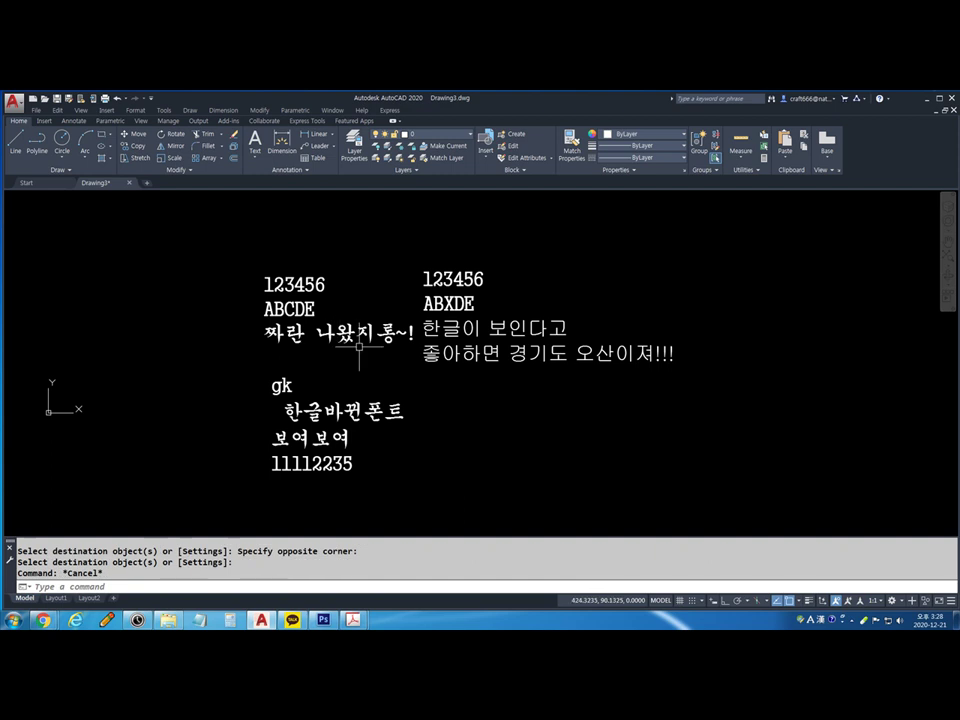
# Switch to the CAD shortcut PDF and handwrite in red beside the multiline text row a note about using a Korean-capable font set through ST
pyautogui.click(354, 620)
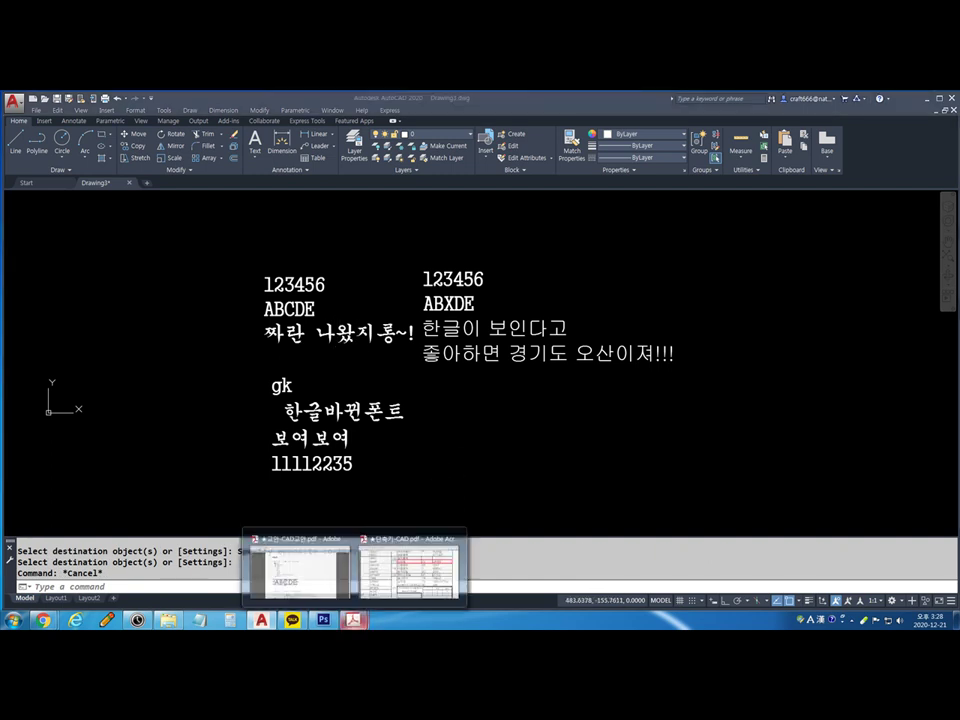
pyautogui.click(428, 586)
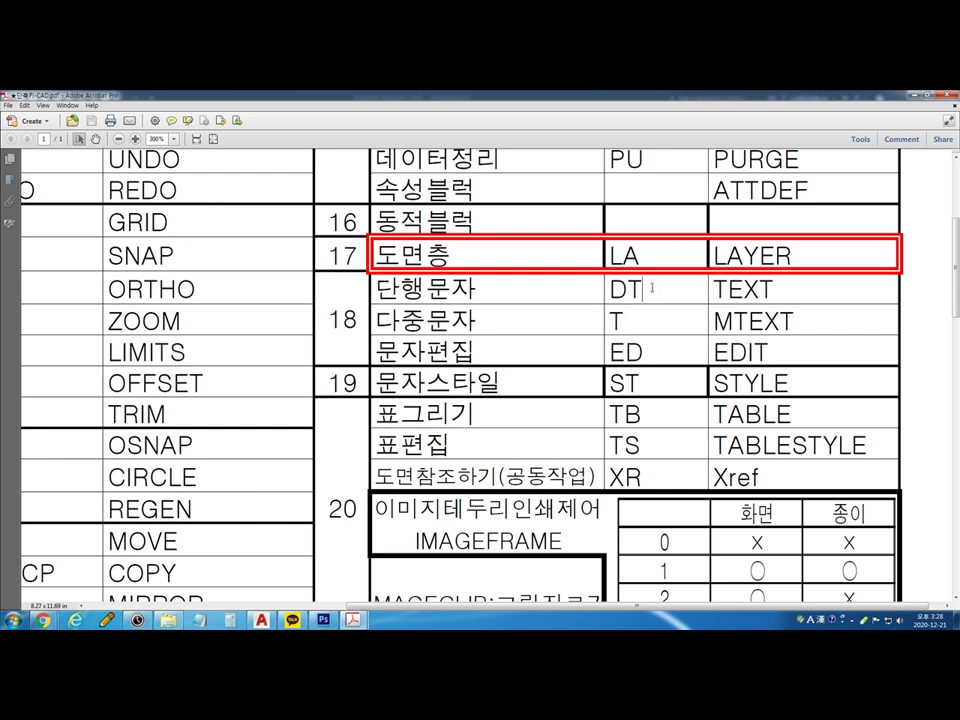
pyautogui.click(652, 288)
pyautogui.hotkey('ctrl', '2')
pyautogui.moveTo(483, 323); pyautogui.dragTo(505, 327)
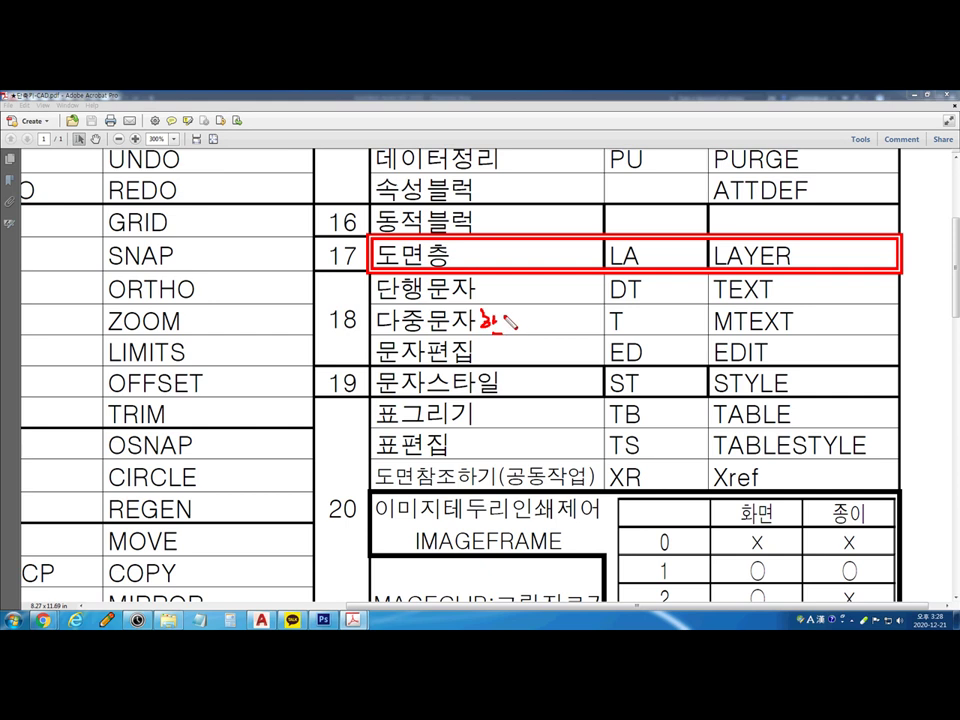
pyautogui.moveTo(508, 326)
pyautogui.mouseDown()
pyautogui.moveTo(512, 338)
pyautogui.moveTo(575, 320)
pyautogui.moveTo(566, 326)
pyautogui.moveTo(586, 333)
pyautogui.mouseUp()
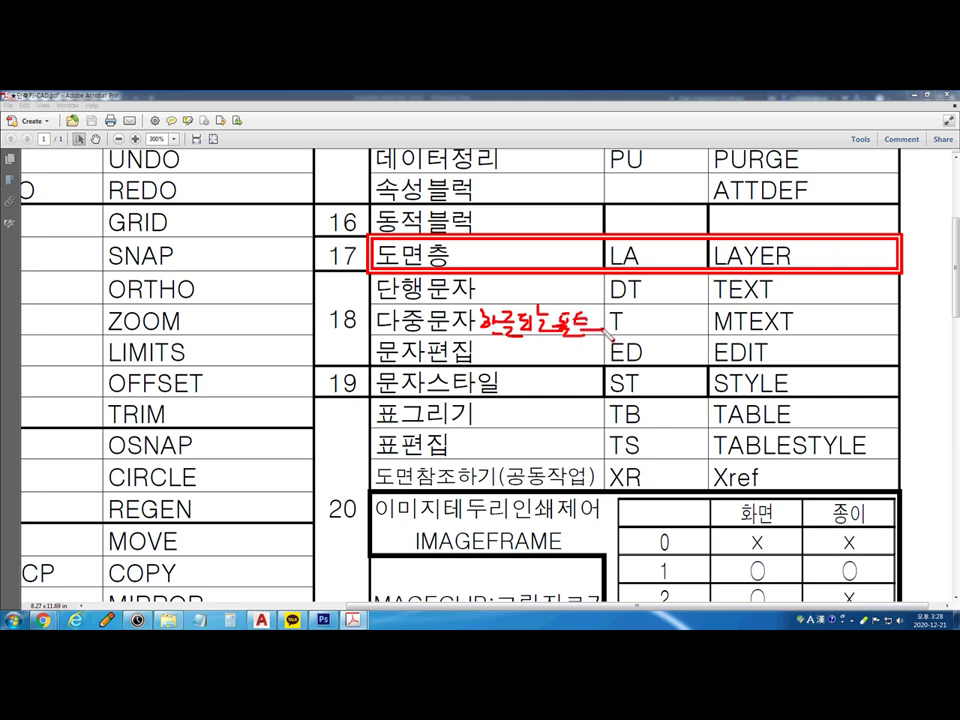
pyautogui.moveTo(597, 317); pyautogui.dragTo(610, 334)
pyautogui.moveTo(490, 337)
pyautogui.mouseDown()
pyautogui.moveTo(510, 352)
pyautogui.moveTo(548, 353)
pyautogui.mouseUp()
pyautogui.moveTo(465, 352); pyautogui.dragTo(480, 346)
pyautogui.moveTo(487, 338); pyautogui.dragTo(489, 362)
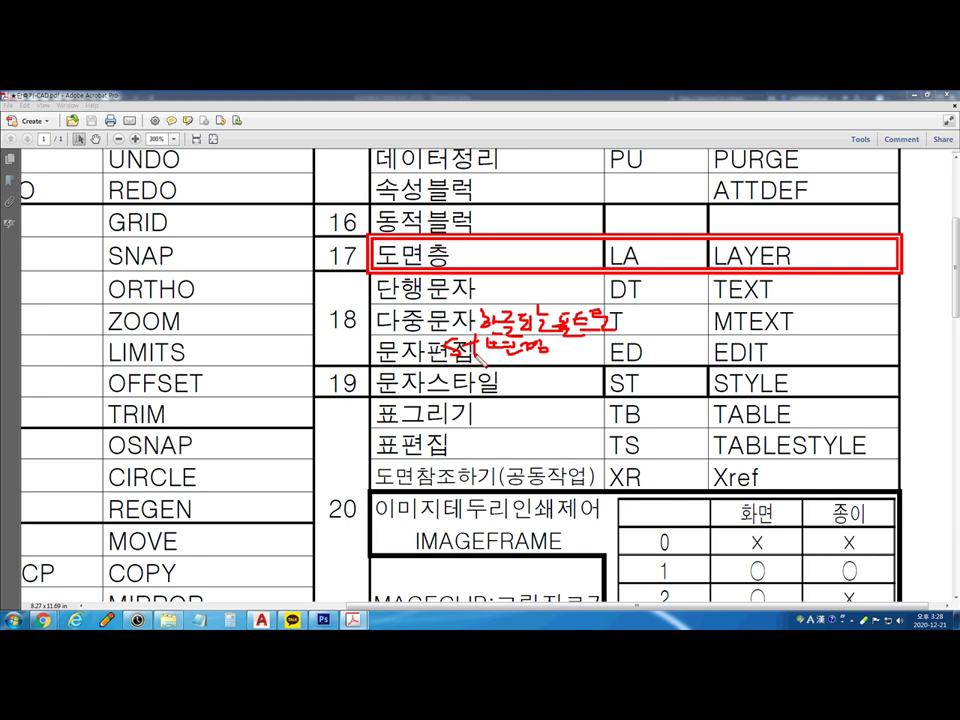
pyautogui.moveTo(571, 347)
pyautogui.mouseDown()
pyautogui.moveTo(557, 350)
pyautogui.moveTo(582, 348)
pyautogui.moveTo(595, 367)
pyautogui.mouseUp()
# Handwrite a red note about changing the font beside the MTEXT entry of the shortcut table
pyautogui.moveTo(812, 310)
pyautogui.mouseDown()
pyautogui.moveTo(848, 320)
pyautogui.moveTo(805, 328)
pyautogui.mouseUp()
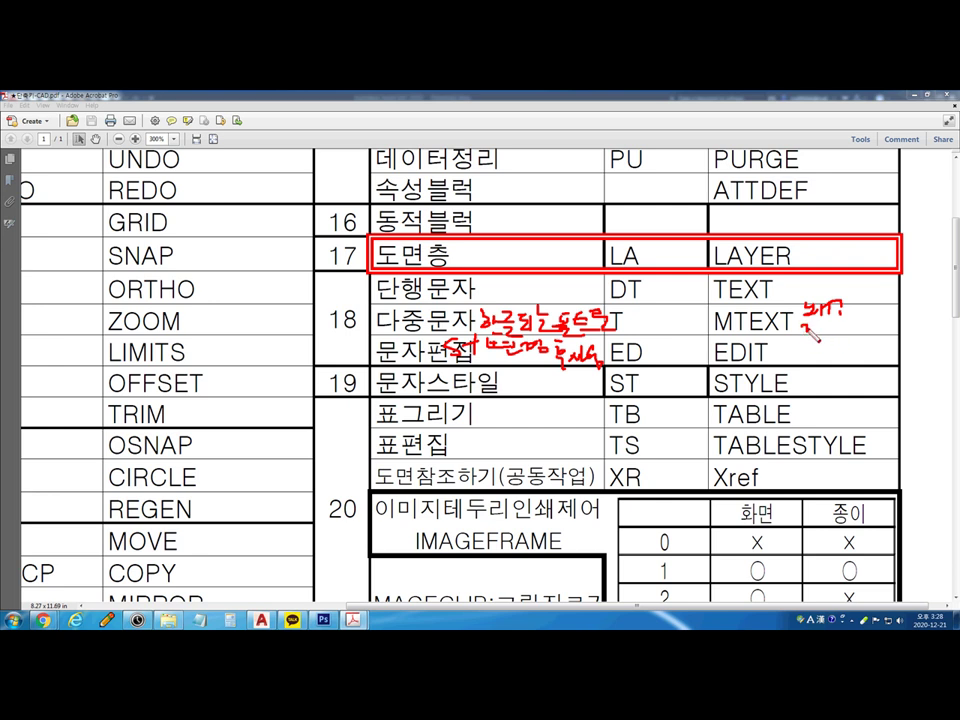
pyautogui.moveTo(826, 326)
pyautogui.mouseDown()
pyautogui.moveTo(867, 338)
pyautogui.moveTo(872, 324)
pyautogui.moveTo(882, 341)
pyautogui.moveTo(893, 328)
pyautogui.moveTo(906, 341)
pyautogui.moveTo(916, 336)
pyautogui.moveTo(908, 328)
pyautogui.moveTo(913, 340)
pyautogui.moveTo(930, 328)
pyautogui.moveTo(930, 340)
pyautogui.moveTo(903, 353)
pyautogui.moveTo(910, 361)
pyautogui.moveTo(945, 352)
pyautogui.mouseUp()
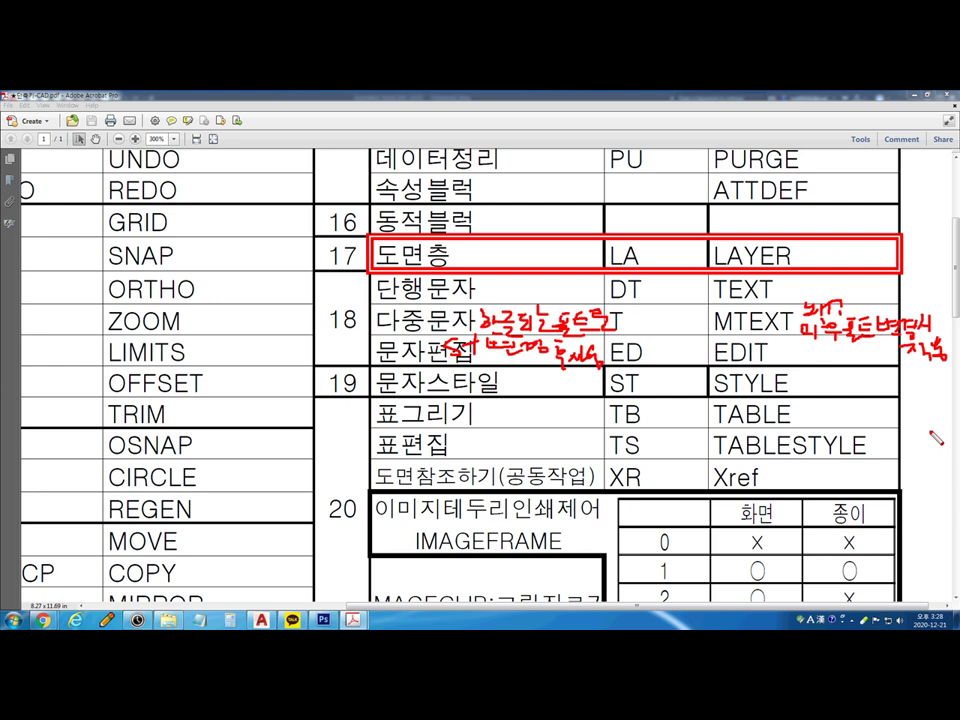
# Return to the AutoCAD drawing and erase the lower multiline text starting with "gk"
pyautogui.press('Escape')
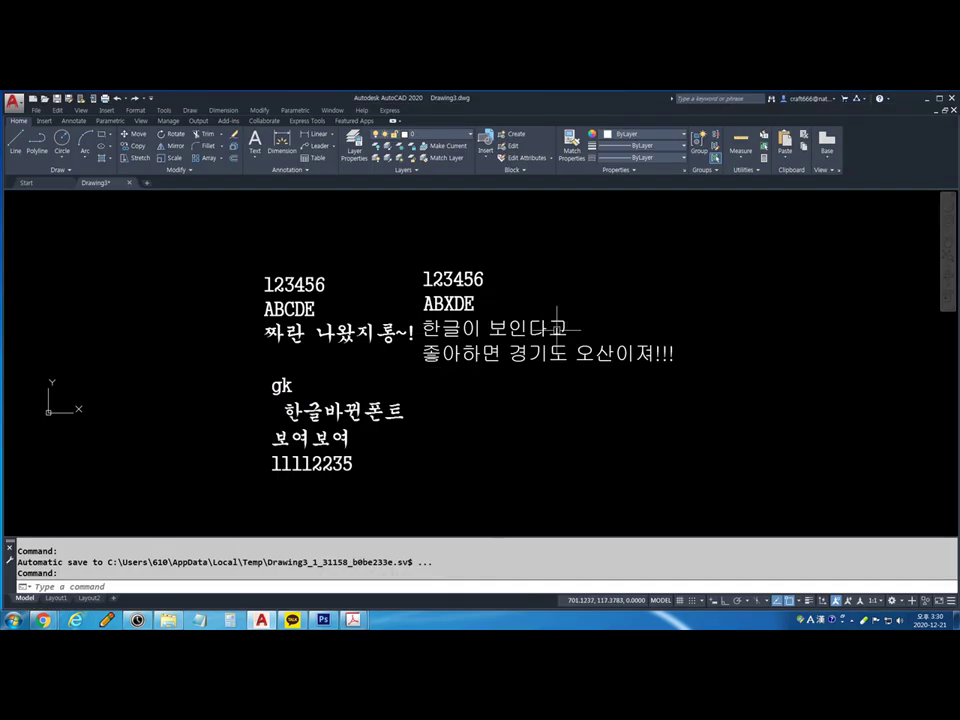
pyautogui.click(386, 461)
pyautogui.press('Delete')
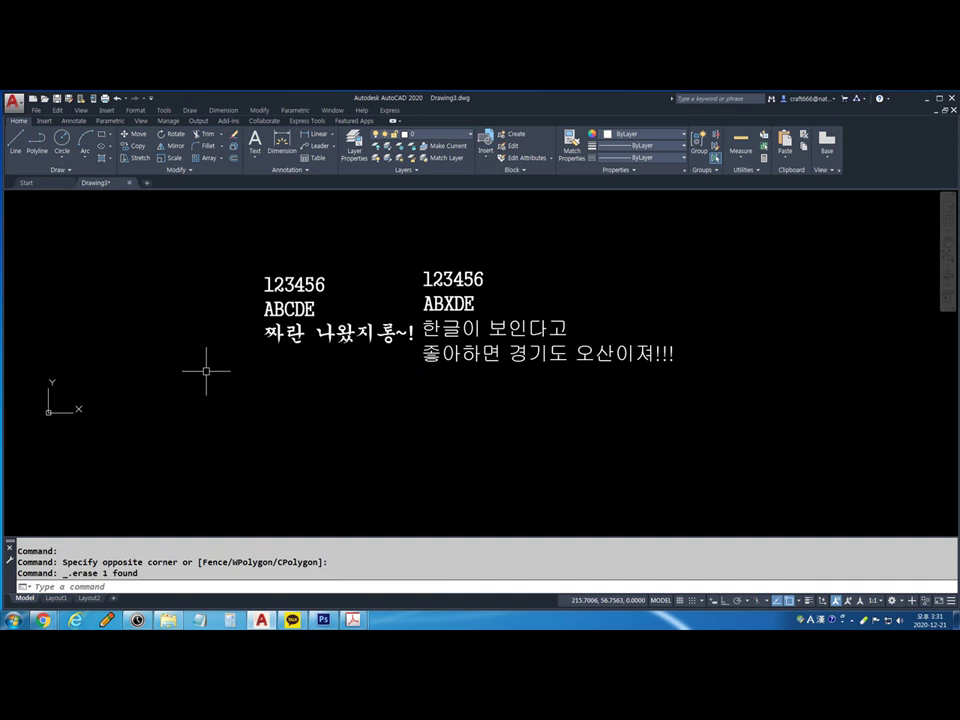
# Move the multiline text starting with "123456" horizontally away from the three single-line texts
pyautogui.write('m')
pyautogui.press('Return')
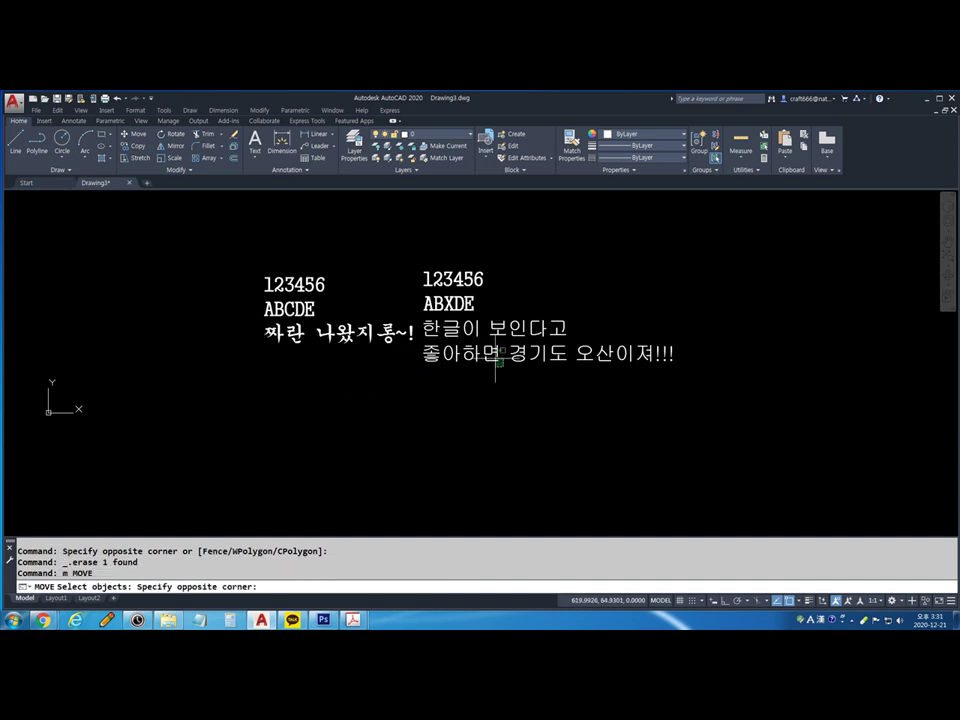
pyautogui.click(503, 368)
pyautogui.click(482, 414)
pyautogui.press('Escape')
pyautogui.write('m')
pyautogui.press('Return')
pyautogui.click(362, 275)
pyautogui.press('Return')
pyautogui.click(531, 369)
pyautogui.click(531, 369)
pyautogui.press('Return')
pyautogui.click(499, 360)
pyautogui.press('Return')
pyautogui.click(377, 382)
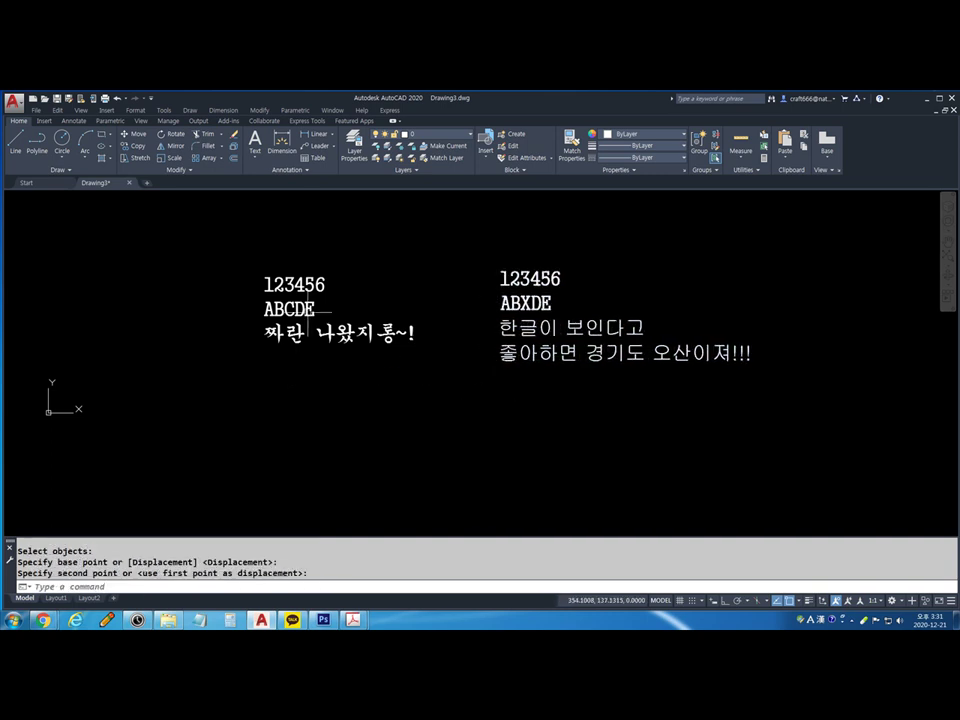
# Select each of the three single-line texts to check that they are separate objects, and clear the selection
pyautogui.scroll(2, 305, 315)
pyautogui.moveTo(340, 318); pyautogui.dragTo(242, 345, button='middle')
pyautogui.press('Return')
pyautogui.click(268, 368)
pyautogui.click(195, 333)
pyautogui.click(195, 295)
pyautogui.press('Escape')
pyautogui.click(258, 373)
pyautogui.click(185, 333)
pyautogui.click(222, 291)
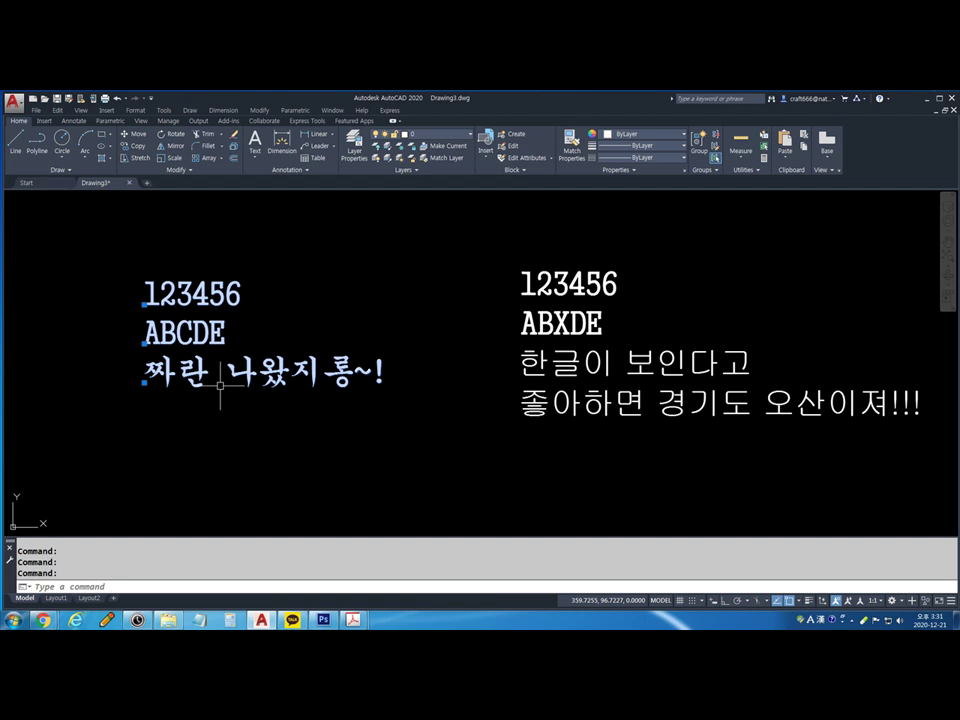
pyautogui.press('Escape')
# Explode the multiline text containing "ABXDE" into separate single-line texts
pyautogui.click(580, 330)
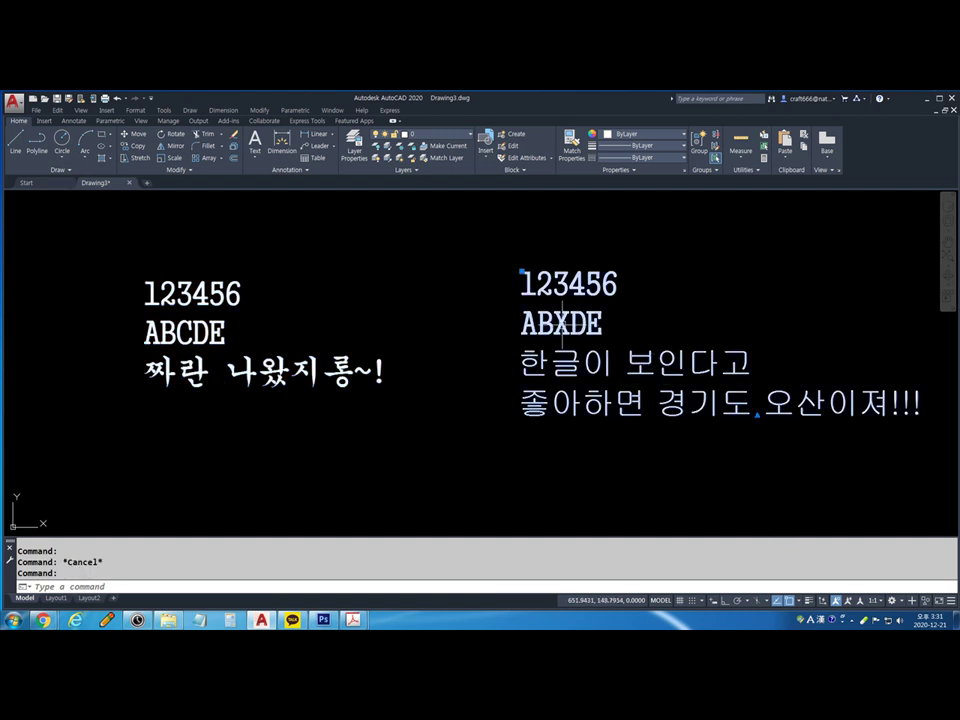
pyautogui.scroll(-2, 560, 323)
pyautogui.scroll(2, 645, 325)
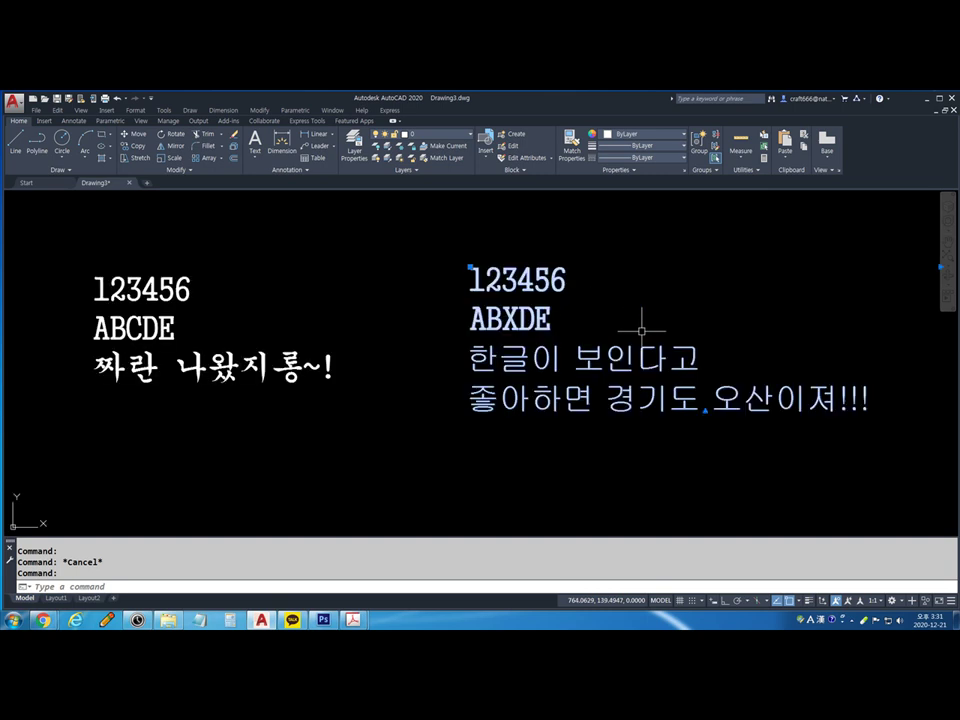
pyautogui.write('x')
pyautogui.press('Return')
# Select the exploded lines one at a time to check that each is its own object, and clear the selection
pyautogui.click(630, 362)
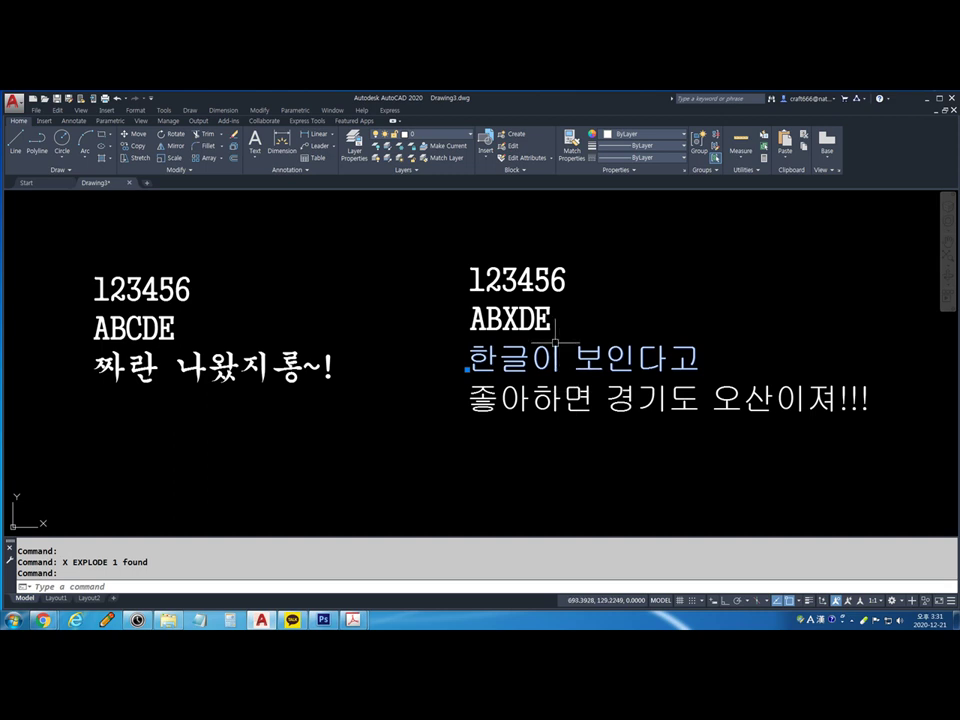
pyautogui.press('Escape')
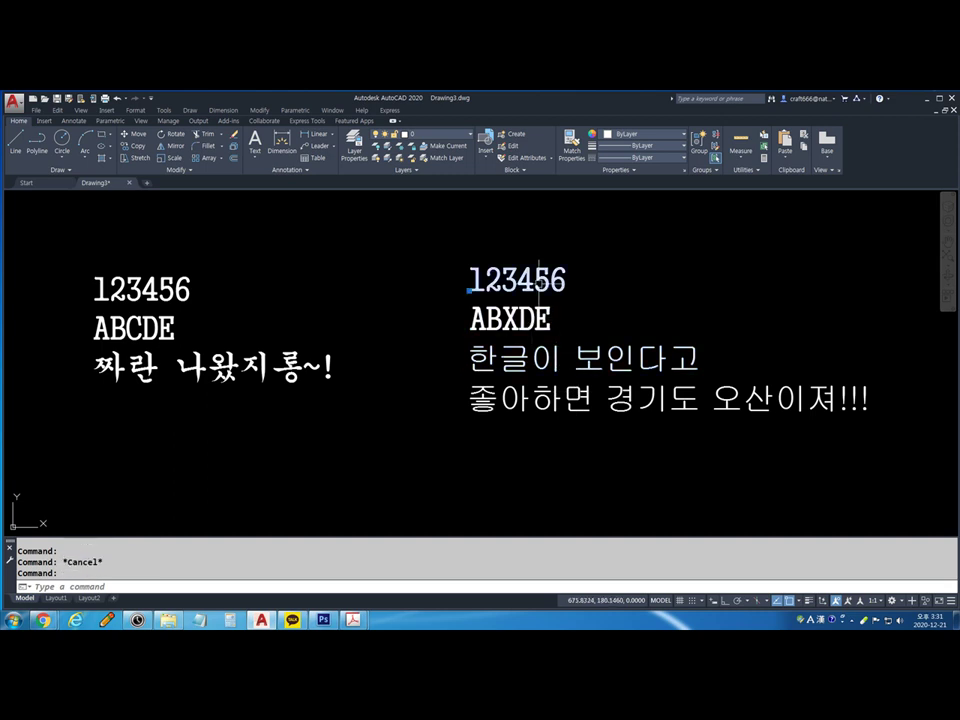
pyautogui.press('Escape')
pyautogui.click(530, 358)
pyautogui.click(467, 364)
pyautogui.press('Escape')
pyautogui.press('Escape')
pyautogui.click(521, 323)
pyautogui.press('Escape')
pyautogui.press('Escape')
pyautogui.click(487, 382)
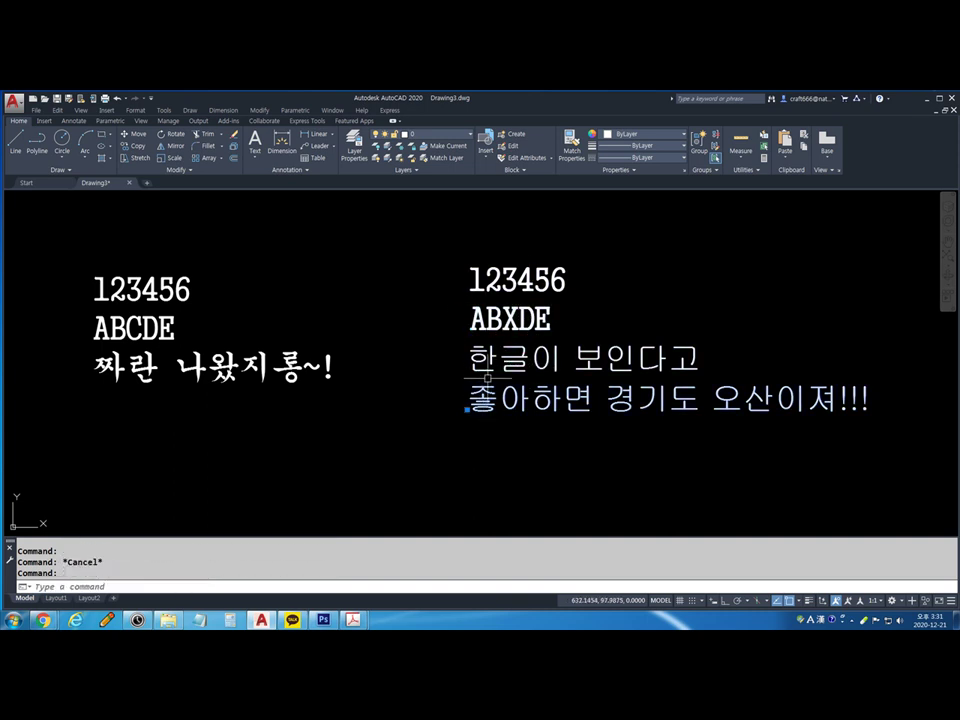
pyautogui.press('Escape')
pyautogui.click(423, 274)
pyautogui.press('Escape')
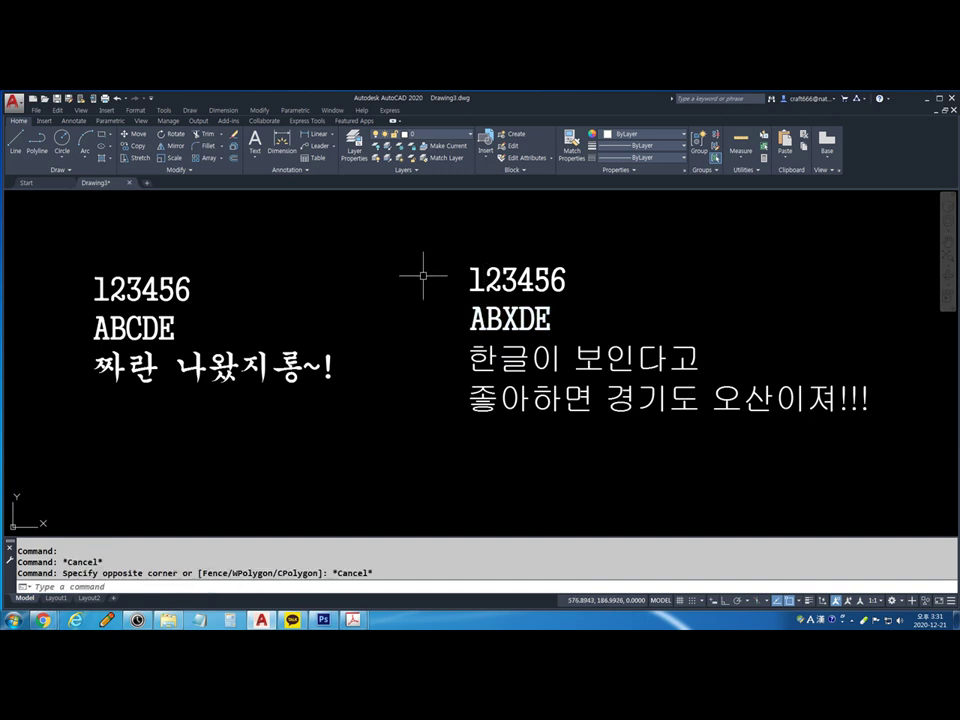
pyautogui.press('Escape')
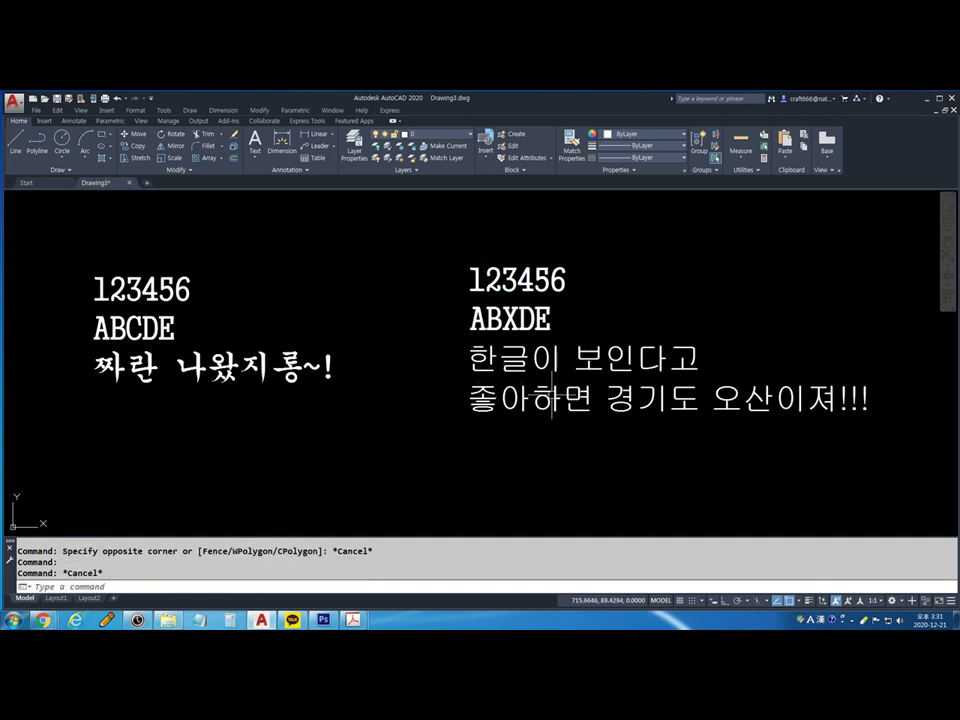
# Regenerate the drawing and match the properties of "짜란 나왔지롱~!" onto the two exploded Korean lines
pyautogui.write('re')
pyautogui.press('Return')
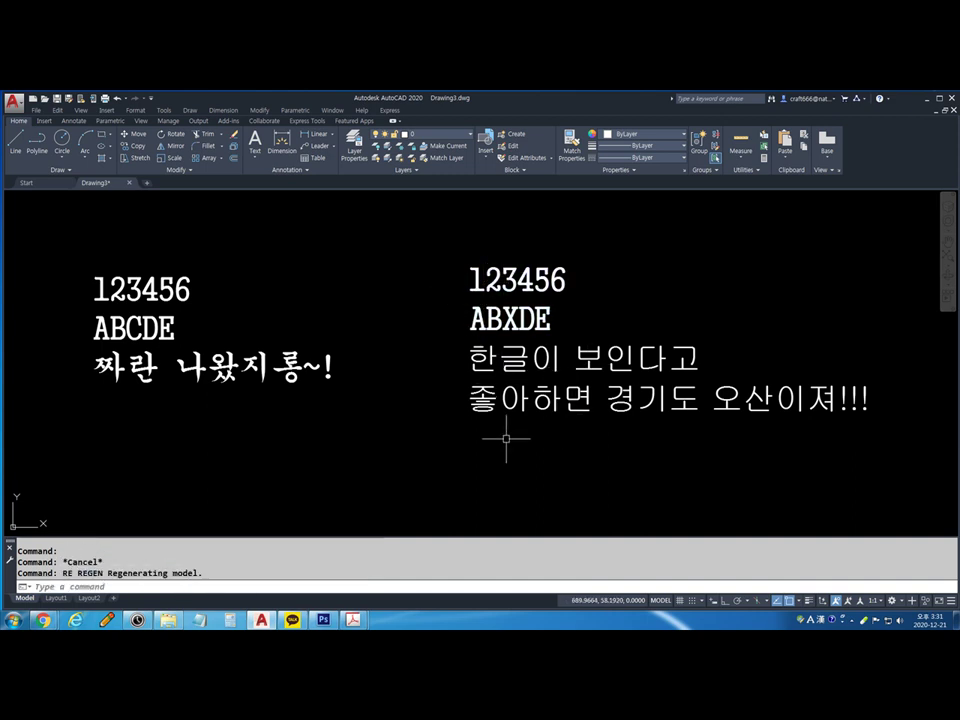
pyautogui.write('ma')
pyautogui.press('Return')
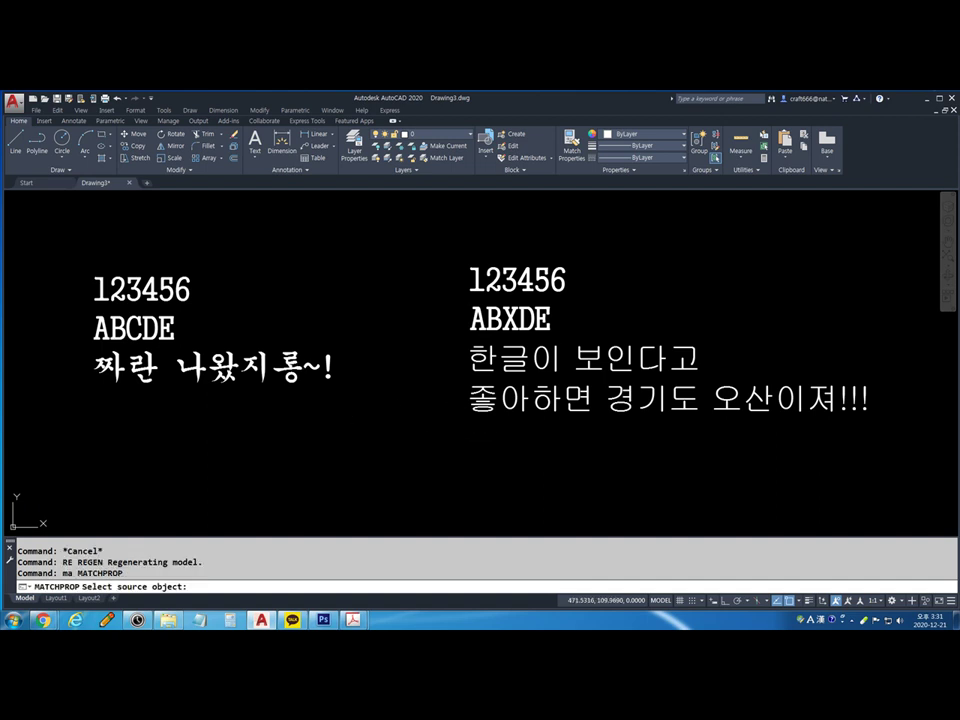
pyautogui.click(200, 366)
pyautogui.click(553, 444)
pyautogui.click(439, 343)
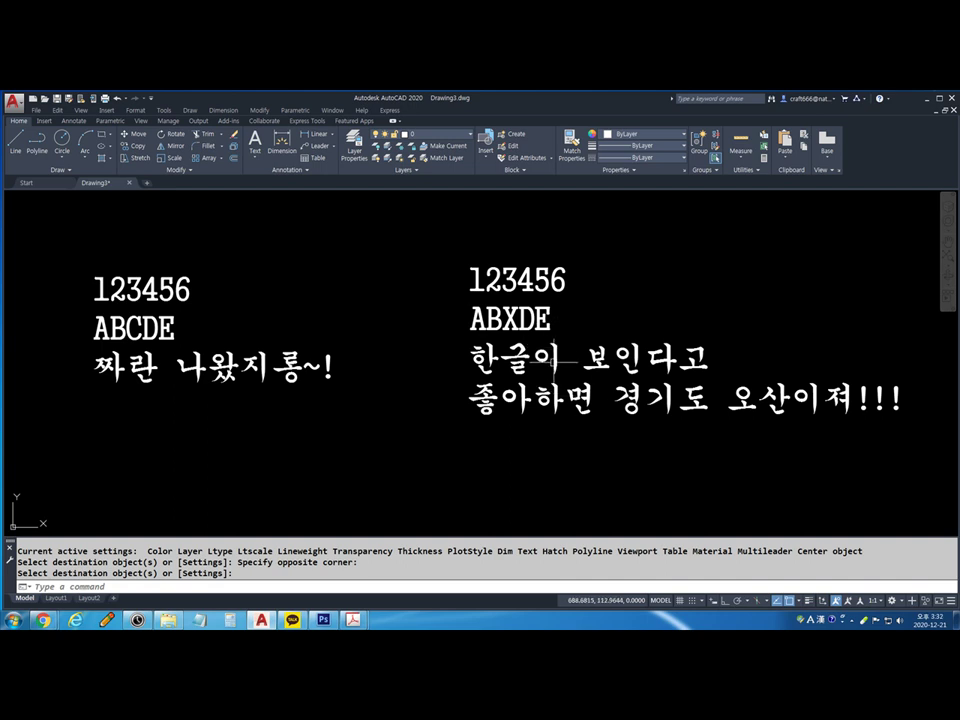
# Check the group chat in KakaoTalk and undo the last property match on the exploded Korean lines in AutoCAD
pyautogui.click(291, 620)
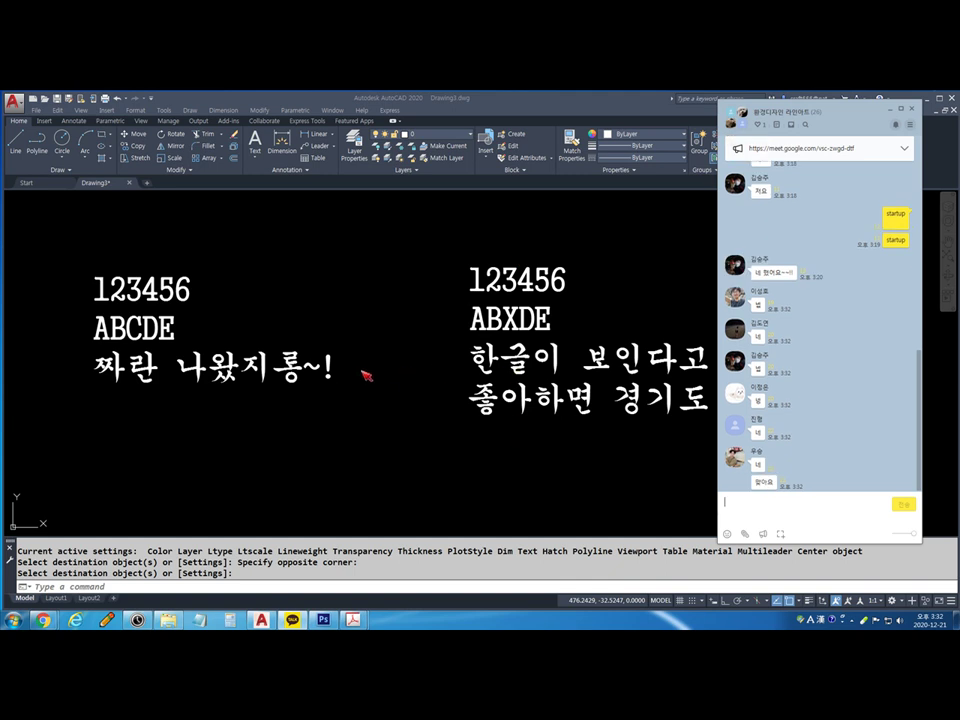
pyautogui.press('Escape')
pyautogui.hotkey('ctrl', 'z')
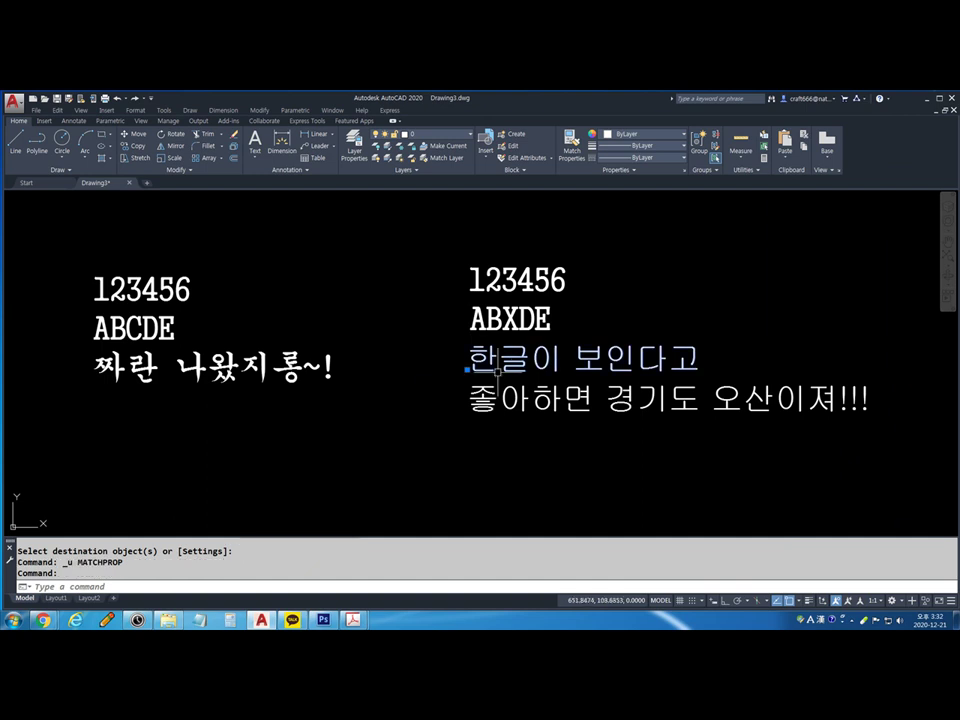
# List the properties of the exploded line "좋아하면 경기도 오산이져!!!" to examine its text style and typeface
pyautogui.press('Escape')
pyautogui.click(547, 410)
pyautogui.write('li')
pyautogui.press('Return')
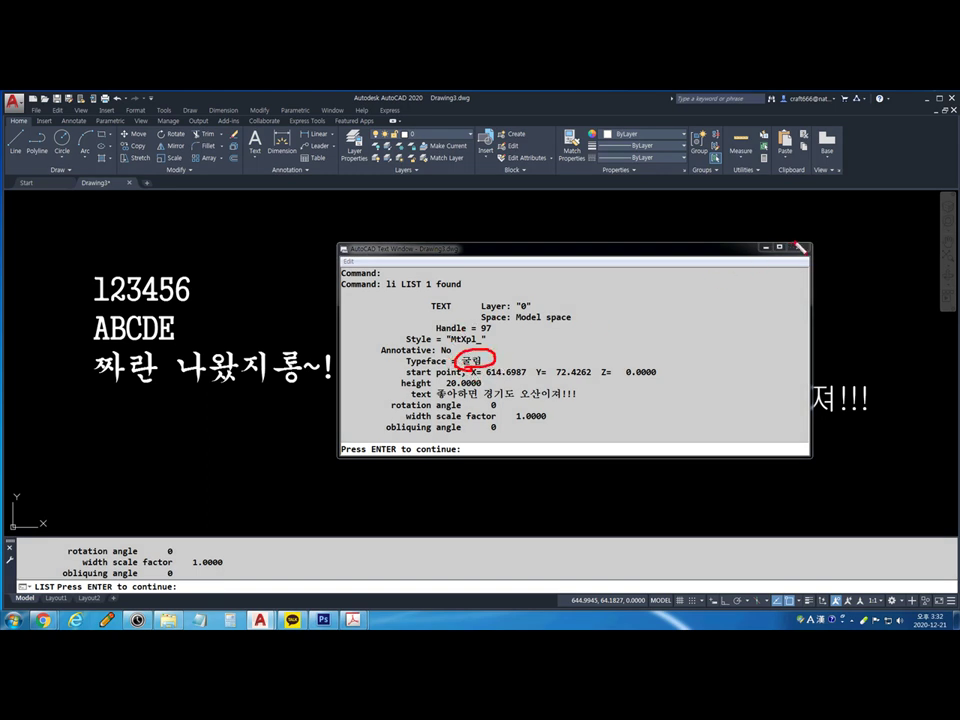
pyautogui.press('Return')
# Examine the font of the MtXpl_ text style in the Text Style dialog and close it without changes
pyautogui.write('t')
pyautogui.press('Return')
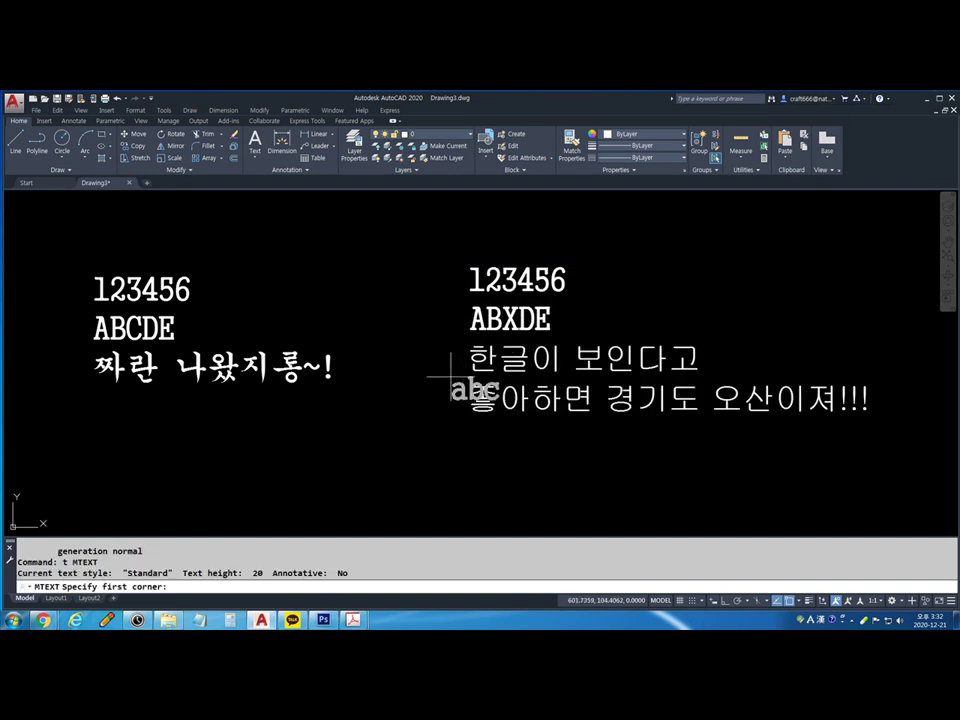
pyautogui.press('Escape')
pyautogui.write('st')
pyautogui.press('Return')
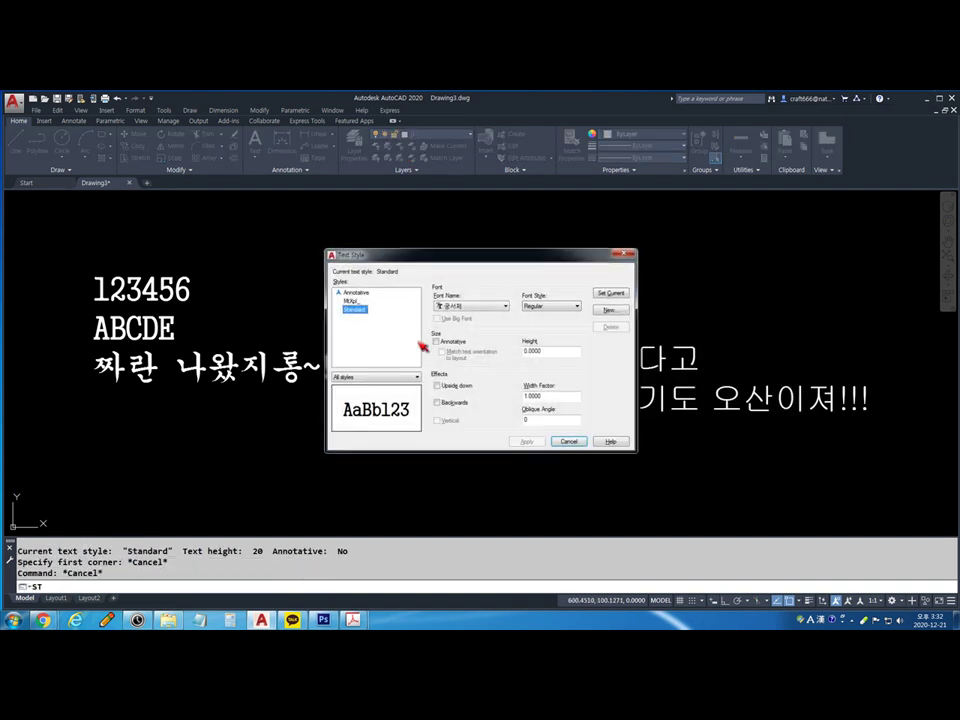
pyautogui.click(354, 302)
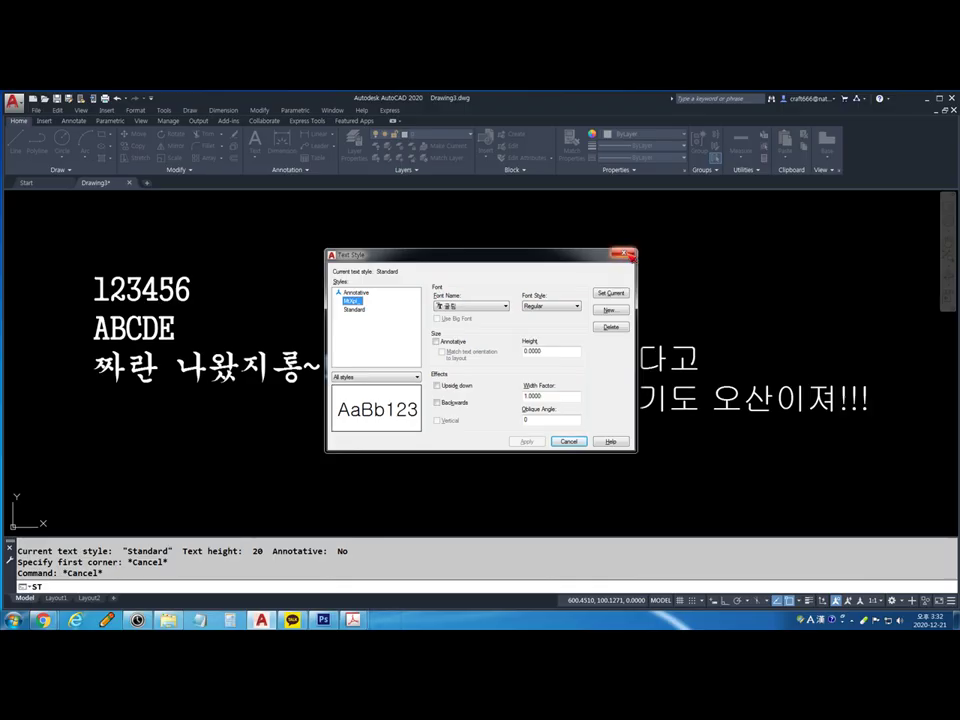
pyautogui.click(631, 256)
# Match the properties of the text "짜란 나왔지롱~!" onto the exploded lines "한글이 보인다고" and "좋아하면 경기도 오산이져!!!"
pyautogui.write('ma')
pyautogui.press('Return')
pyautogui.click(288, 368)
pyautogui.click(557, 446)
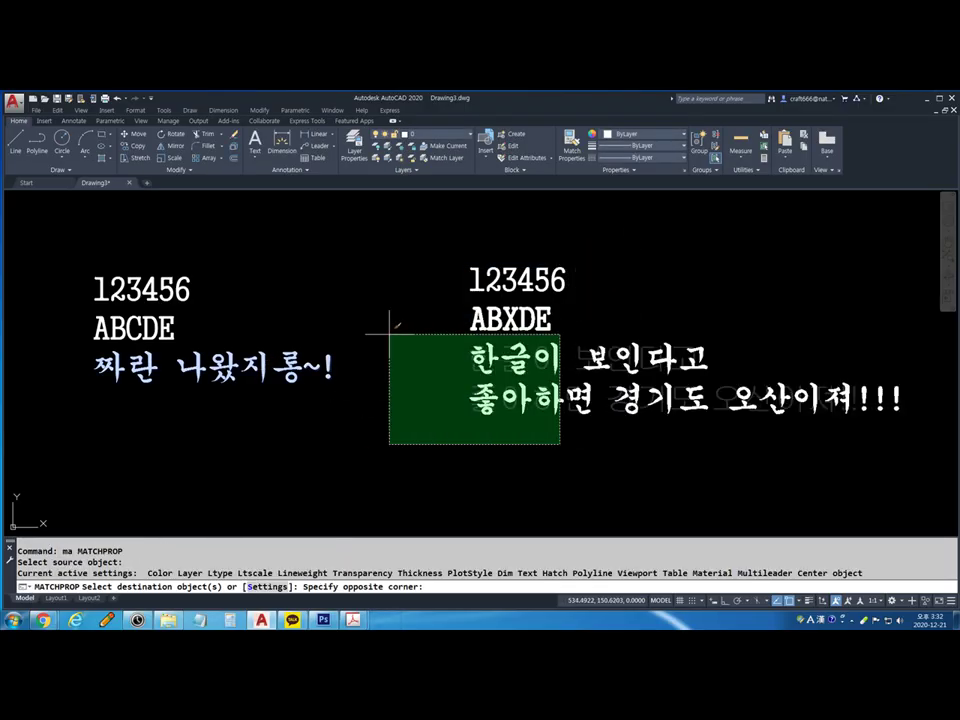
pyautogui.click(422, 364)
pyautogui.press('Return')
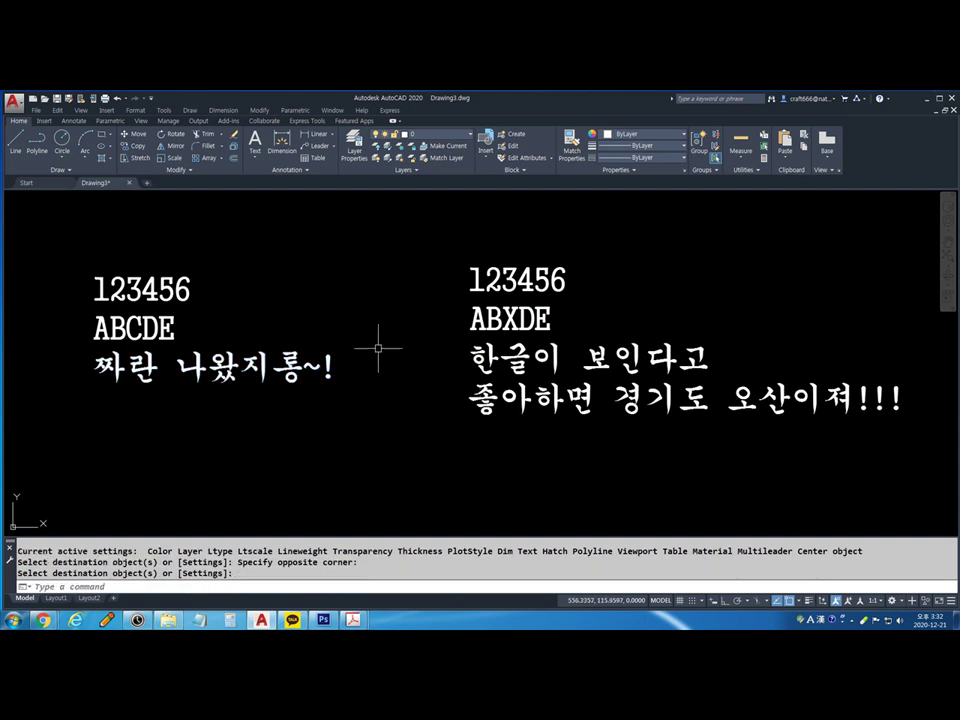
# Review the list of text styles in the Text Style dialog and close it without changes
pyautogui.write('s')
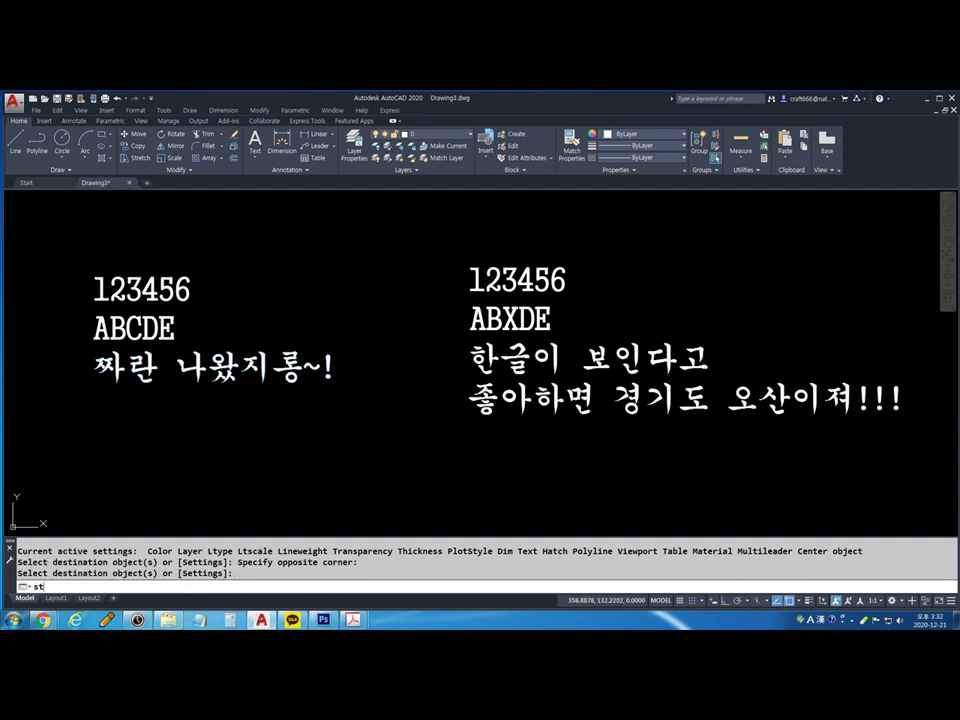
pyautogui.write('t')
pyautogui.press('Return')
pyautogui.rightClick(356, 309)
pyautogui.press('Escape')
pyautogui.press('Escape')
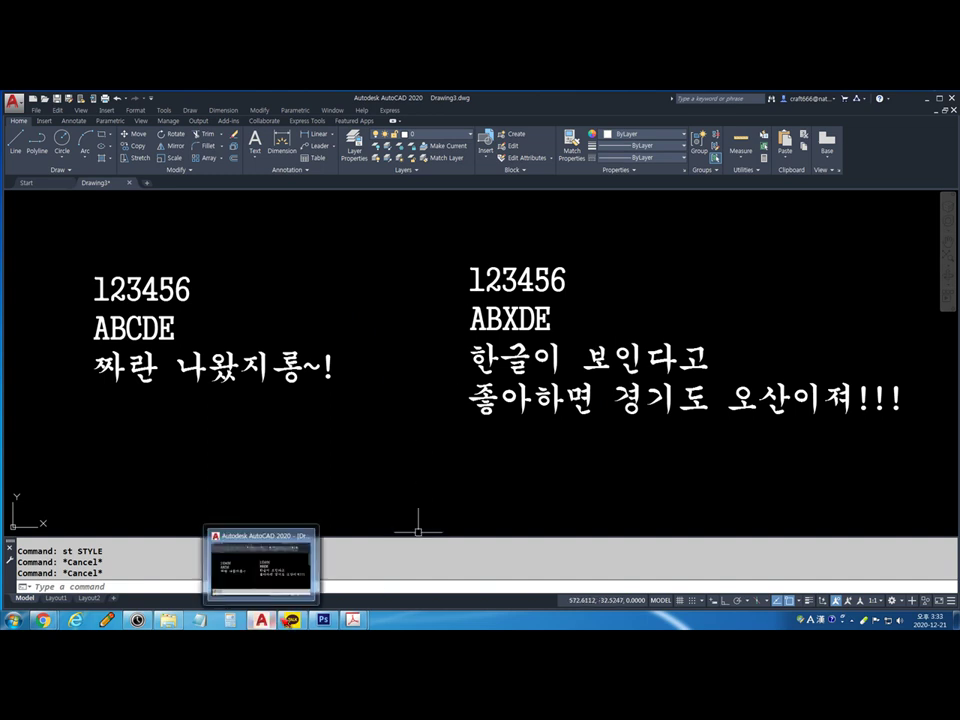
# Check the KakaoTalk group chat for replies and return to the AutoCAD drawing
pyautogui.click(292, 620)
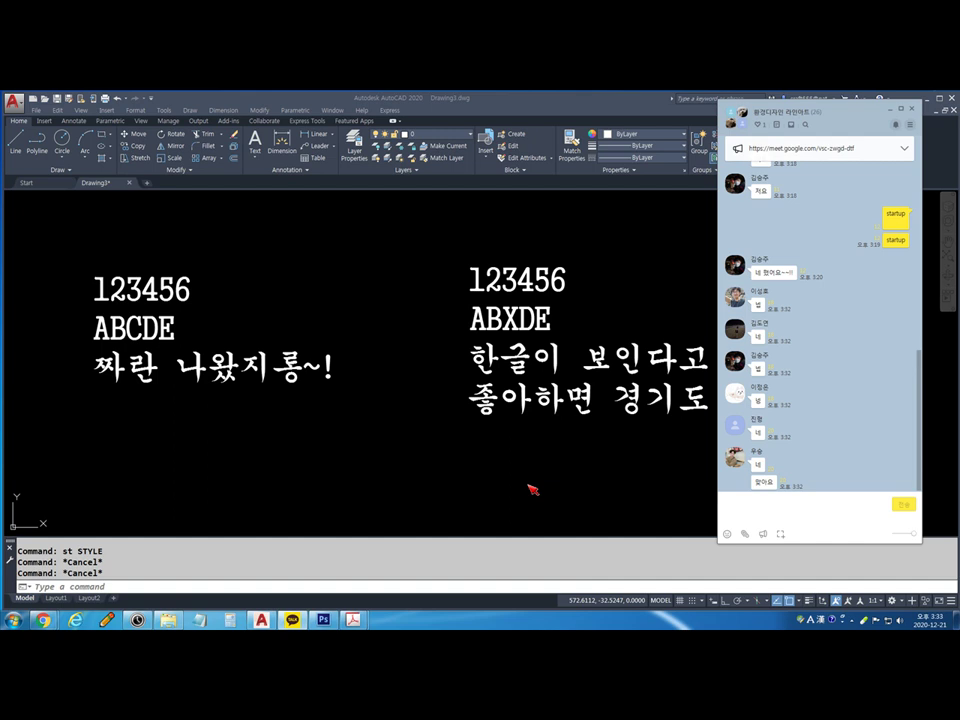
pyautogui.click(505, 416)
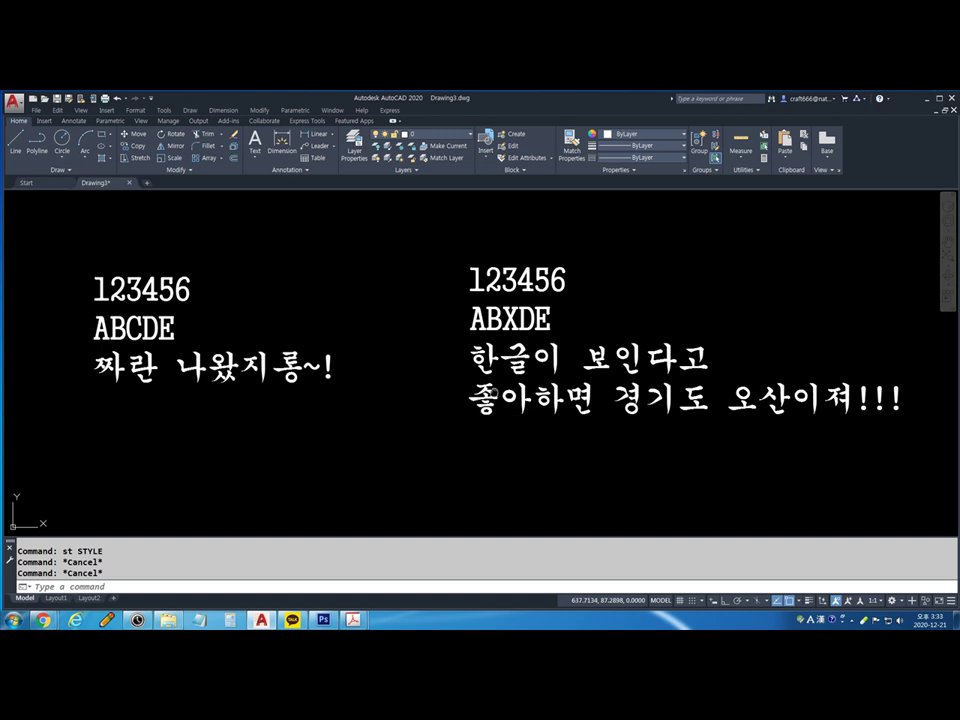
pyautogui.scroll(-2, 485, 400)
pyautogui.scroll(2, 420, 368)
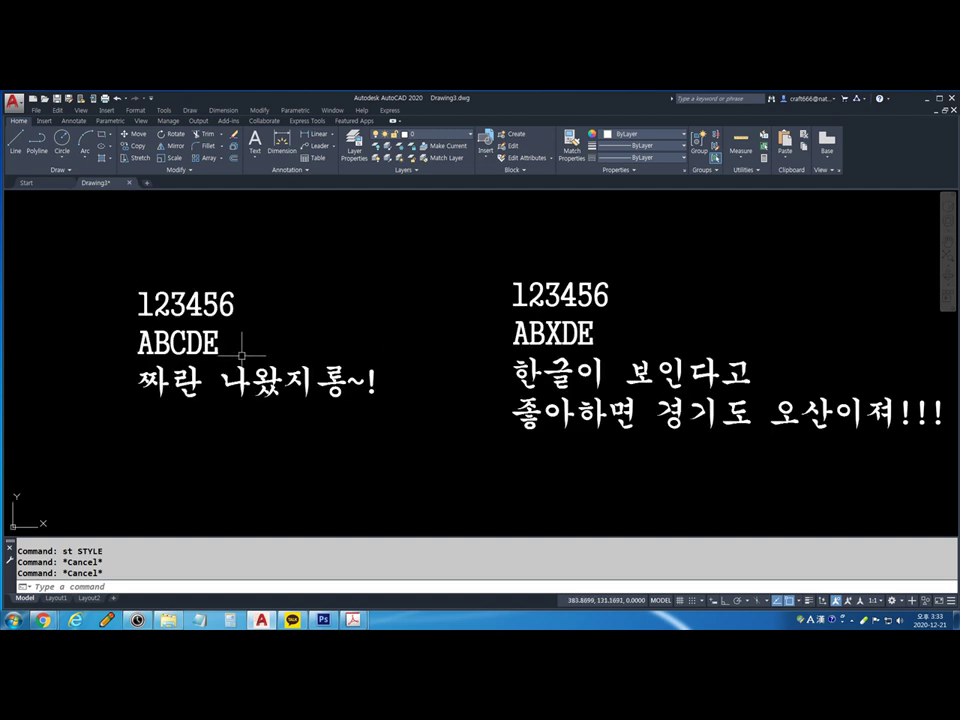
# Draw a freehand chain of seven connected line segments around and across the left text block
pyautogui.write('l')
pyautogui.press('Return')
pyautogui.click(183, 236)
pyautogui.click(341, 306)
pyautogui.click(217, 443)
pyautogui.click(43, 296)
pyautogui.click(130, 240)
pyautogui.click(180, 262)
pyautogui.click(89, 447)
pyautogui.click(332, 432)
pyautogui.press('Return')
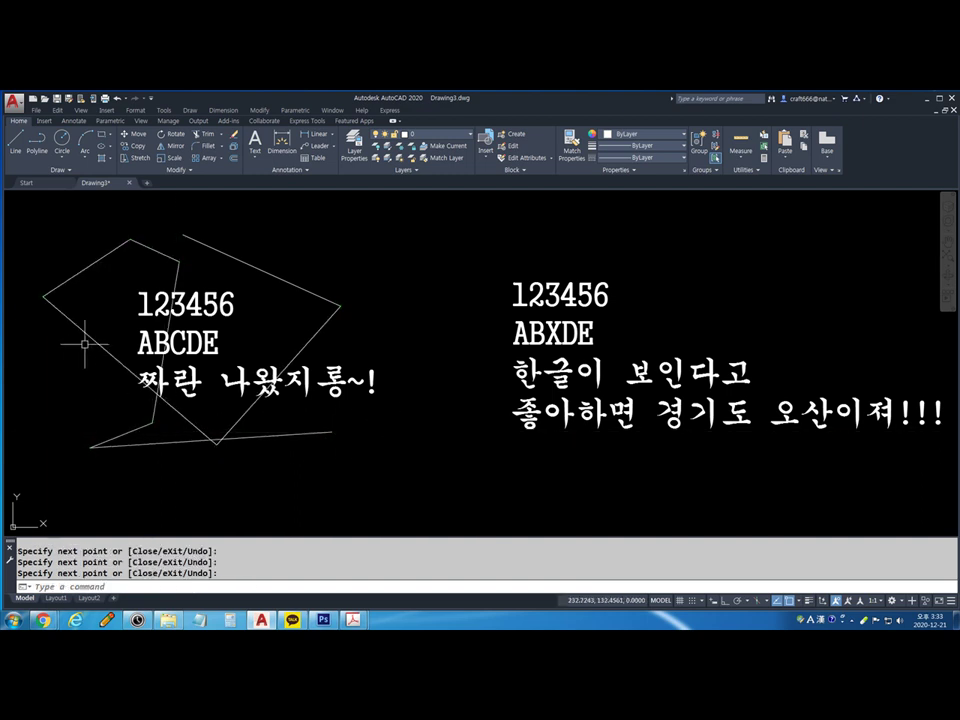
# Preview the plot of the current display, compare the text strokes with the thin lines, and close the preview
pyautogui.scroll(2, 118, 336)
pyautogui.scroll(2, 118, 336)
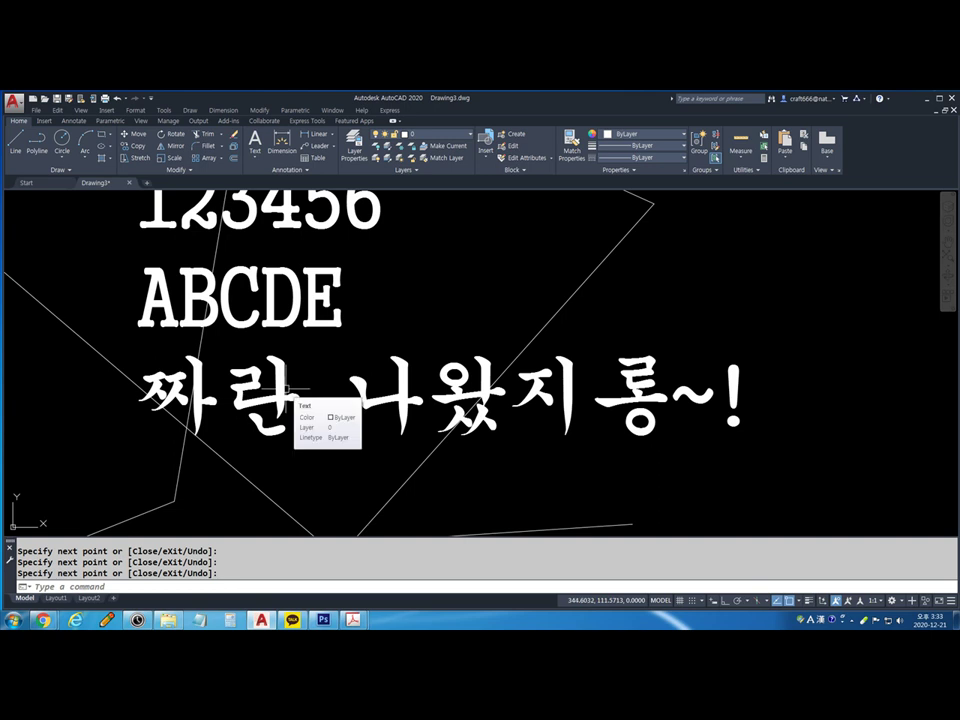
pyautogui.scroll(-2, 290, 390)
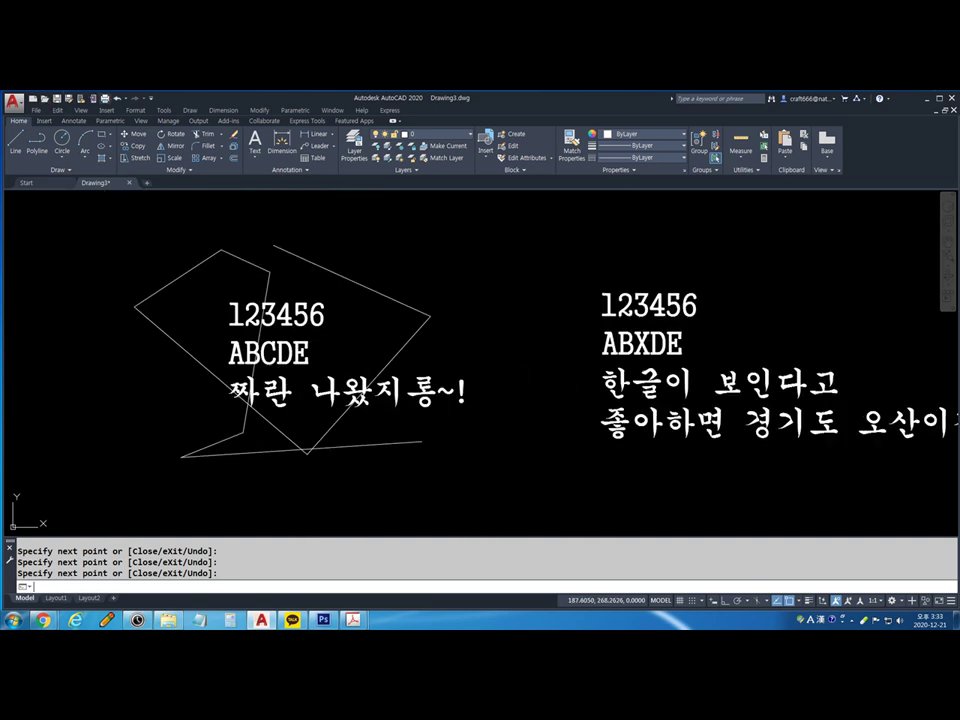
pyautogui.click(90, 97)
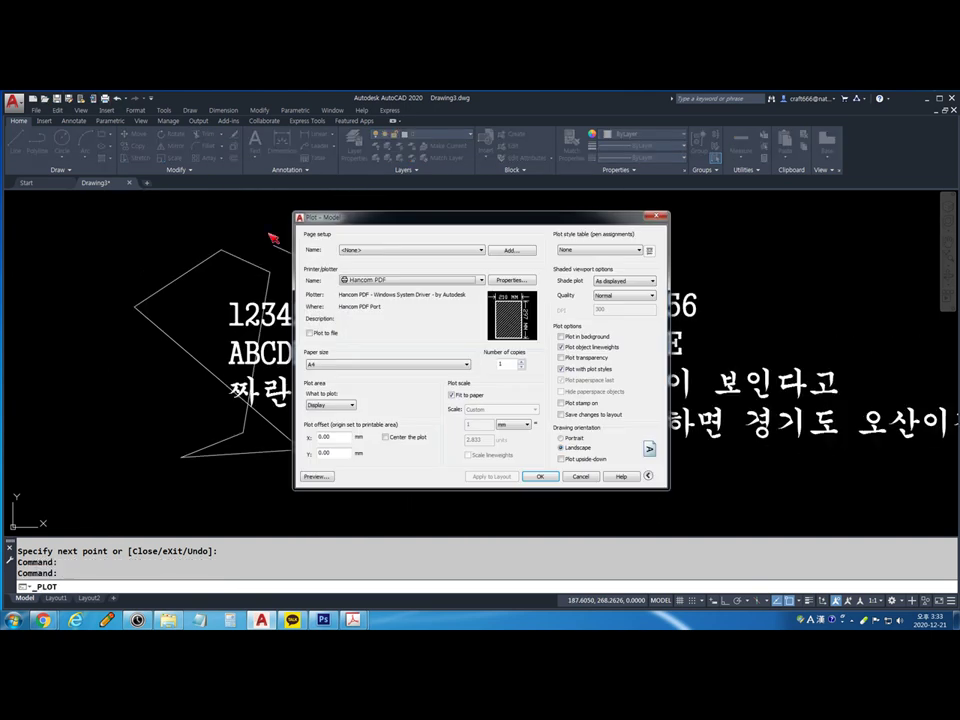
pyautogui.click(317, 476)
pyautogui.scroll(5, 371, 464)
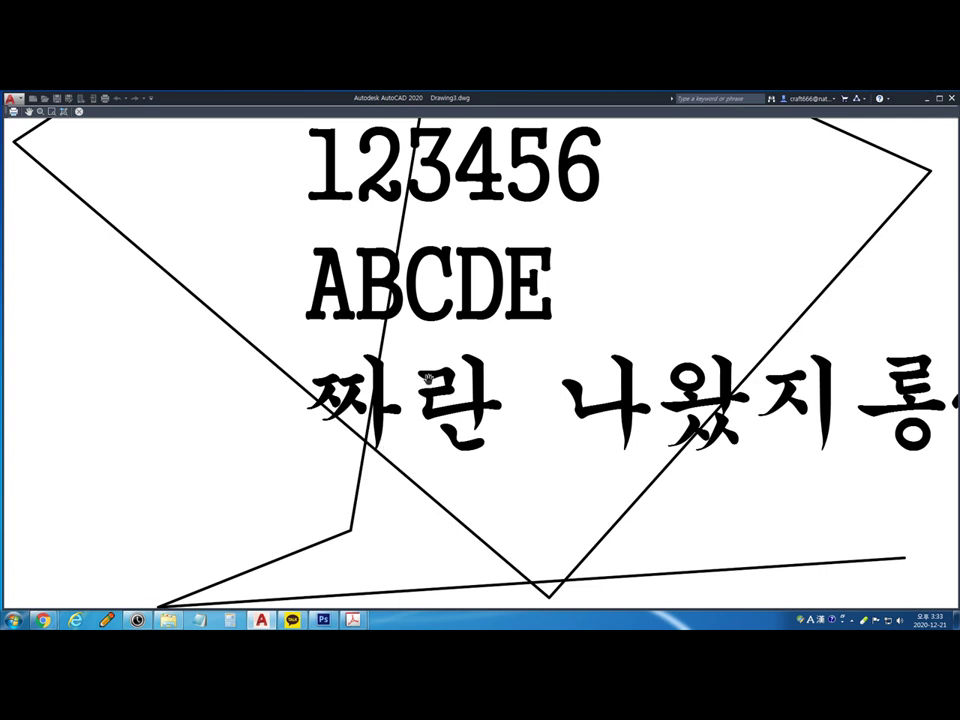
pyautogui.scroll(-4, 426, 377)
pyautogui.scroll(2, 428, 325)
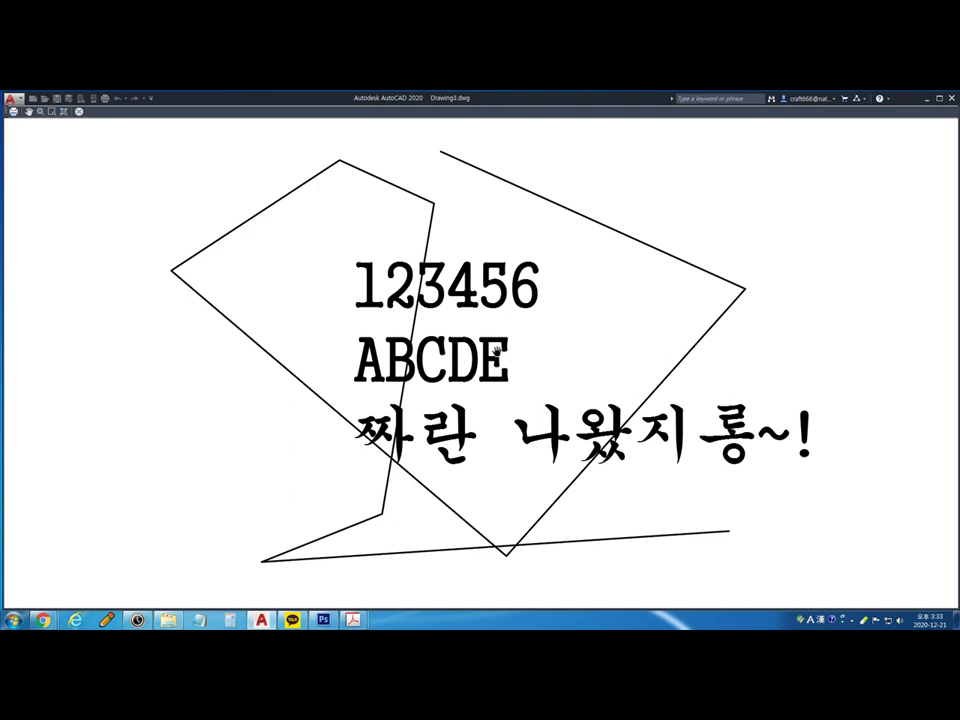
pyautogui.press('Escape')
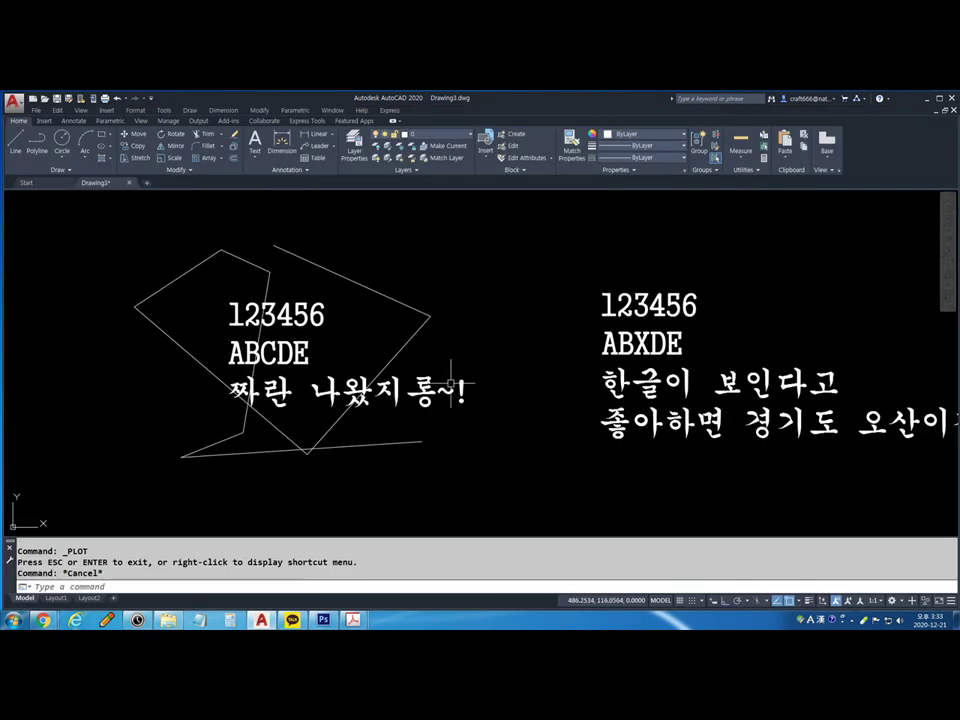
# Try the Express Explode Text command on the left "123456" text, then undo one operation
pyautogui.click(362, 110)
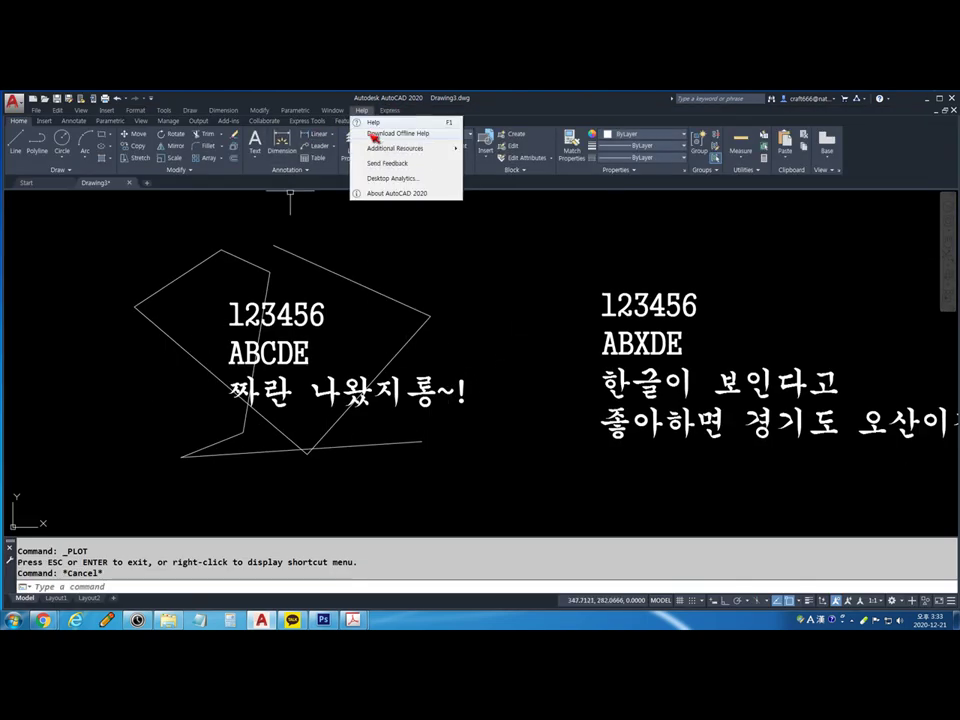
pyautogui.click(387, 111)
pyautogui.moveTo(420, 133)
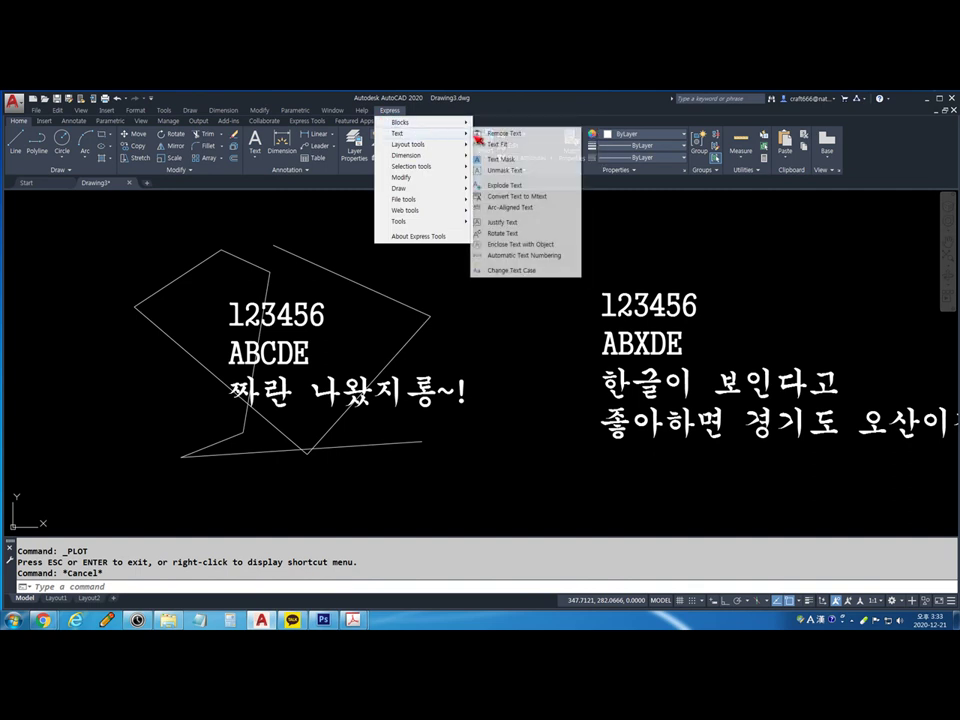
pyautogui.click(500, 185)
pyautogui.click(274, 312)
pyautogui.scroll(6, 274, 312)
pyautogui.press('Return')
pyautogui.scroll(-6, 375, 311)
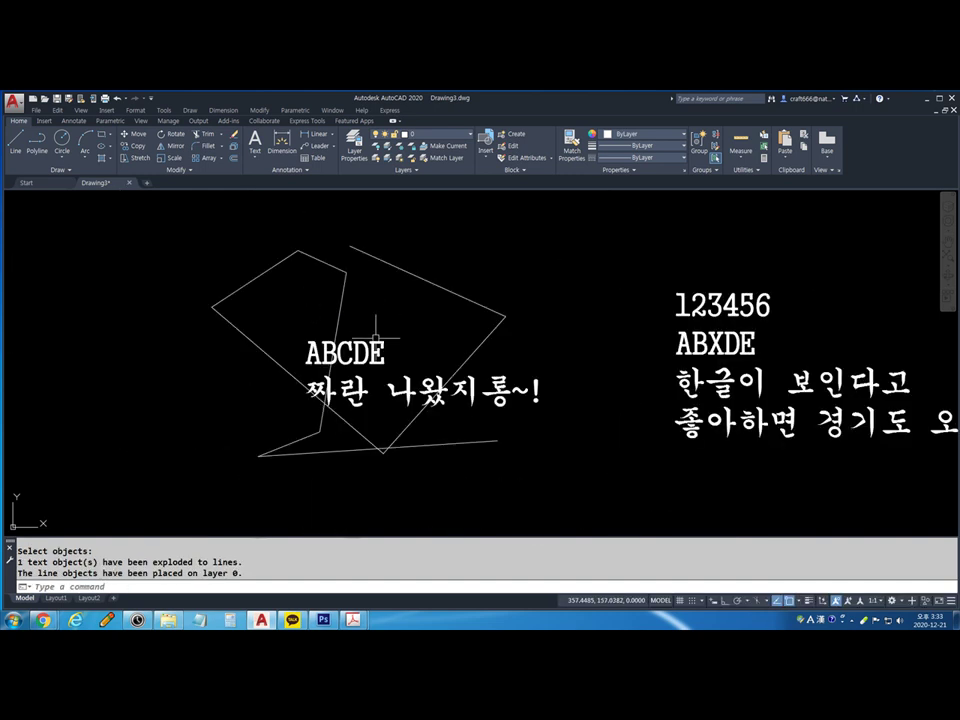
pyautogui.hotkey('ctrl', 'z')
pyautogui.scroll(-8, 358, 352)
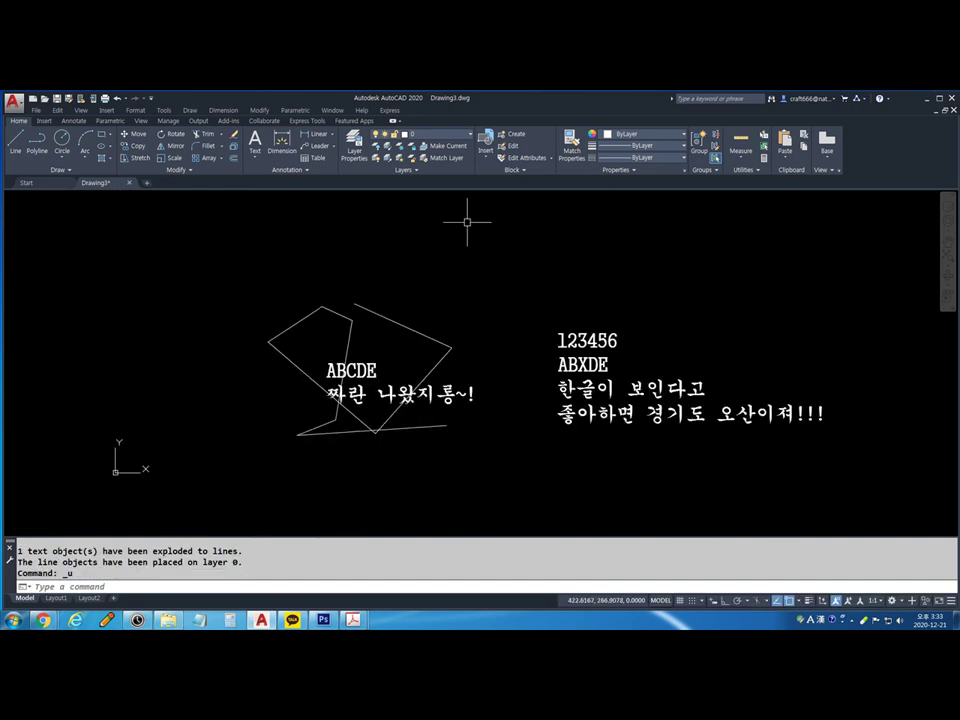
# Explode the texts "123456", "ABXDE" and "한글이 보인다고" of the right block into lines with the Express text Explode tool
pyautogui.click(350, 121)
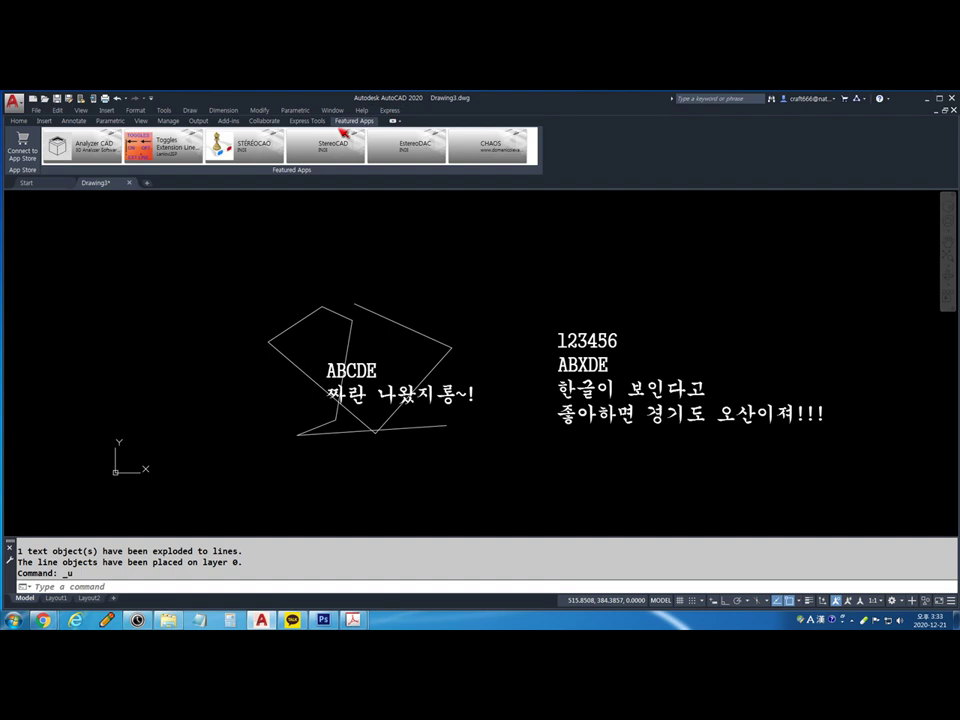
pyautogui.press('Escape')
pyautogui.click(333, 110)
pyautogui.click(304, 121)
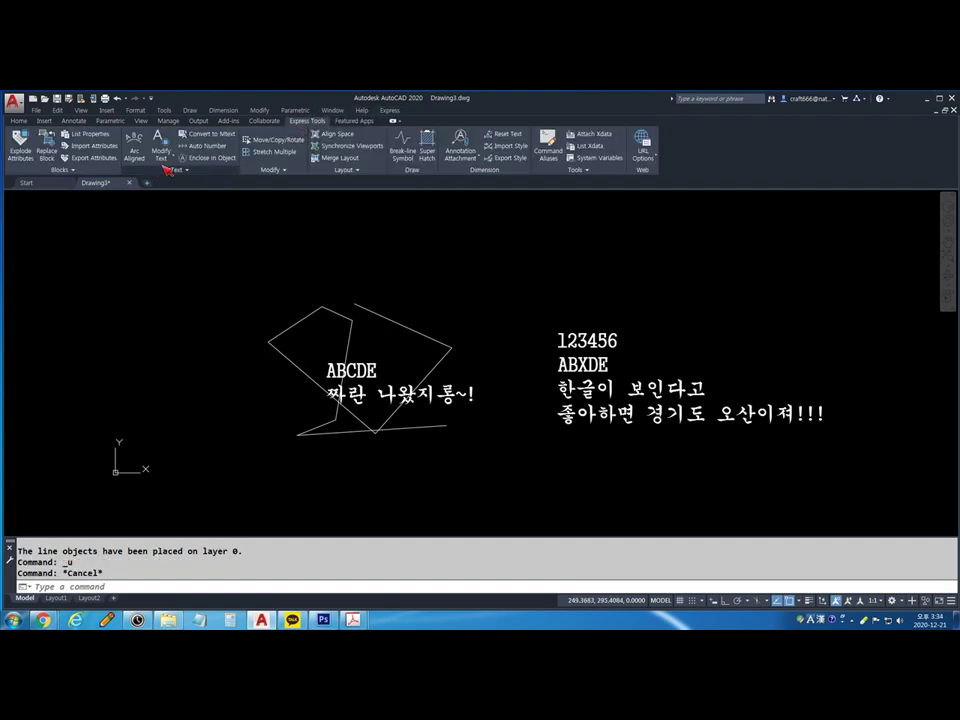
pyautogui.click(163, 157)
pyautogui.click(178, 176)
pyautogui.click(575, 342)
pyautogui.press('Return')
pyautogui.press('Return')
pyautogui.click(600, 366)
pyautogui.press('Return')
pyautogui.press('Return')
pyautogui.click(600, 389)
pyautogui.press('Return')
pyautogui.press('Return')
# Explode the left block's texts "짜란 나왔지롱~!" and "ABCDE" into lines with the Express text Explode tool
pyautogui.click(454, 400)
pyautogui.press('Return')
pyautogui.press('Return')
pyautogui.click(352, 371)
pyautogui.press('Return')
pyautogui.click(182, 257)
pyautogui.click(804, 456)
pyautogui.scroll(2, 446, 354)
pyautogui.press('Escape')
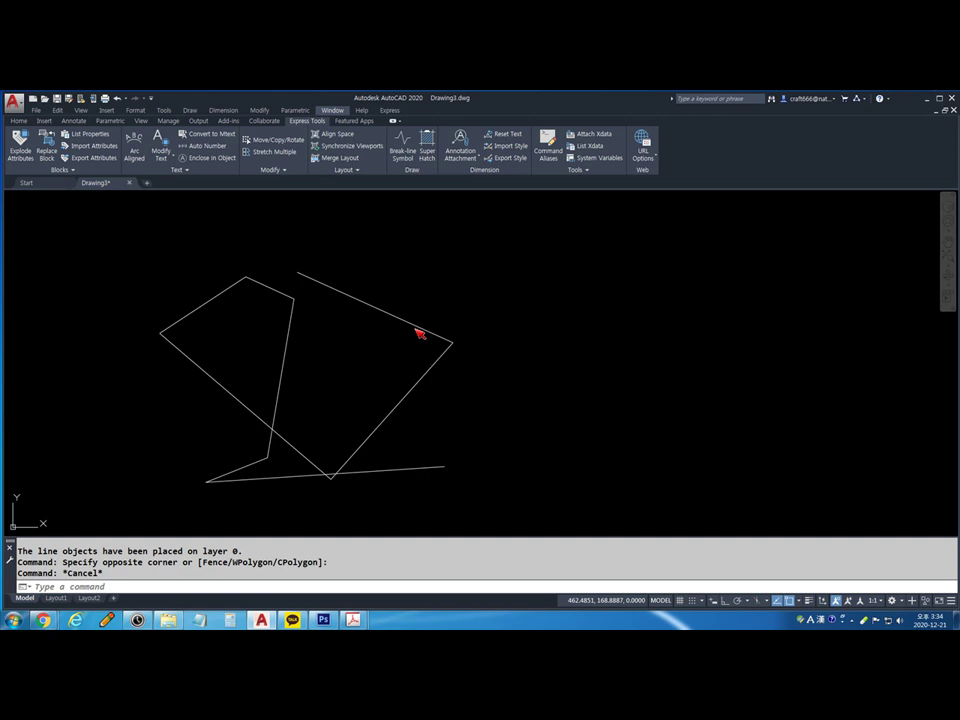
# Undo all the text explosions back to the editable text in both blocks
pyautogui.click(478, 304)
pyautogui.hotkey('ctrl', 'z')
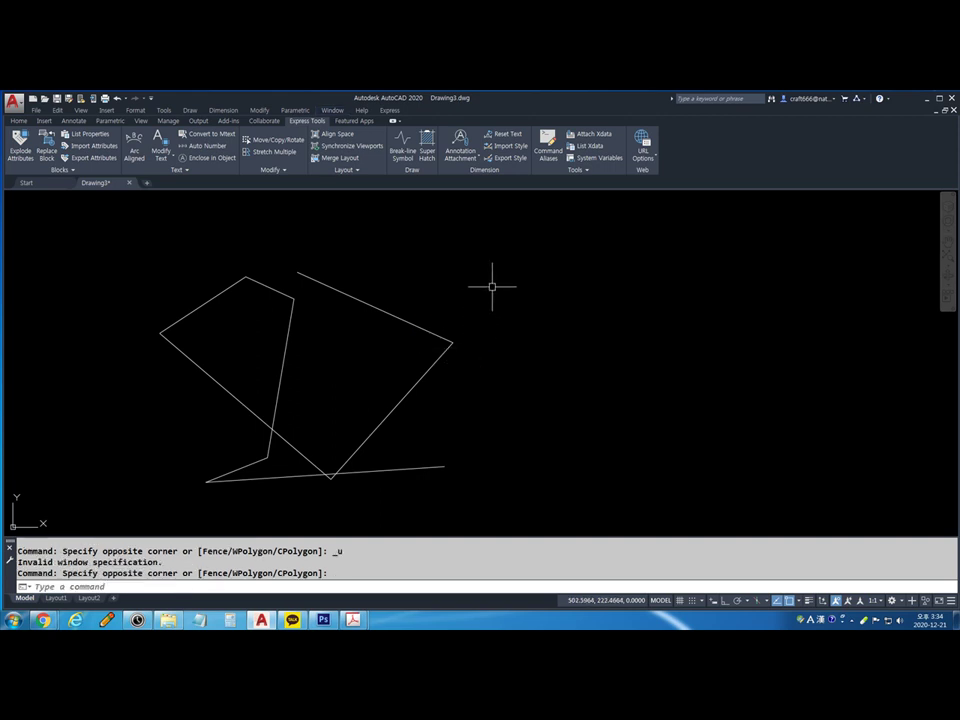
pyautogui.hotkey('ctrl', 'z')
pyautogui.hotkey('ctrl', 'z')
pyautogui.hotkey('ctrl', 'z')
pyautogui.hotkey('ctrl', 'z')
pyautogui.hotkey('ctrl', 'z')
pyautogui.hotkey('ctrl', 'z')
pyautogui.hotkey('ctrl', 'z')
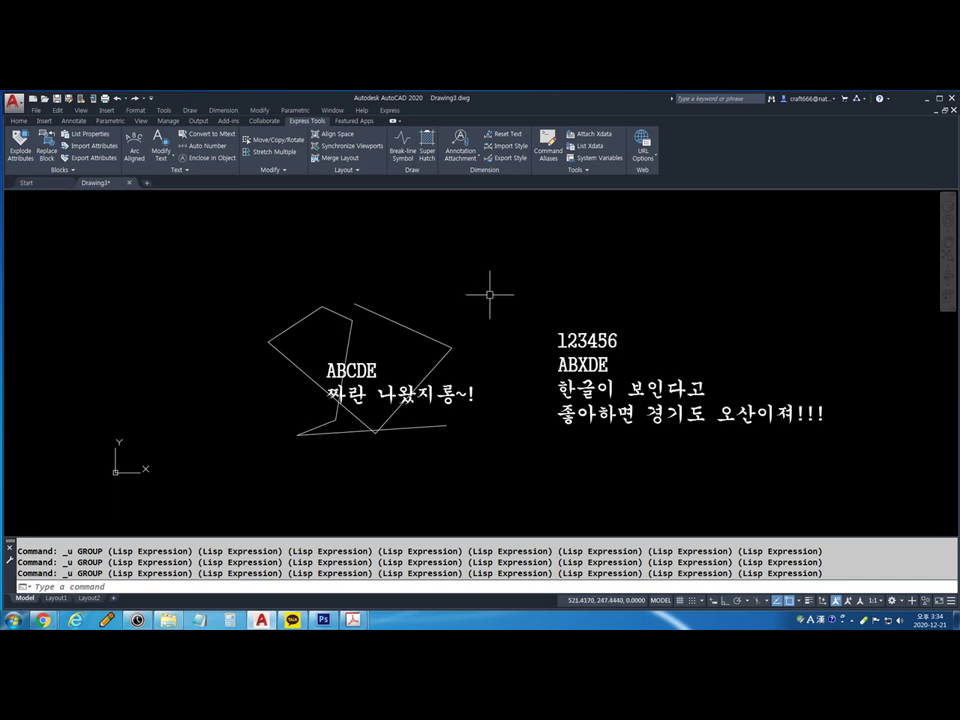
pyautogui.hotkey('ctrl', 'z')
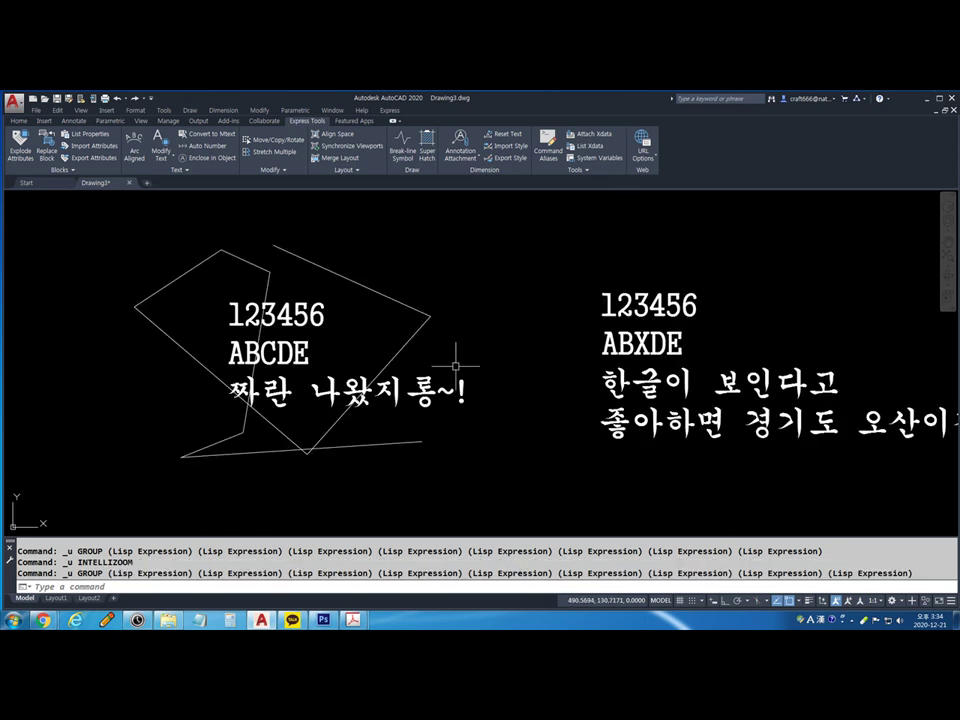
# Change the font of the Standard text style to 굴림체, apply it and close the Text Style dialog
pyautogui.press('Return')
pyautogui.click(471, 306)
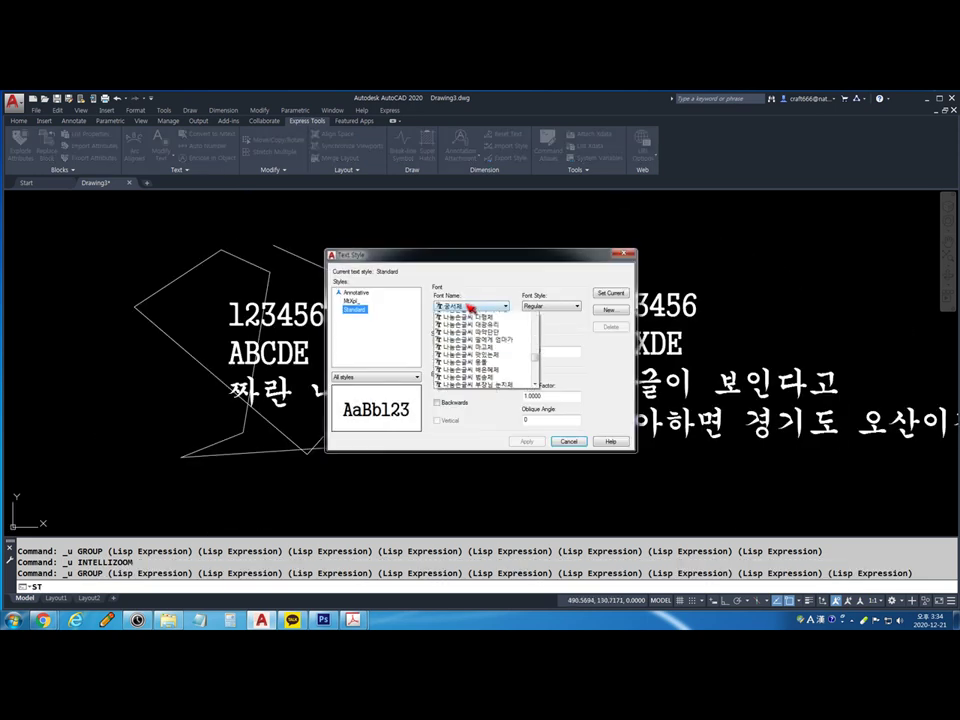
pyautogui.scroll(3, 481, 399)
pyautogui.click(470, 396)
pyautogui.click(527, 441)
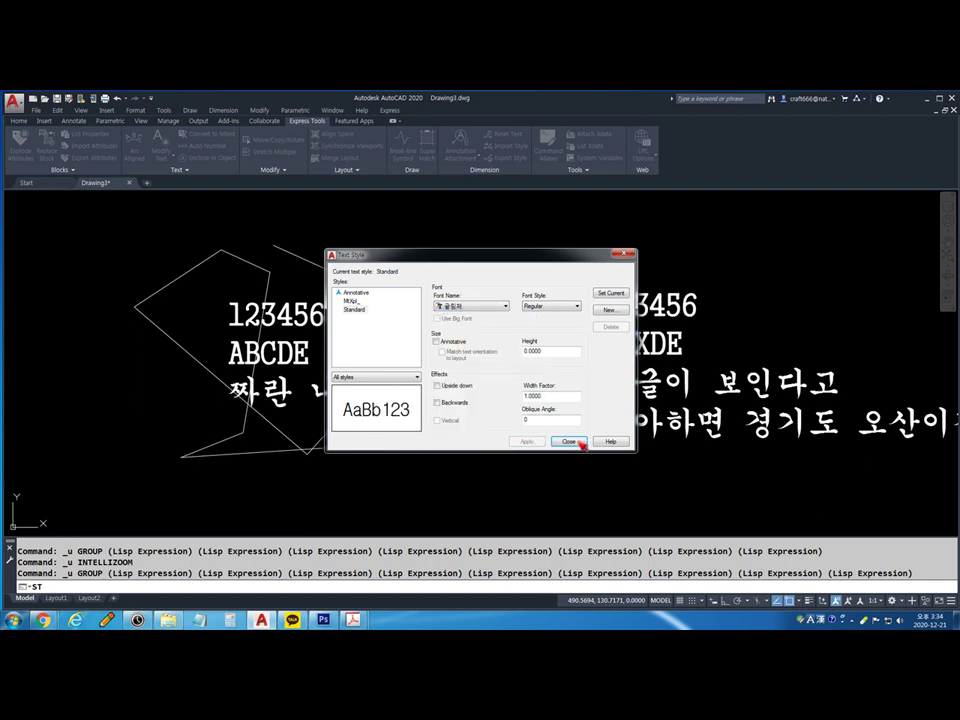
pyautogui.click(555, 441)
pyautogui.press('Escape')
# Explode the left "123456" text, which uses the 굴림체 font, into lines with the Express text Explode tool
pyautogui.scroll(2, 444, 265)
pyautogui.moveTo(325, 250); pyautogui.dragTo(493, 250, button='middle')
pyautogui.scroll(2, 368, 375)
pyautogui.scroll(2, 290, 420)
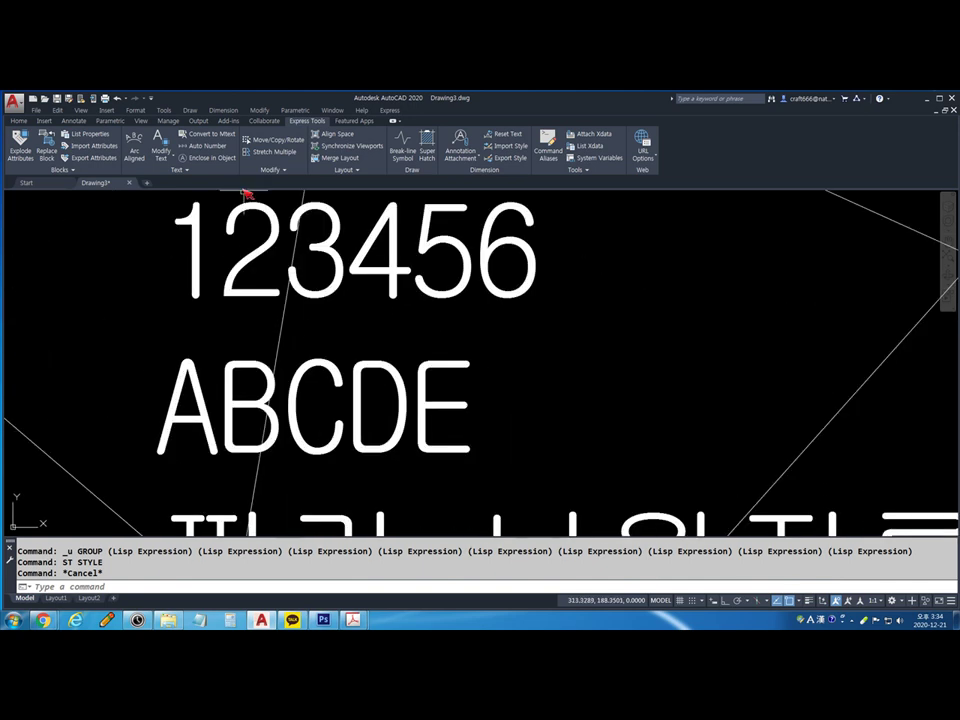
pyautogui.click(163, 157)
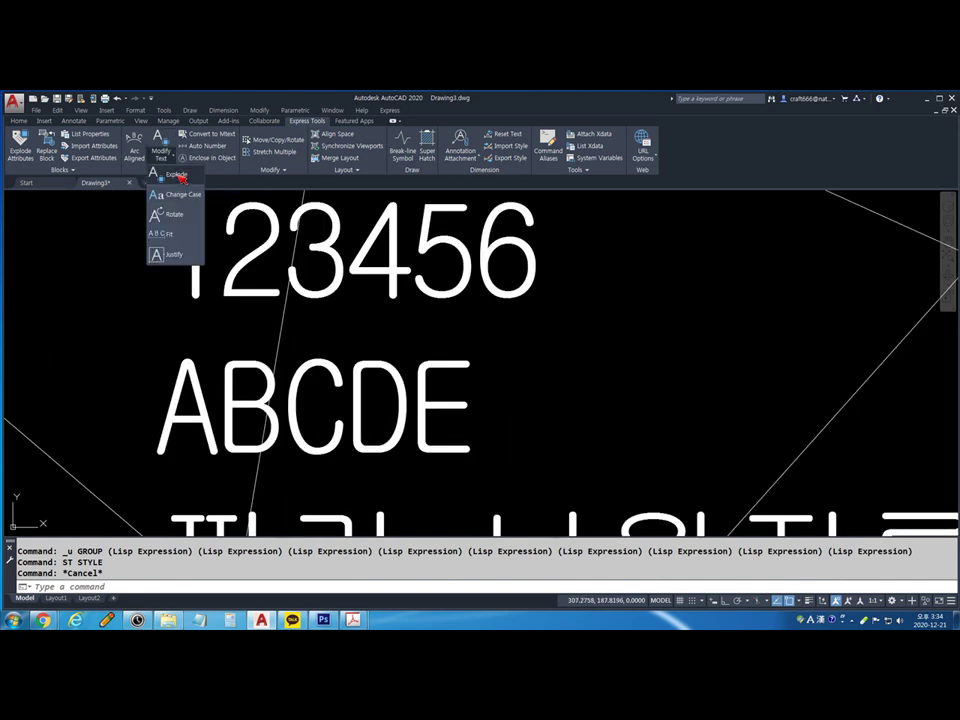
pyautogui.click(181, 175)
pyautogui.scroll(-3, 350, 300)
pyautogui.click(340, 252)
pyautogui.press('Return')
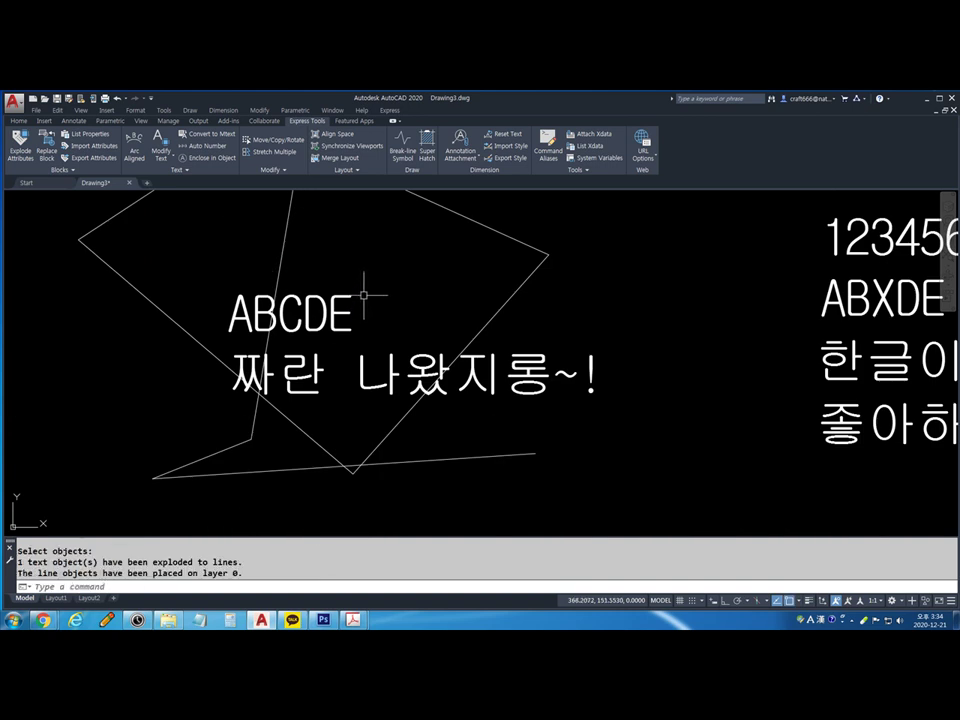
# Select all the lines and texts, try another object color, set the color back to ByLayer and clear the selection
pyautogui.click(364, 294)
pyautogui.click(19, 120)
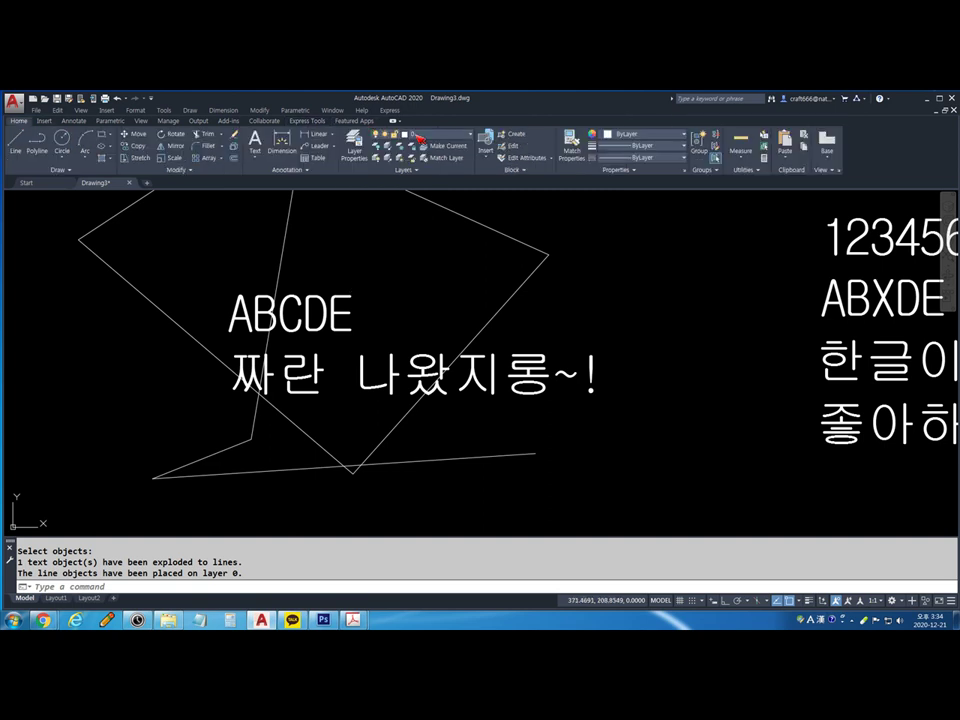
pyautogui.click(404, 243)
pyautogui.scroll(-6, 386, 279)
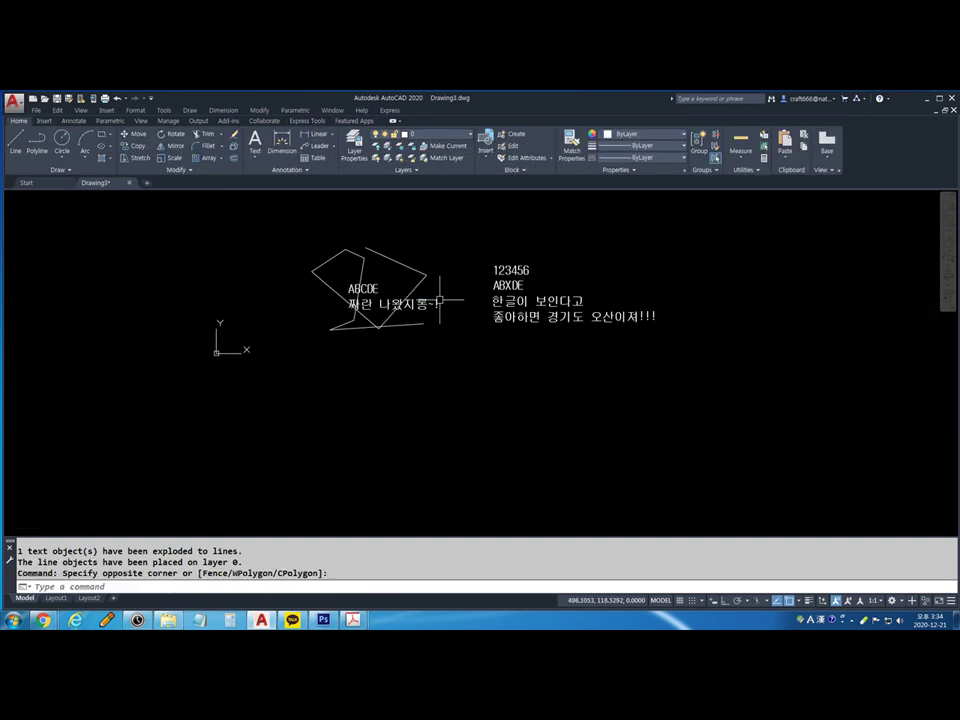
pyautogui.click(353, 236)
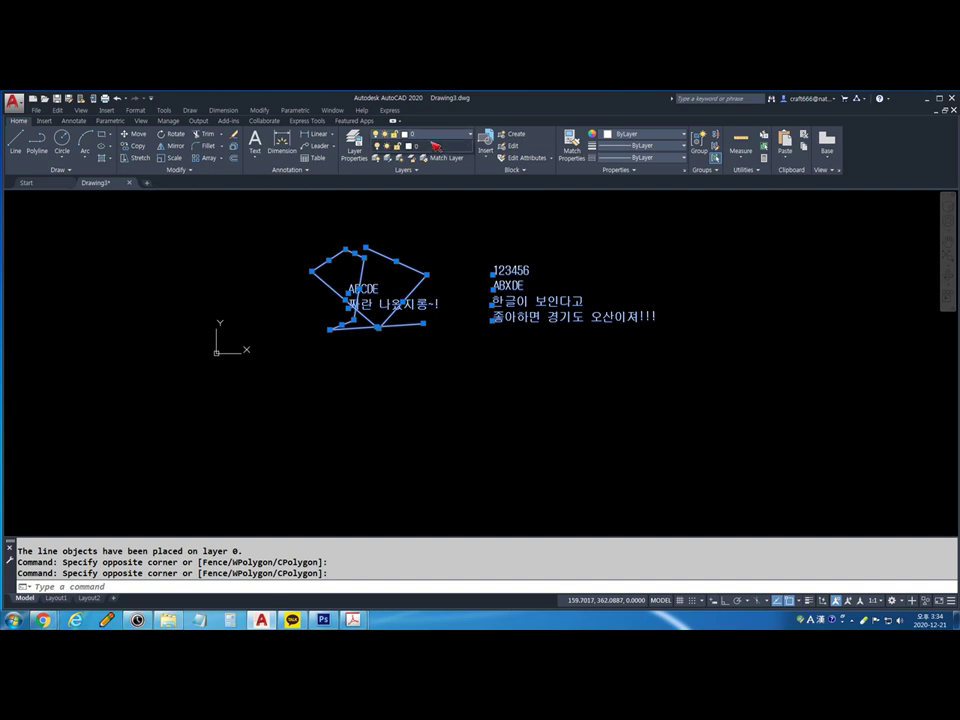
pyautogui.click(645, 134)
pyautogui.click(640, 176)
pyautogui.click(640, 134)
pyautogui.click(628, 147)
pyautogui.press('Escape')
pyautogui.press('Escape')
pyautogui.press('Escape')
pyautogui.scroll(8, 391, 251)
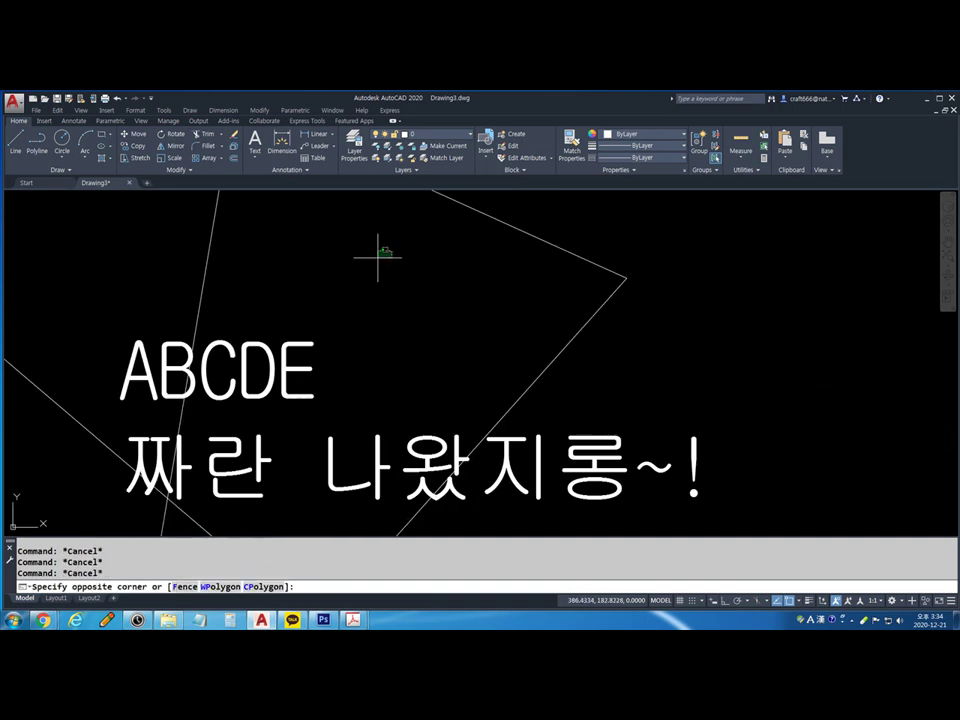
# Undo the color changes and the explosion of the left "123456" text
pyautogui.click(391, 251)
pyautogui.scroll(-4, 386, 300)
pyautogui.hotkey('ctrl', 'z')
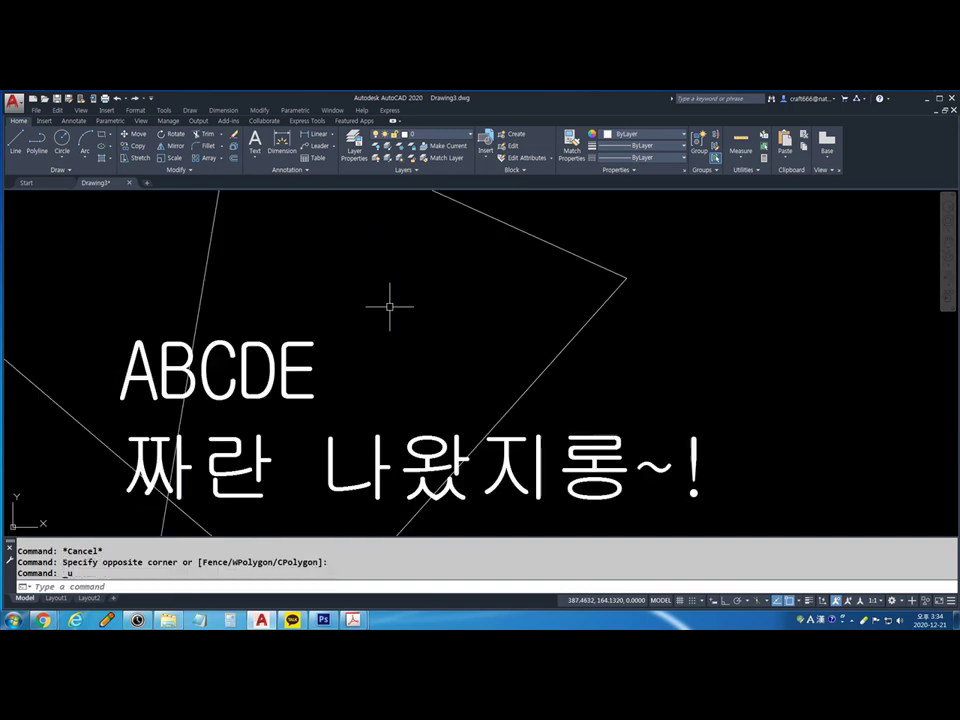
pyautogui.hotkey('ctrl', 'z')
pyautogui.hotkey('ctrl', 'z')
pyautogui.hotkey('ctrl', 'z')
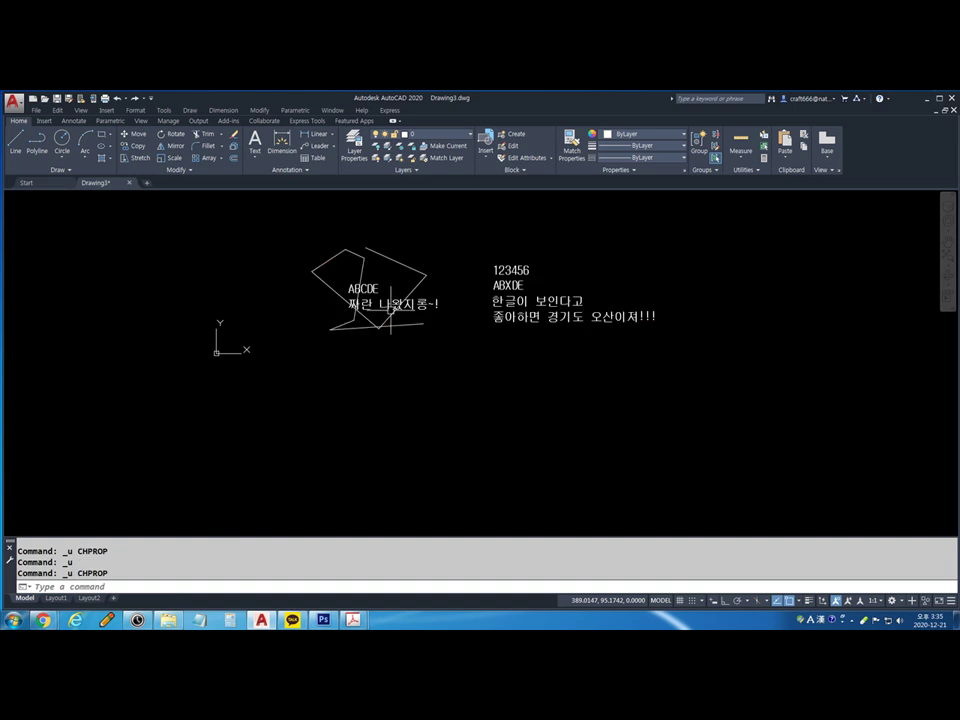
pyautogui.hotkey('ctrl', 'z')
pyautogui.hotkey('ctrl', 'z')
pyautogui.hotkey('ctrl', 'z')
pyautogui.scroll(-3, 391, 310)
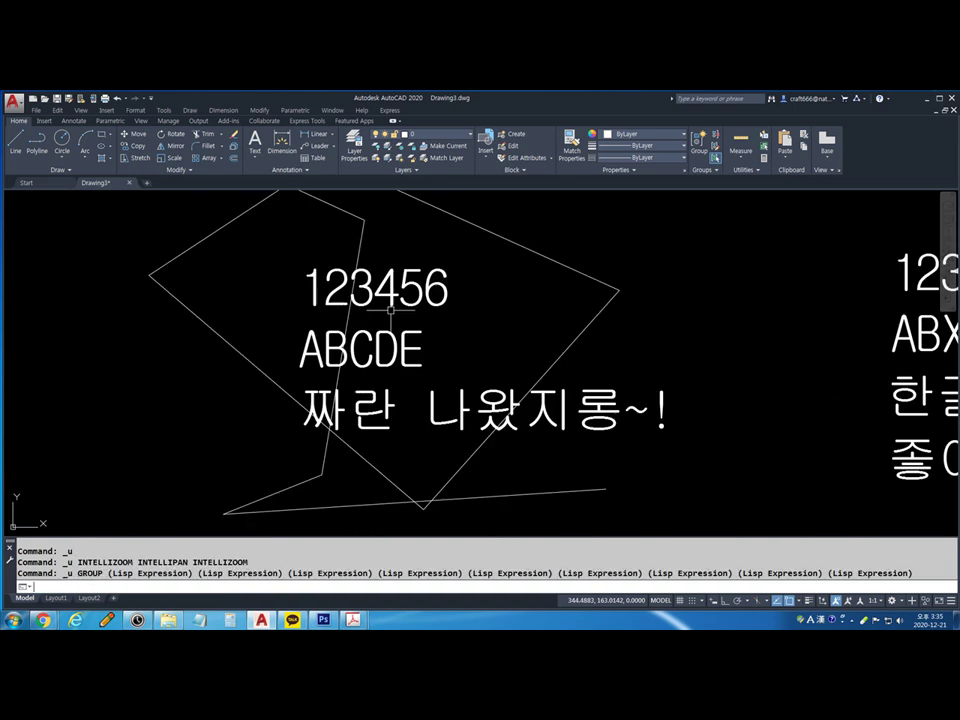
# Regenerate the drawing twice with REGEN and inspect the left text block
pyautogui.write('re')
pyautogui.press('Return')
pyautogui.write('re')
pyautogui.press('Return')
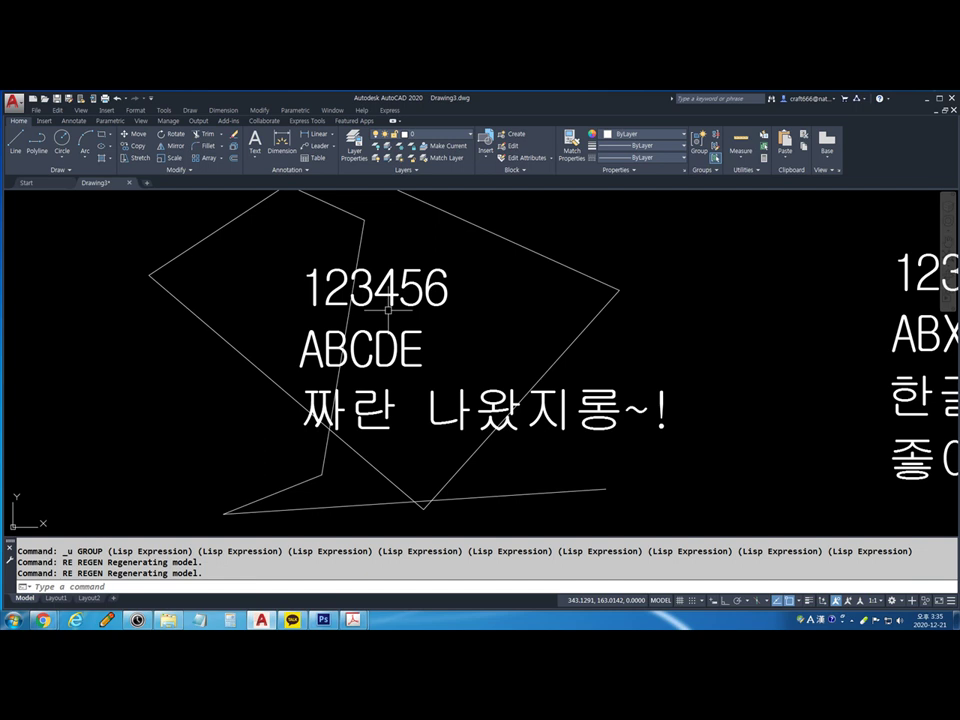
pyautogui.scroll(-2, 388, 310)
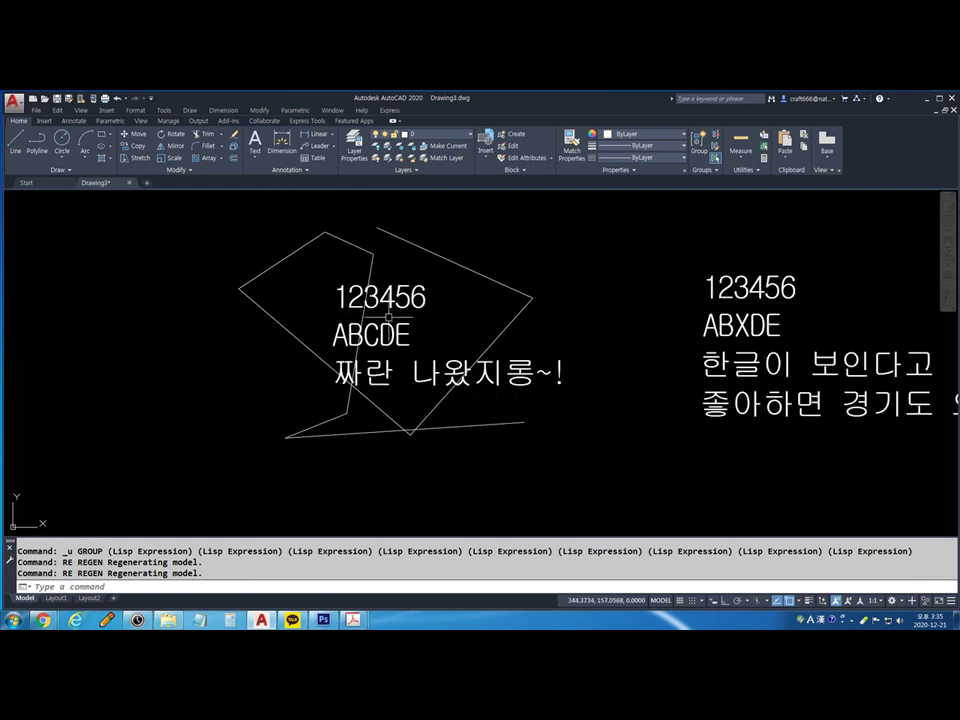
pyautogui.scroll(3, 388, 317)
pyautogui.scroll(-3, 388, 317)
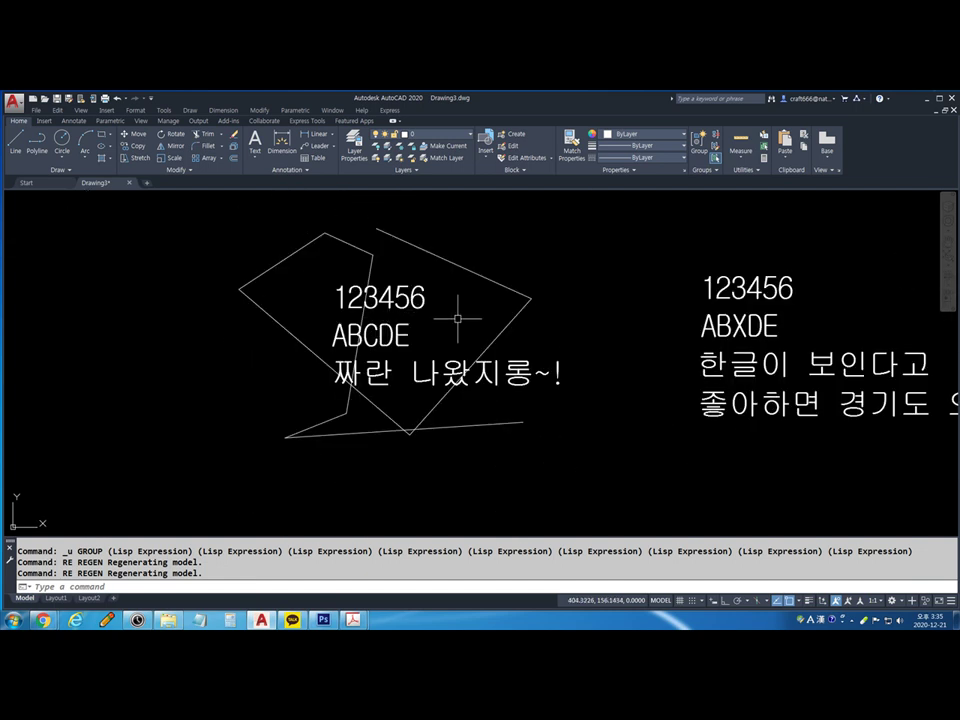
pyautogui.moveTo(608, 398); pyautogui.dragTo(525, 399, button='middle')
pyautogui.write('st')
pyautogui.press('Return')
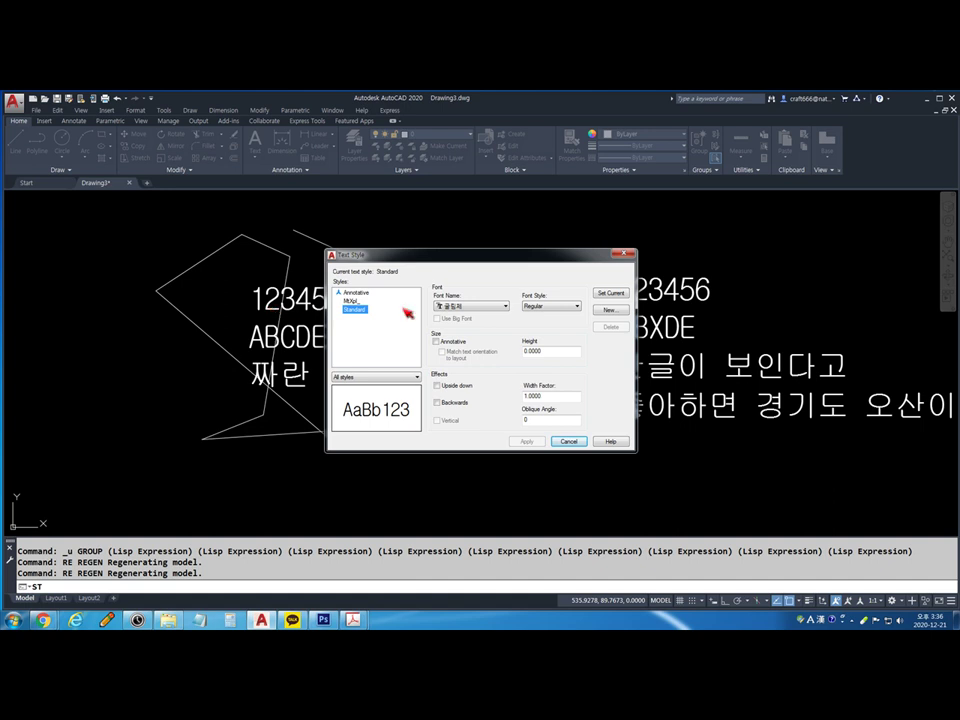
pyautogui.click(465, 308)
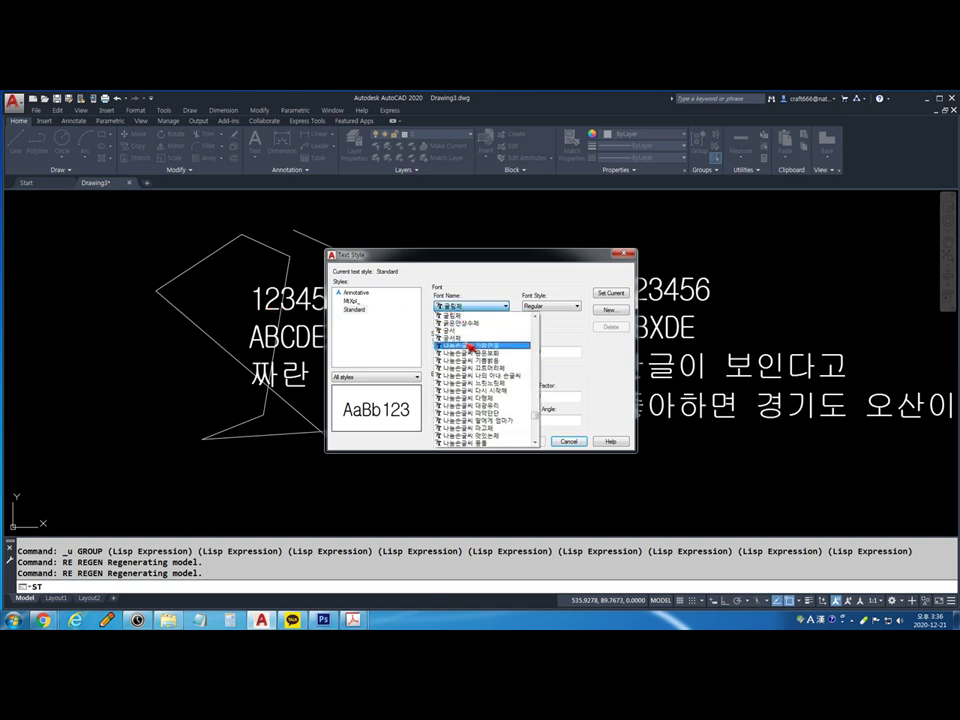
pyautogui.press('t')
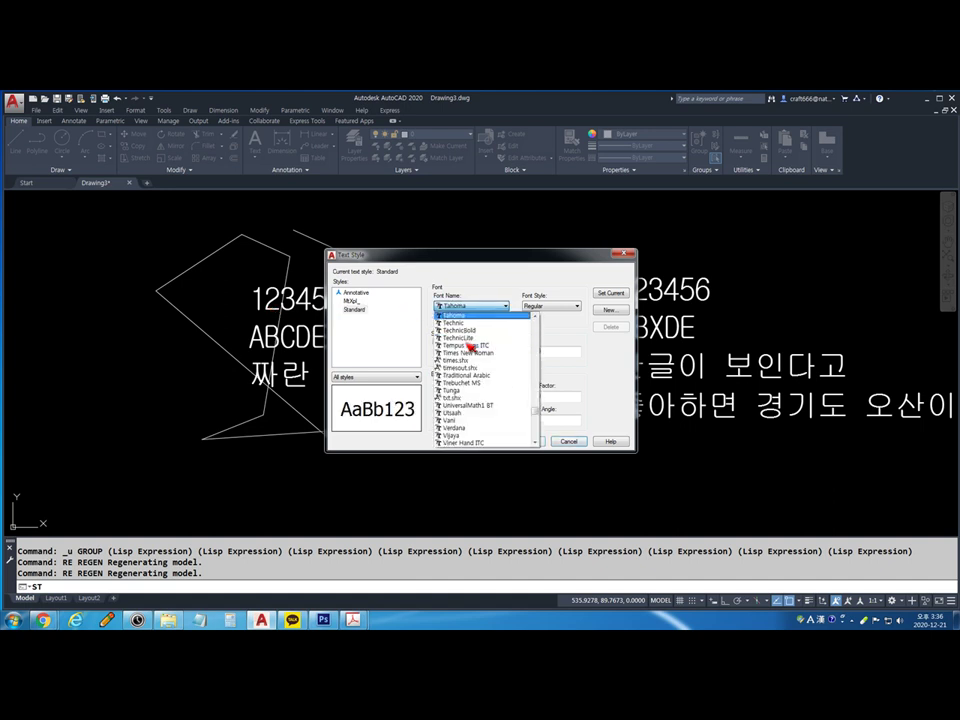
pyautogui.click(455, 398)
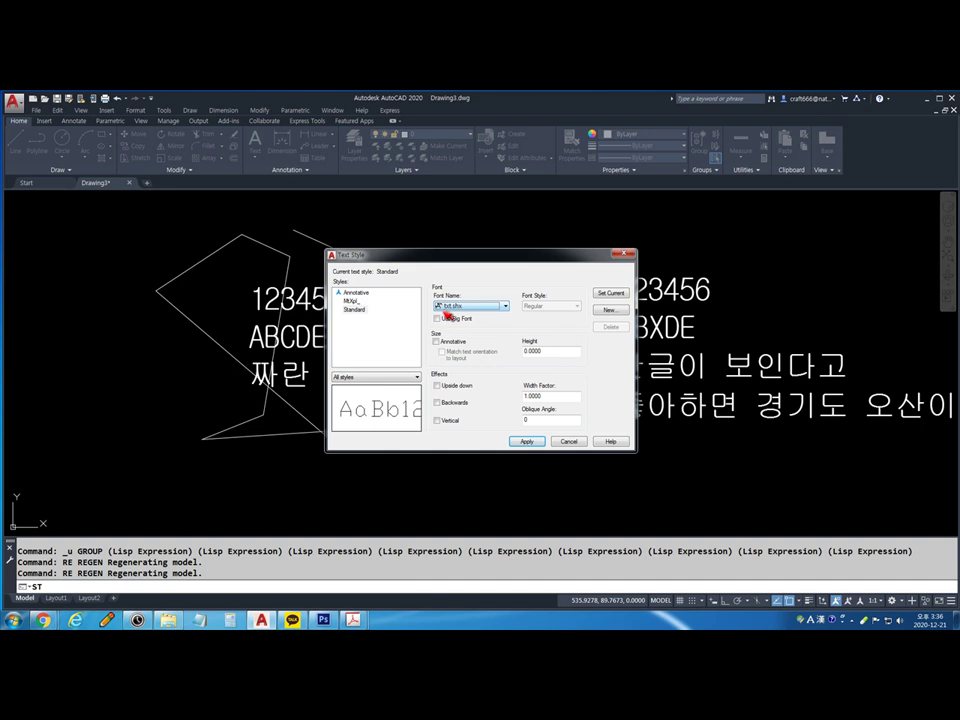
pyautogui.click(437, 319)
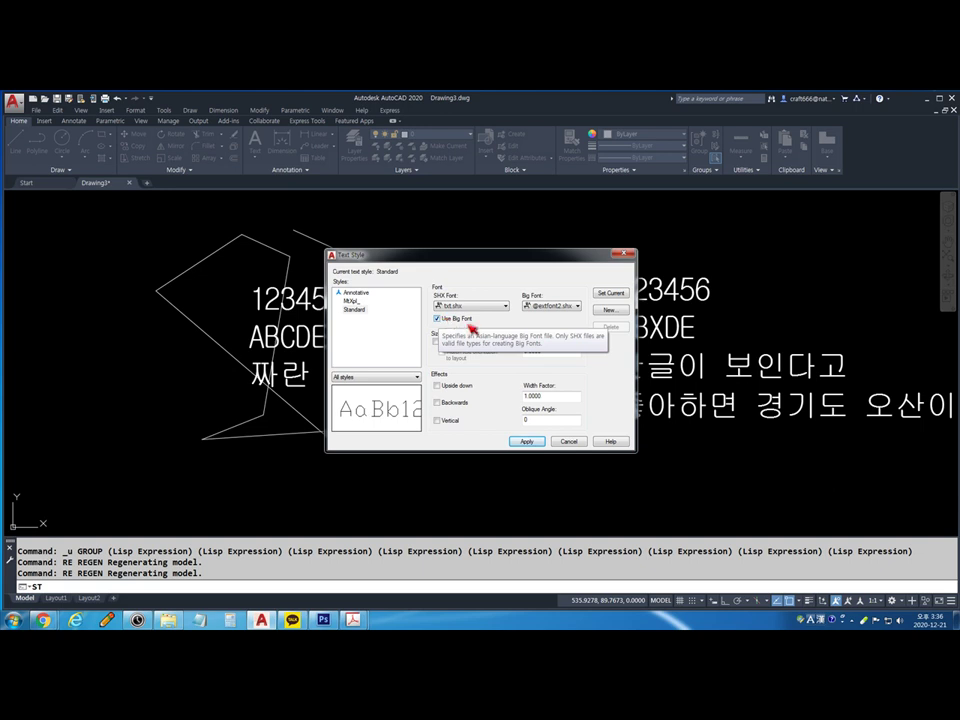
pyautogui.click(526, 441)
pyautogui.click(570, 443)
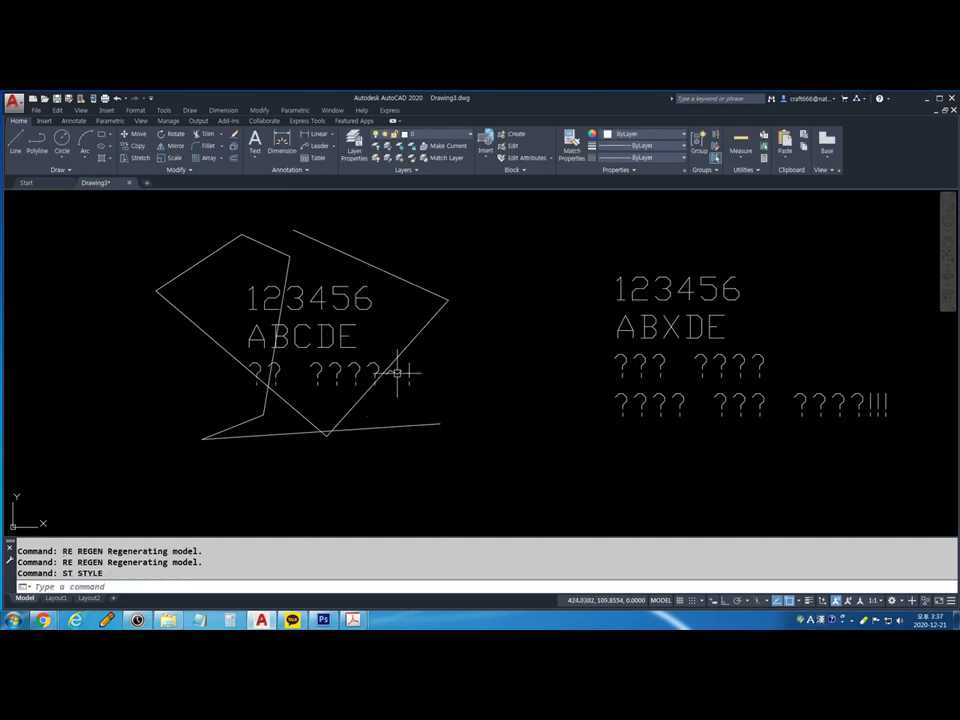
# Change the Standard text style's big font to whgtxt.shx and apply it
pyautogui.press('Return')
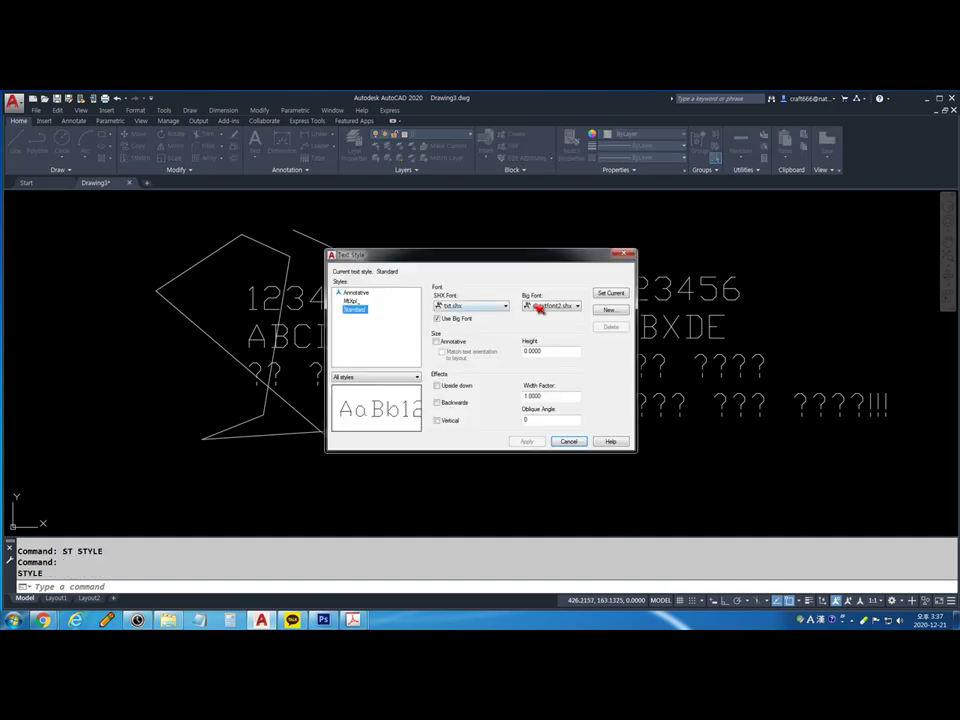
pyautogui.click(542, 305)
pyautogui.click(538, 313)
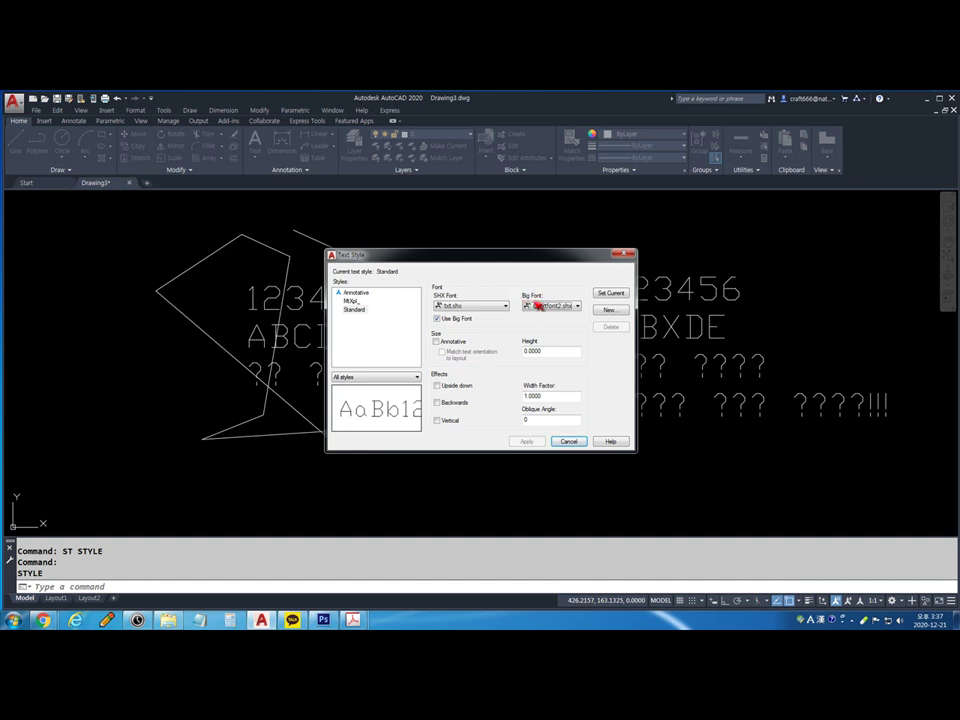
pyautogui.click(538, 305)
pyautogui.scroll(-3, 580, 330)
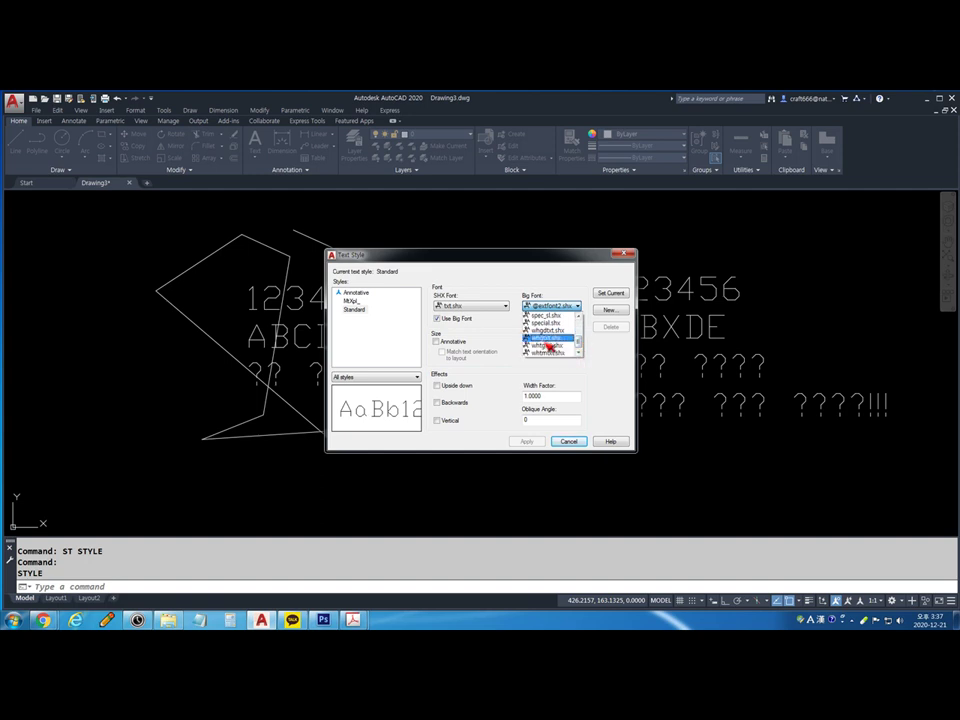
pyautogui.click(548, 343)
pyautogui.click(526, 441)
pyautogui.click(568, 441)
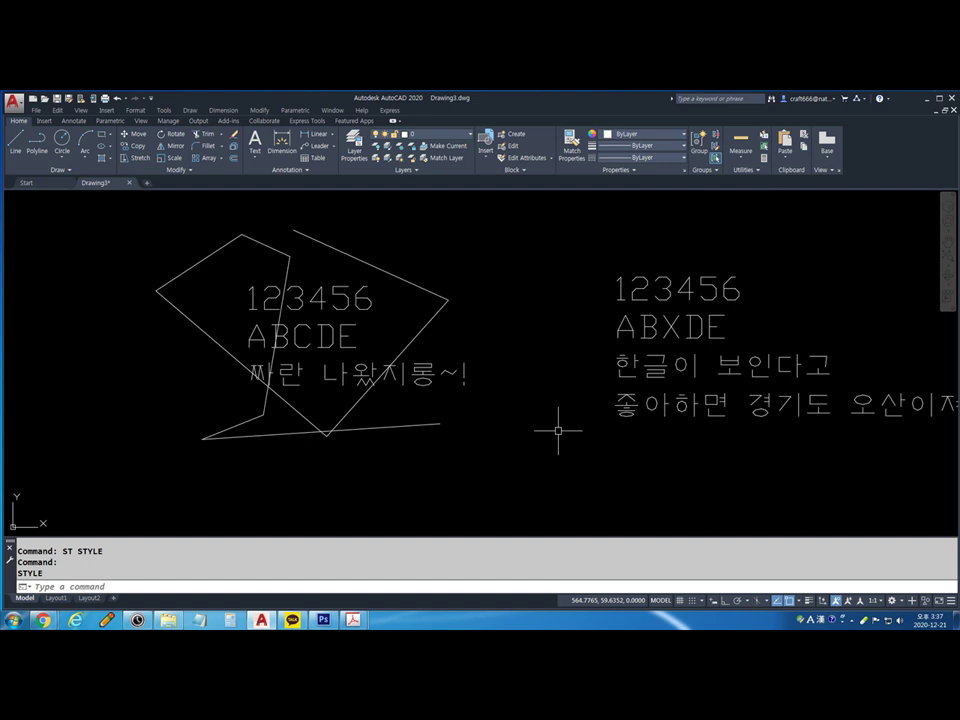
# Explode the left "123456" text, which uses the txt.shx font, into lines with the Express text Explode tool
pyautogui.scroll(6, 229, 392)
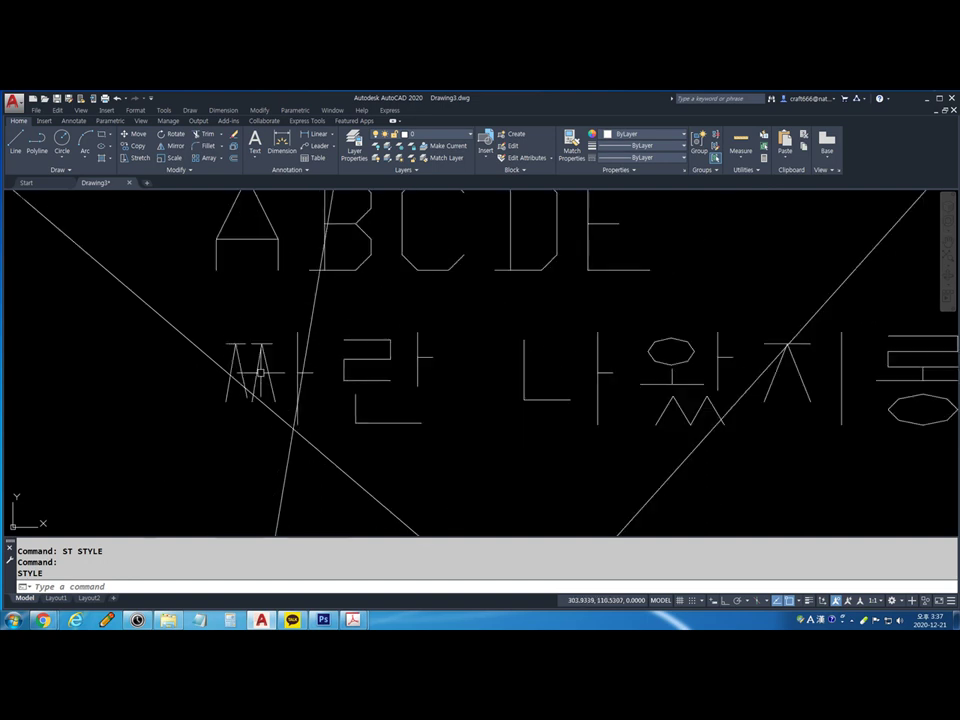
pyautogui.scroll(-6, 265, 415)
pyautogui.scroll(4, 305, 370)
pyautogui.scroll(-2, 321, 306)
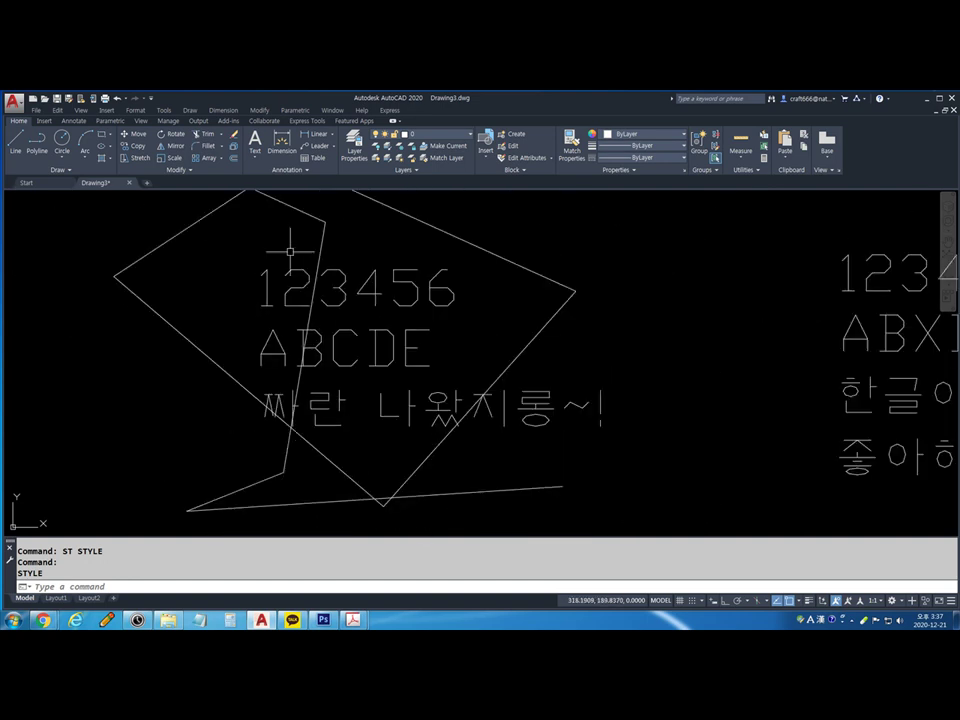
pyautogui.click(307, 120)
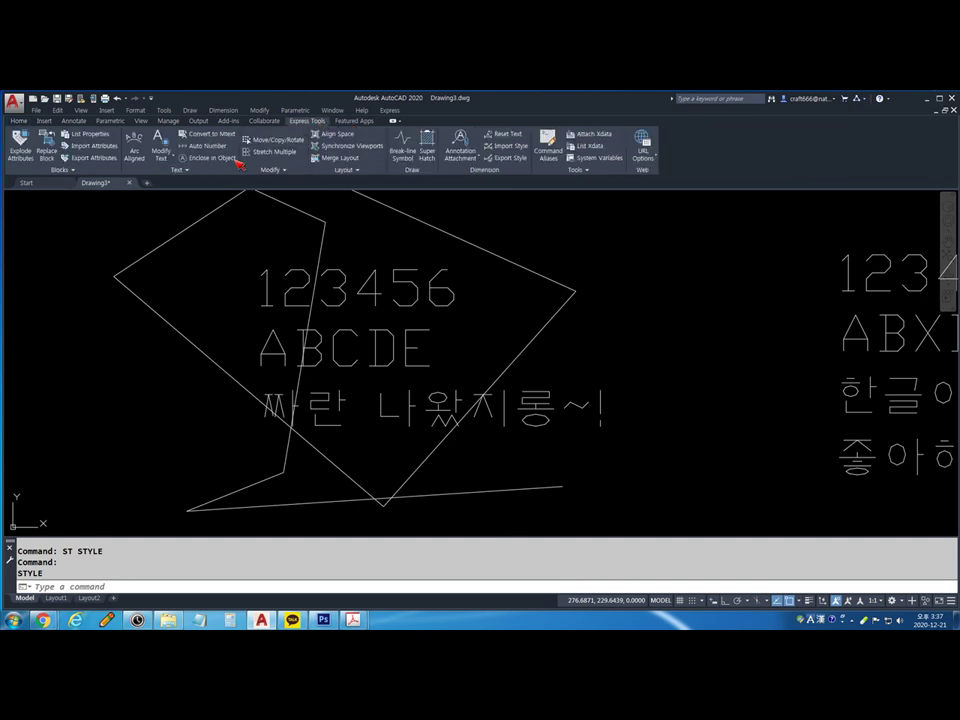
pyautogui.click(168, 158)
pyautogui.click(174, 175)
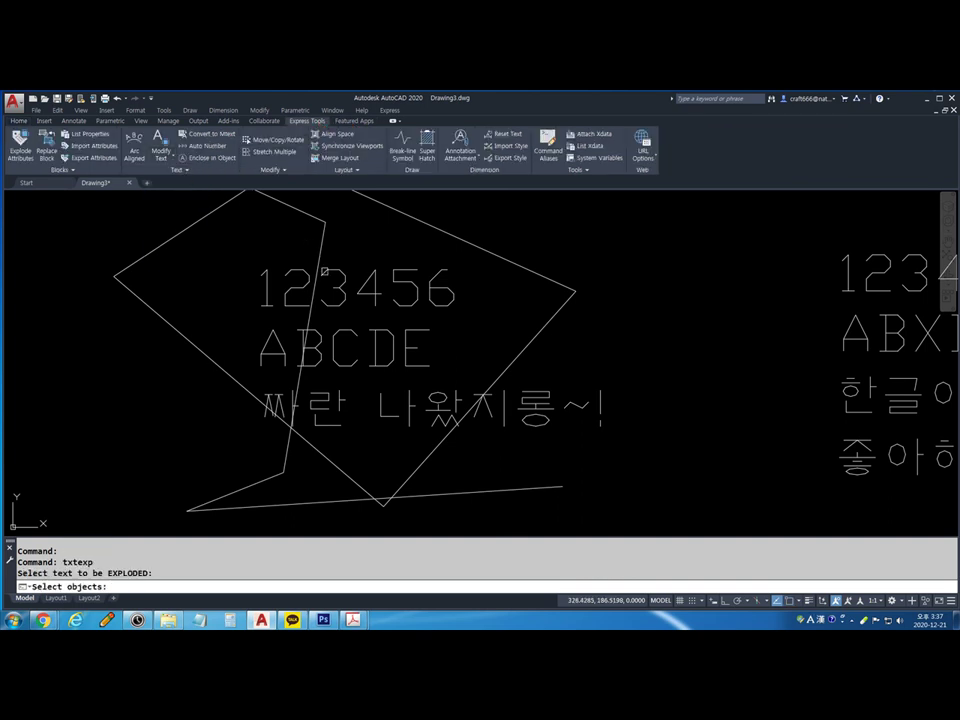
pyautogui.click(264, 287)
pyautogui.press('Return')
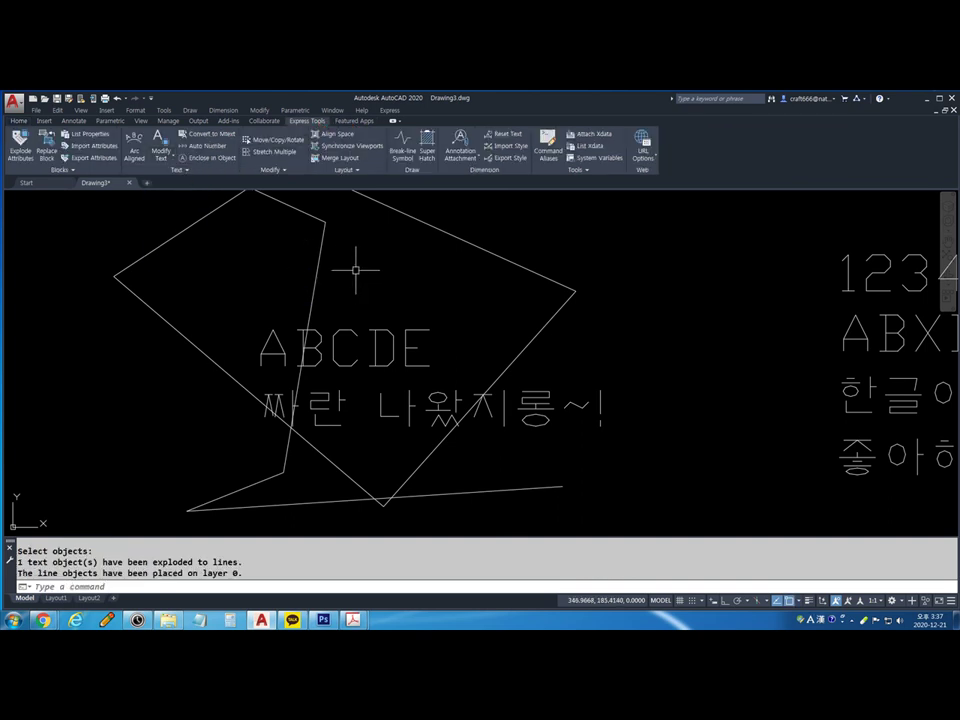
# Undo the explosion of the left "123456" text, select the restored text to check it, and clear the selection
pyautogui.click(261, 240)
pyautogui.click(333, 273)
pyautogui.hotkey('ctrl', 'z')
pyautogui.click(415, 298)
pyautogui.click(436, 320)
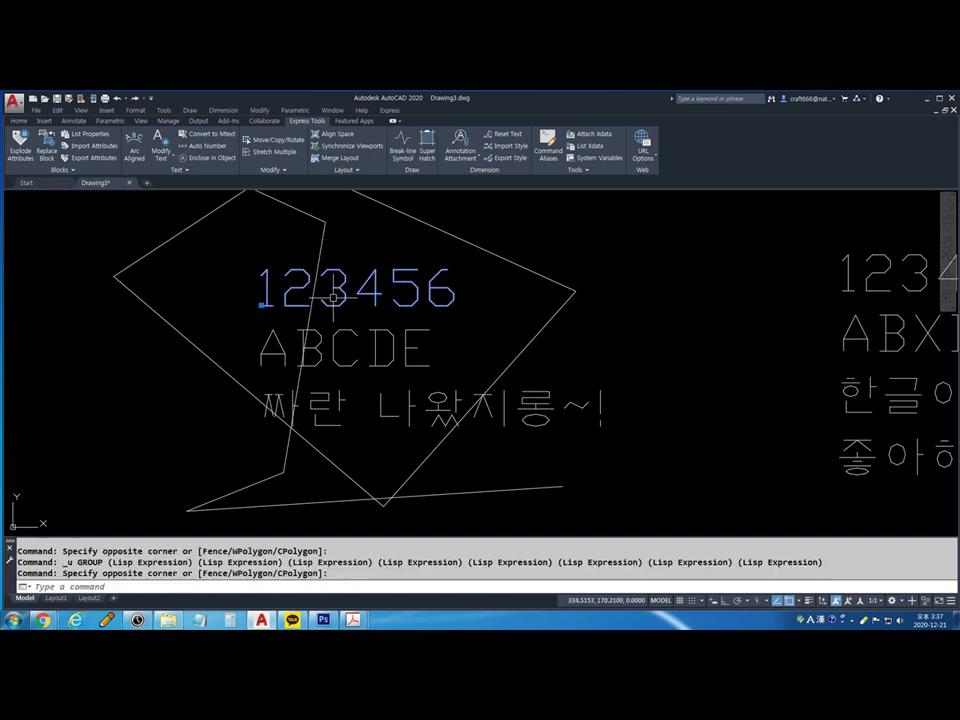
pyautogui.scroll(-3, 435, 330)
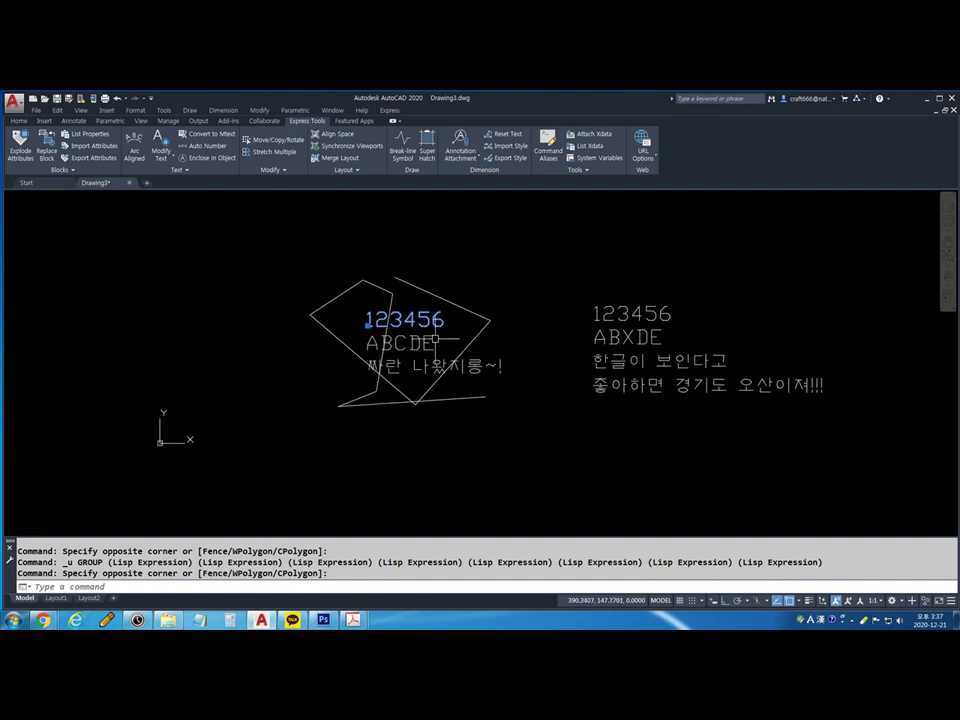
pyautogui.scroll(1, 391, 302)
pyautogui.scroll(2, 391, 302)
pyautogui.press('Escape')
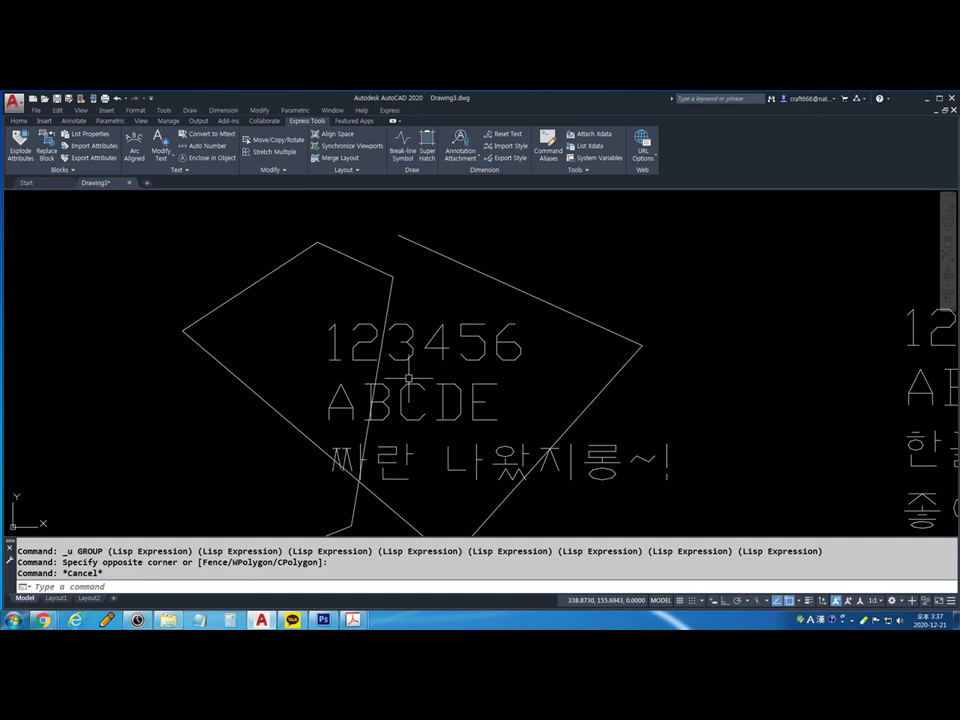
pyautogui.scroll(2, 396, 326)
pyautogui.scroll(-2, 460, 334)
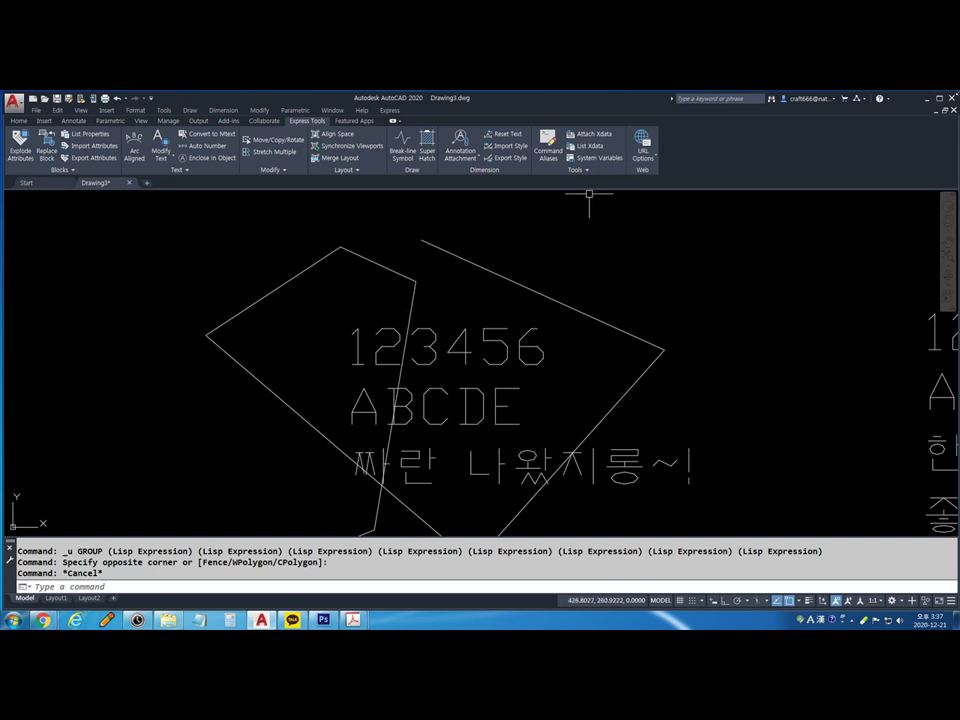
# Quit AutoCAD, restart it from the desktop and start a new drawing from scratch with metric settings
pyautogui.hotkey('ctrl', 'q')
pyautogui.click(492, 383)
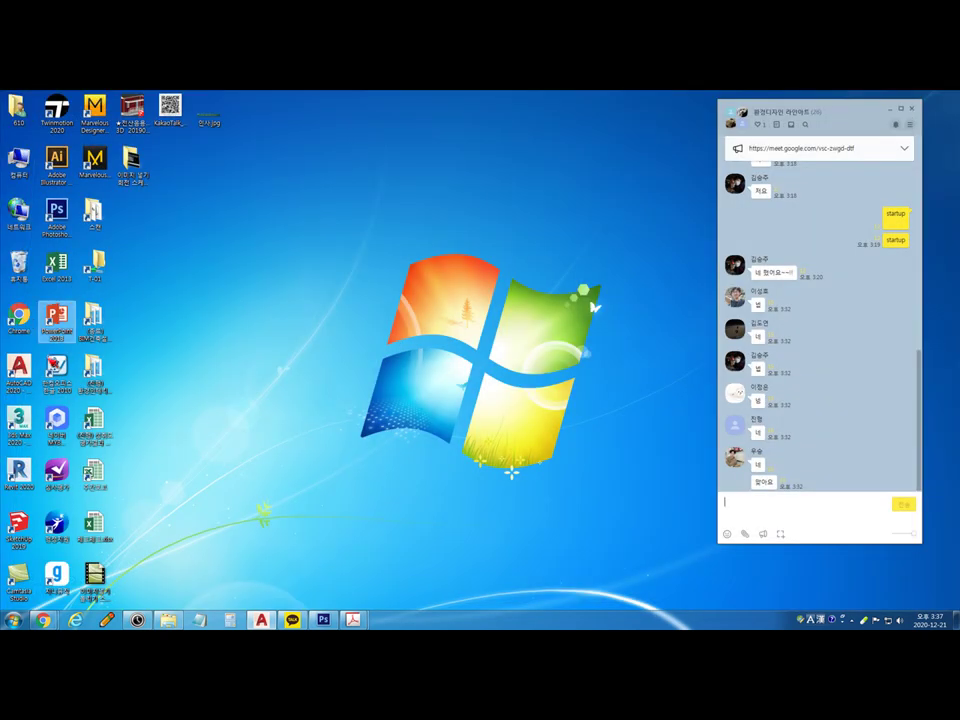
pyautogui.click(18, 372)
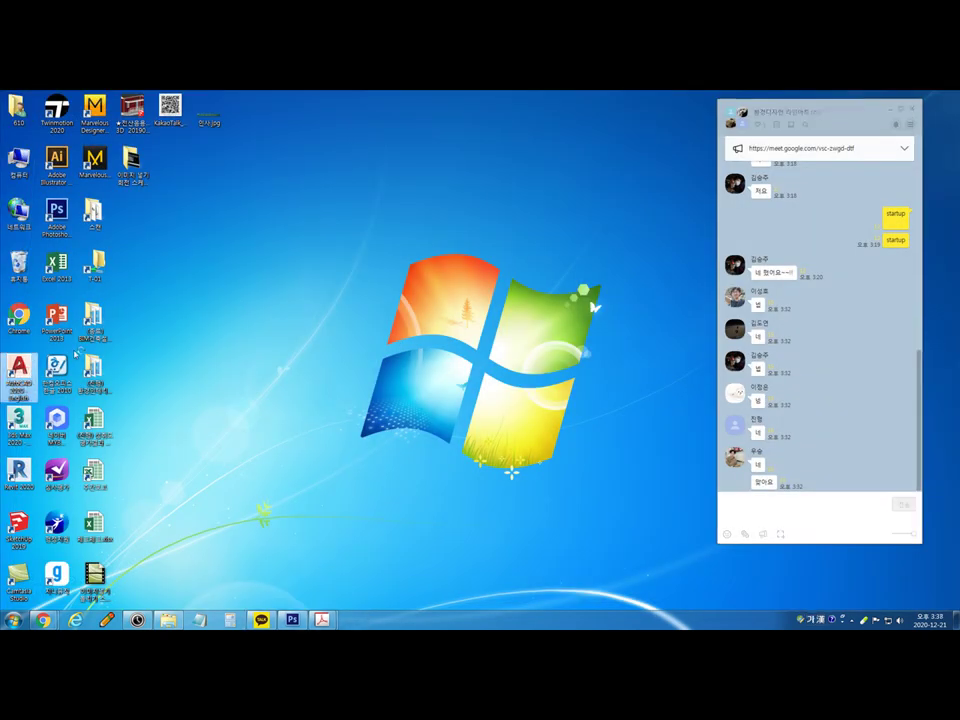
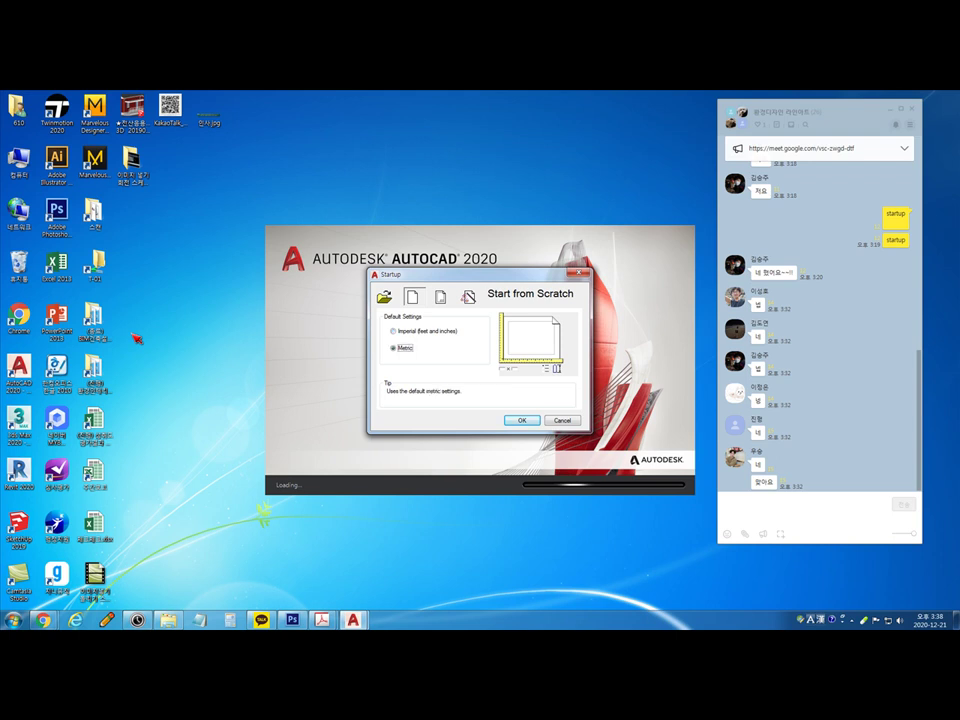
pyautogui.press('Return')
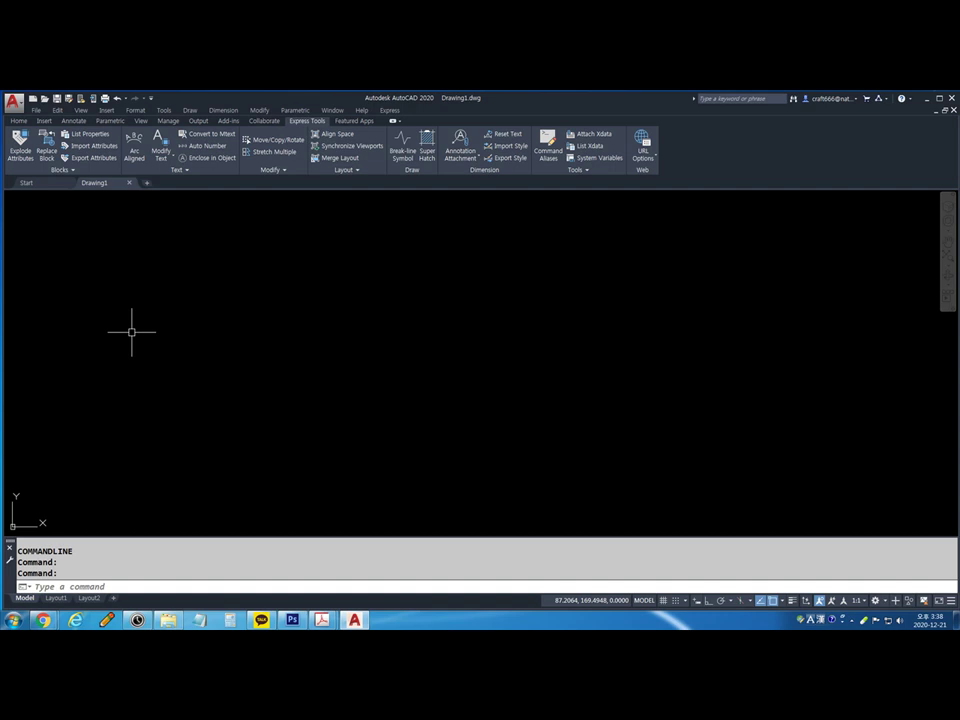
# Create single-line text 20 high with 0 rotation in three lines: "12345", five Korean characters and "BSD"
pyautogui.write('dt')
pyautogui.press('Return')
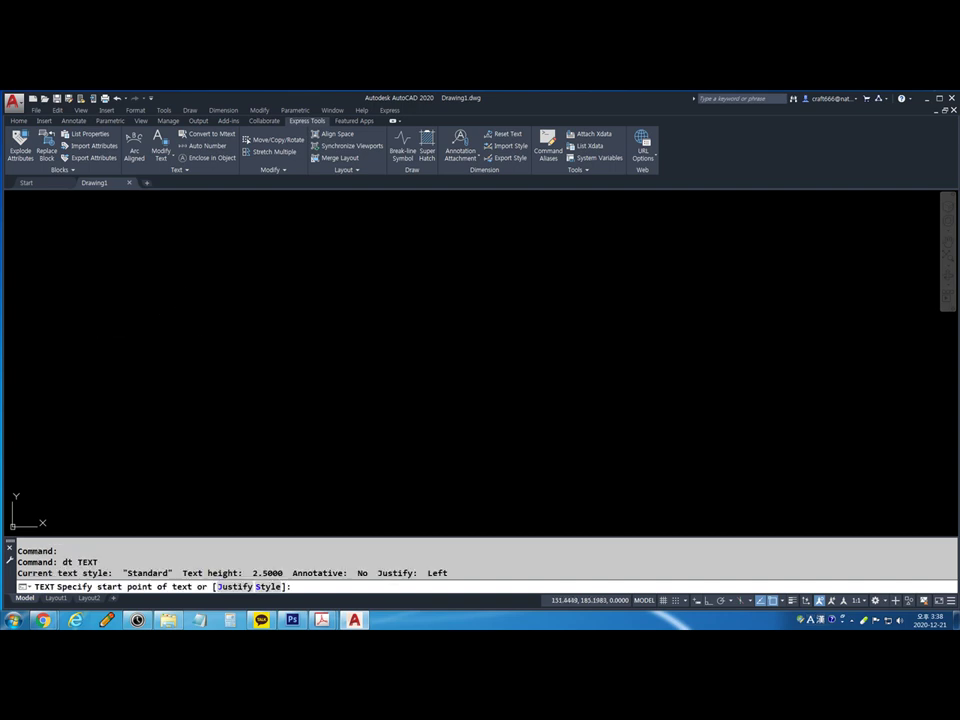
pyautogui.click(233, 310)
pyautogui.write('20')
pyautogui.press('Return')
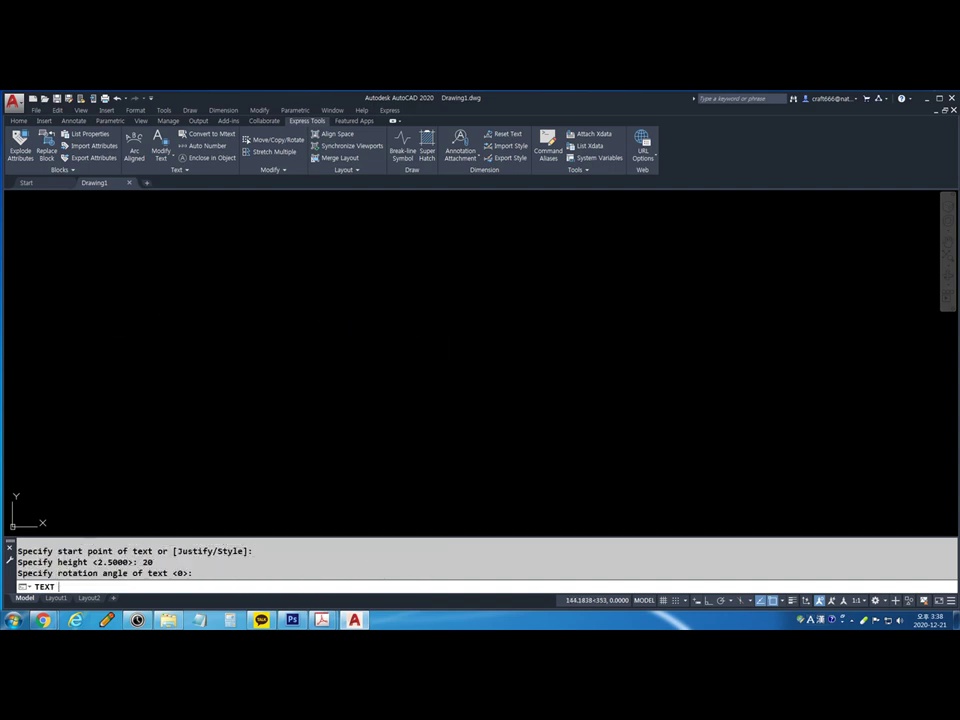
pyautogui.press('Return')
pyautogui.write('12345')
pyautogui.press('Return')
pyautogui.press('Hangul')
pyautogui.write('?????')
pyautogui.press('Return')
pyautogui.press('Hangul')
pyautogui.write('BSD')
pyautogui.press('Escape')
pyautogui.press('Escape')
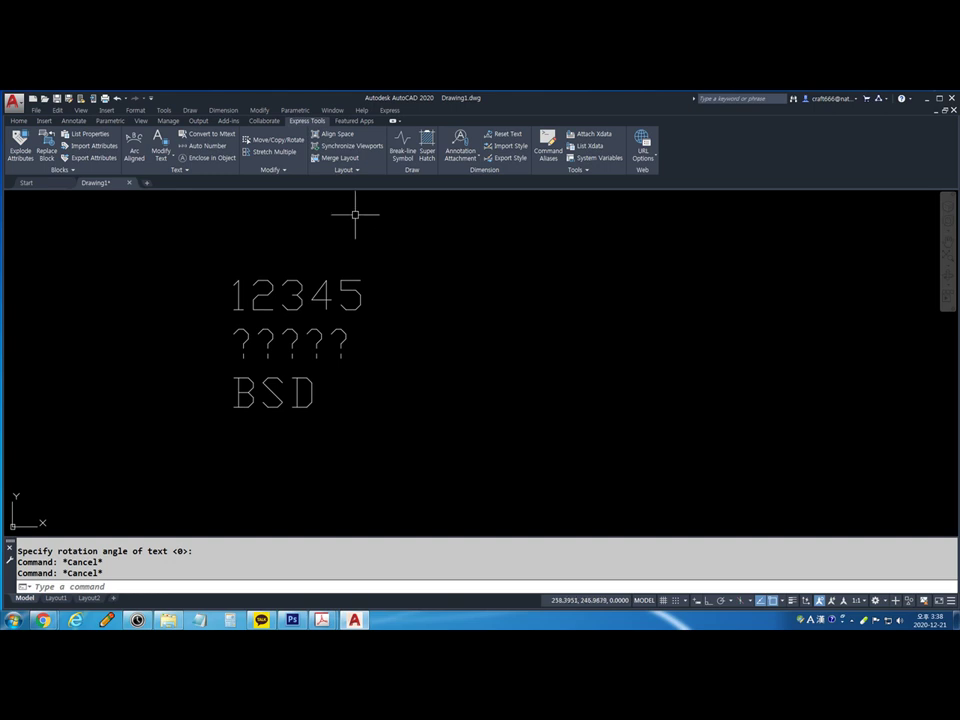
# Explode the "12345" text into lines with the Express text Explode tool
pyautogui.click(180, 170)
pyautogui.click(170, 160)
pyautogui.click(175, 174)
pyautogui.click(311, 270)
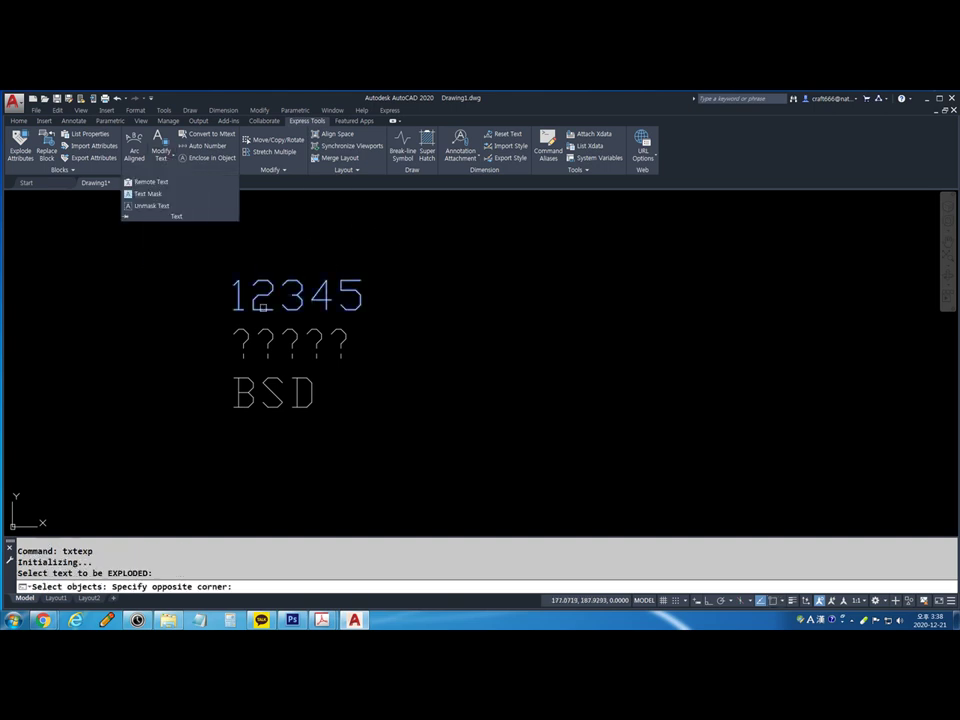
pyautogui.click(245, 305)
pyautogui.press('Return')
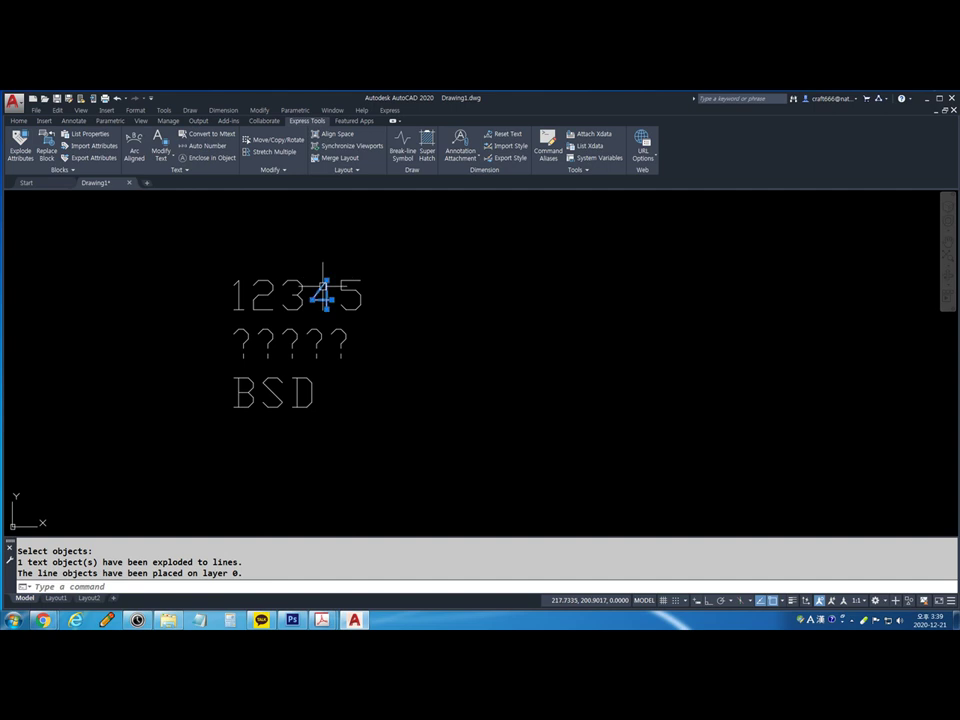
# Select parts of the exploded digits 4, 3, 2 and 1 in turn to examine how their lines are built
pyautogui.click(322, 283)
pyautogui.scroll(3, 316, 281)
pyautogui.scroll(3, 262, 290)
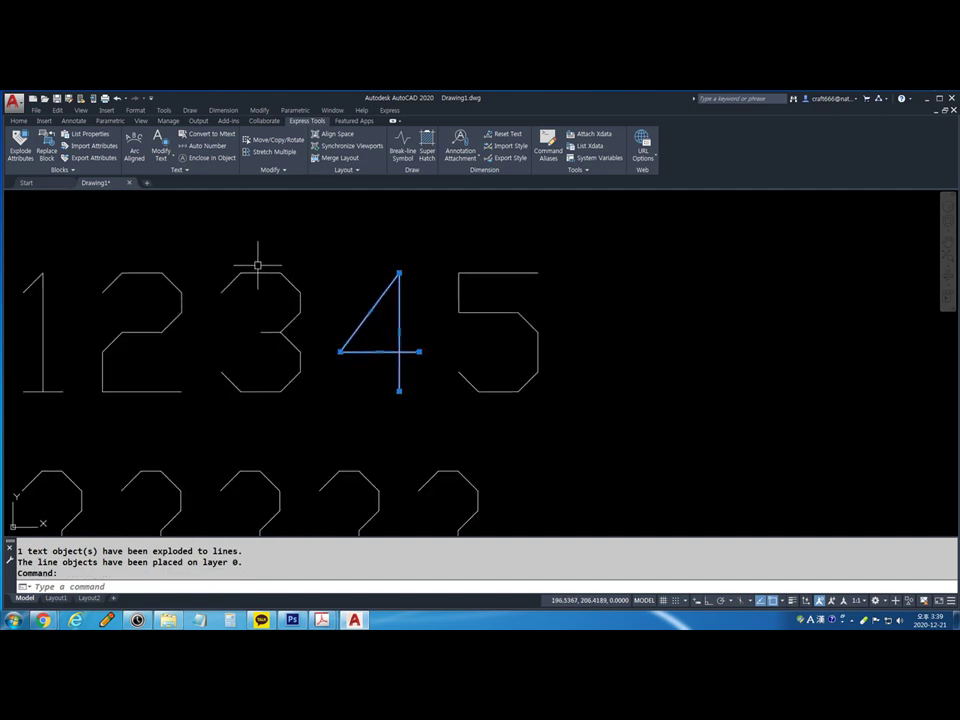
pyautogui.press('Escape')
pyautogui.click(259, 270)
pyautogui.press('Escape')
pyautogui.click(230, 382)
pyautogui.press('Escape')
pyautogui.click(152, 391)
pyautogui.moveTo(146, 340); pyautogui.dragTo(369, 332, button='middle')
pyautogui.click(233, 324)
pyautogui.click(208, 332)
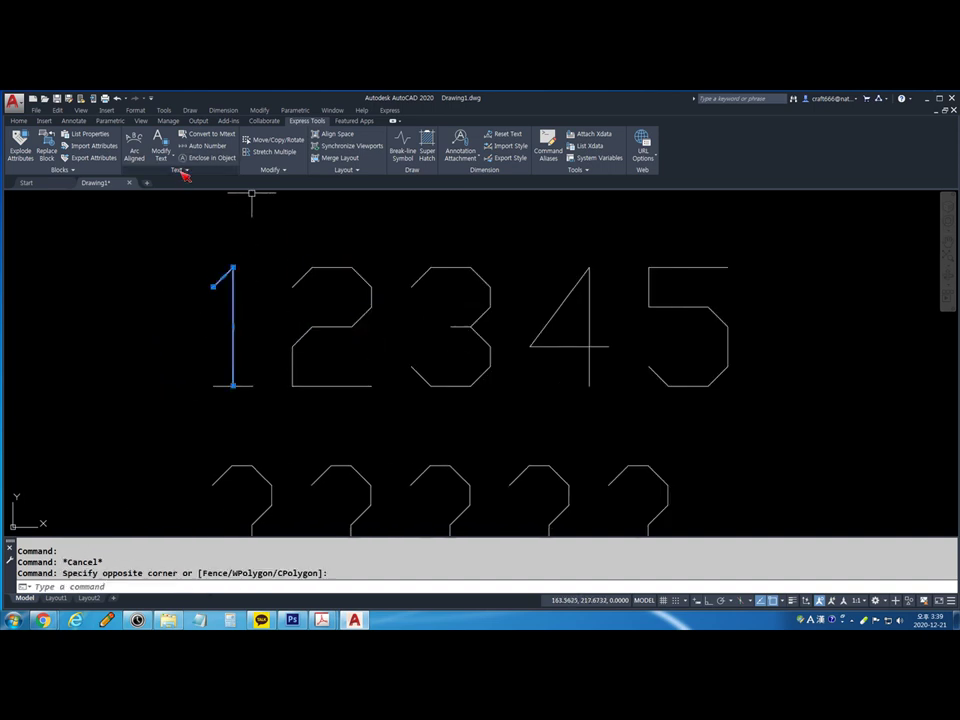
pyautogui.press('Escape')
# Check the Standard style's font in the text style settings and close them without changes
pyautogui.moveTo(617, 369); pyautogui.dragTo(238, 368, button='middle')
pyautogui.write('st')
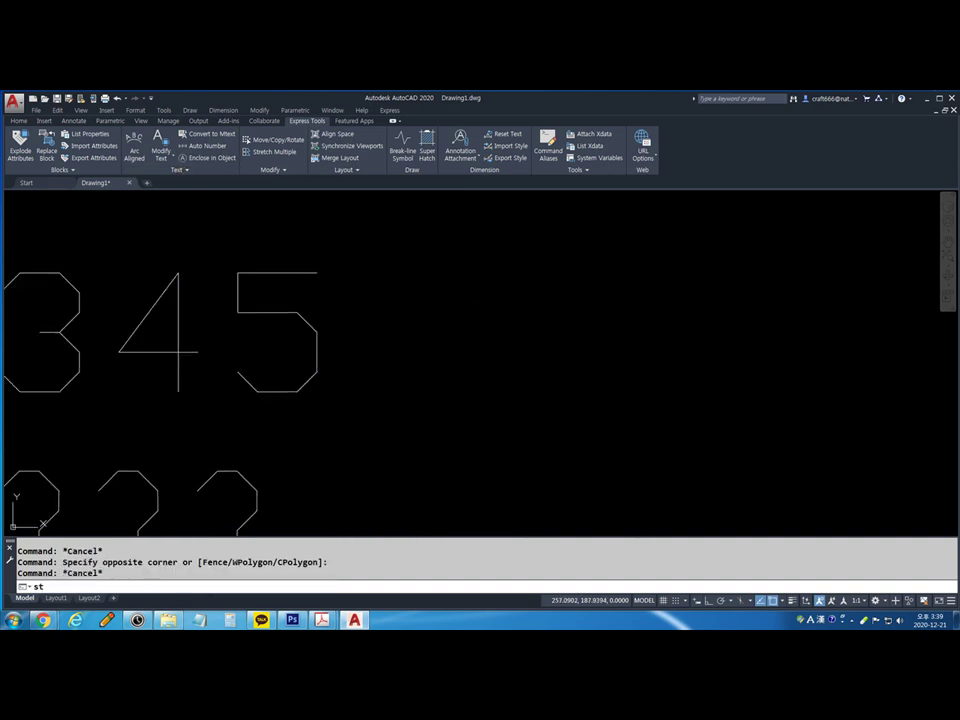
pyautogui.press('Return')
pyautogui.press('Escape')
pyautogui.press('Return')
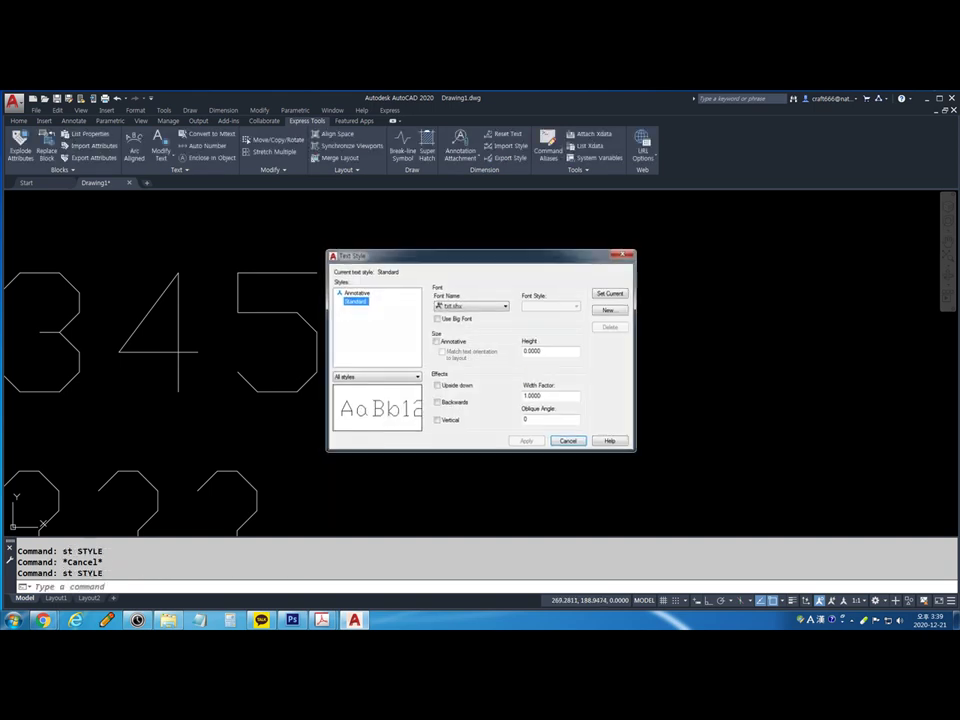
pyautogui.press('Escape')
# Create the single-line text "문자깨기" 20 high with 0 rotation beside the exploded "12345" digits
pyautogui.write('dt')
pyautogui.press('Return')
pyautogui.click(456, 351)
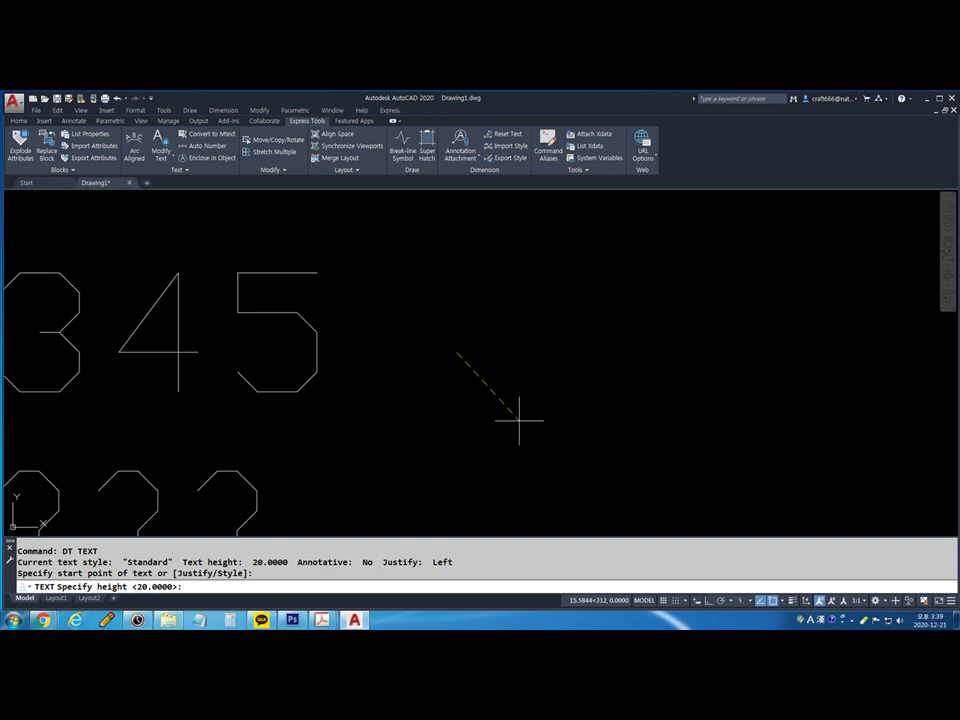
pyautogui.press('Return')
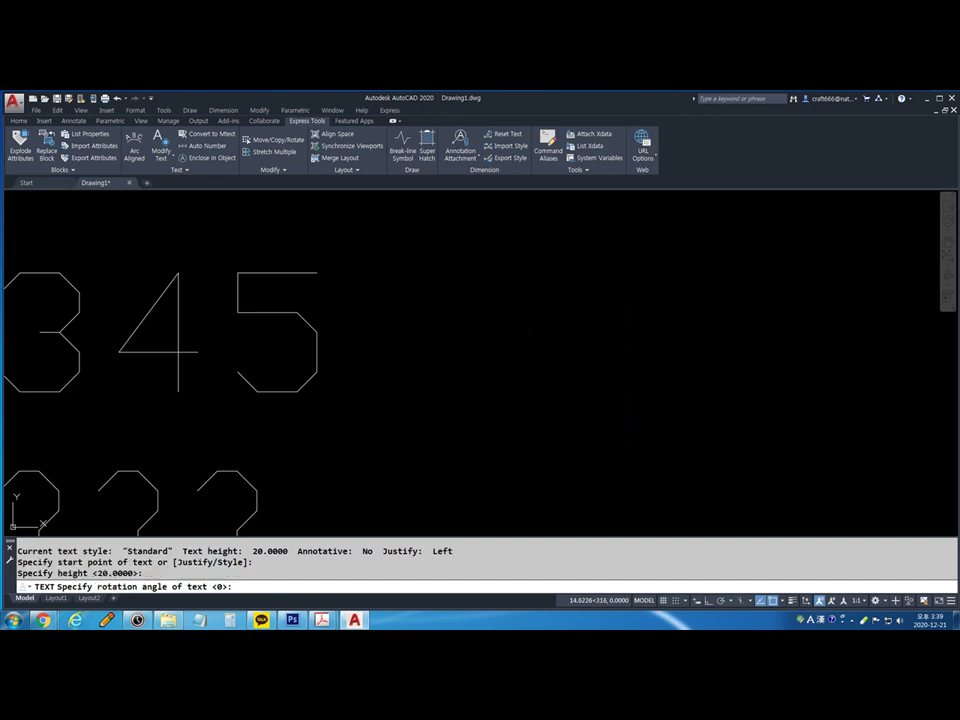
pyautogui.press('Return')
pyautogui.press('Hangul')
pyautogui.write('??')
pyautogui.press('Return')
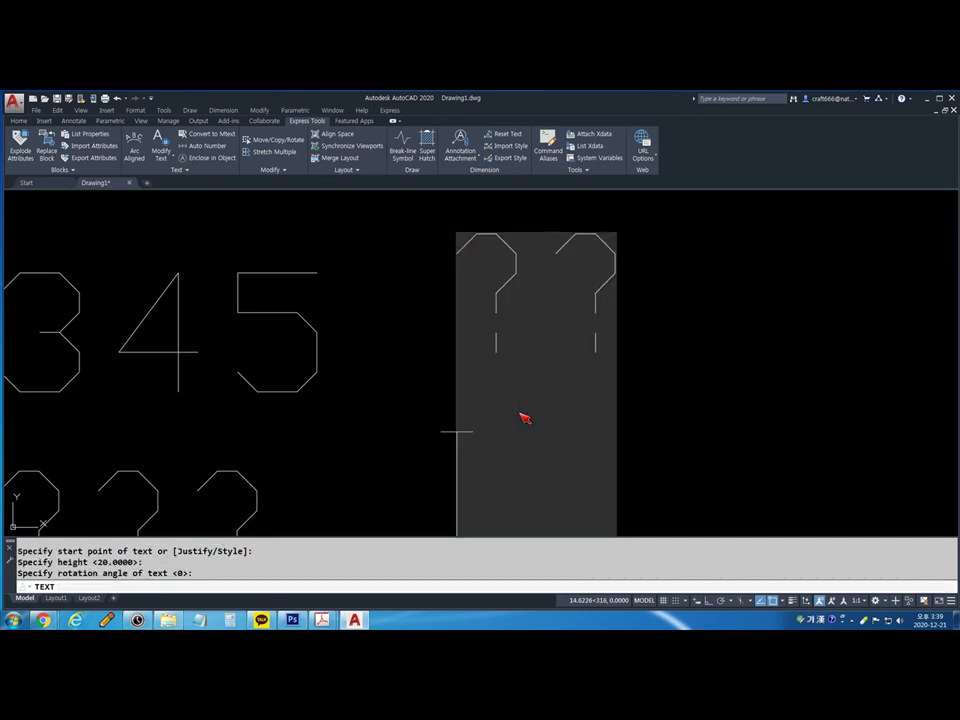
pyautogui.press('BackSpace')
pyautogui.press('BackSpace')
pyautogui.press('BackSpace')
pyautogui.write('????')
pyautogui.press('Escape')
pyautogui.write('srt')
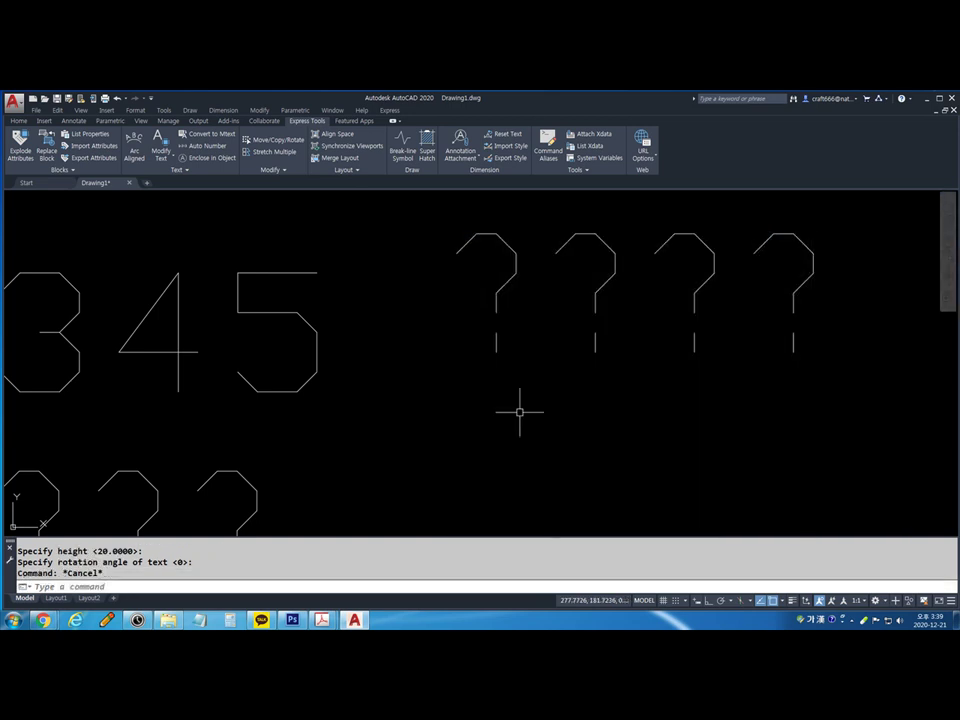
pyautogui.press('Escape')
pyautogui.press('Escape')
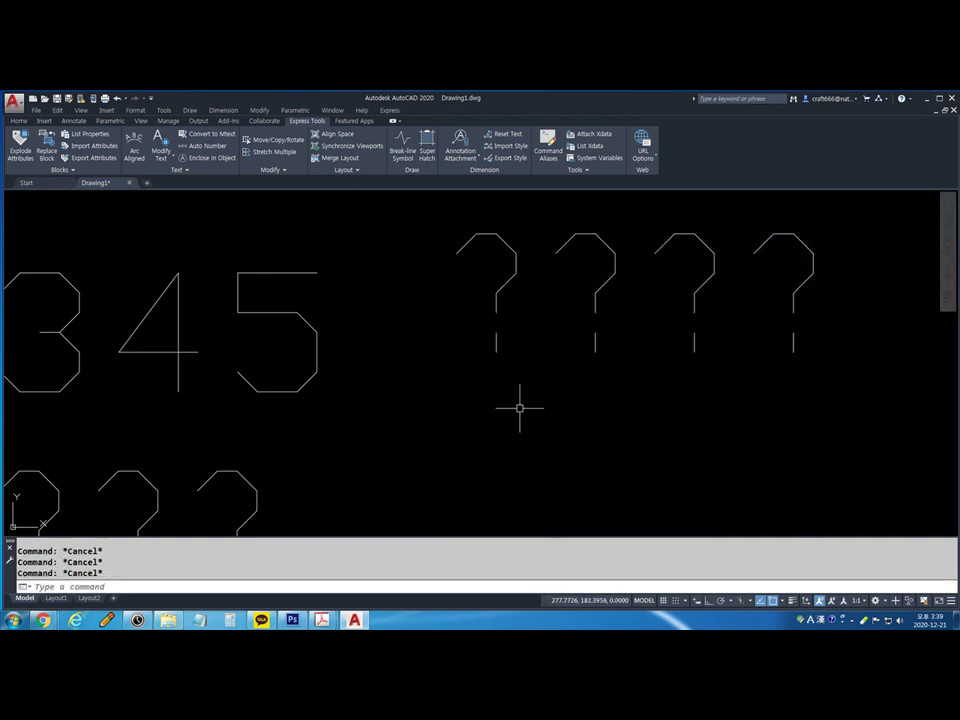
# Set the Standard text style's font to 나눔손글씨 다행체 and apply it
pyautogui.write('st')
pyautogui.press('Return')
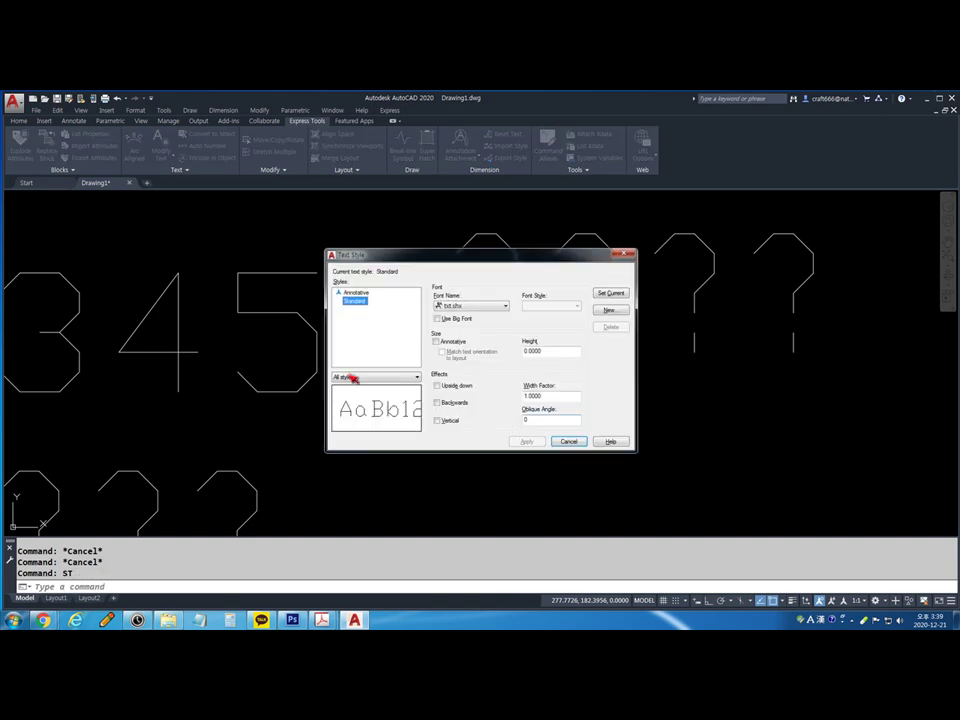
pyautogui.click(478, 305)
pyautogui.scroll(-10, 495, 420)
pyautogui.click(489, 418)
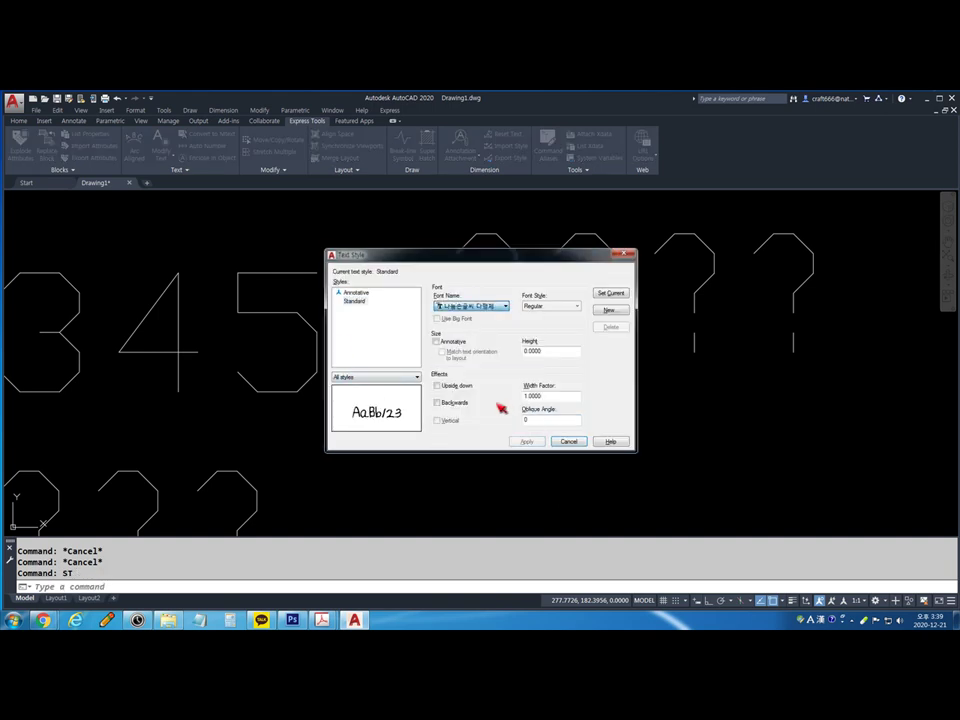
pyautogui.click(524, 441)
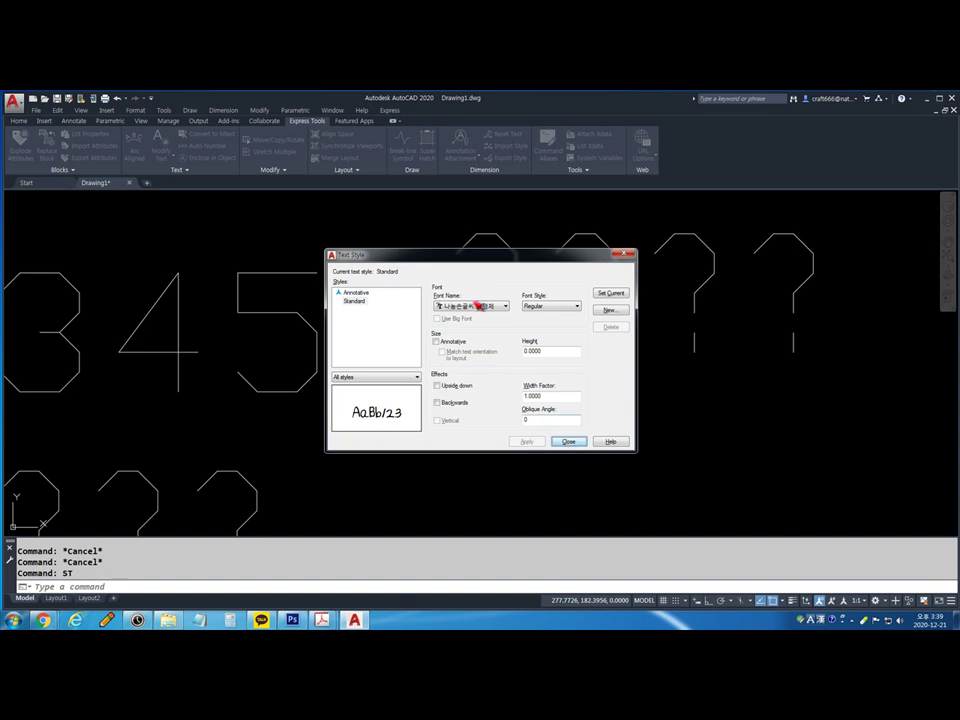
pyautogui.click(568, 441)
# Explode the "문자깨기" text into lines with the Express text Explode tool
pyautogui.scroll(-5, 450, 390)
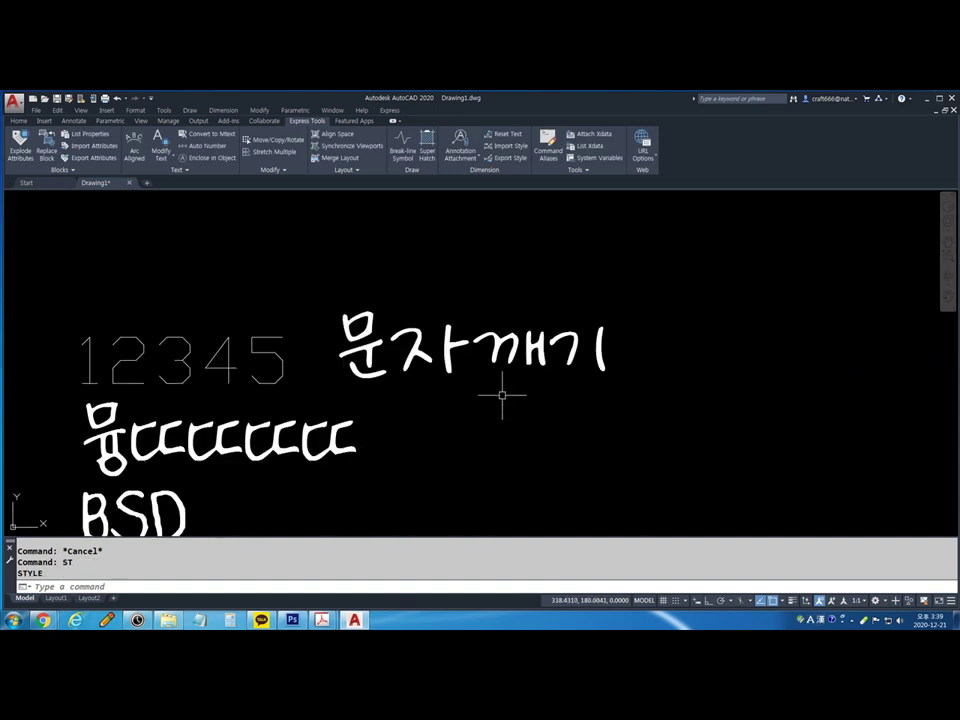
pyautogui.click(161, 157)
pyautogui.click(175, 174)
pyautogui.click(620, 290)
pyautogui.click(341, 394)
pyautogui.press('Return')
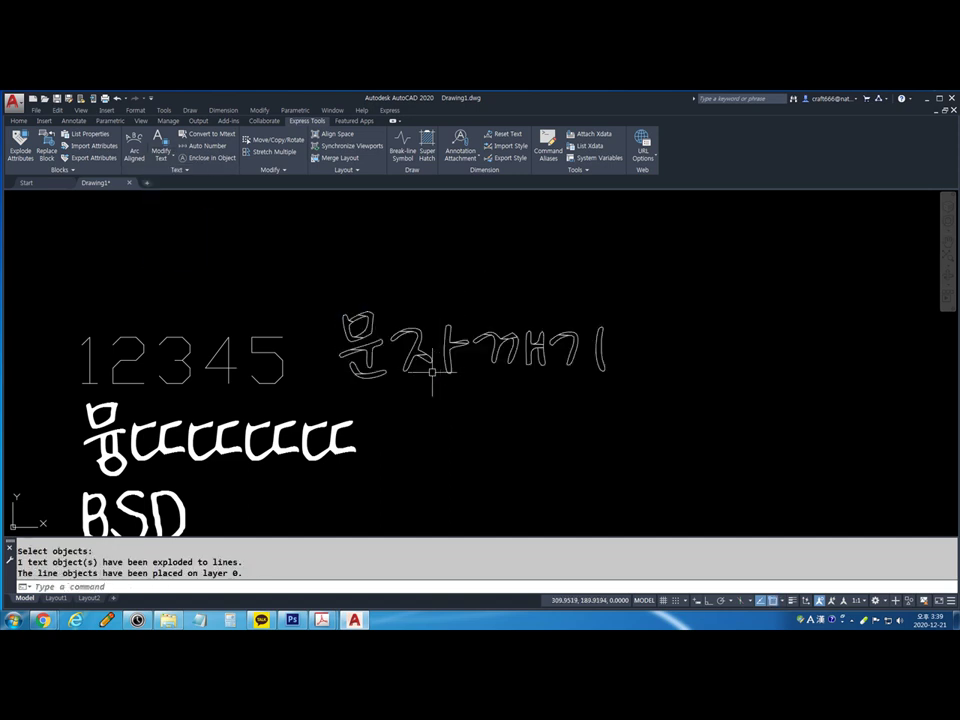
# Select outline pieces of the exploded character 문 to examine how its lines are built
pyautogui.scroll(6, 330, 337)
pyautogui.click(410, 348)
pyautogui.click(460, 336)
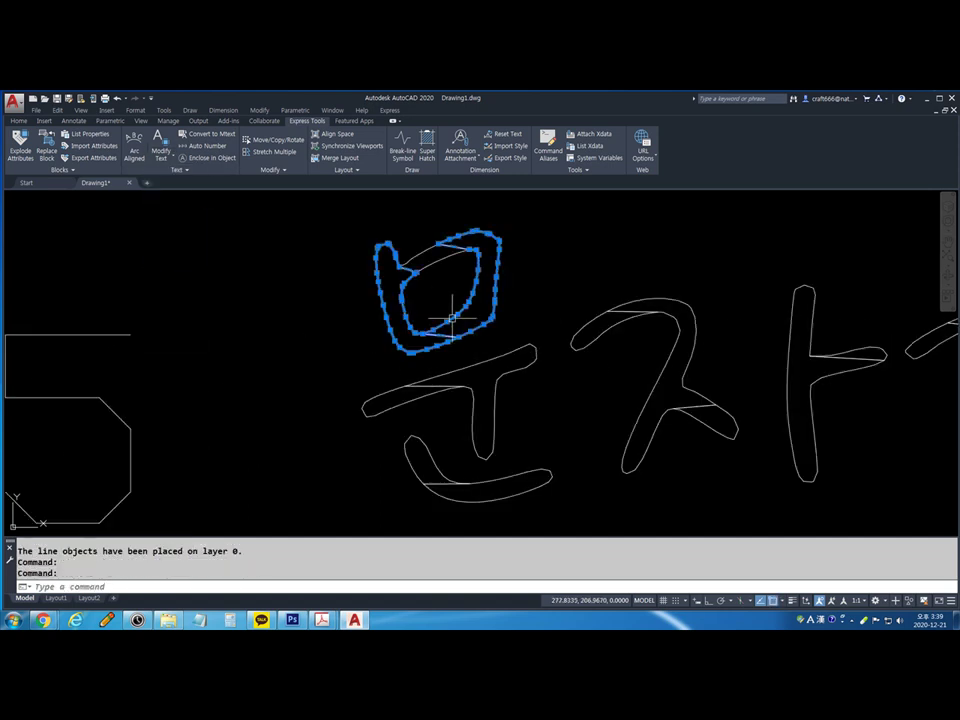
pyautogui.click(470, 364)
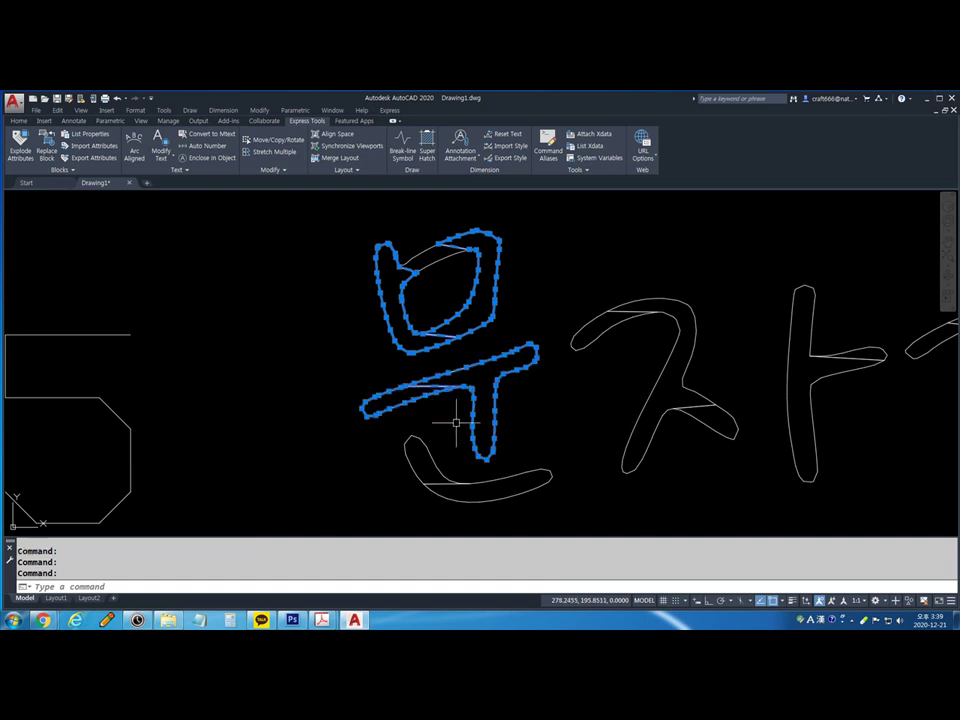
# Erase all the remaining text and exploded outlines from the drawing
pyautogui.scroll(-8, 457, 423)
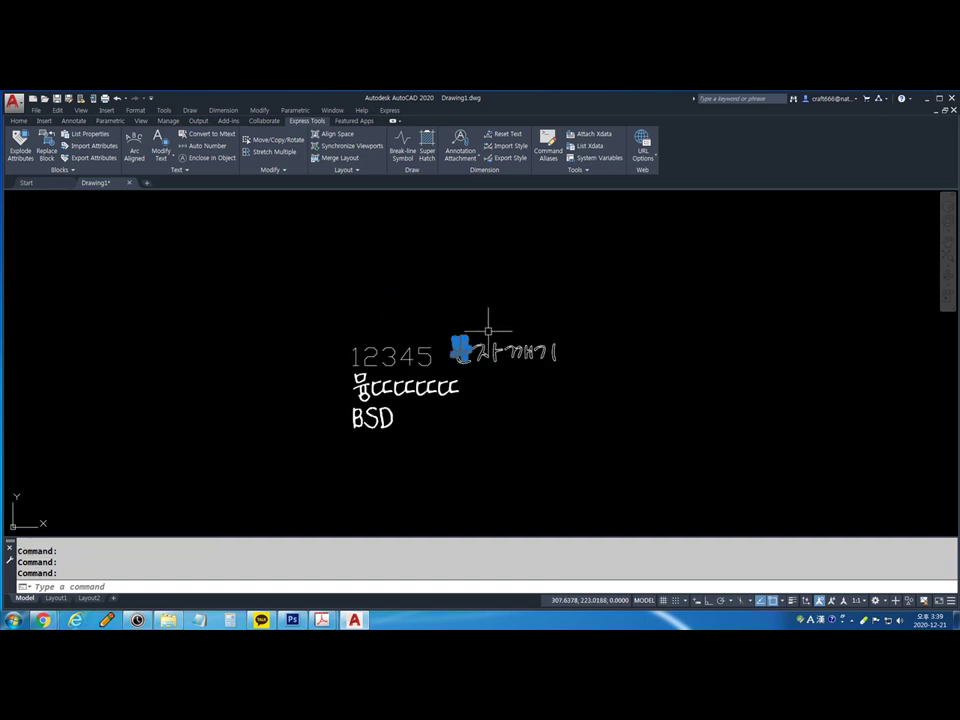
pyautogui.click(556, 328)
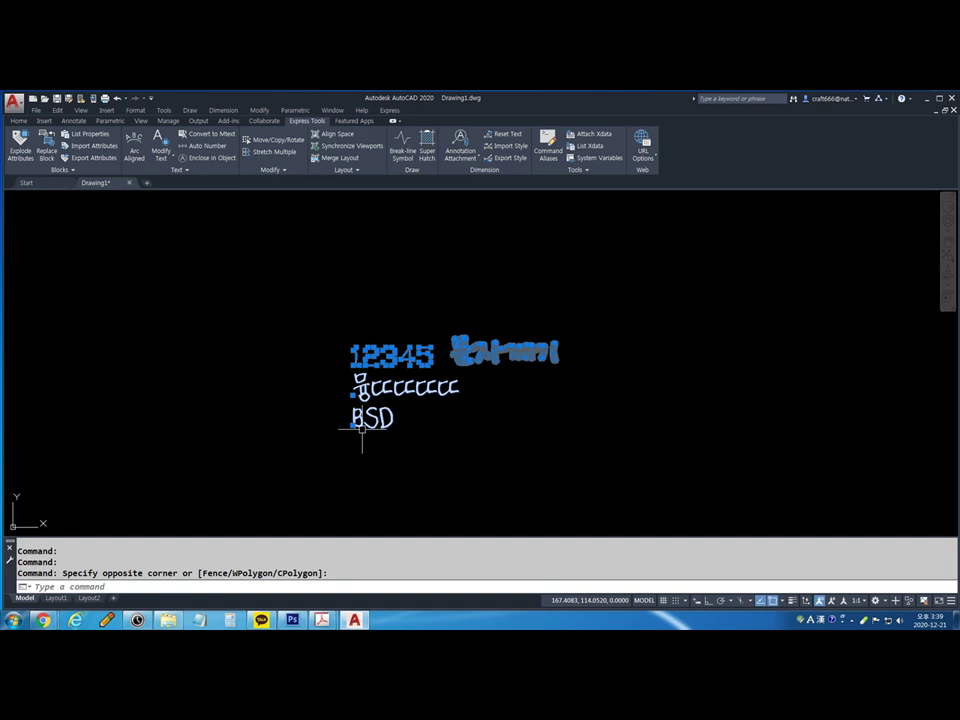
pyautogui.press('Delete')
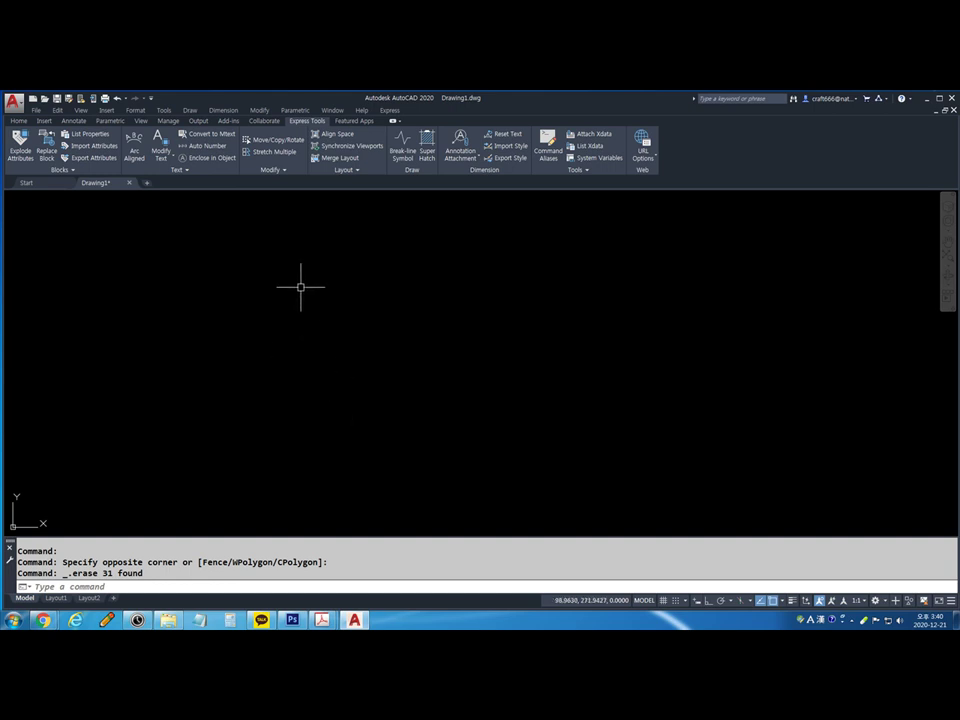
# Create single-line text 20 high with 0 rotation in four lines: 10, 100, 1000 and 10000
pyautogui.write('dt')
pyautogui.press('Return')
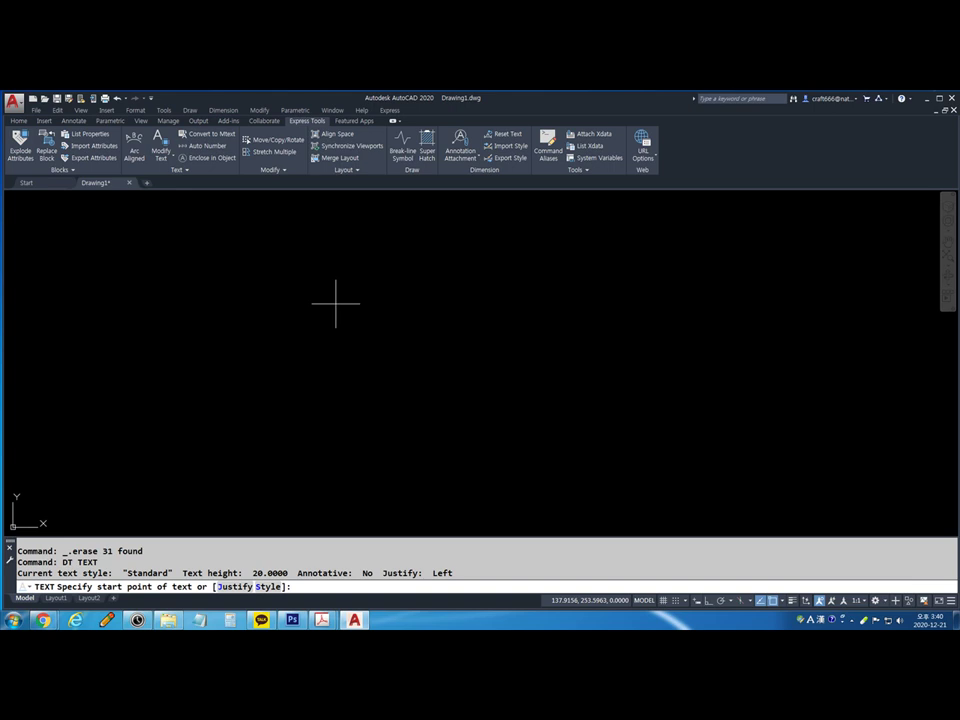
pyautogui.click(355, 272)
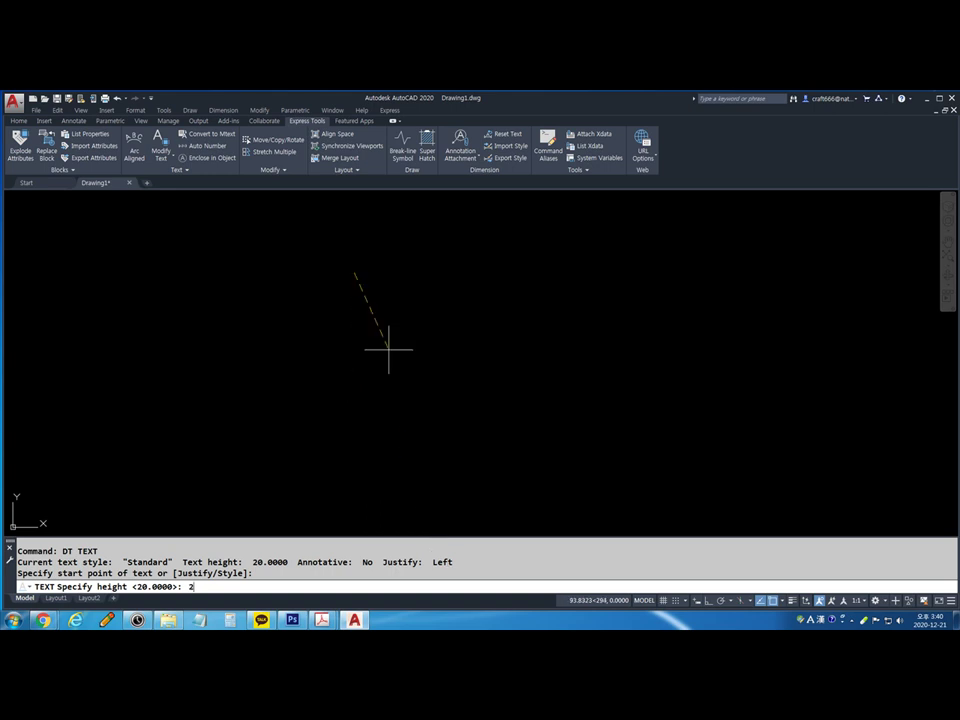
pyautogui.write('20')
pyautogui.press('Return')
pyautogui.write('0')
pyautogui.press('Return')
pyautogui.write('/O')
pyautogui.press('Return')
pyautogui.write('/')
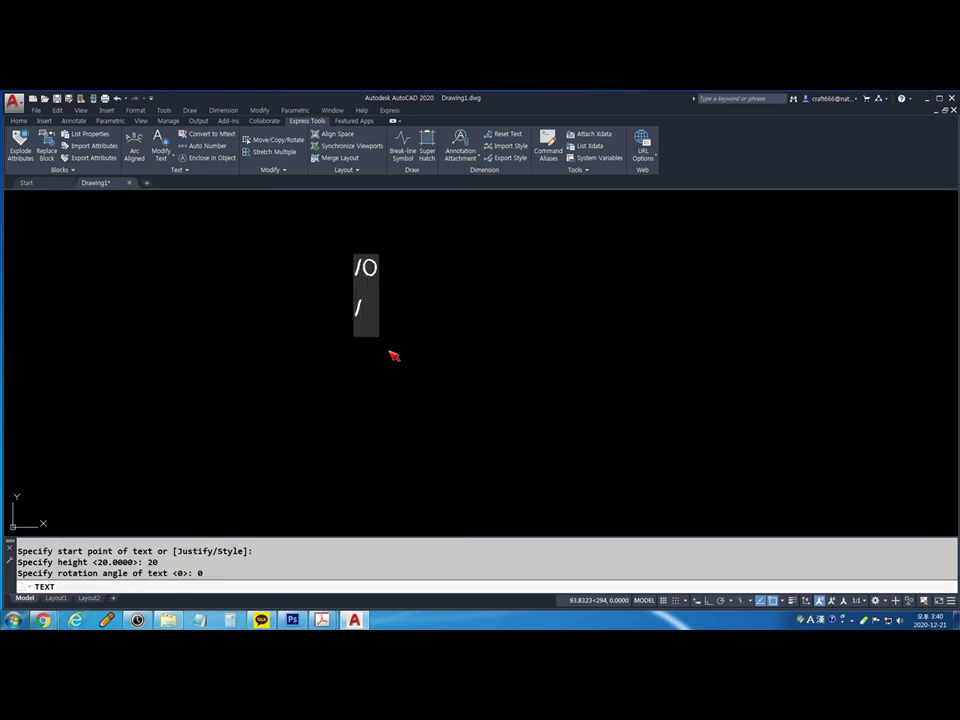
pyautogui.write('00')
pyautogui.press('Return')
pyautogui.write('/000')
pyautogui.press('Return')
pyautogui.write('/0000')
pyautogui.press('Return')
pyautogui.press('Return')
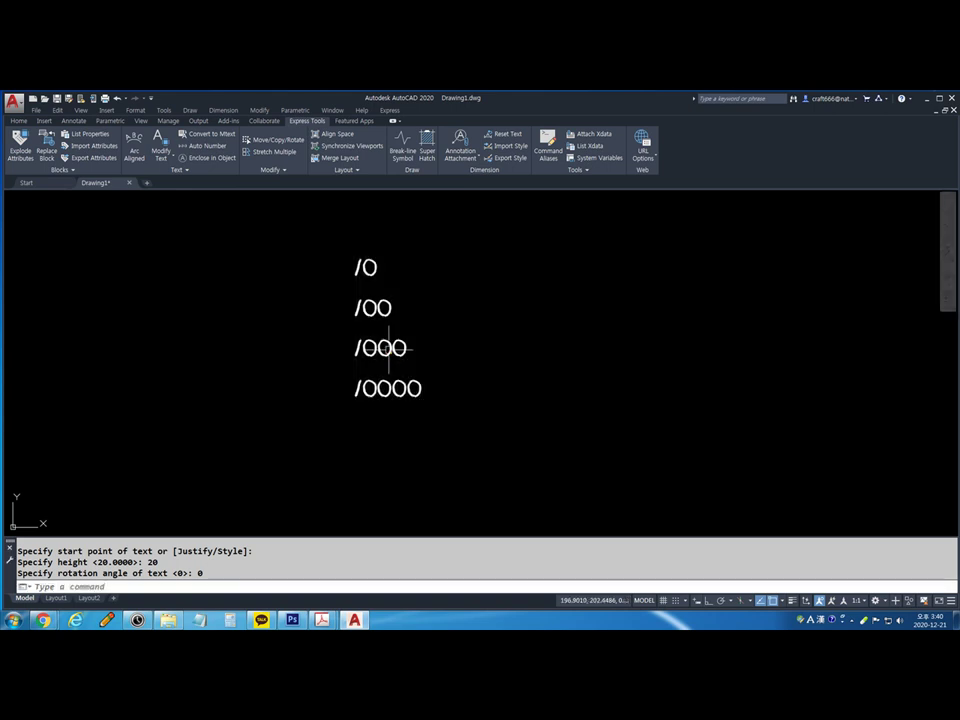
pyautogui.press('Escape')
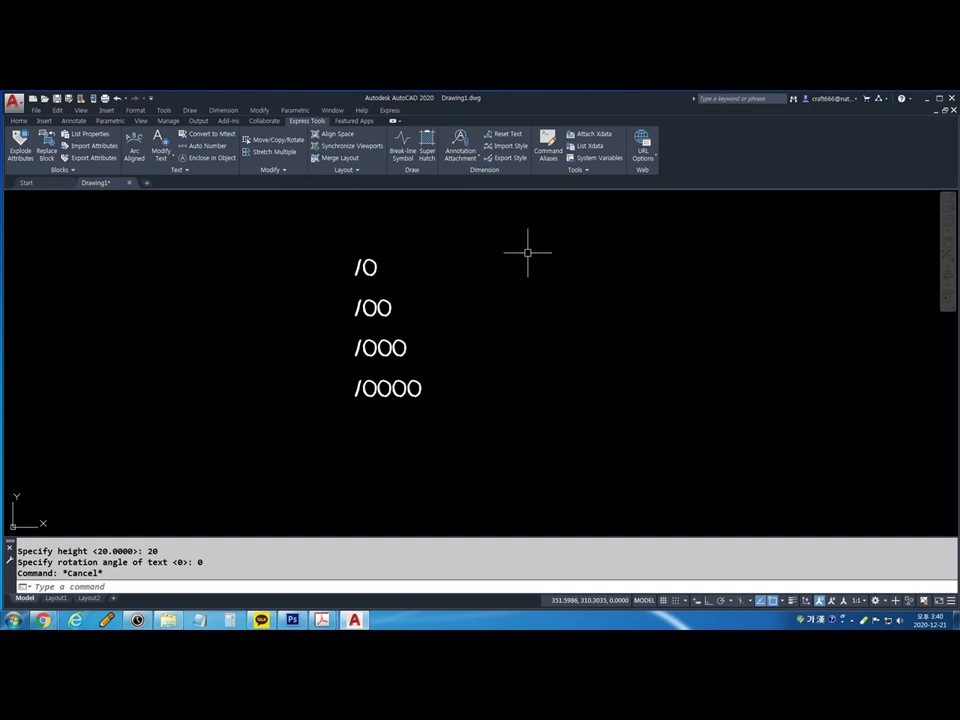
# Erase the four lines of number text
pyautogui.click(492, 213)
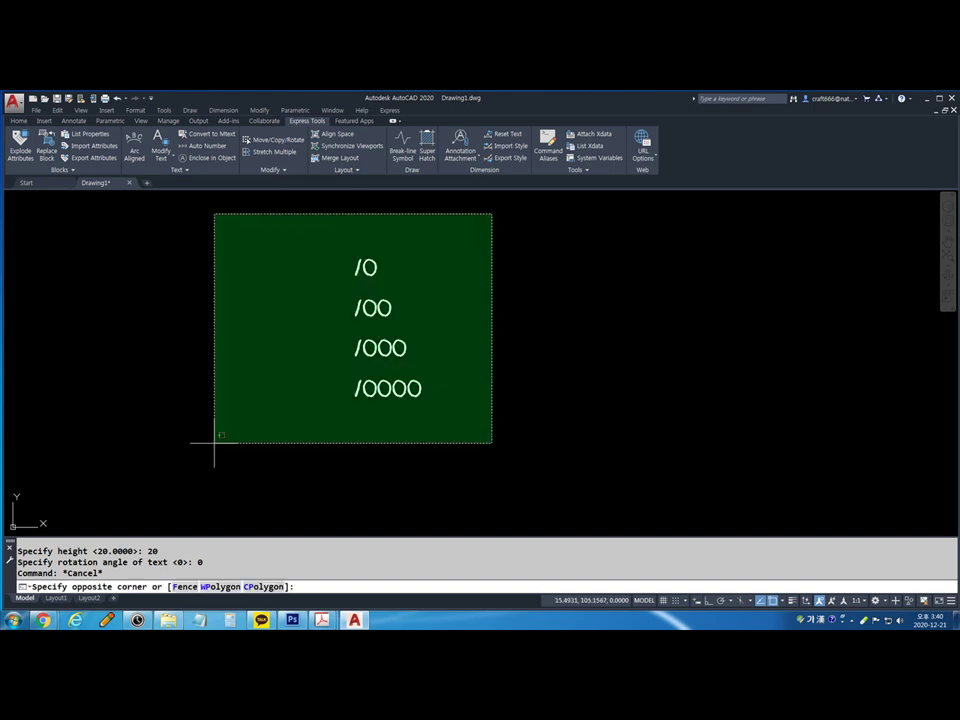
pyautogui.click(374, 333)
pyautogui.press('Delete')
pyautogui.write('o')
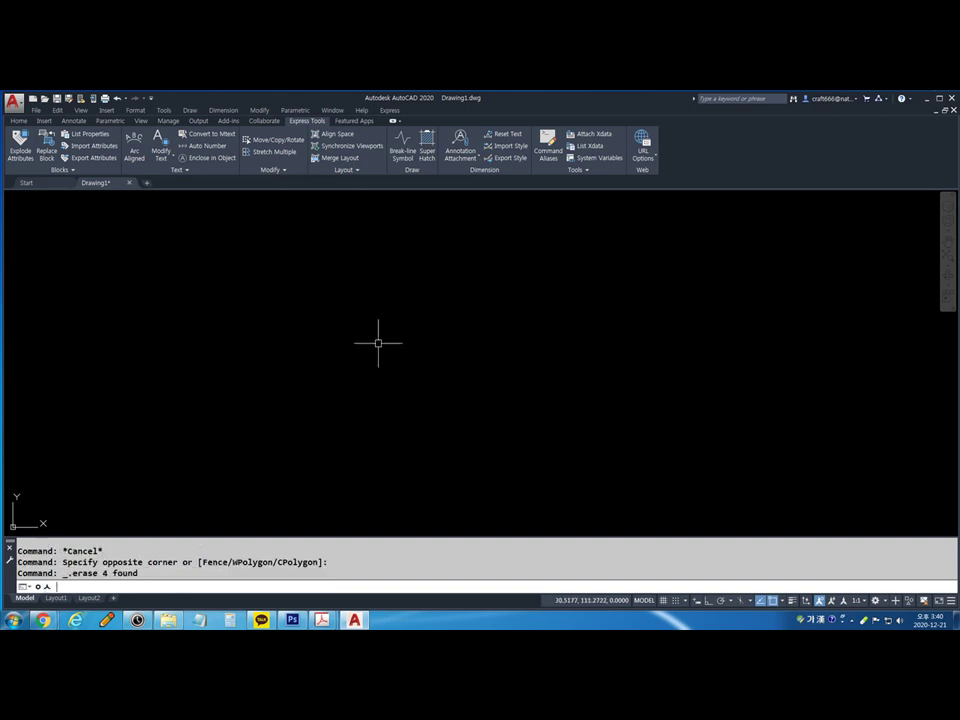
pyautogui.press('Return')
pyautogui.press('Escape')
pyautogui.press('Escape')
pyautogui.write('sdt')
pyautogui.press('Return')
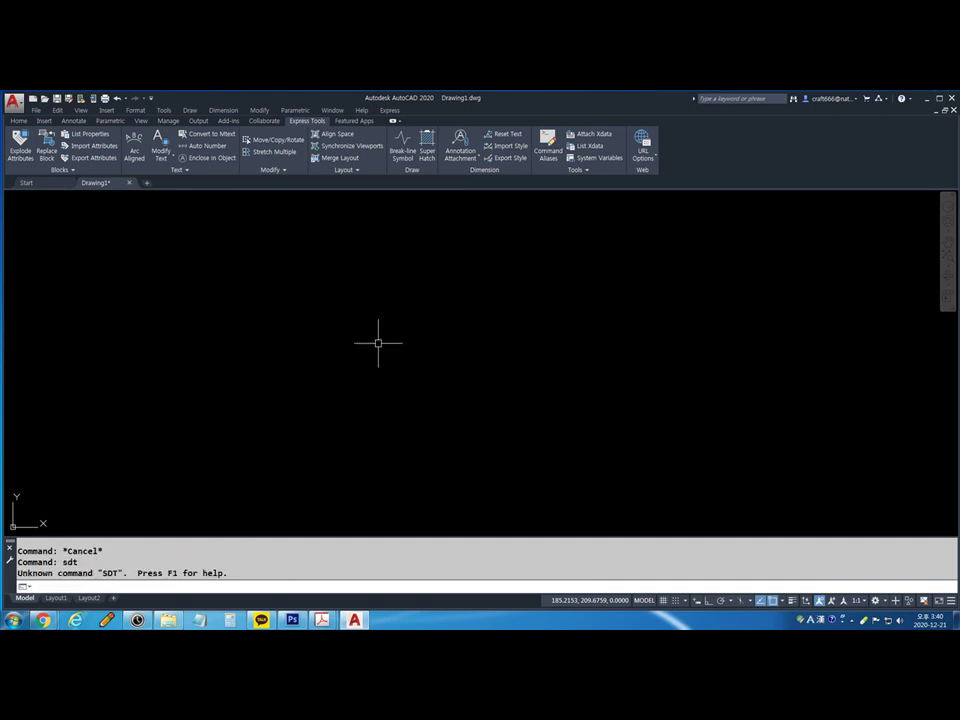
pyautogui.press('Escape')
pyautogui.press('Escape')
pyautogui.press('Escape')
# Recreate the number list as single-line text 20 high, 0 rotation, with 10, 100, 1000 and 10000 on separate lines
pyautogui.write('dt')
pyautogui.press('Return')
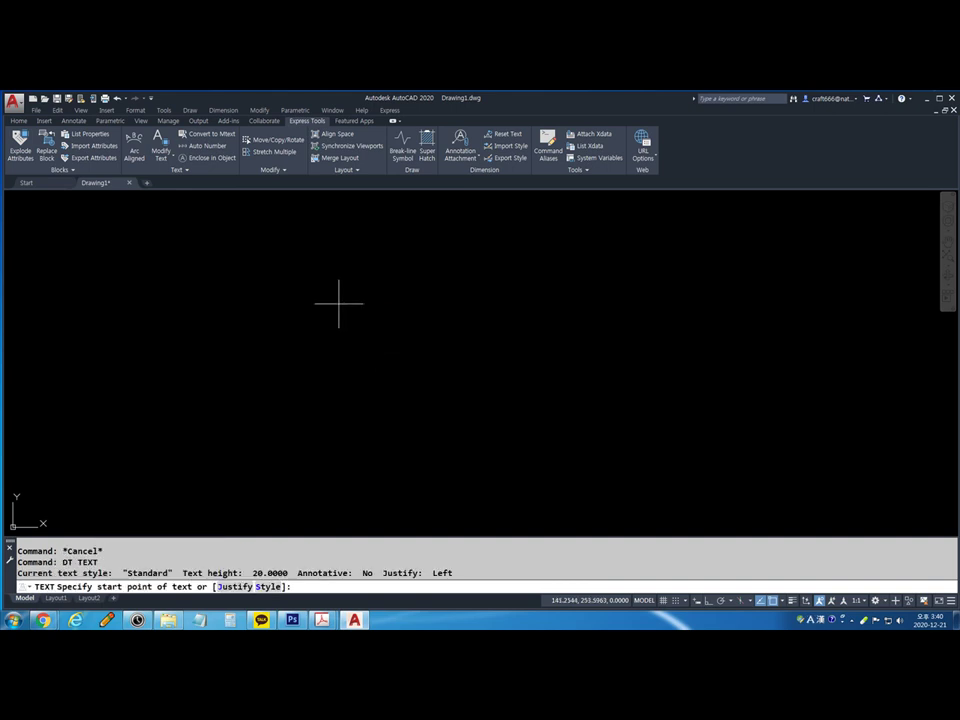
pyautogui.click(319, 289)
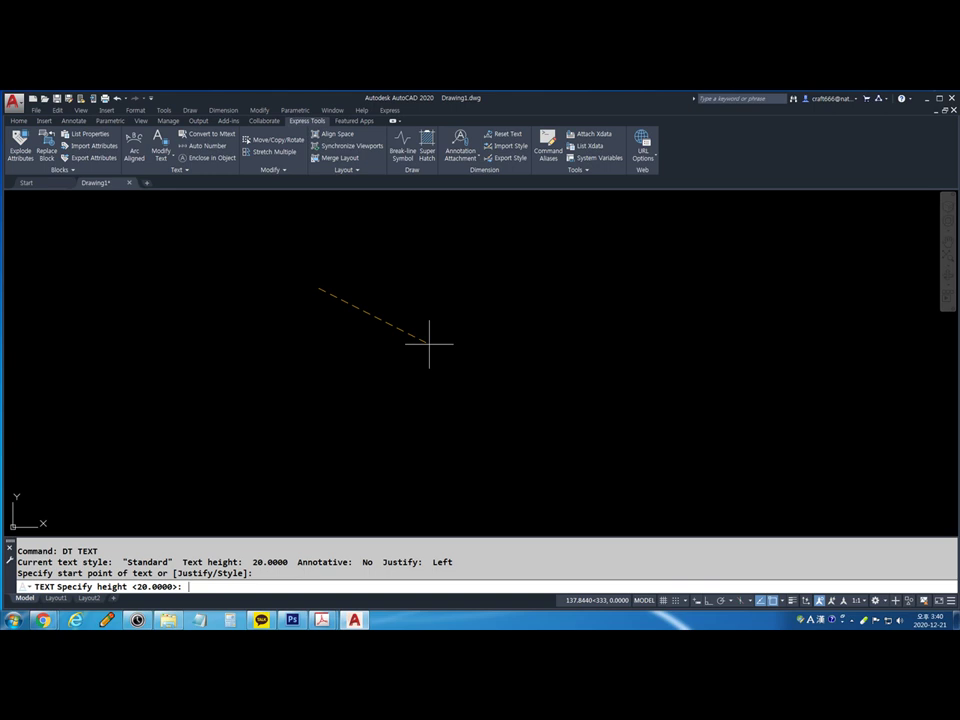
pyautogui.write('20')
pyautogui.press('Return')
pyautogui.write('0')
pyautogui.press('Return')
pyautogui.write('/0')
pyautogui.press('Return')
pyautogui.write('/00')
pyautogui.press('Return')
pyautogui.write('/000')
pyautogui.press('Return')
pyautogui.write('/0000')
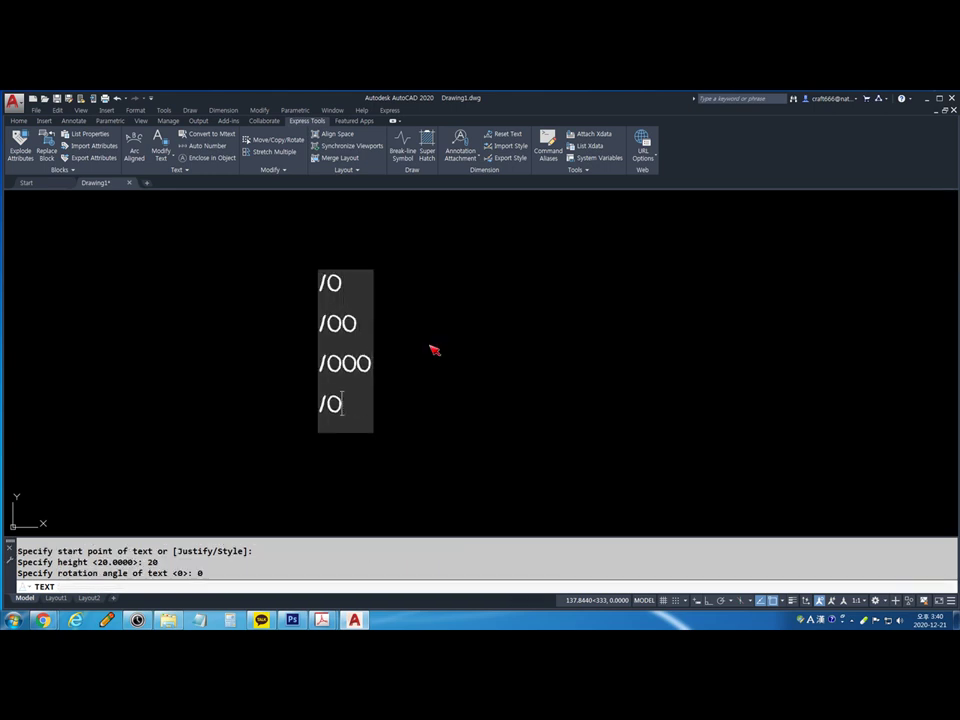
pyautogui.press('Return')
pyautogui.press('Return')
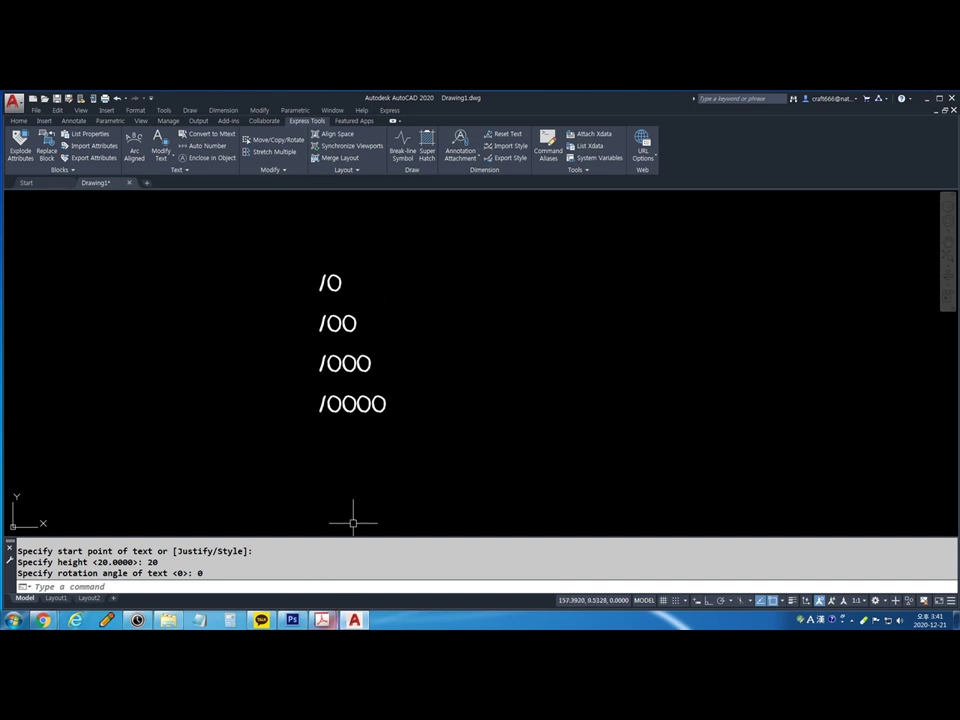
# Switch to the CAD shortcut-key PDF in Adobe Acrobat and review the DT (TEXT) and T (MTEXT) entries
pyautogui.moveTo(322, 619)
pyautogui.click(380, 575)
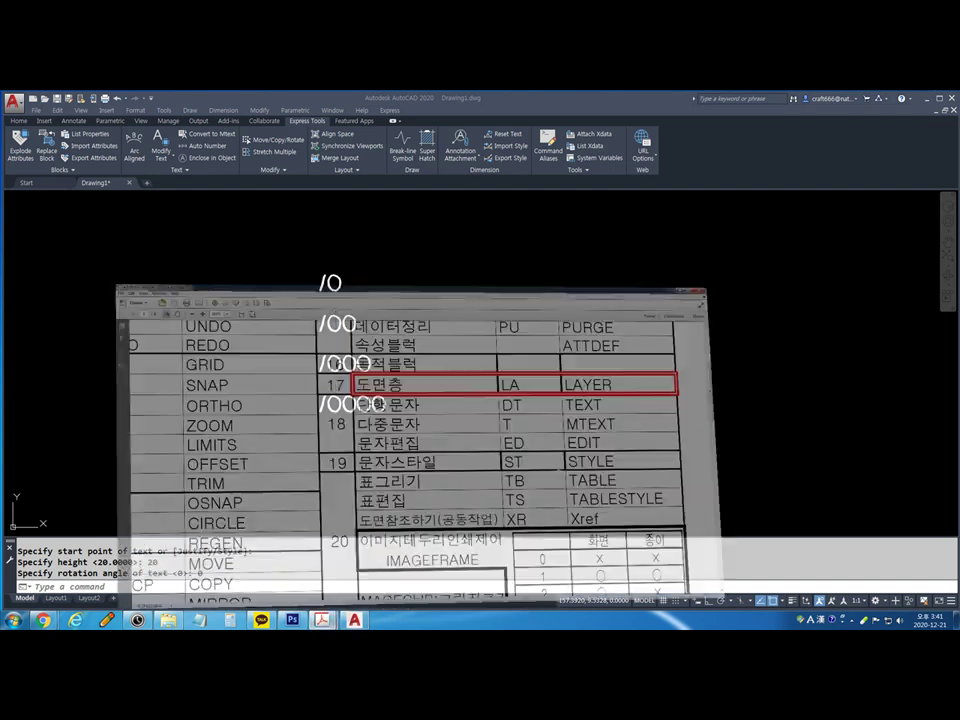
pyautogui.moveTo(605, 340)
pyautogui.mouseDown()
pyautogui.moveTo(654, 306)
pyautogui.moveTo(562, 346)
pyautogui.moveTo(457, 351)
pyautogui.moveTo(378, 333)
pyautogui.moveTo(780, 343)
pyautogui.mouseUp()
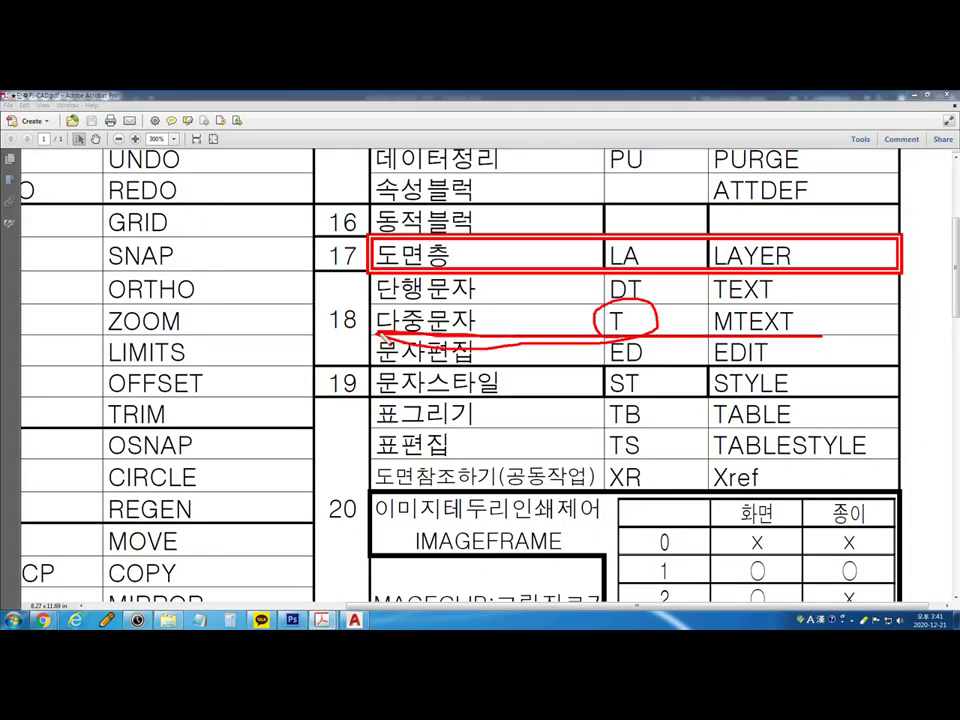
pyautogui.moveTo(493, 326)
pyautogui.mouseDown()
pyautogui.moveTo(679, 340)
pyautogui.moveTo(650, 363)
pyautogui.mouseUp()
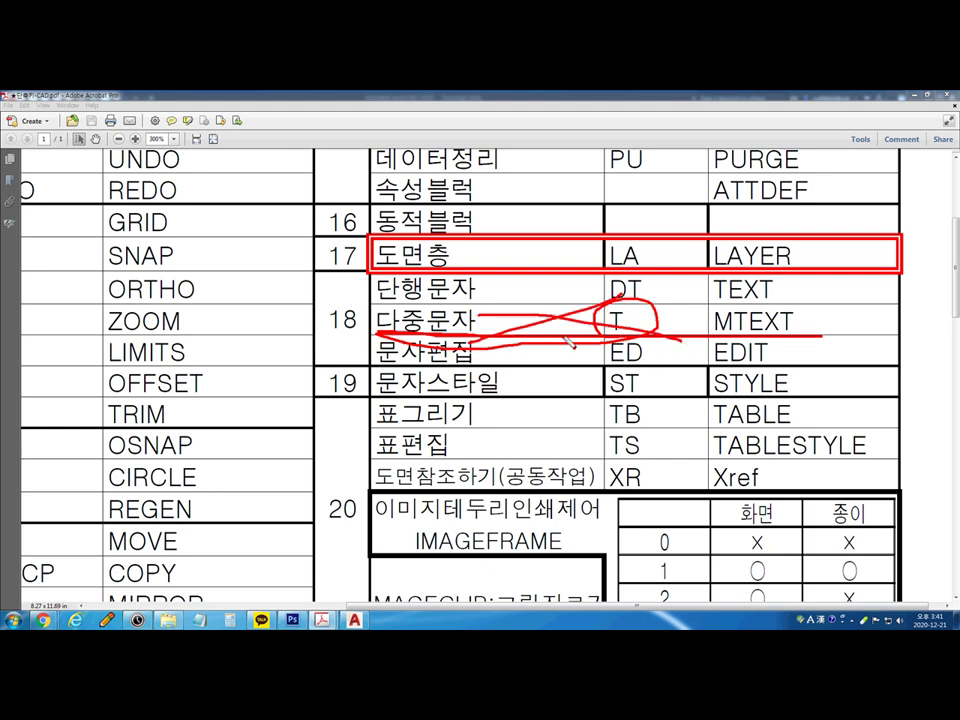
pyautogui.moveTo(375, 300); pyautogui.dragTo(544, 300)
pyautogui.press('Escape')
# Switch back to AutoCAD and open the recent drawing 평면도2.dwg
pyautogui.hotkey('alt', 'Tab')
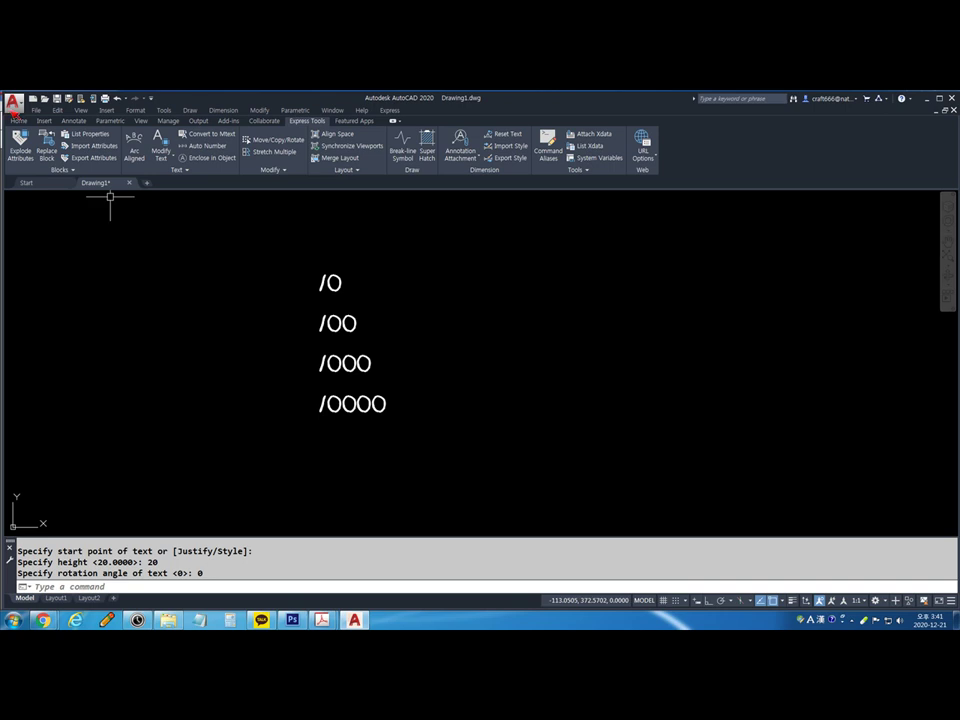
pyautogui.click(14, 102)
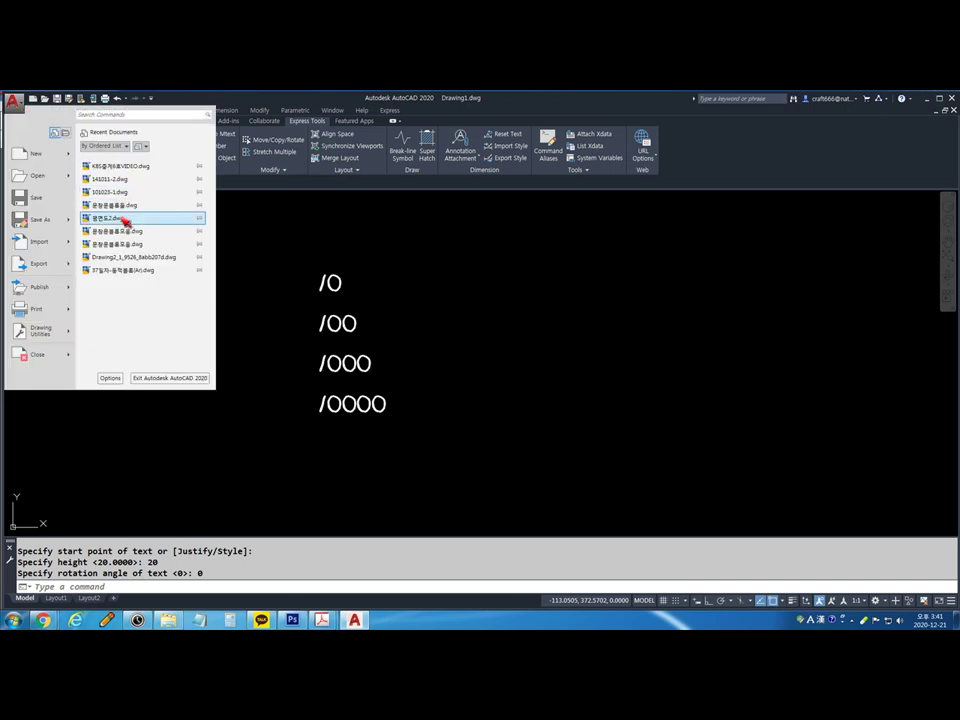
pyautogui.click(124, 217)
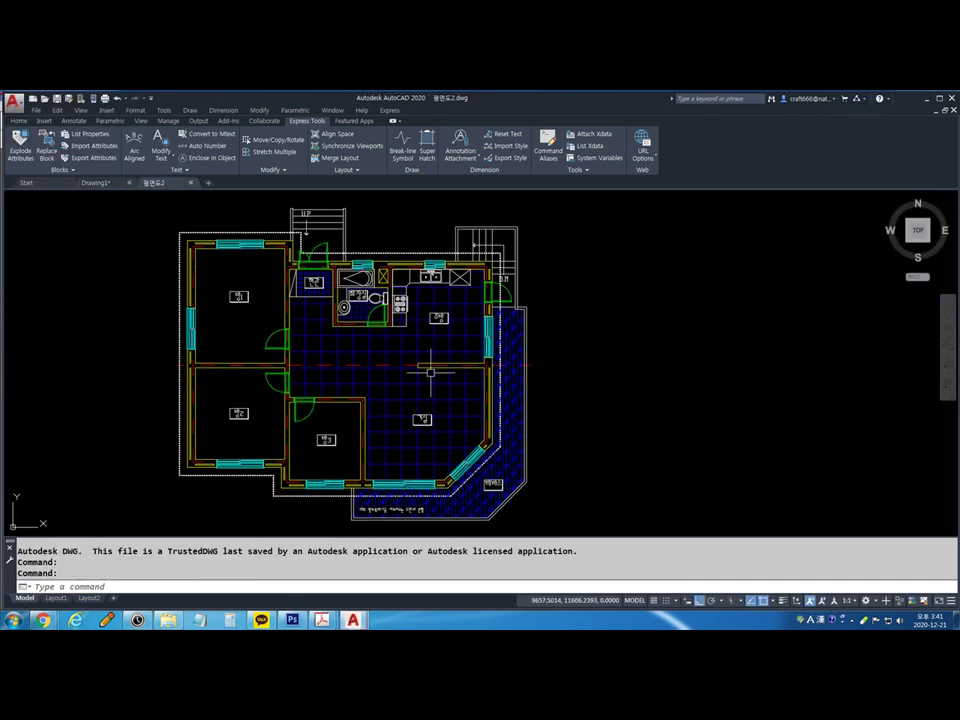
# Erase the 방1 label text from its box in the upper-left room of the floor plan
pyautogui.scroll(5, 231, 294)
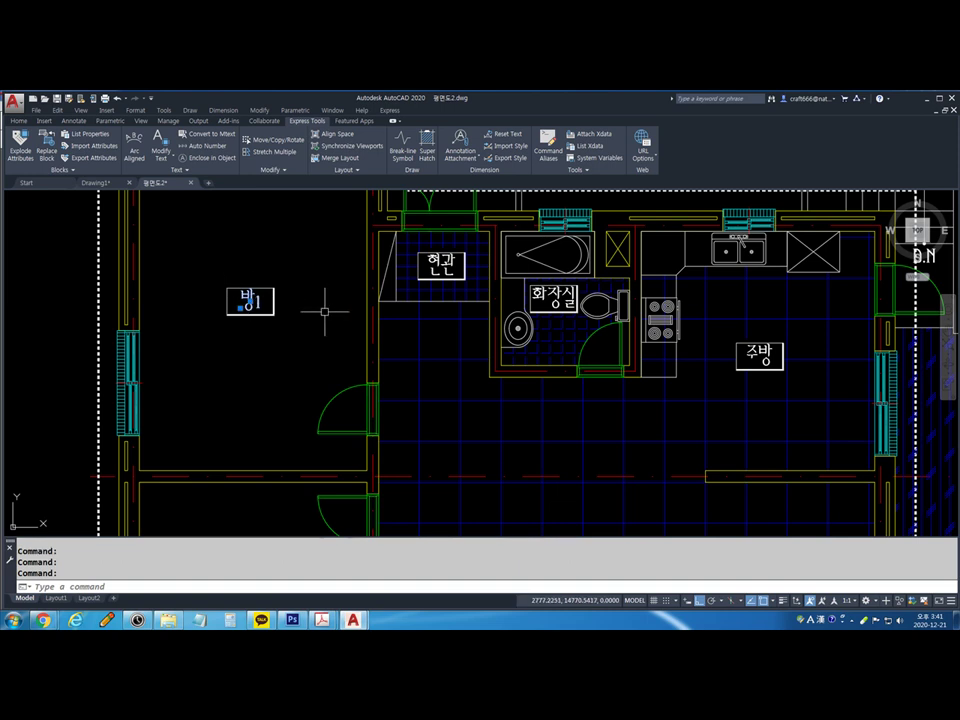
pyautogui.scroll(4, 228, 290)
pyautogui.press('Delete')
# Create the single-line text 방 inside the emptied label box, 250 high with 0 rotation
pyautogui.press('Return')
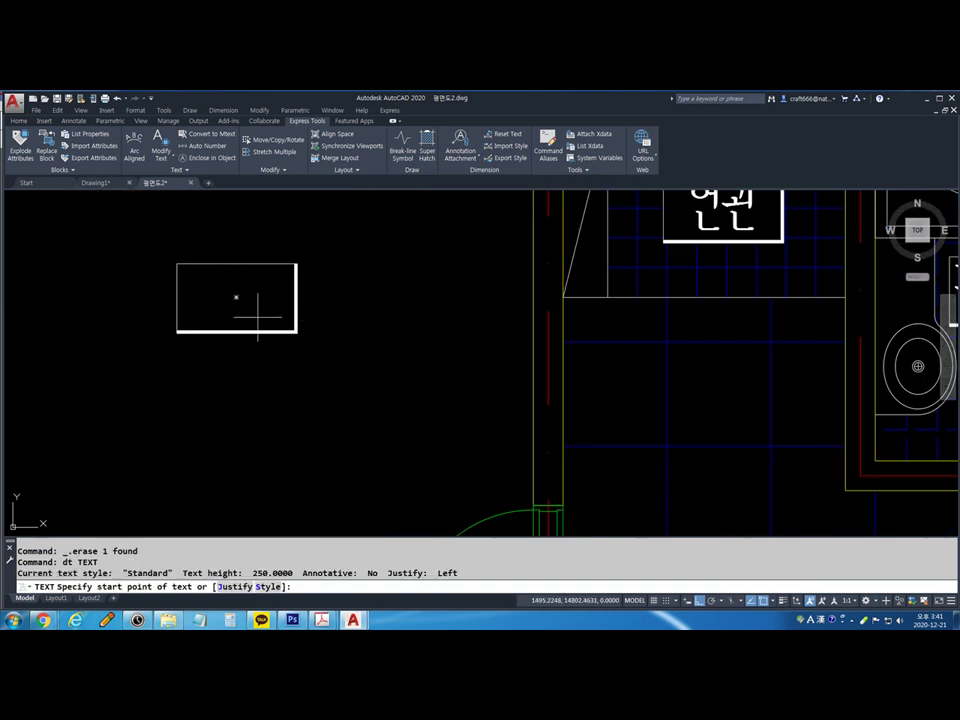
pyautogui.click(214, 321)
pyautogui.press('Return')
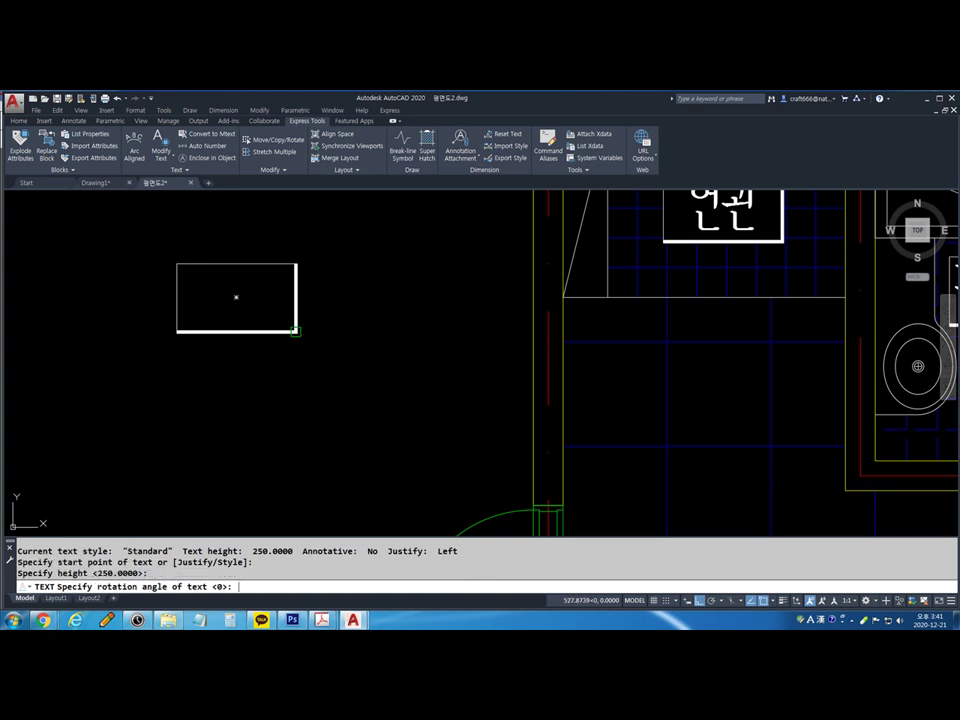
pyautogui.press('Return')
pyautogui.write('qkd')
pyautogui.press('Return')
pyautogui.press('BackSpace')
pyautogui.press('BackSpace')
pyautogui.press('BackSpace')
pyautogui.press('BackSpace')
pyautogui.write('qkd')
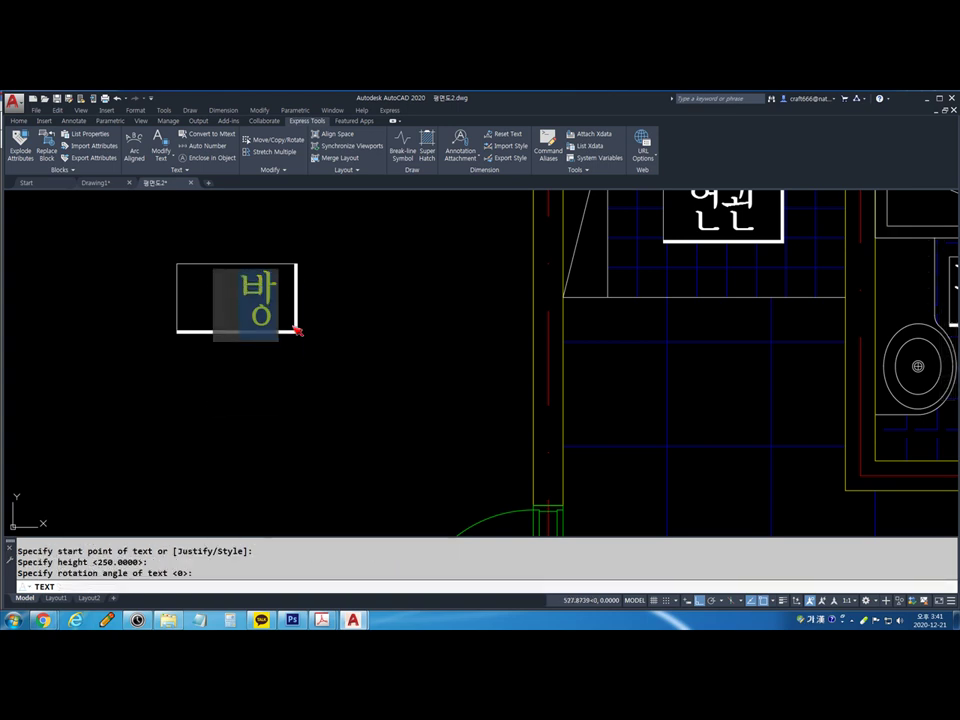
pyautogui.press('Escape')
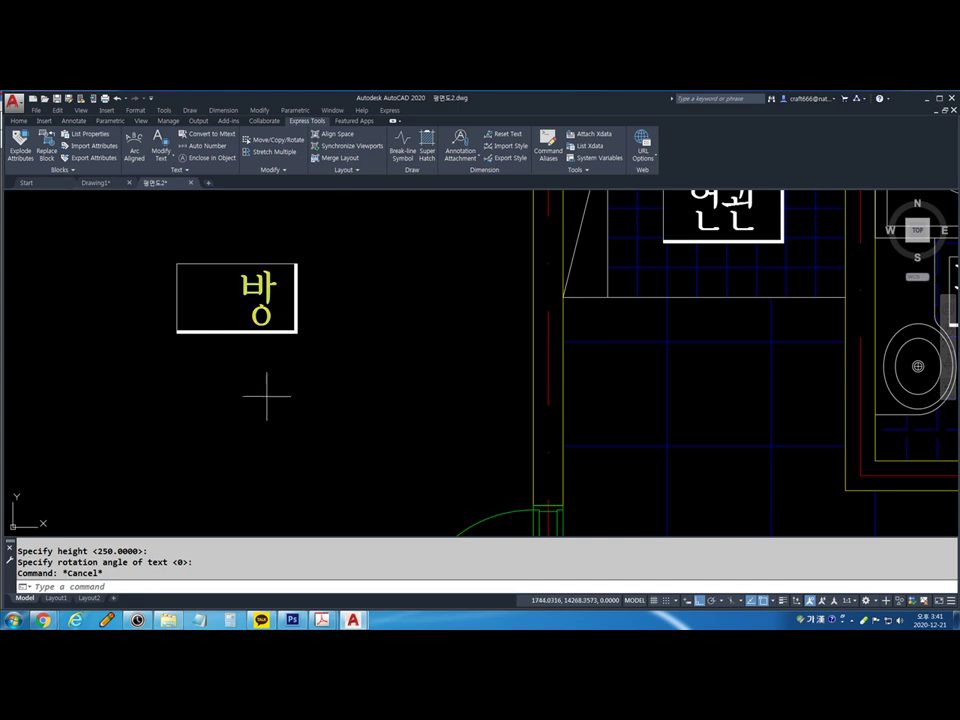
pyautogui.press('Return')
pyautogui.click(396, 461)
pyautogui.press('Return')
pyautogui.press('Escape')
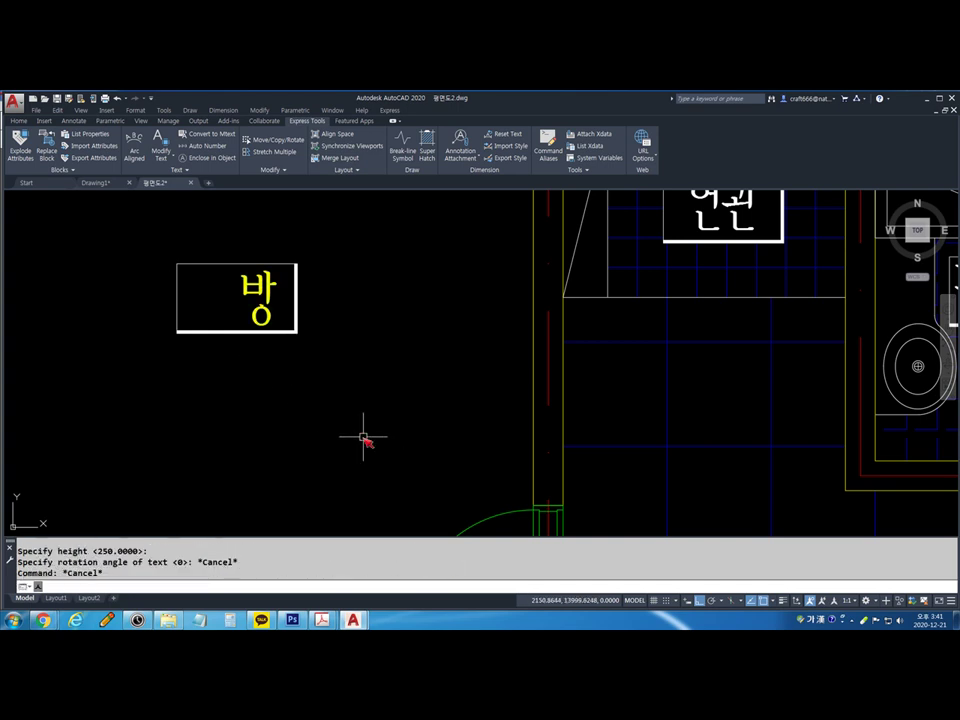
pyautogui.press('Escape')
# Create a multiline text reading 방 just below the label box
pyautogui.write('t')
pyautogui.press('Return')
pyautogui.click(246, 379)
pyautogui.click(345, 453)
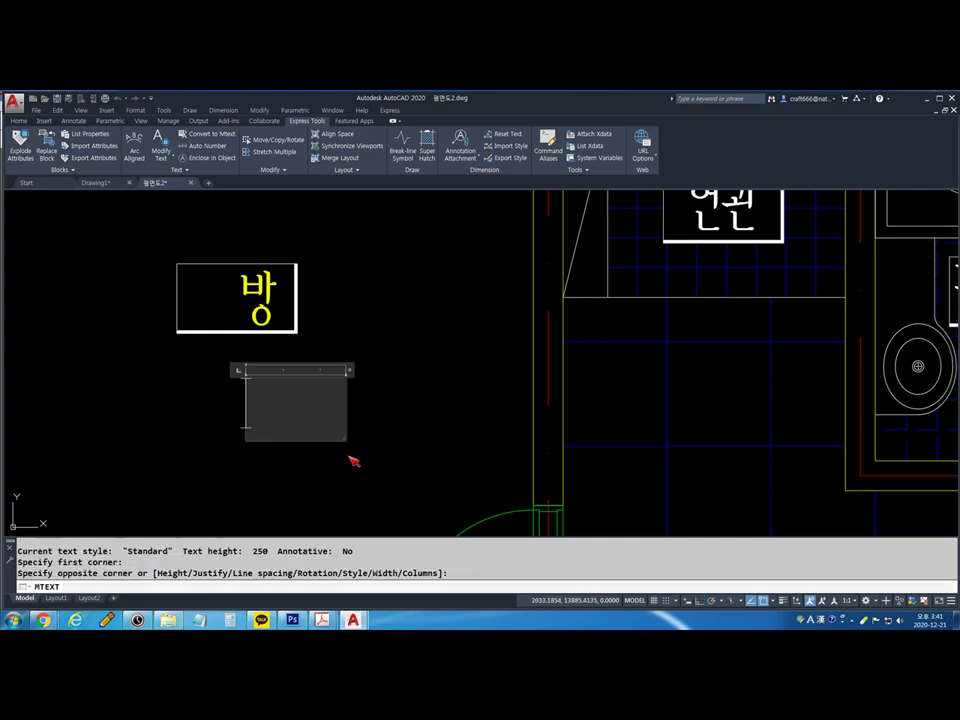
pyautogui.write('qkd')
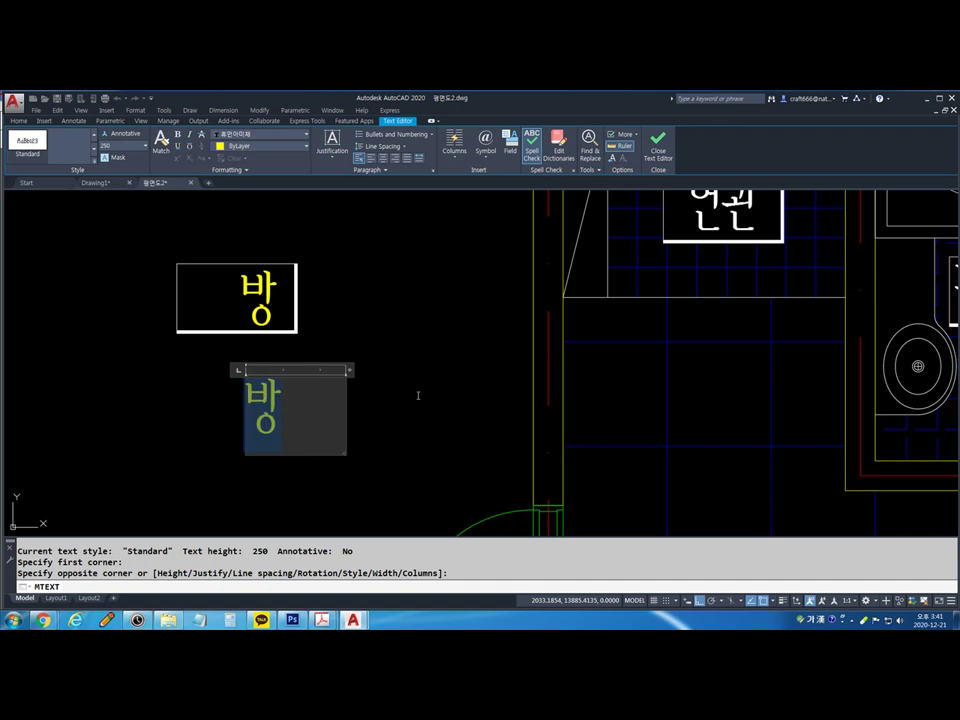
pyautogui.press('Escape')
pyautogui.press('Escape')
pyautogui.press('Escape')
# Select the single-line 방 and the multiline 방 in turn to compare their grips
pyautogui.click(262, 295)
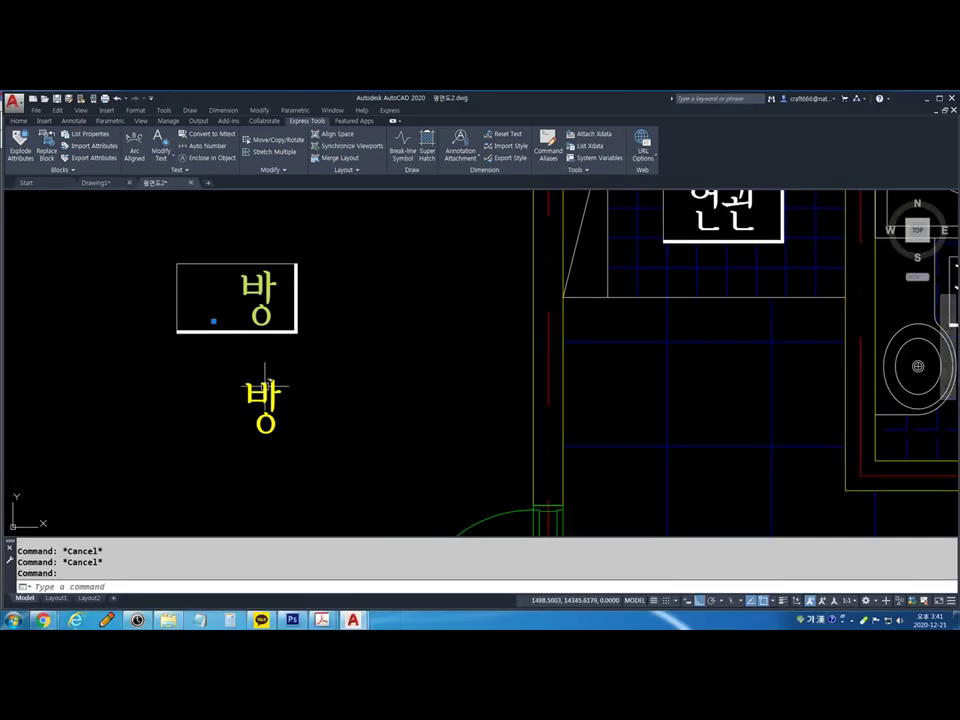
pyautogui.press('Escape')
pyautogui.click(268, 388)
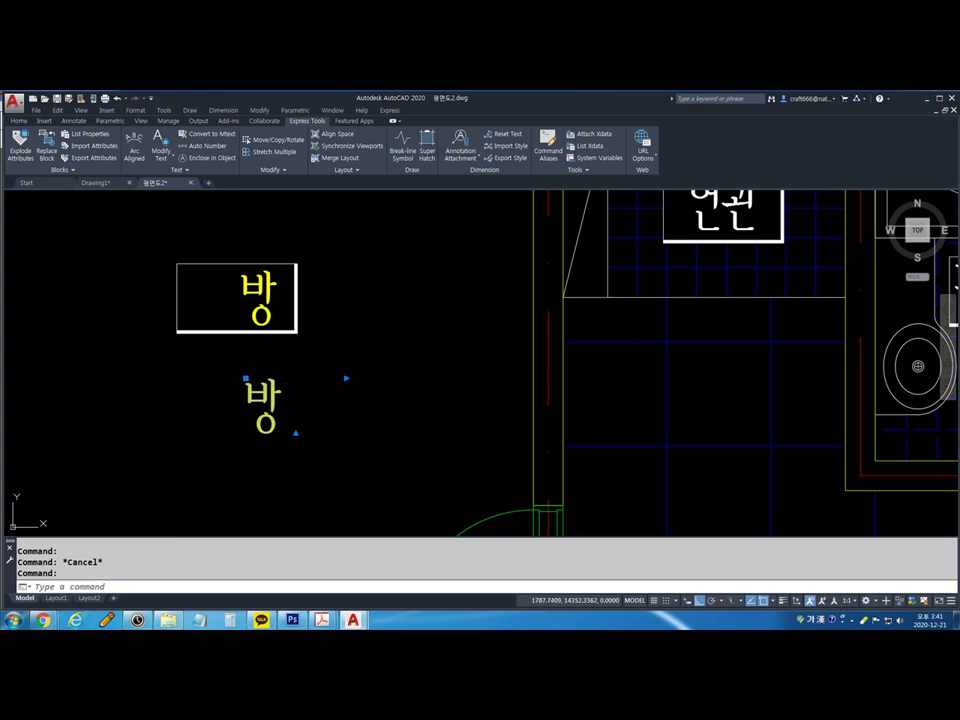
pyautogui.scroll(4, 307, 390)
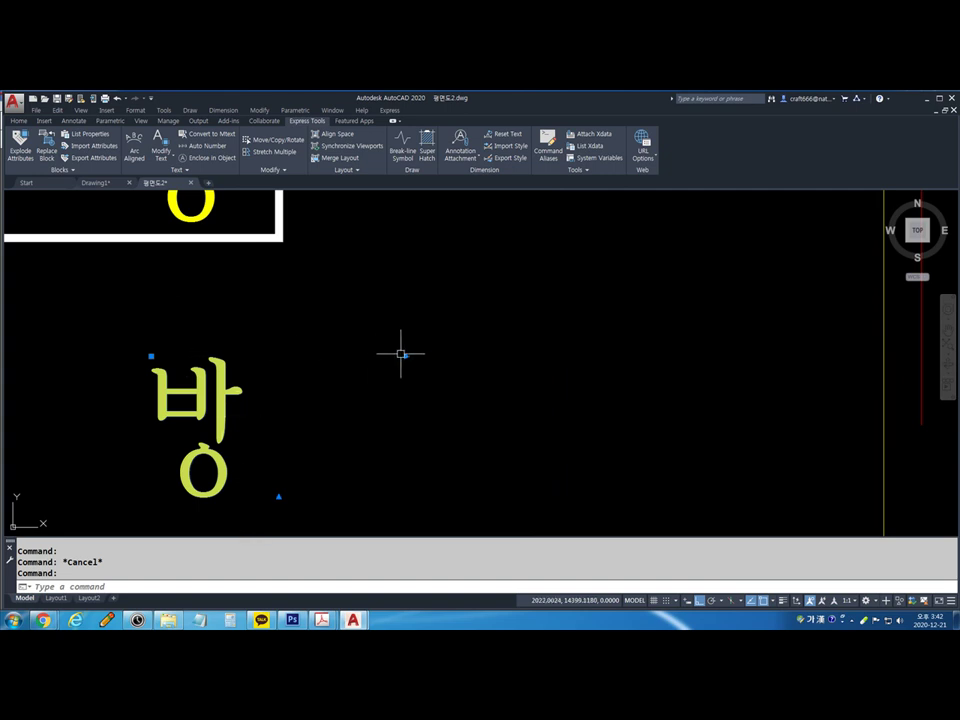
pyautogui.press('Escape')
pyautogui.click(240, 391)
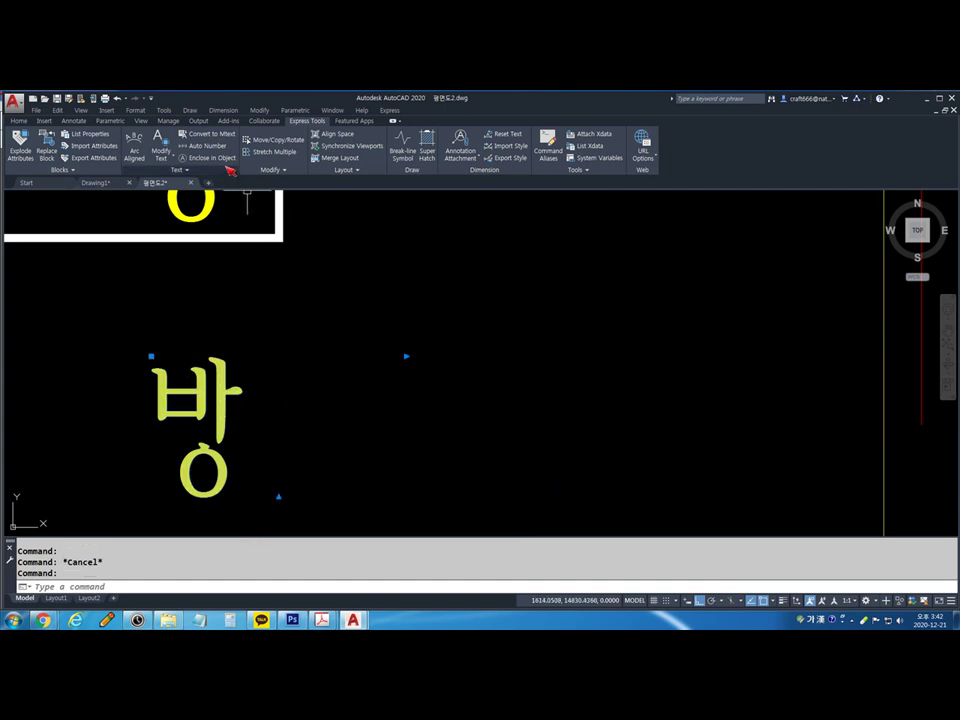
pyautogui.press('Escape')
pyautogui.click(240, 390)
pyautogui.click(228, 387)
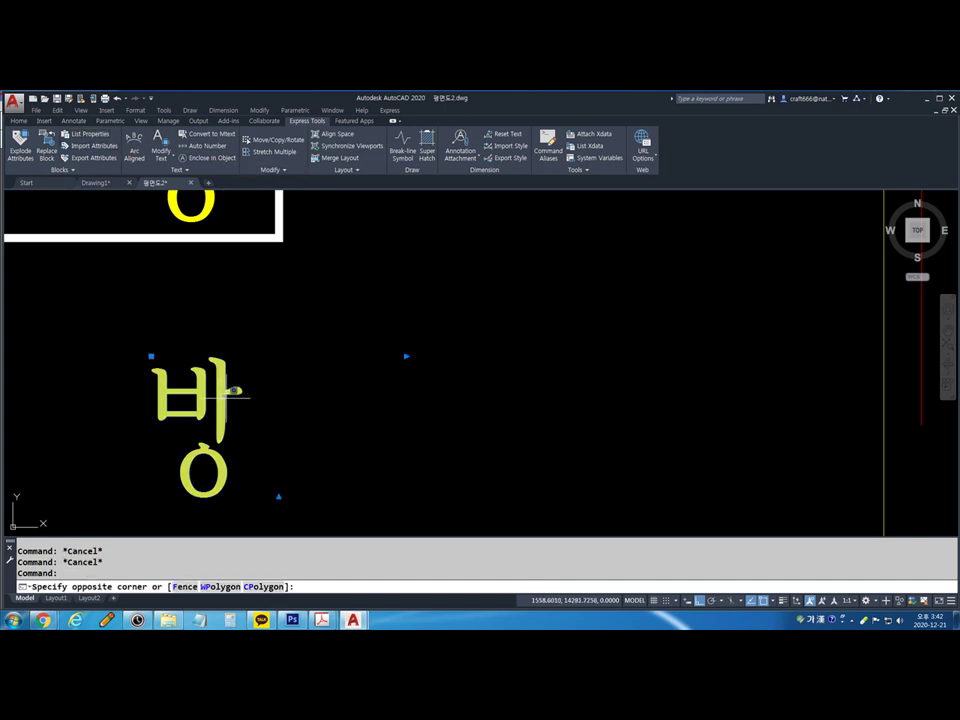
pyautogui.press('Escape')
pyautogui.press('Escape')
pyautogui.doubleClick(230, 395)
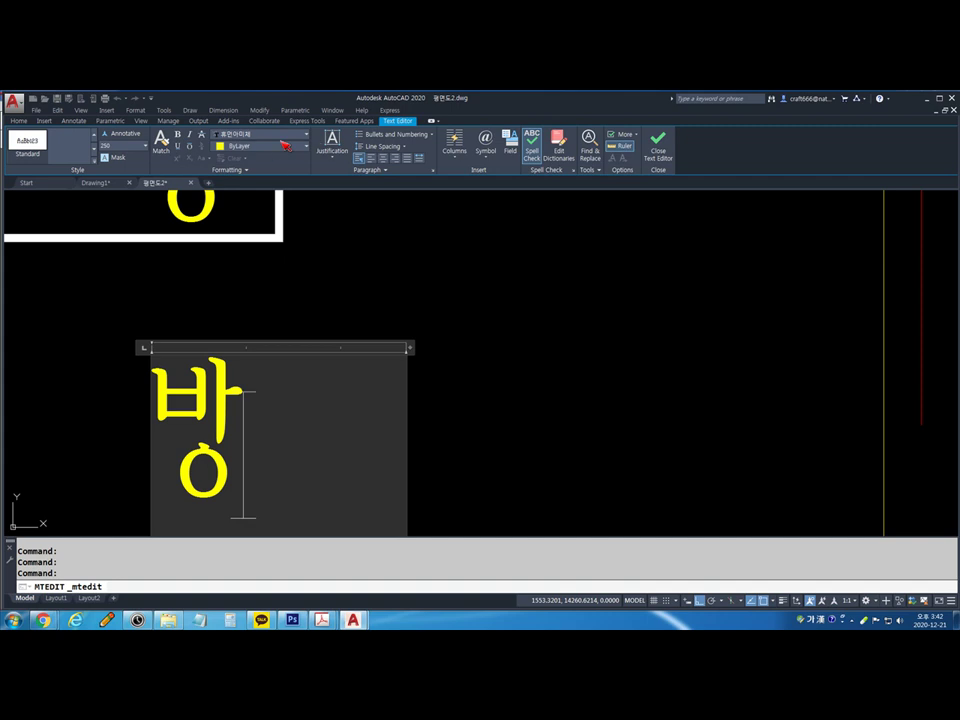
pyautogui.press('BackSpace')
pyautogui.write('ㅇㅇㅇㅇ')
pyautogui.press('BackSpace')
pyautogui.press('BackSpace')
pyautogui.press('BackSpace')
pyautogui.press('BackSpace')
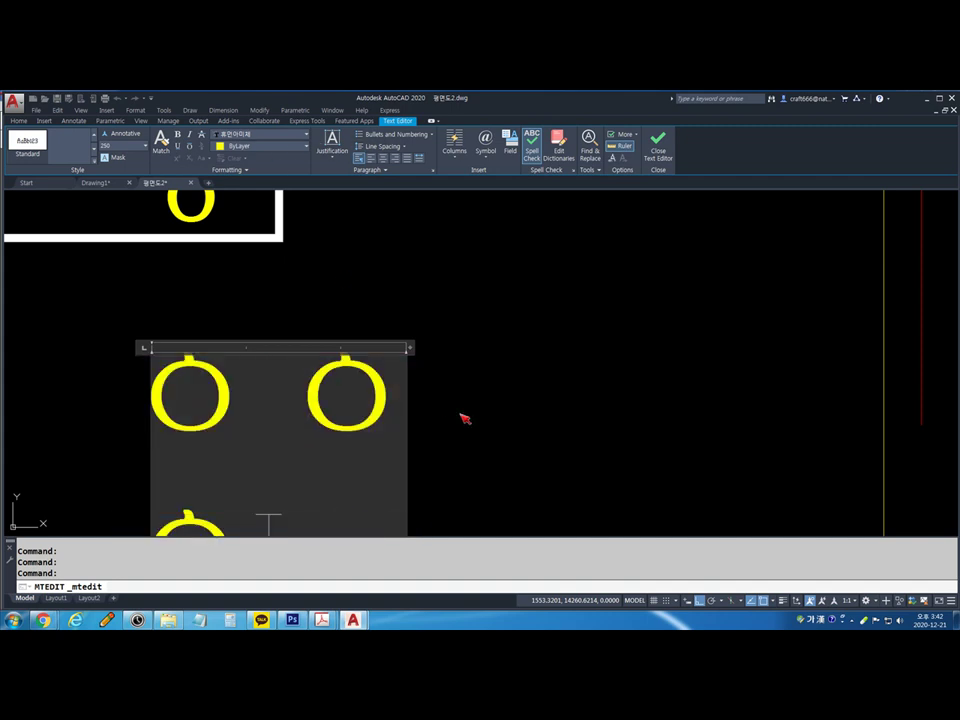
pyautogui.press('Escape')
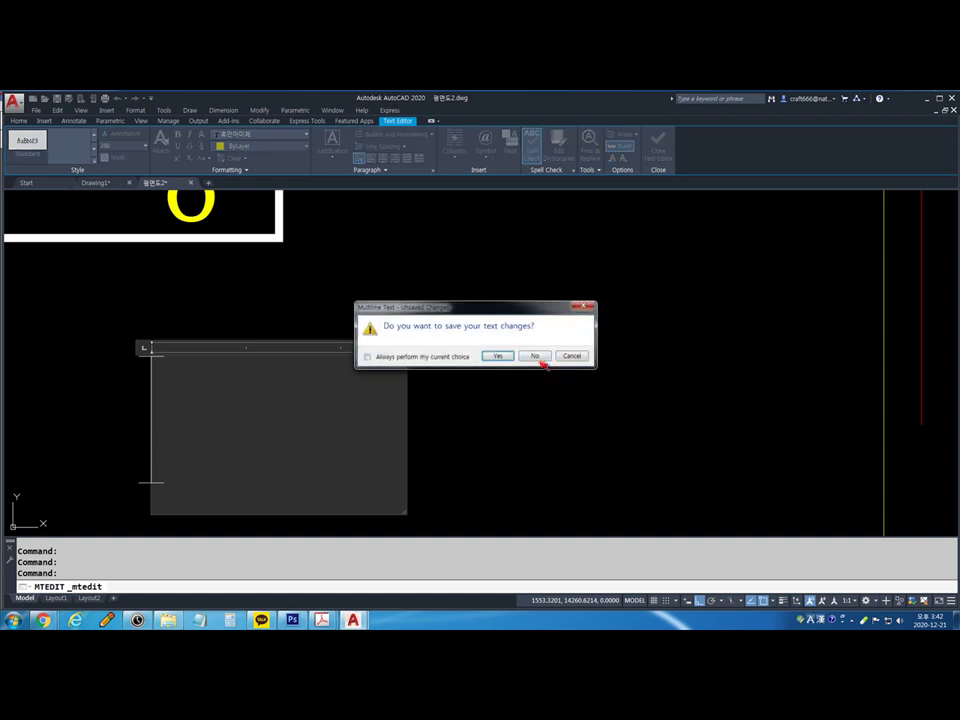
pyautogui.click(536, 354)
# Change the multiline text below the label box to 거실
pyautogui.doubleClick(242, 392)
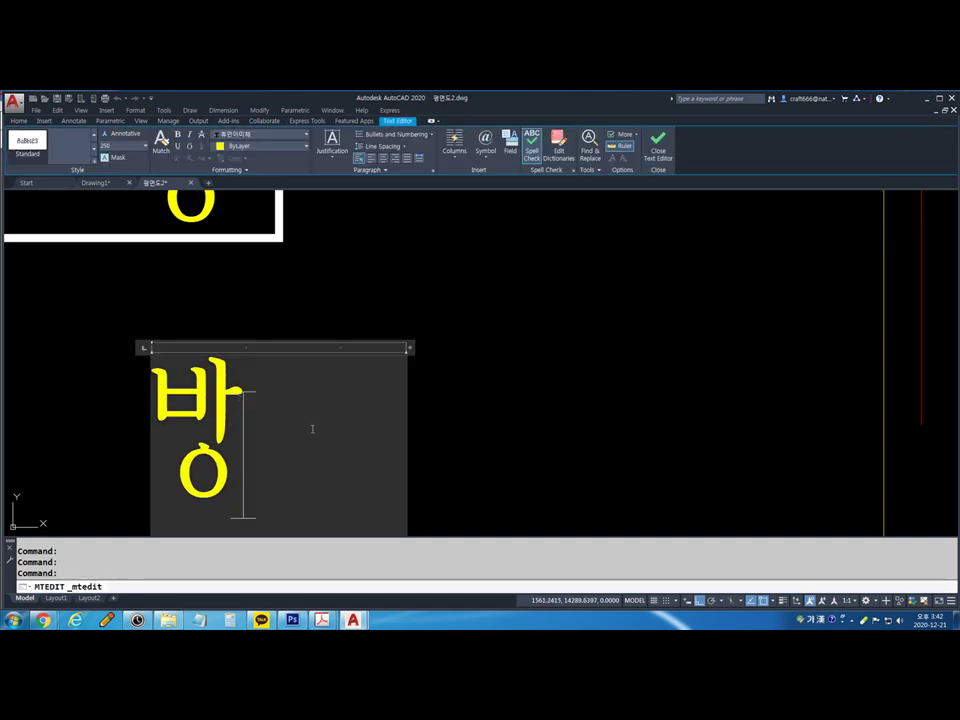
pyautogui.press('BackSpace')
pyautogui.write('거실')
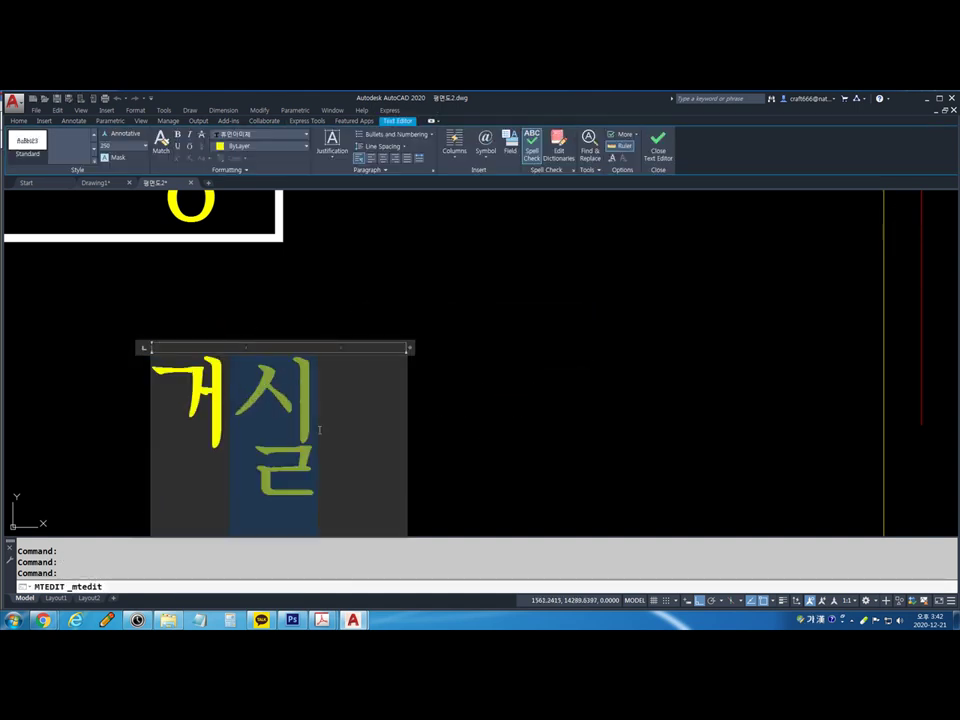
pyautogui.click(534, 414)
pyautogui.scroll(-4, 534, 414)
pyautogui.press('Escape')
# Change the single-line text inside the label box to 거실
pyautogui.scroll(2, 405, 325)
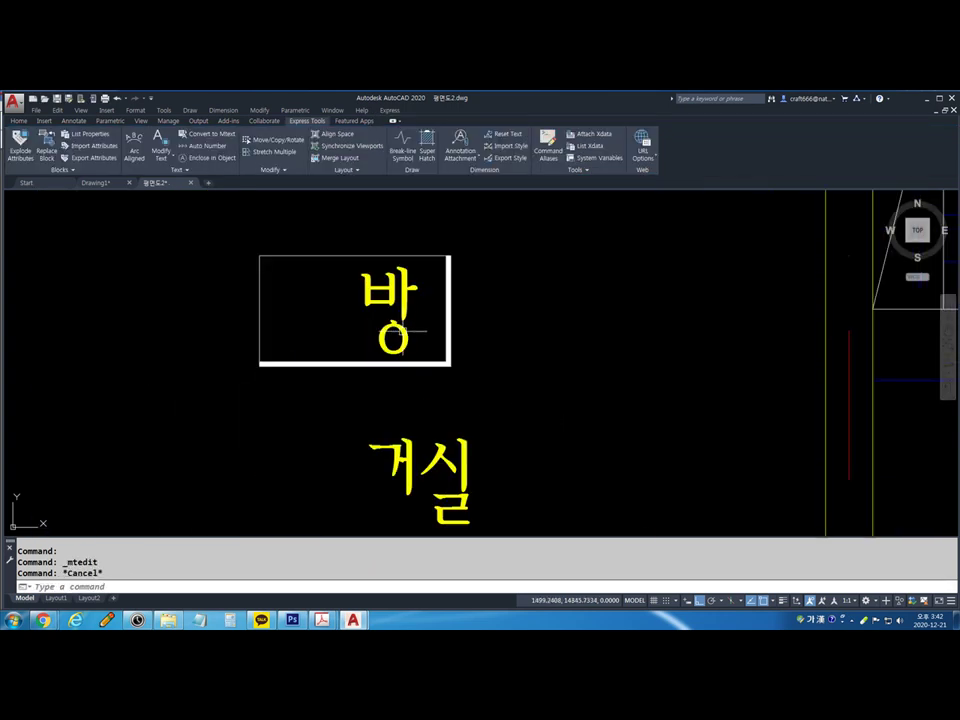
pyautogui.click(398, 330)
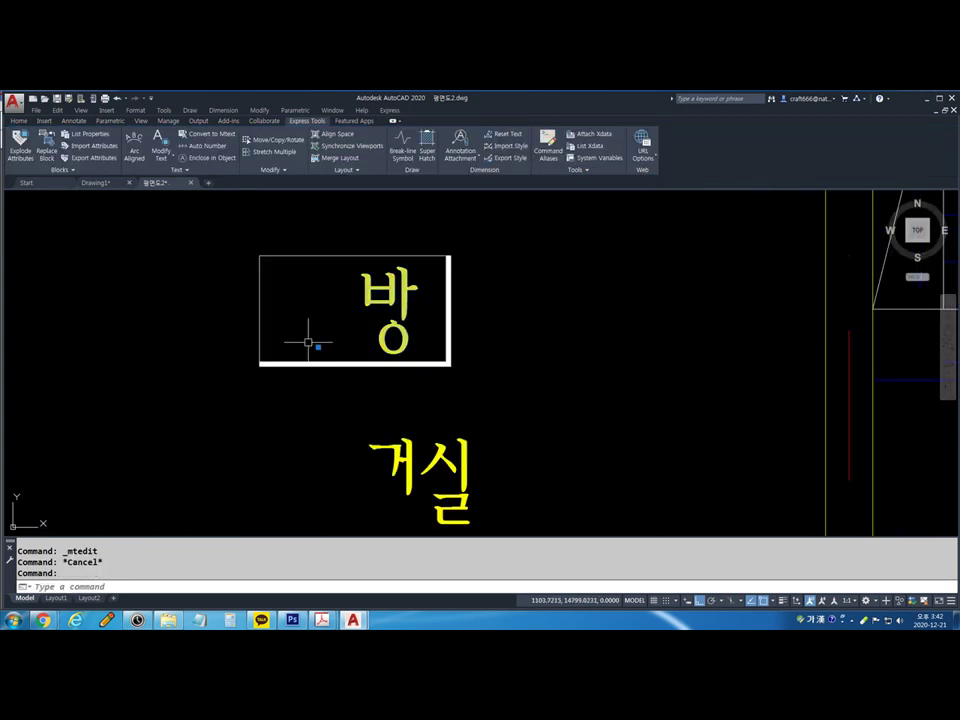
pyautogui.doubleClick(398, 330)
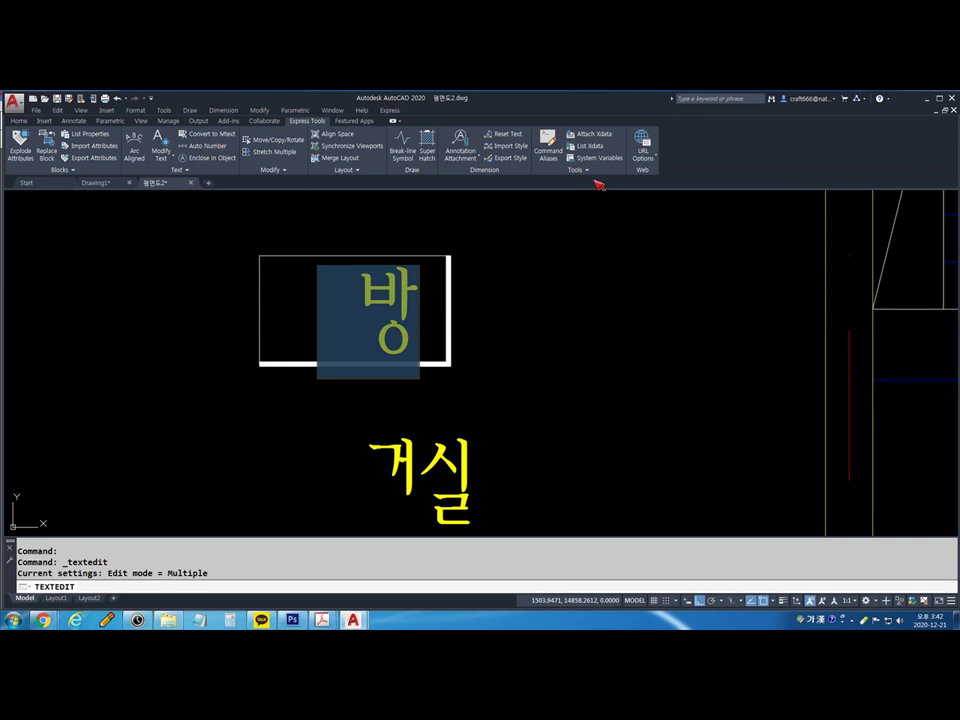
pyautogui.write('거실')
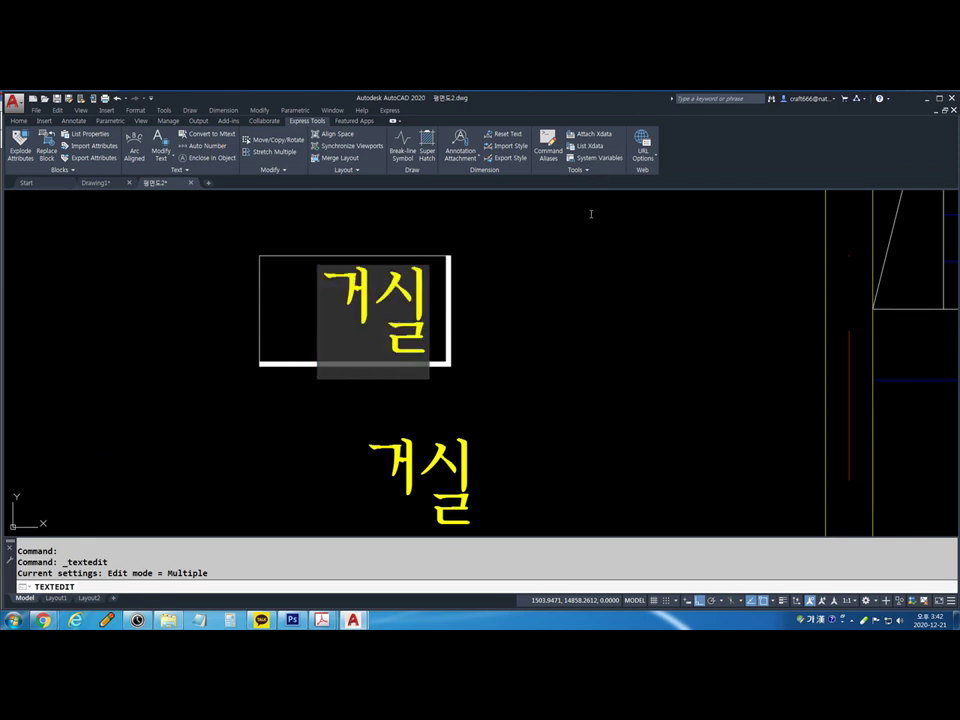
pyautogui.click(571, 380)
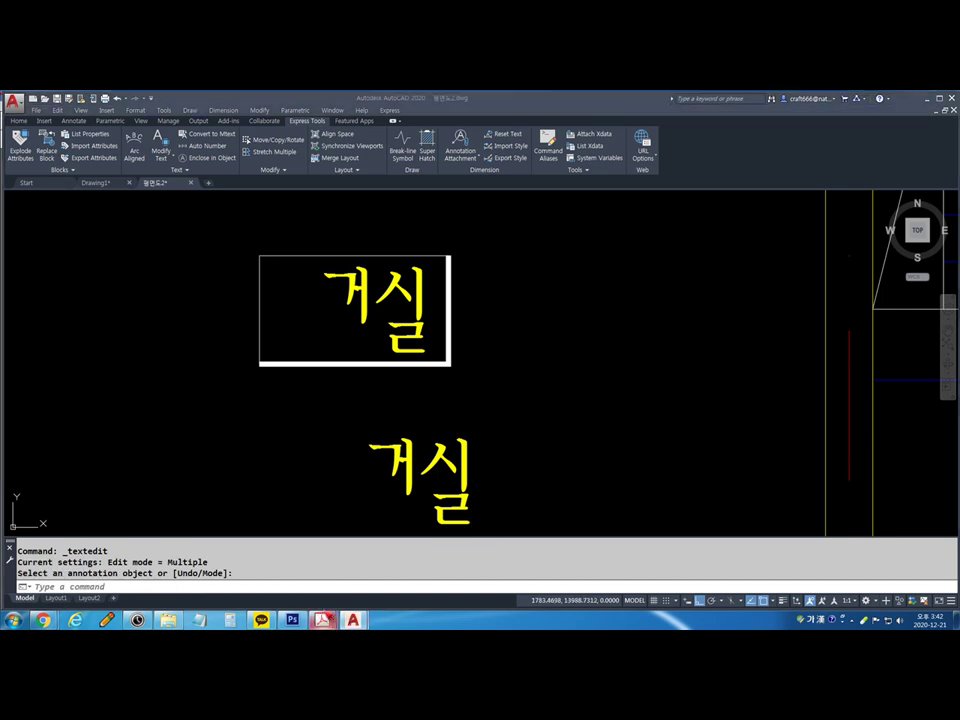
# Switch to the CAD shortcut-key PDF in Adobe Acrobat and mark the DT (TEXT) and T (MTEXT) entries
pyautogui.moveTo(322, 620)
pyautogui.click(400, 580)
pyautogui.moveTo(632, 302); pyautogui.dragTo(640, 304)
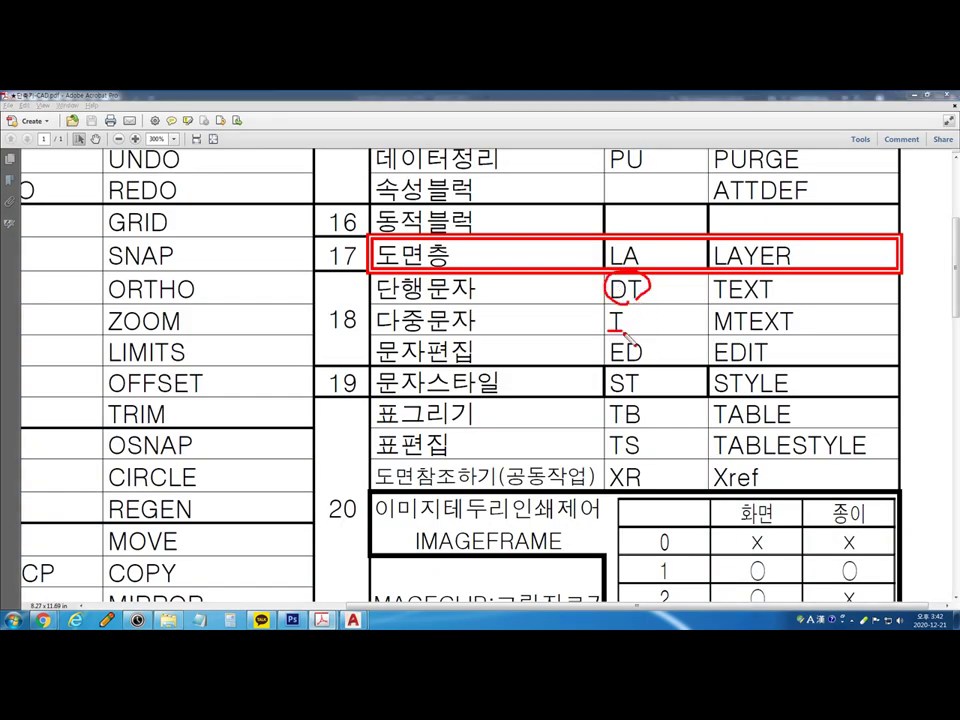
pyautogui.press('Escape')
# Return to AutoCAD and open the drawing 최종준공.dwg from the 13일차 folder
pyautogui.hotkey('alt', 'Tab')
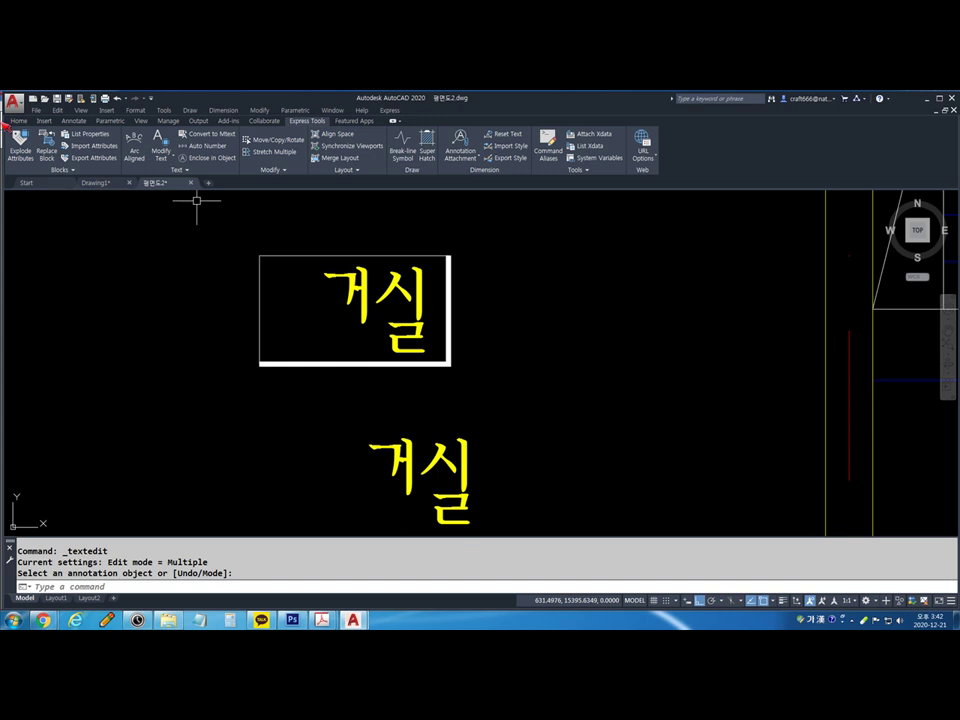
pyautogui.click(14, 104)
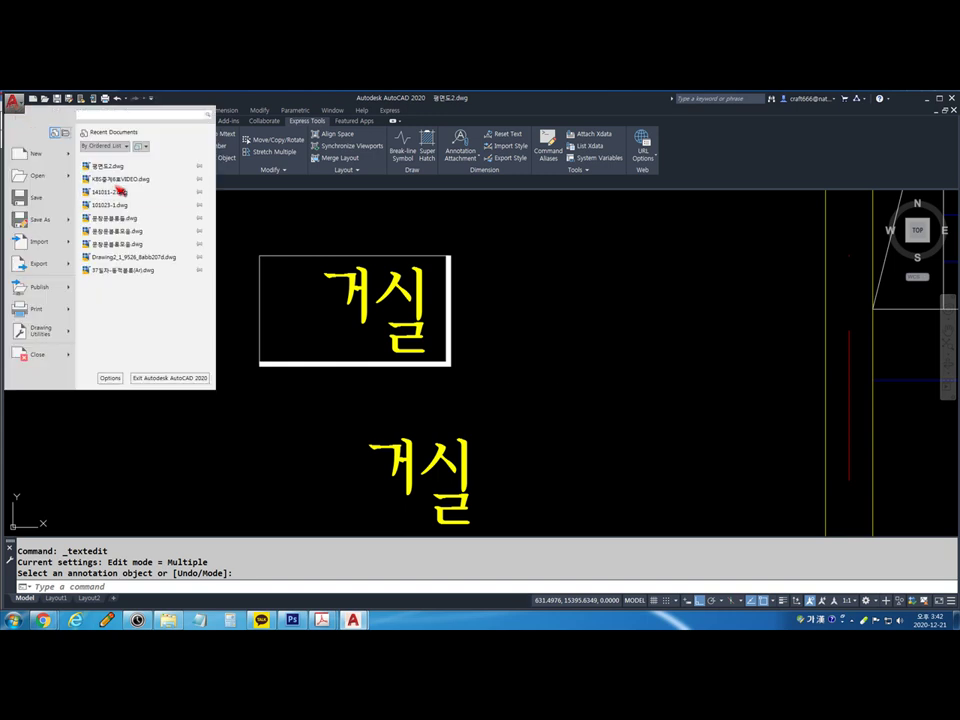
pyautogui.click(57, 186)
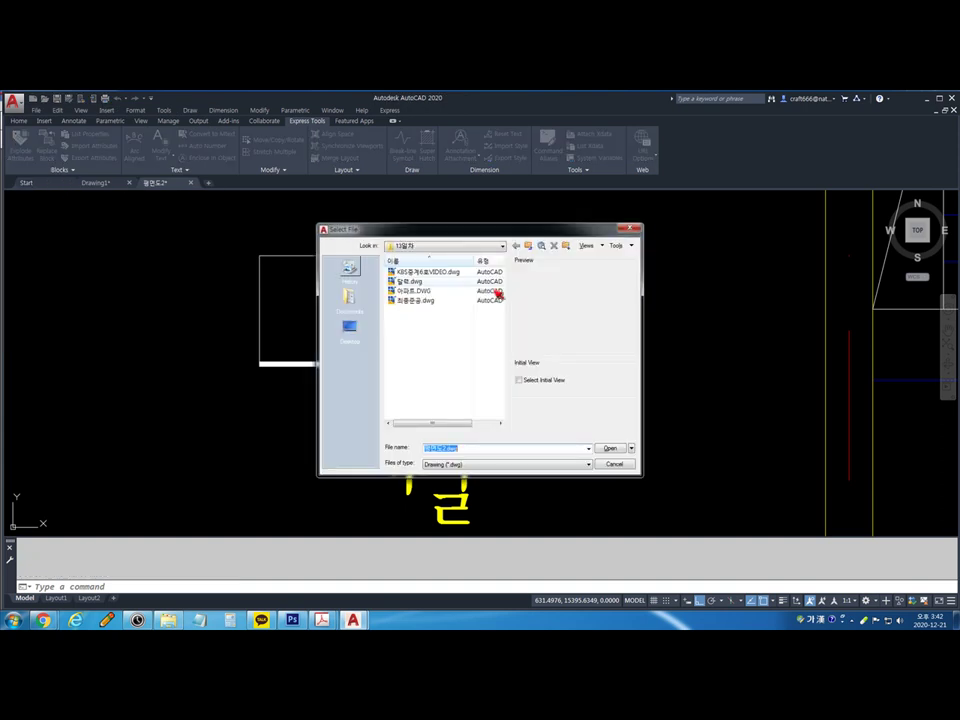
pyautogui.click(529, 246)
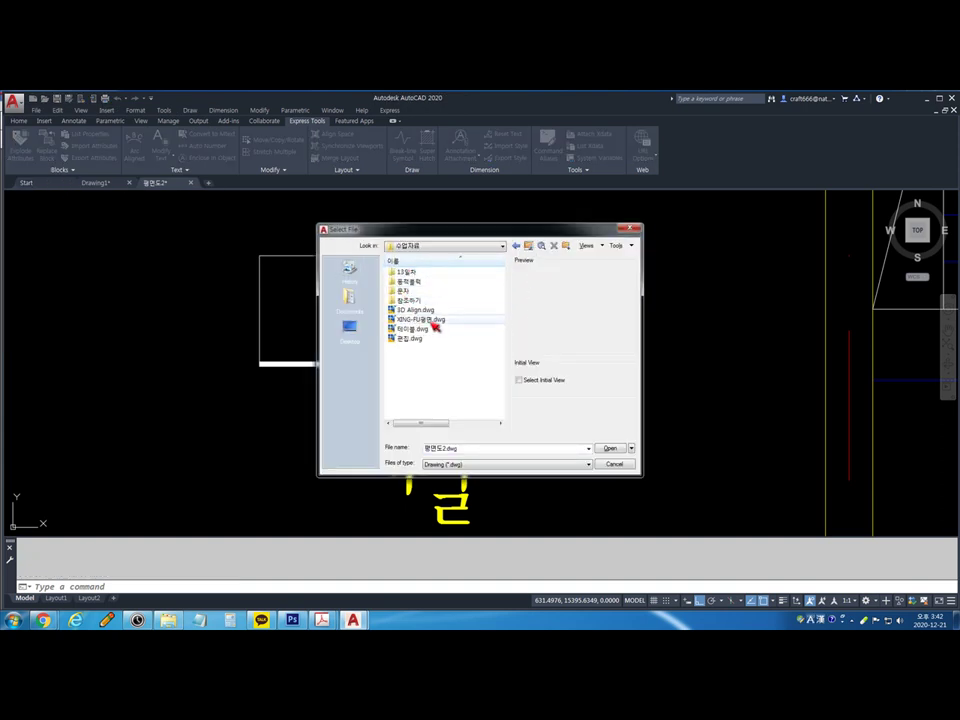
pyautogui.doubleClick(418, 274)
pyautogui.doubleClick(421, 301)
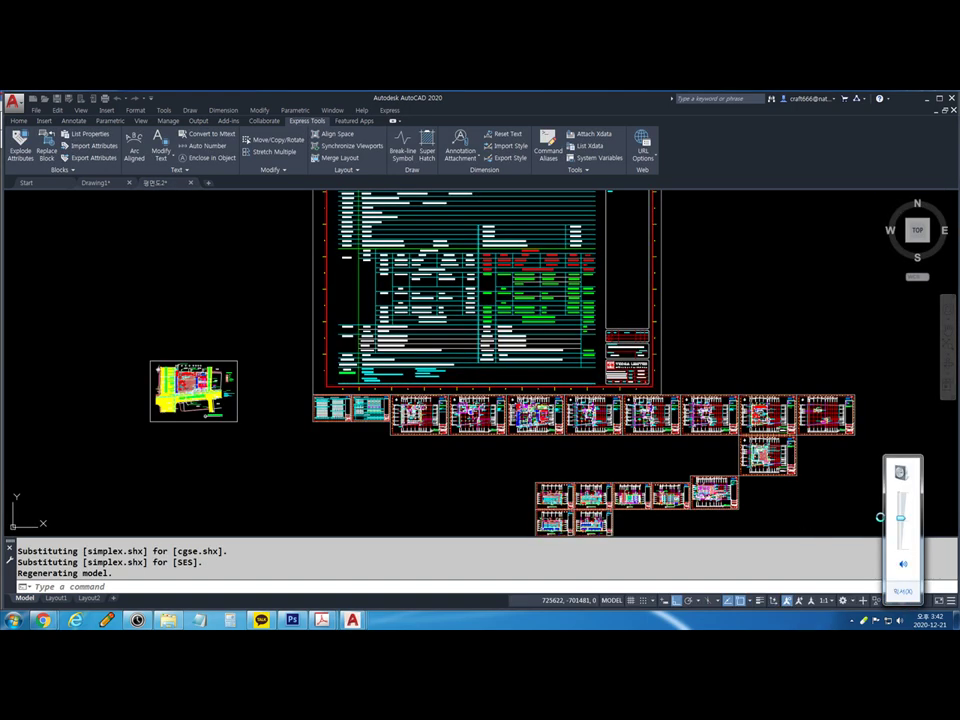
# Examine the 일괄변경 내역 notes beside the floor plan to see how their text was made
pyautogui.scroll(10, 290, 300)
pyautogui.scroll(4, 377, 343)
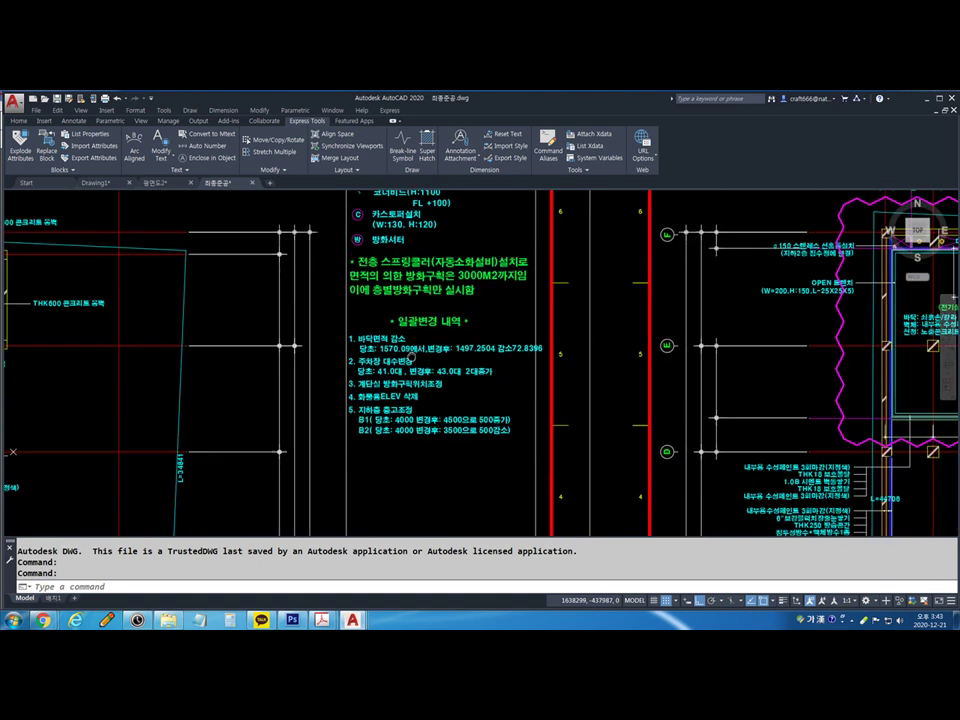
pyautogui.scroll(-2, 420, 357)
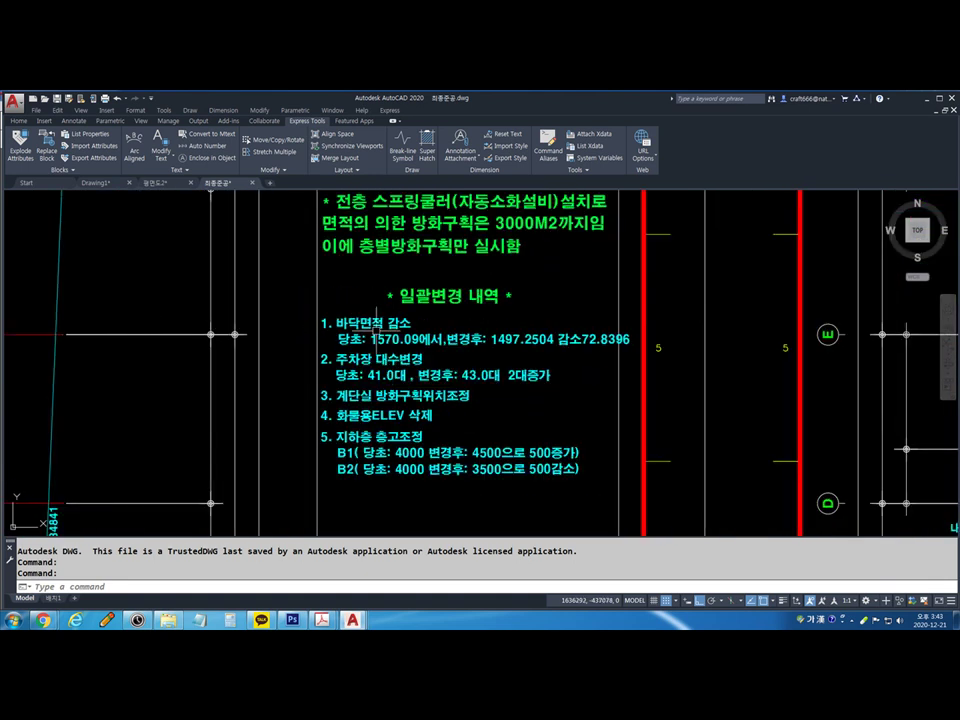
pyautogui.moveTo(358, 318); pyautogui.dragTo(358, 226, button='middle')
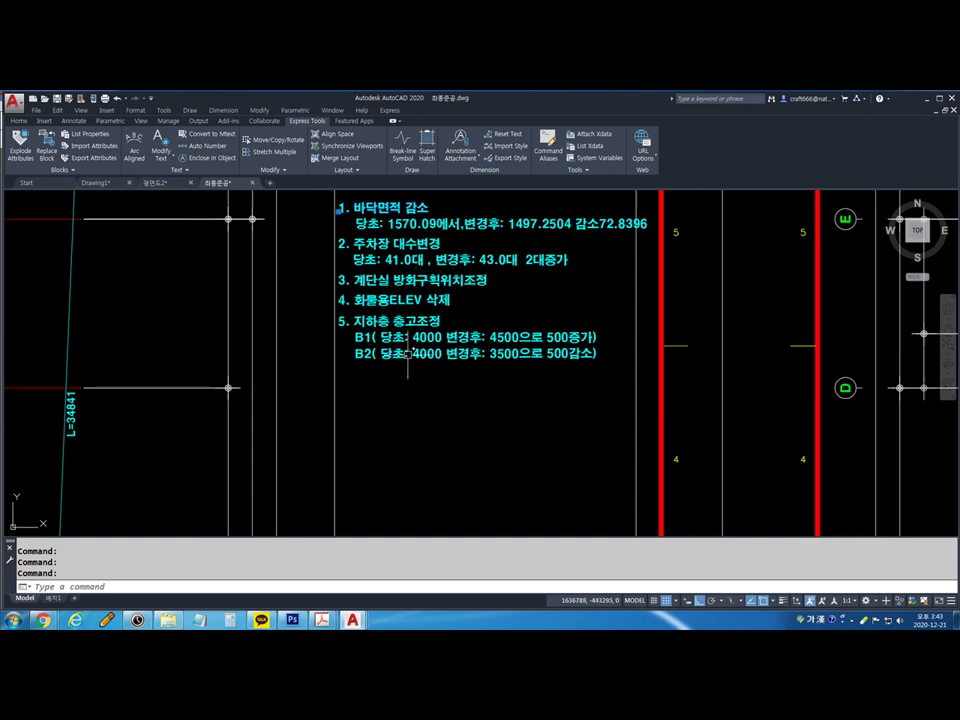
# Create a multiline text box below the B2 note and enter the sample text "1, fjlfjdlfjslfjl"
pyautogui.moveTo(355, 200); pyautogui.dragTo(362, 392)
pyautogui.press('Escape')
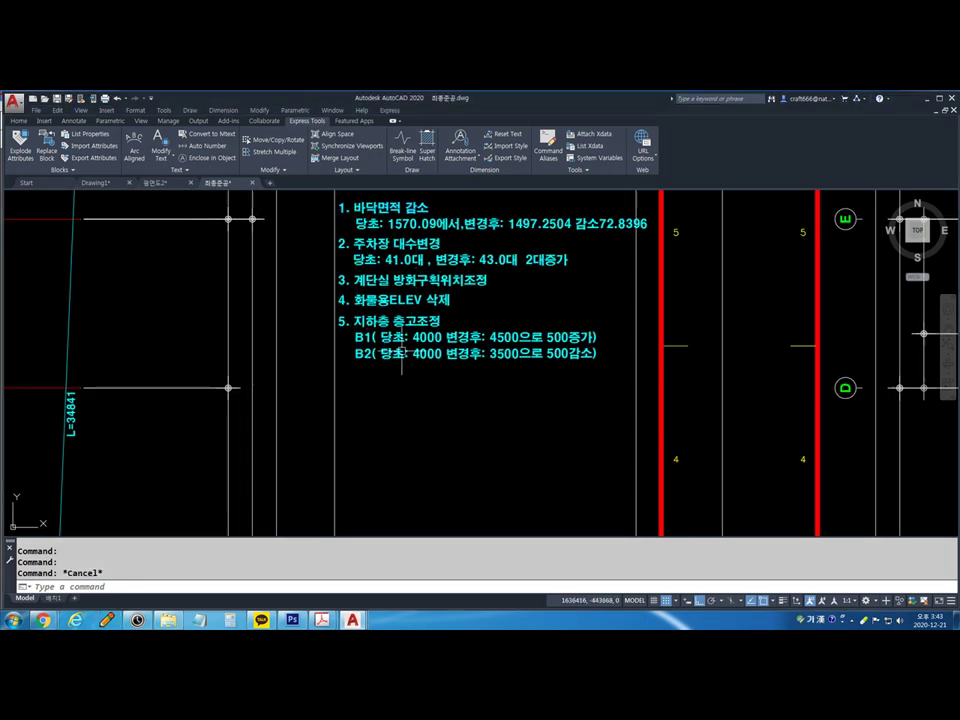
pyautogui.write('ㅅ')
pyautogui.press('Return')
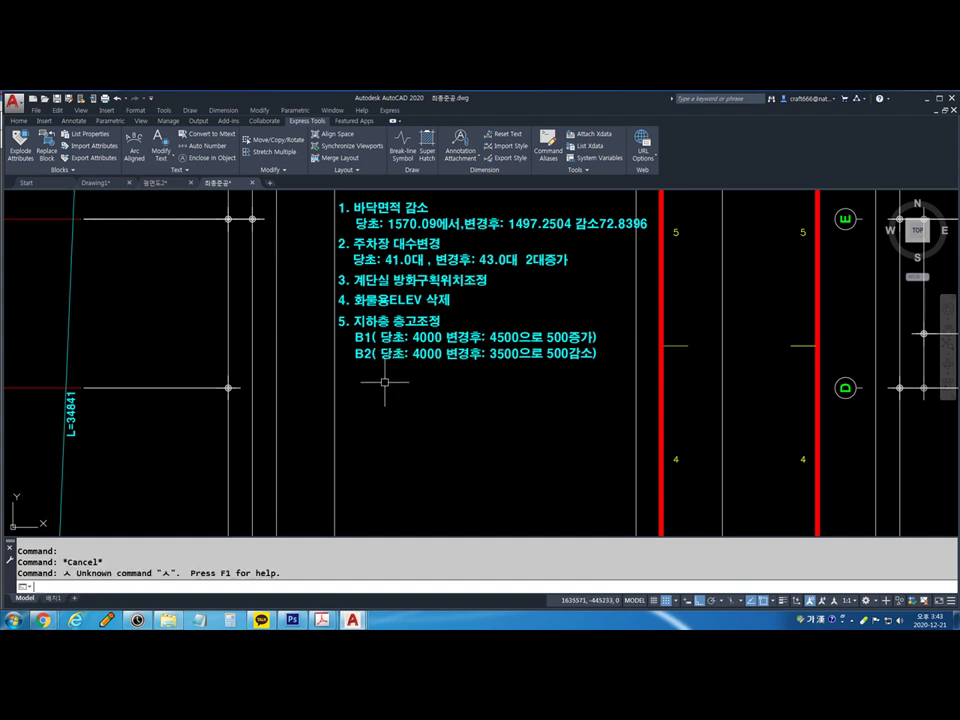
pyautogui.write('t')
pyautogui.press('Return')
pyautogui.click(357, 376)
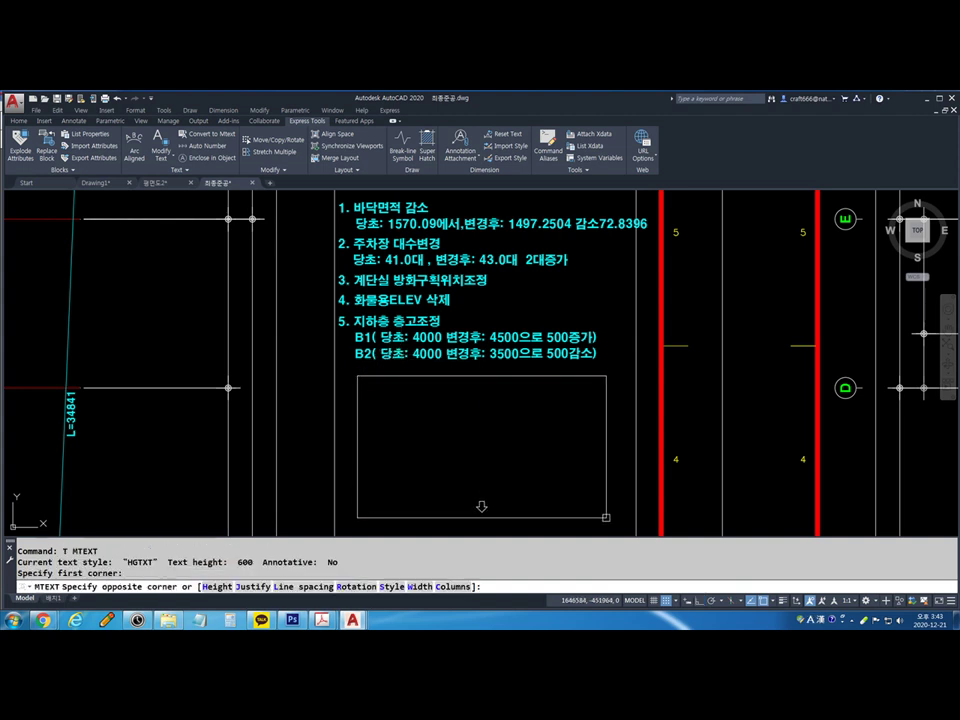
pyautogui.click(607, 518)
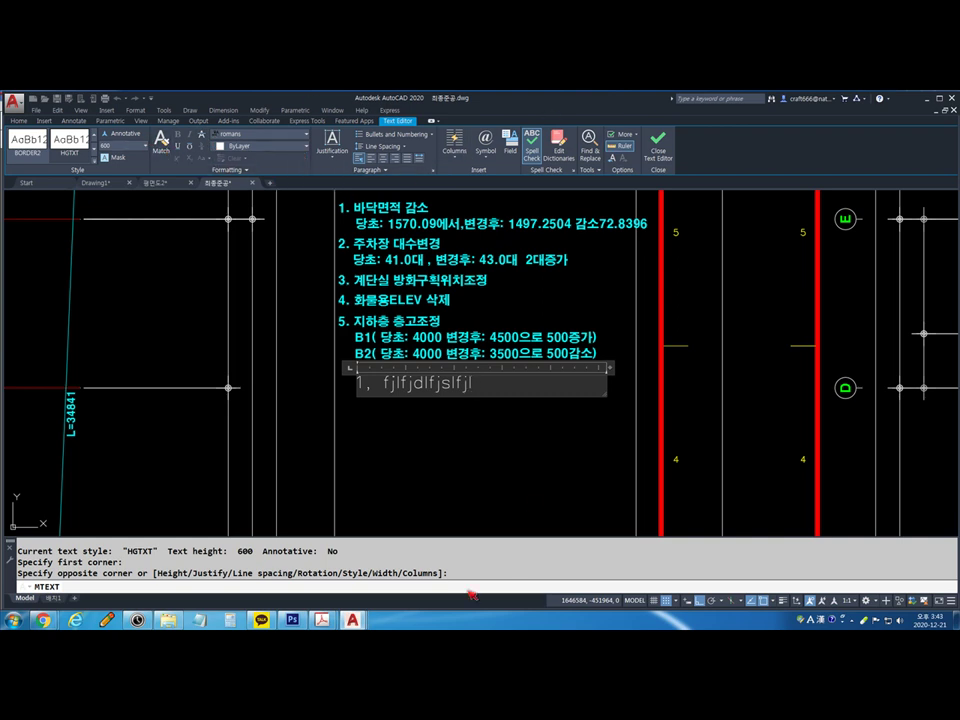
# Switch to the CAD shortcut PDF in Acrobat, check the DT and T text commands, and return to AutoCAD
pyautogui.moveTo(322, 620)
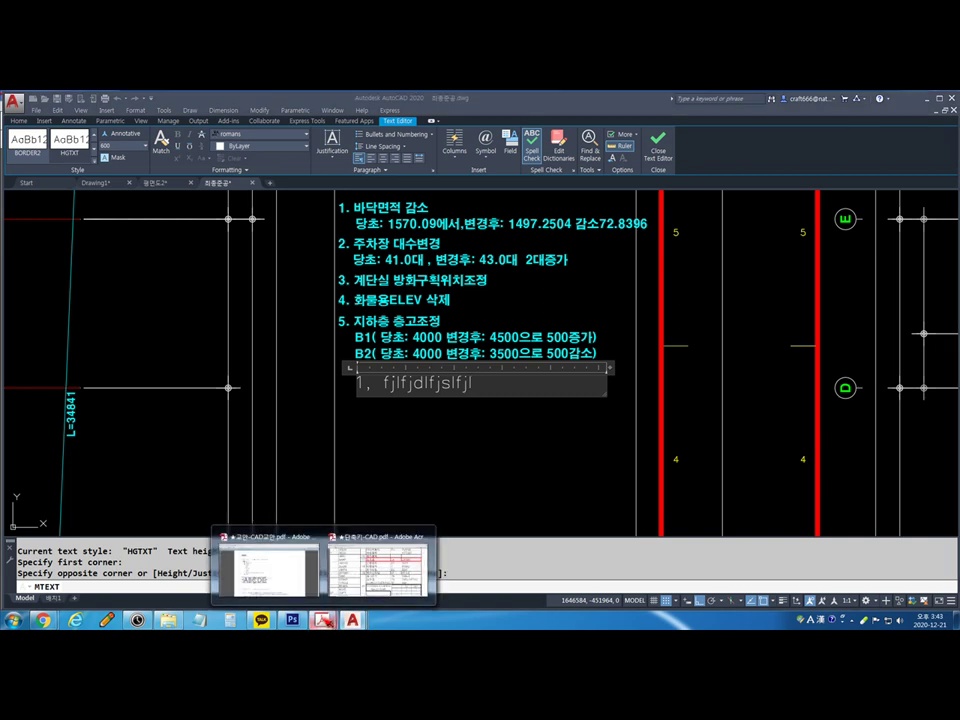
pyautogui.click(393, 585)
pyautogui.hotkey('ctrl', '2')
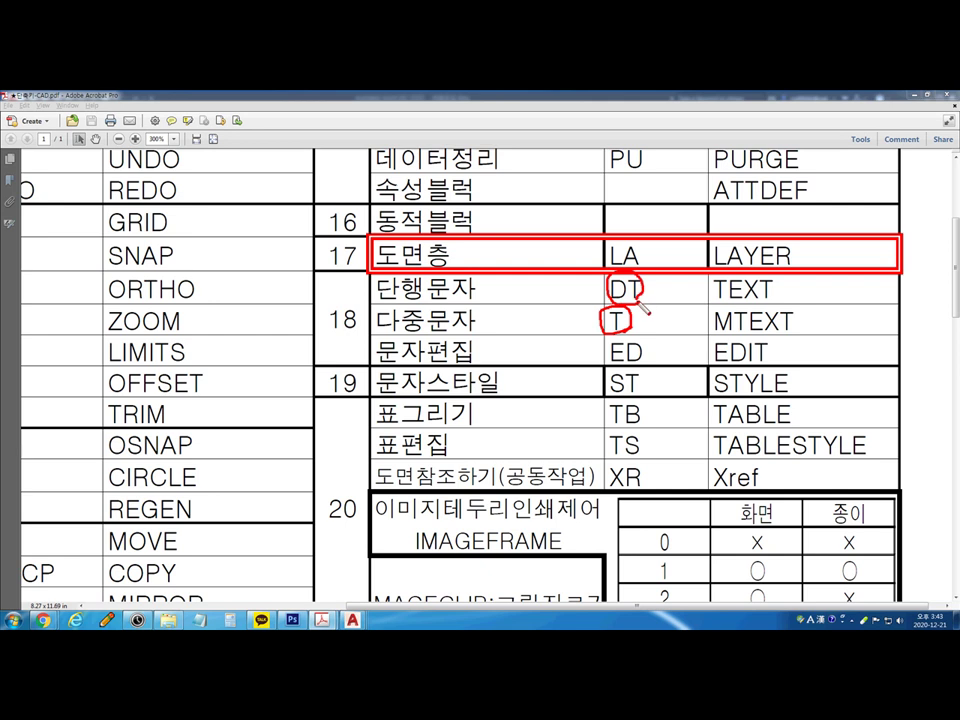
pyautogui.press('Escape')
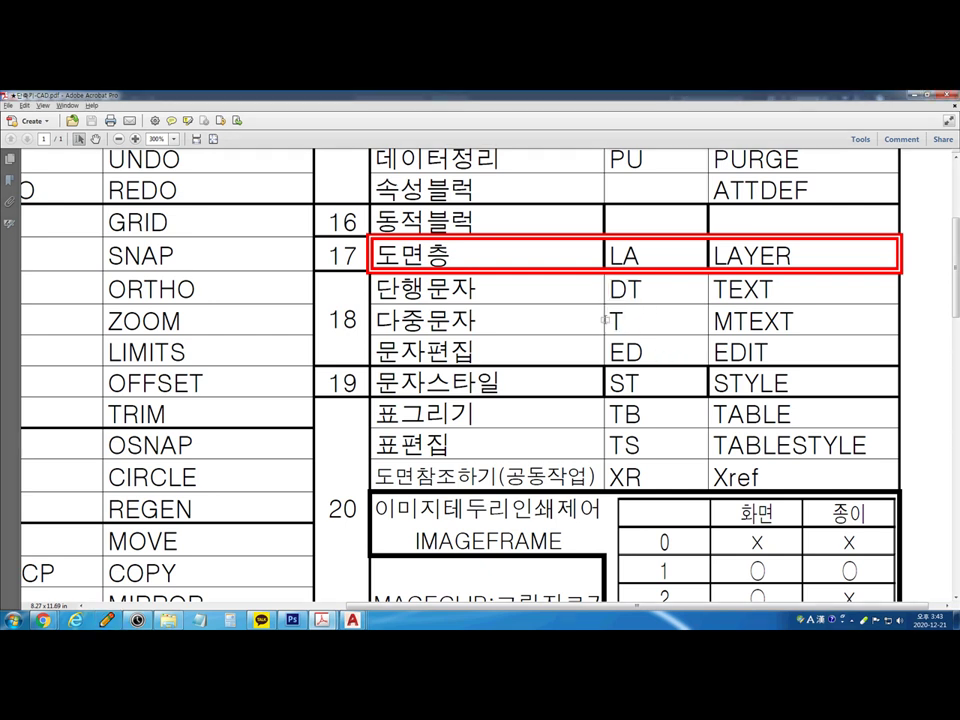
pyautogui.hotkey('alt', 'Tab')
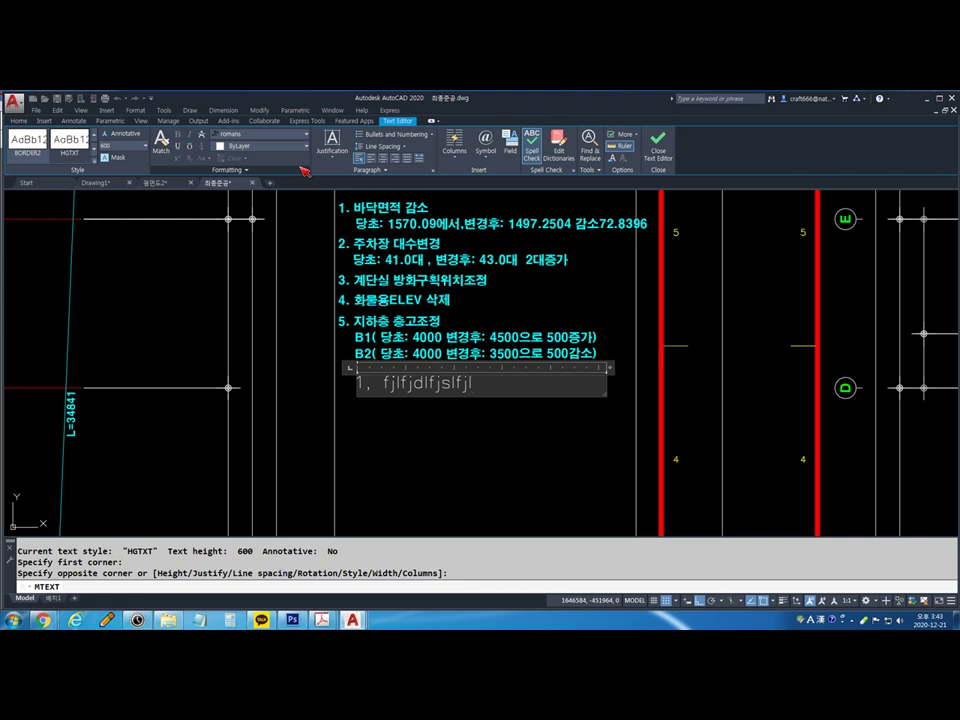
# Replace the letters after "1," in the multiline text with "한글 이지요"
pyautogui.moveTo(450, 385); pyautogui.dragTo(389, 384)
pyautogui.press('Hangul')
pyautogui.write('한ㄱ')
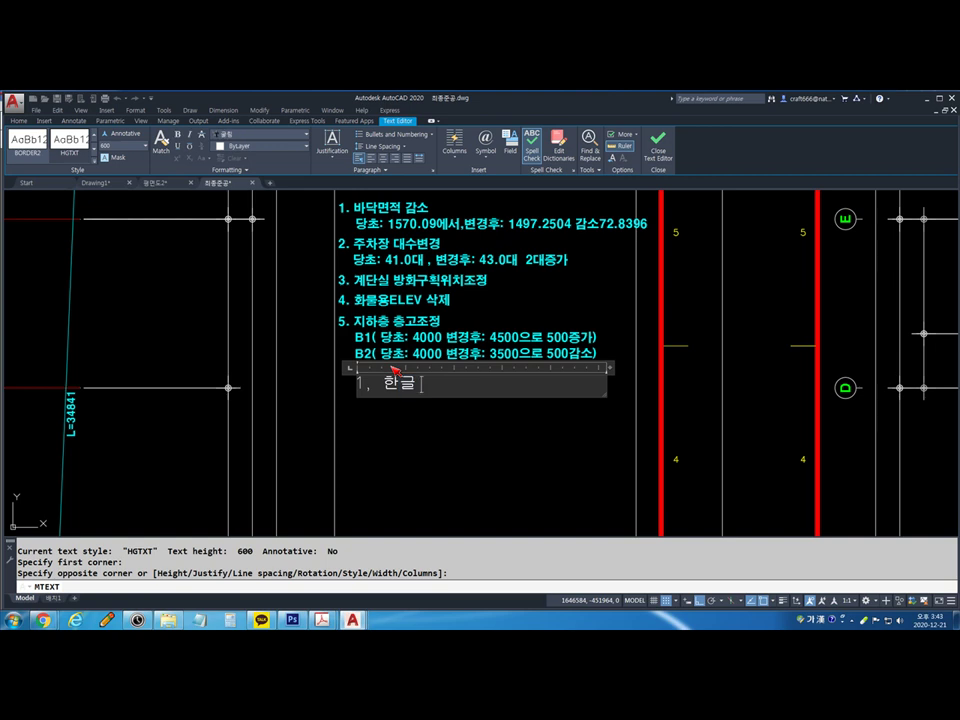
pyautogui.press('Return')
pyautogui.press('Return')
pyautogui.scroll(6, 412, 374)
pyautogui.press('BackSpace')
pyautogui.press('BackSpace')
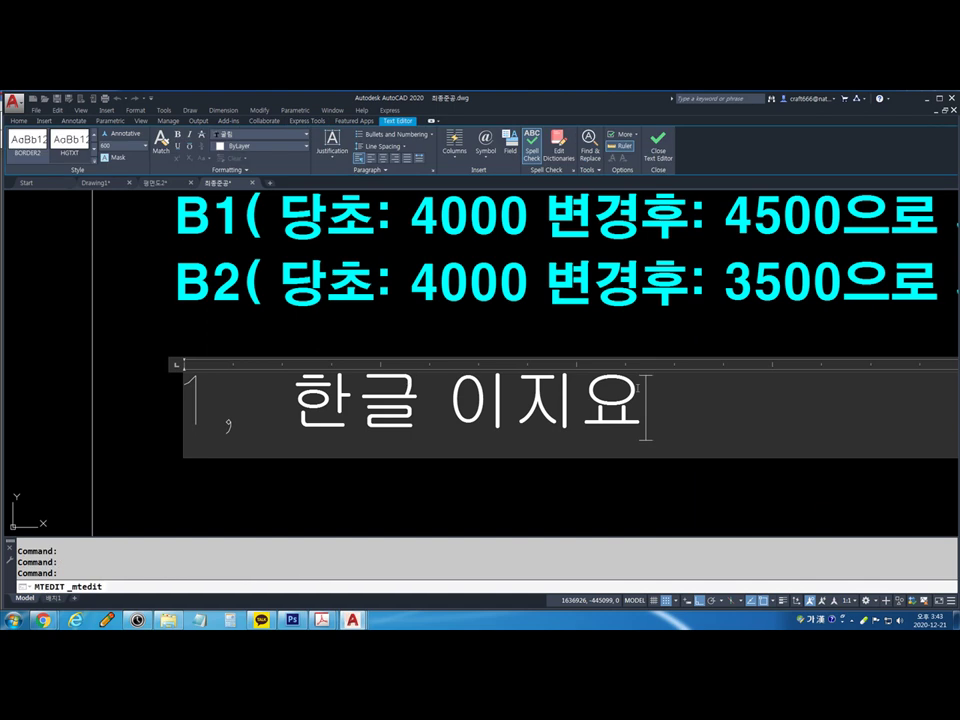
# Try a width factor of 10 on the Korean text, restore it to 1, and close the text editor
pyautogui.hotkey('ctrl', 'a')
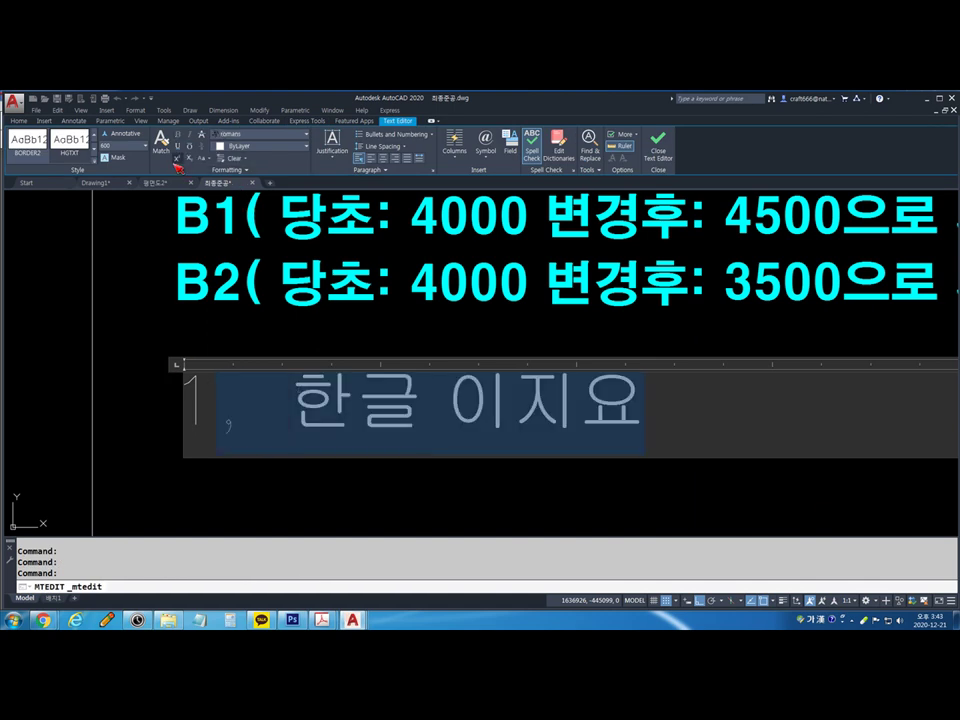
pyautogui.click(247, 170)
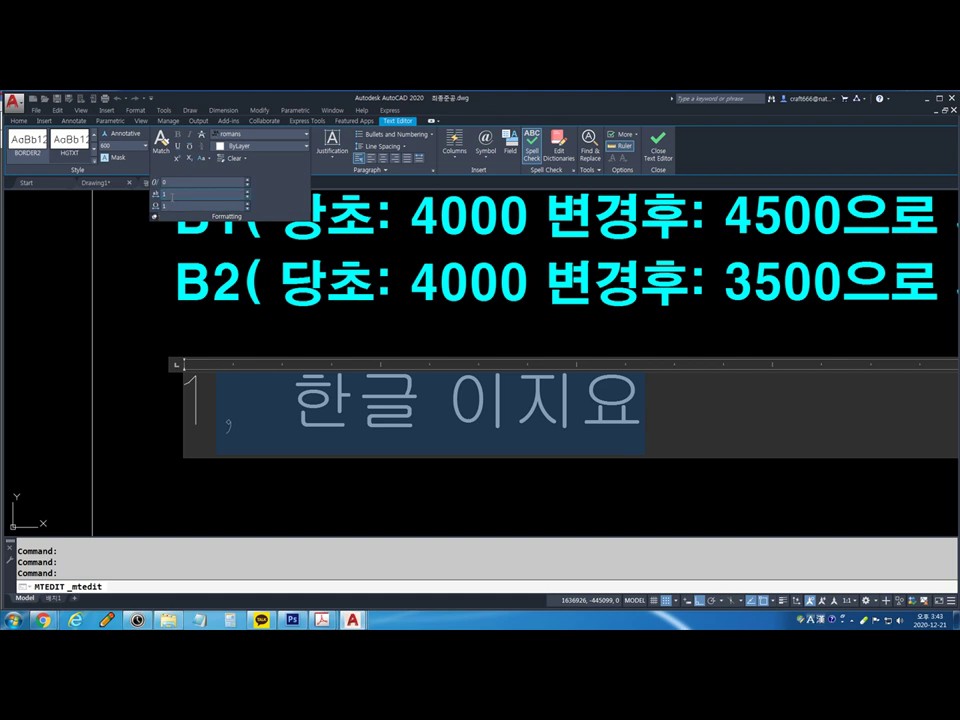
pyautogui.press('Hangul')
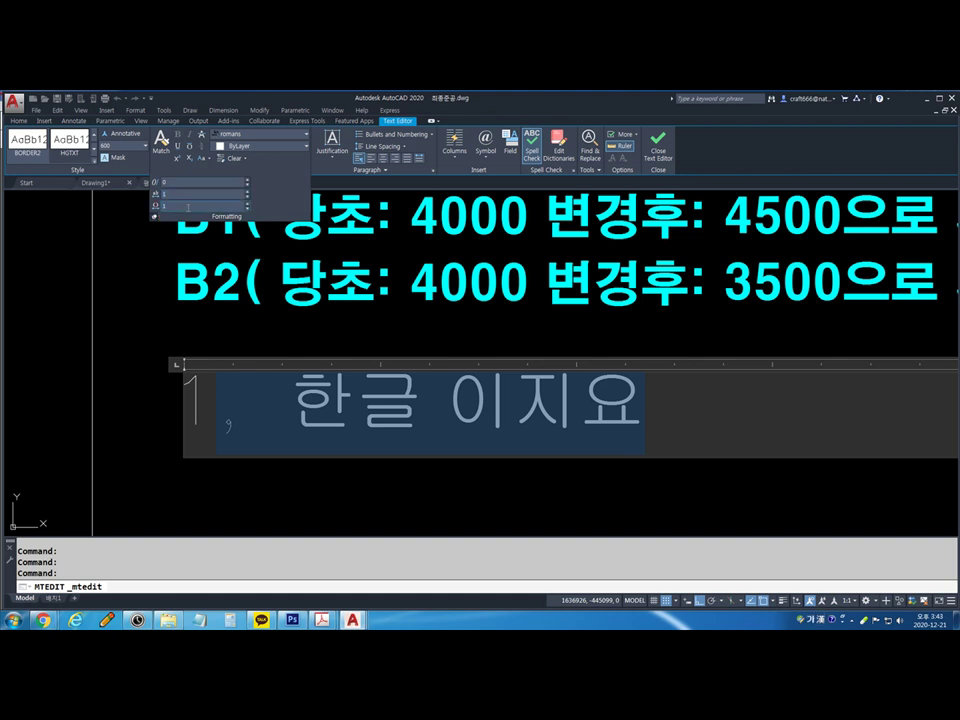
pyautogui.press('Return')
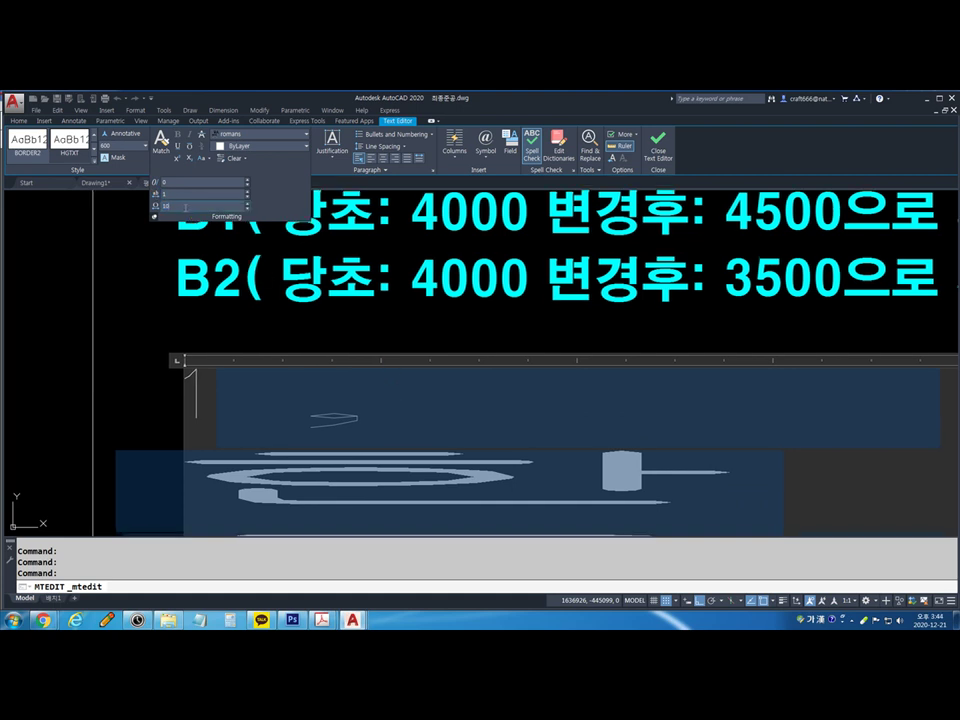
pyautogui.press('Return')
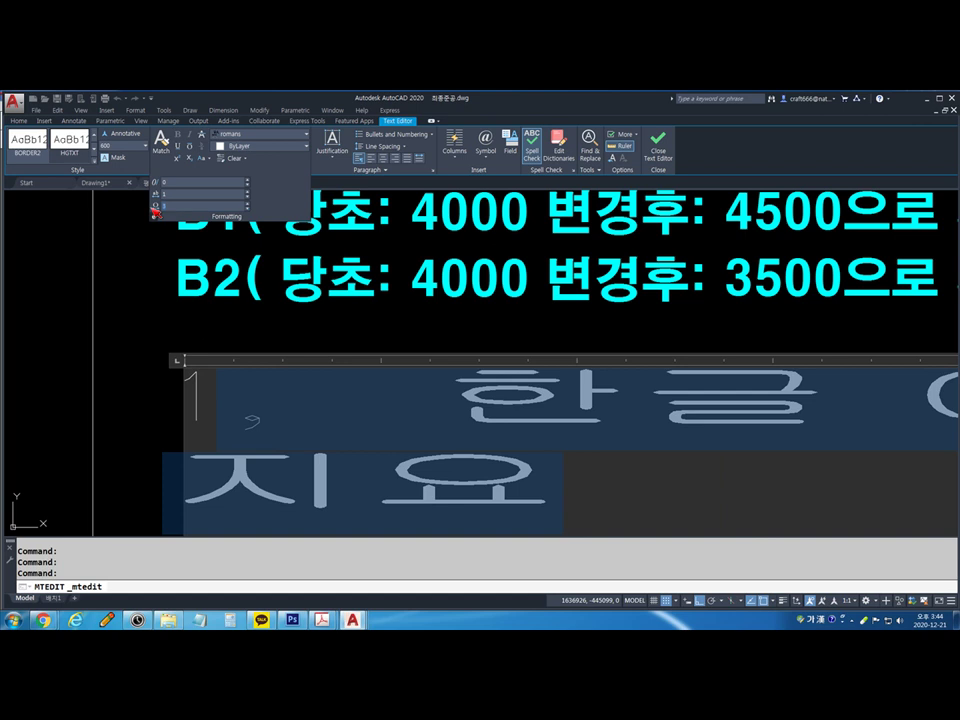
pyautogui.click(301, 380)
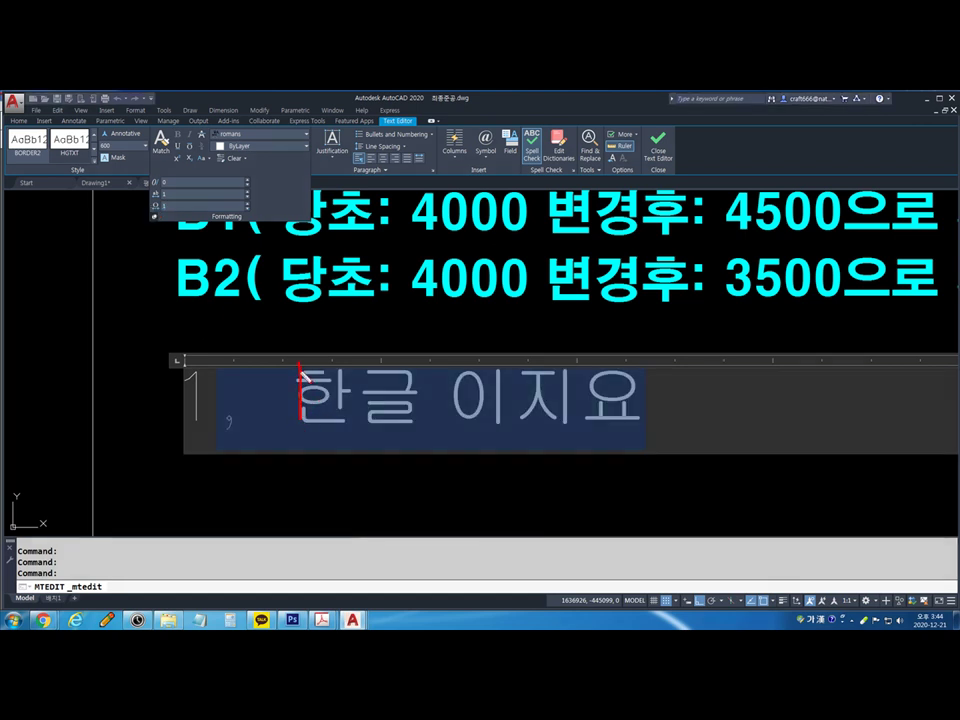
pyautogui.moveTo(300, 425); pyautogui.dragTo(346, 423)
pyautogui.press('Hangul')
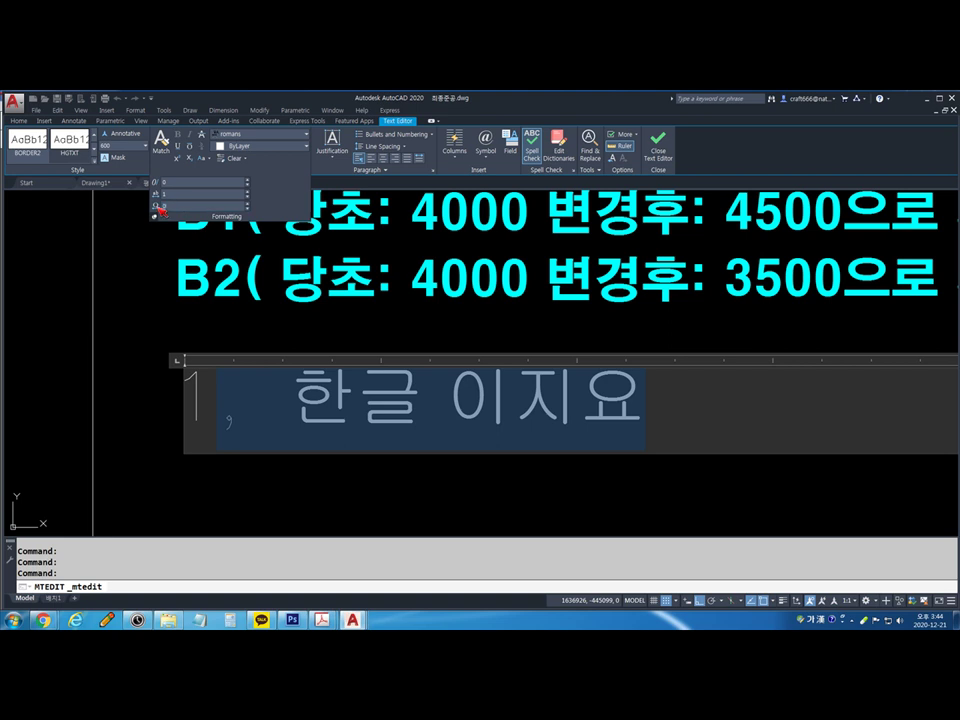
pyautogui.click(179, 206)
pyautogui.scroll(-2, 440, 470)
pyautogui.click(440, 470)
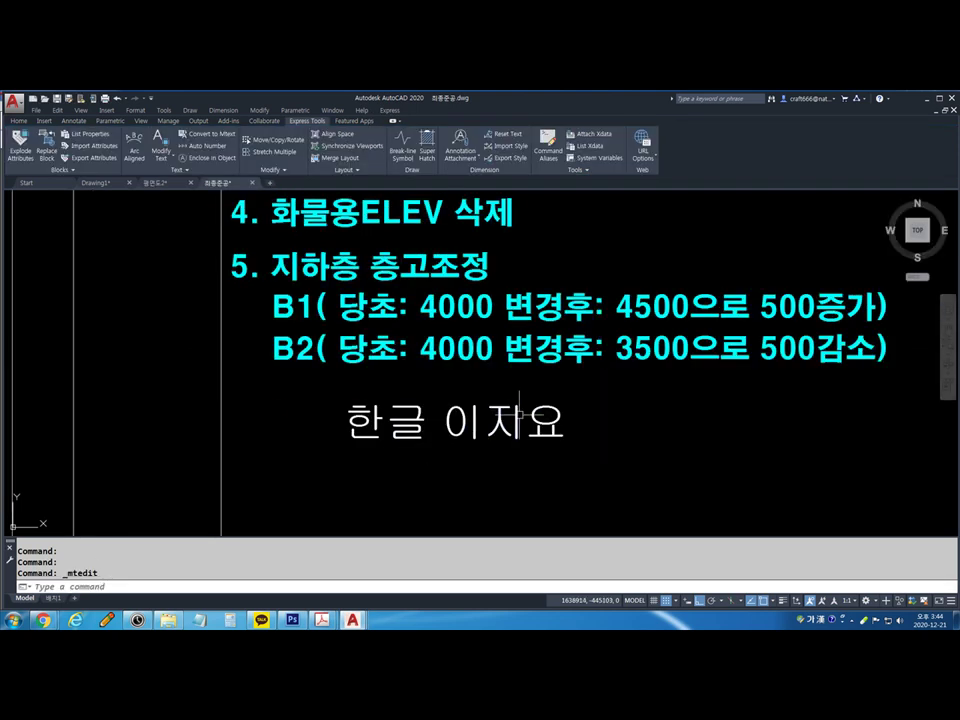
# Reopen the multiline text and vary the width factor of "한글 이지요" in small increments to narrow its characters
pyautogui.doubleClick(563, 420)
pyautogui.moveTo(565, 420); pyautogui.dragTo(292, 355)
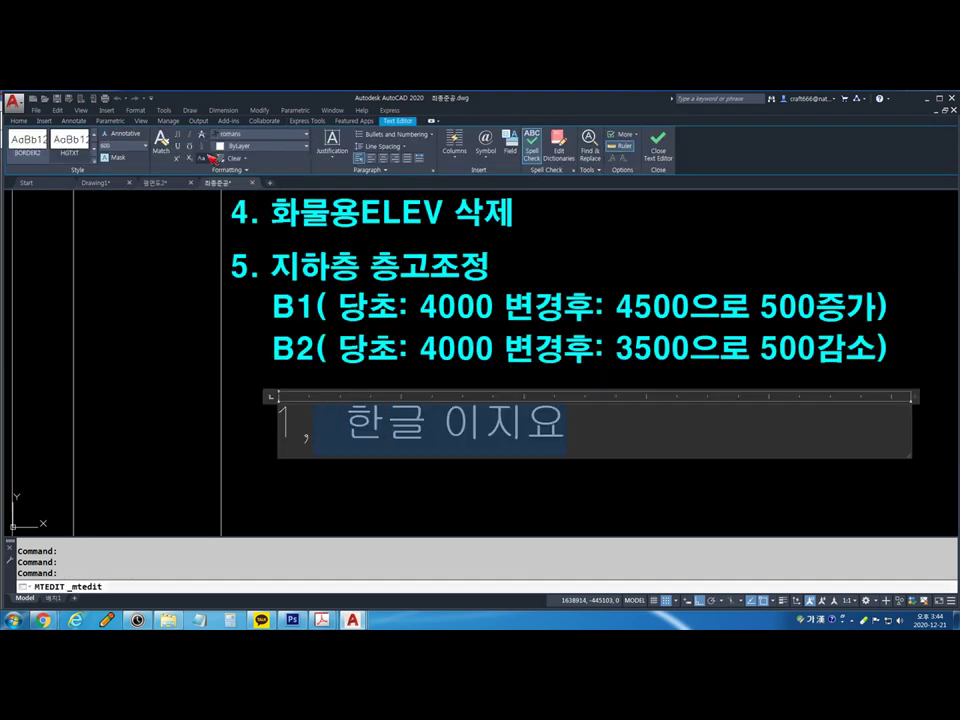
pyautogui.click(256, 171)
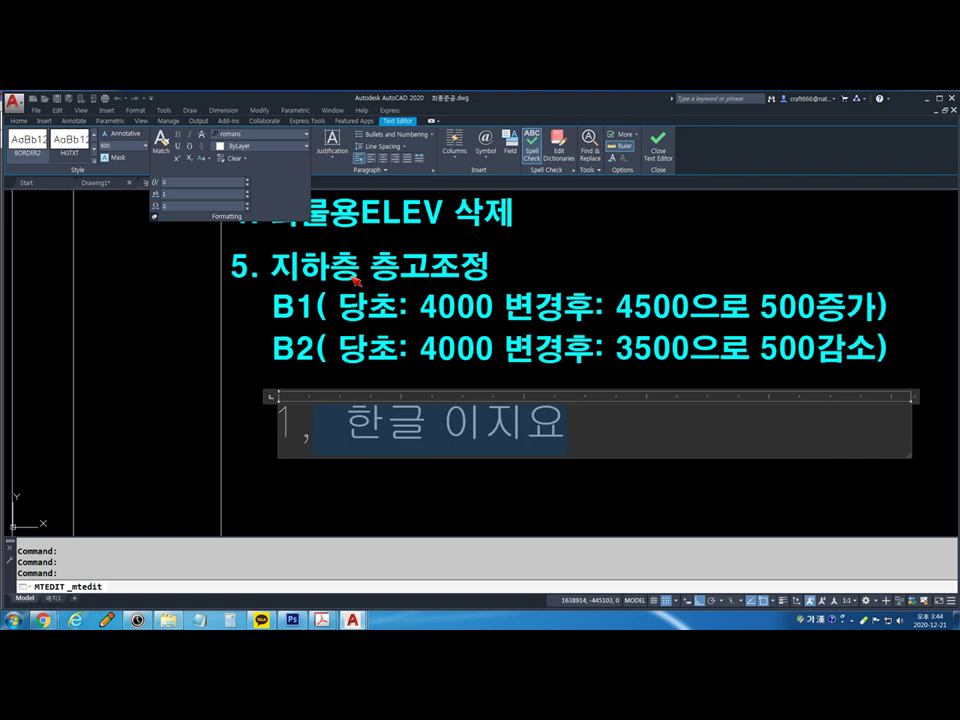
pyautogui.click(248, 208)
pyautogui.click(248, 208)
pyautogui.click(248, 208)
pyautogui.click(248, 208)
pyautogui.click(250, 207)
pyautogui.click(250, 207)
pyautogui.click(250, 207)
pyautogui.click(250, 207)
pyautogui.click(250, 207)
pyautogui.click(250, 207)
pyautogui.click(250, 207)
pyautogui.click(249, 209)
pyautogui.click(249, 209)
pyautogui.click(249, 209)
pyautogui.click(249, 209)
pyautogui.click(250, 206)
pyautogui.click(250, 206)
pyautogui.click(249, 209)
pyautogui.click(249, 209)
pyautogui.click(249, 209)
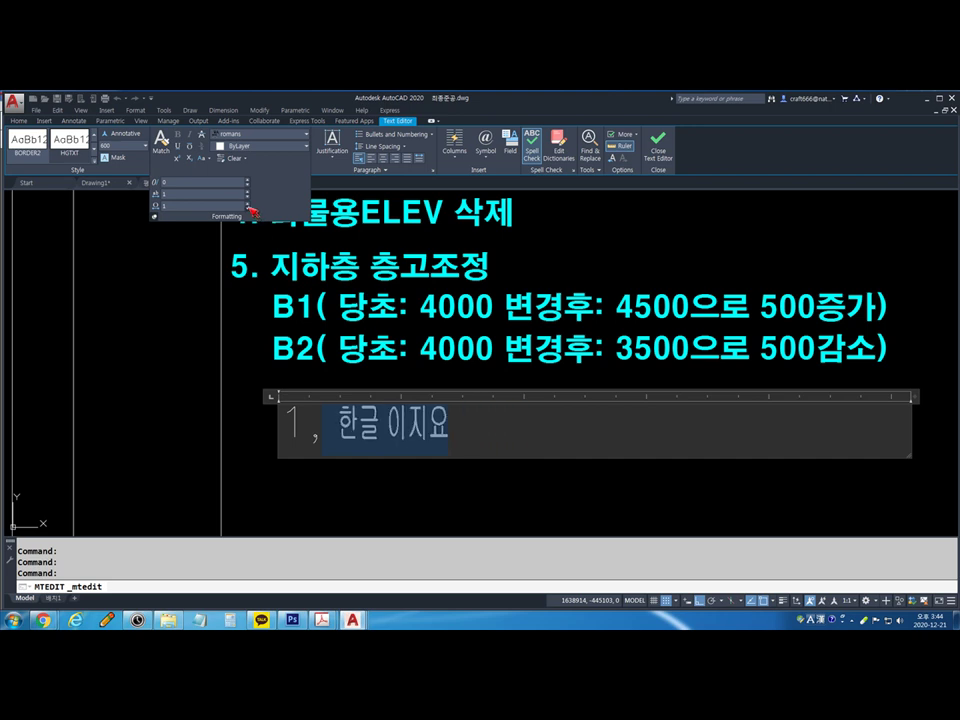
# Widen the selected characters again by raising the width factor, and set their tracking to 2
pyautogui.click(250, 206)
pyautogui.click(250, 206)
pyautogui.click(250, 206)
pyautogui.click(250, 206)
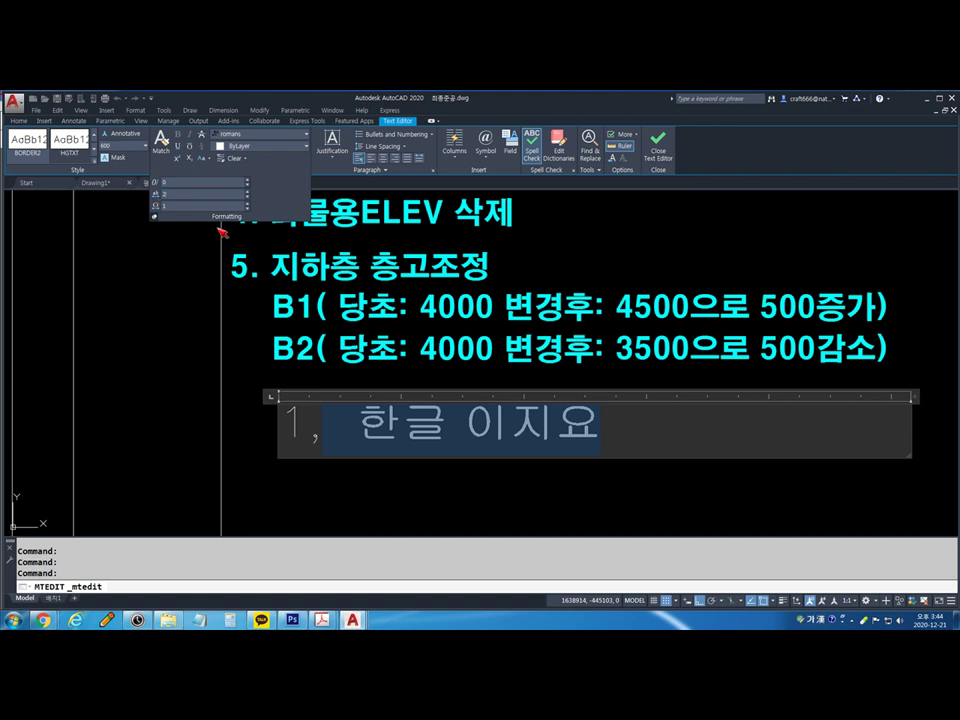
pyautogui.press('Return')
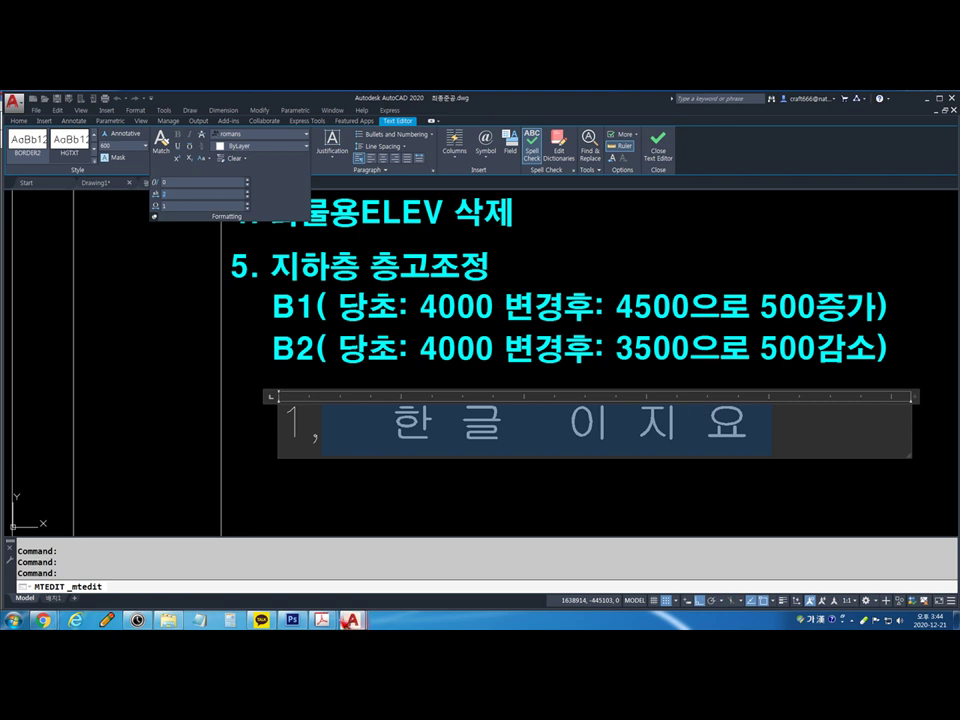
# Review the text command shortcuts, especially DT, in the CAD shortcut PDF and return to the drawing
pyautogui.moveTo(366, 619)
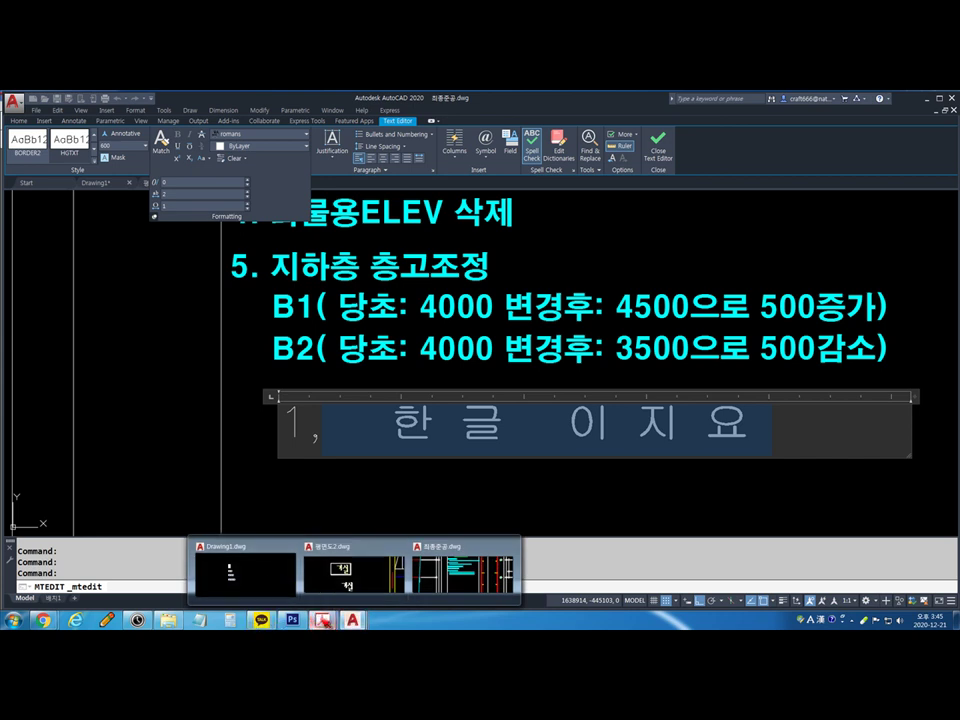
pyautogui.moveTo(322, 620)
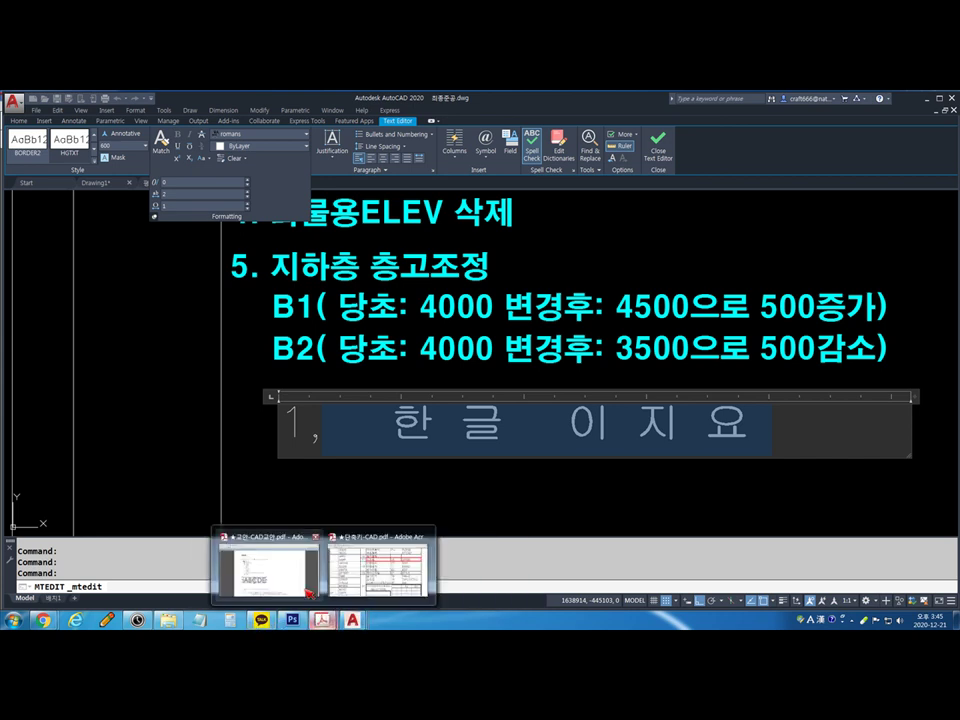
pyautogui.click(363, 580)
pyautogui.moveTo(589, 302); pyautogui.dragTo(605, 300)
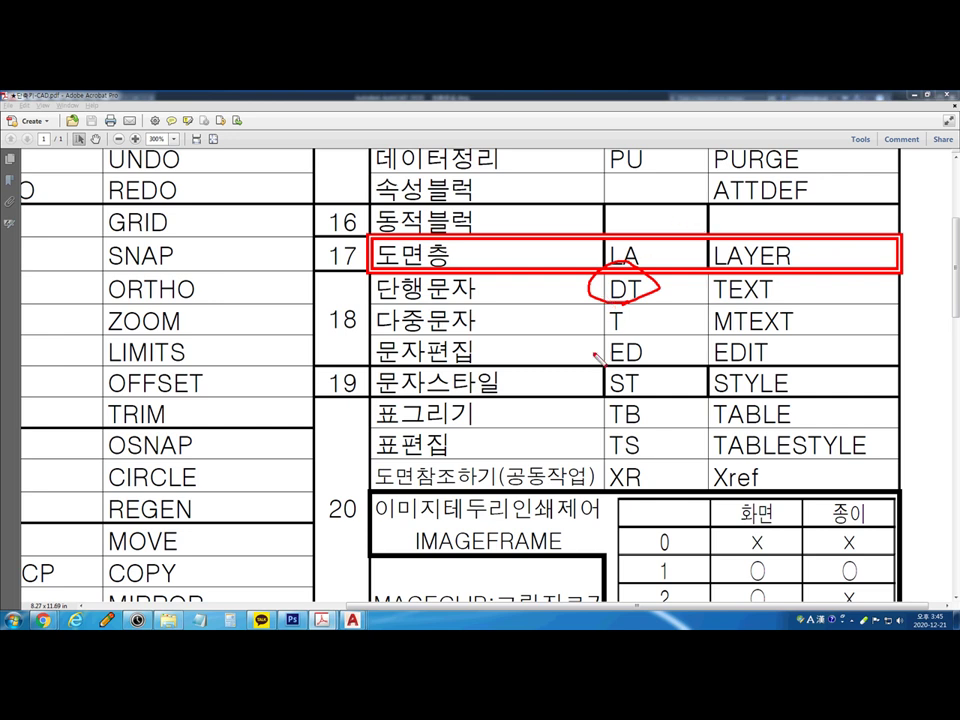
pyautogui.moveTo(603, 298)
pyautogui.mouseDown()
pyautogui.moveTo(606, 285)
pyautogui.moveTo(628, 314)
pyautogui.mouseUp()
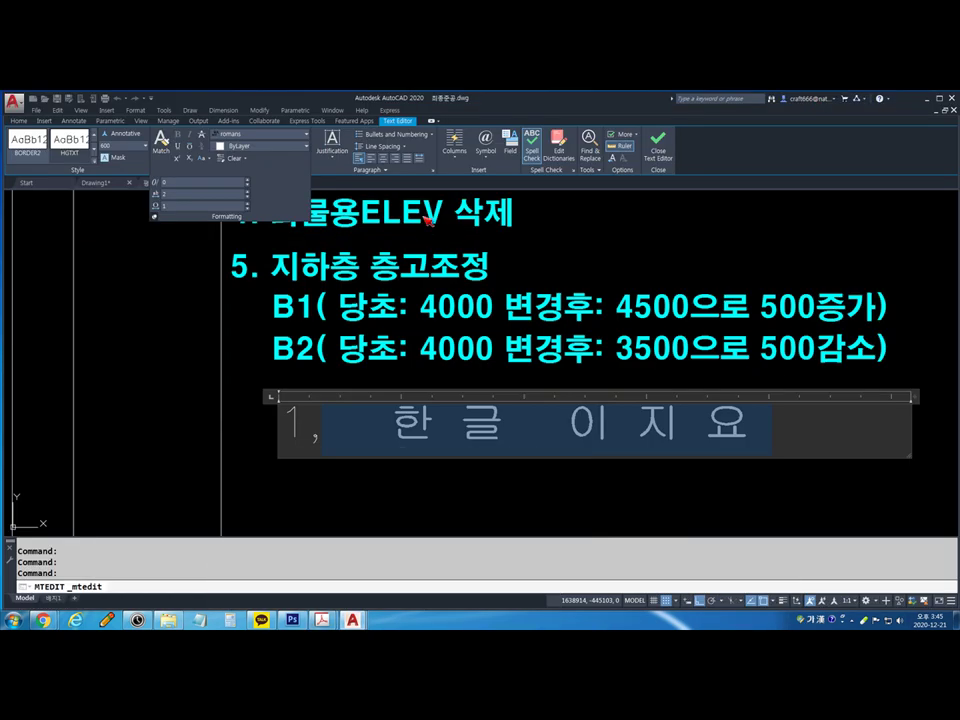
# Close the multiline text editor and discard the width and tracking changes
pyautogui.press('Escape')
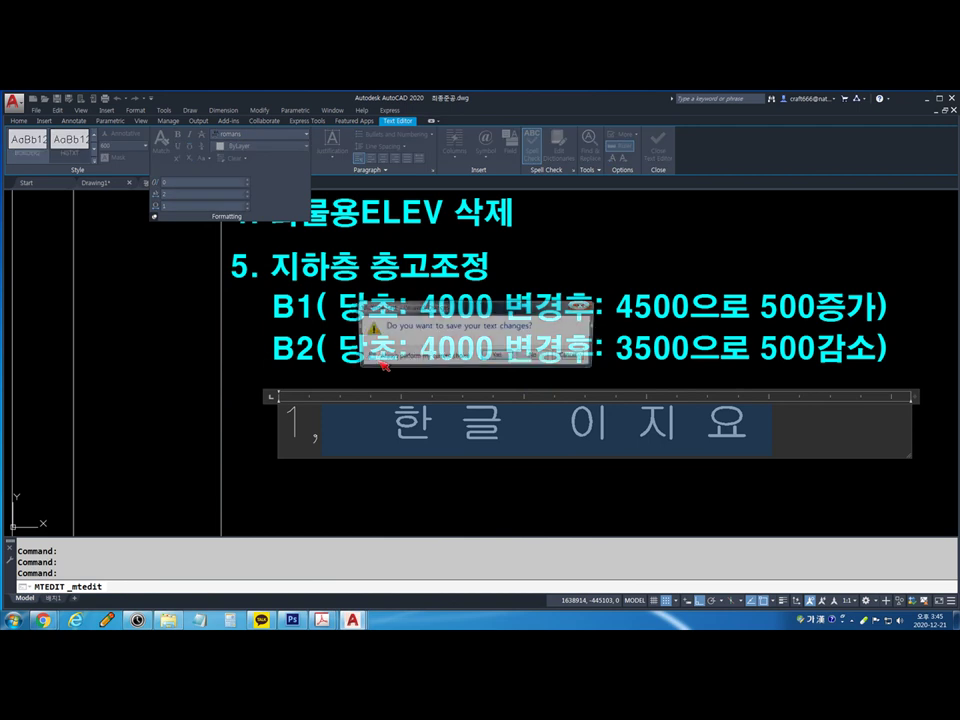
pyautogui.press('Return')
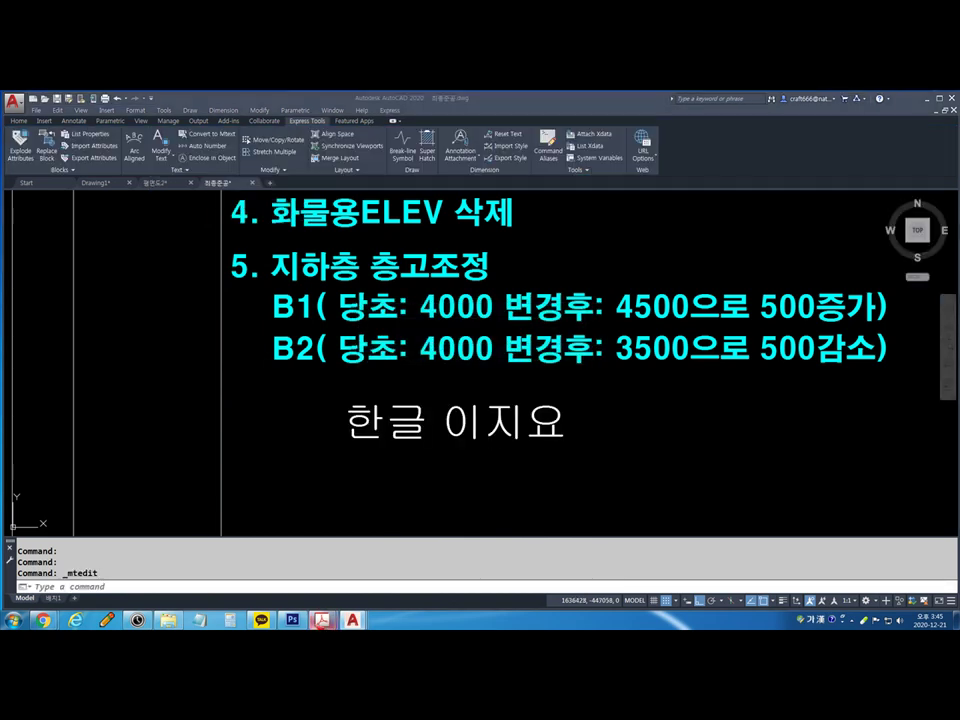
# Recheck the DT entry for single-line text in the Acrobat shortcut PDF and go back to AutoCAD
pyautogui.moveTo(322, 620)
pyautogui.click(372, 565)
pyautogui.moveTo(651, 298); pyautogui.dragTo(606, 299)
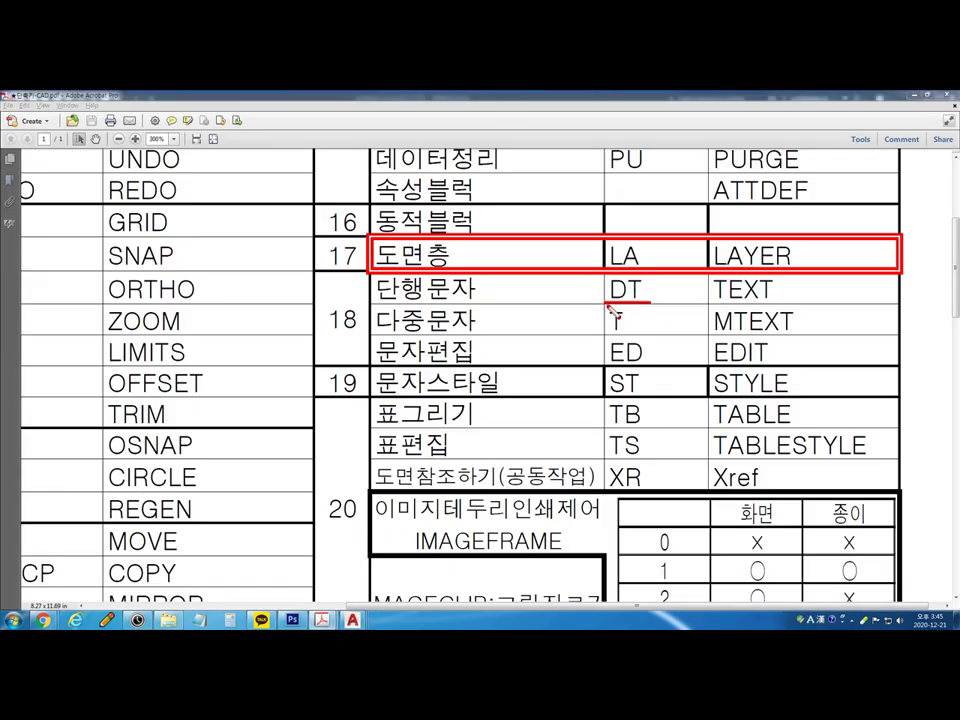
pyautogui.hotkey('alt', 'Tab')
# Examine annotation texts such as 카스토퍼설치 on the basement parking plan, and switch to the 평면도2 drawing
pyautogui.scroll(-6, 322, 381)
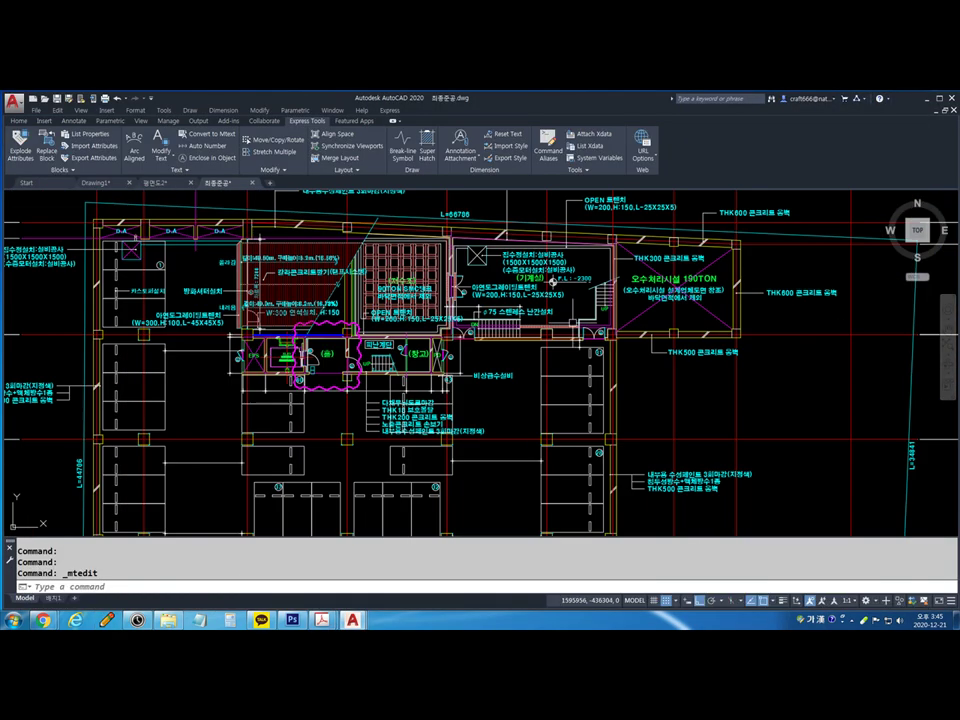
pyautogui.scroll(4, 165, 308)
pyautogui.scroll(4, 84, 257)
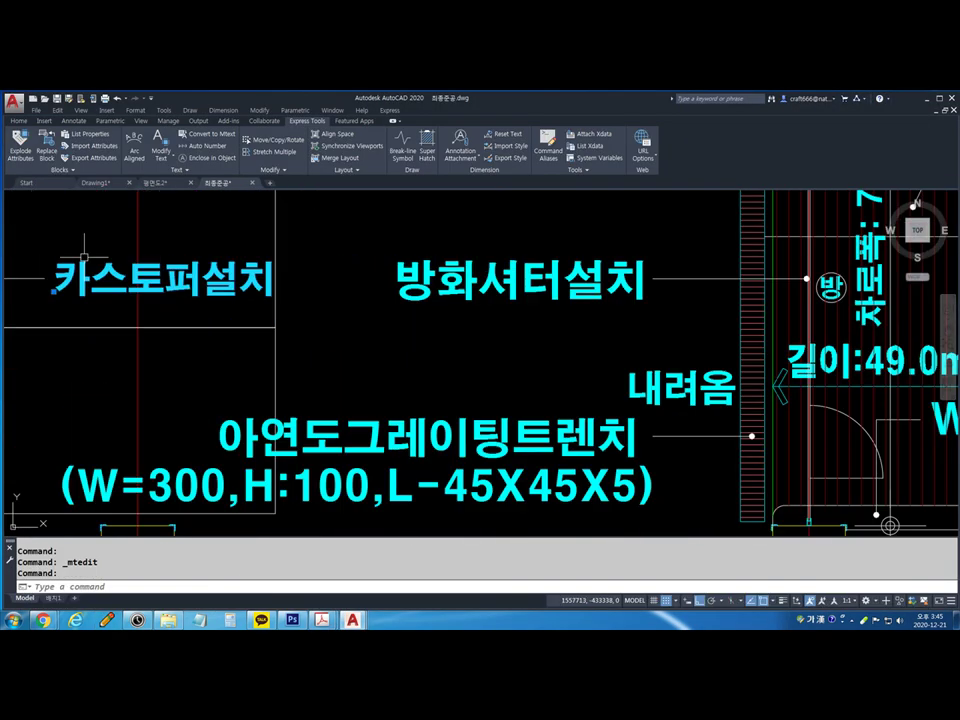
pyautogui.scroll(-2, 325, 245)
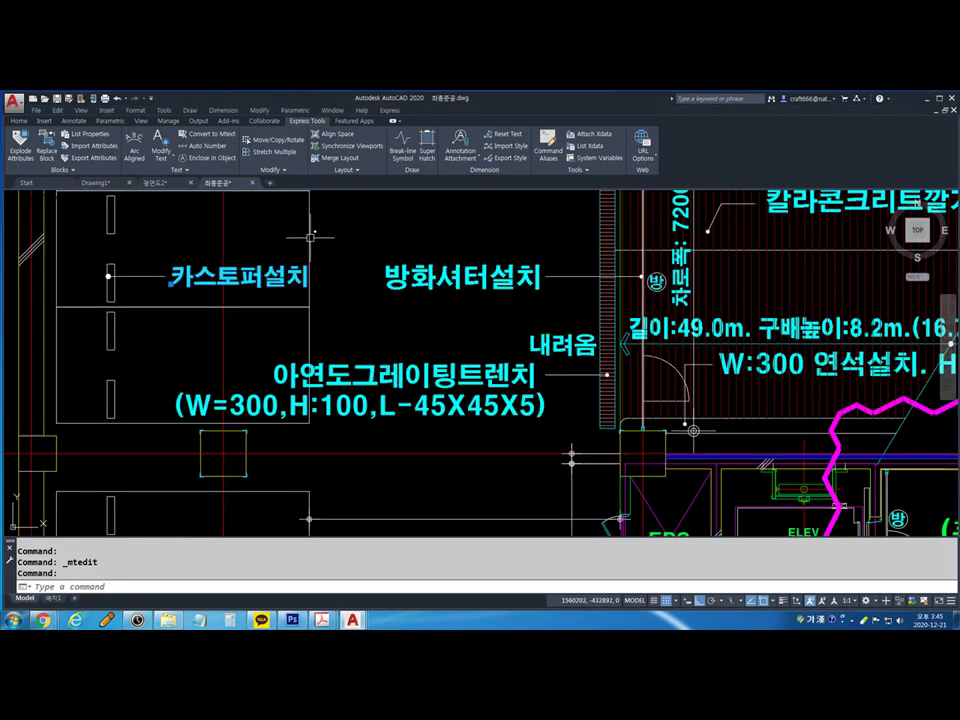
pyautogui.scroll(-3, 325, 245)
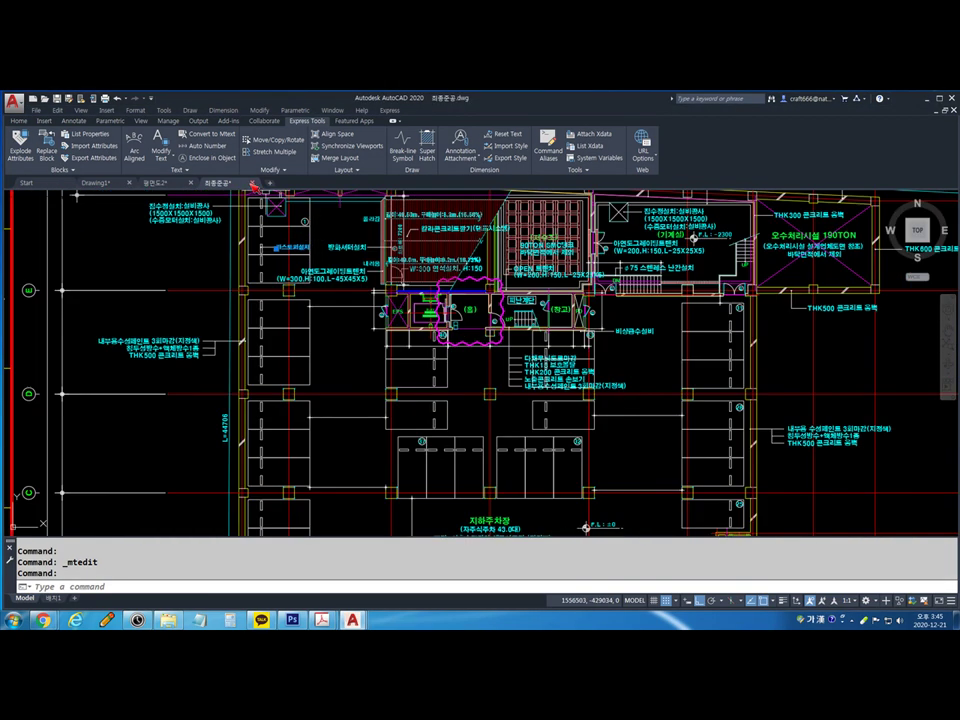
pyautogui.click(165, 183)
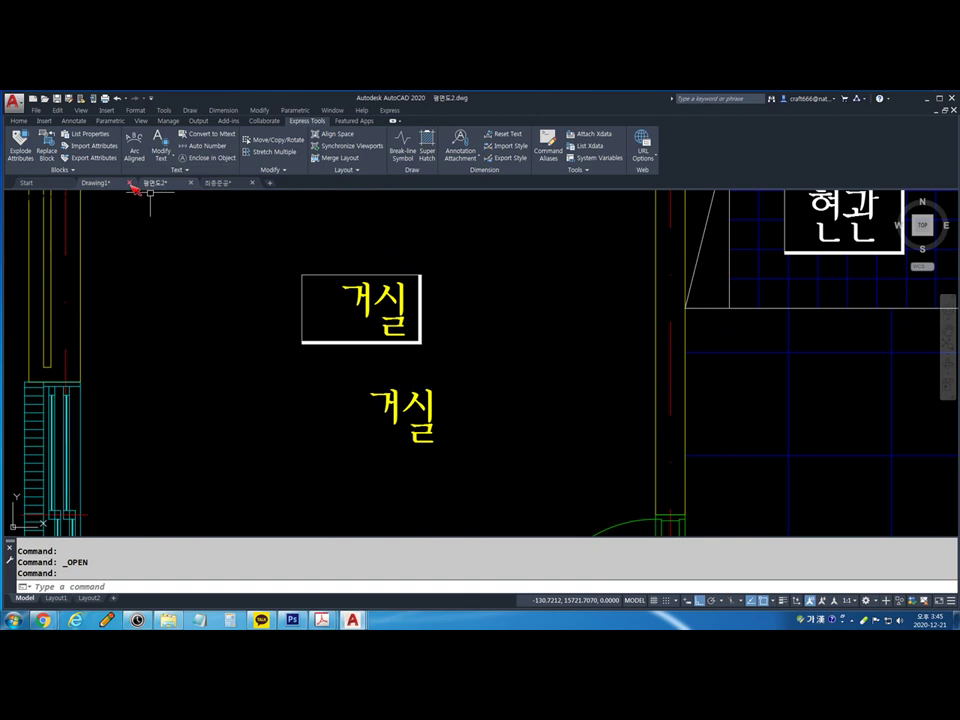
# Switch to the Drawing1 drawing and open the text style settings with the ST command
pyautogui.click(129, 183)
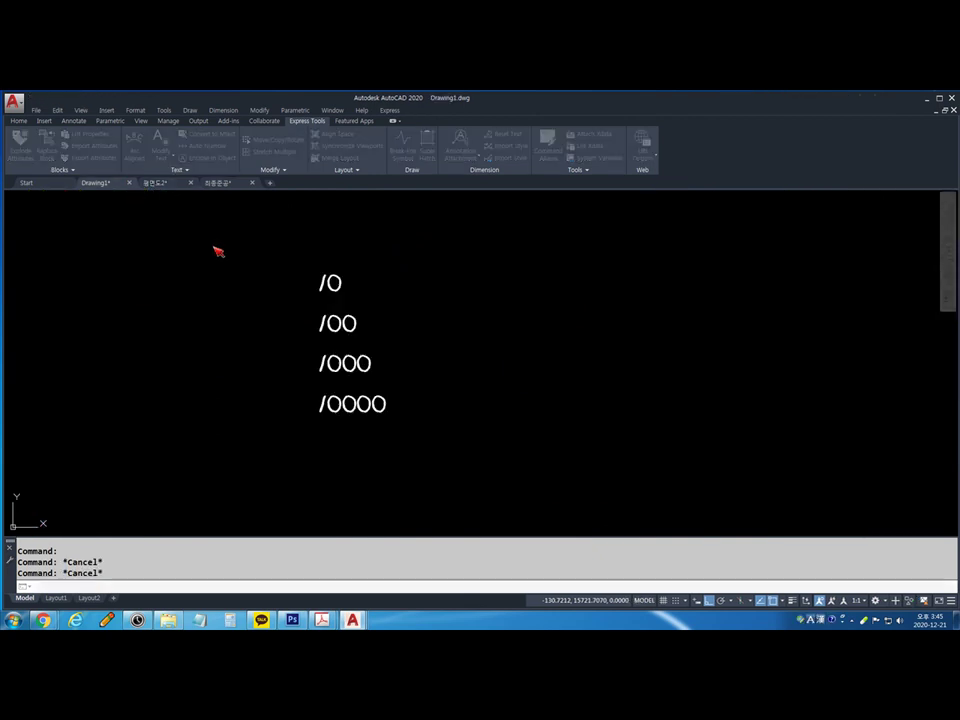
pyautogui.press('Escape')
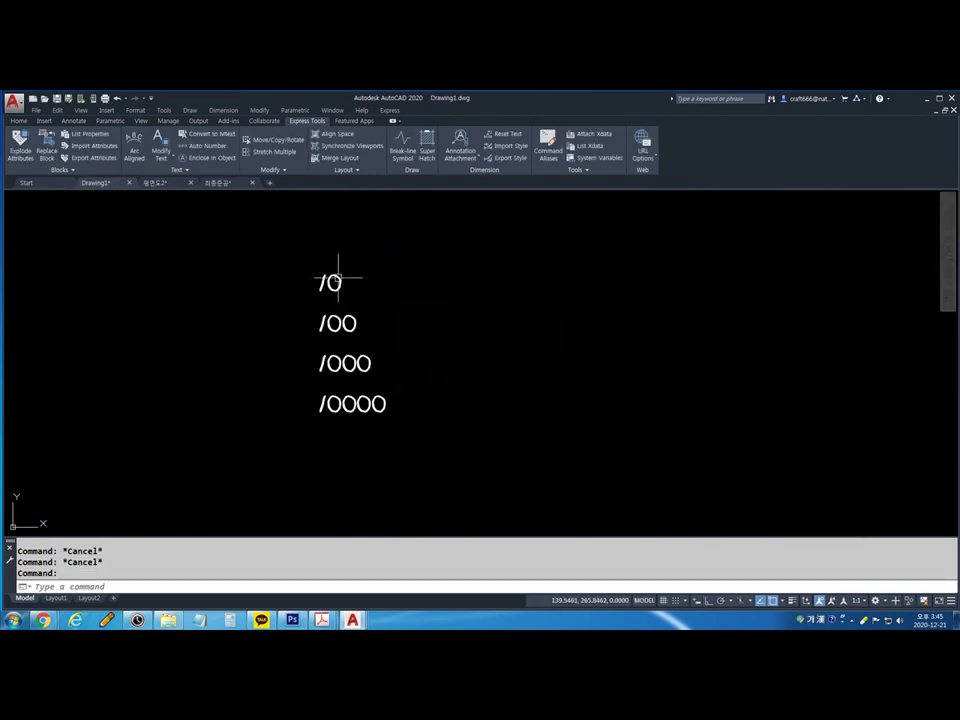
pyautogui.write('ㄴㅅ')
pyautogui.press('Return')
pyautogui.press('Escape')
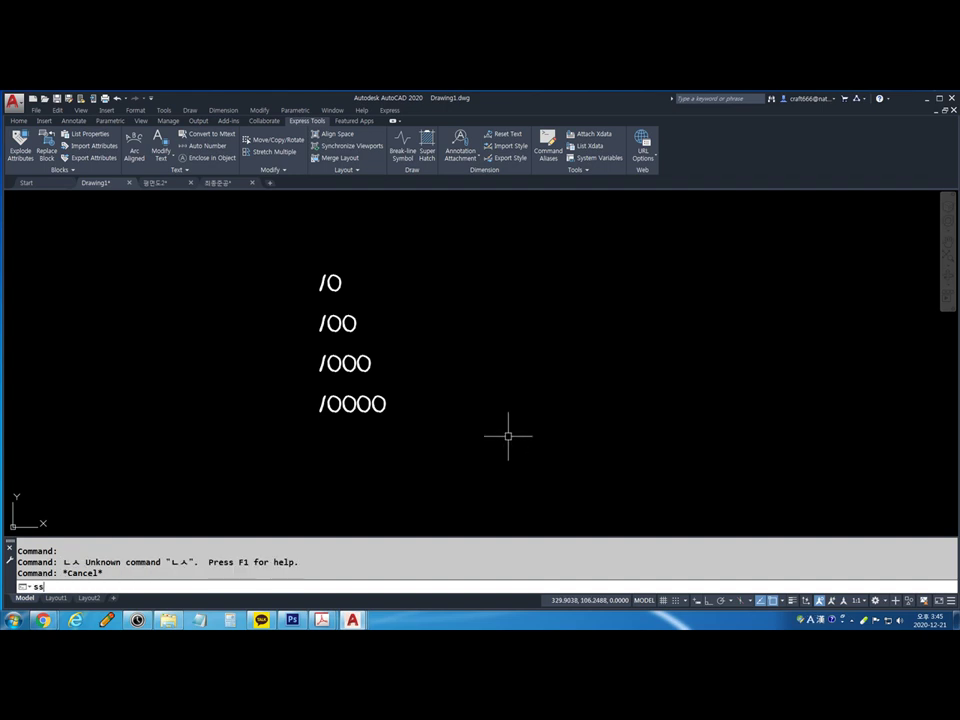
pyautogui.write('st')
pyautogui.press('Return')
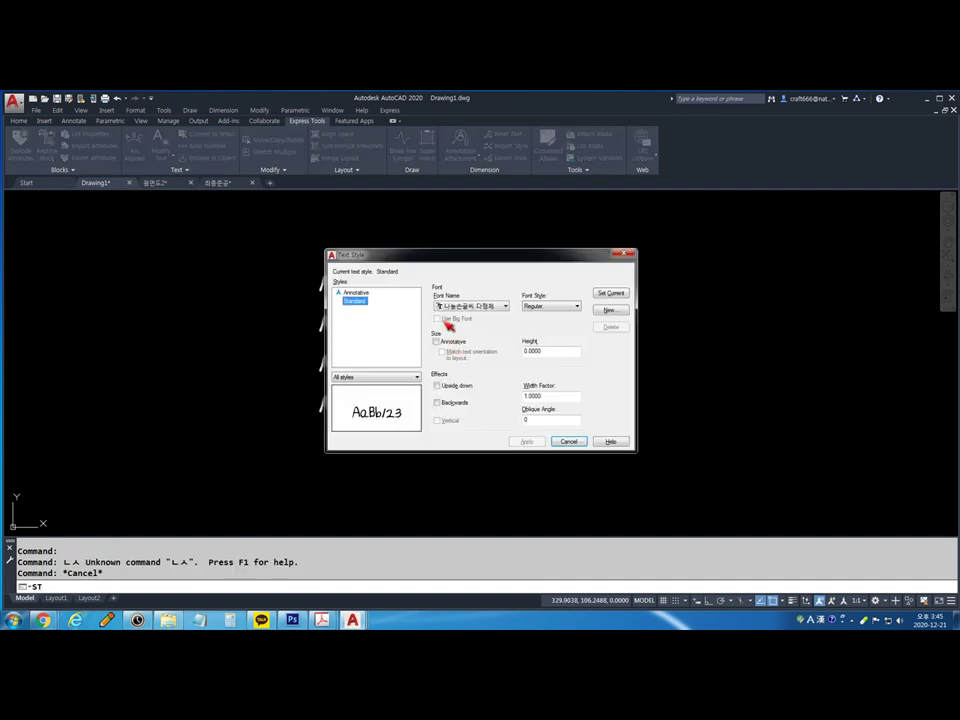
# Set the Standard text style's font to txt.shx, enable and choose a big font for it, and apply the change
pyautogui.click(453, 306)
pyautogui.press('t')
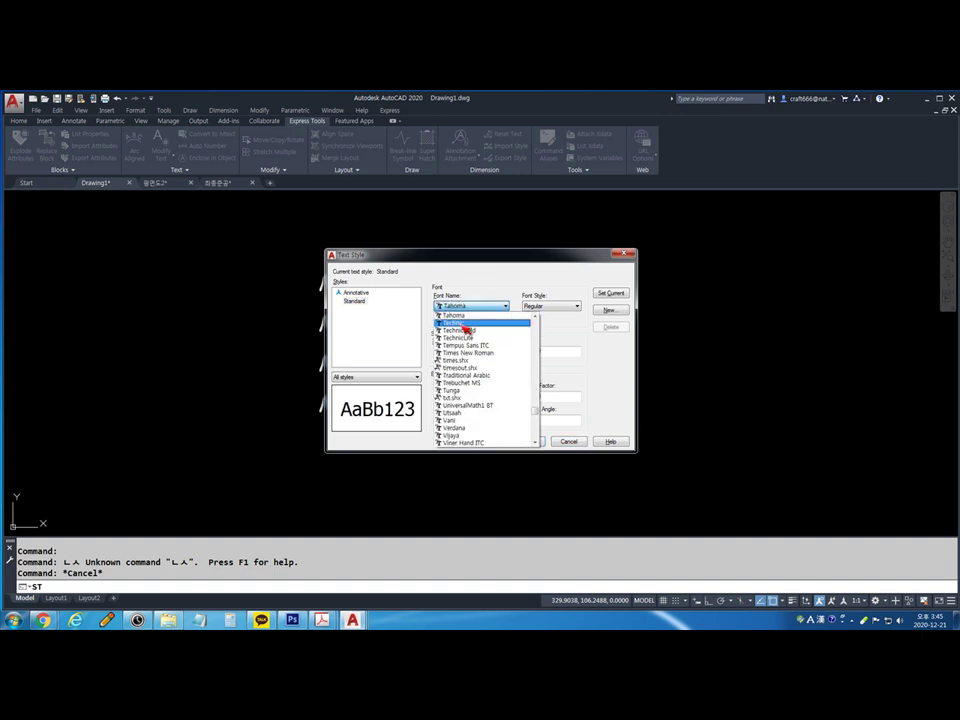
pyautogui.click(452, 397)
pyautogui.click(437, 318)
pyautogui.click(550, 306)
pyautogui.scroll(-3, 545, 340)
pyautogui.click(548, 337)
pyautogui.click(526, 441)
pyautogui.click(556, 442)
# Select the four number texts from 10 to 10000 and open their properties
pyautogui.scroll(2, 343, 392)
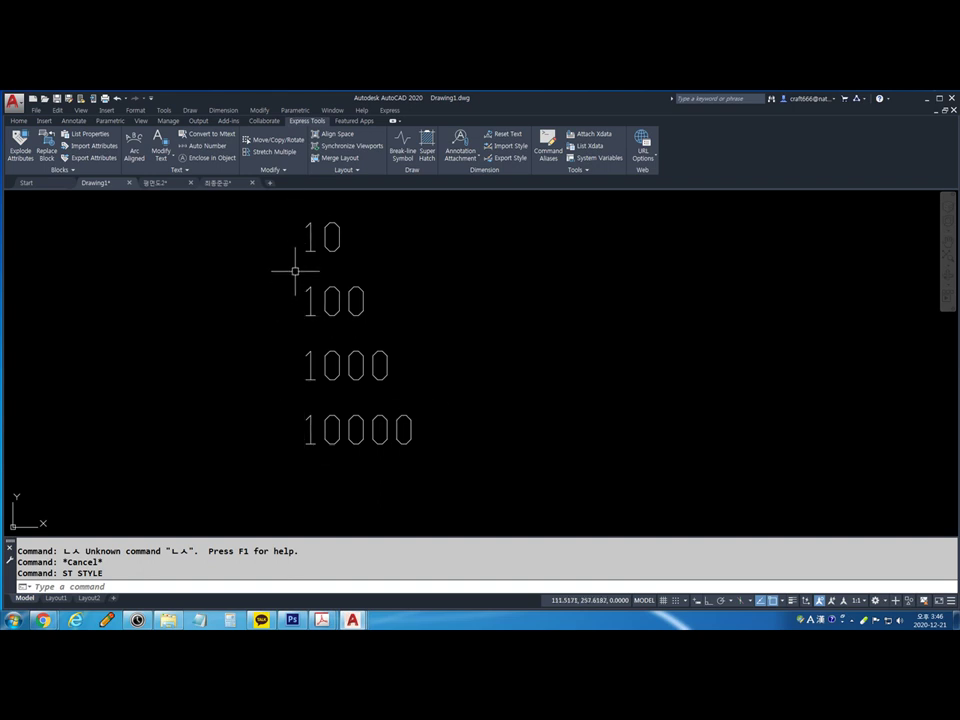
pyautogui.click(414, 204)
pyautogui.click(294, 467)
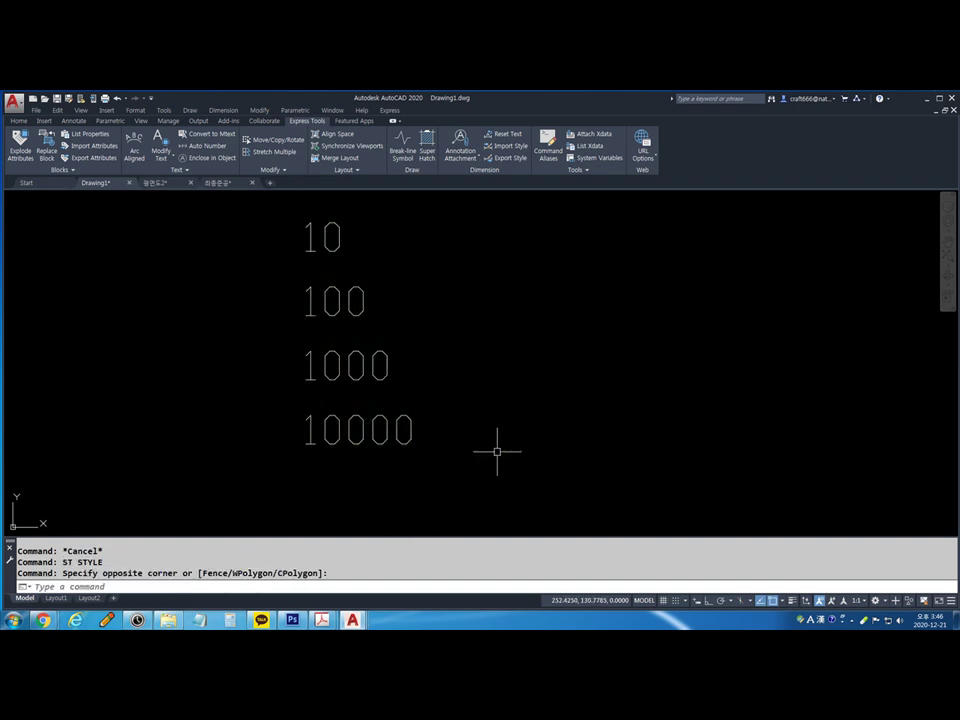
pyautogui.click(407, 482)
pyautogui.click(271, 237)
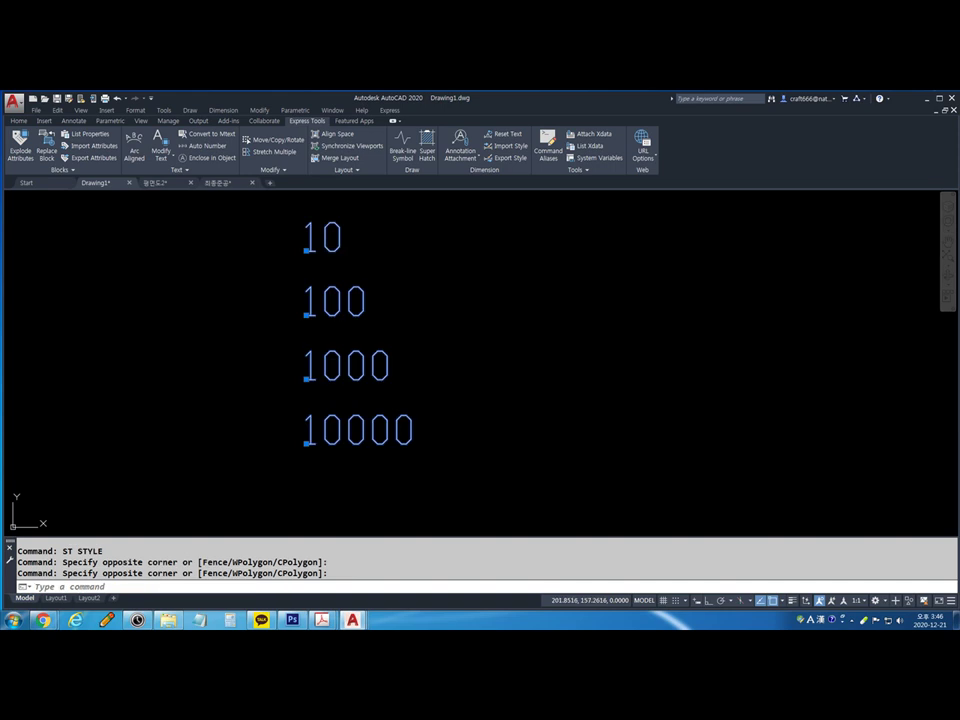
pyautogui.hotkey('ctrl', '1')
pyautogui.moveTo(424, 408); pyautogui.dragTo(527, 398, button='middle')
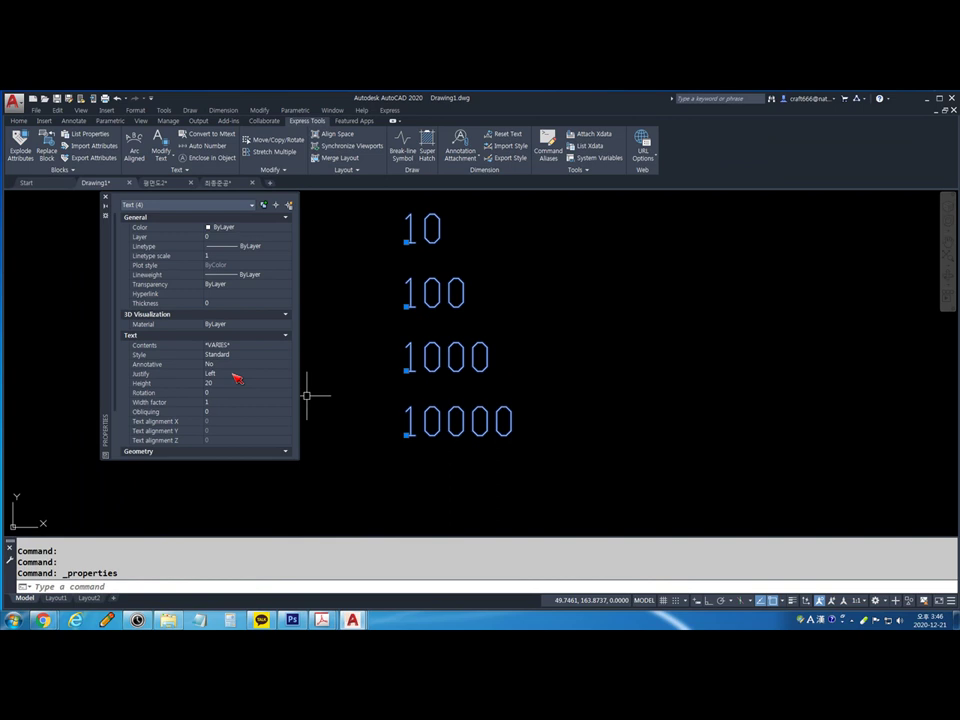
# Set the justification of the four selected number texts to Right
pyautogui.click(652, 350)
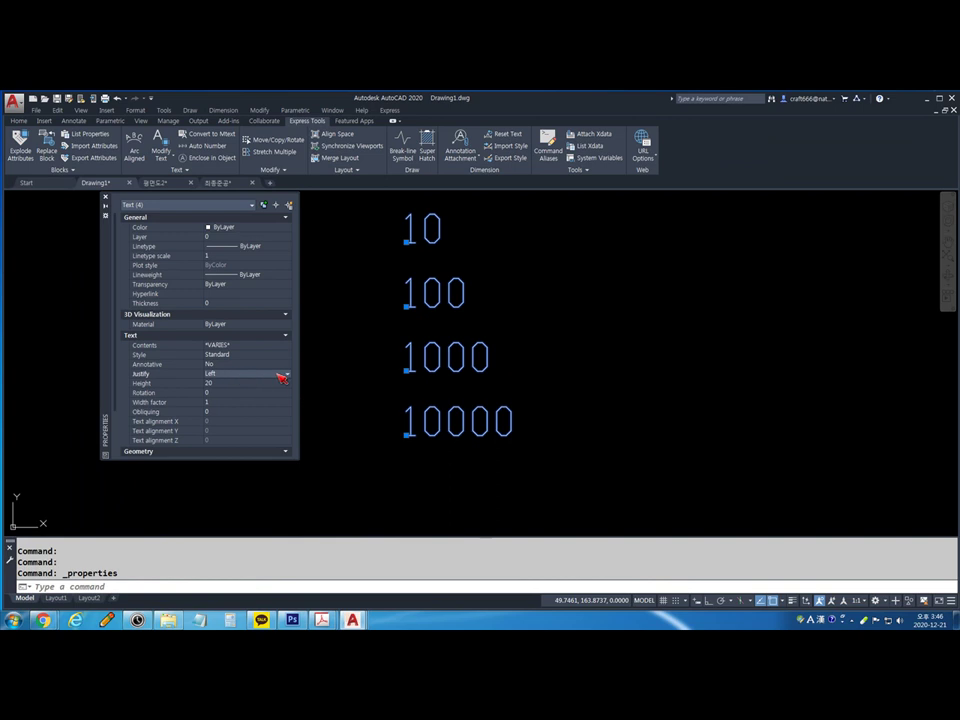
pyautogui.click(274, 377)
pyautogui.click(266, 378)
pyautogui.click(252, 379)
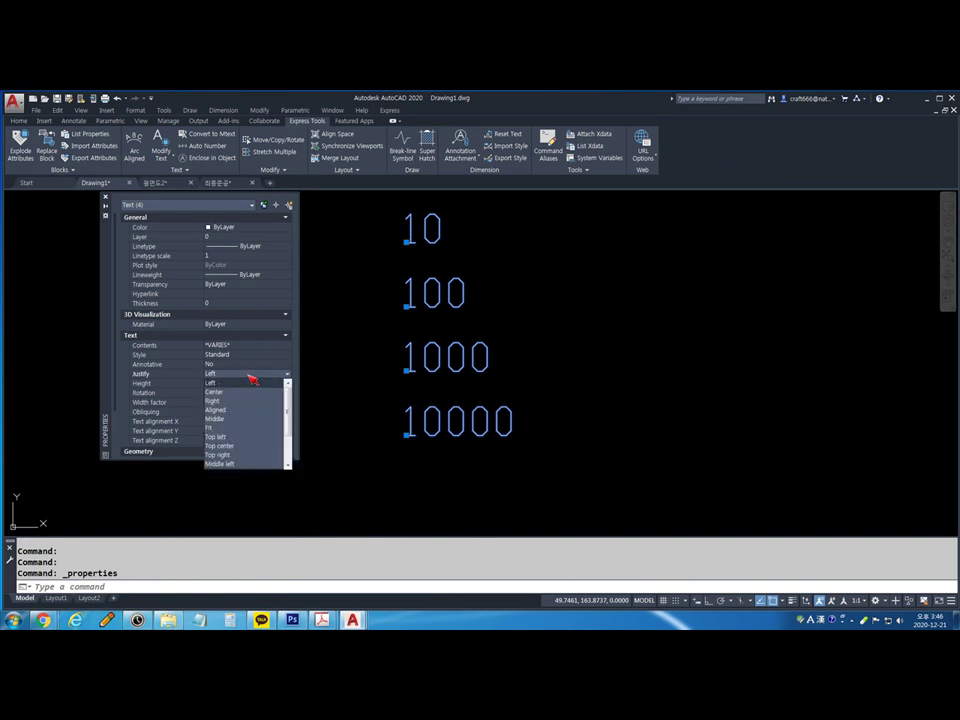
pyautogui.click(212, 401)
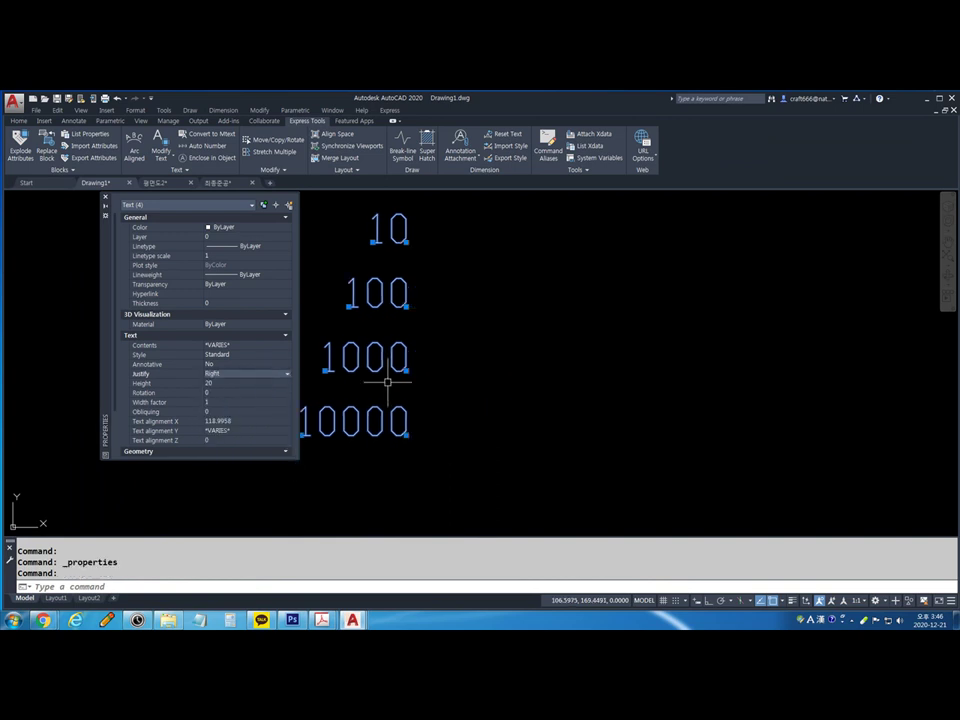
pyautogui.moveTo(381, 394); pyautogui.dragTo(452, 412, button='middle')
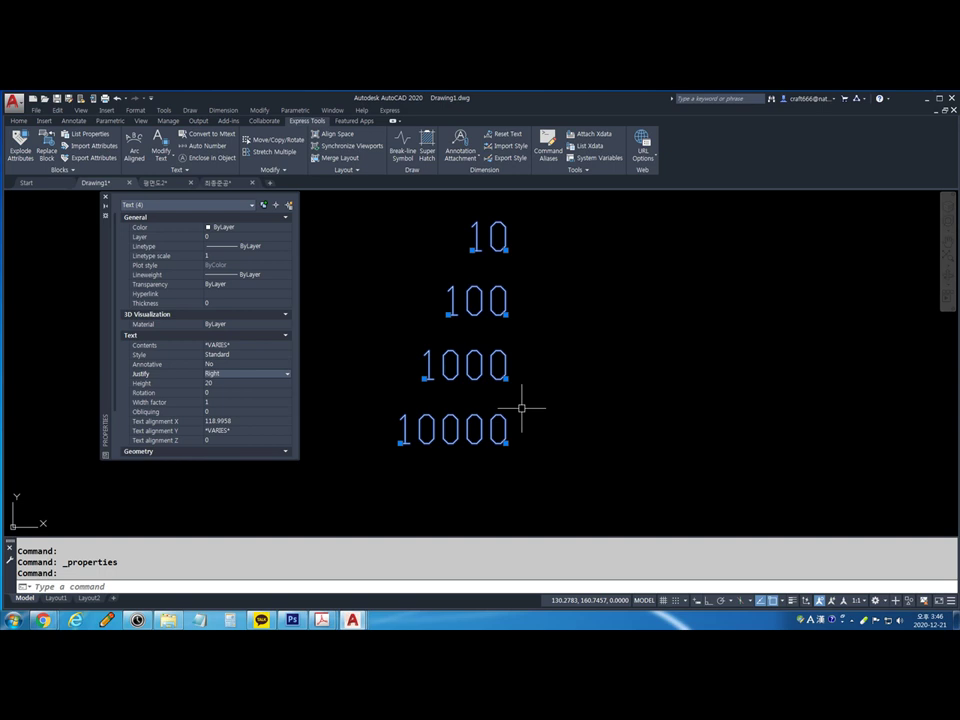
# Try a height of 15 on the four number texts, and set their height to 25
pyautogui.click(241, 384)
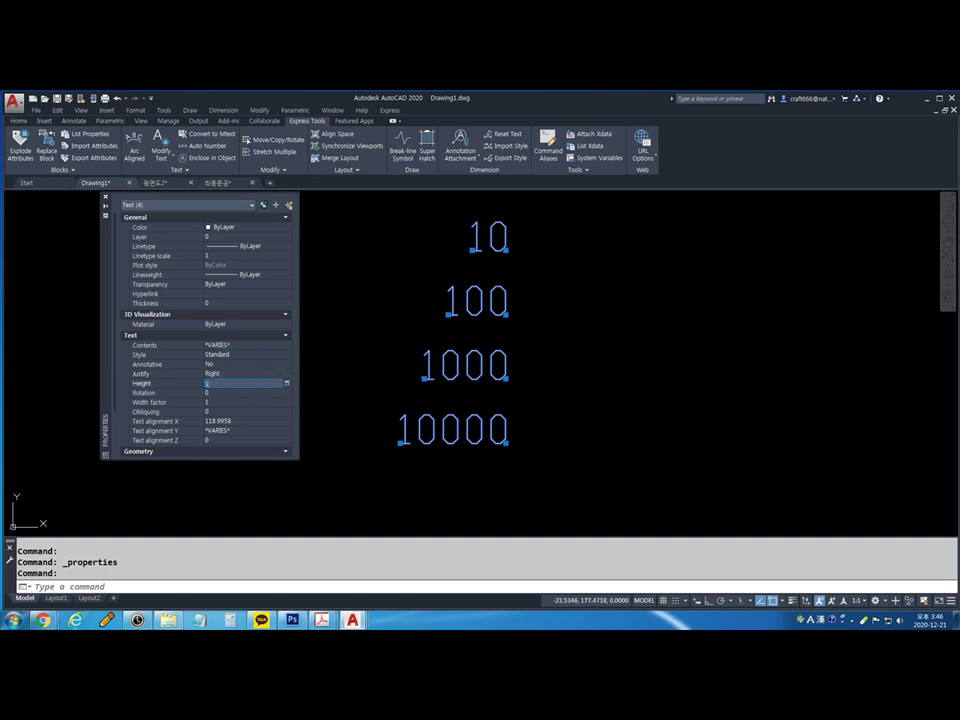
pyautogui.click(243, 391)
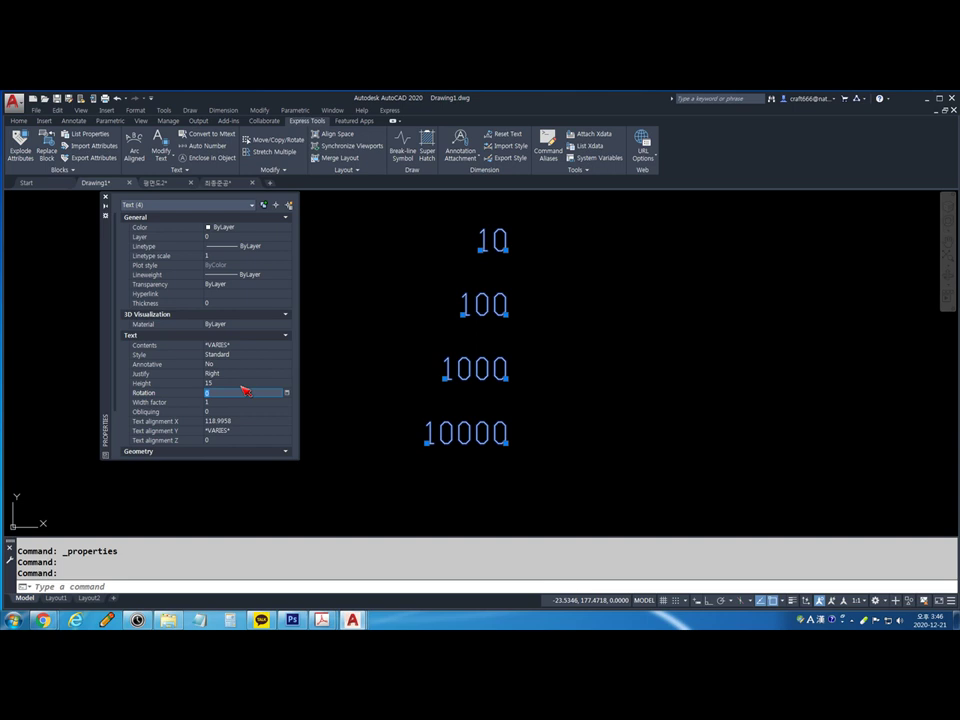
pyautogui.click(241, 384)
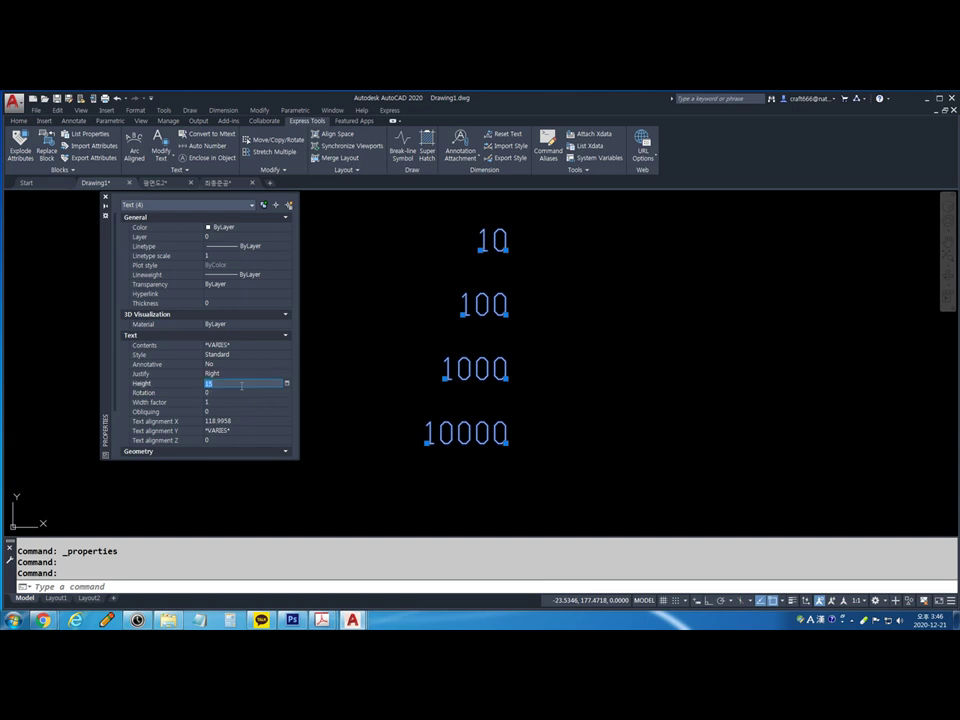
pyautogui.write('25')
pyautogui.click(243, 391)
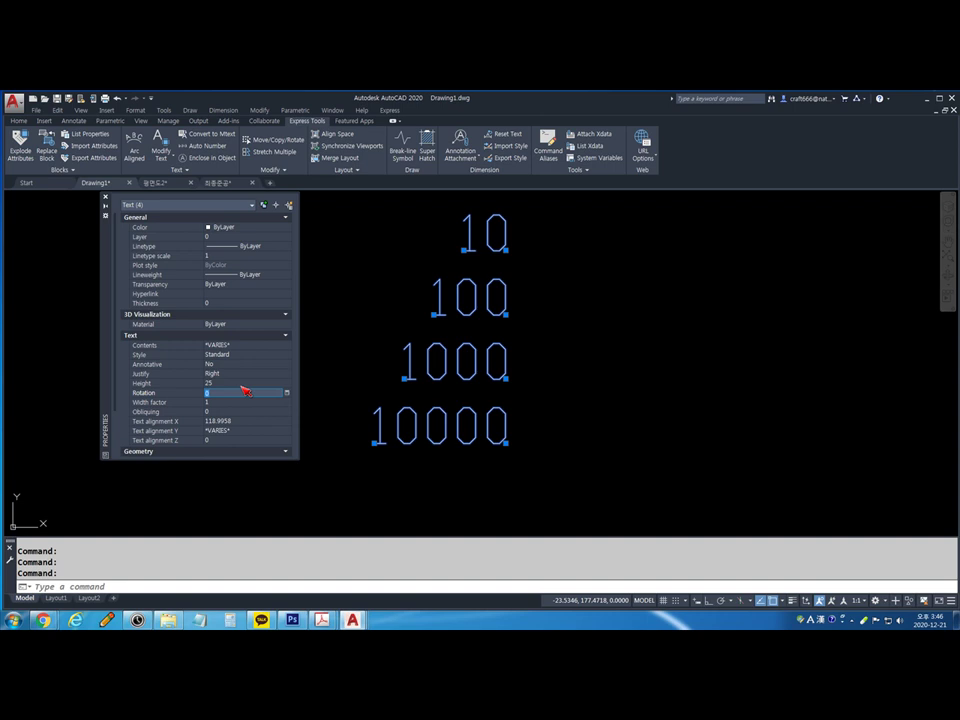
pyautogui.moveTo(423, 389); pyautogui.dragTo(730, 387)
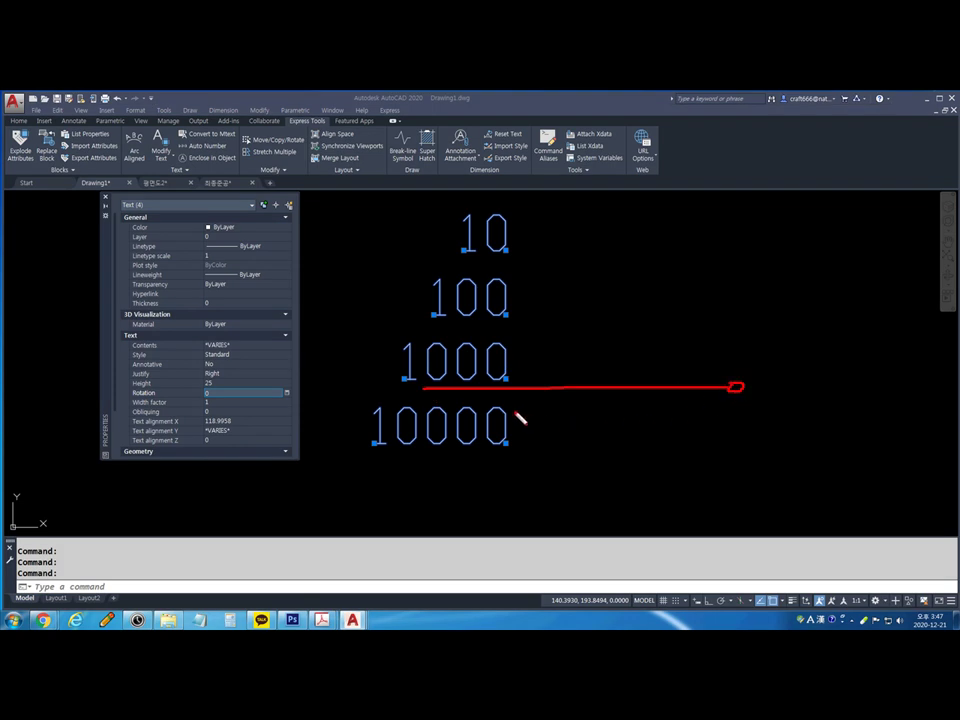
pyautogui.moveTo(449, 395); pyautogui.dragTo(778, 388)
pyautogui.moveTo(716, 366); pyautogui.dragTo(767, 428)
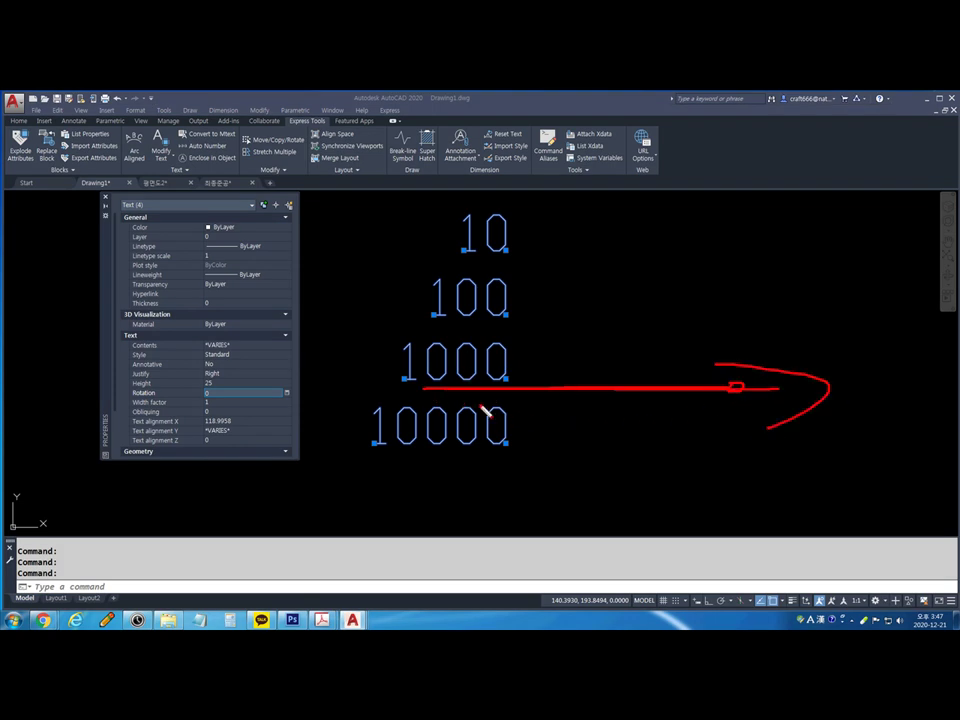
pyautogui.moveTo(315, 290)
pyautogui.mouseDown()
pyautogui.moveTo(497, 430)
pyautogui.moveTo(525, 455)
pyautogui.mouseUp()
pyautogui.press('Escape')
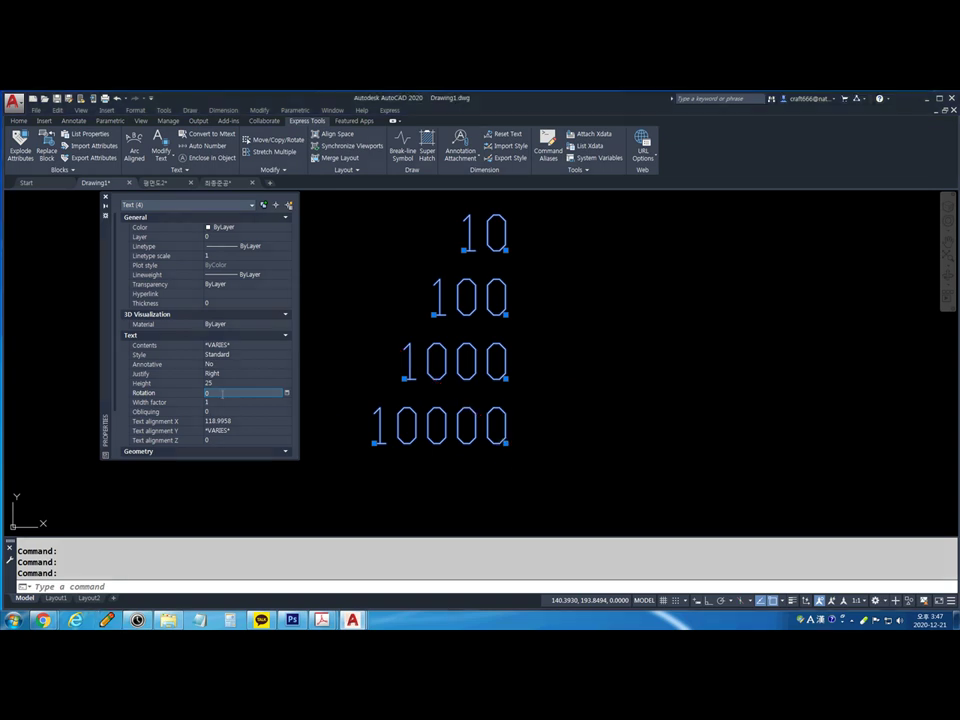
# Try a rotation of 15 on the four number texts and reset their rotation to 0
pyautogui.press('Tab')
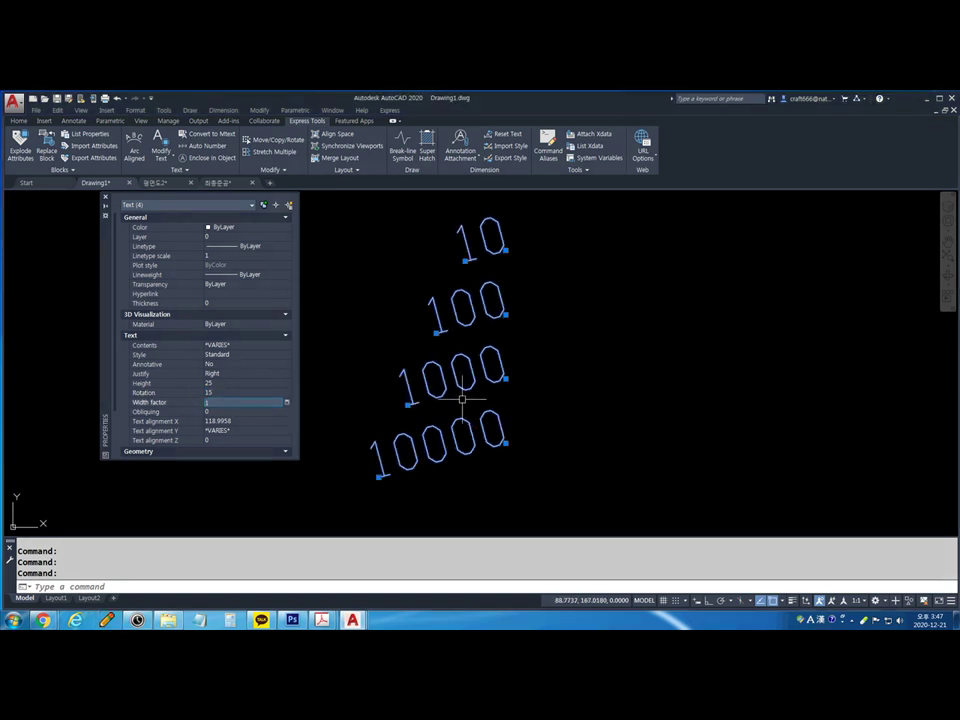
pyautogui.click(226, 392)
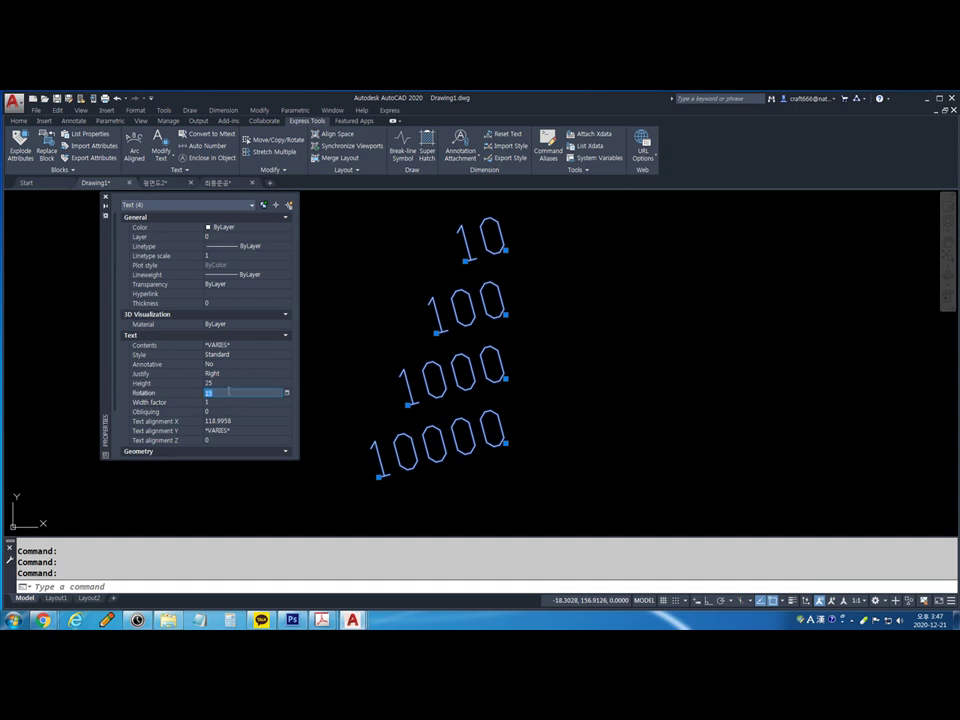
pyautogui.press('Tab')
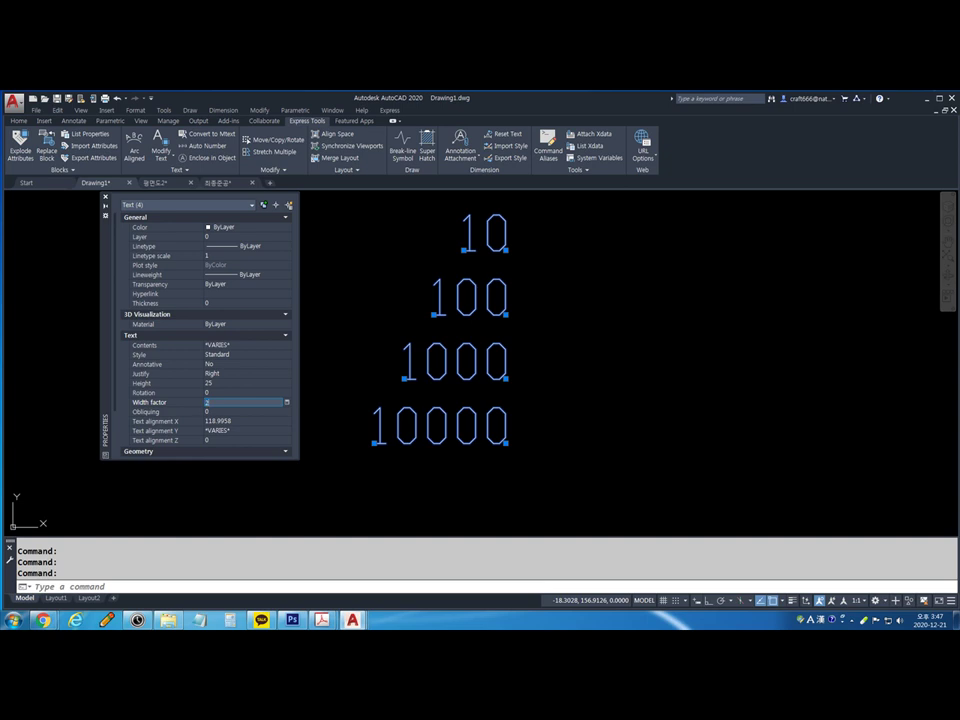
# Try width factors of 2 and 0.5 on the four number texts and restore the width factor to 1
pyautogui.press('Tab')
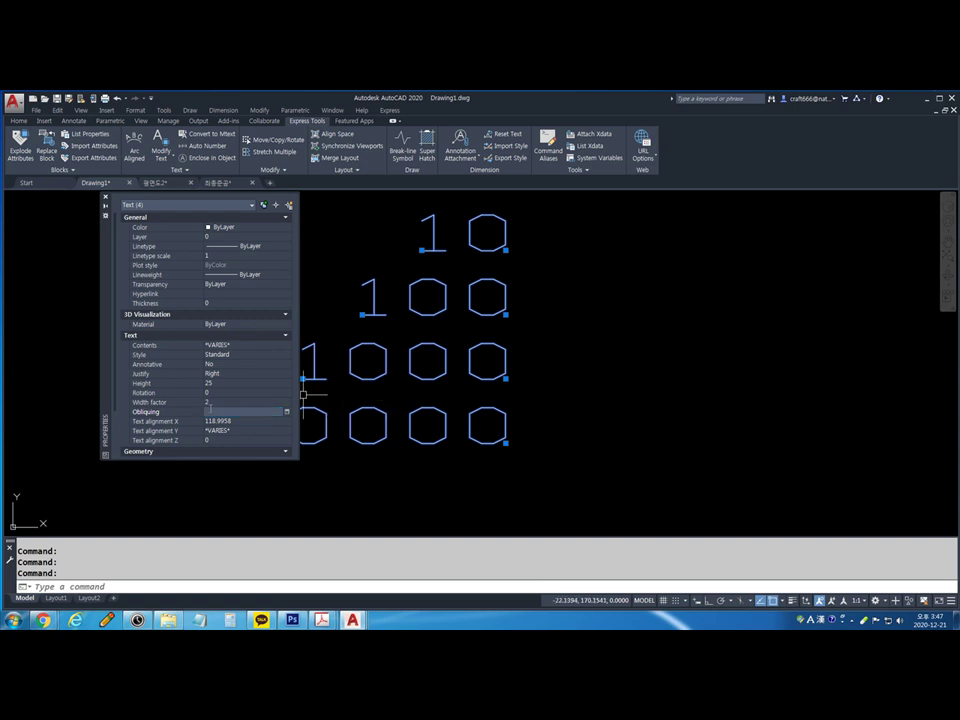
pyautogui.click(218, 402)
pyautogui.write('0.5')
pyautogui.press('Tab')
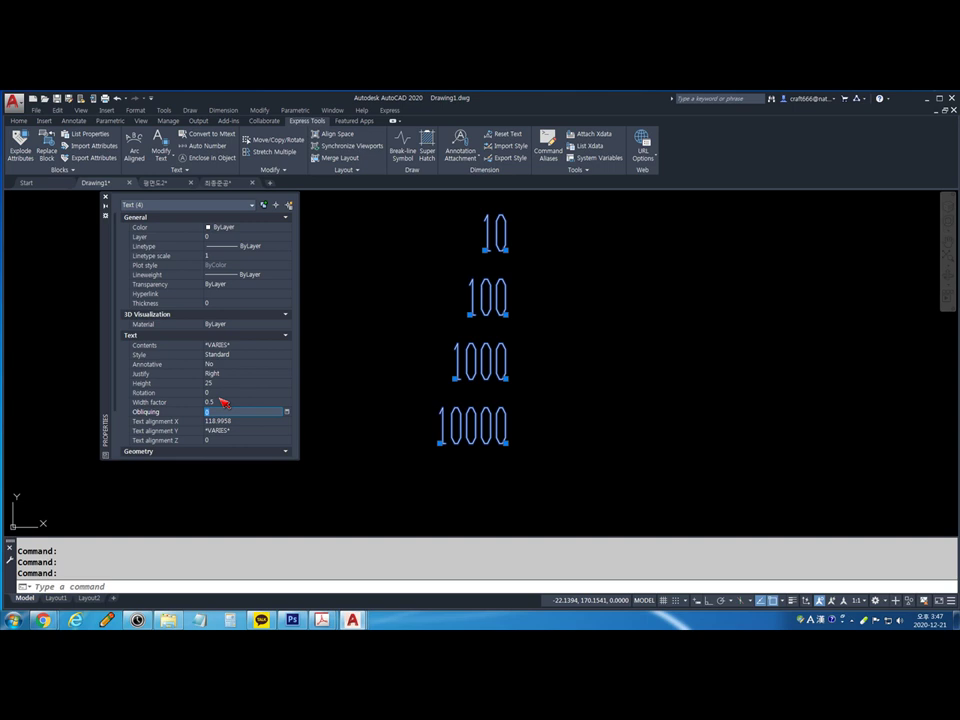
pyautogui.click(221, 401)
pyautogui.press('Tab')
pyautogui.click(222, 402)
pyautogui.write('1')
pyautogui.press('Tab')
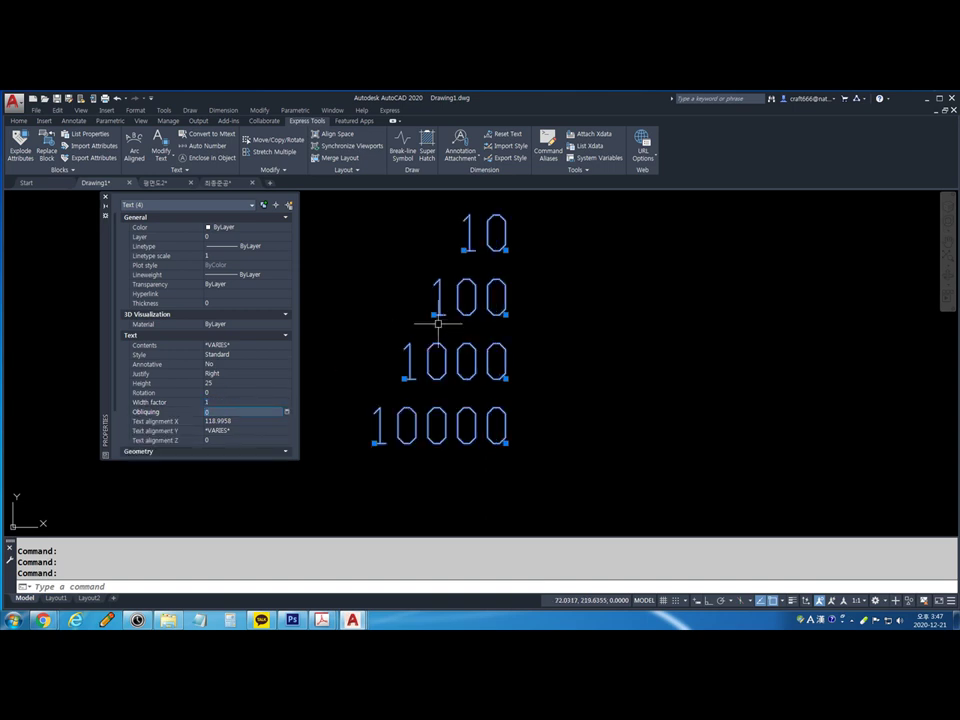
pyautogui.scroll(4, 501, 300)
pyautogui.hotkey('ctrl', '2')
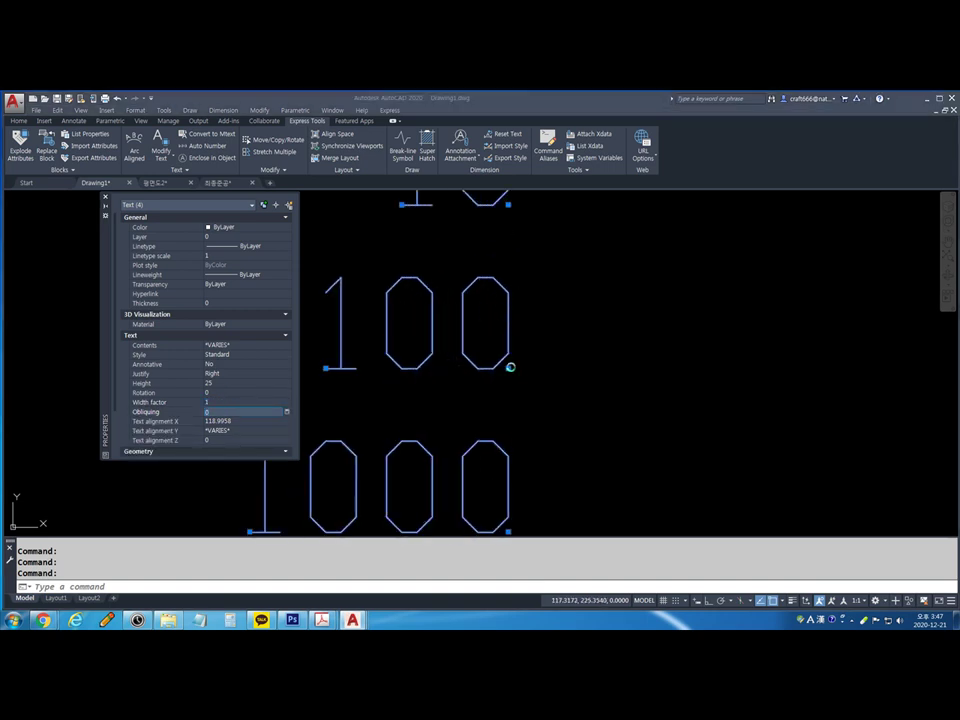
pyautogui.moveTo(499, 368)
pyautogui.mouseDown()
pyautogui.moveTo(499, 283)
pyautogui.moveTo(548, 334)
pyautogui.moveTo(556, 316)
pyautogui.mouseUp()
pyautogui.moveTo(446, 364)
pyautogui.mouseDown()
pyautogui.moveTo(447, 380)
pyautogui.moveTo(525, 373)
pyautogui.mouseUp()
pyautogui.moveTo(522, 364); pyautogui.dragTo(522, 379)
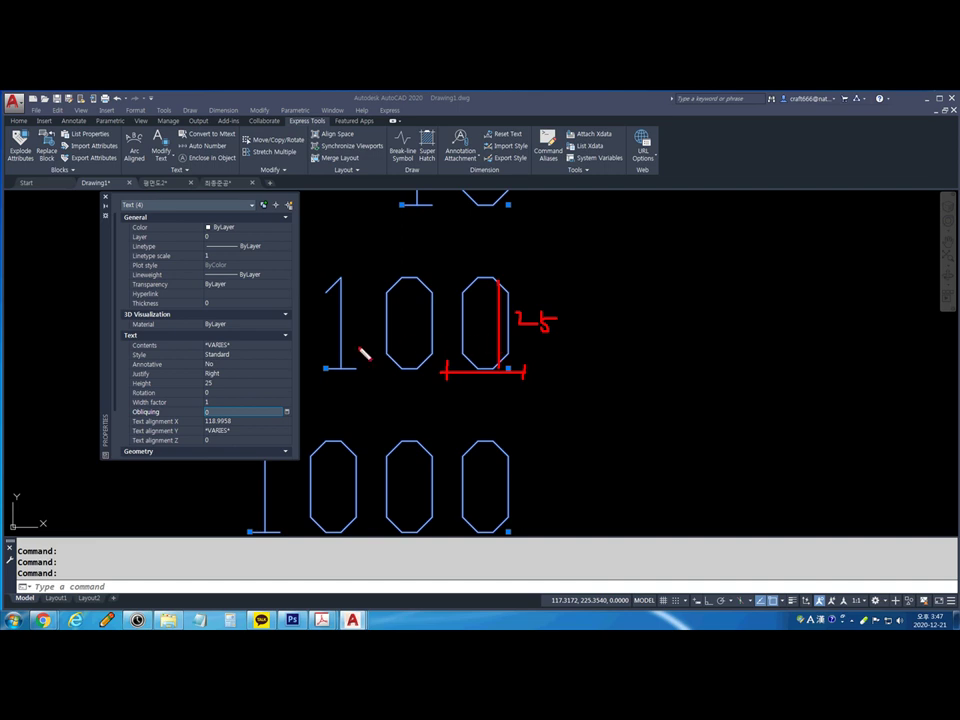
pyautogui.press('Escape')
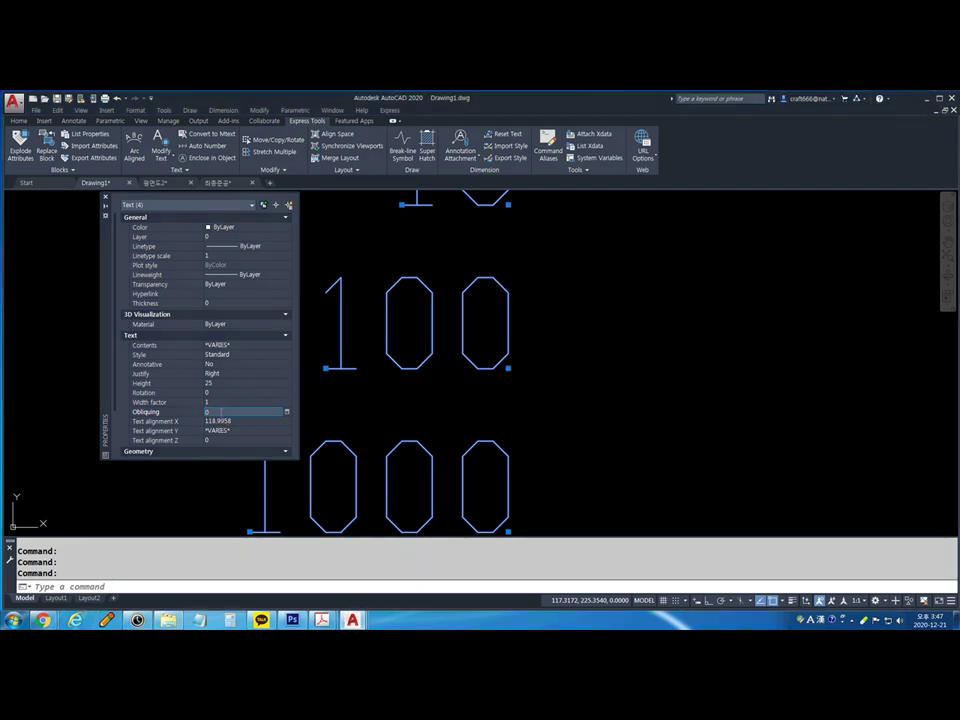
# Set the obliquing angle of the four number texts to 30
pyautogui.scroll(-2, 570, 364)
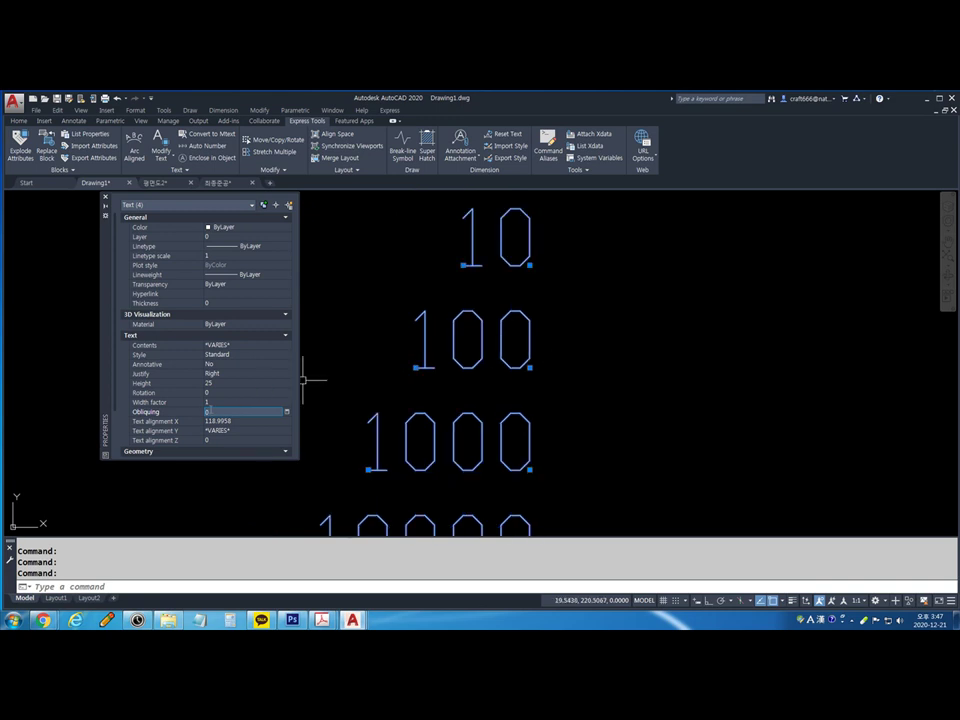
pyautogui.scroll(2, 311, 395)
pyautogui.scroll(-4, 240, 395)
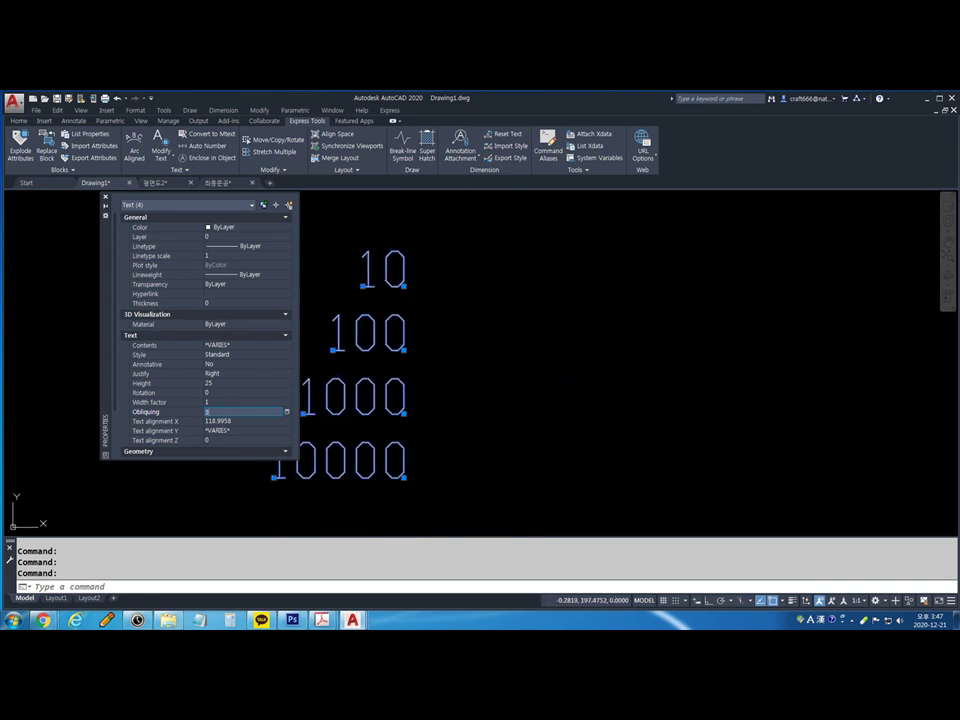
pyautogui.write('30')
pyautogui.press('Tab')
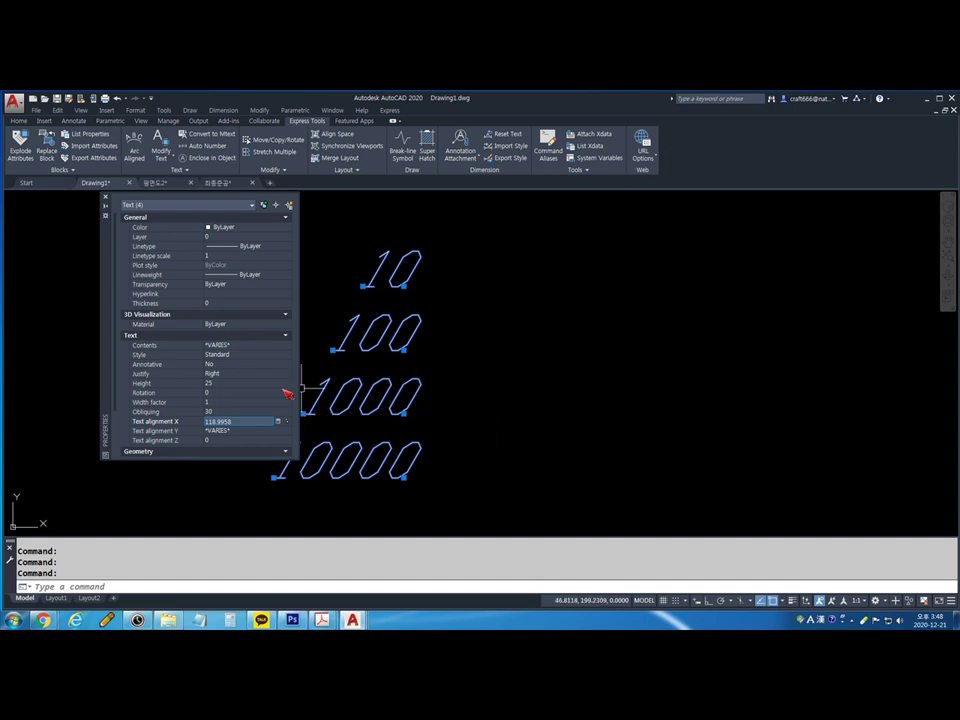
pyautogui.click(239, 411)
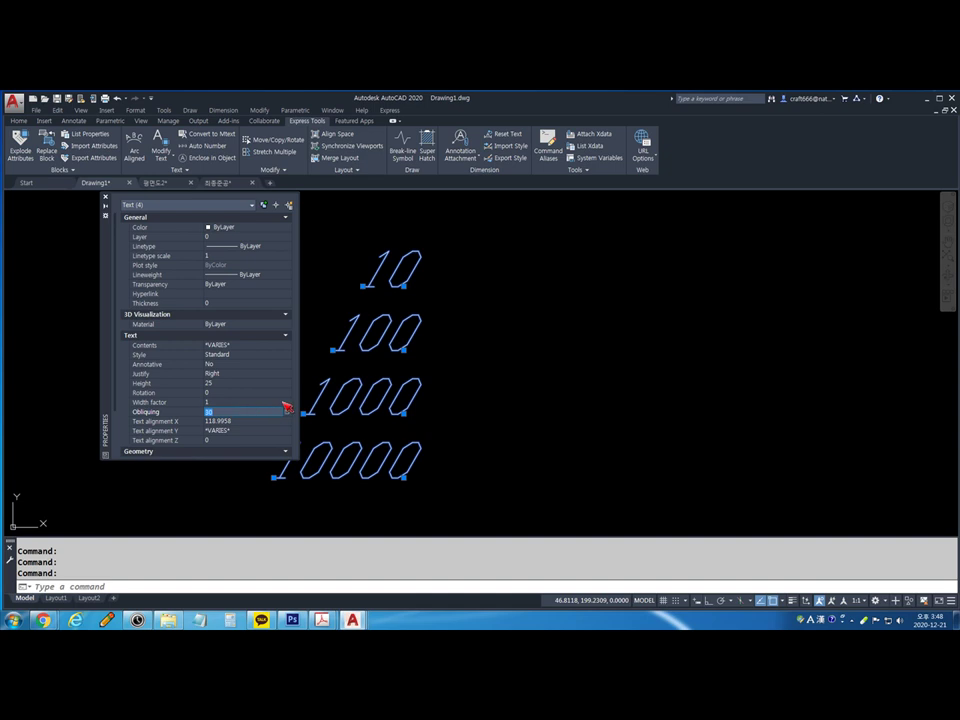
pyautogui.moveTo(450, 343); pyautogui.dragTo(508, 336, button='middle')
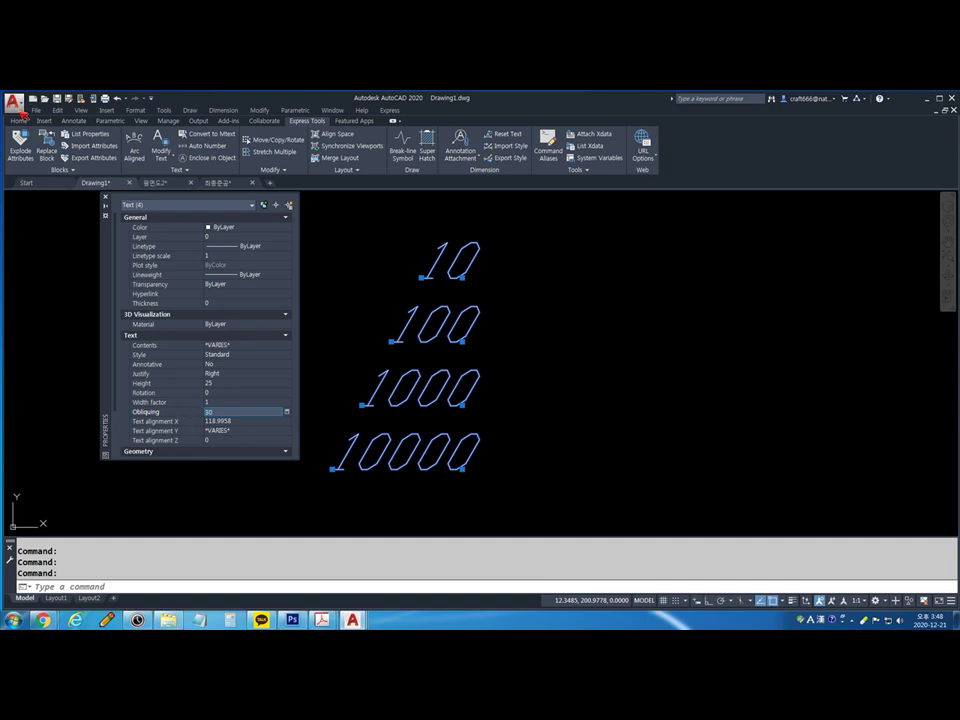
# Open the drawing iso배관가스공사.DWG from the 문자 folder
pyautogui.click(16, 104)
pyautogui.click(40, 152)
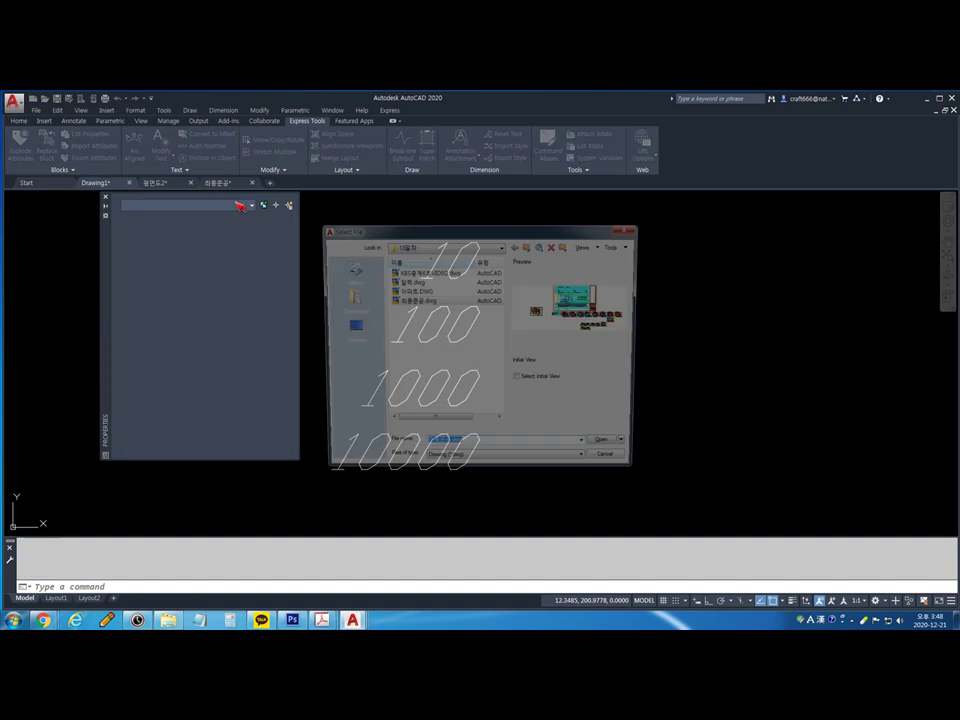
pyautogui.click(529, 246)
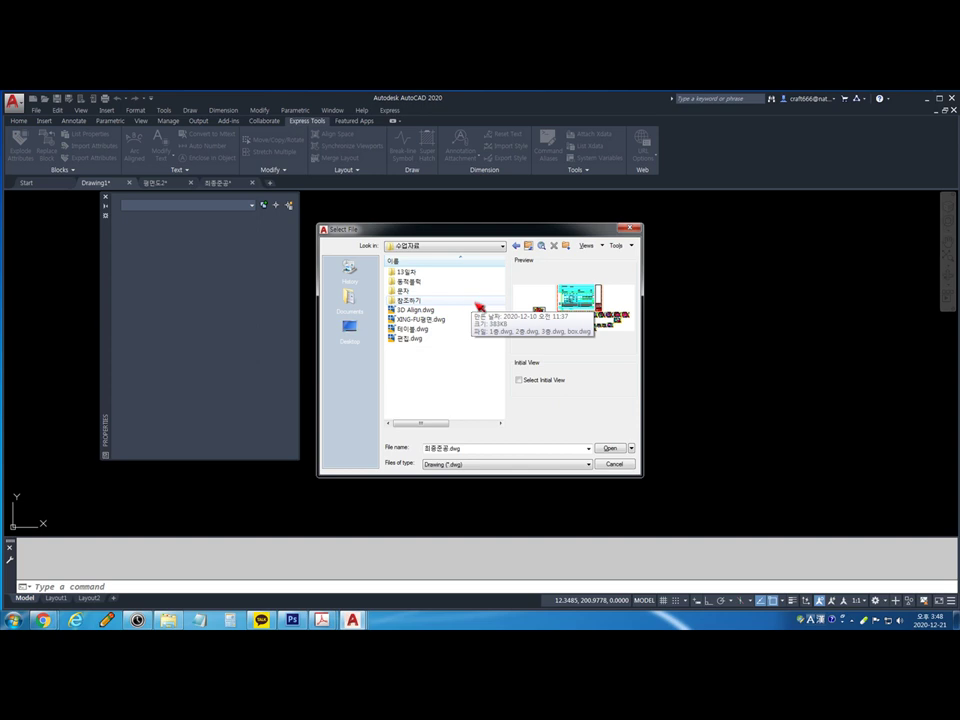
pyautogui.doubleClick(421, 291)
pyautogui.click(424, 273)
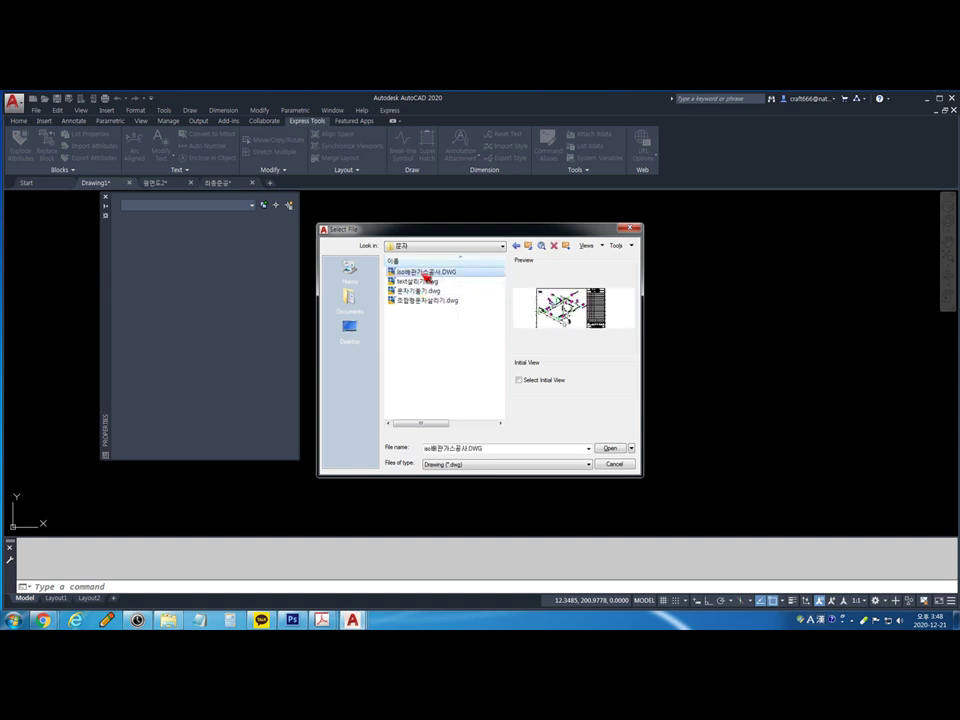
pyautogui.click(422, 280)
pyautogui.click(422, 272)
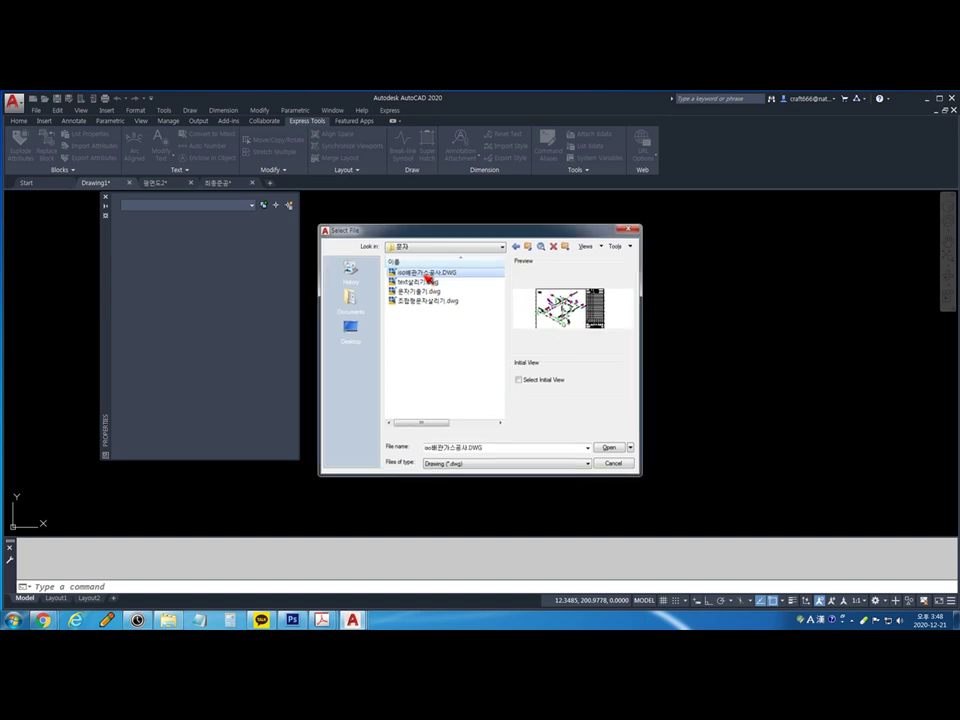
pyautogui.doubleClick(424, 273)
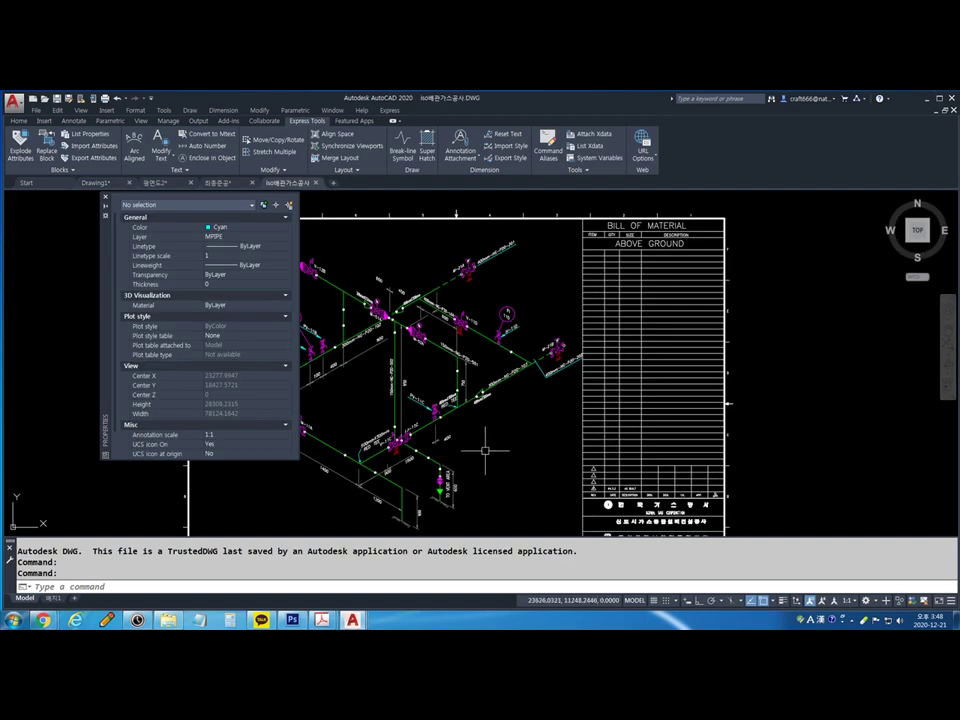
# Switch the model space background to white with the TBG command
pyautogui.scroll(4, 497, 350)
pyautogui.scroll(2, 510, 300)
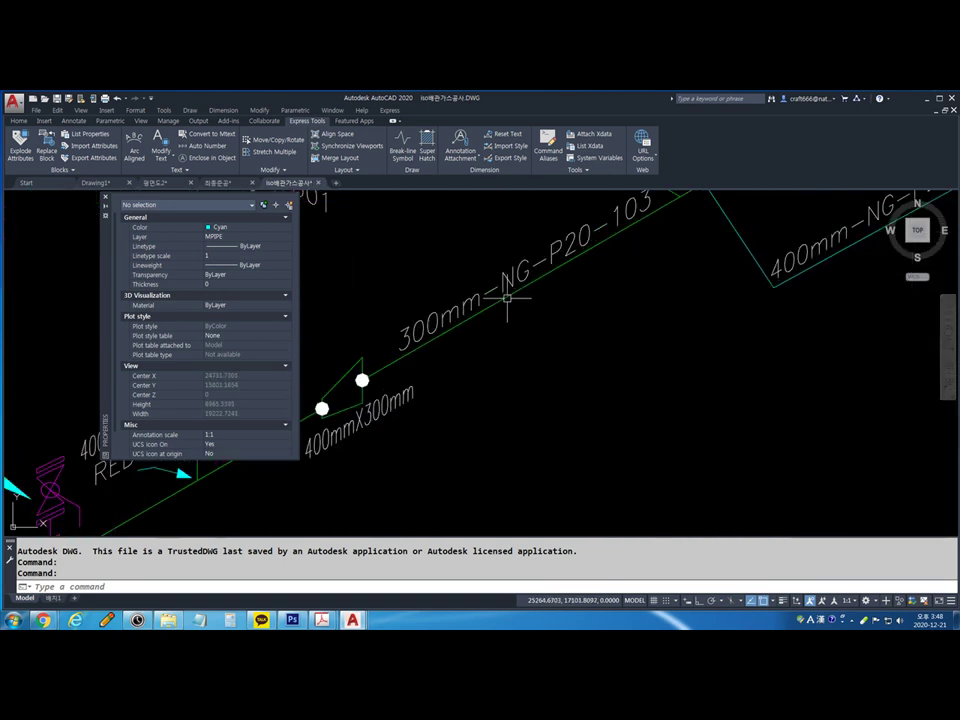
pyautogui.scroll(1, 508, 298)
pyautogui.scroll(-10, 538, 343)
pyautogui.scroll(-2, 538, 343)
pyautogui.scroll(3, 325, 320)
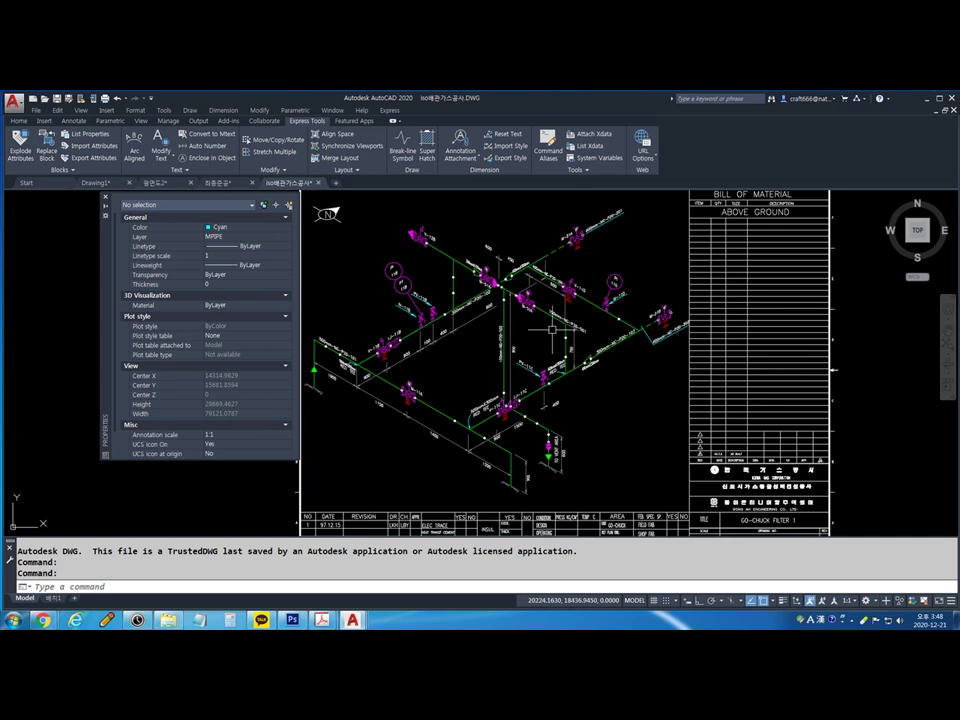
pyautogui.moveTo(550, 328); pyautogui.dragTo(495, 333, button='middle')
pyautogui.write('TBG')
pyautogui.press('Return')
# Check the drawing from the front by orbiting, restore the top view, and examine the isometric pipe lines and their labels
pyautogui.moveTo(534, 418)
pyautogui.keyDown('shift'); pyautogui.mouseDown(button='middle')
pyautogui.moveTo(501, 287)
pyautogui.moveTo(516, 270)
pyautogui.moveTo(538, 272)
pyautogui.mouseUp(button='middle'); pyautogui.keyUp('shift')
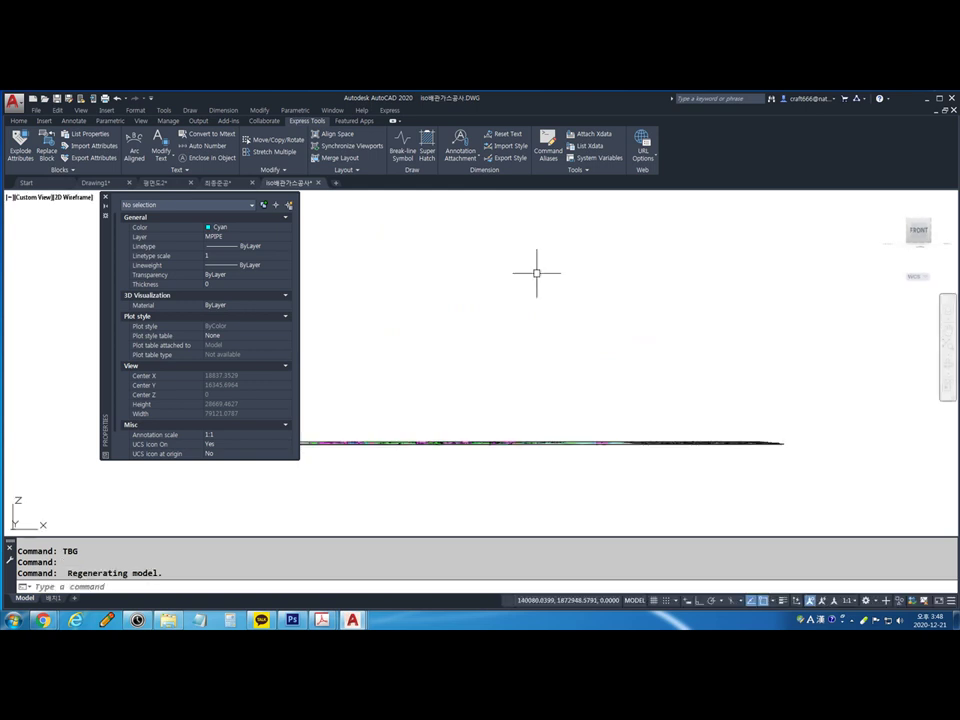
pyautogui.hotkey('ctrl', 'z')
pyautogui.scroll(5, 490, 383)
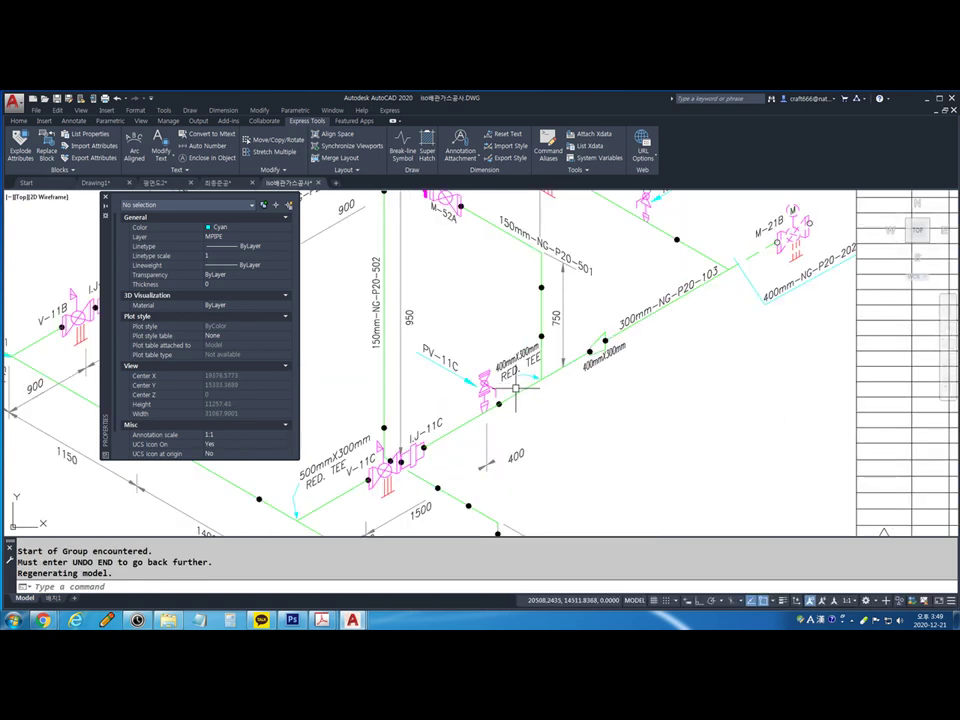
pyautogui.scroll(-2, 516, 388)
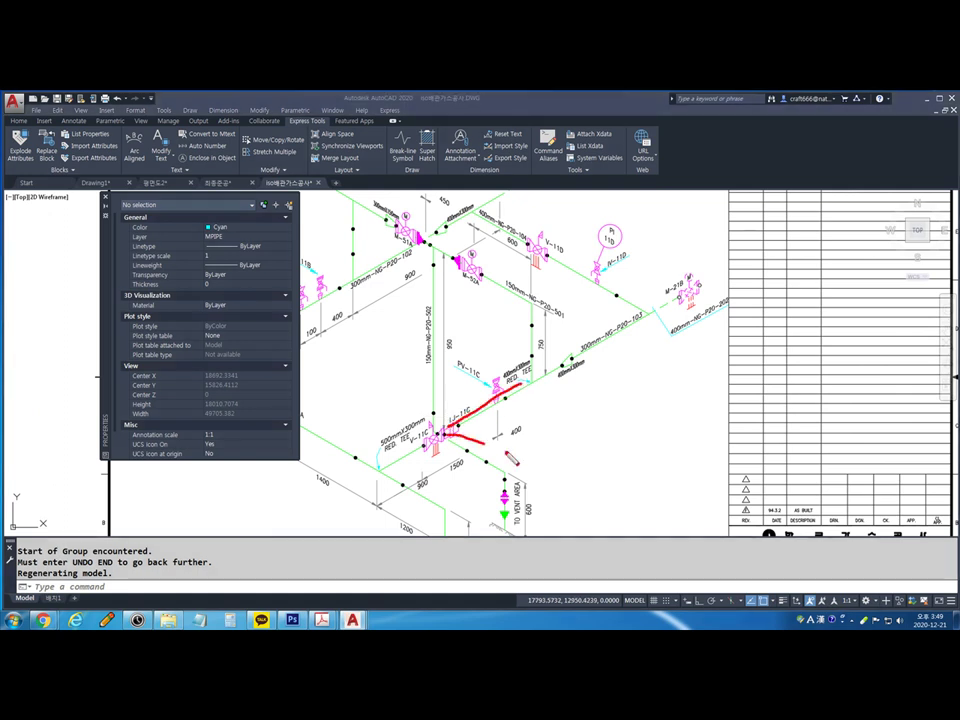
pyautogui.scroll(-4, 555, 370)
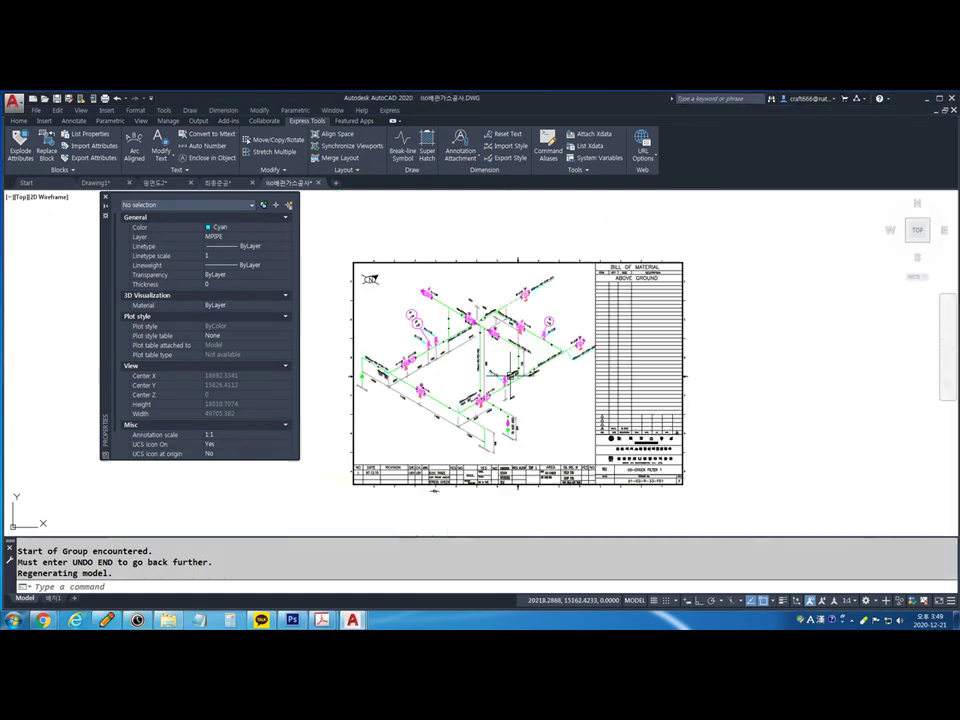
pyautogui.scroll(3, 555, 370)
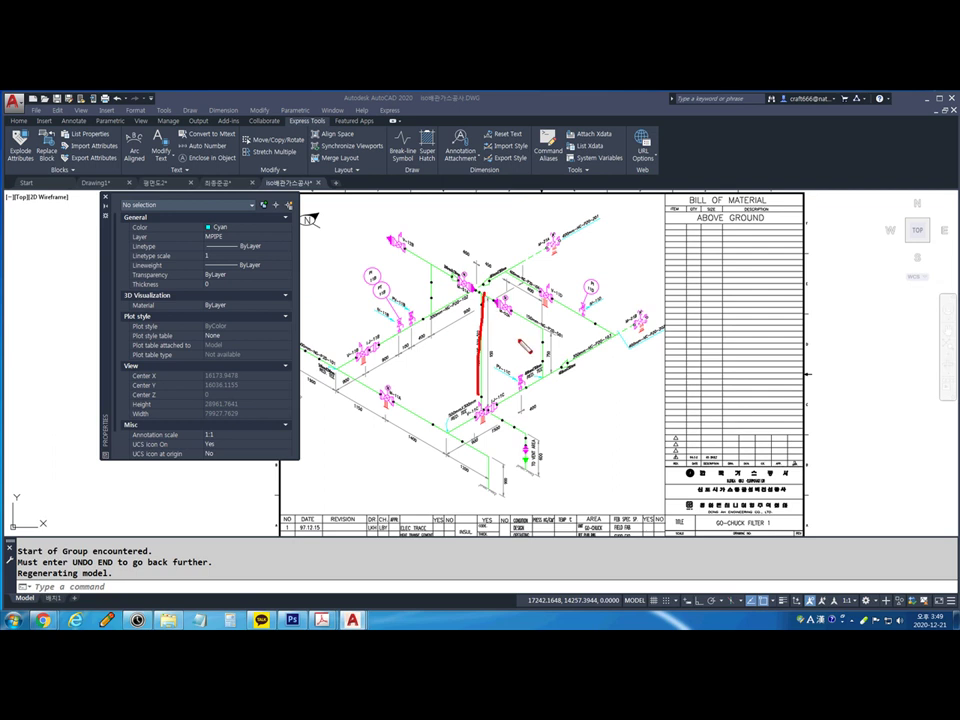
pyautogui.moveTo(483, 350); pyautogui.dragTo(693, 345, button='middle')
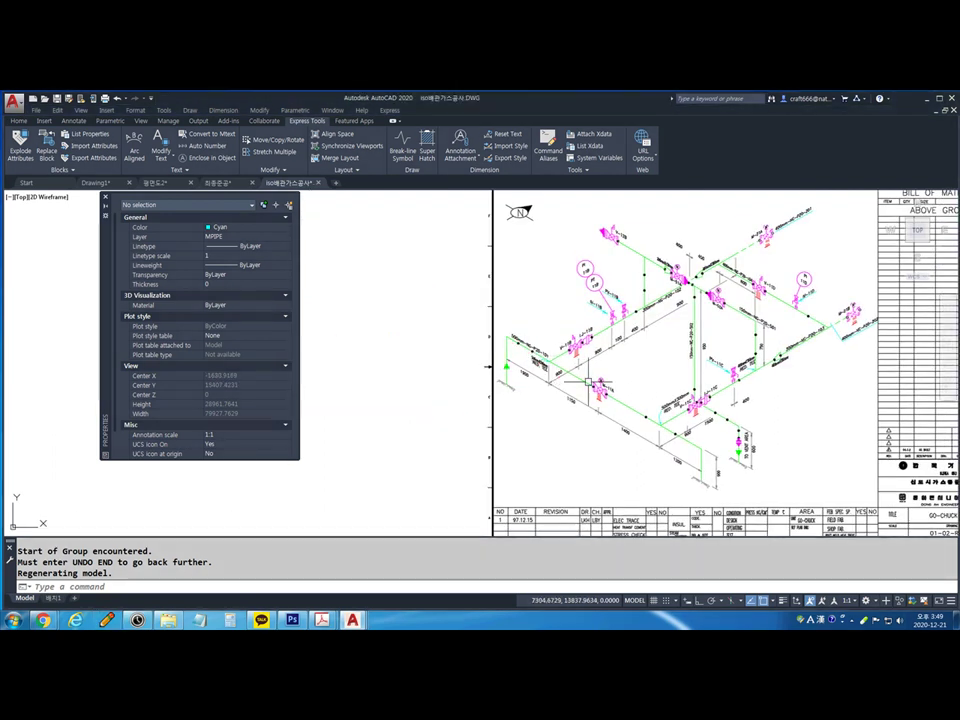
# Start a single-line text above the 500mm-NG-P20-101 label, accepting height 250 and setting rotation 0
pyautogui.scroll(4, 540, 340)
pyautogui.scroll(2, 540, 340)
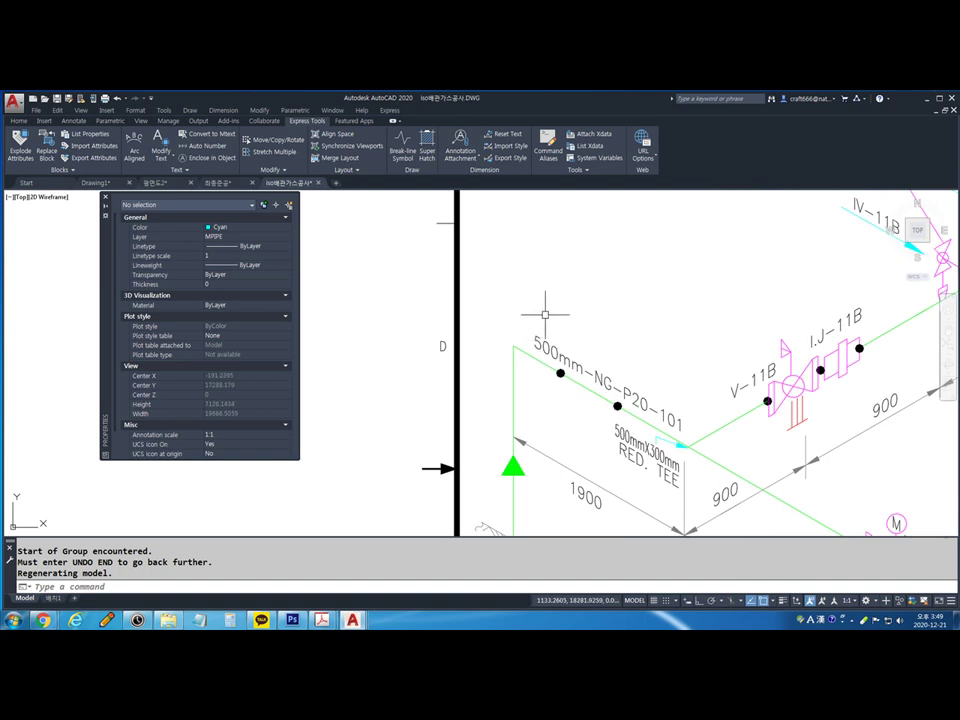
pyautogui.write('dt')
pyautogui.press('Return')
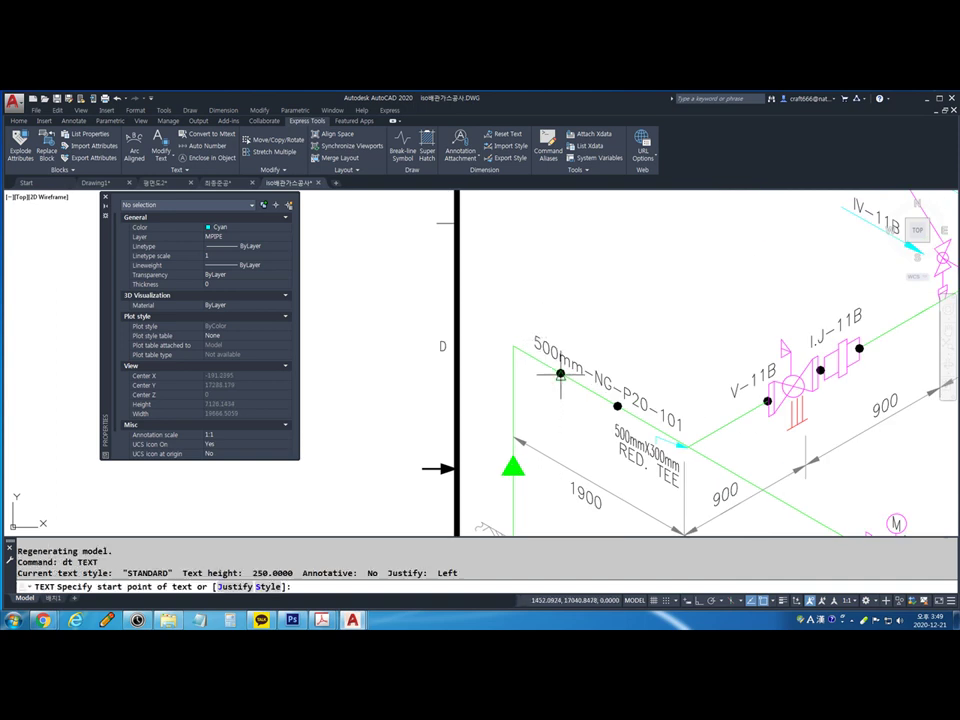
pyautogui.click(530, 310)
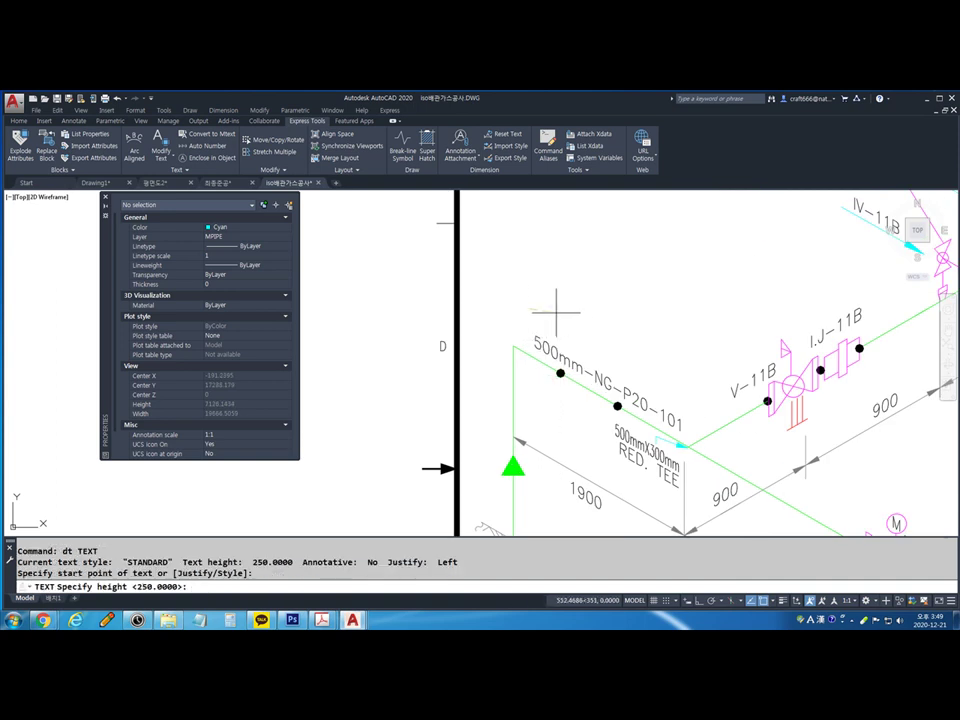
pyautogui.press('Return')
pyautogui.write('0')
pyautogui.press('Return')
pyautogui.write('gkdnsgkdhoh')
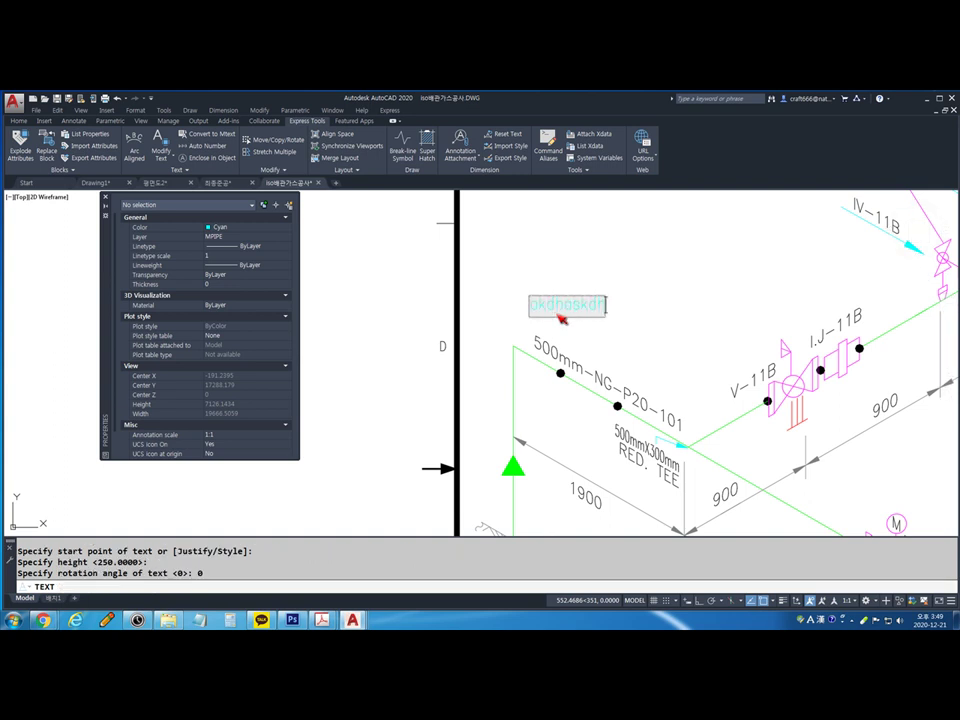
pyautogui.press('BackSpace')
pyautogui.press('BackSpace')
pyautogui.press('BackSpace')
pyautogui.press('BackSpace')
pyautogui.press('BackSpace')
pyautogui.press('BackSpace')
pyautogui.press('BackSpace')
pyautogui.press('BackSpace')
pyautogui.press('BackSpace')
pyautogui.press('BackSpace')
pyautogui.press('BackSpace')
# Try Korean characters followed by 500*500 in the text, and delete the Korean characters
pyautogui.write('ㅎ')
pyautogui.write('ㅏ운하왜ㅗ')
pyautogui.write('500*500')
pyautogui.press('Return')
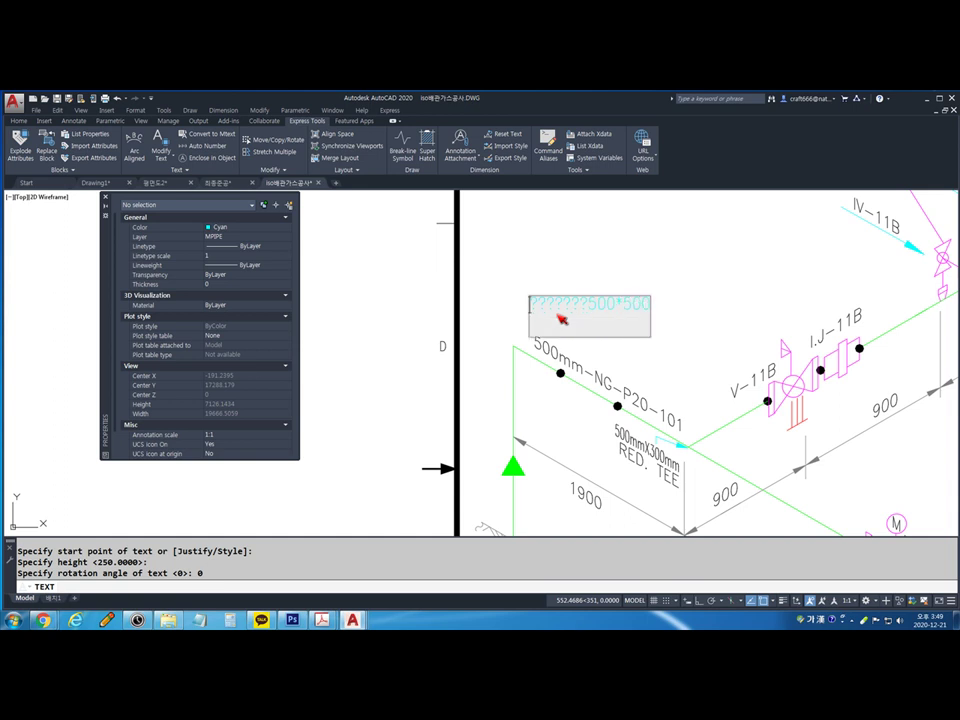
pyautogui.press('Delete')
pyautogui.press('Delete')
pyautogui.press('Delete')
pyautogui.press('Delete')
pyautogui.press('Delete')
pyautogui.press('Delete')
pyautogui.press('Delete')
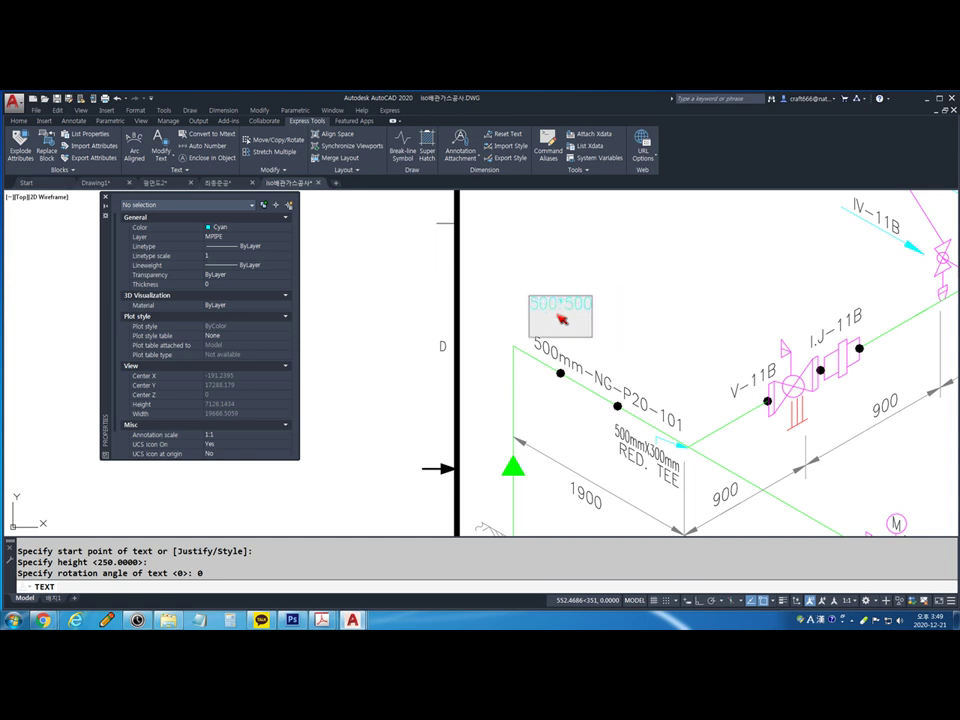
pyautogui.write('abckwhfkewh')
pyautogui.press('BackSpace')
pyautogui.press('BackSpace')
pyautogui.press('BackSpace')
pyautogui.press('BackSpace')
pyautogui.press('BackSpace')
pyautogui.press('BackSpace')
pyautogui.press('BackSpace')
pyautogui.press('BackSpace')
pyautogui.press('BackSpace')
pyautogui.press('BackSpace')
pyautogui.press('BackSpace')
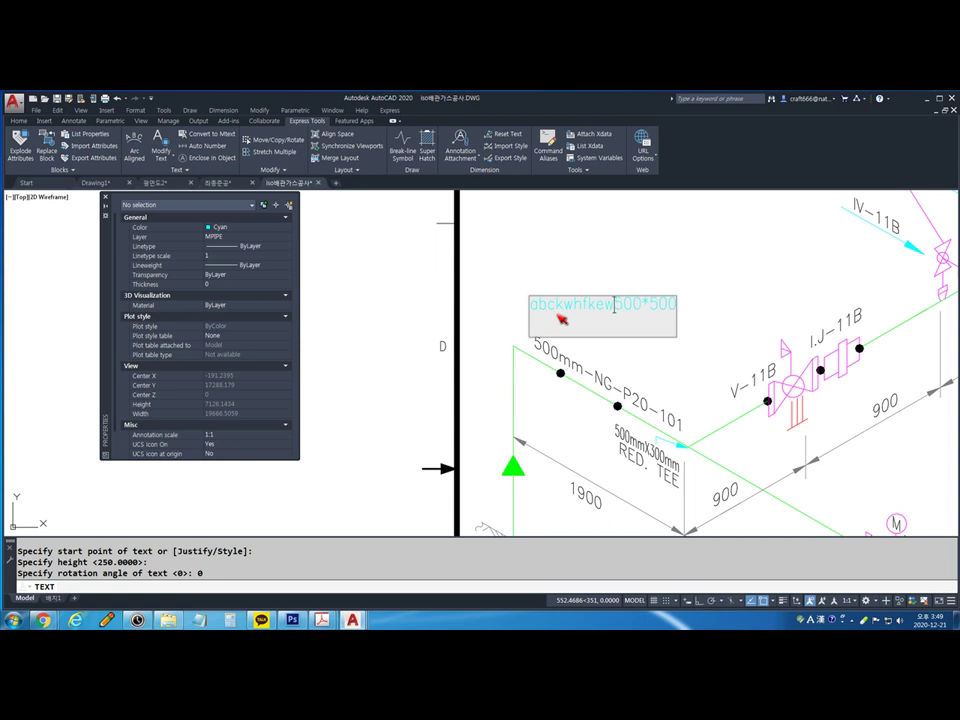
# Insert SDLFJASLFJ' before 500*500 and finish the single-line text
pyautogui.write('SOLFJASLFJ')
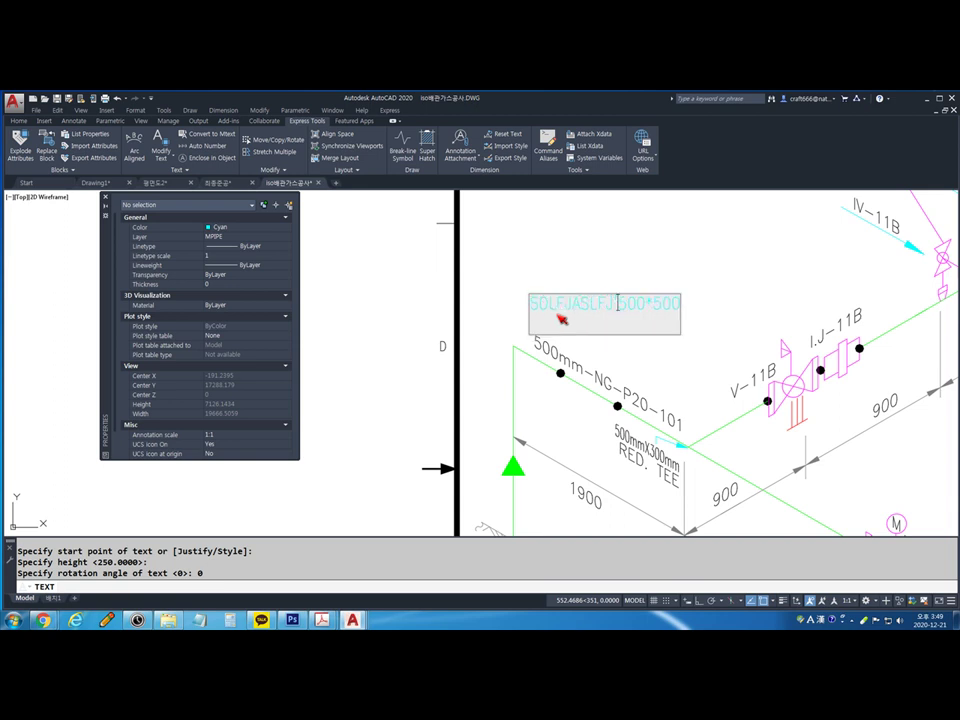
pyautogui.click(695, 279)
pyautogui.press('Escape')
pyautogui.press('Escape')
# Try the ByLayer colour on the new SDLFJASLFJ'500*500 text and set its colour to White
pyautogui.click(640, 302)
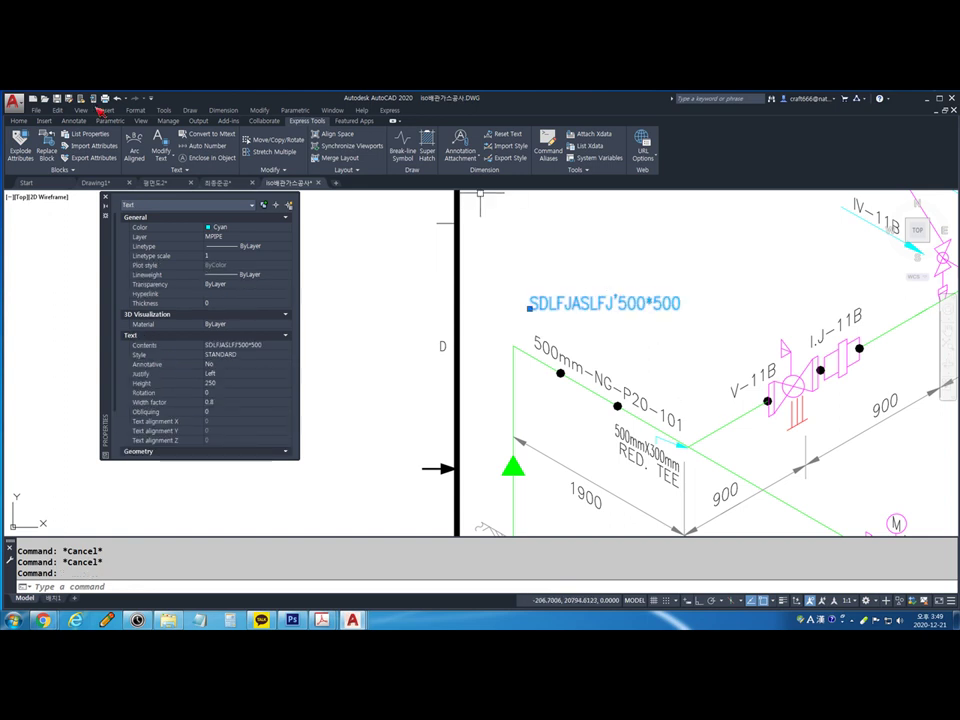
pyautogui.click(19, 120)
pyautogui.click(636, 134)
pyautogui.click(628, 143)
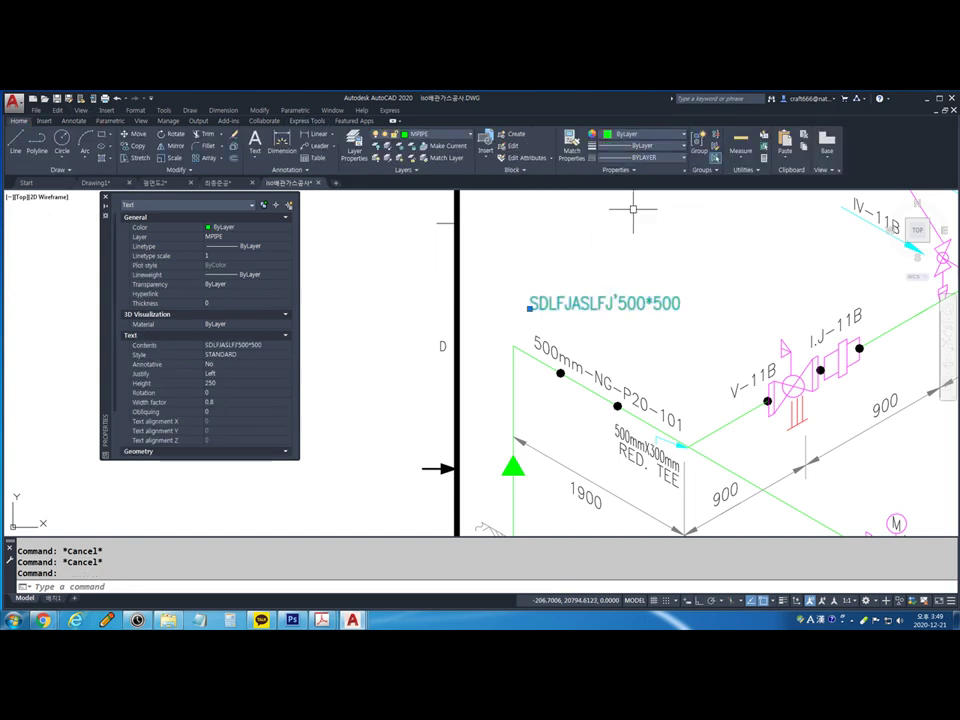
pyautogui.click(645, 134)
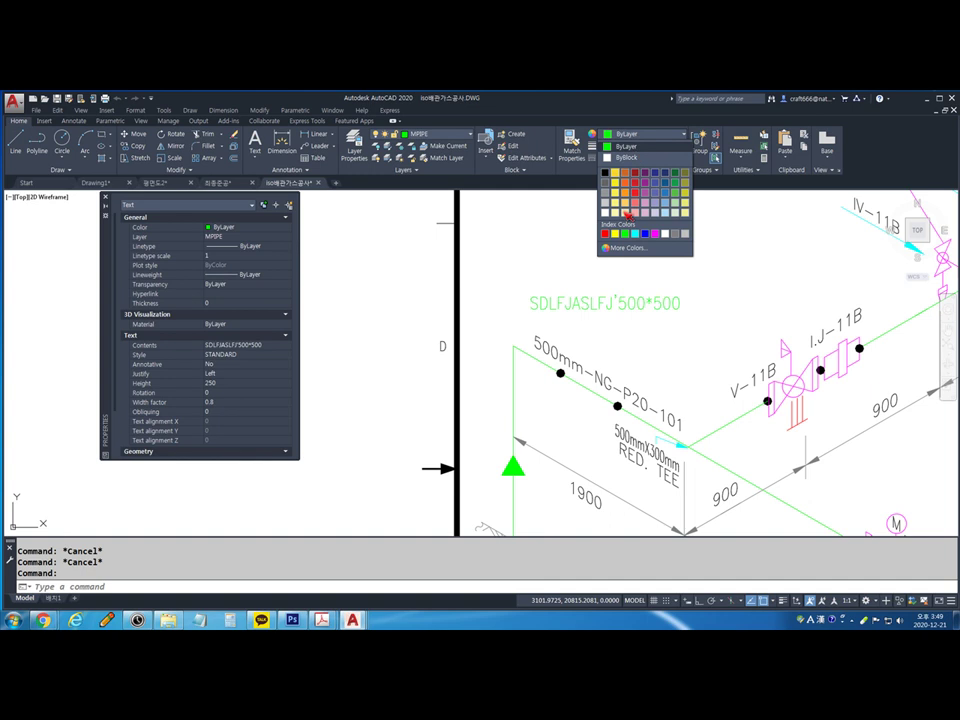
pyautogui.click(634, 233)
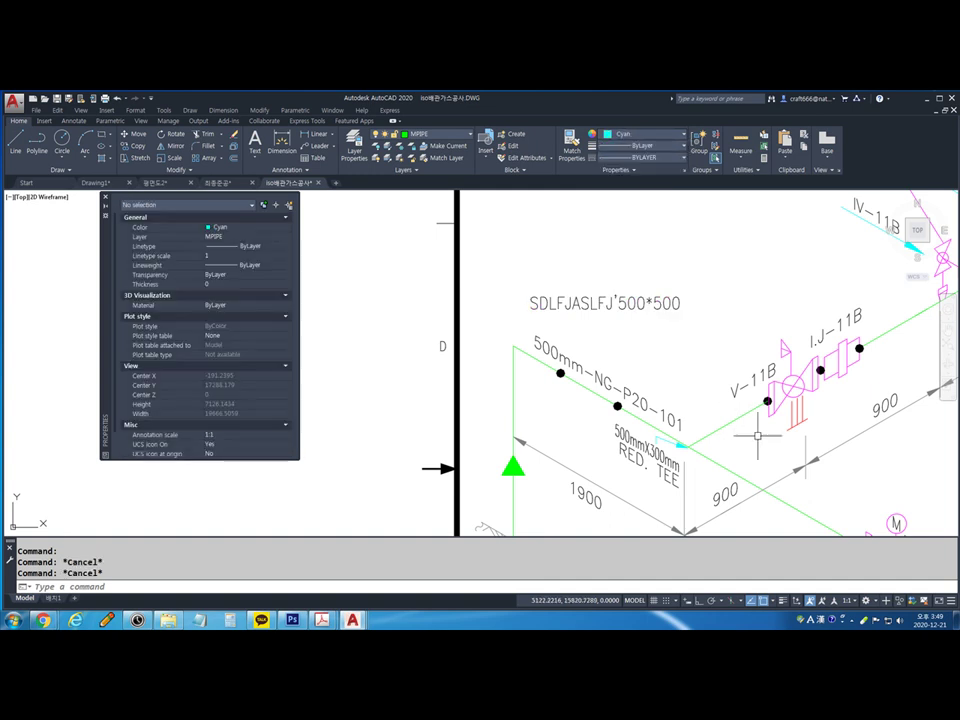
pyautogui.click(898, 620)
pyautogui.moveTo(906, 524); pyautogui.dragTo(908, 528)
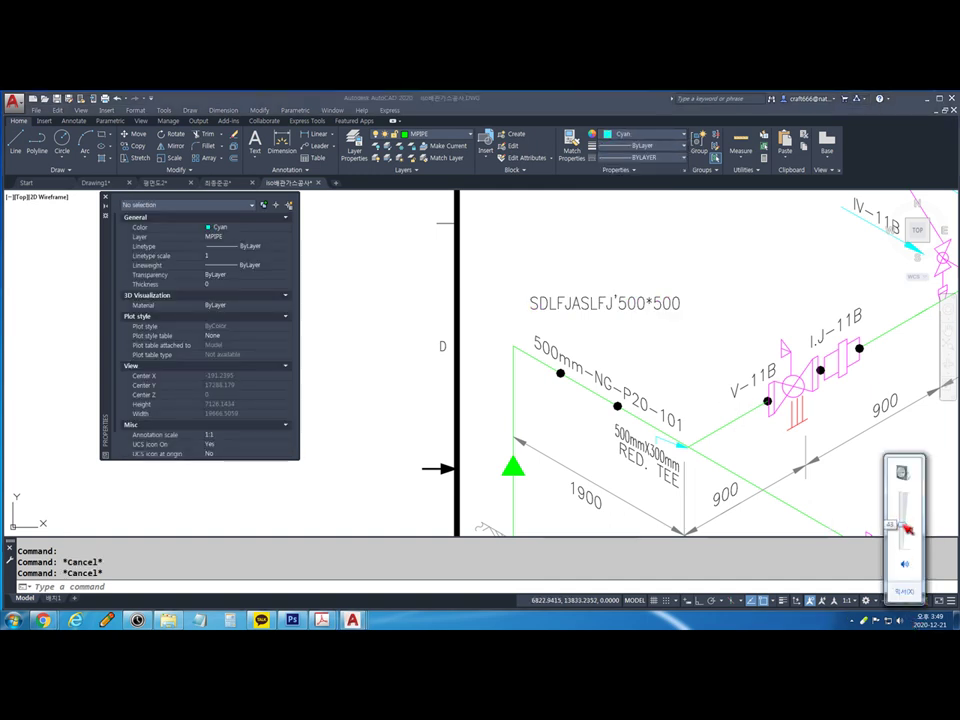
pyautogui.click(690, 440)
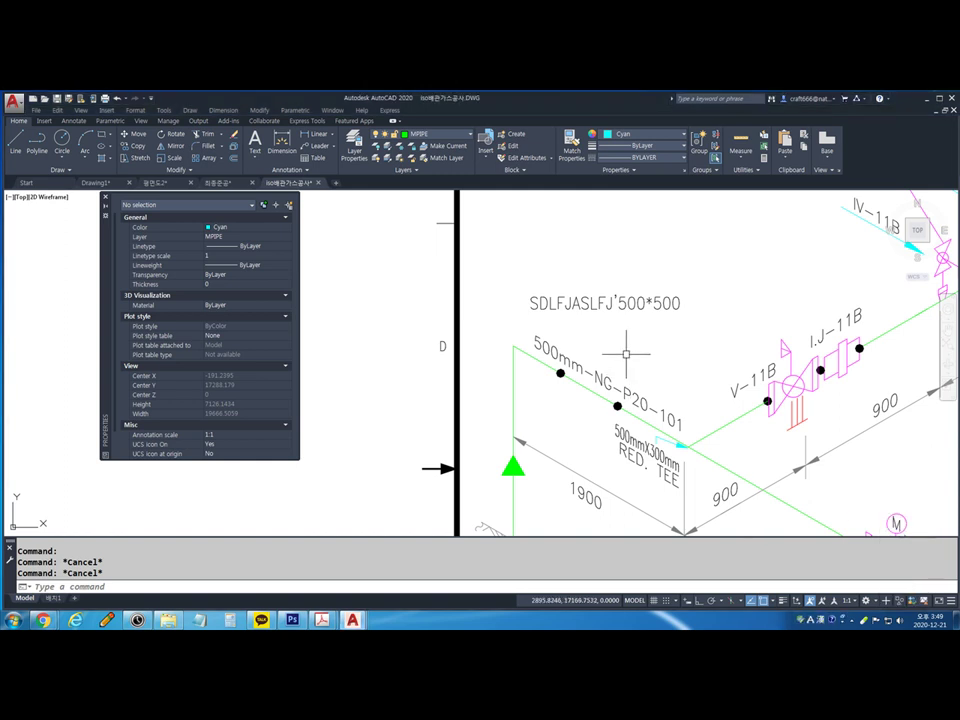
# Examine the angles of the isometric pipe lines meeting at the 500mmX300mm reducing tee
pyautogui.click(578, 302)
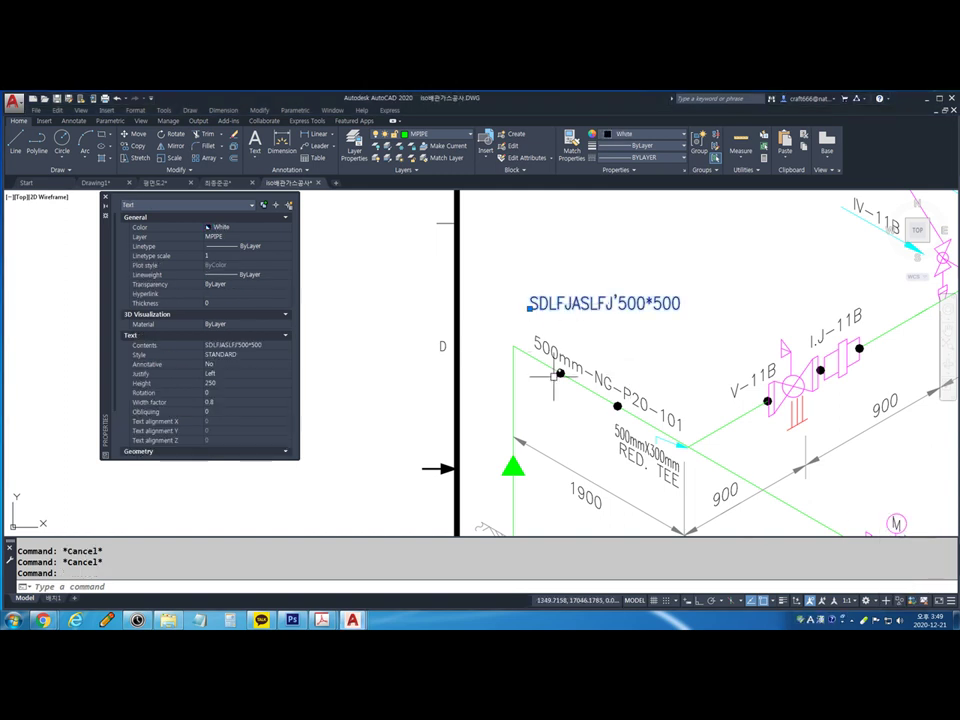
pyautogui.scroll(-3, 527, 371)
pyautogui.scroll(4, 527, 371)
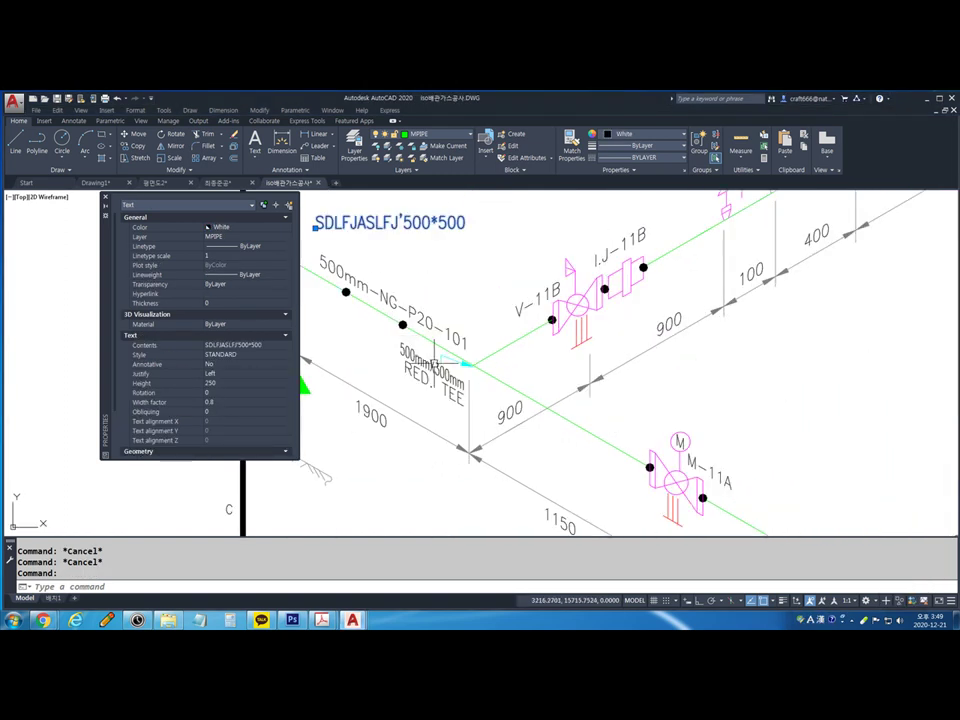
pyautogui.moveTo(399, 372); pyautogui.dragTo(533, 374)
pyautogui.moveTo(422, 340)
pyautogui.mouseDown()
pyautogui.moveTo(455, 353)
pyautogui.moveTo(528, 334)
pyautogui.moveTo(522, 372)
pyautogui.mouseUp()
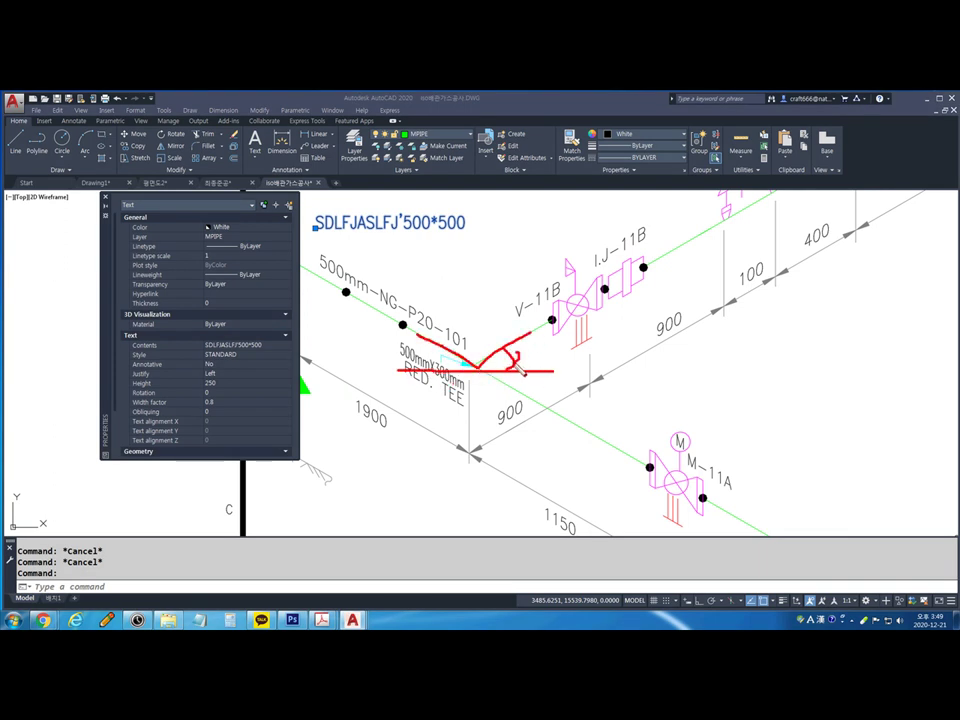
pyautogui.moveTo(409, 354)
pyautogui.mouseDown()
pyautogui.moveTo(488, 376)
pyautogui.moveTo(562, 421)
pyautogui.mouseUp()
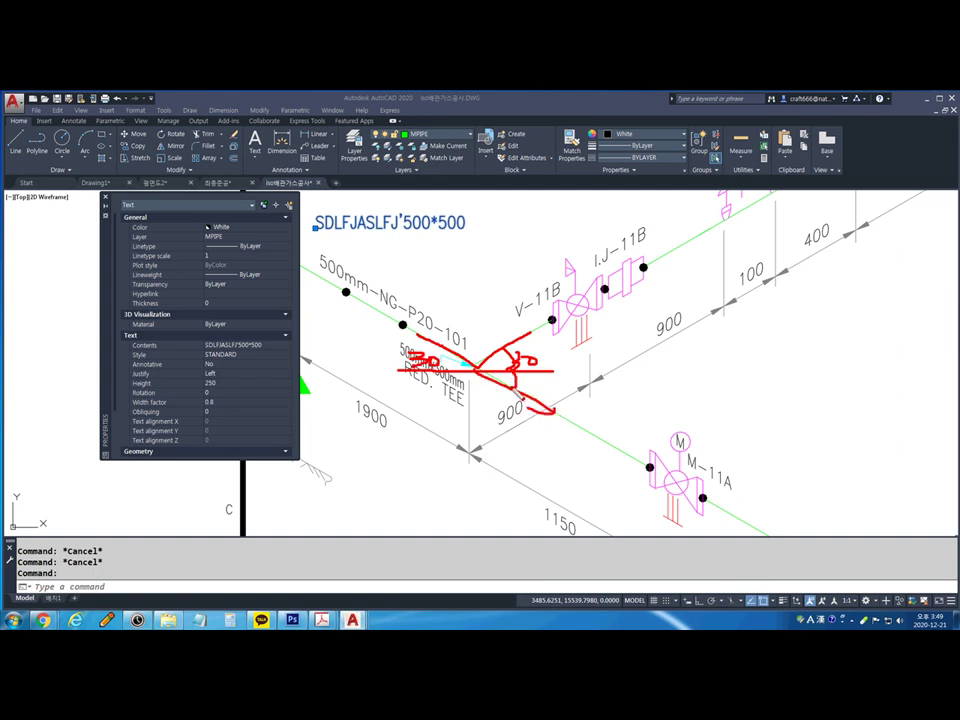
pyautogui.moveTo(530, 381); pyautogui.dragTo(537, 391)
pyautogui.press('Escape')
# Set the rotation of the SDLFJASLFJ'500*500 text to 330
pyautogui.moveTo(399, 242); pyautogui.dragTo(507, 312, button='middle')
pyautogui.click(514, 296)
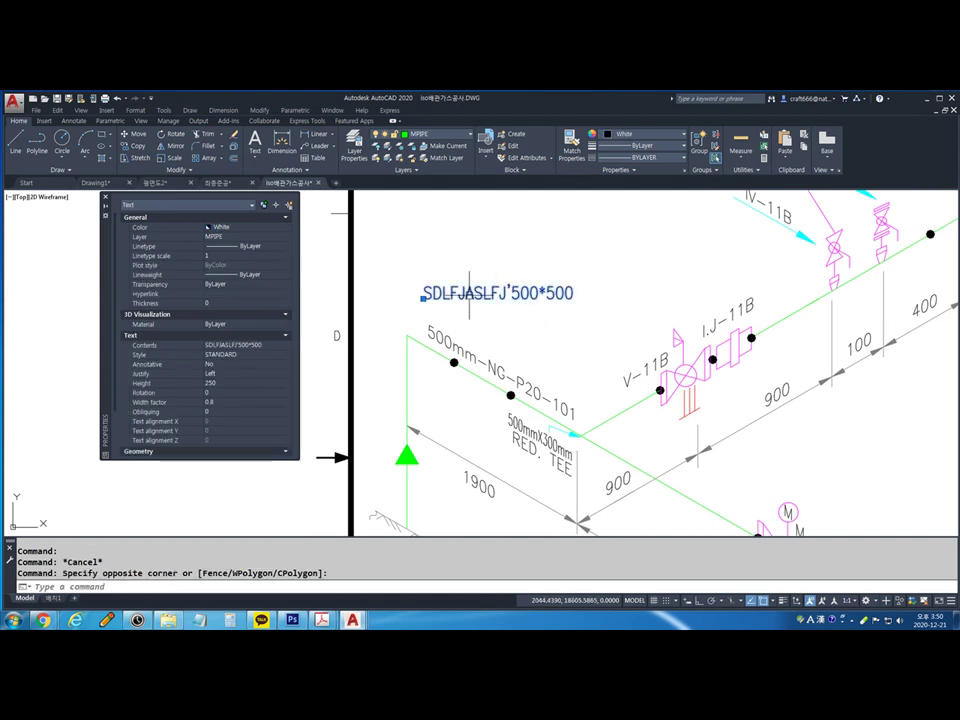
pyautogui.moveTo(430, 304); pyautogui.dragTo(655, 311)
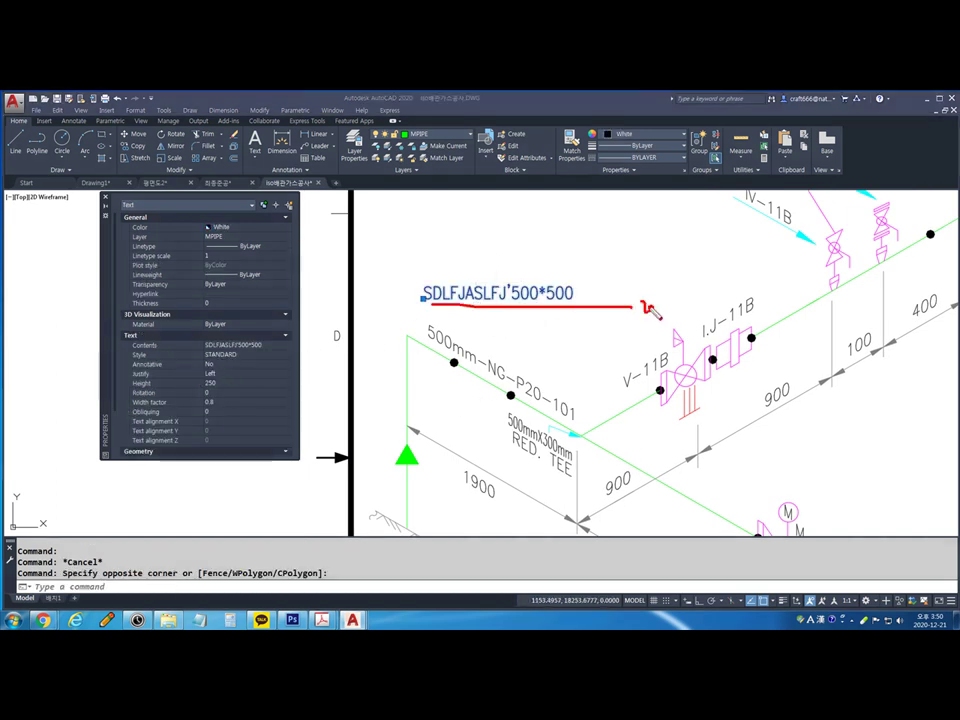
pyautogui.moveTo(408, 326)
pyautogui.mouseDown()
pyautogui.moveTo(609, 438)
pyautogui.moveTo(602, 420)
pyautogui.mouseUp()
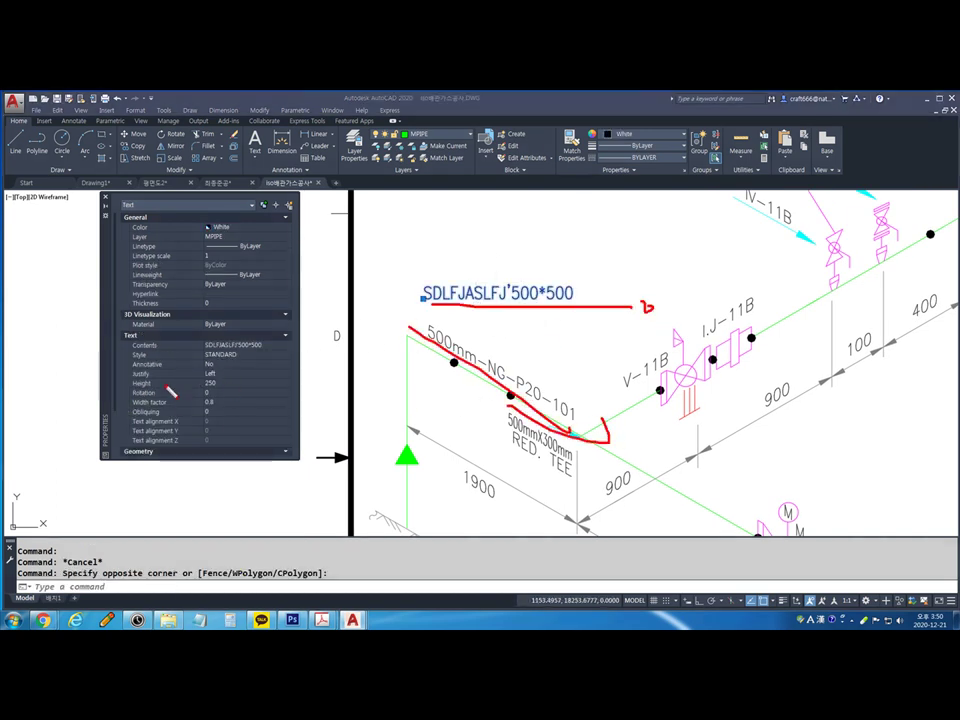
pyautogui.press('Escape')
pyautogui.click(219, 393)
pyautogui.write('330')
pyautogui.press('Return')
pyautogui.scroll(4, 485, 328)
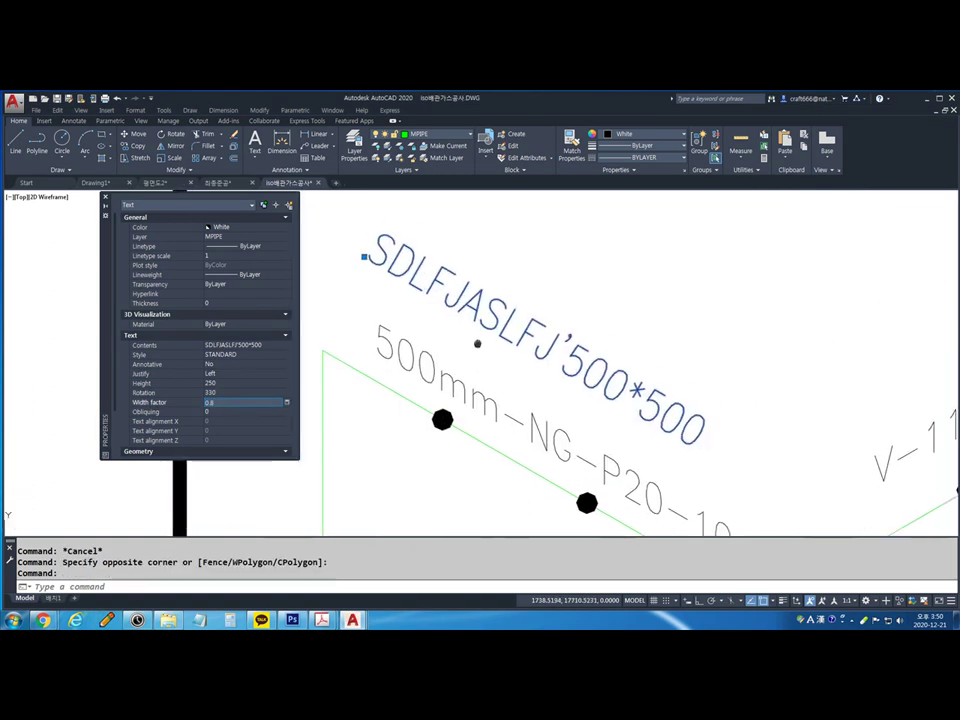
# Try an obliquing angle of 30 on the SDLFJASLFJ'500*500 text
pyautogui.click(215, 411)
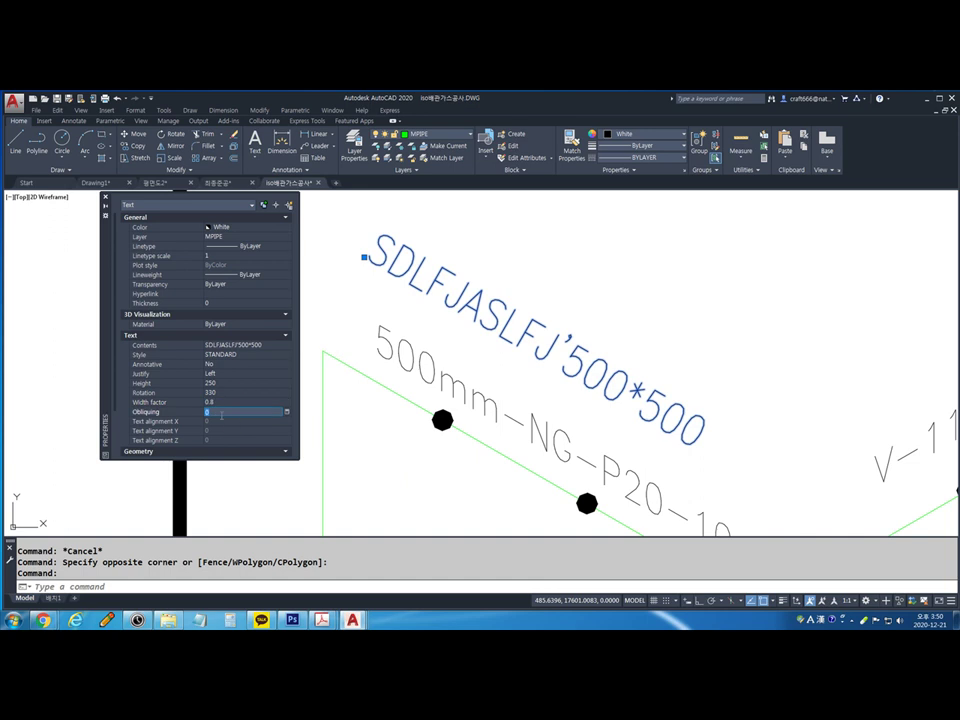
pyautogui.hotkey('ctrl', '2')
pyautogui.moveTo(317, 231); pyautogui.dragTo(785, 515)
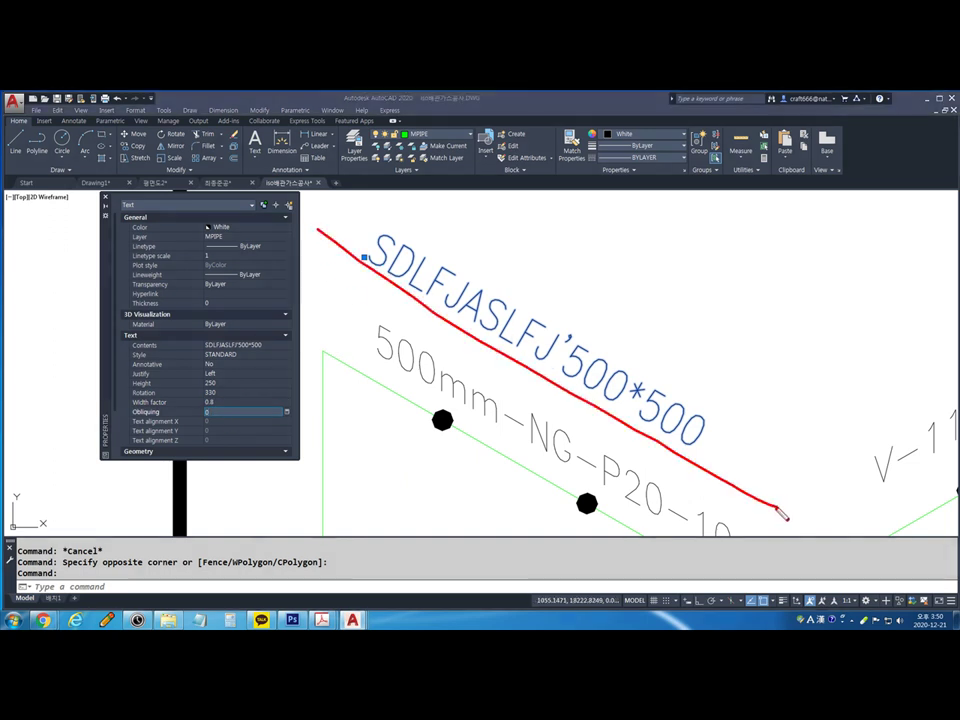
pyautogui.press('Escape')
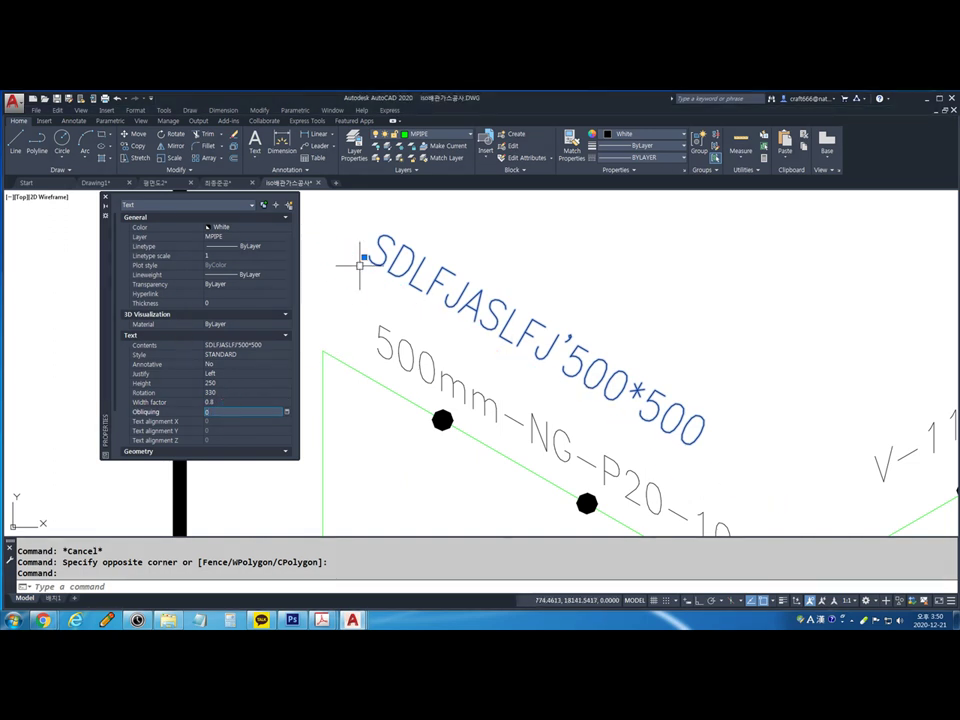
pyautogui.click(219, 412)
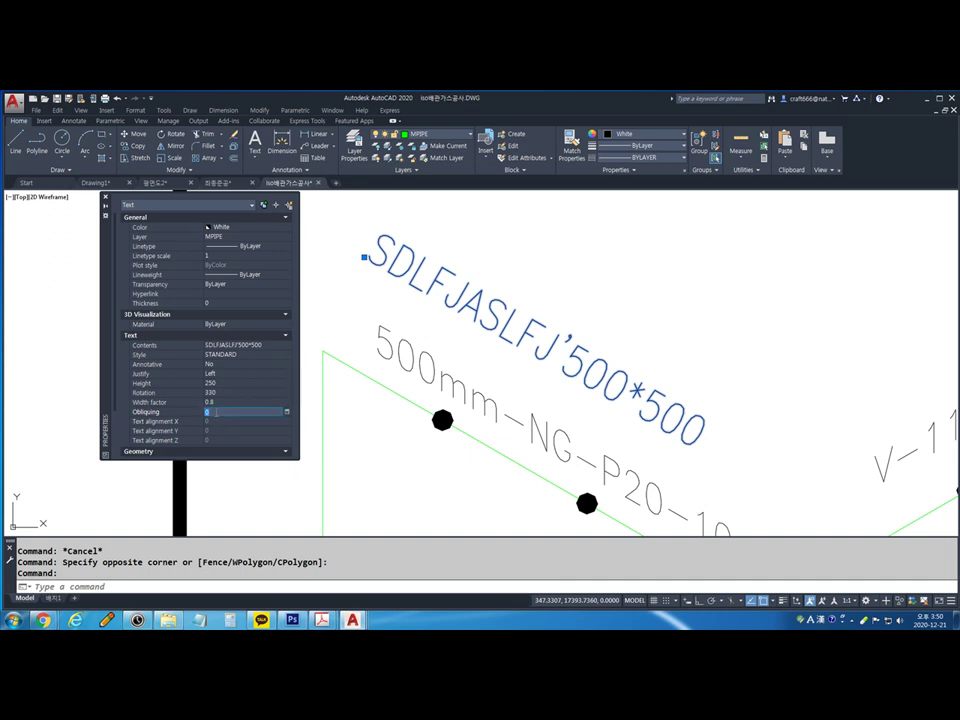
pyautogui.write('30')
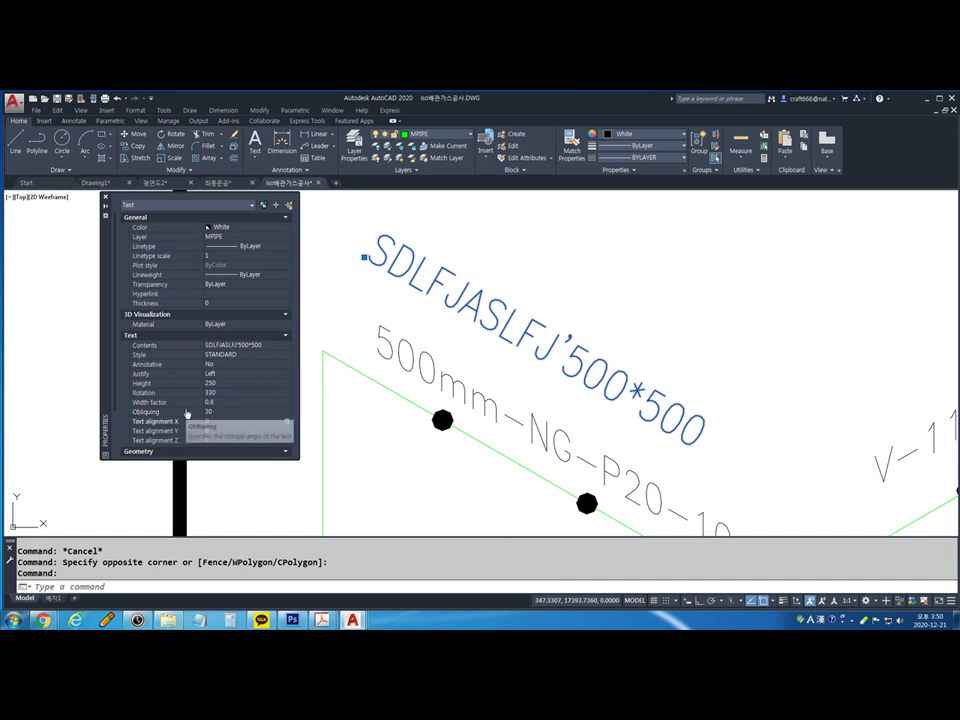
pyautogui.press('Return')
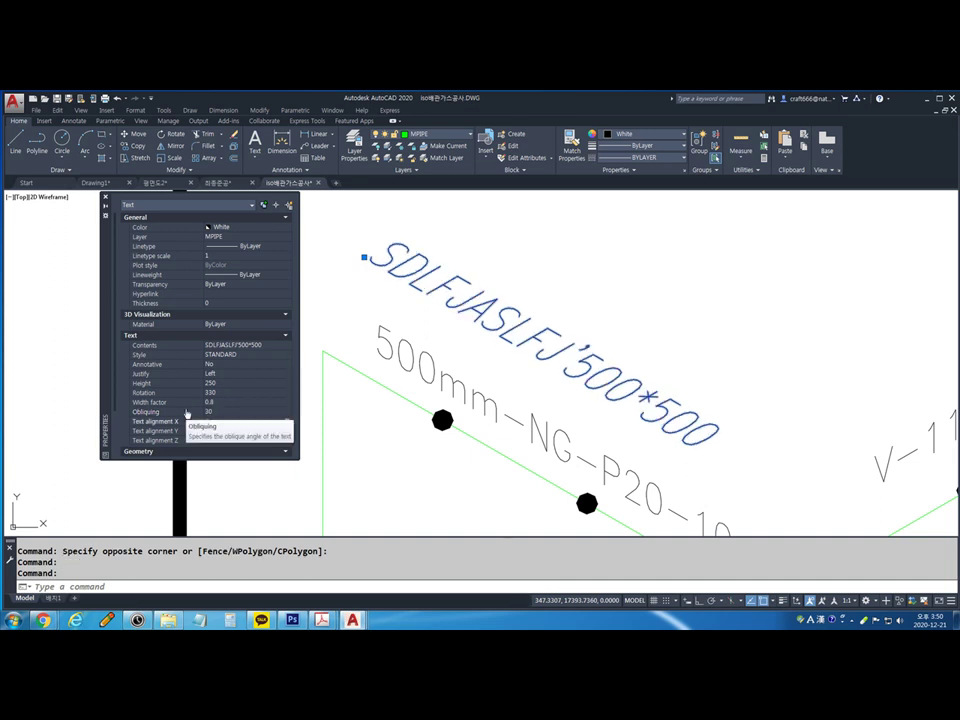
# Set the obliquing angle of the SDLFJASLFJ'500*500 text to -30 and deselect it for comparison with the pipe label
pyautogui.click(225, 412)
pyautogui.write('-30')
pyautogui.press('Return')
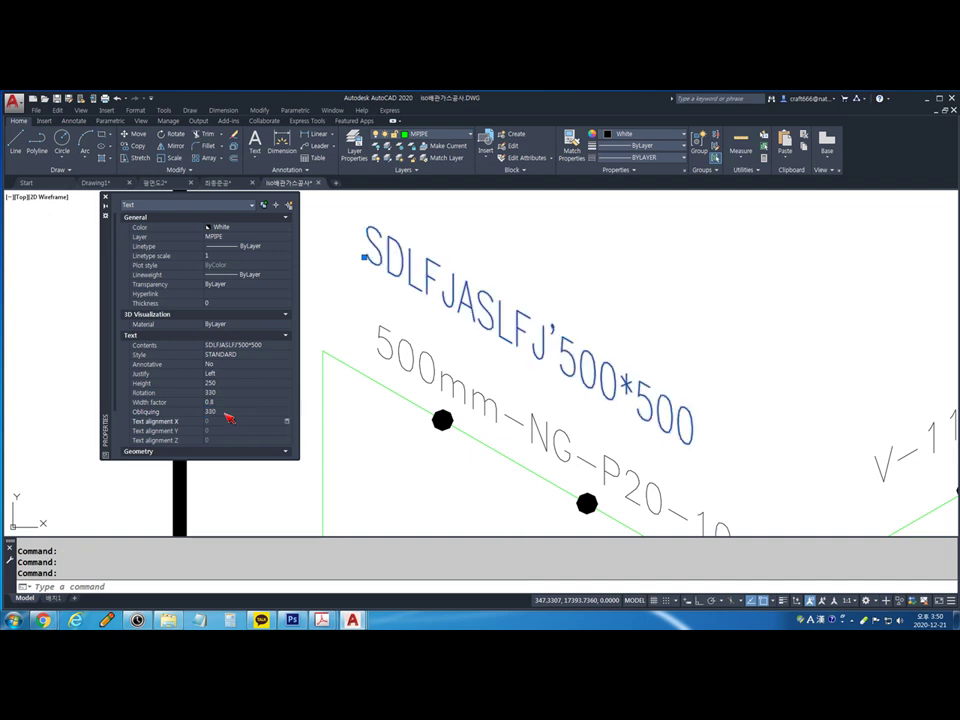
pyautogui.press('Escape')
pyautogui.scroll(-2, 578, 322)
pyautogui.scroll(-2, 578, 322)
pyautogui.moveTo(578, 322); pyautogui.dragTo(452, 250, button='middle')
pyautogui.scroll(4, 452, 250)
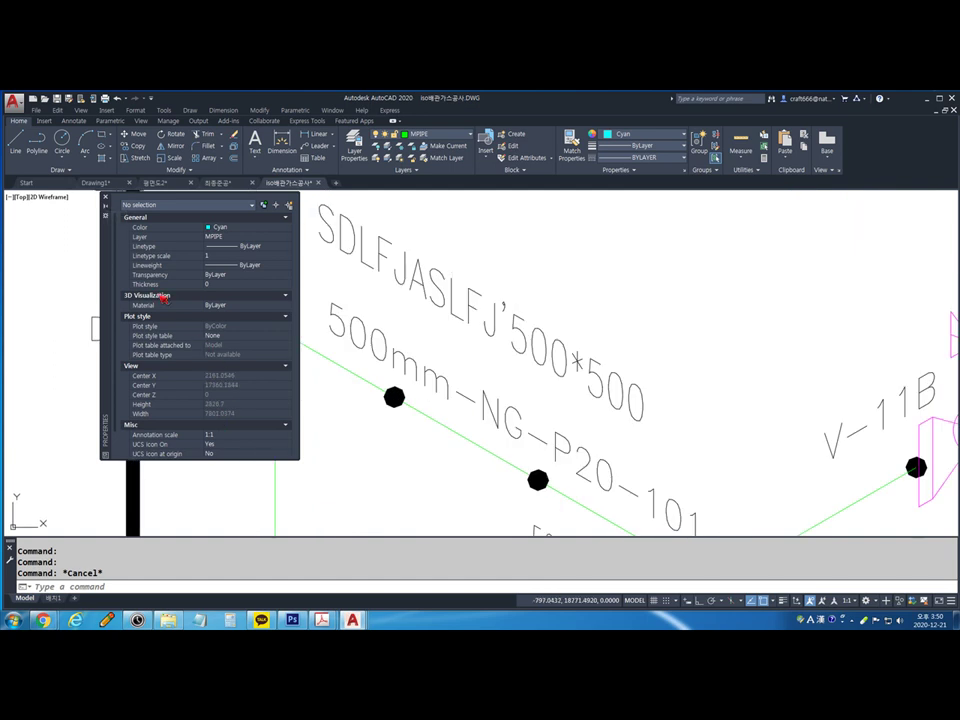
# Close the Properties palette and the iso배관가스공사 drawing, ending up in Drawing1
pyautogui.click(106, 198)
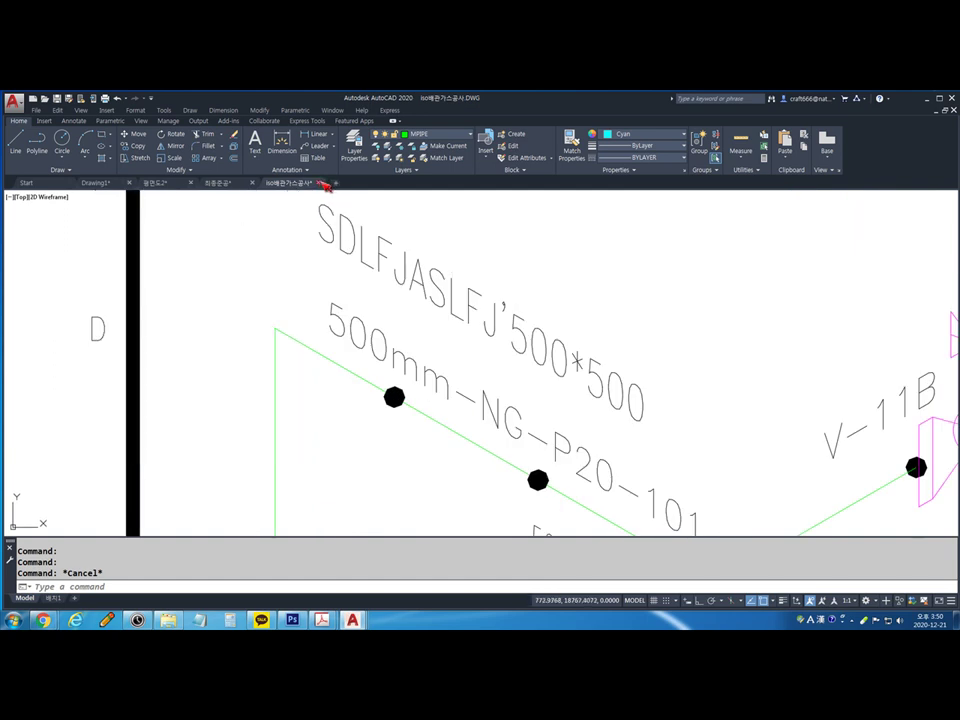
pyautogui.click(322, 183)
pyautogui.click(530, 377)
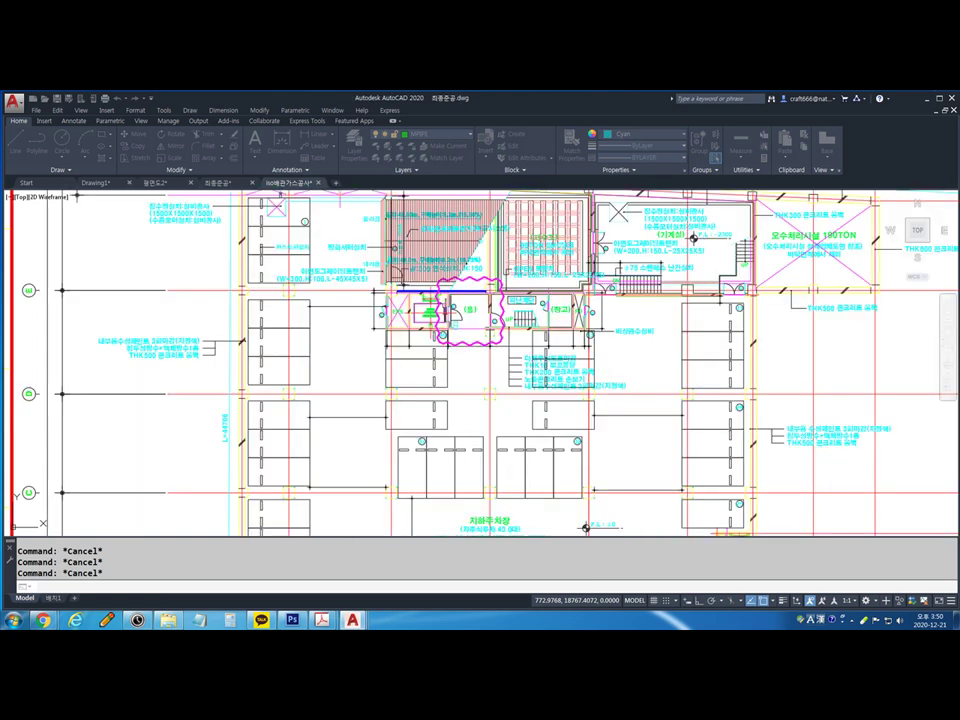
pyautogui.click(150, 184)
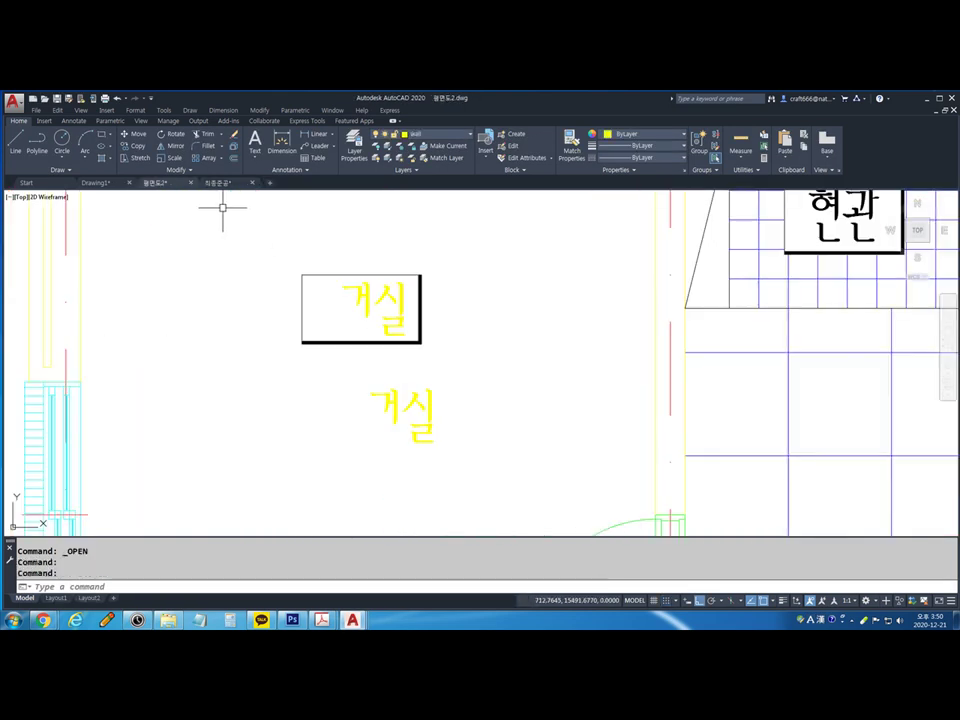
pyautogui.click(110, 186)
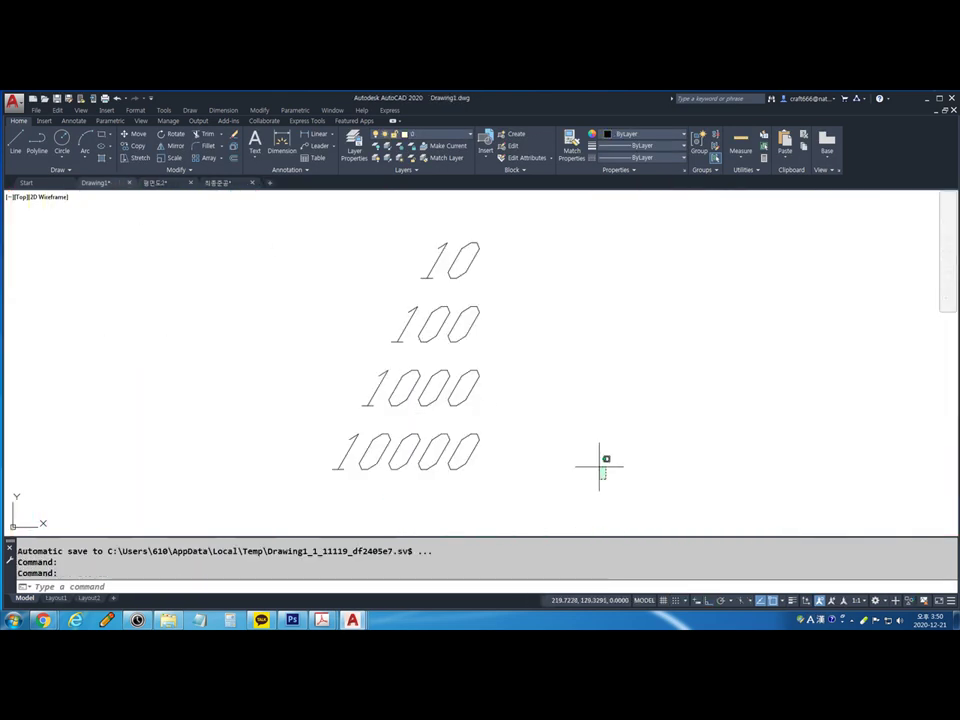
# Set the obliquing angle of all four right-justified number texts in Drawing1 to 0
pyautogui.click(606, 476)
pyautogui.click(321, 223)
pyautogui.click(236, 411)
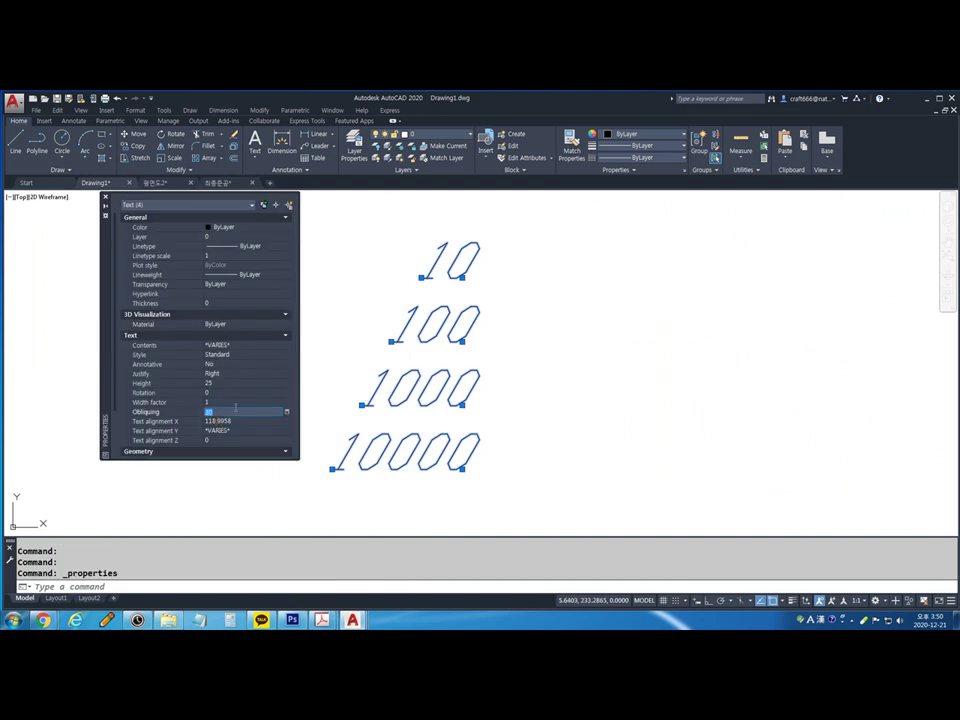
pyautogui.write('0')
pyautogui.press('Tab')
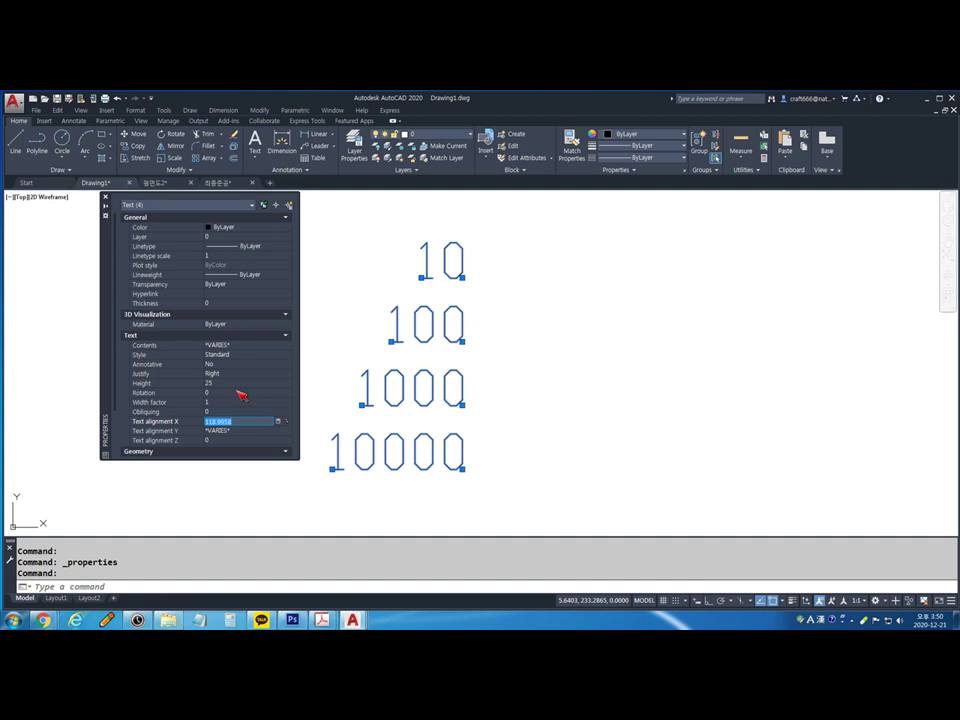
pyautogui.press('Escape')
pyautogui.scroll(1, 454, 272)
pyautogui.scroll(-1, 465, 272)
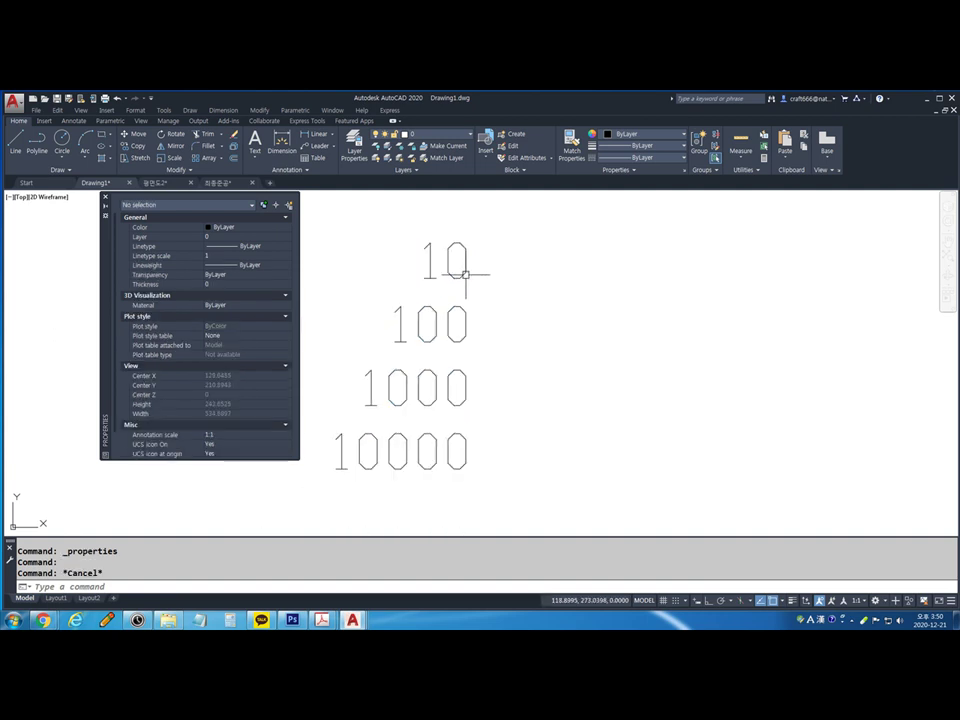
# Edit the contents of the 10 and 100 texts to read 100000 each
pyautogui.doubleClick(463, 270)
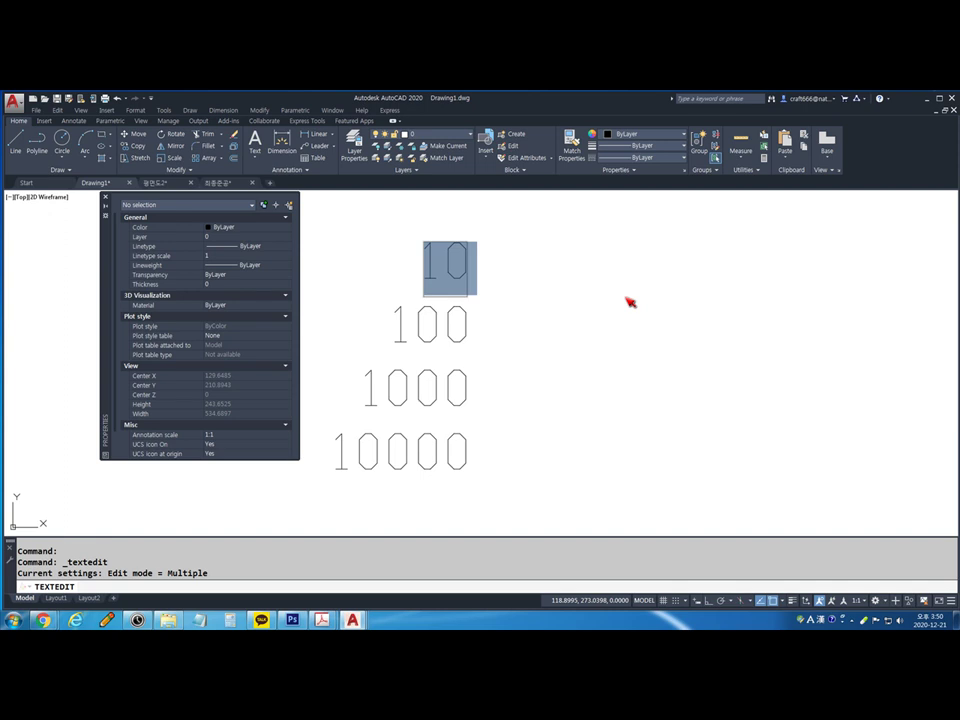
pyautogui.write('100000')
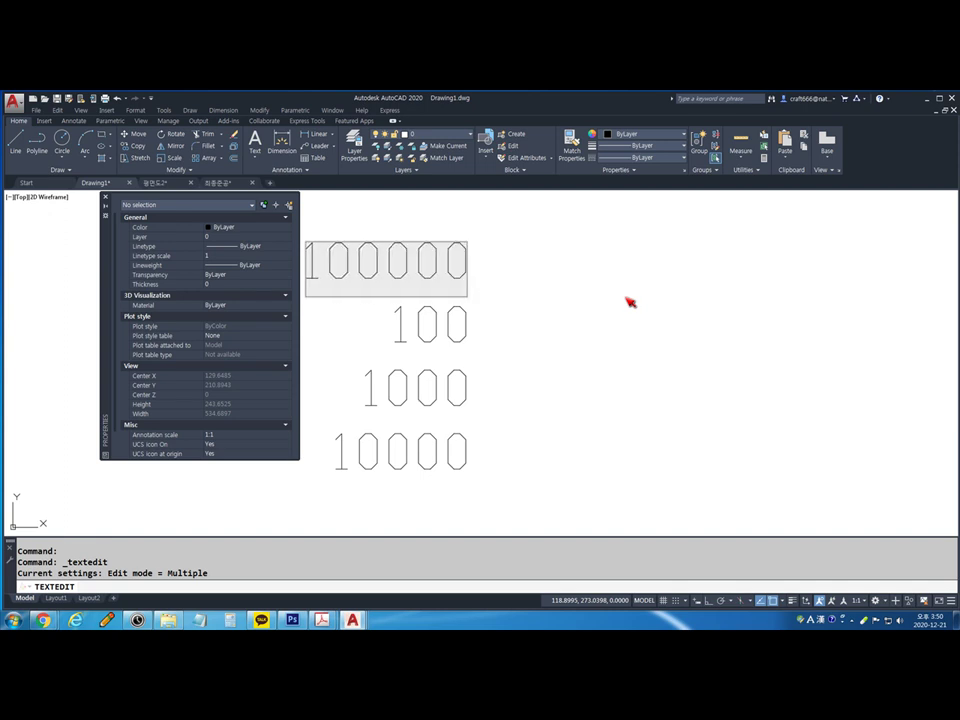
pyautogui.press('Return')
pyautogui.click(447, 337)
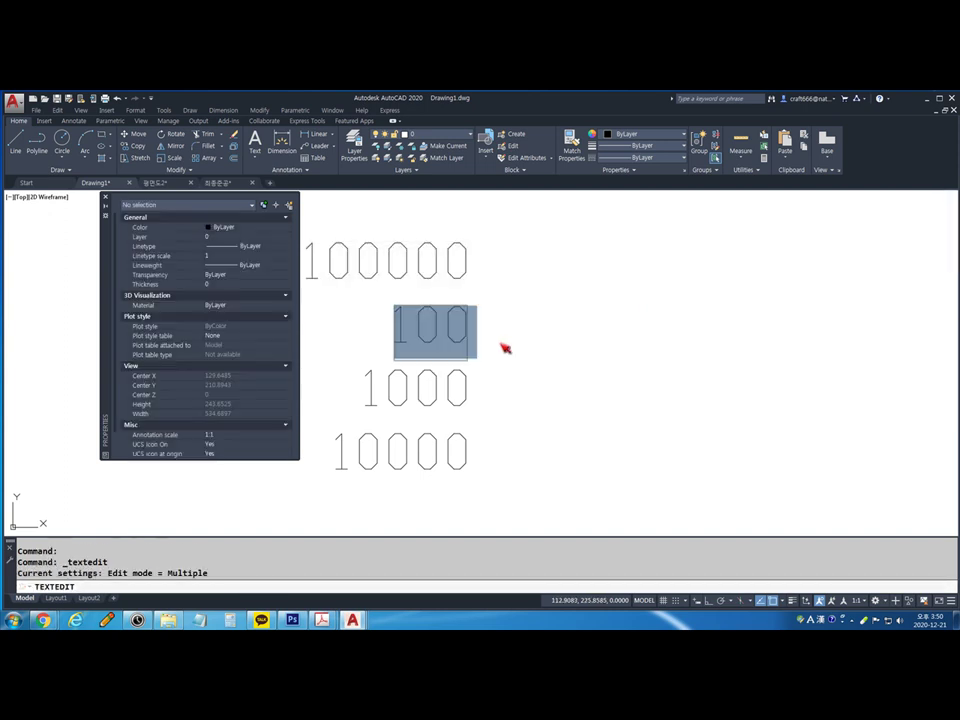
pyautogui.write('100000')
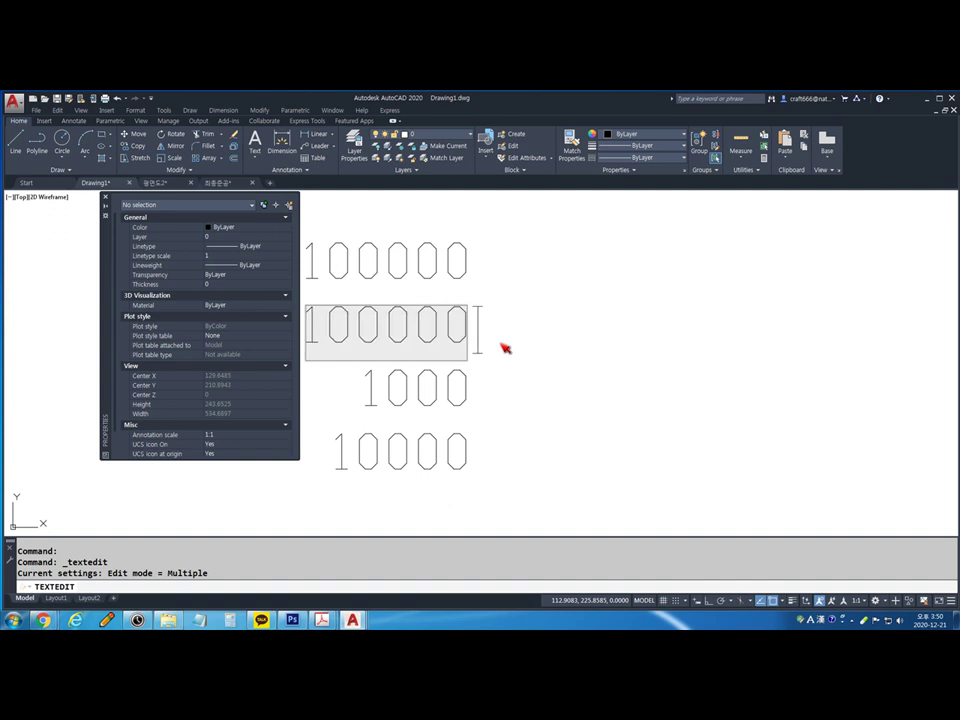
pyautogui.press('Return')
# Edit the 1000 text to 10000 and the lowest number to 100000000, finishing the text editing
pyautogui.click(461, 404)
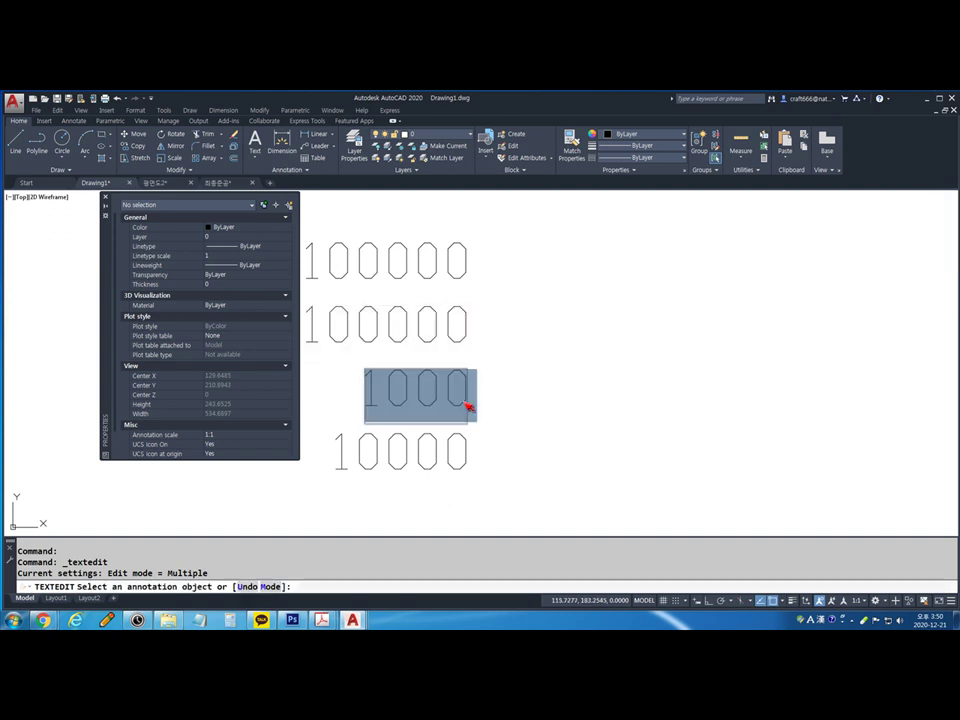
pyautogui.write('10000')
pyautogui.press('Return')
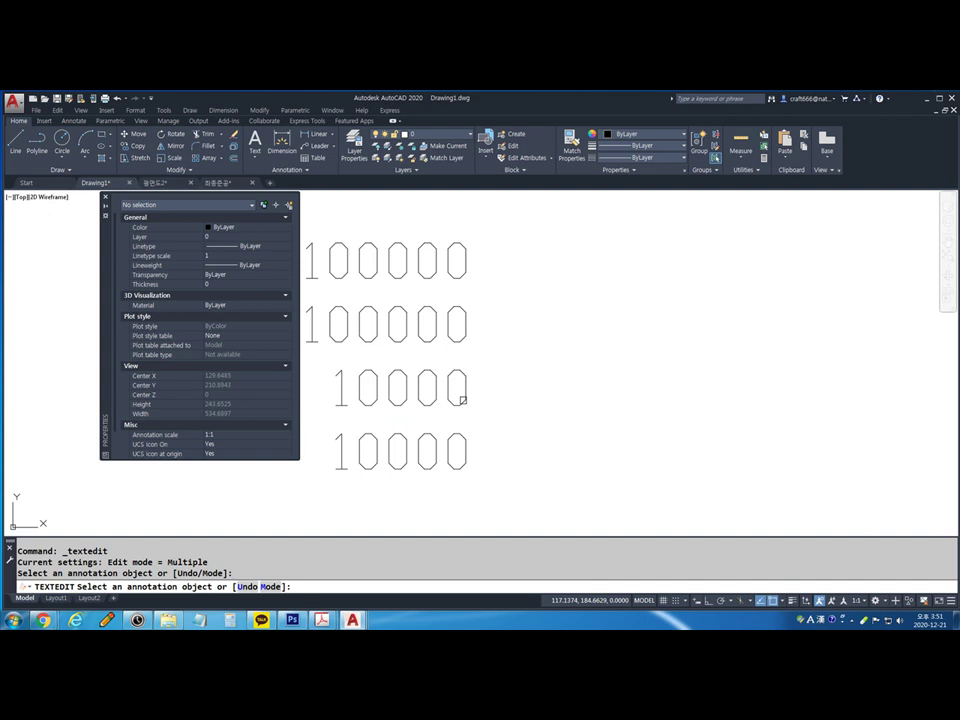
pyautogui.click(461, 467)
pyautogui.write('1')
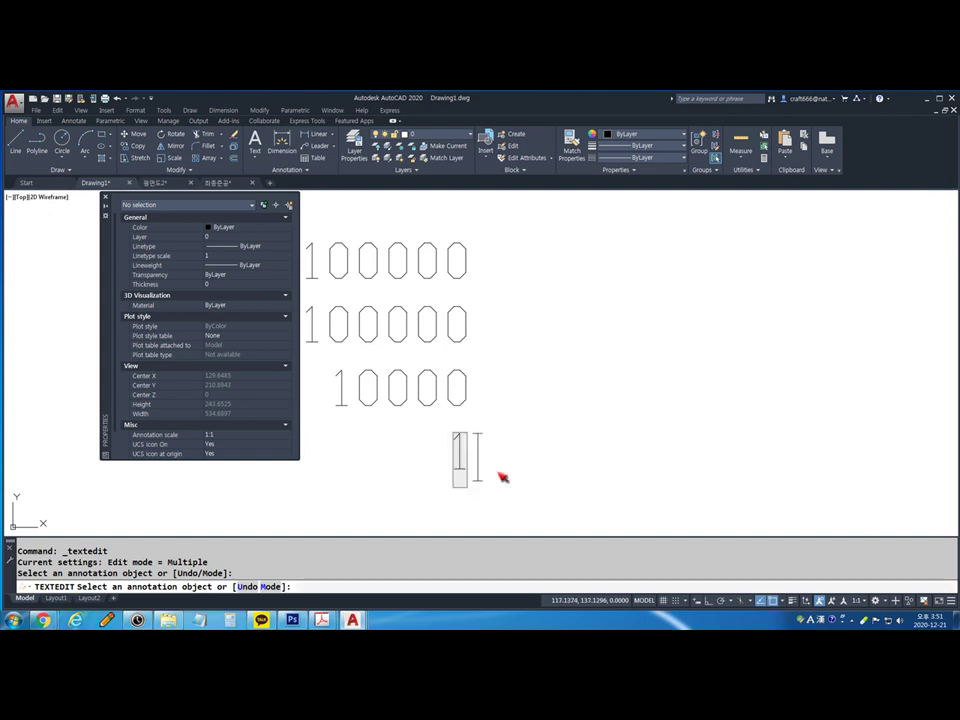
pyautogui.write('00000000')
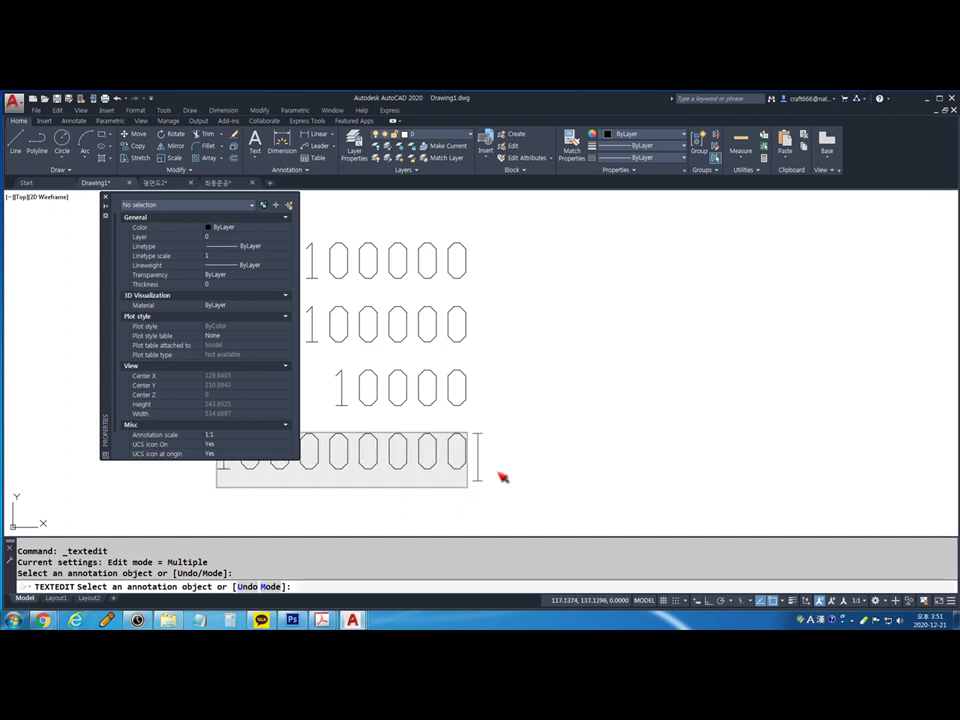
pyautogui.press('Return')
pyautogui.press('Escape')
pyautogui.moveTo(562, 475); pyautogui.dragTo(707, 450, button='middle')
pyautogui.moveTo(647, 450); pyautogui.dragTo(268, 443)
pyautogui.moveTo(268, 443); pyautogui.dragTo(406, 497)
pyautogui.press('Escape')
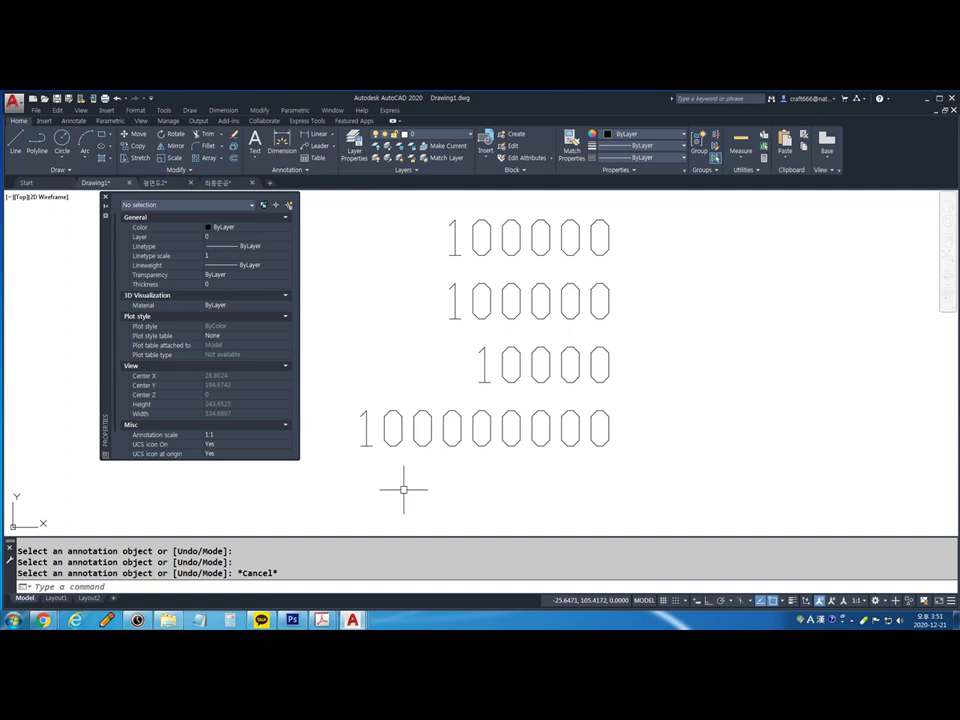
# Erase all four number texts from Drawing1 and close the Properties palette
pyautogui.scroll(-6, 445, 410)
pyautogui.click(564, 439)
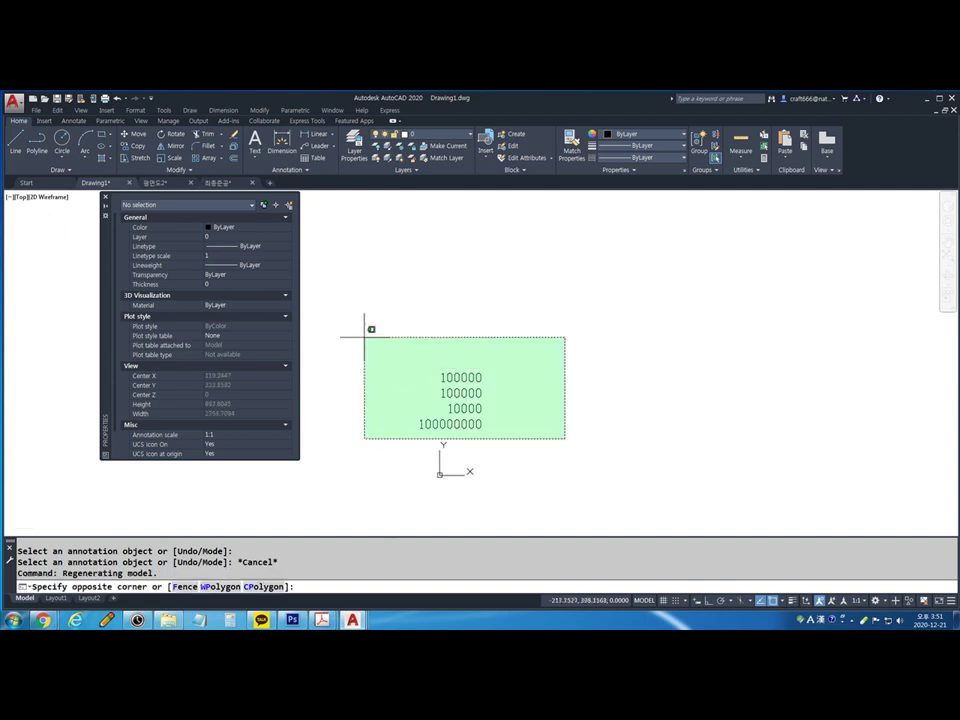
pyautogui.click(383, 333)
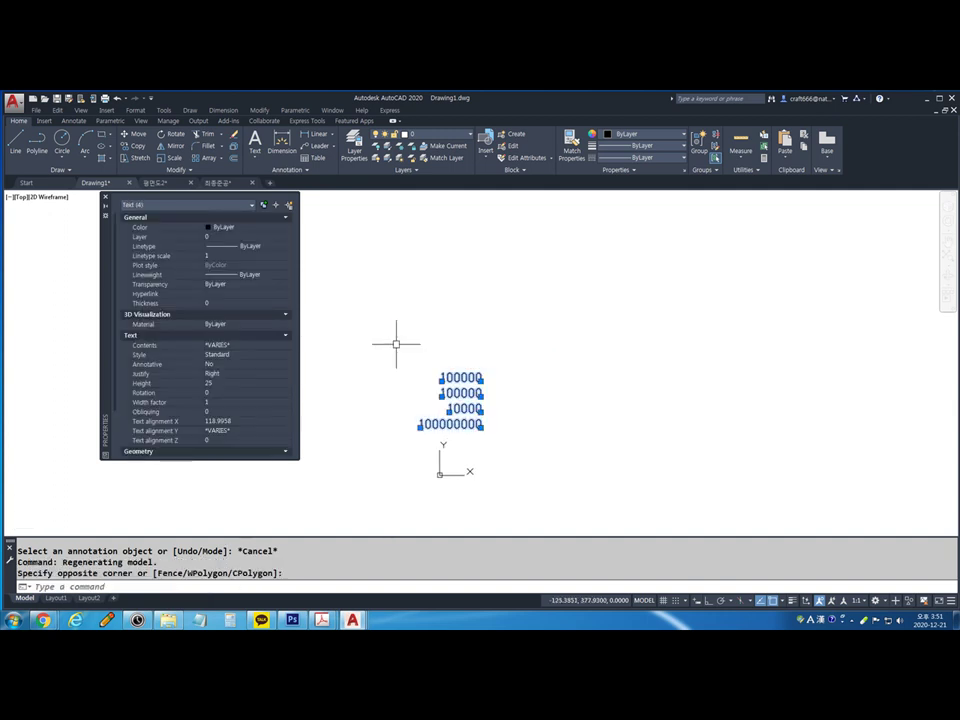
pyautogui.scroll(2, 450, 399)
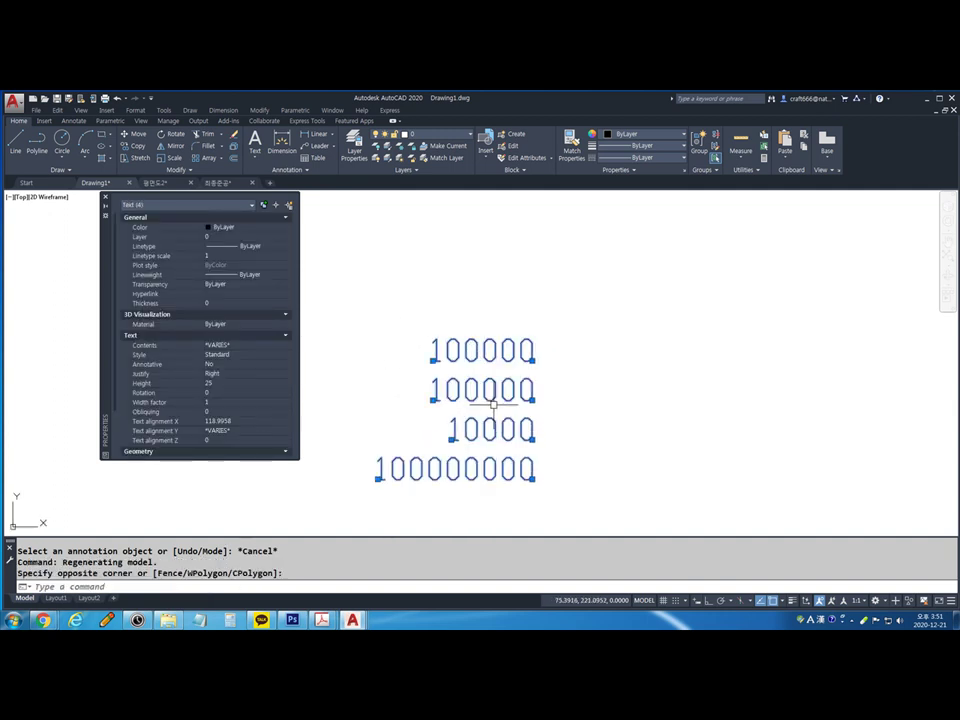
pyautogui.press('Delete')
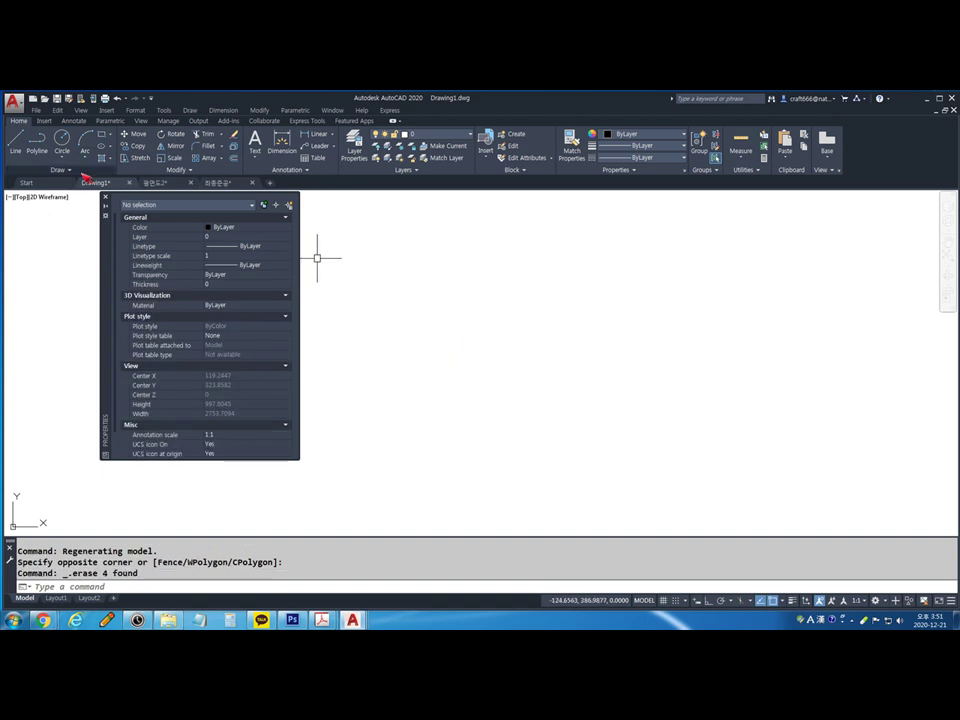
pyautogui.click(105, 197)
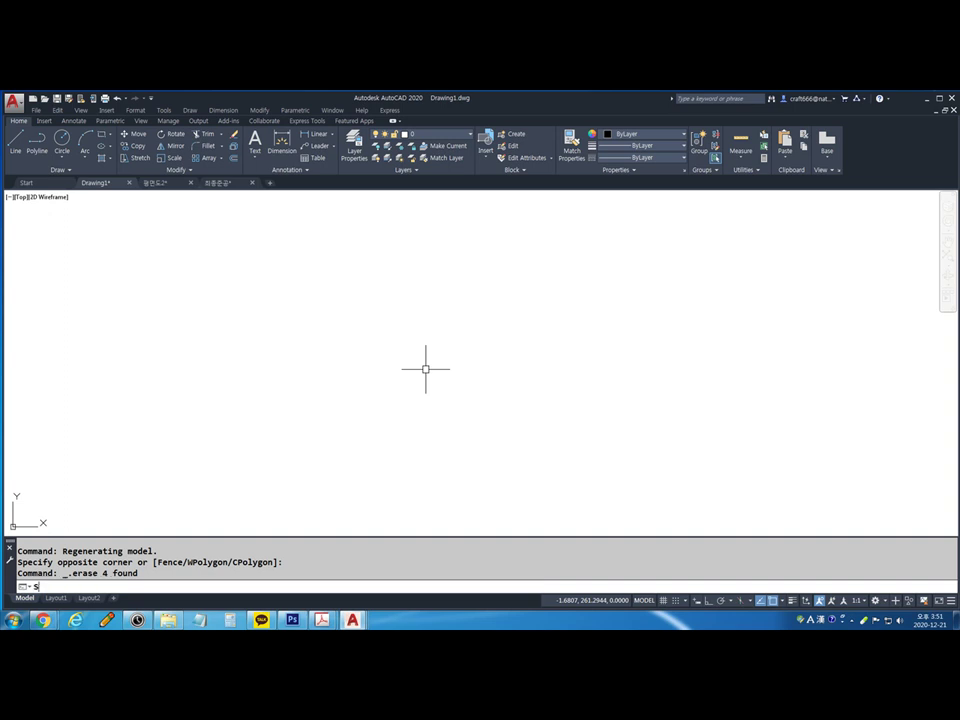
# Examine the available SHX fonts and Big Fonts for the Standard text style, and close the Text Style dialog
pyautogui.press('Return')
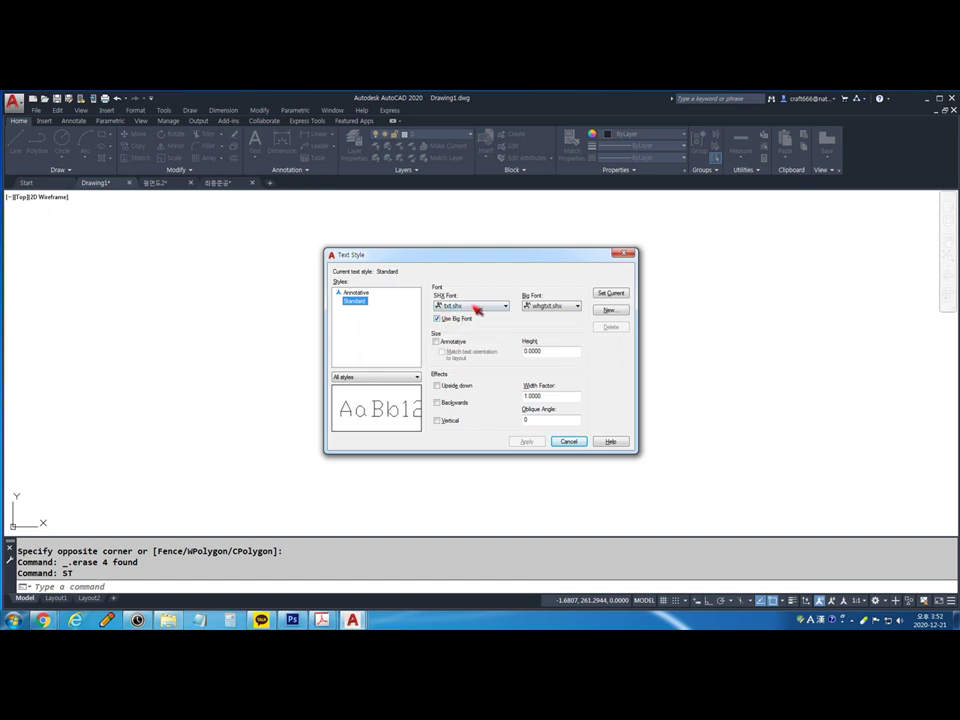
pyautogui.click(476, 306)
pyautogui.scroll(10, 521, 400)
pyautogui.scroll(-12, 527, 400)
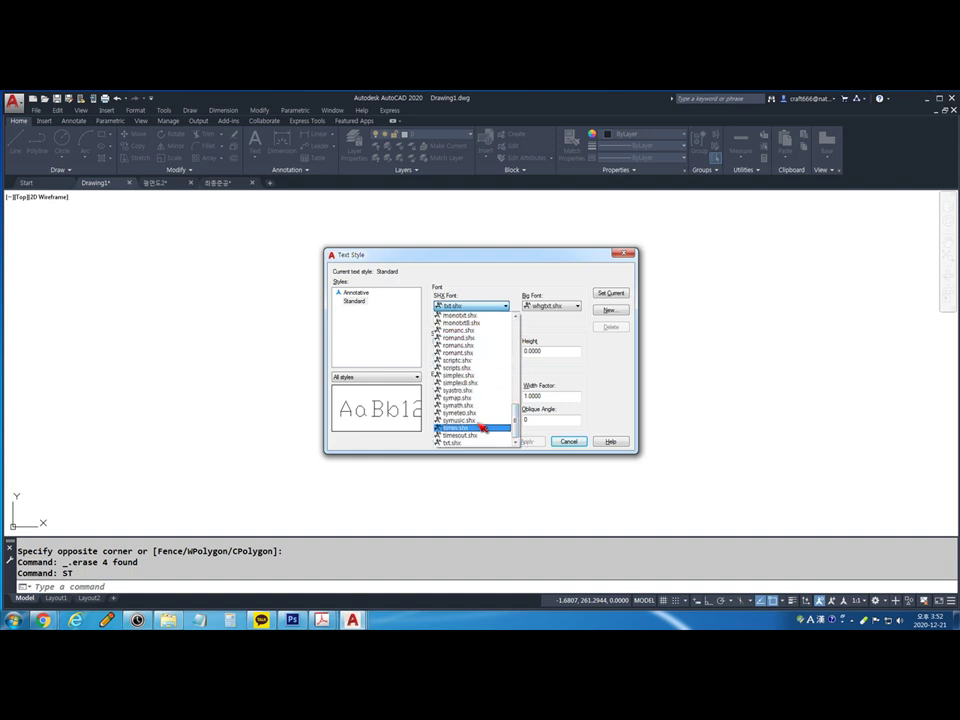
pyautogui.click(487, 304)
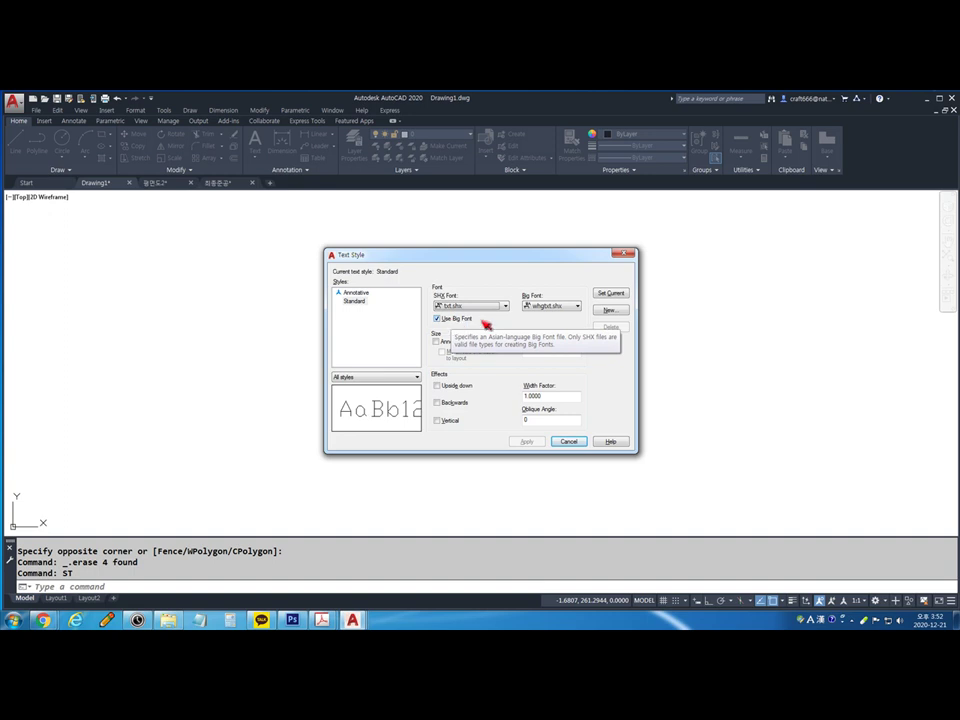
pyautogui.click(566, 306)
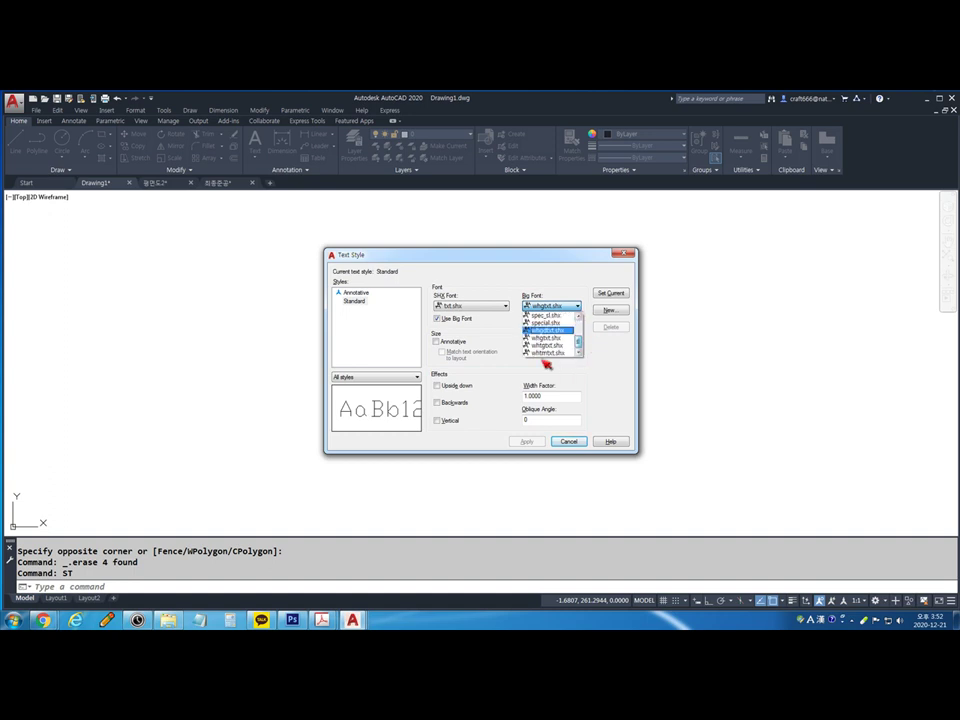
pyautogui.click(547, 347)
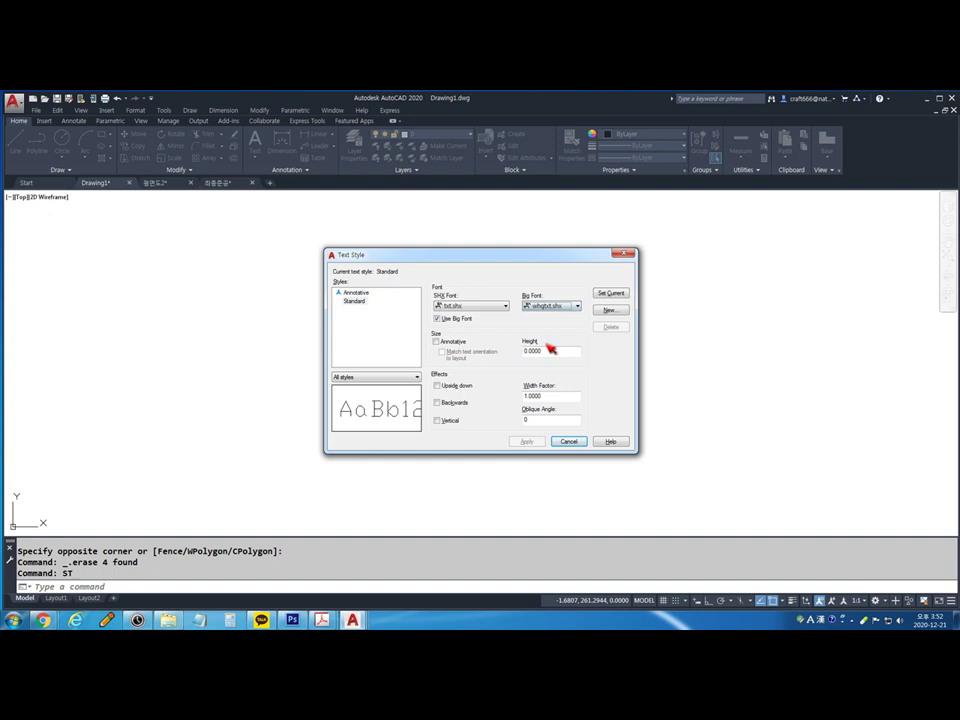
pyautogui.click(568, 446)
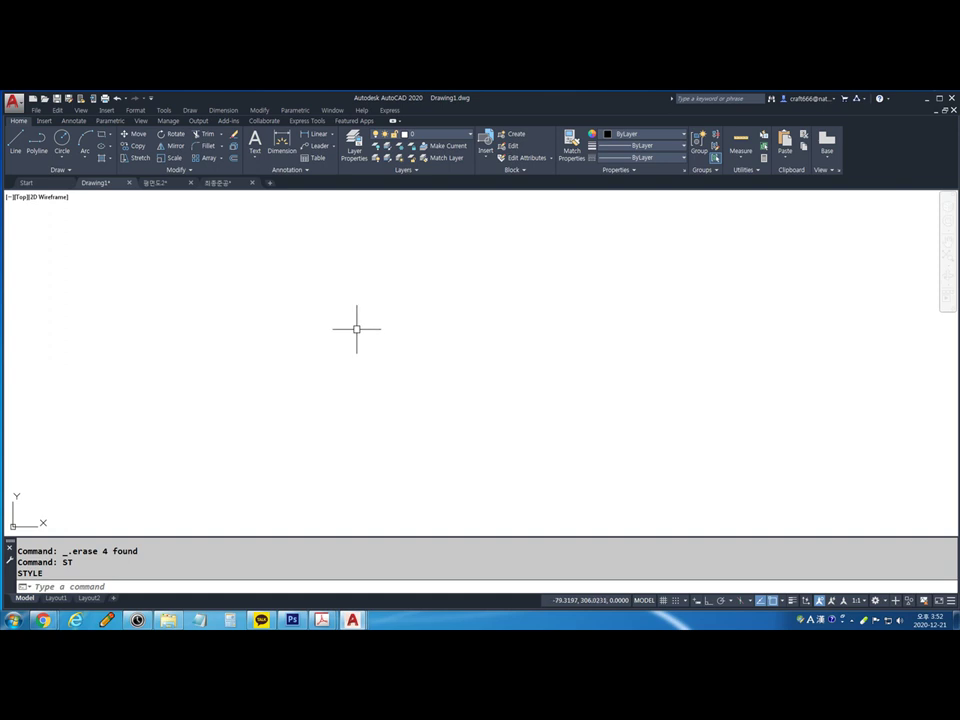
# Draw a 100 by 50 rectangle in the empty drawing
pyautogui.write('REC')
pyautogui.press('Return')
pyautogui.click(285, 308)
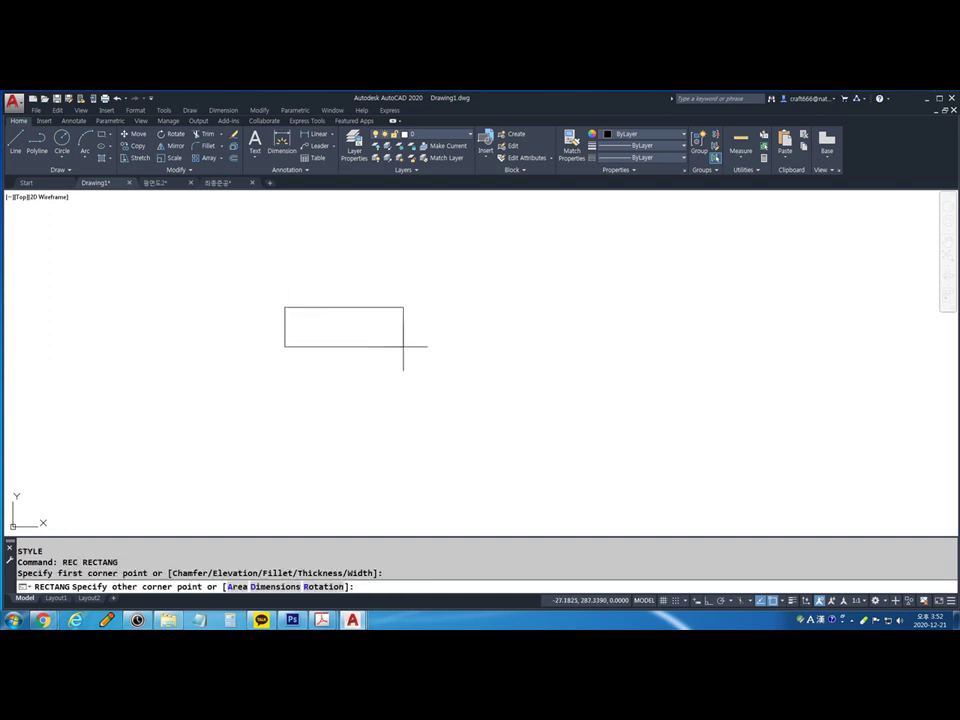
pyautogui.write('@100,50')
pyautogui.press('Return')
pyautogui.press('Escape')
# Draw a diagonal line across the rectangle from its upper-left to its lower-right corner
pyautogui.write('L')
pyautogui.press('Return')
pyautogui.click(285, 264)
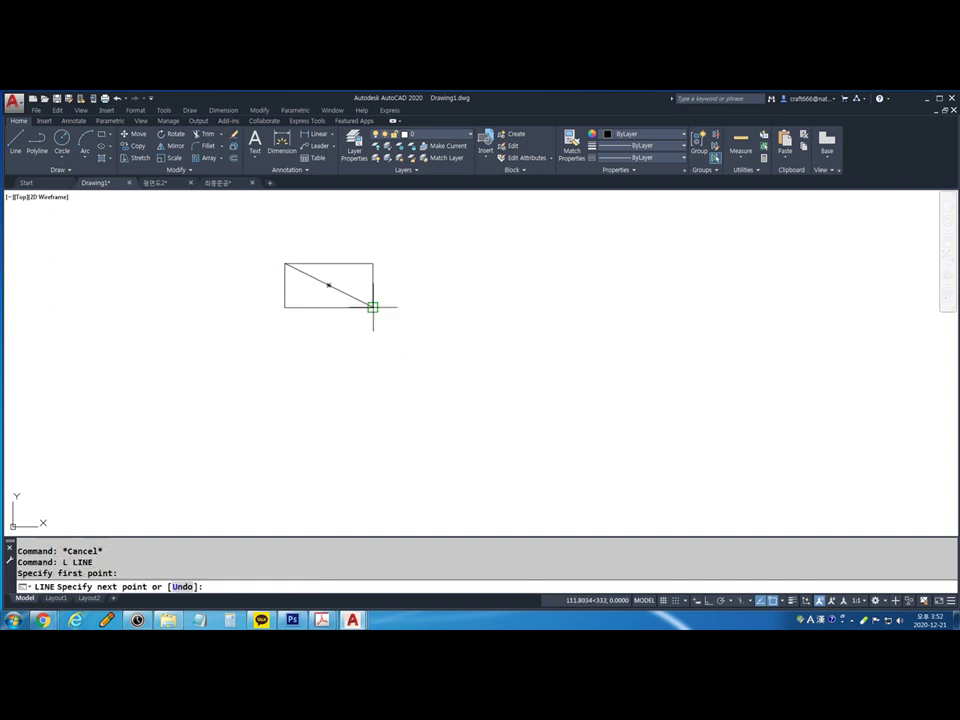
pyautogui.click(373, 307)
pyautogui.press('Escape')
# Place the middle-center justified single-line text 방 at the diagonal's midpoint with height 20 and rotation 0
pyautogui.scroll(2, 312, 268)
pyautogui.write('DT')
pyautogui.press('Return')
pyautogui.write('MC')
pyautogui.press('Return')
pyautogui.click(338, 296)
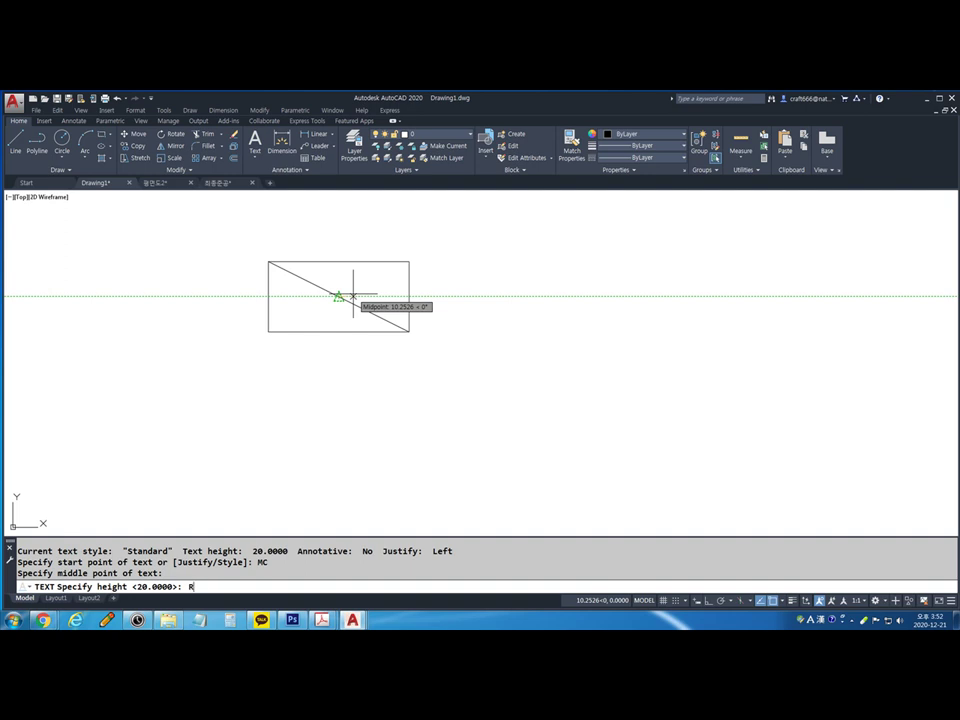
pyautogui.press('Return')
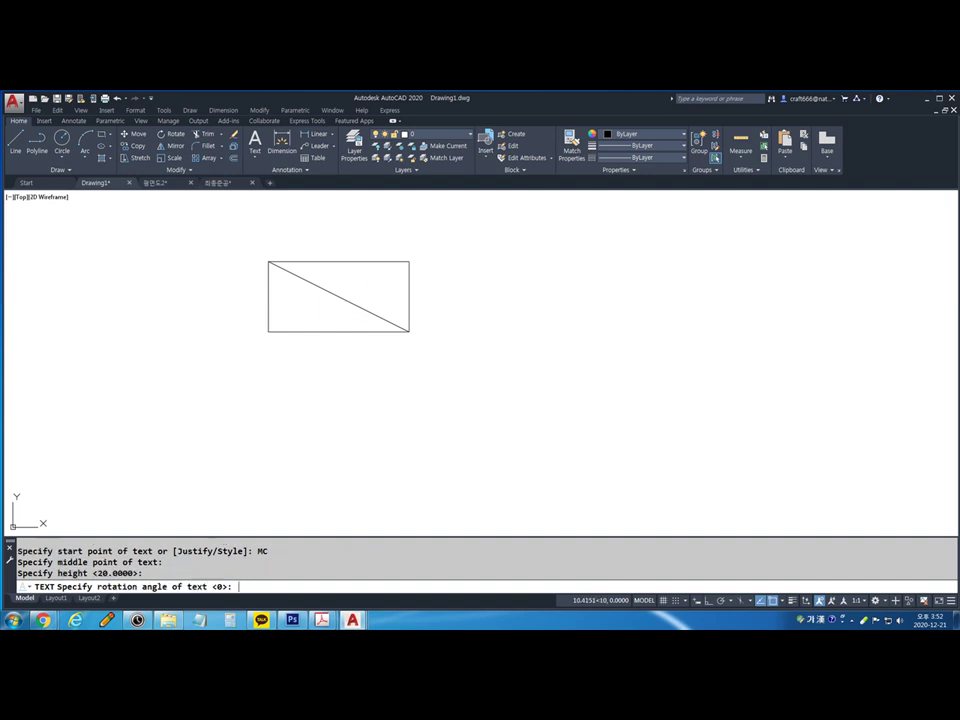
pyautogui.press('Return')
pyautogui.write('방')
pyautogui.press('Escape')
# Erase the diagonal line and the 방 text, keeping only the rectangle
pyautogui.click(357, 304)
pyautogui.press('Delete')
pyautogui.click(352, 299)
pyautogui.scroll(4, 353, 292)
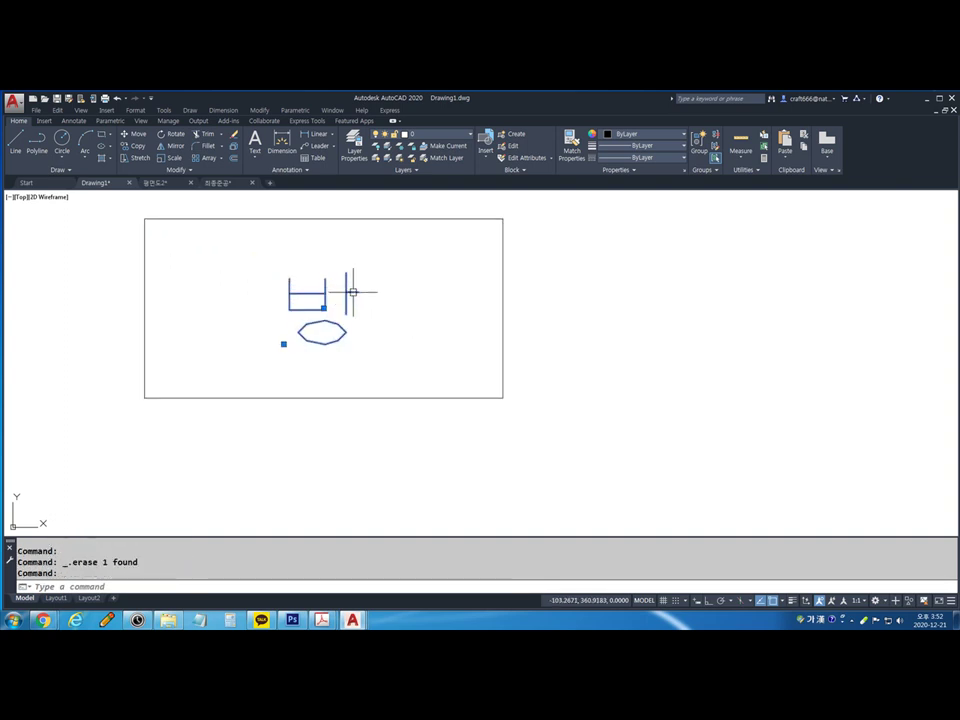
pyautogui.scroll(-4, 353, 292)
pyautogui.press('Escape')
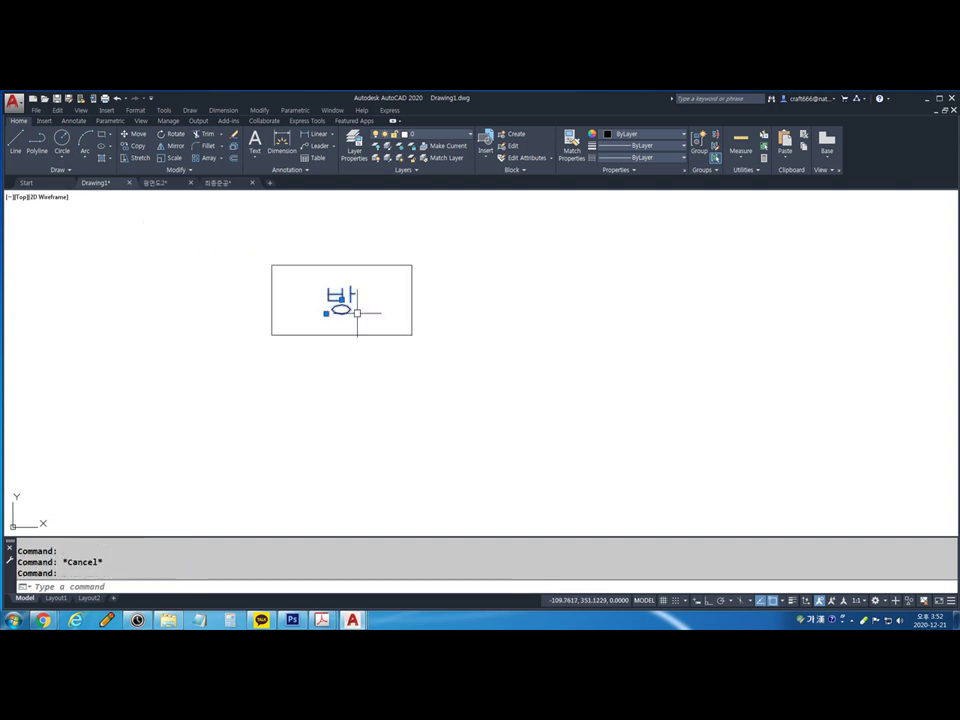
pyautogui.press('Delete')
pyautogui.press('Escape')
pyautogui.press('Escape')
# Place the middle-center justified text 방 below the rectangle with height 20 and rotation 0
pyautogui.write('D')
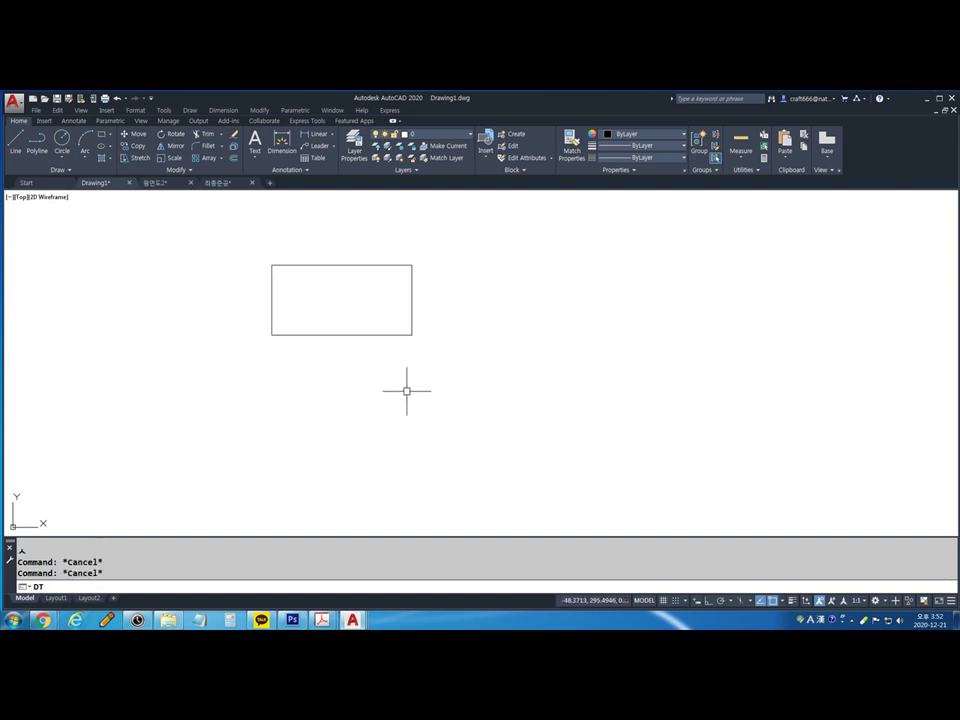
pyautogui.write('T')
pyautogui.press('Return')
pyautogui.click(333, 407)
pyautogui.press('Return')
pyautogui.press('Return')
pyautogui.write('QKD')
pyautogui.press('BackSpace')
pyautogui.press('BackSpace')
pyautogui.press('BackSpace')
pyautogui.write('ㅂㅏㅇ')
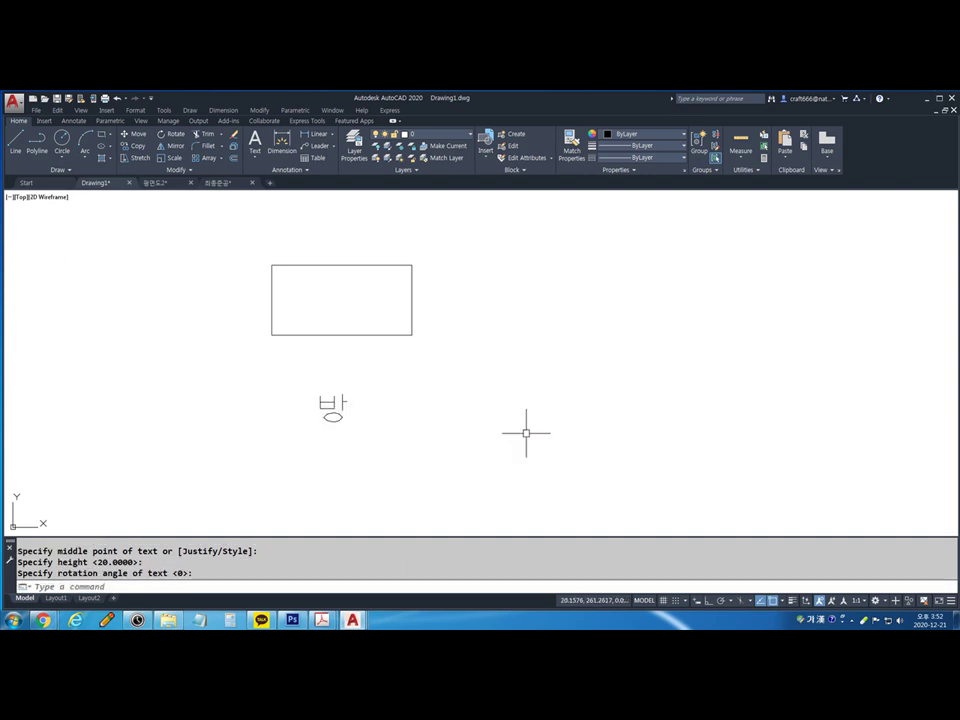
pyautogui.press('Escape')
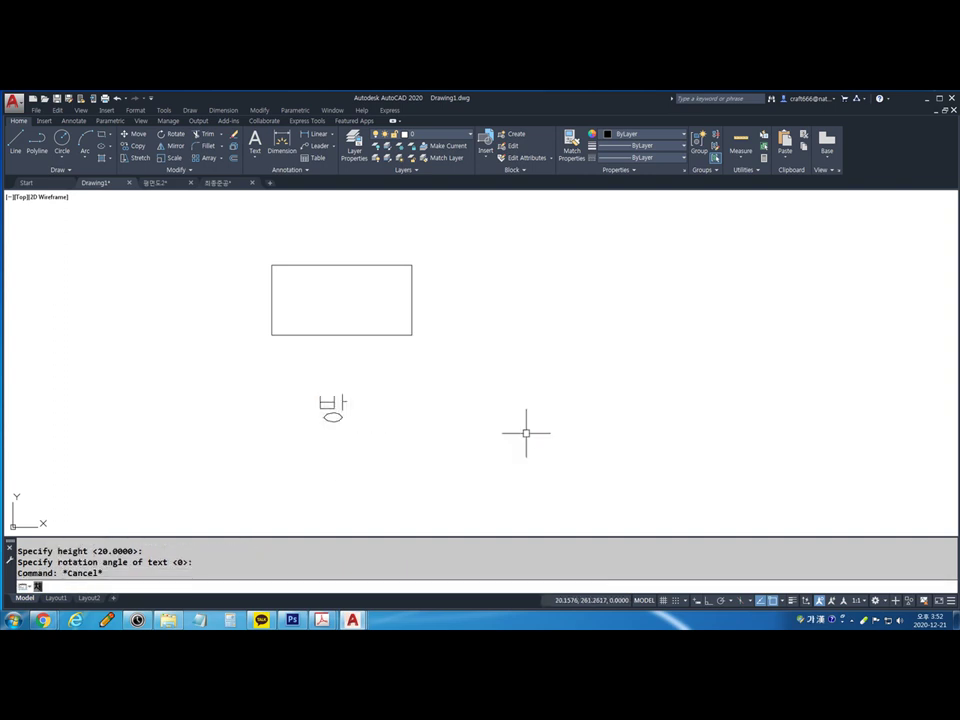
# Copy the 방 text from below the rectangle into the rectangle's middle
pyautogui.write('ㅐ')
pyautogui.press('Escape')
pyautogui.press('Escape')
pyautogui.write('co')
pyautogui.press('Return')
pyautogui.click(401, 368)
pyautogui.click(317, 437)
pyautogui.press('Return')
pyautogui.click(545, 478)
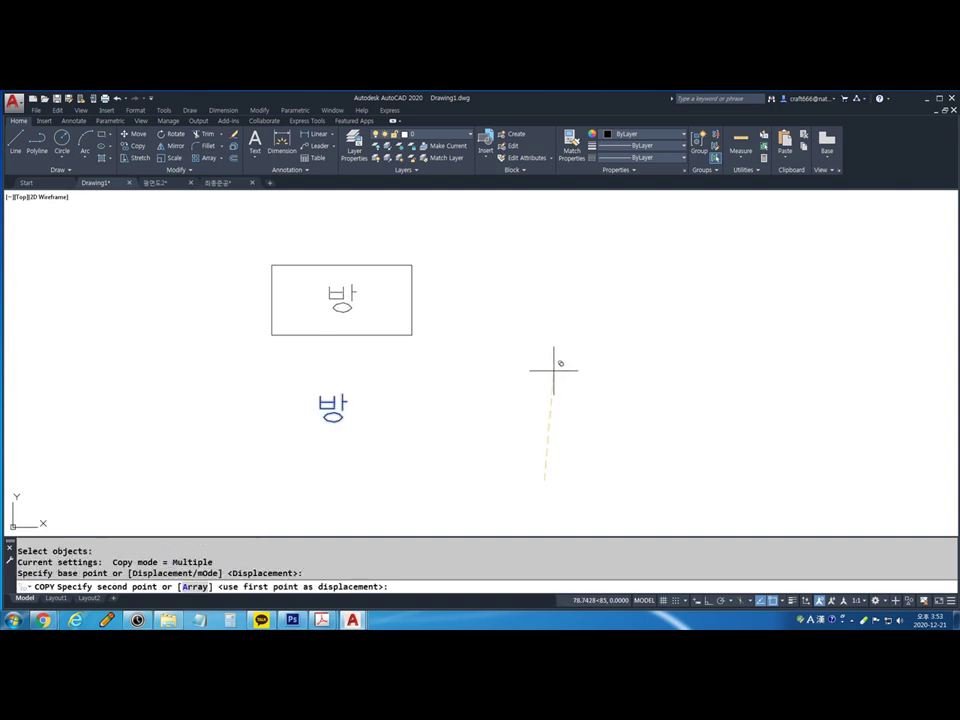
pyautogui.click(553, 371)
pyautogui.press('Return')
# Erase the original 방 text below the rectangle
pyautogui.click(414, 379)
pyautogui.click(311, 422)
pyautogui.write('e')
pyautogui.press('Return')
pyautogui.write('co')
pyautogui.press('Return')
pyautogui.click(375, 364)
pyautogui.click(266, 251)
pyautogui.scroll(-2, 339, 284)
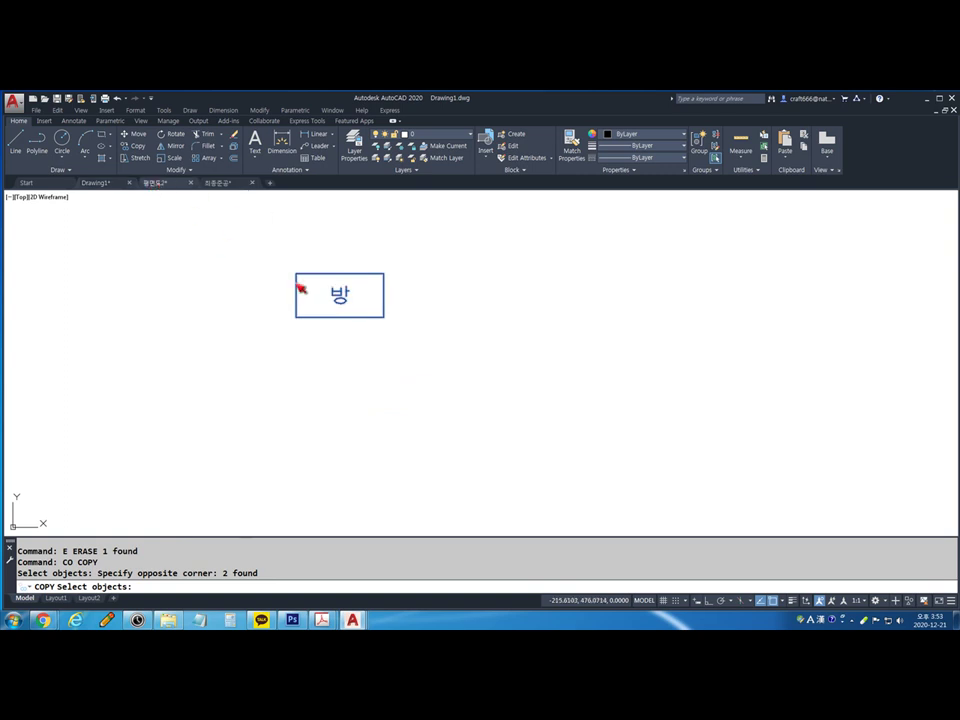
# Examine the framed room labels in the 평면도2 drawing and the texts in 최종준공, and return to Drawing1
pyautogui.hotkey('ctrl', 'Tab')
pyautogui.scroll(-4, 332, 285)
pyautogui.scroll(6, 597, 320)
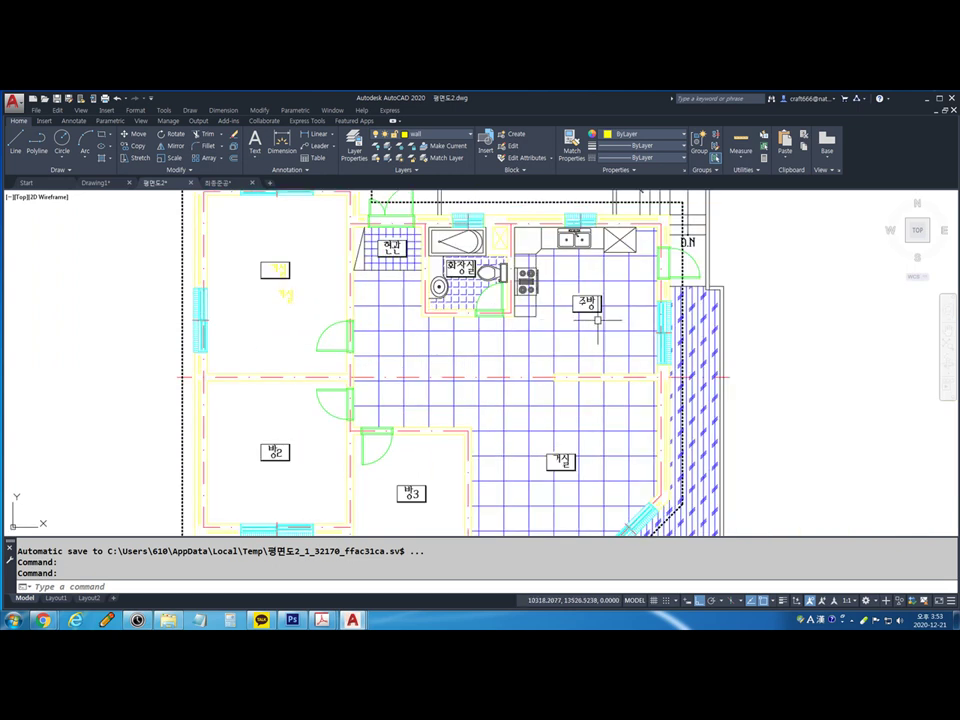
pyautogui.moveTo(205, 352); pyautogui.dragTo(213, 228, button='middle')
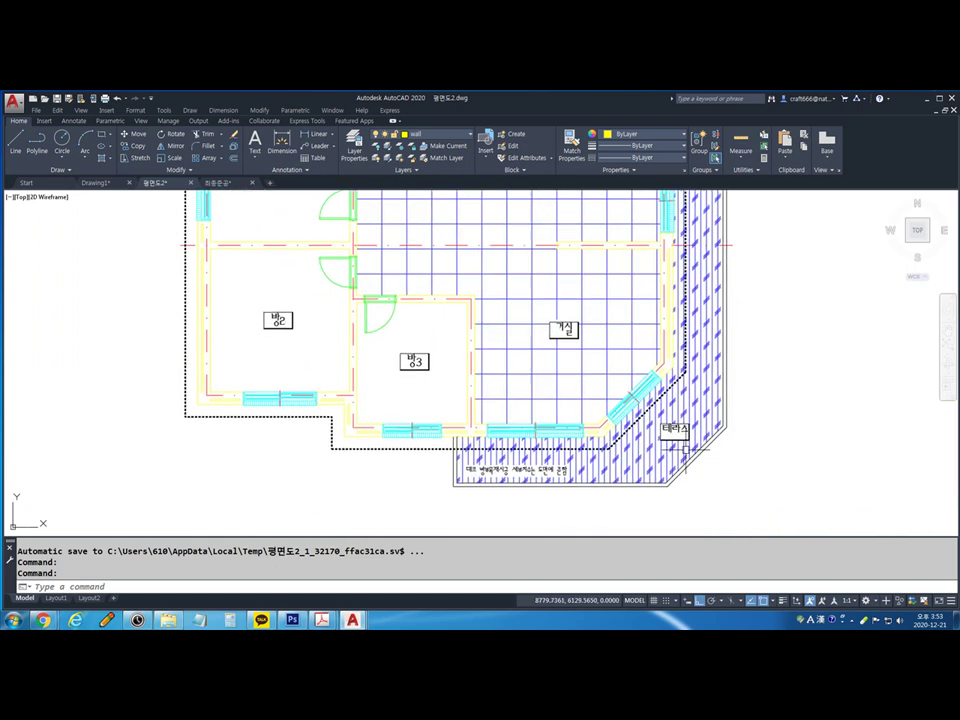
pyautogui.scroll(4, 684, 438)
pyautogui.click(222, 183)
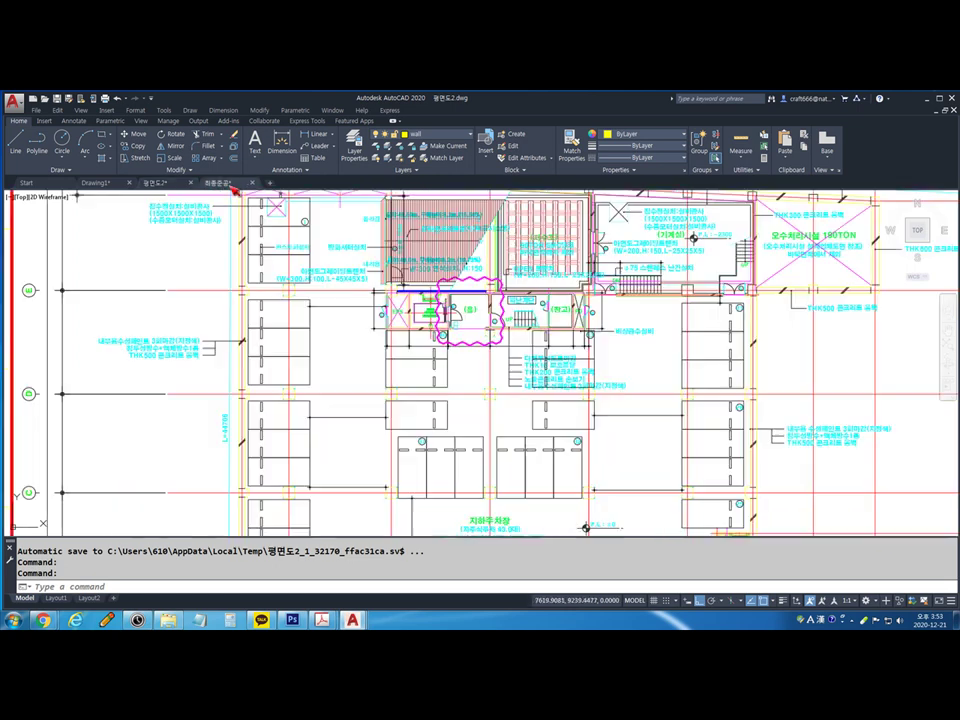
pyautogui.click(171, 184)
pyautogui.click(105, 184)
pyautogui.press('Escape')
# Copy the rectangle with its 방 text to four other places in the drawing
pyautogui.moveTo(440, 330); pyautogui.dragTo(395, 314)
pyautogui.press('Escape')
pyautogui.click(395, 314)
pyautogui.write('co')
pyautogui.press('Return')
pyautogui.click(381, 318)
pyautogui.scroll(-4, 300, 320)
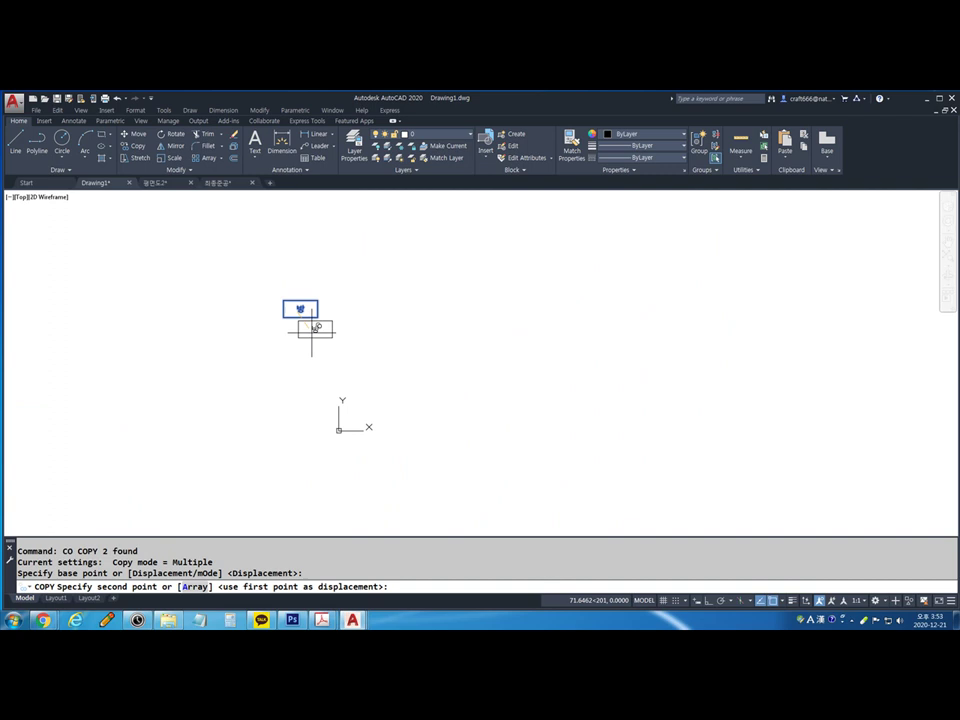
pyautogui.click(423, 236)
pyautogui.click(437, 392)
pyautogui.click(724, 338)
pyautogui.click(619, 253)
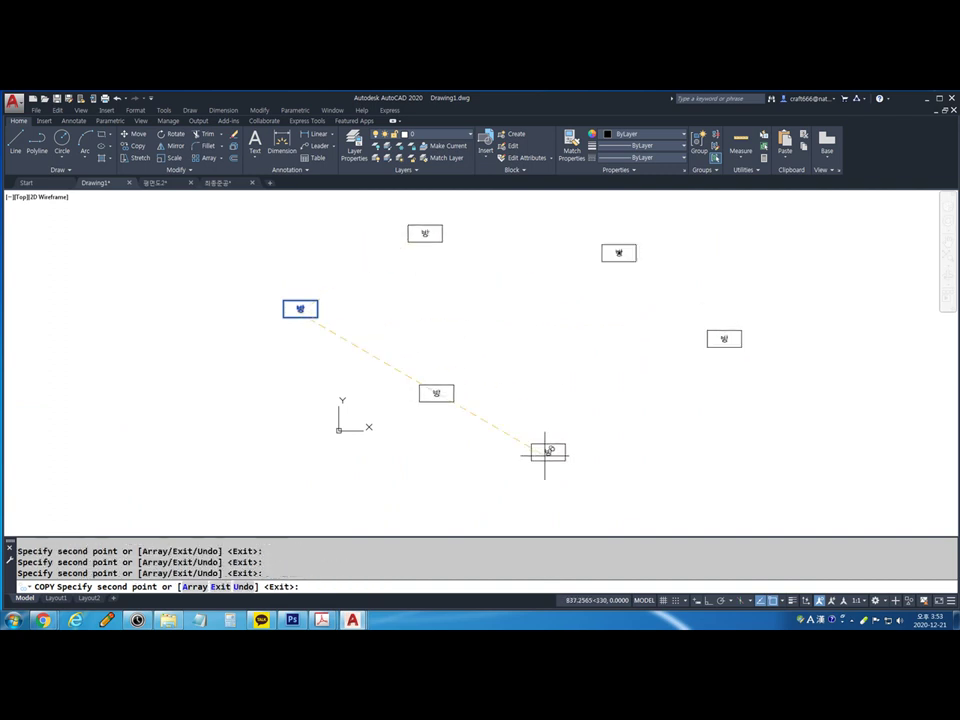
pyautogui.press('Return')
# Change the text in the copied rectangle nearest the coordinate origin to 테라스
pyautogui.scroll(2, 447, 390)
pyautogui.doubleClick(430, 394)
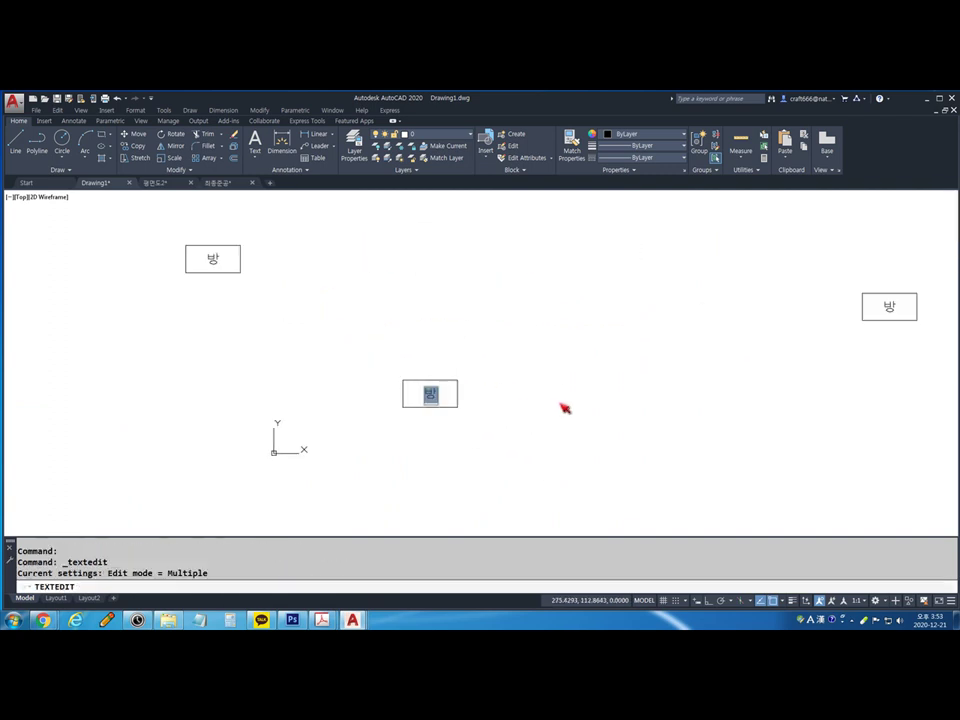
pyautogui.write('테라스')
pyautogui.press('Return')
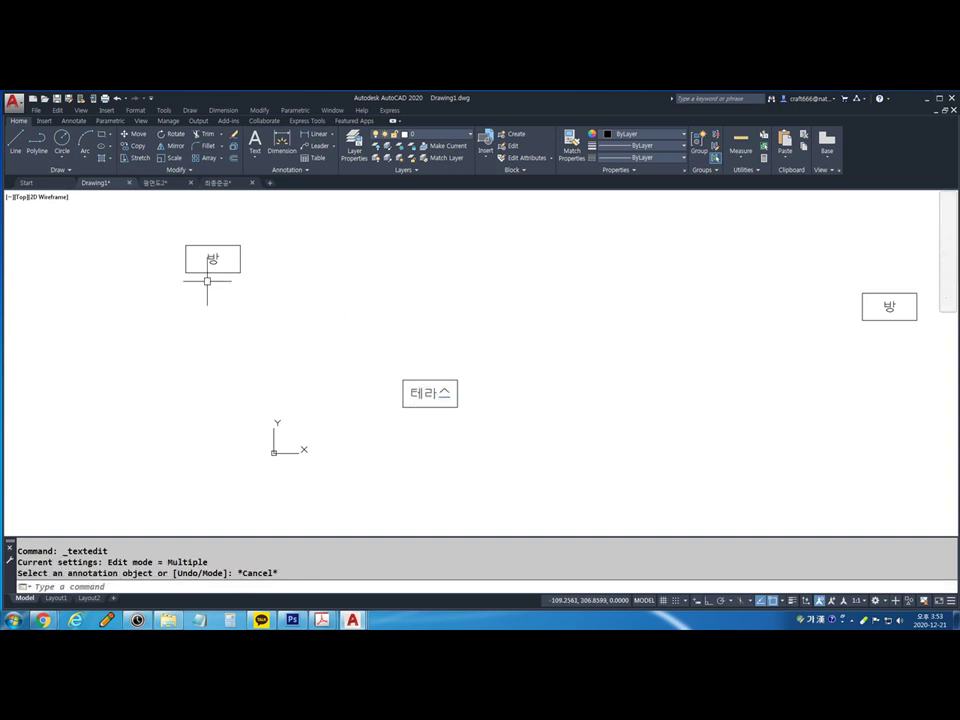
pyautogui.press('Escape')
# Erase the four copied rectangles with their texts, and erase the 방 text from the original rectangle
pyautogui.click(213, 258)
pyautogui.scroll(-4, 345, 385)
pyautogui.press('Escape')
pyautogui.click(651, 414)
pyautogui.click(366, 257)
pyautogui.press('Delete')
pyautogui.scroll(3, 321, 294)
pyautogui.click(247, 399)
pyautogui.press('Delete')
pyautogui.scroll(4, 236, 404)
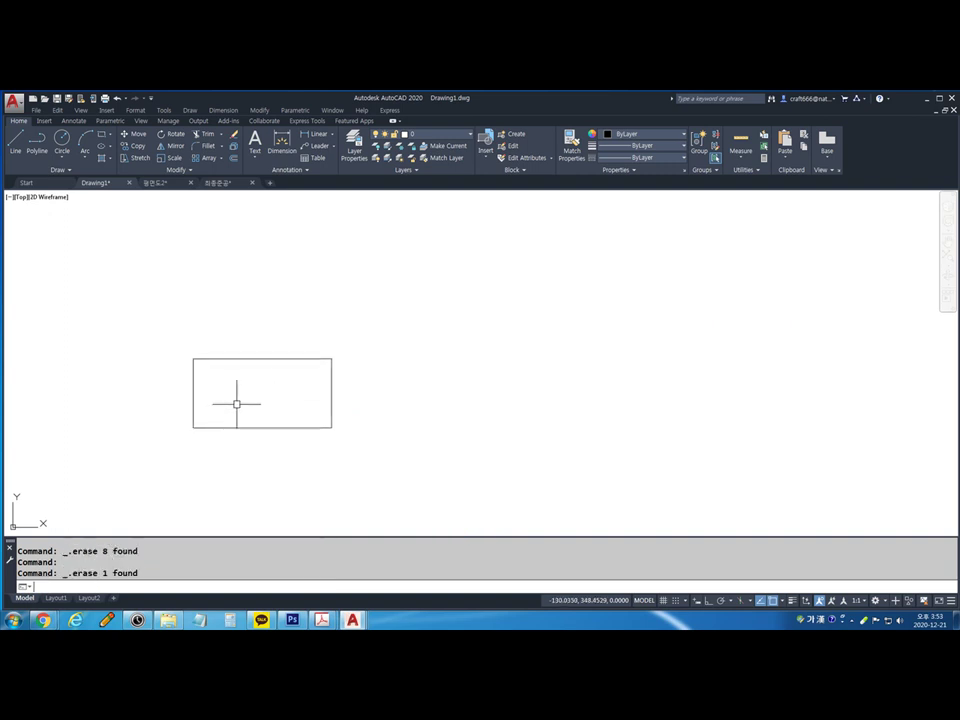
pyautogui.write('ㅅ')
pyautogui.press('Return')
pyautogui.write('|')
pyautogui.press('Return')
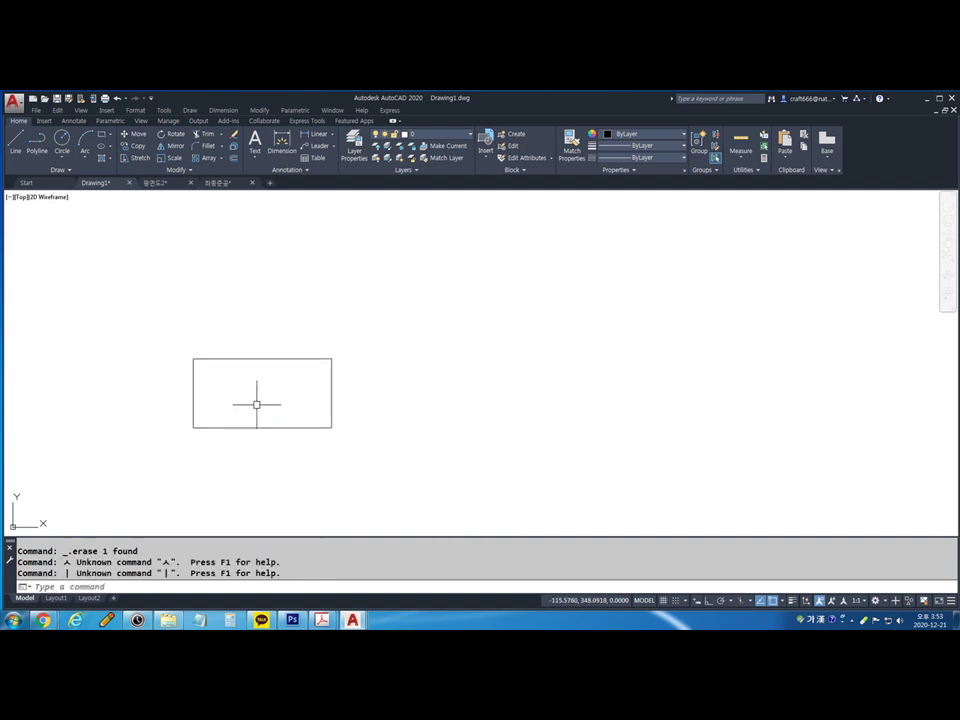
# Place the left-justified single-line text 방 inside the rectangle with height 20 and rotation 0
pyautogui.write('DT')
pyautogui.press('Return')
pyautogui.write('L')
pyautogui.press('Return')
pyautogui.click(257, 405)
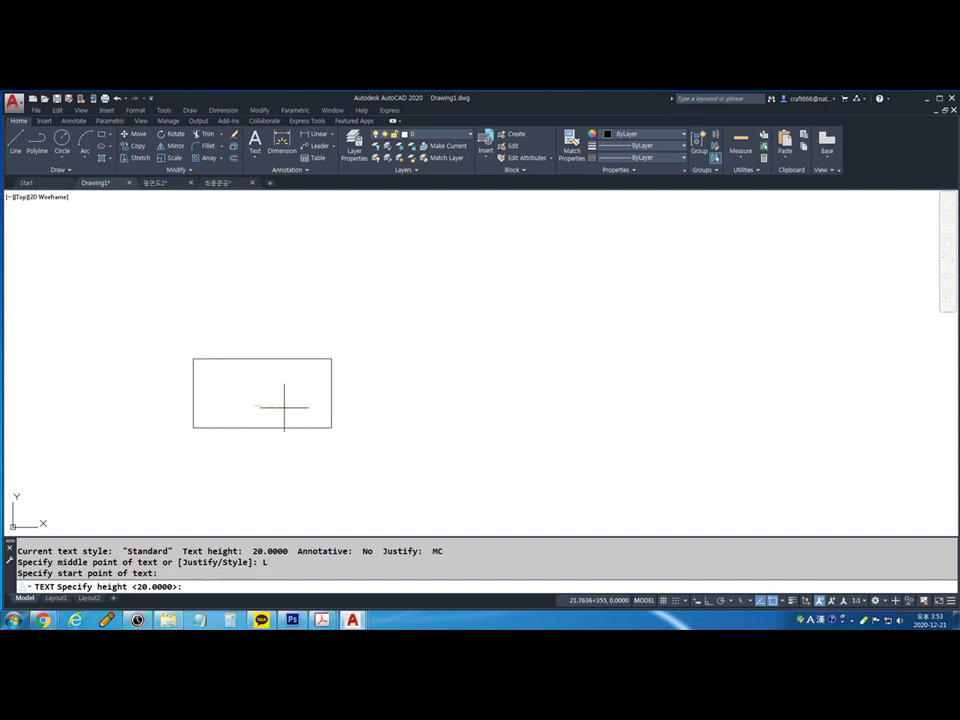
pyautogui.press('Return')
pyautogui.press('Return')
pyautogui.write('qkd')
pyautogui.press('BackSpace')
pyautogui.press('BackSpace')
pyautogui.press('BackSpace')
pyautogui.press('Hangul')
pyautogui.write('방')
pyautogui.press('Escape')
# Move the 방 text by eye to about the middle of the rectangle
pyautogui.write('m')
pyautogui.press('Return')
pyautogui.click(270, 395)
pyautogui.press('Return')
pyautogui.click(401, 424)
pyautogui.press('Escape')
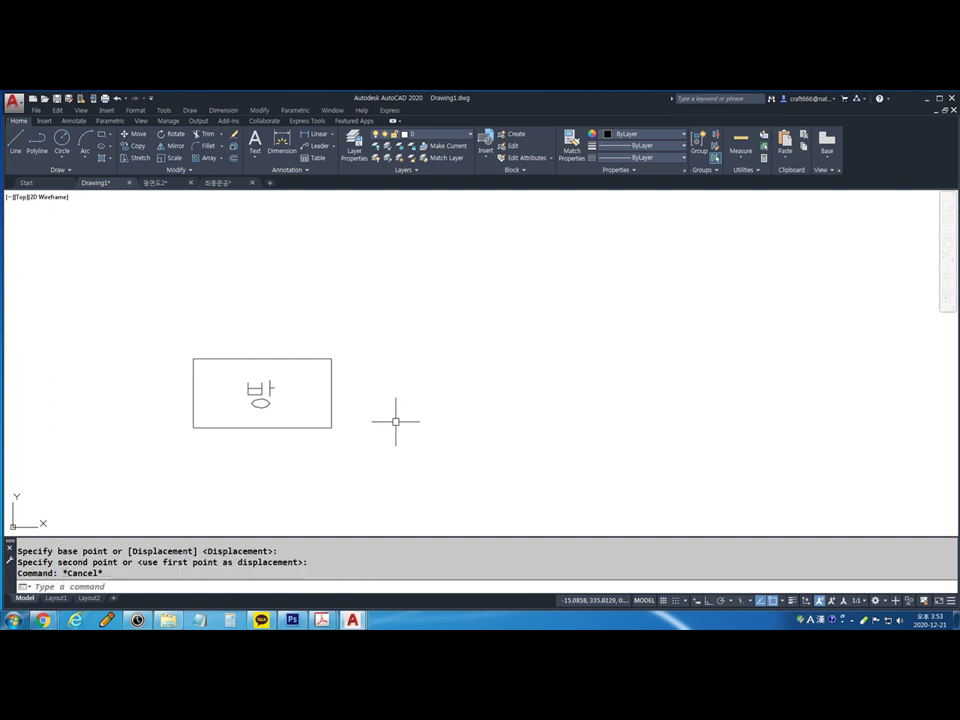
pyautogui.press('Escape')
# Copy the rectangle with its left-justified 방 text to four other places around the original
pyautogui.write('co')
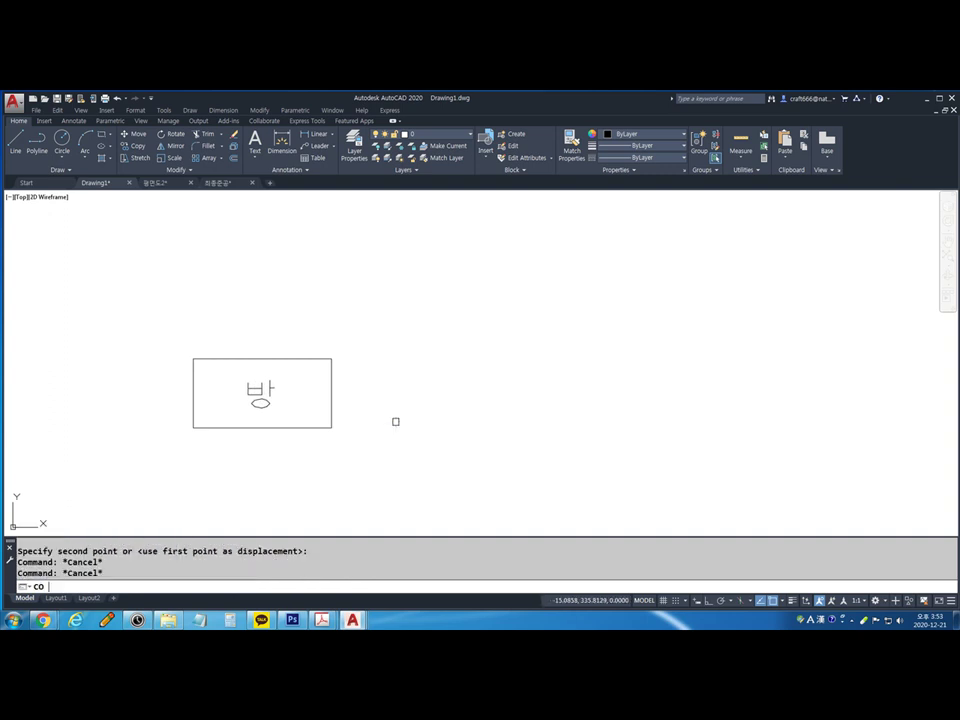
pyautogui.press('Return')
pyautogui.click(368, 428)
pyautogui.click(171, 315)
pyautogui.press('Return')
pyautogui.scroll(-2, 206, 337)
pyautogui.click(235, 381)
pyautogui.click(425, 265)
pyautogui.click(449, 418)
pyautogui.click(316, 498)
pyautogui.click(661, 409)
pyautogui.press('Escape')
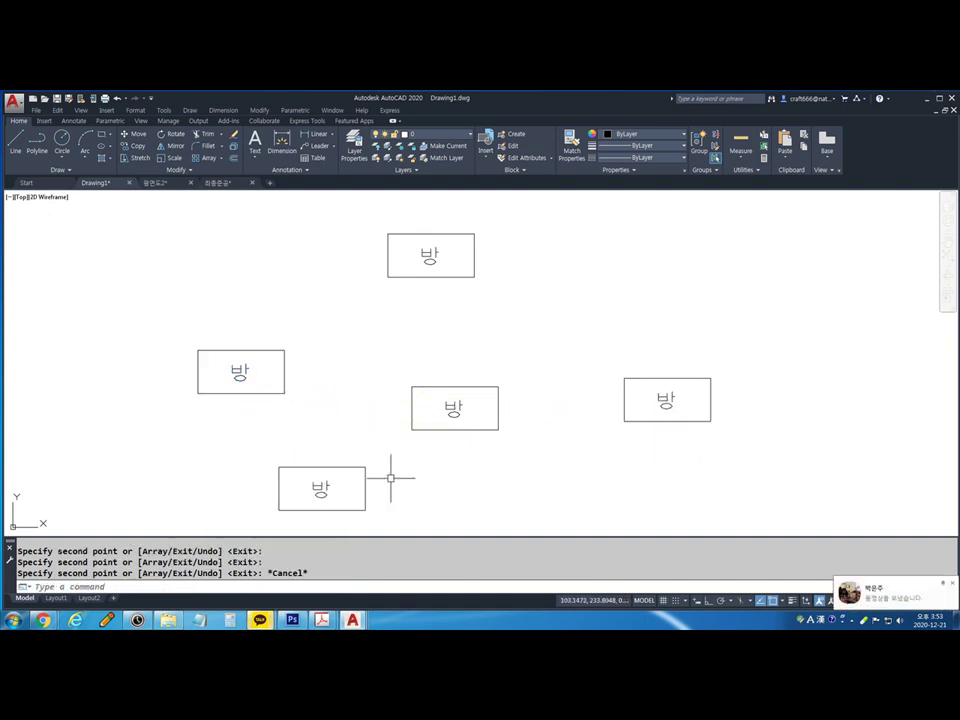
# Change the text in the lowest rectangle to 거실
pyautogui.doubleClick(320, 490)
pyautogui.write('rj')
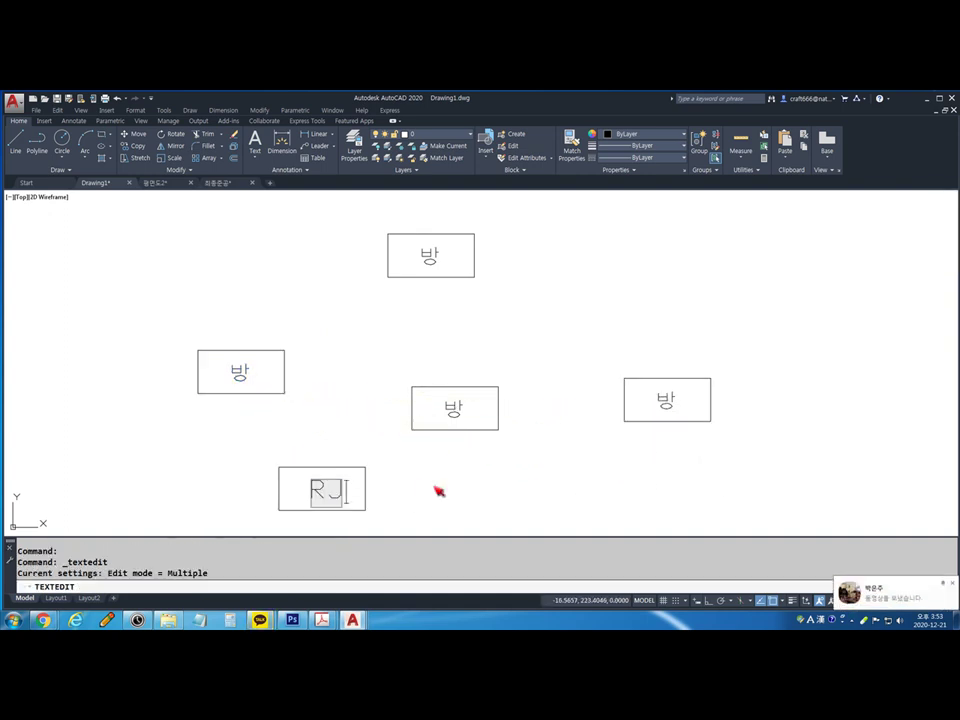
pyautogui.press('BackSpace')
pyautogui.press('BackSpace')
pyautogui.press('Hangul')
pyautogui.write('거실')
pyautogui.click(435, 487)
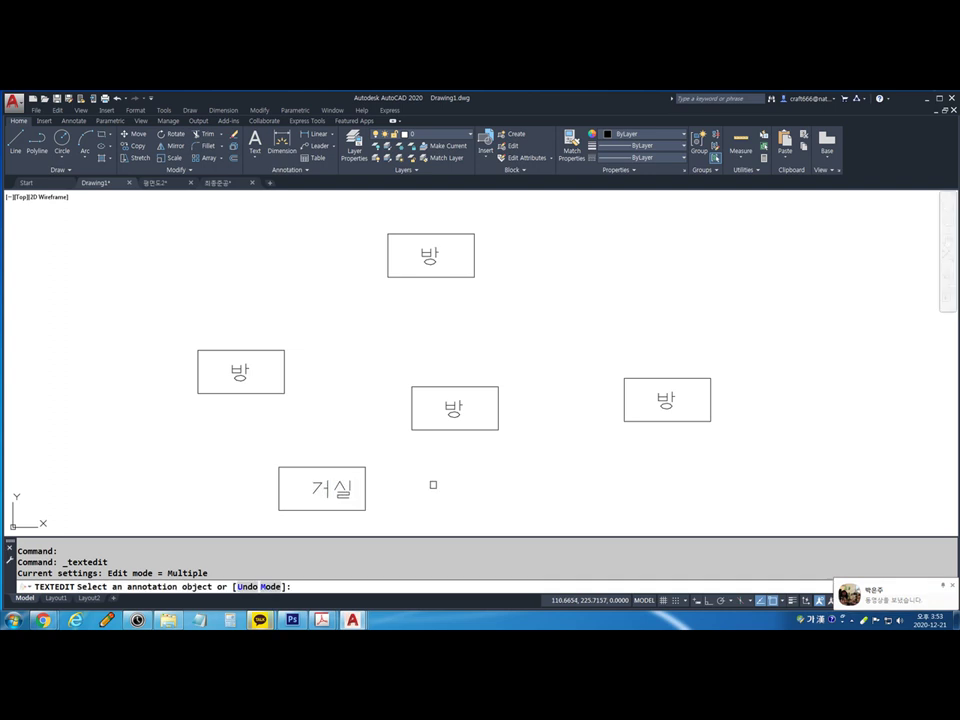
# Change the text in the middle rectangle to 테라스
pyautogui.click(453, 423)
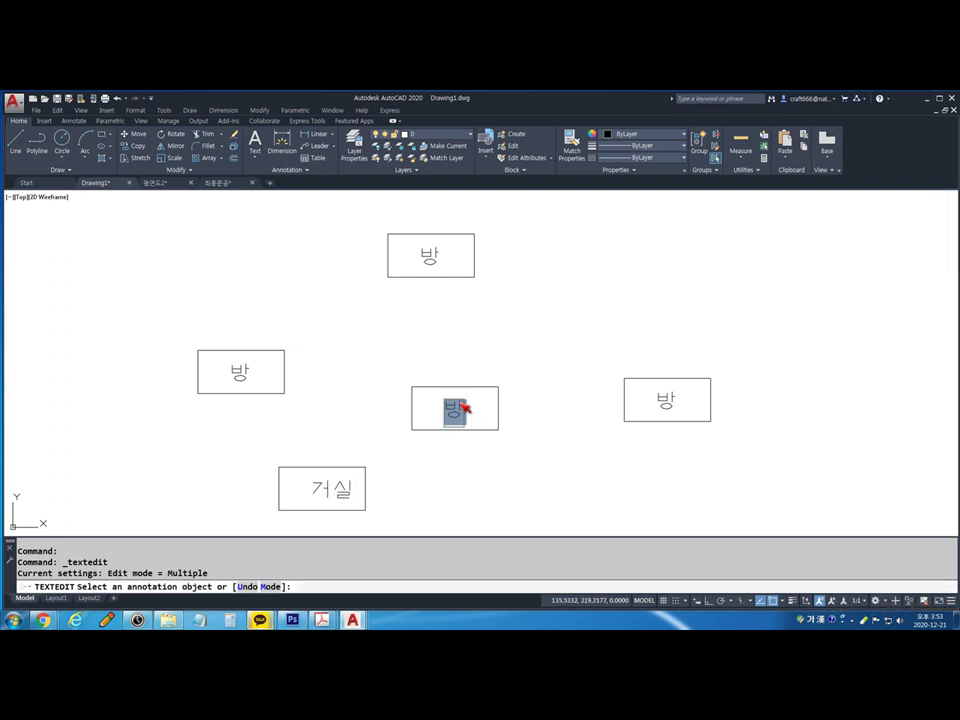
pyautogui.write('테라스')
pyautogui.press('Return')
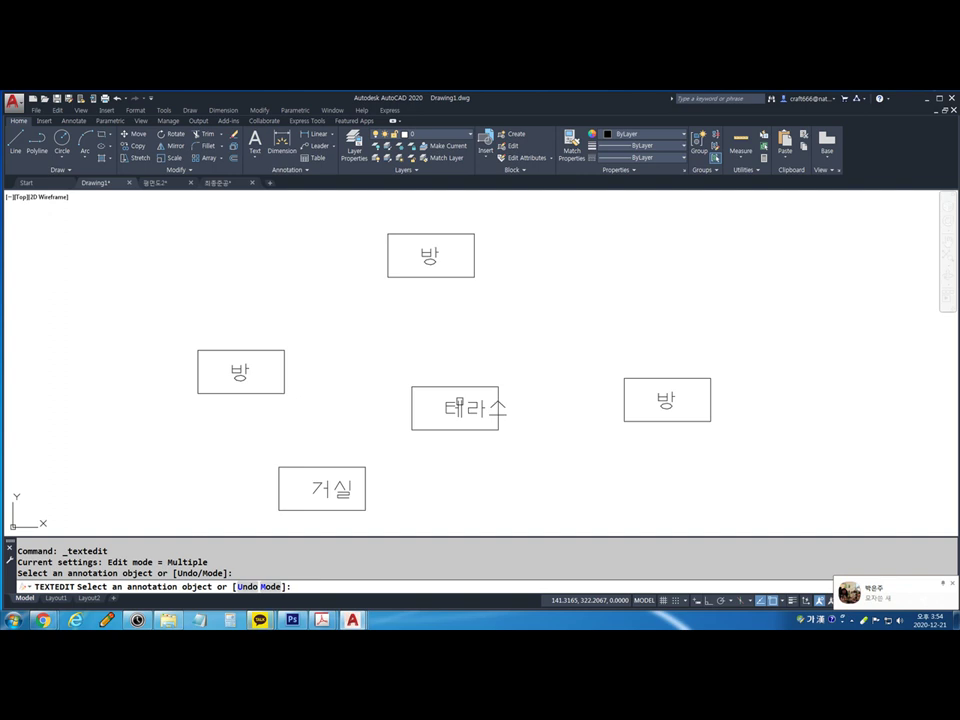
# Change the text in the rightmost rectangle to 방1 and finish the text editing
pyautogui.scroll(2, 441, 432)
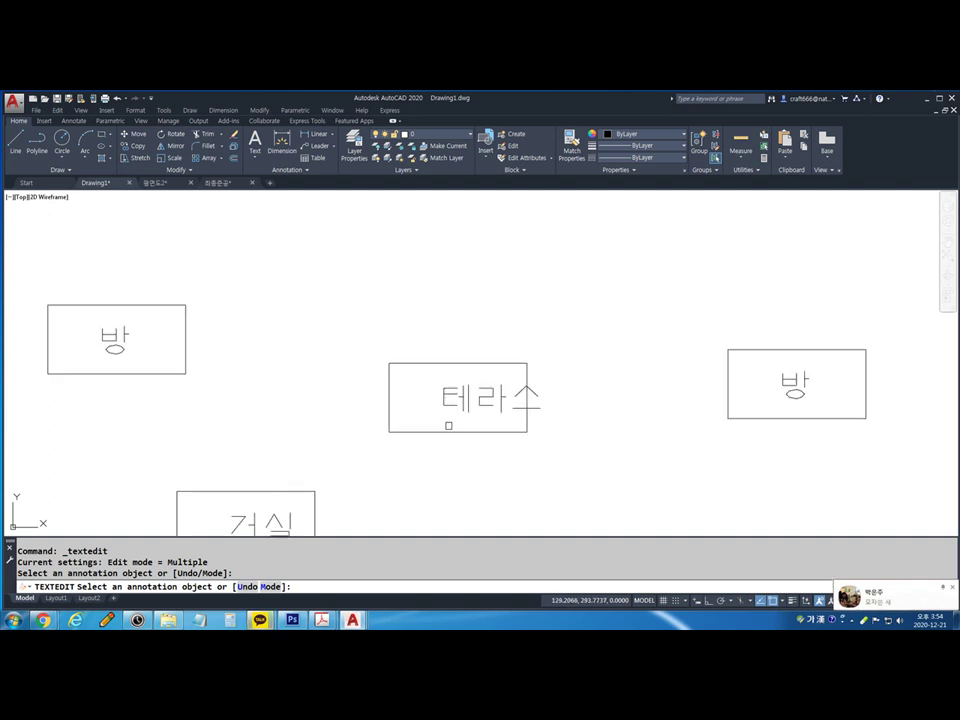
pyautogui.click(801, 394)
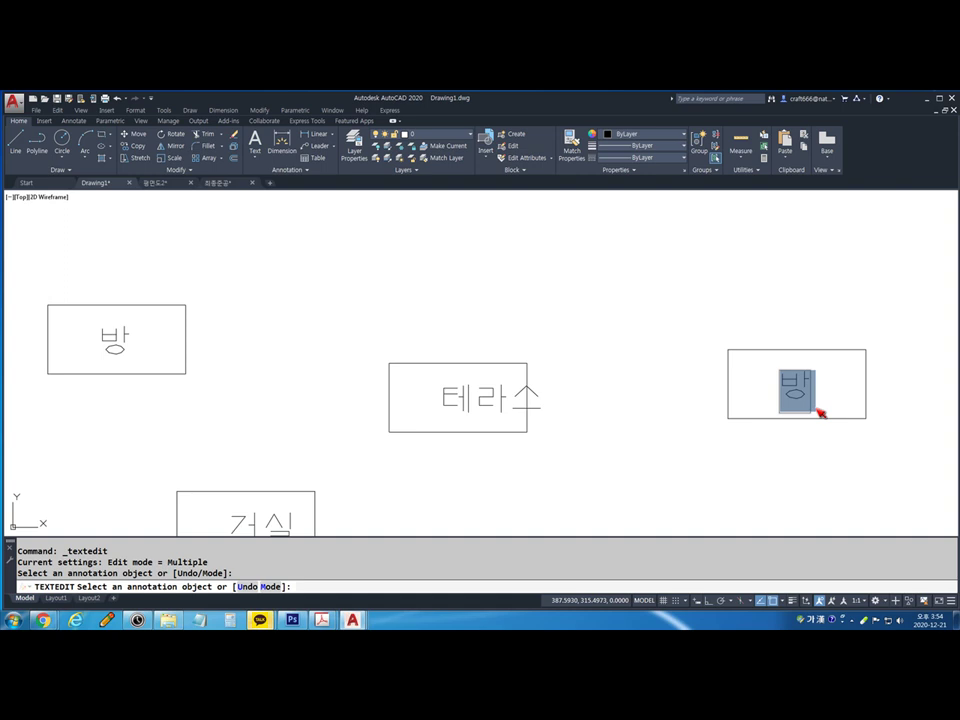
pyautogui.press('Right')
pyautogui.write('1')
pyautogui.press('Return')
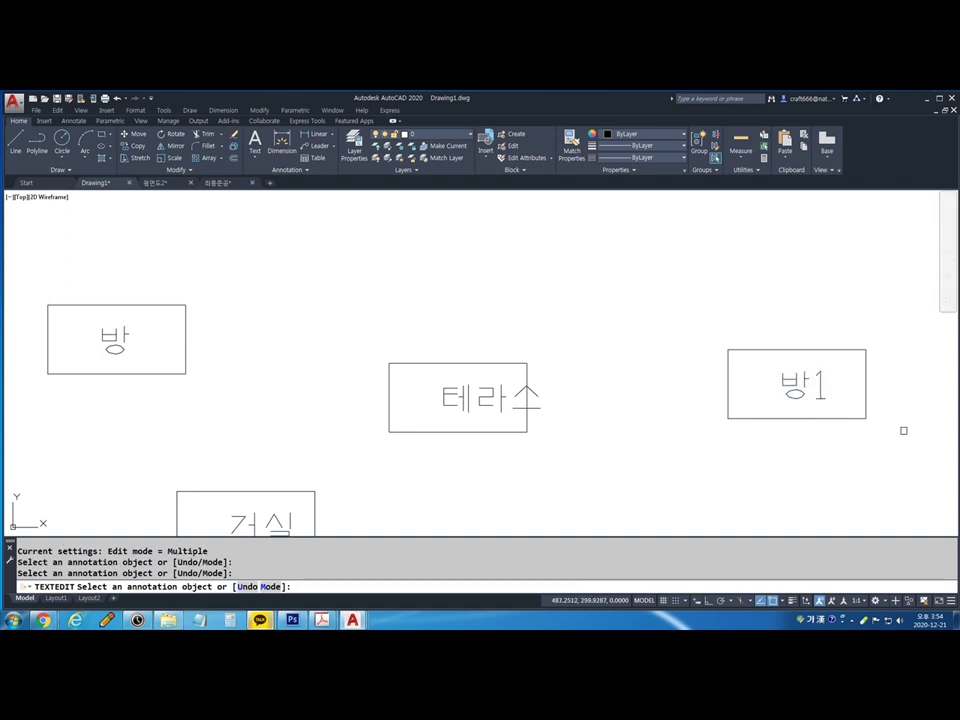
pyautogui.press('Return')
pyautogui.press('Return')
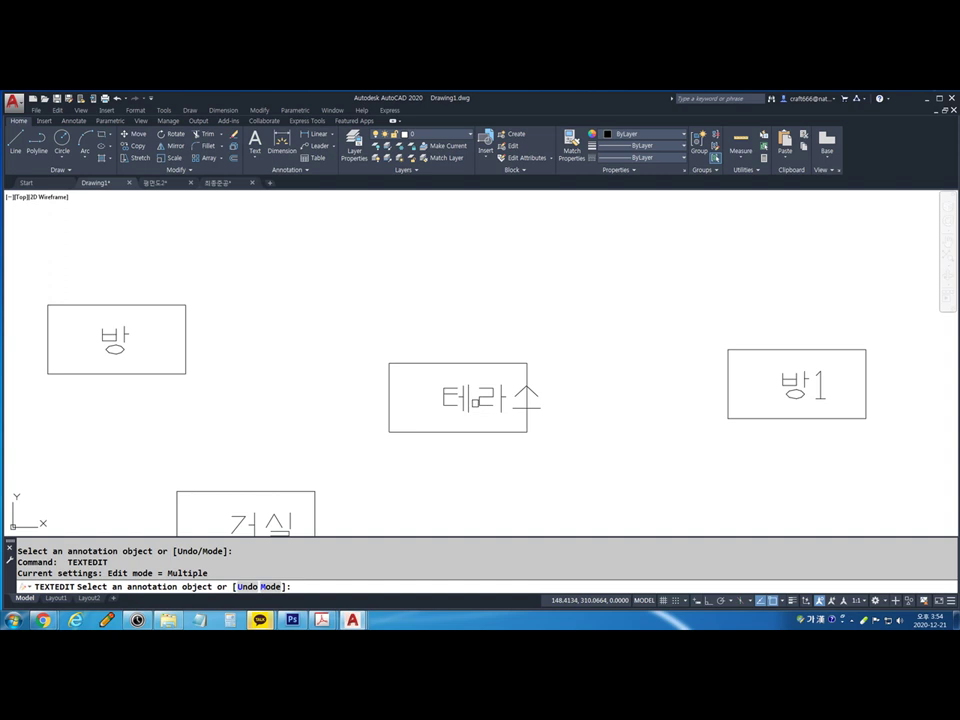
pyautogui.press('Escape')
# Move the 테라스 text so it sits centred inside the middle rectangle
pyautogui.write('M')
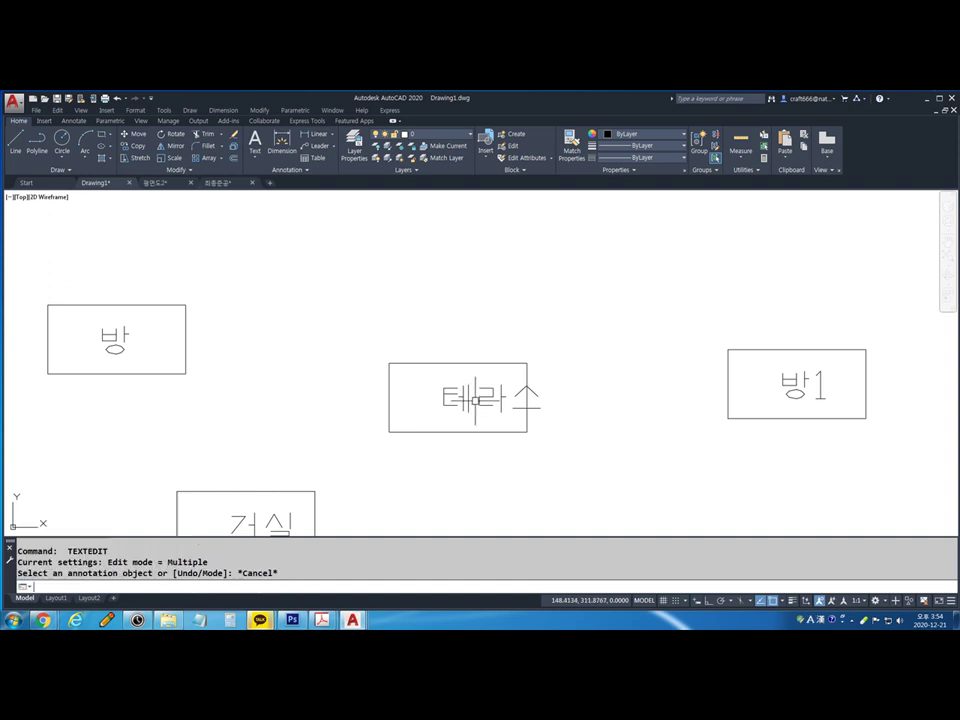
pyautogui.press('Return')
pyautogui.click(476, 386)
pyautogui.click(439, 386)
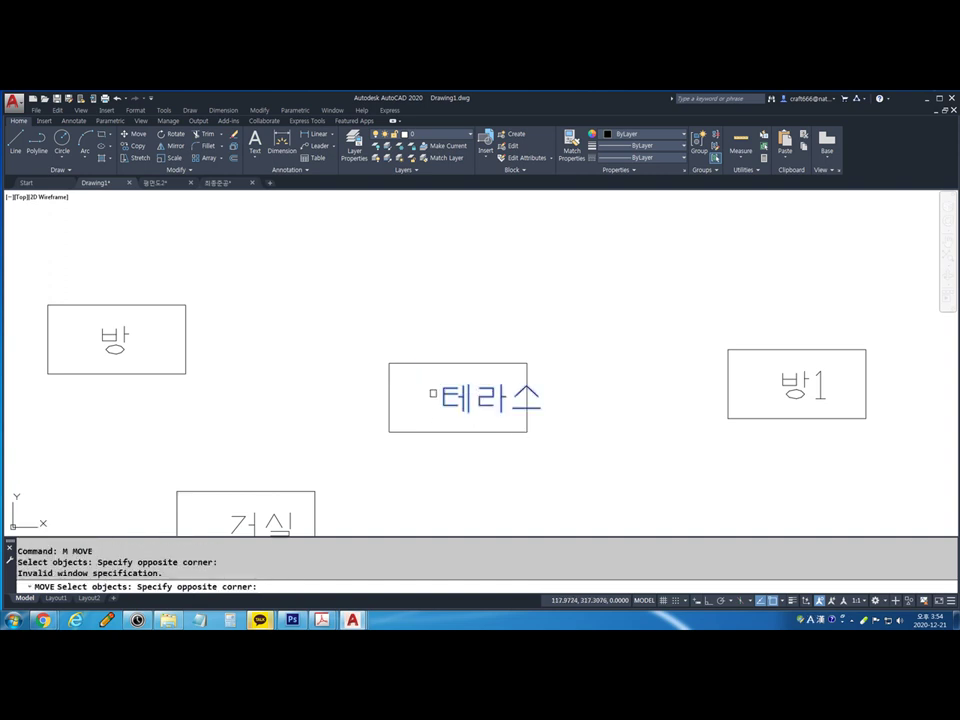
pyautogui.click(520, 440)
pyautogui.press('Return')
pyautogui.click(516, 459)
pyautogui.click(488, 457)
# Move the 거실 text to the centre of the lowest rectangle
pyautogui.moveTo(402, 467); pyautogui.dragTo(501, 368, button='middle')
pyautogui.press('Return')
pyautogui.click(360, 427)
pyautogui.press('Return')
pyautogui.click(562, 452)
pyautogui.click(562, 452)
# Move the 방1 text to the centre of the rightmost rectangle
pyautogui.moveTo(848, 353); pyautogui.dragTo(557, 399, button='middle')
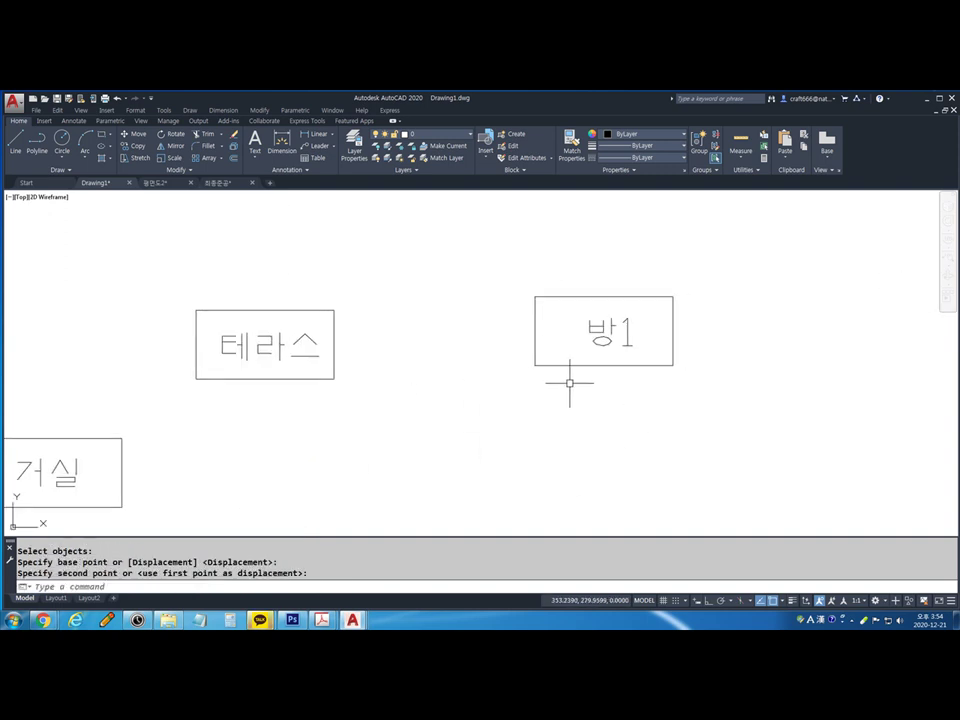
pyautogui.press('Return')
pyautogui.click(604, 331)
pyautogui.press('Return')
pyautogui.click(645, 386)
pyautogui.click(645, 386)
# Move the 방 text to the centre of the uppermost rectangle
pyautogui.scroll(-2, 611, 443)
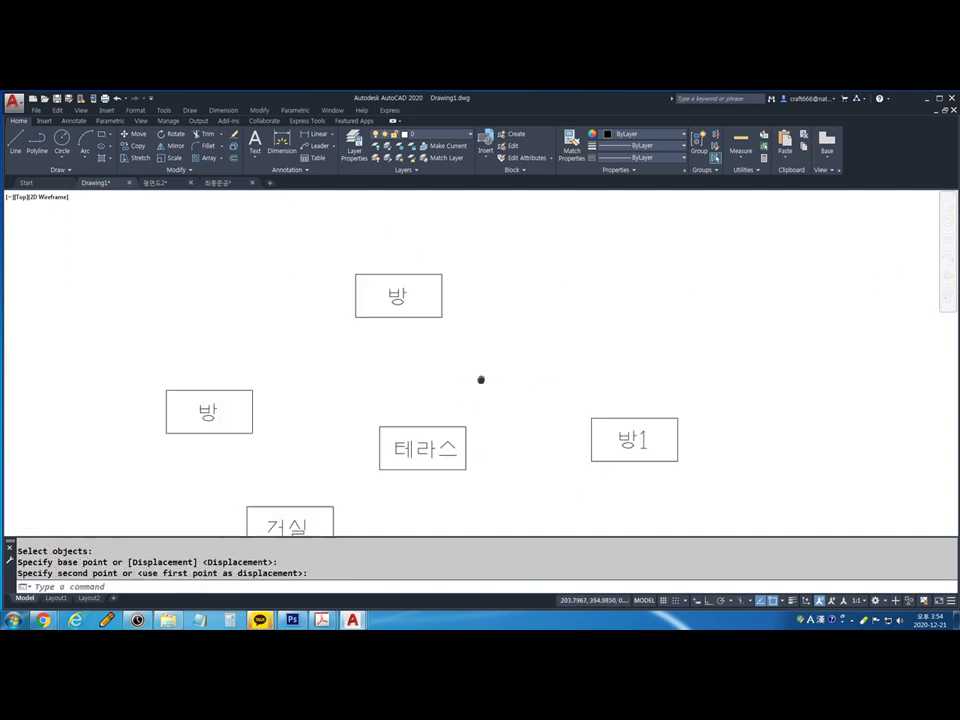
pyautogui.scroll(2, 408, 316)
pyautogui.press('Return')
pyautogui.click(408, 320)
pyautogui.press('Return')
pyautogui.click(360, 388)
pyautogui.click(360, 388)
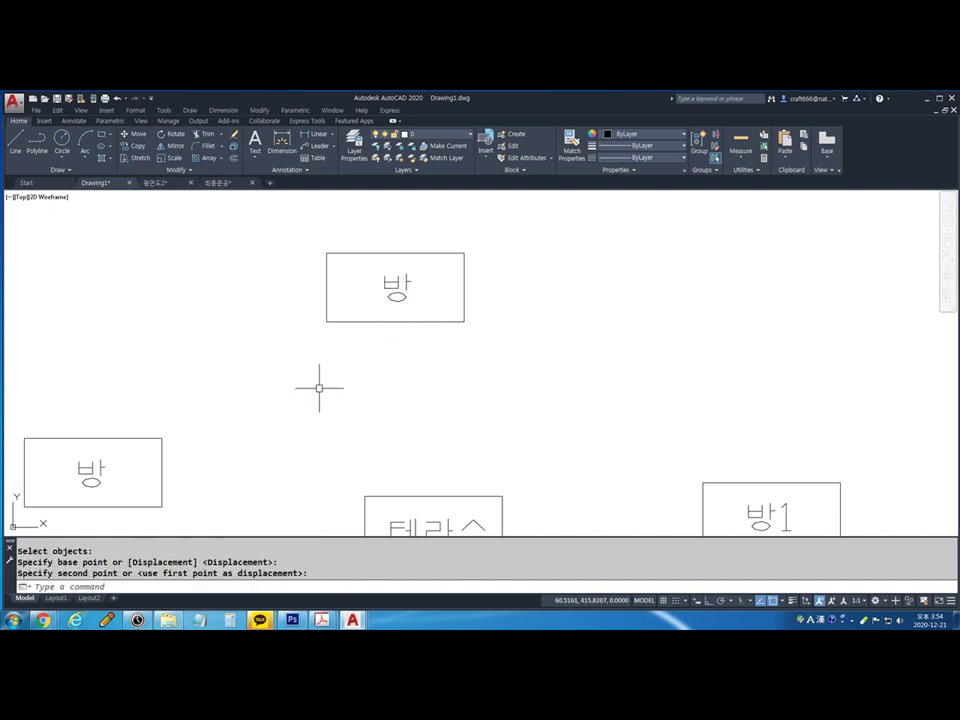
# Sketch a red annotation grid of three horizontal and three vertical lines over the leftmost 방 text, and clear it
pyautogui.moveTo(327, 377); pyautogui.dragTo(567, 282, button='middle')
pyautogui.scroll(-2, 478, 324)
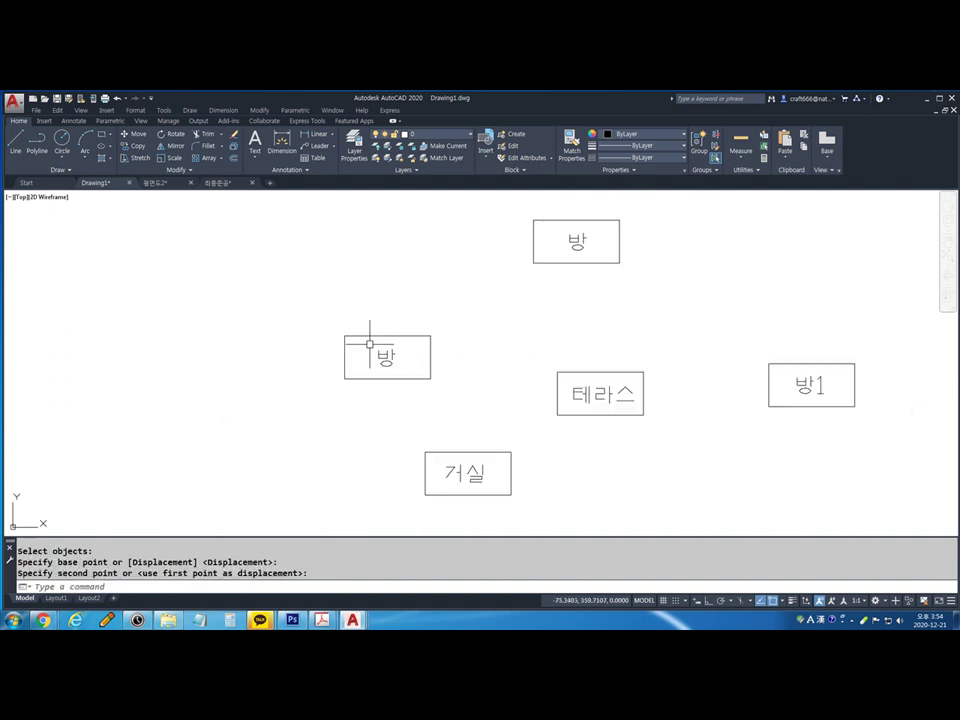
pyautogui.scroll(5, 401, 358)
pyautogui.scroll(2, 401, 363)
pyautogui.moveTo(334, 319); pyautogui.dragTo(510, 322)
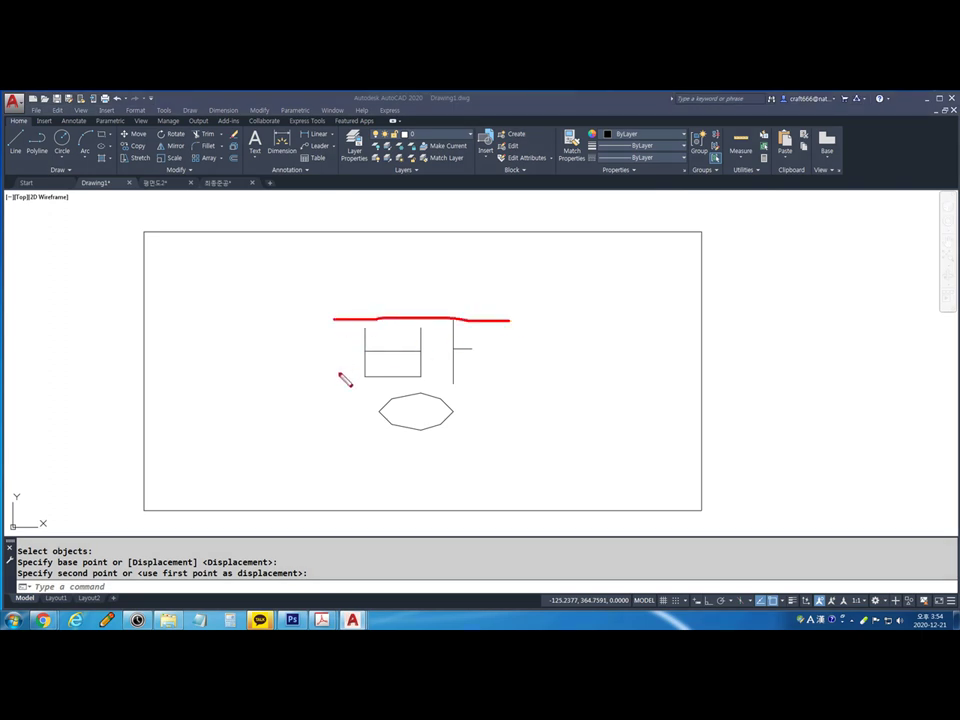
pyautogui.moveTo(336, 371); pyautogui.dragTo(496, 372)
pyautogui.moveTo(337, 422); pyautogui.dragTo(529, 442)
pyautogui.moveTo(341, 343); pyautogui.dragTo(337, 424)
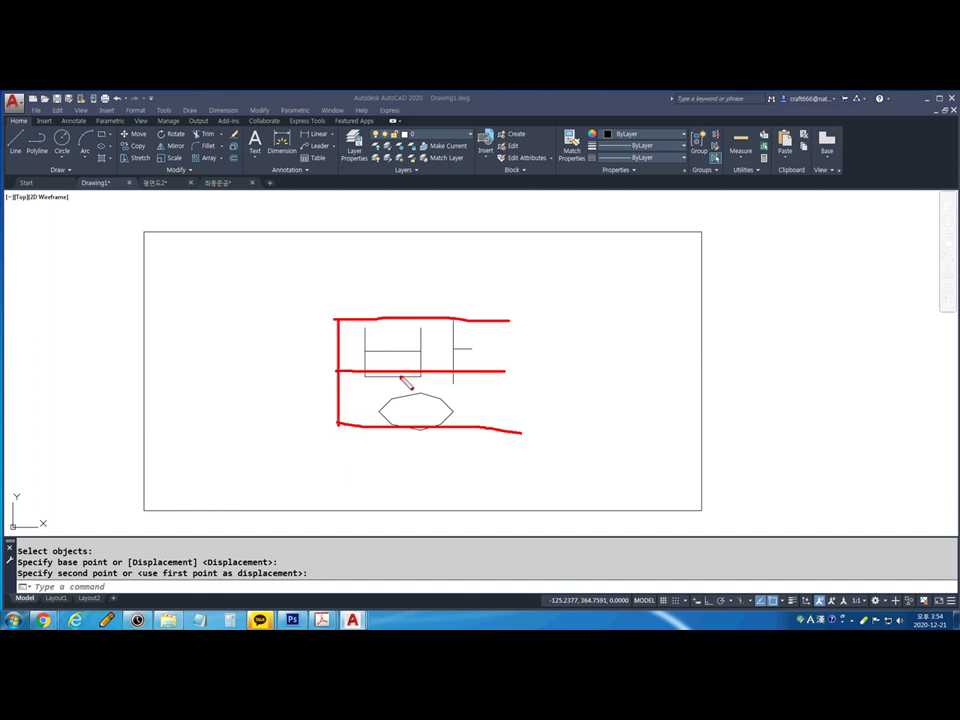
pyautogui.moveTo(425, 320); pyautogui.dragTo(434, 423)
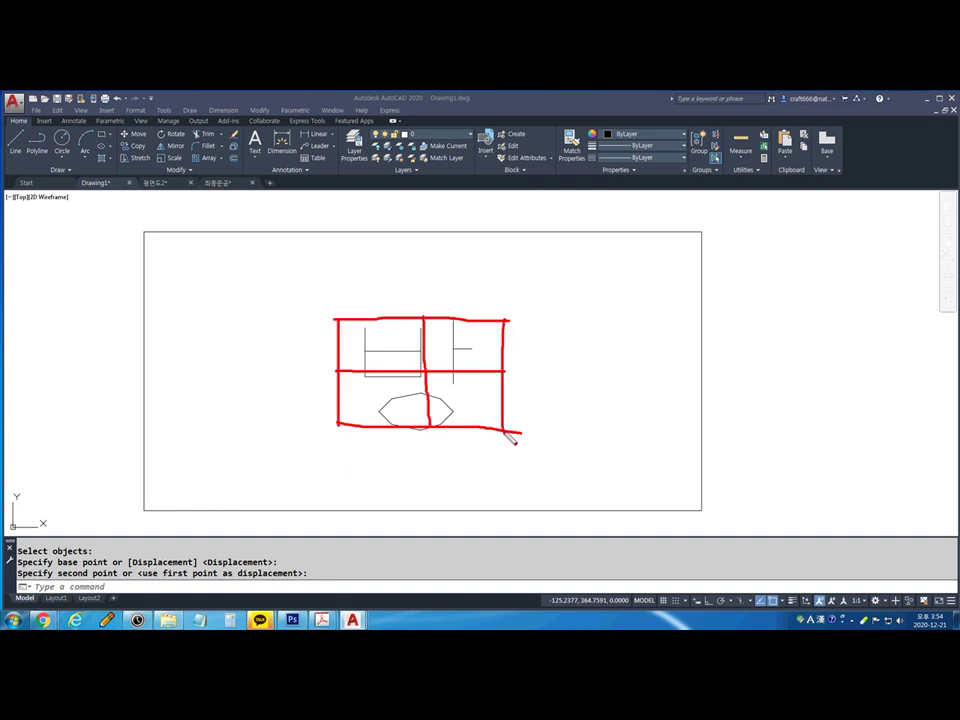
pyautogui.press('Escape')
# Sketch a red annotation grid with three rows and three columns of lines over the enlarged 거실 text
pyautogui.scroll(-5, 422, 300)
pyautogui.scroll(3, 456, 411)
pyautogui.scroll(2, 456, 411)
pyautogui.hotkey('ctrl', '2')
pyautogui.moveTo(333, 344); pyautogui.dragTo(573, 345)
pyautogui.moveTo(340, 390); pyautogui.dragTo(624, 398)
pyautogui.moveTo(333, 442); pyautogui.dragTo(575, 449)
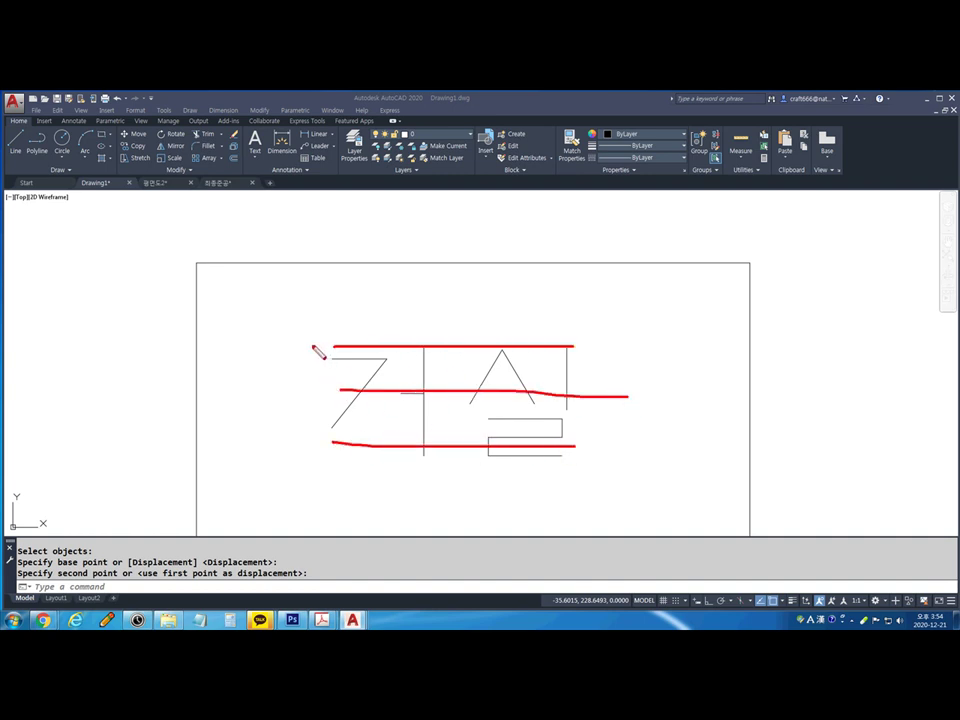
pyautogui.moveTo(322, 345); pyautogui.dragTo(322, 425)
pyautogui.moveTo(452, 350); pyautogui.dragTo(450, 440)
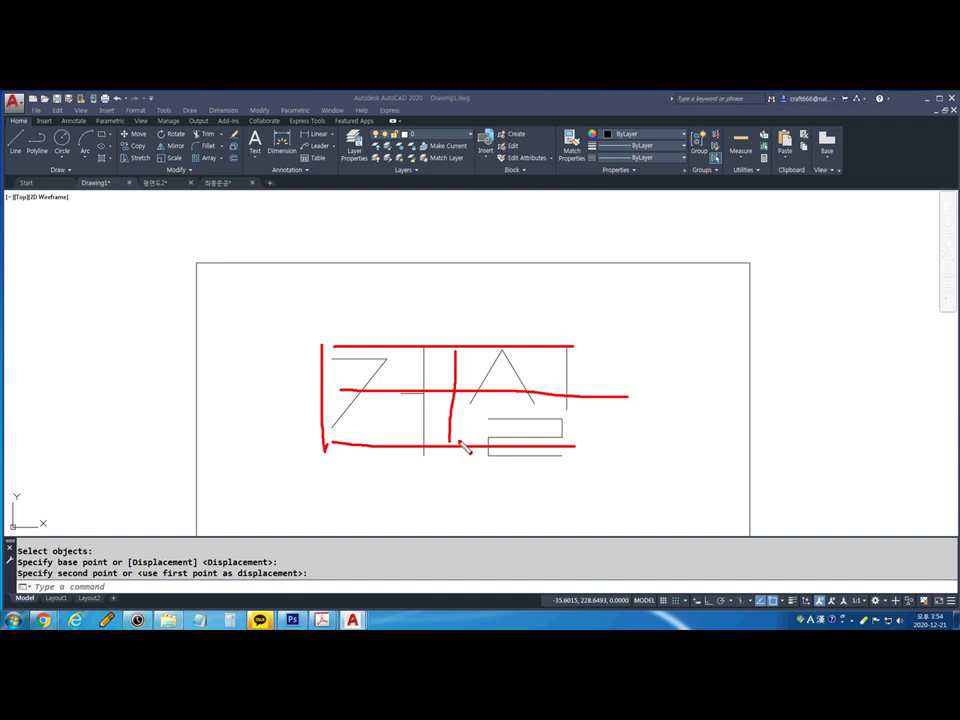
pyautogui.moveTo(583, 347); pyautogui.dragTo(584, 452)
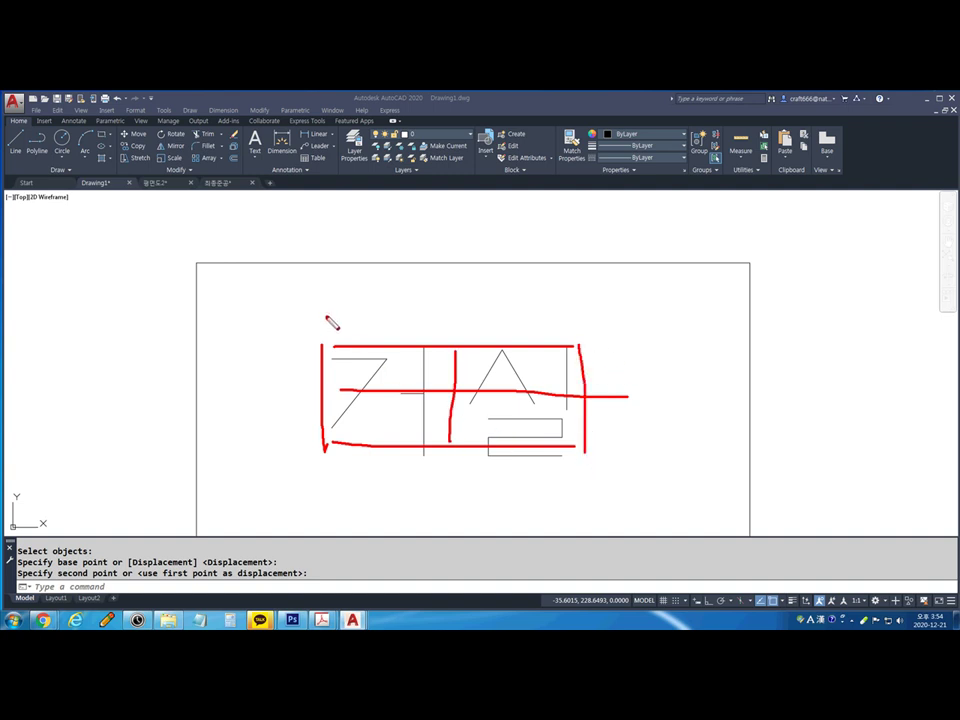
# Label the annotation grid's rows in blue with T along the upper line, M along the middle and B along the lower
pyautogui.moveTo(313, 326)
pyautogui.mouseDown()
pyautogui.moveTo(330, 329)
pyautogui.moveTo(322, 345)
pyautogui.mouseUp()
pyautogui.moveTo(447, 328)
pyautogui.mouseDown()
pyautogui.moveTo(470, 328)
pyautogui.moveTo(457, 347)
pyautogui.mouseUp()
pyautogui.moveTo(561, 328)
pyautogui.mouseDown()
pyautogui.moveTo(592, 333)
pyautogui.moveTo(577, 343)
pyautogui.mouseUp()
pyautogui.moveTo(316, 404)
pyautogui.mouseDown()
pyautogui.moveTo(316, 388)
pyautogui.moveTo(332, 405)
pyautogui.mouseUp()
pyautogui.moveTo(441, 404)
pyautogui.mouseDown()
pyautogui.moveTo(443, 386)
pyautogui.moveTo(460, 403)
pyautogui.mouseUp()
pyautogui.moveTo(589, 393); pyautogui.dragTo(606, 407)
pyautogui.moveTo(327, 442)
pyautogui.mouseDown()
pyautogui.moveTo(328, 458)
pyautogui.moveTo(341, 458)
pyautogui.mouseUp()
pyautogui.moveTo(441, 441)
pyautogui.mouseDown()
pyautogui.moveTo(441, 458)
pyautogui.moveTo(458, 451)
pyautogui.moveTo(443, 459)
pyautogui.mouseUp()
pyautogui.moveTo(578, 446); pyautogui.dragTo(578, 462)
pyautogui.moveTo(579, 446); pyautogui.dragTo(579, 462)
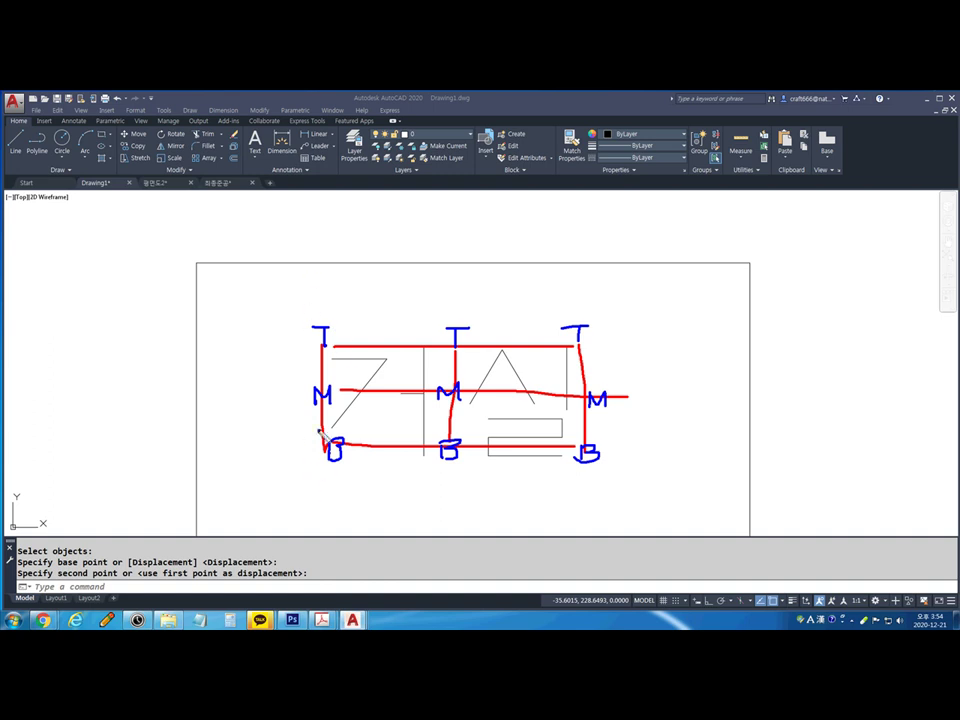
# Add L, C and R to the grid labels to form TL to BR, and underline TC
pyautogui.moveTo(330, 328)
pyautogui.mouseDown()
pyautogui.moveTo(360, 403)
pyautogui.moveTo(349, 455)
pyautogui.moveTo(363, 455)
pyautogui.mouseUp()
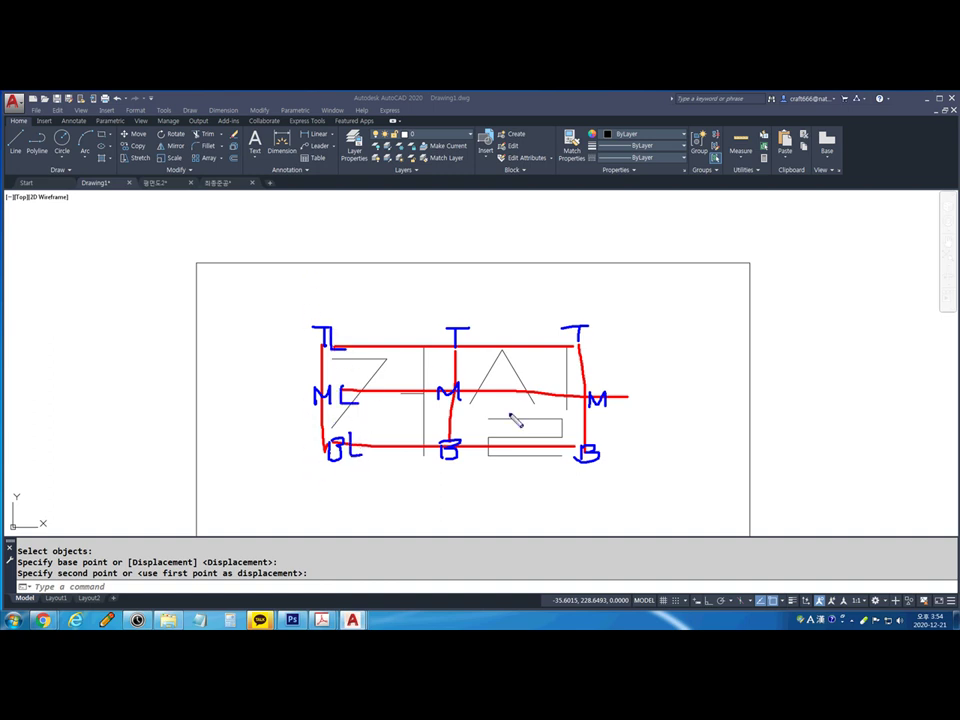
pyautogui.moveTo(480, 332); pyautogui.dragTo(478, 396)
pyautogui.moveTo(481, 442); pyautogui.dragTo(484, 458)
pyautogui.moveTo(591, 326)
pyautogui.mouseDown()
pyautogui.moveTo(592, 342)
pyautogui.moveTo(606, 331)
pyautogui.moveTo(616, 352)
pyautogui.moveTo(620, 400)
pyautogui.moveTo(643, 403)
pyautogui.mouseUp()
pyautogui.moveTo(605, 446); pyautogui.dragTo(623, 463)
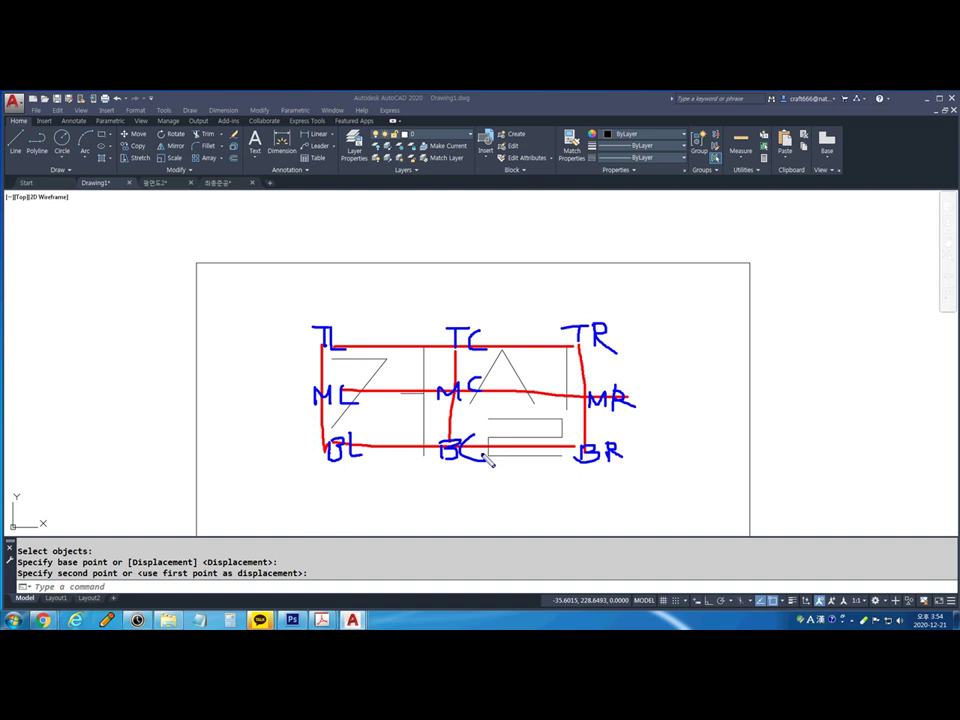
pyautogui.moveTo(455, 351); pyautogui.dragTo(484, 351)
pyautogui.moveTo(456, 357); pyautogui.dragTo(486, 357)
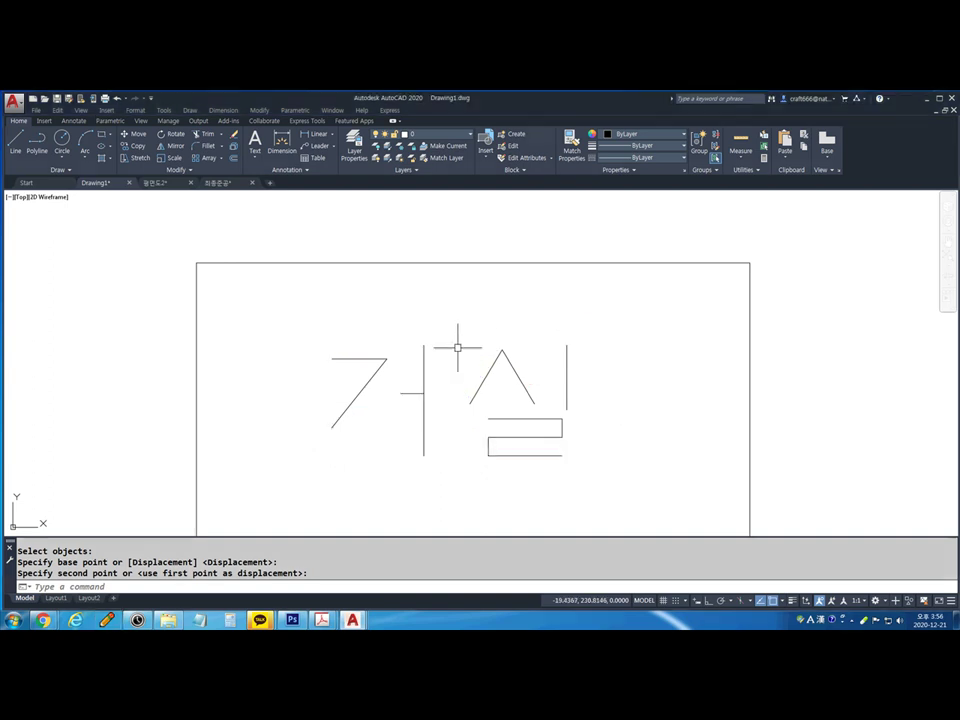
# Delete all the rectangles and room-name texts and zoom to the whole drawing
pyautogui.scroll(-10, 470, 340)
pyautogui.click(667, 384)
pyautogui.click(377, 238)
pyautogui.press('Delete')
pyautogui.moveTo(536, 329); pyautogui.dragTo(409, 349, button='middle')
pyautogui.press('Escape')
pyautogui.press('Return')
pyautogui.write('a')
pyautogui.press('Return')
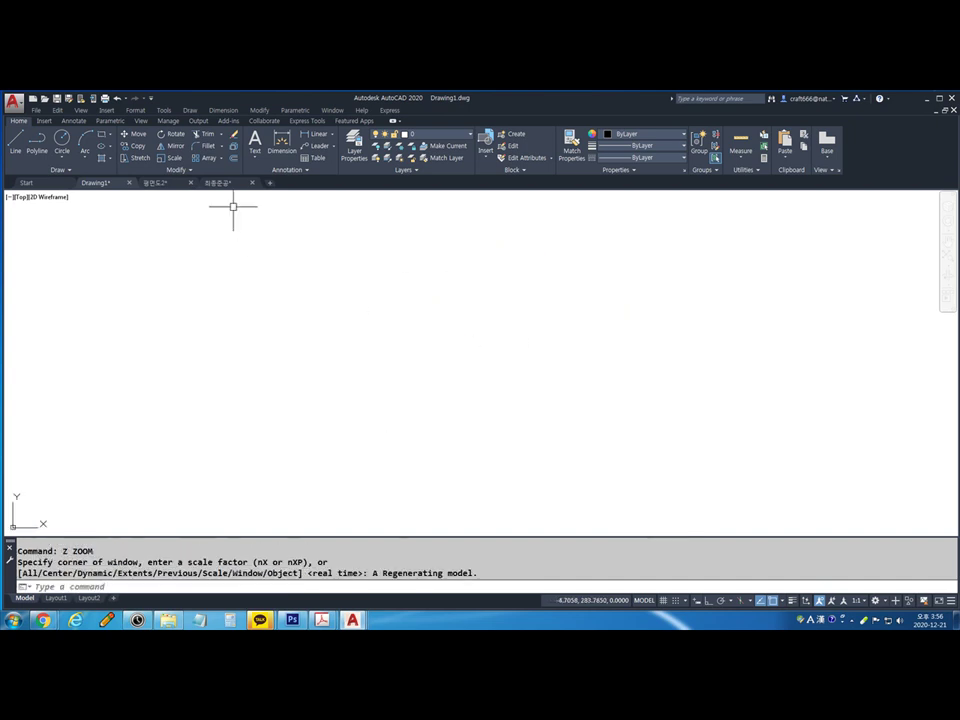
# Examine the room-name labels in the 평면도2 drawing and return to Drawing1
pyautogui.press('Escape')
pyautogui.click(164, 199)
pyautogui.click(167, 184)
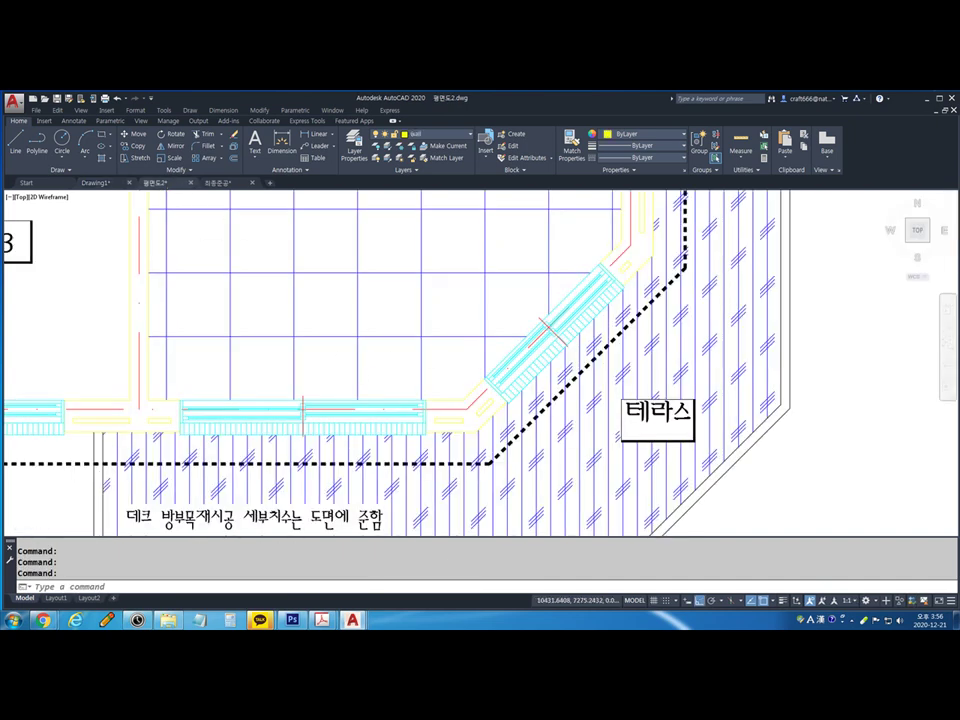
pyautogui.scroll(-5, 452, 362)
pyautogui.scroll(6, 470, 350)
pyautogui.click(105, 184)
pyautogui.press('Escape')
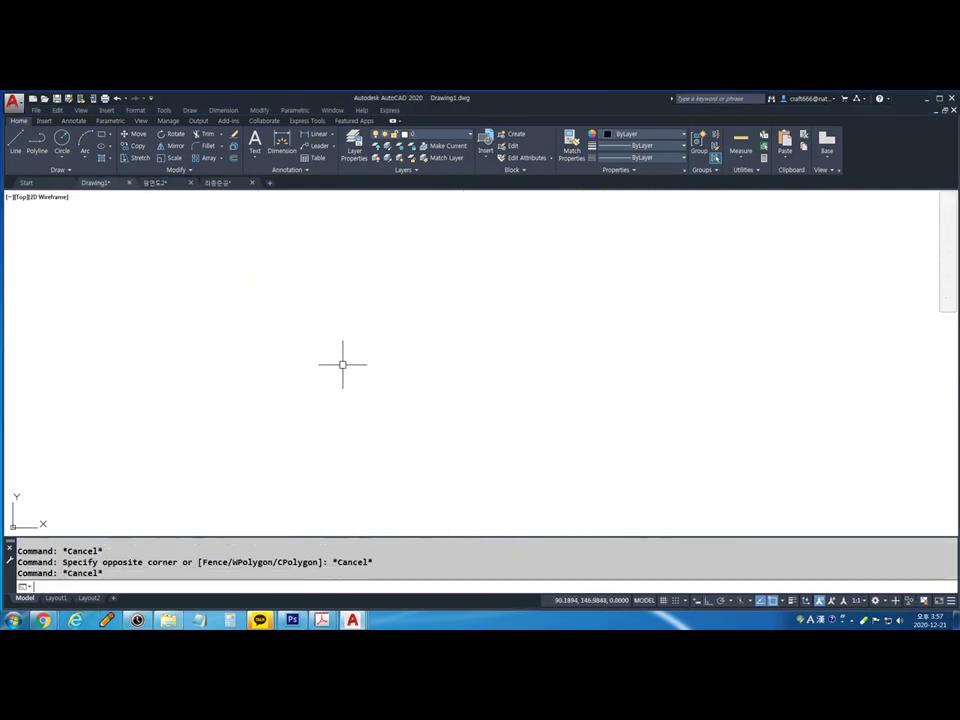
# Draw a 100 by 50 rectangle in the empty drawing
pyautogui.write('rec')
pyautogui.press('Return')
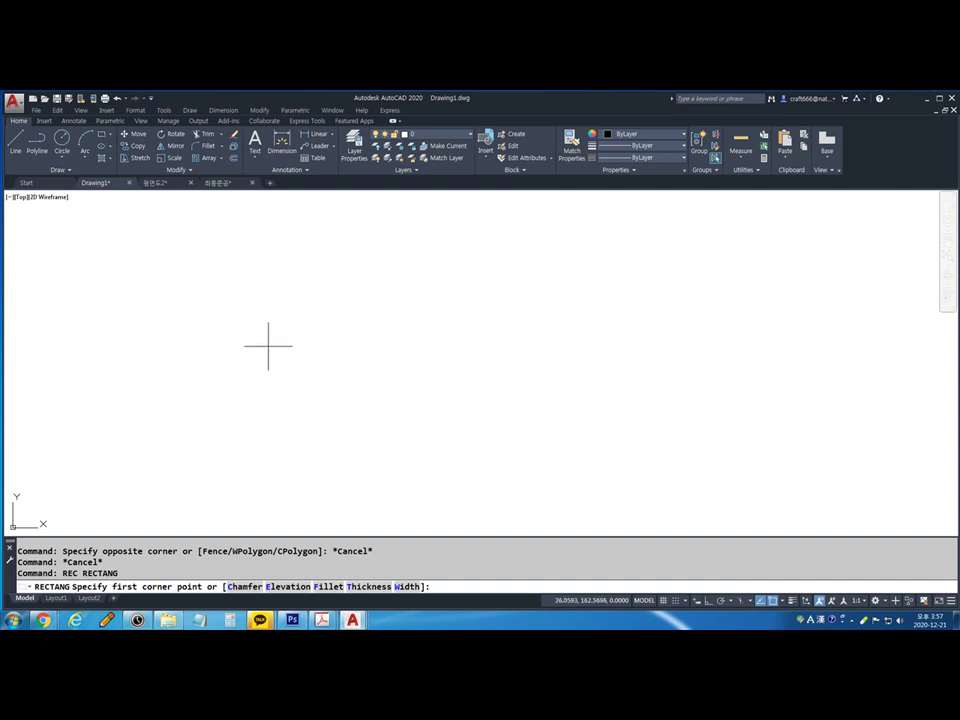
pyautogui.click(264, 314)
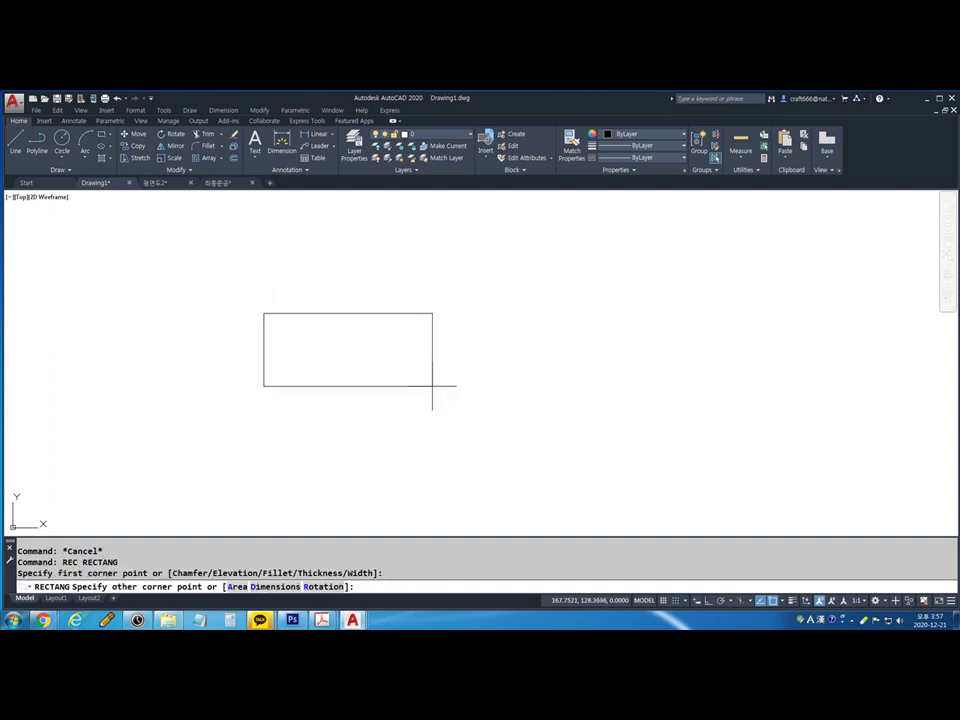
pyautogui.write('@100,50')
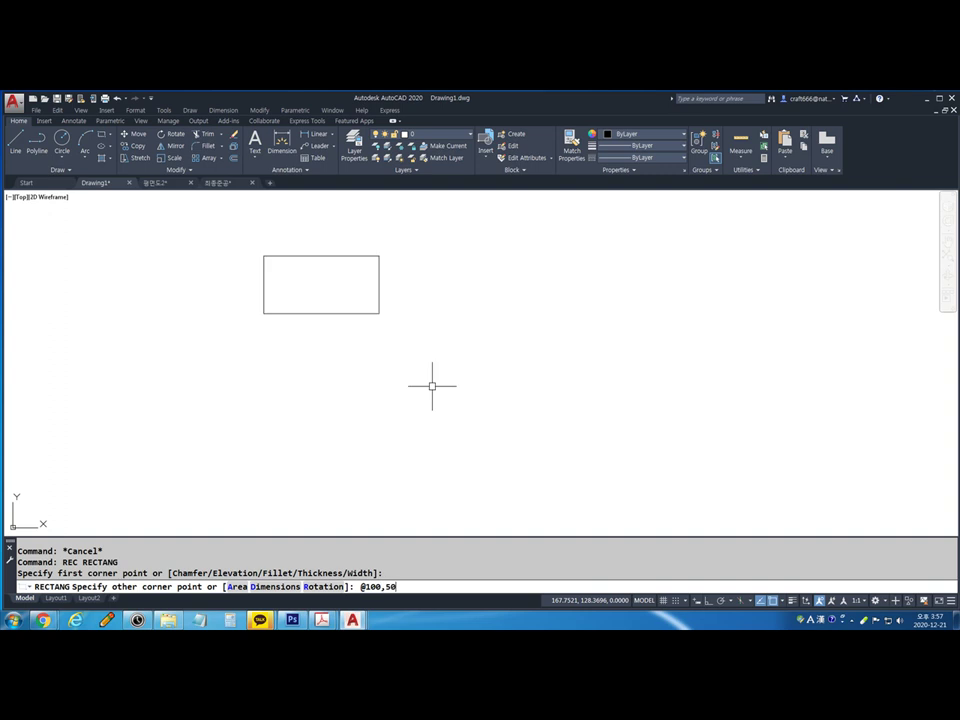
pyautogui.press('Return')
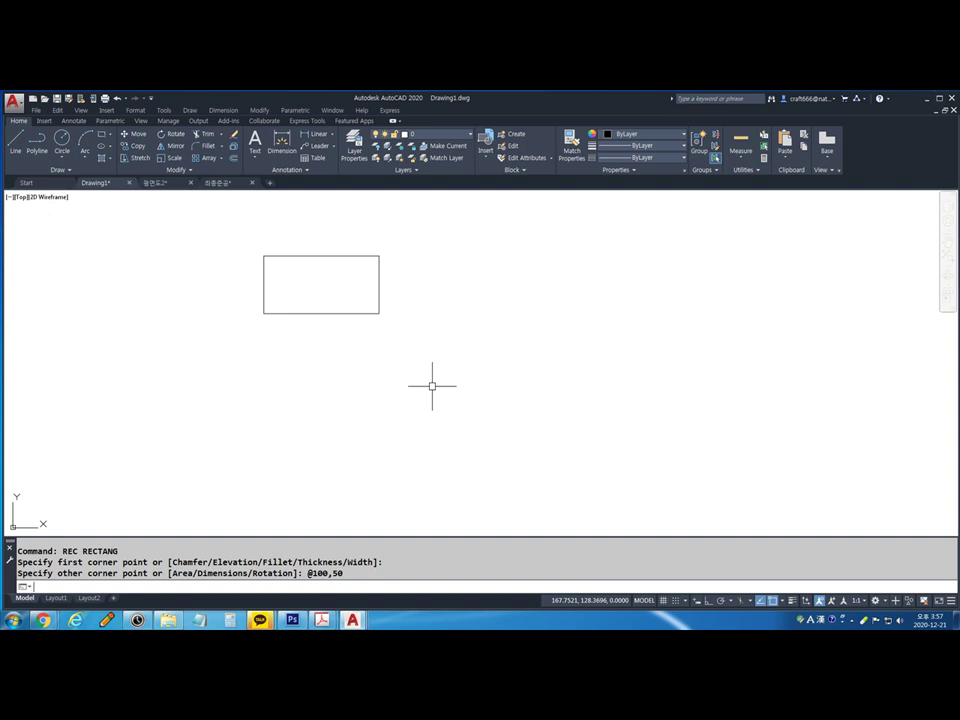
pyautogui.scroll(4, 343, 274)
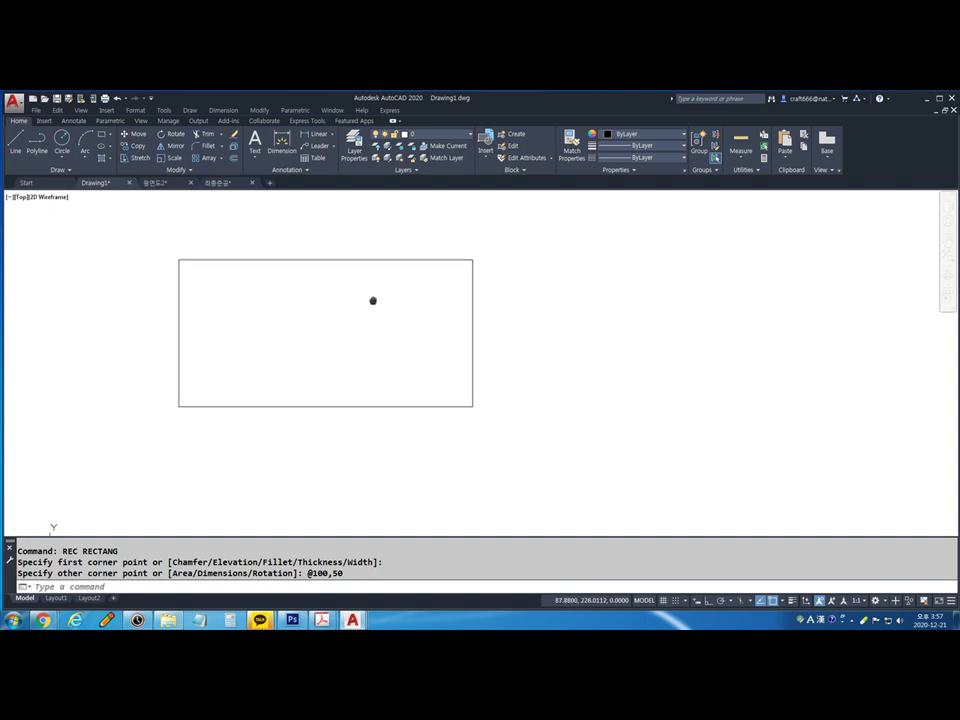
# Handwrite a 거실 annotation around the rectangle's centre point, and 방 and 테라스 beside the rectangle as left-aligned text running from one start point
pyautogui.moveTo(323, 312)
pyautogui.mouseDown()
pyautogui.moveTo(349, 313)
pyautogui.moveTo(339, 358)
pyautogui.moveTo(306, 336)
pyautogui.moveTo(343, 343)
pyautogui.moveTo(379, 319)
pyautogui.moveTo(381, 353)
pyautogui.moveTo(394, 351)
pyautogui.mouseUp()
pyautogui.press('Escape')
pyautogui.click(337, 330)
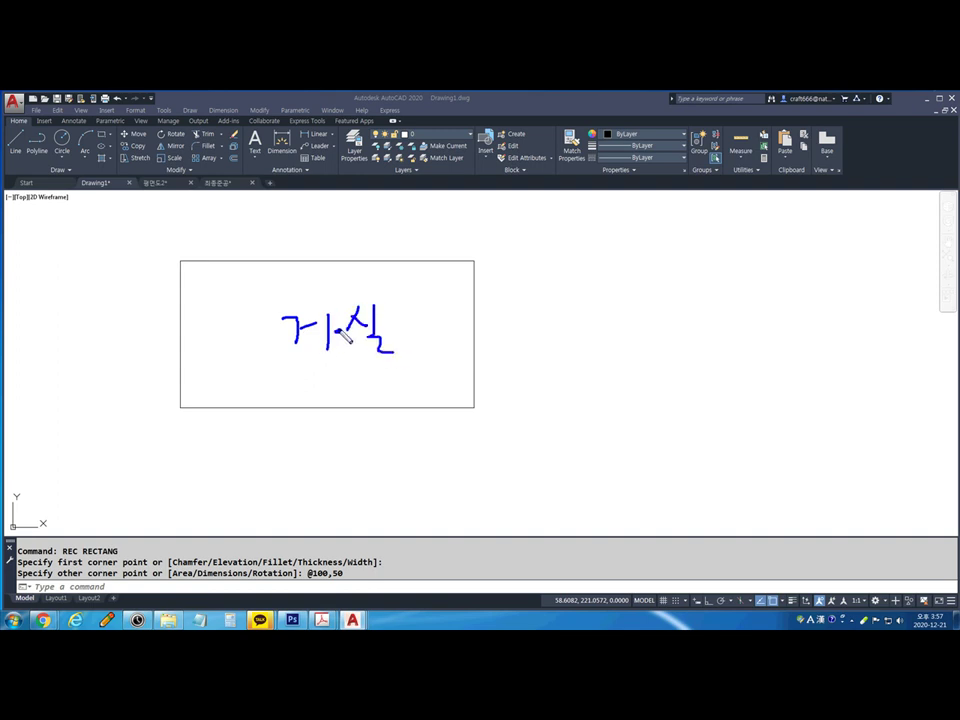
pyautogui.moveTo(583, 305)
pyautogui.mouseDown()
pyautogui.moveTo(638, 330)
pyautogui.moveTo(552, 353)
pyautogui.moveTo(762, 386)
pyautogui.mouseUp()
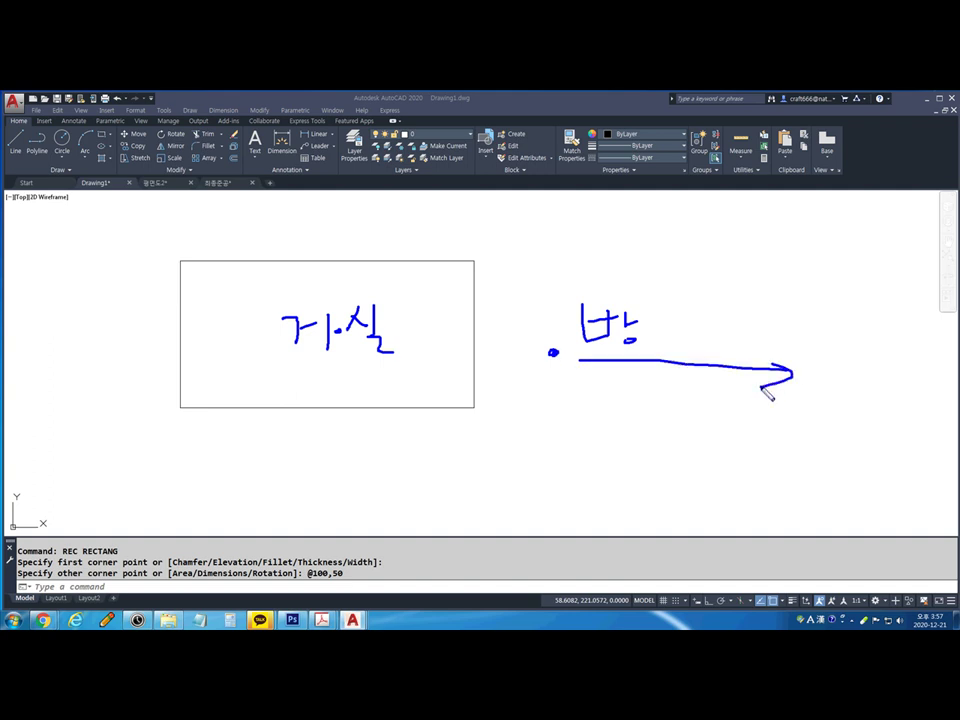
pyautogui.moveTo(589, 294)
pyautogui.mouseDown()
pyautogui.moveTo(635, 283)
pyautogui.moveTo(666, 297)
pyautogui.moveTo(721, 289)
pyautogui.moveTo(757, 316)
pyautogui.mouseUp()
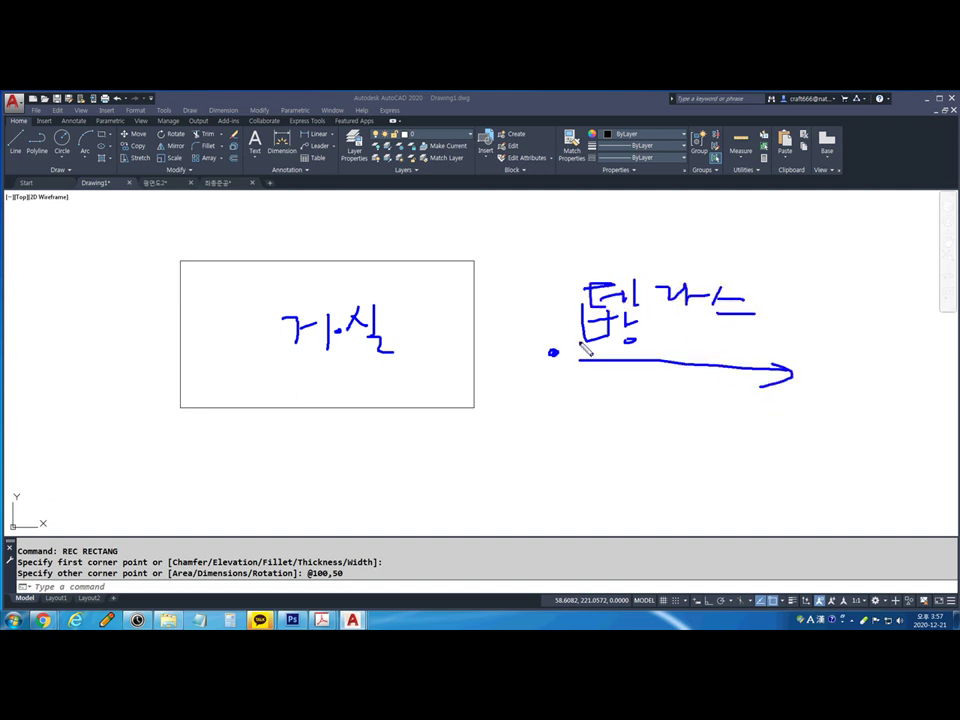
pyautogui.moveTo(590, 312)
pyautogui.mouseDown()
pyautogui.moveTo(620, 340)
pyautogui.moveTo(797, 330)
pyautogui.mouseUp()
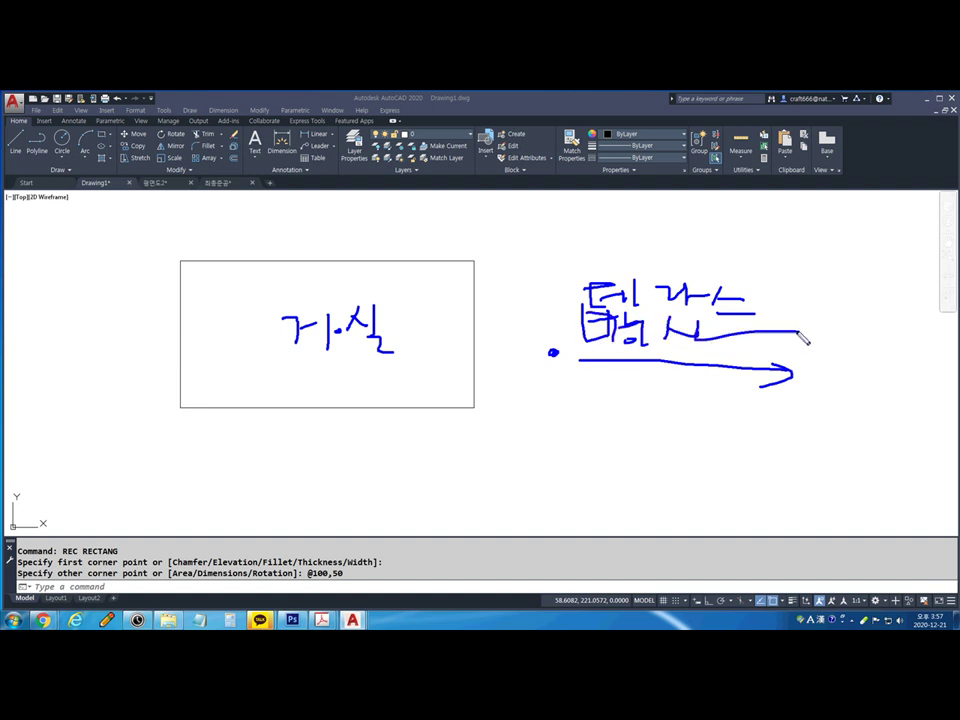
# Handwrite 방 and 테라스 over the 거실 annotation around the same centre point, and clear all the marks
pyautogui.moveTo(340, 314); pyautogui.dragTo(343, 338)
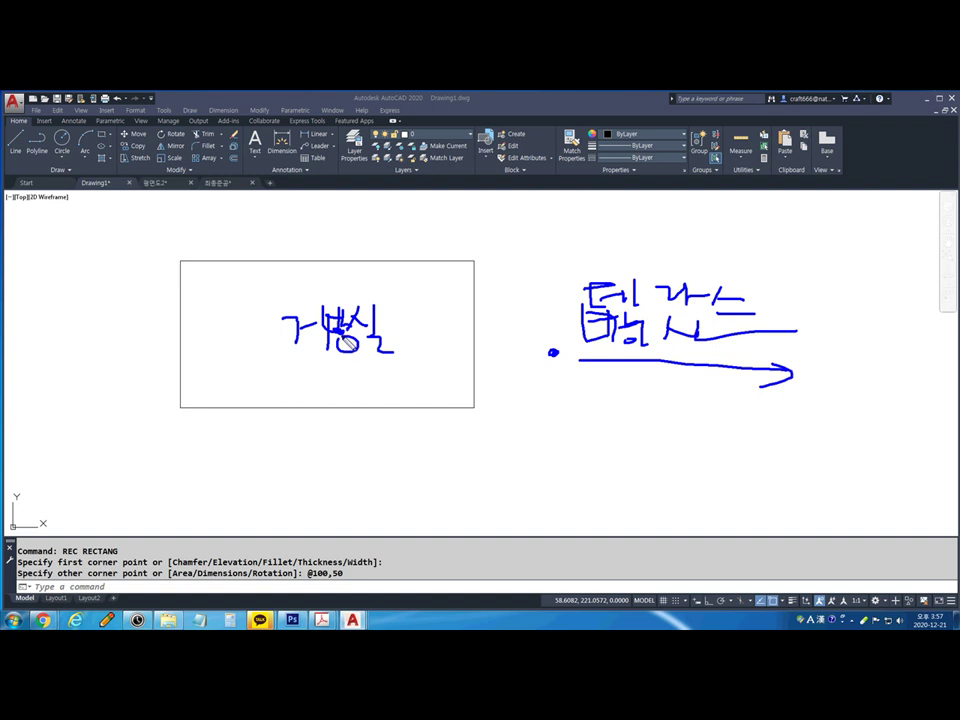
pyautogui.moveTo(279, 321)
pyautogui.mouseDown()
pyautogui.moveTo(313, 321)
pyautogui.moveTo(312, 351)
pyautogui.moveTo(322, 329)
pyautogui.moveTo(358, 327)
pyautogui.moveTo(392, 337)
pyautogui.moveTo(370, 345)
pyautogui.moveTo(416, 346)
pyautogui.mouseUp()
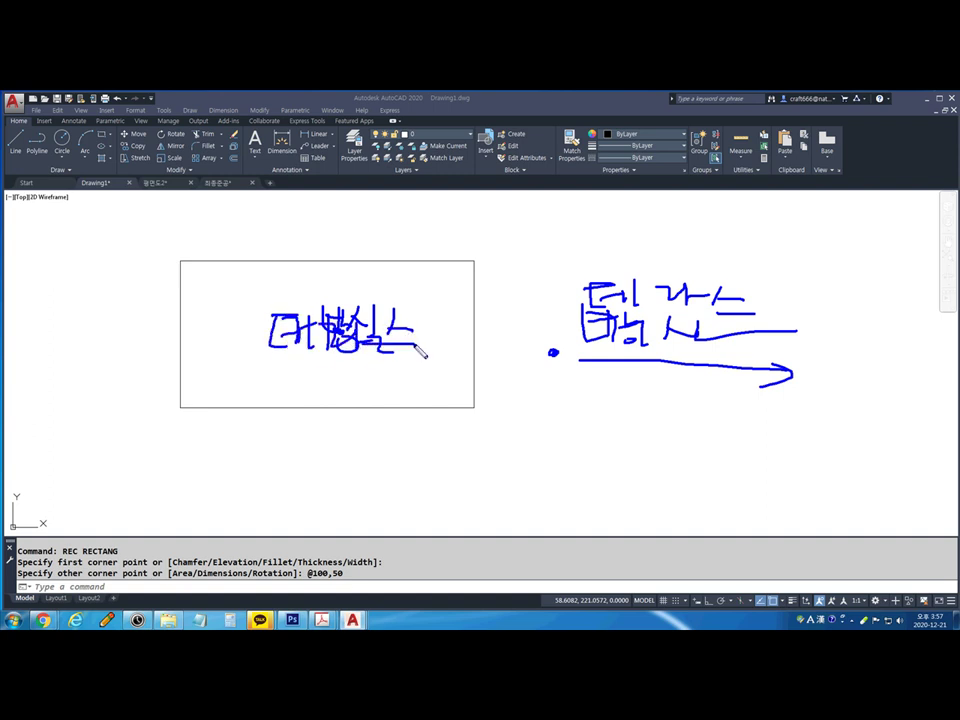
pyautogui.press('Escape')
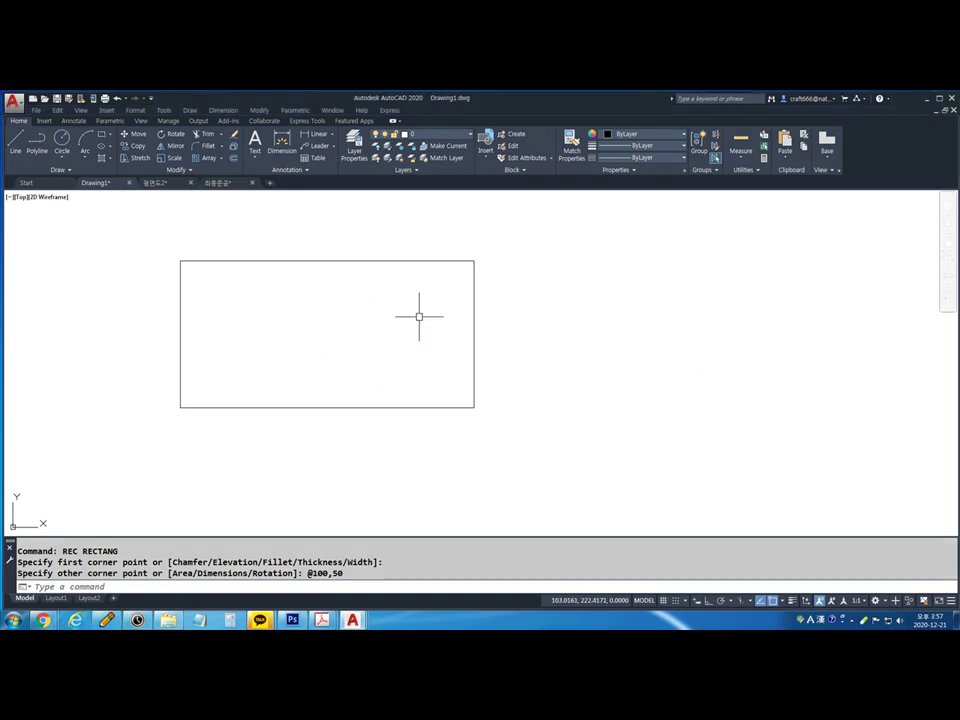
# Mark the nine justification points inside the rectangle, circle the middle-center one, and clear the annotation
pyautogui.hotkey('ctrl', '2')
pyautogui.click(326, 334)
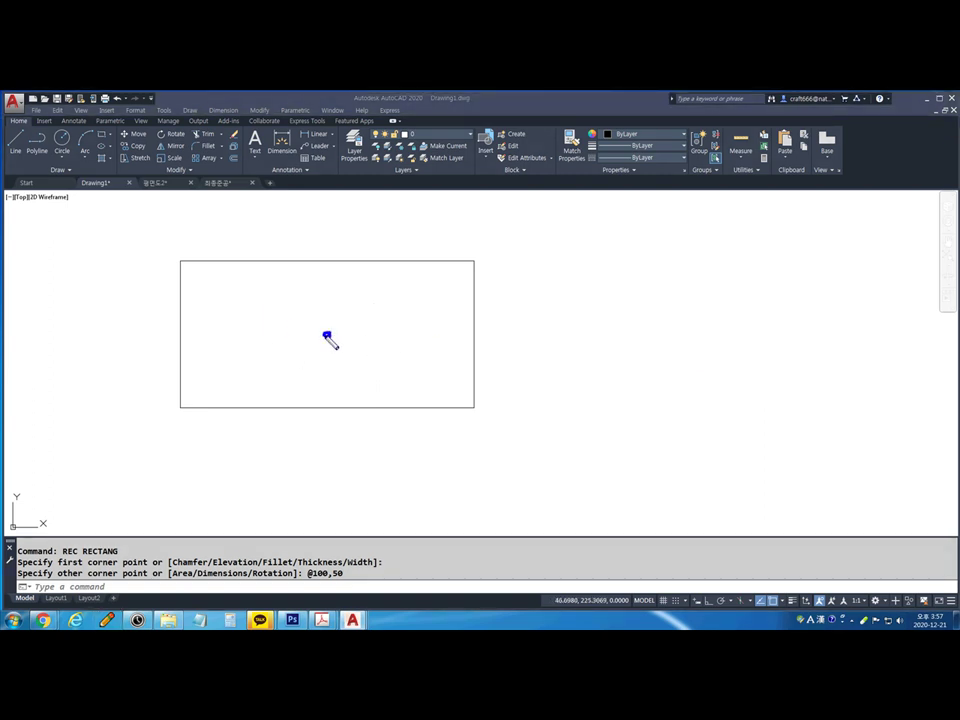
pyautogui.moveTo(257, 308); pyautogui.dragTo(268, 312)
pyautogui.moveTo(307, 306); pyautogui.dragTo(369, 311)
pyautogui.moveTo(273, 343); pyautogui.dragTo(281, 344)
pyautogui.moveTo(364, 336); pyautogui.dragTo(365, 342)
pyautogui.moveTo(277, 356); pyautogui.dragTo(277, 362)
pyautogui.moveTo(369, 357); pyautogui.dragTo(320, 352)
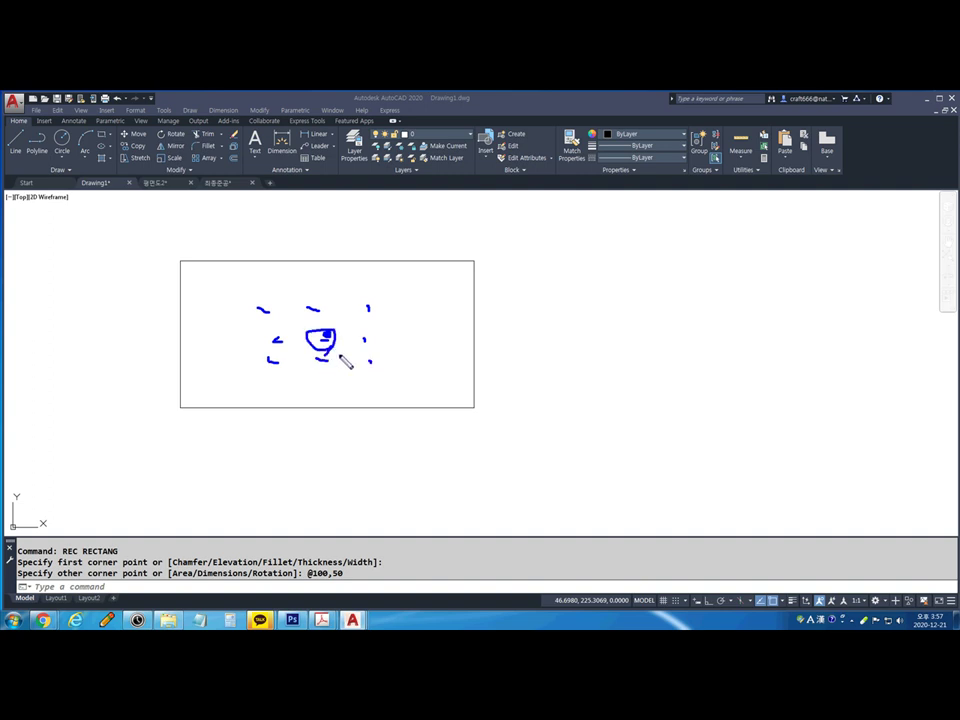
pyautogui.press('Escape')
# Mark a freehand diagonal across the selected rectangle with its centre point, and clear the annotation
pyautogui.scroll(-2, 336, 355)
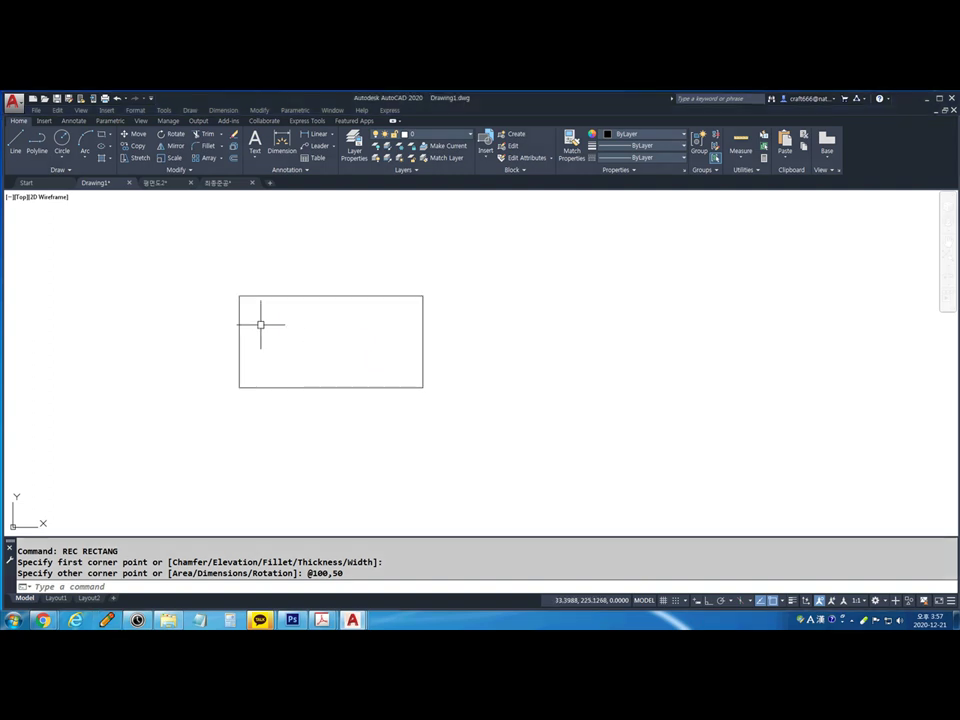
pyautogui.click(371, 296)
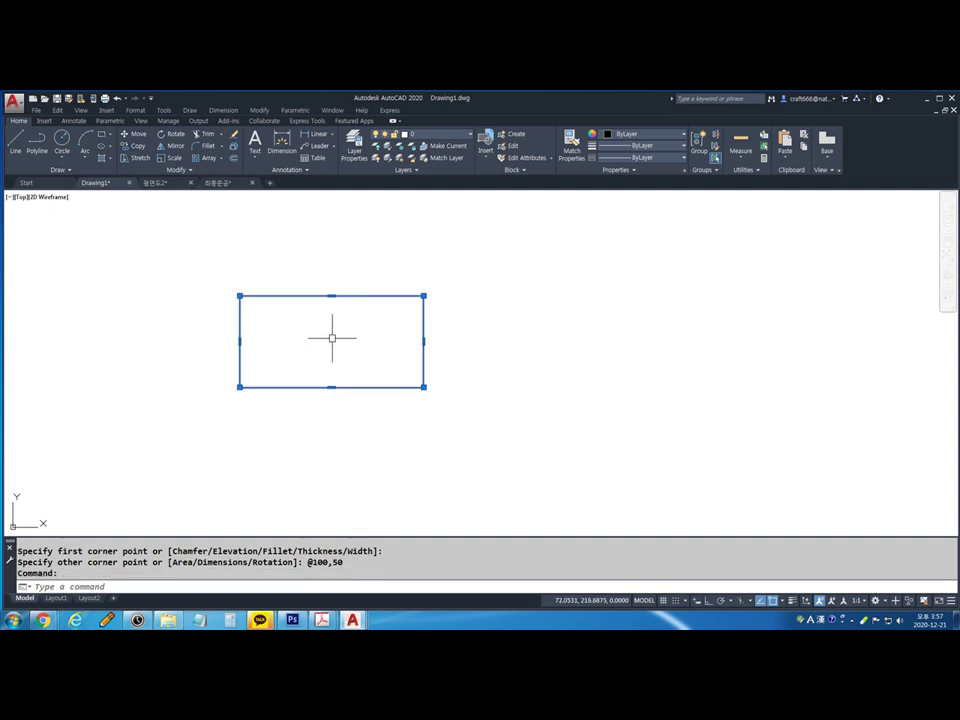
pyautogui.hotkey('ctrl', '2')
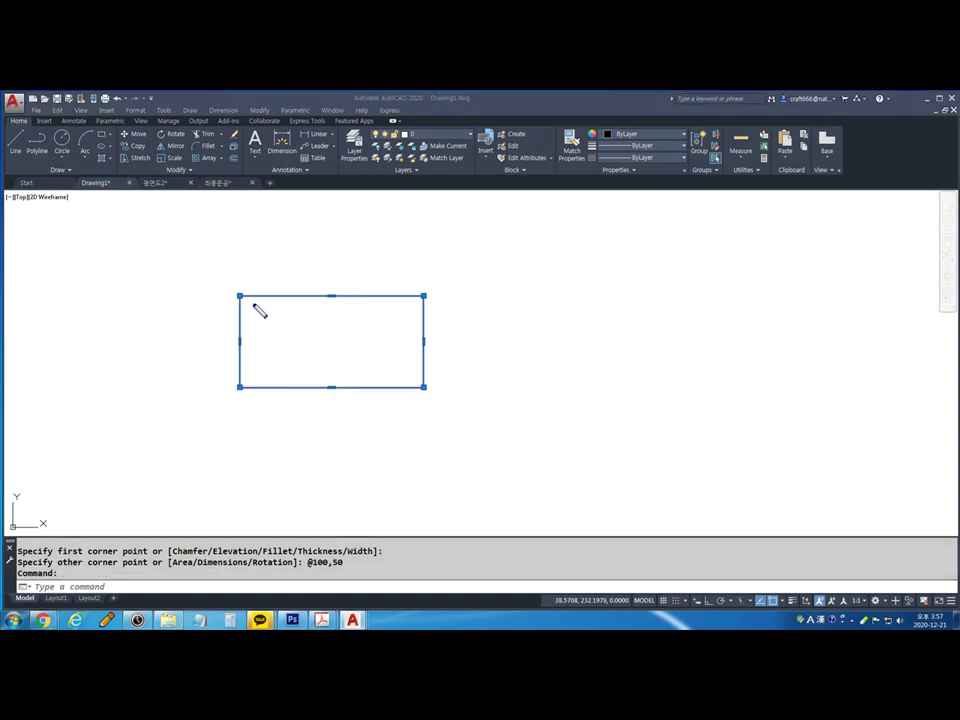
pyautogui.moveTo(241, 297); pyautogui.dragTo(426, 389)
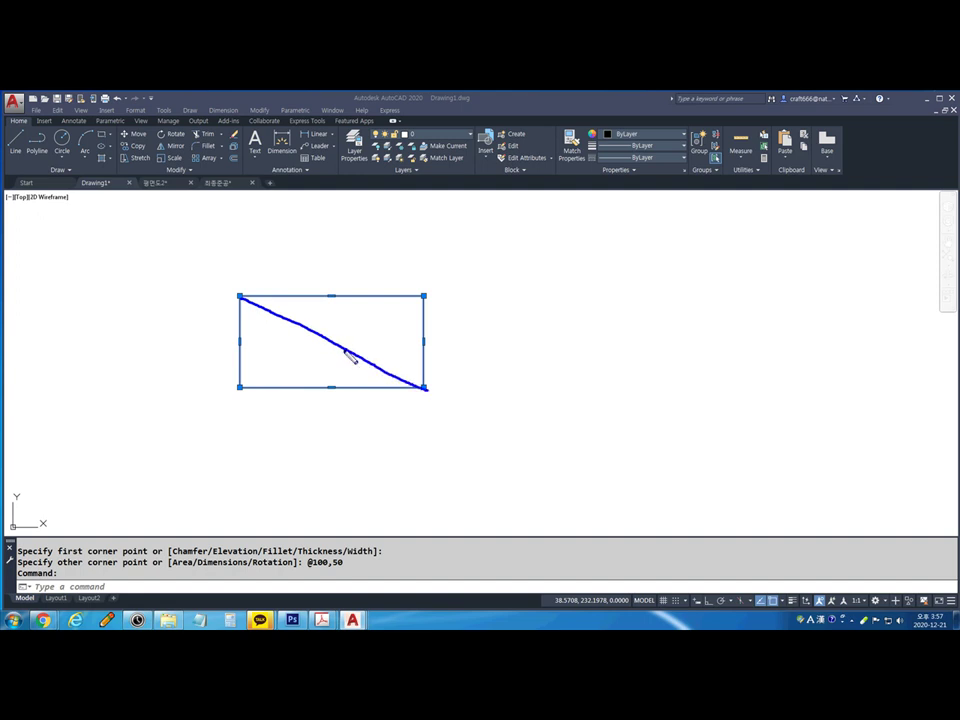
pyautogui.moveTo(339, 345); pyautogui.dragTo(338, 342)
pyautogui.press('Escape')
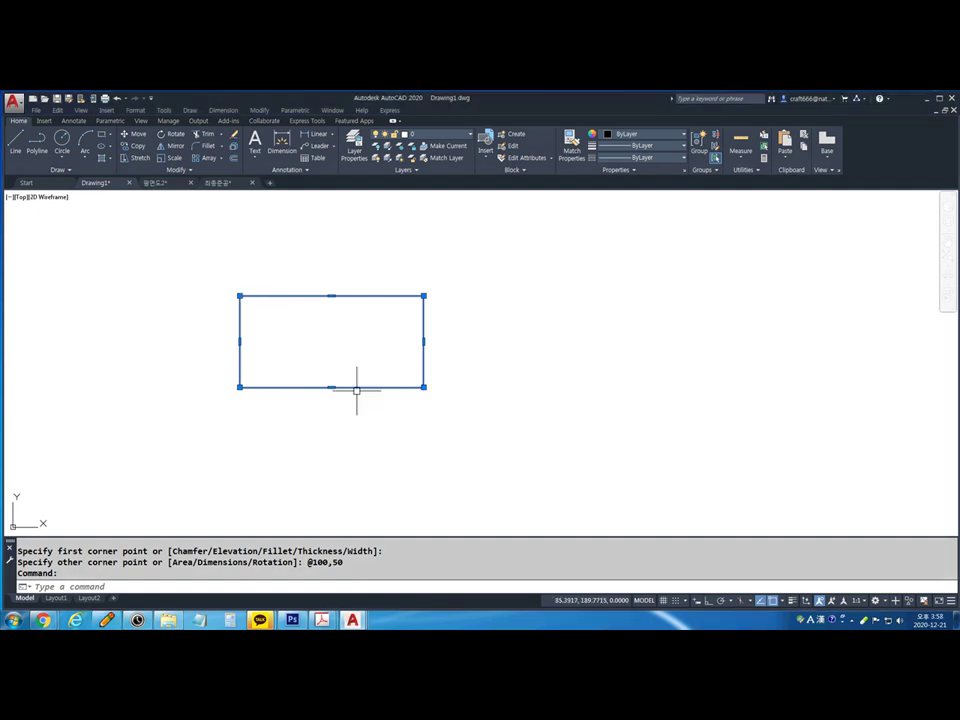
# Draw a diagonal line between the rectangle's upper-left and lower-right corners, and erase it
pyautogui.write('l')
pyautogui.press('Return')
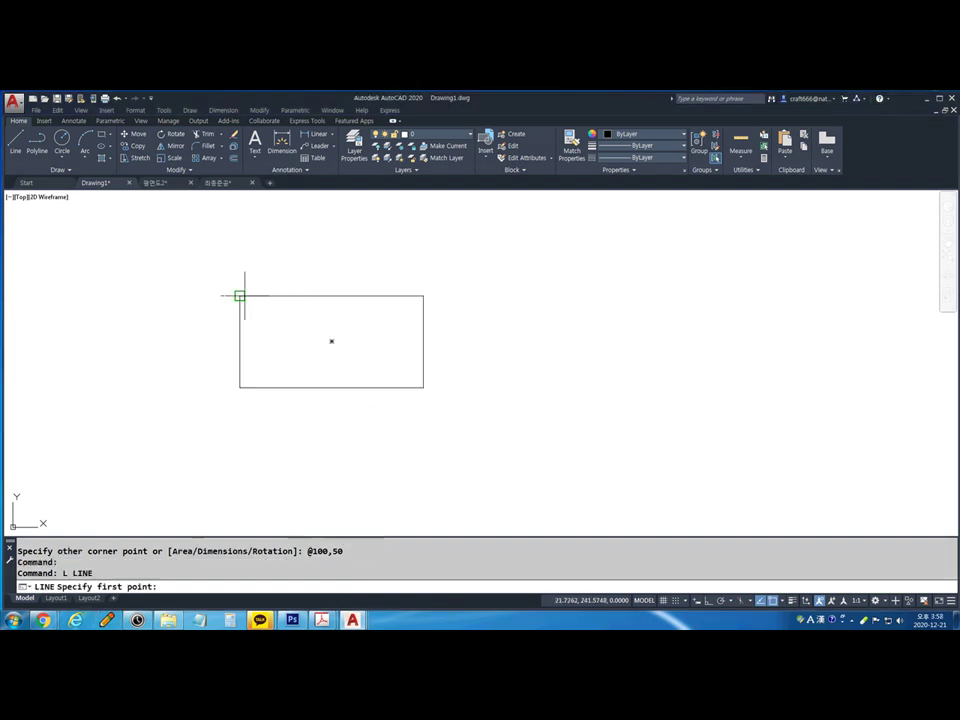
pyautogui.click(240, 296)
pyautogui.click(423, 387)
pyautogui.press('Escape')
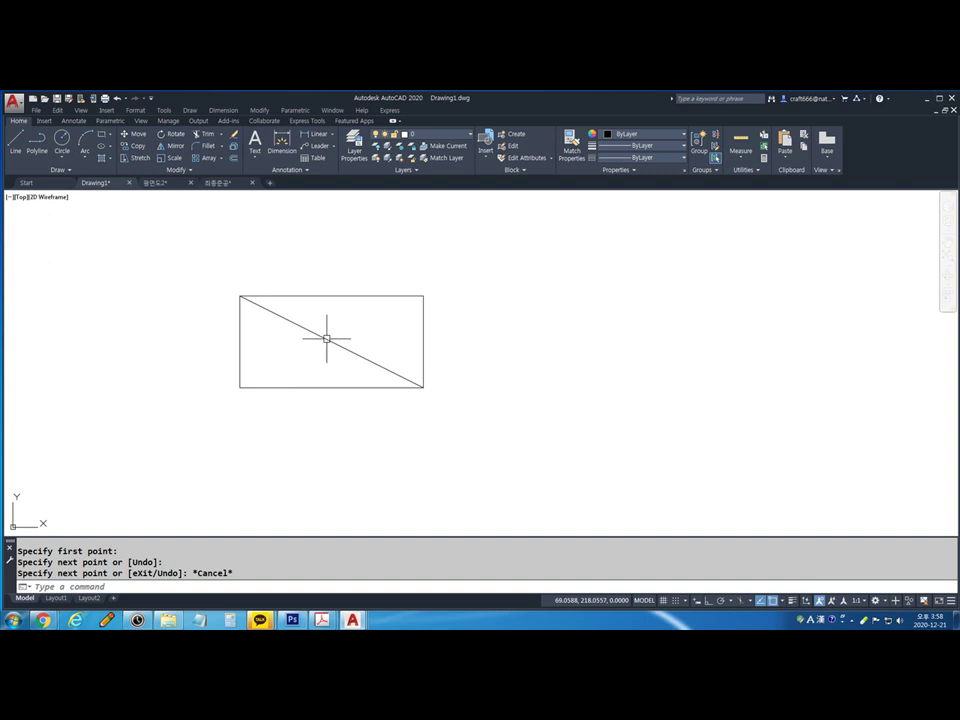
pyautogui.click(325, 338)
pyautogui.press('Delete')
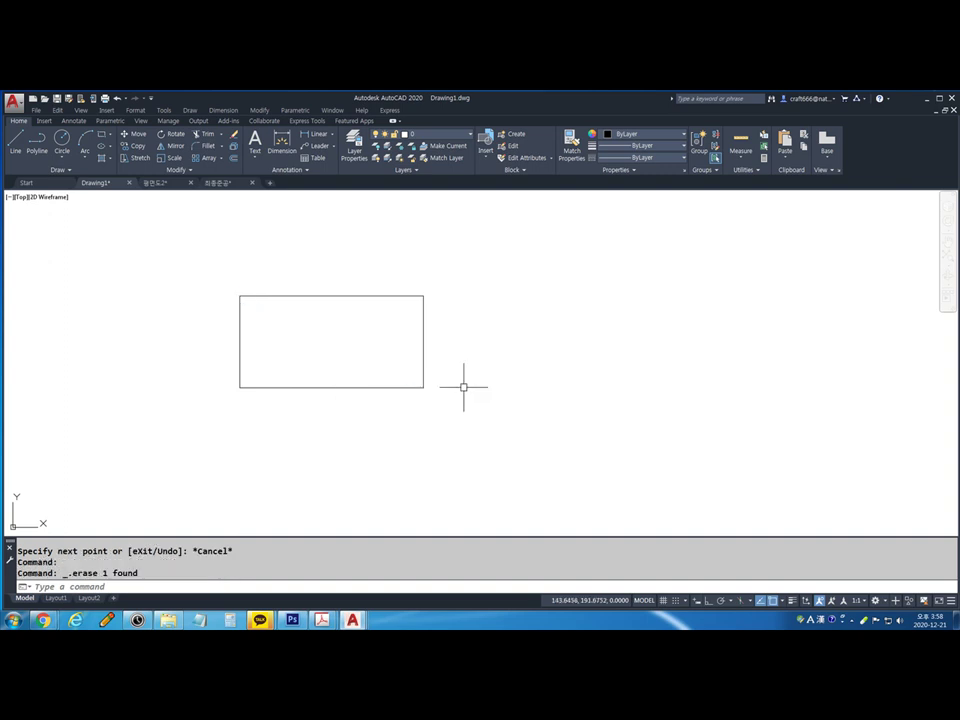
# Draw a construction line from the rectangle's upper-left corner to its lower-right corner
pyautogui.write('l')
pyautogui.press('Return')
pyautogui.click(240, 296)
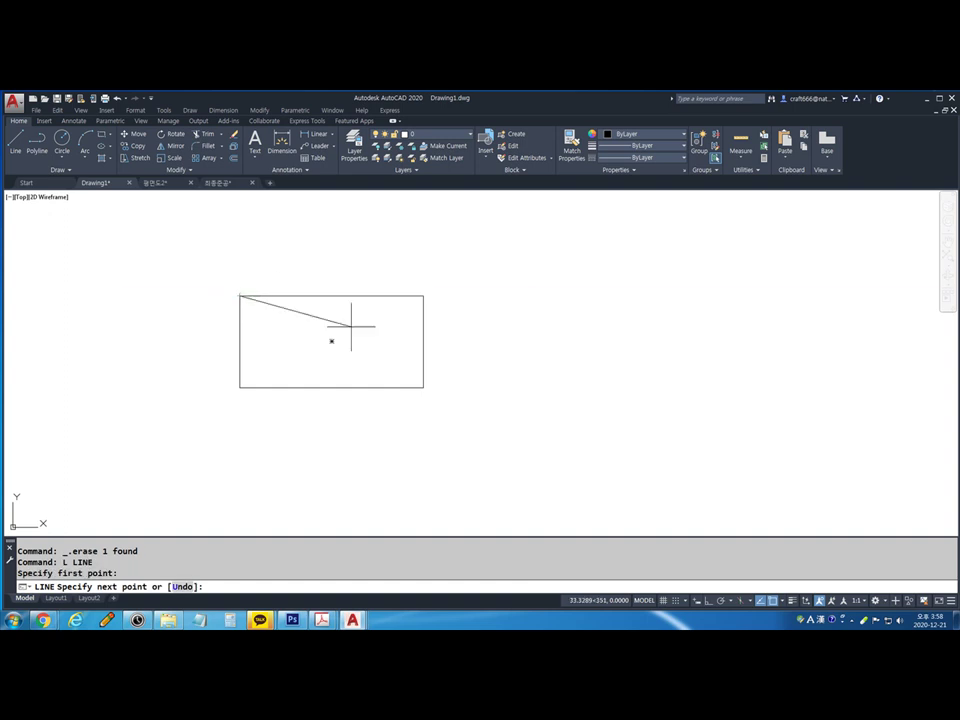
pyautogui.click(423, 387)
pyautogui.press('Return')
# List the justification options of the single-line text command, and cancel the command
pyautogui.scroll(2, 346, 351)
pyautogui.write('DT')
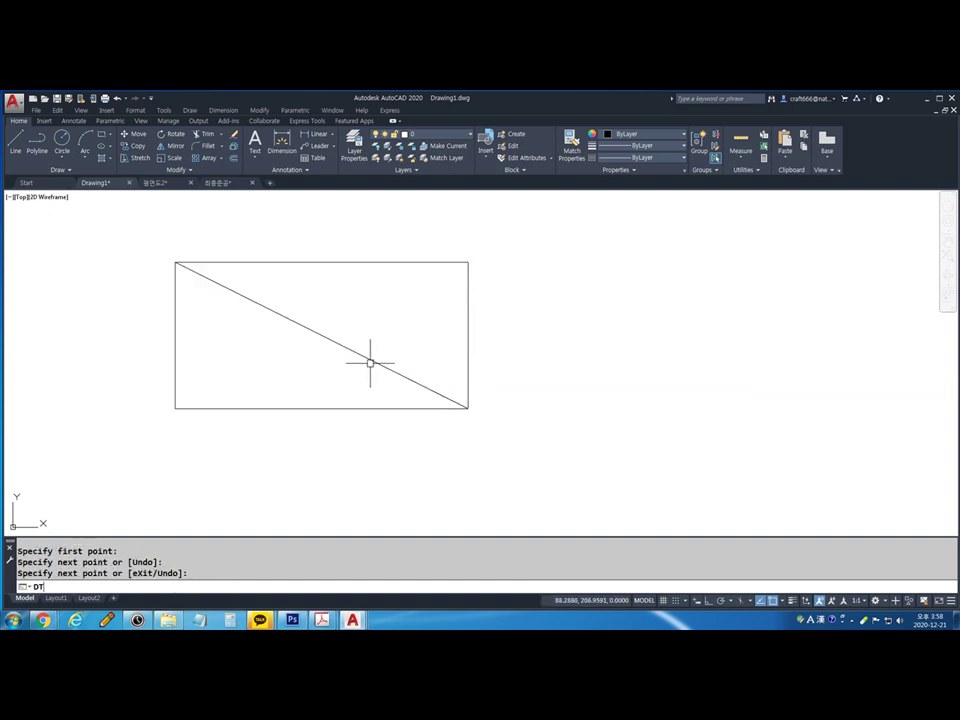
pyautogui.press('Return')
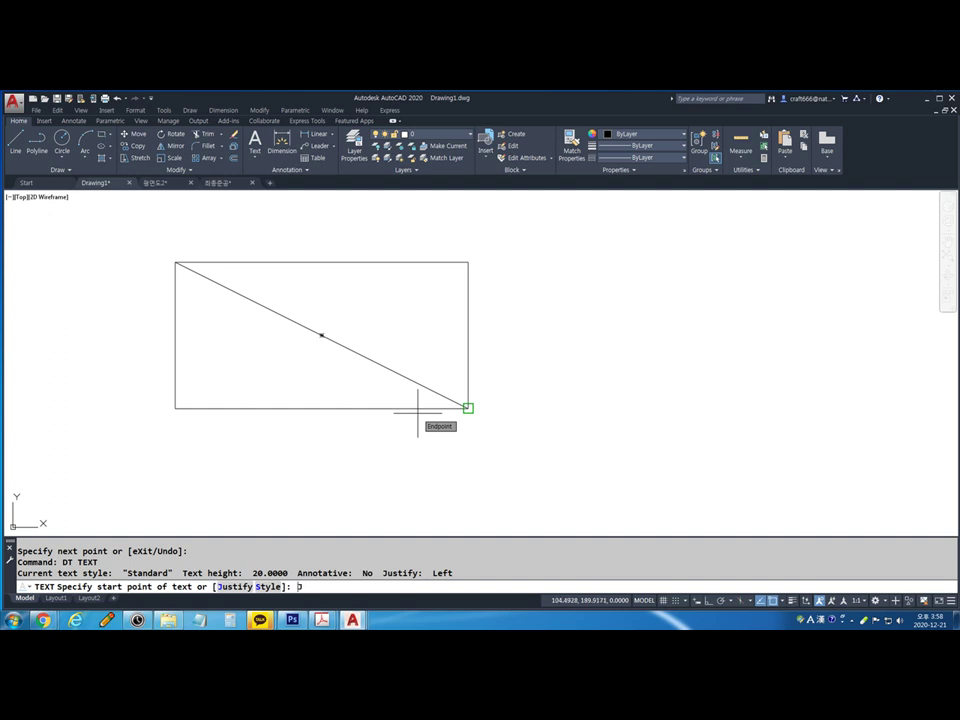
pyautogui.write('J')
pyautogui.press('Return')
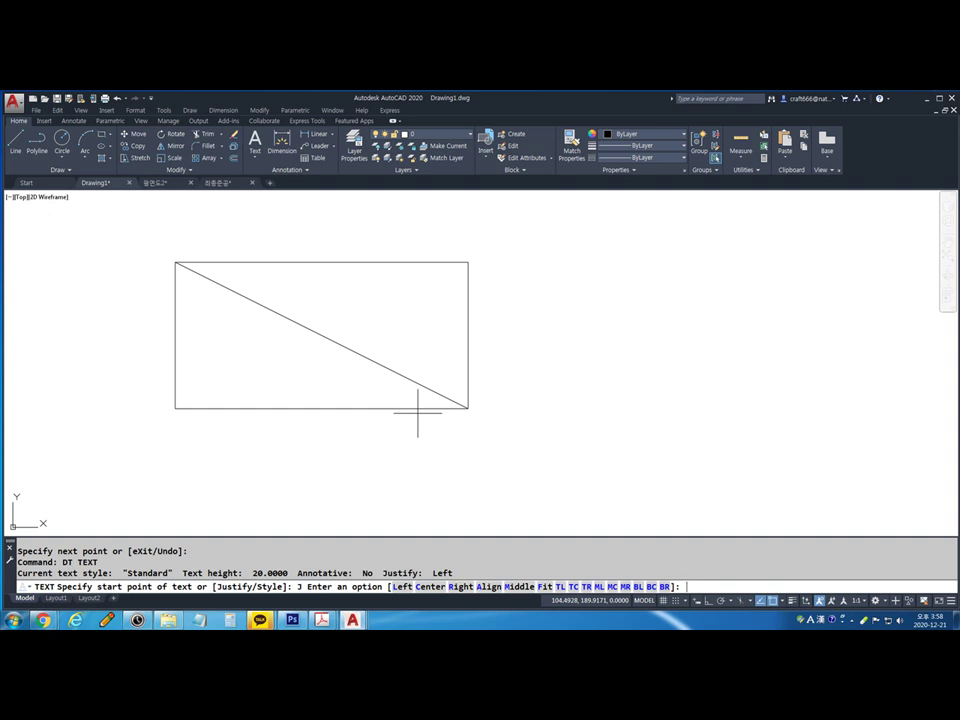
pyautogui.press('Escape')
pyautogui.press('Escape')
pyautogui.press('Escape')
pyautogui.press('Escape')
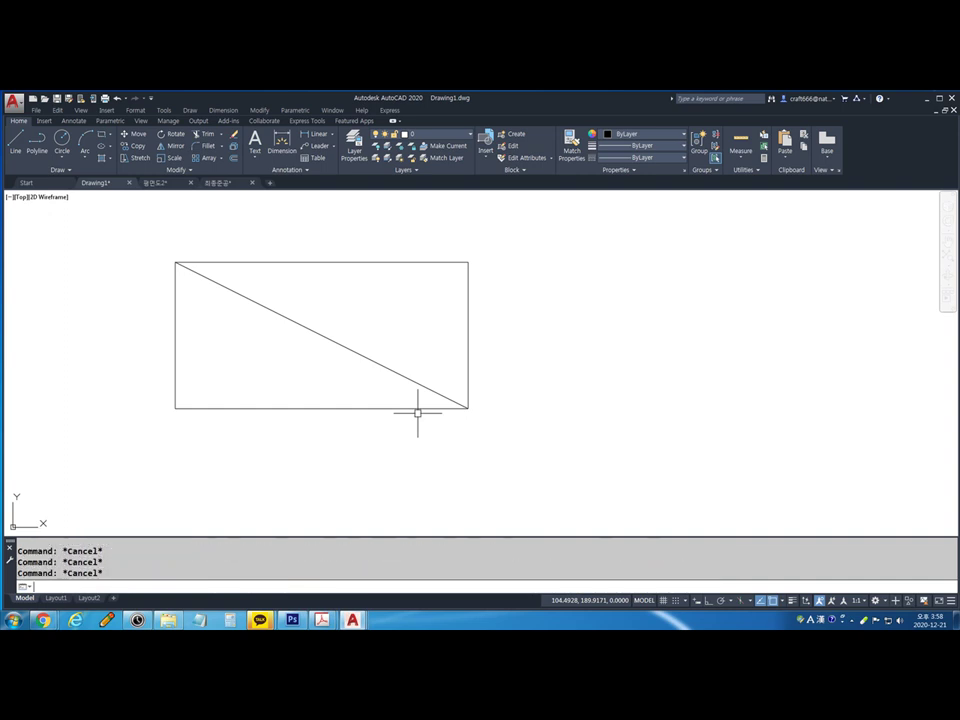
# Add the single-line text 방 at the diagonal's midpoint with MC justification, height 20 and rotation 0
pyautogui.write('dt')
pyautogui.press('Return')
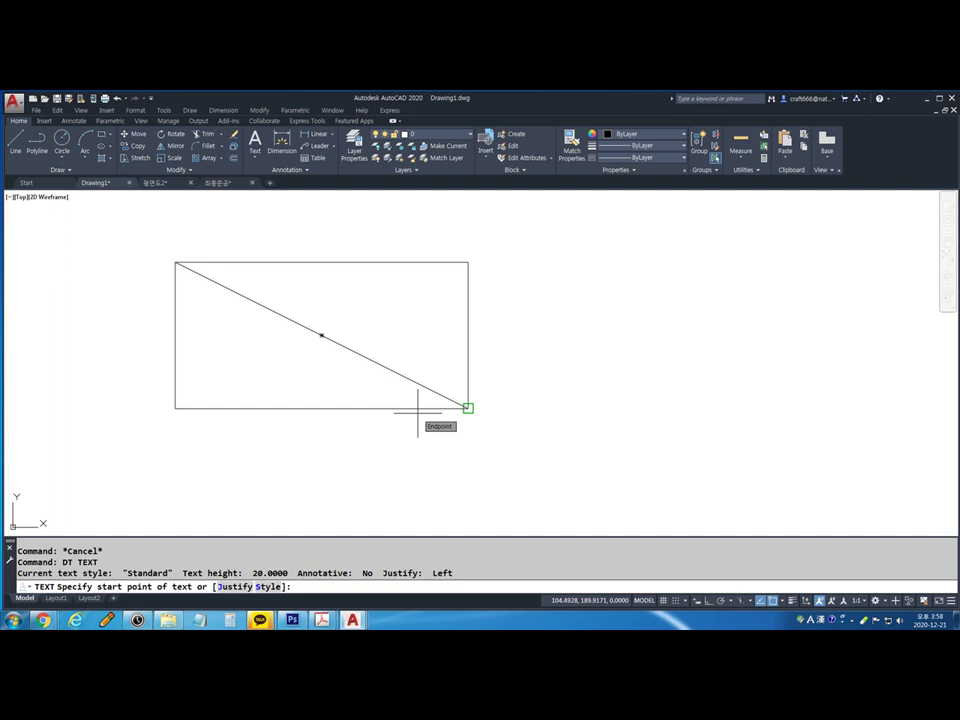
pyautogui.write('mc')
pyautogui.press('Return')
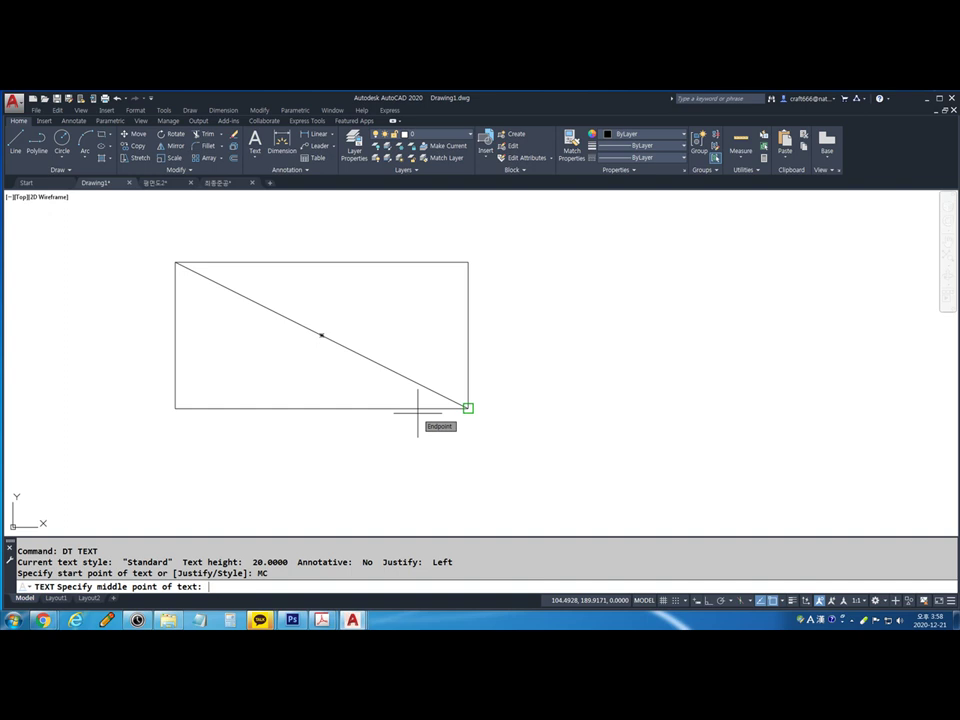
pyautogui.click(321, 335)
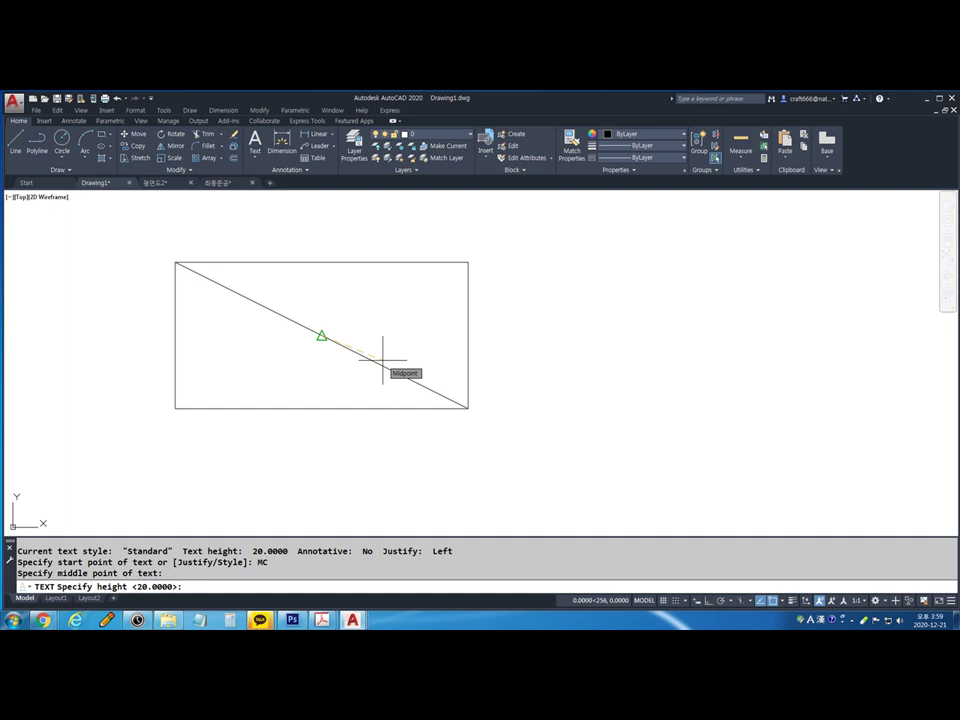
pyautogui.write('20')
pyautogui.press('Return')
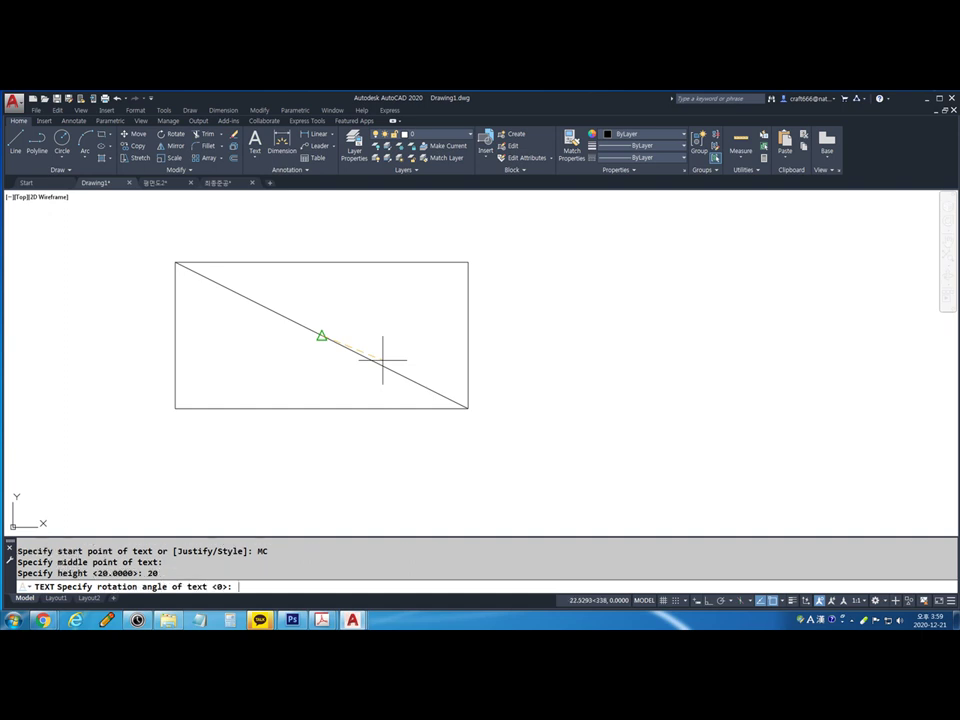
pyautogui.write('0')
pyautogui.press('Return')
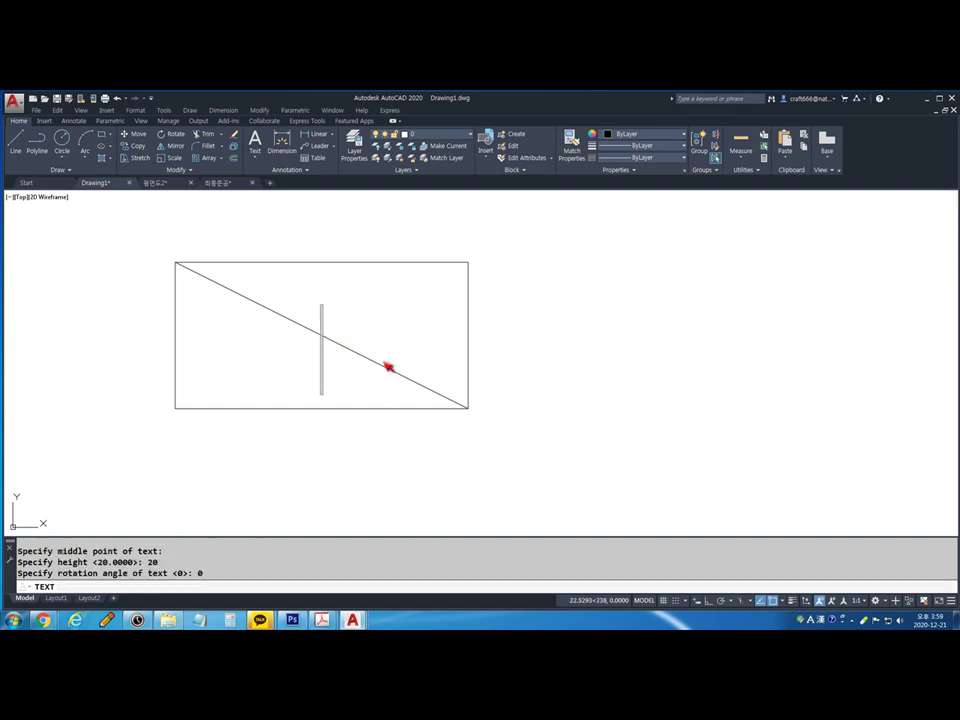
pyautogui.write('ㅇ')
pyautogui.write('방')
pyautogui.press('Return')
pyautogui.press('Return')
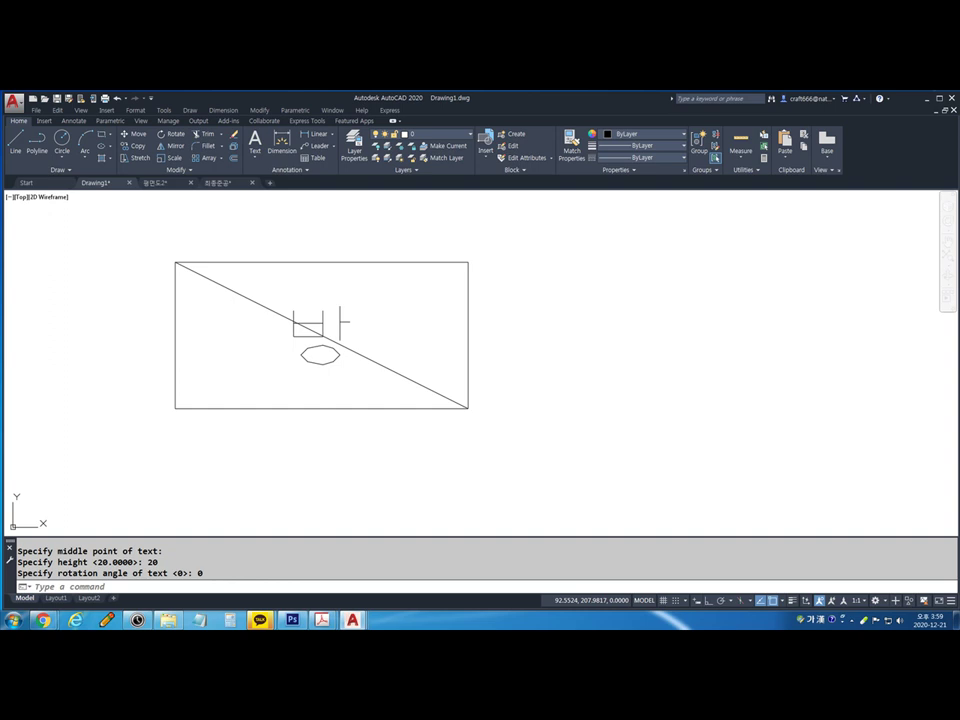
# Erase the diagonal construction line from the rectangle
pyautogui.click(392, 369)
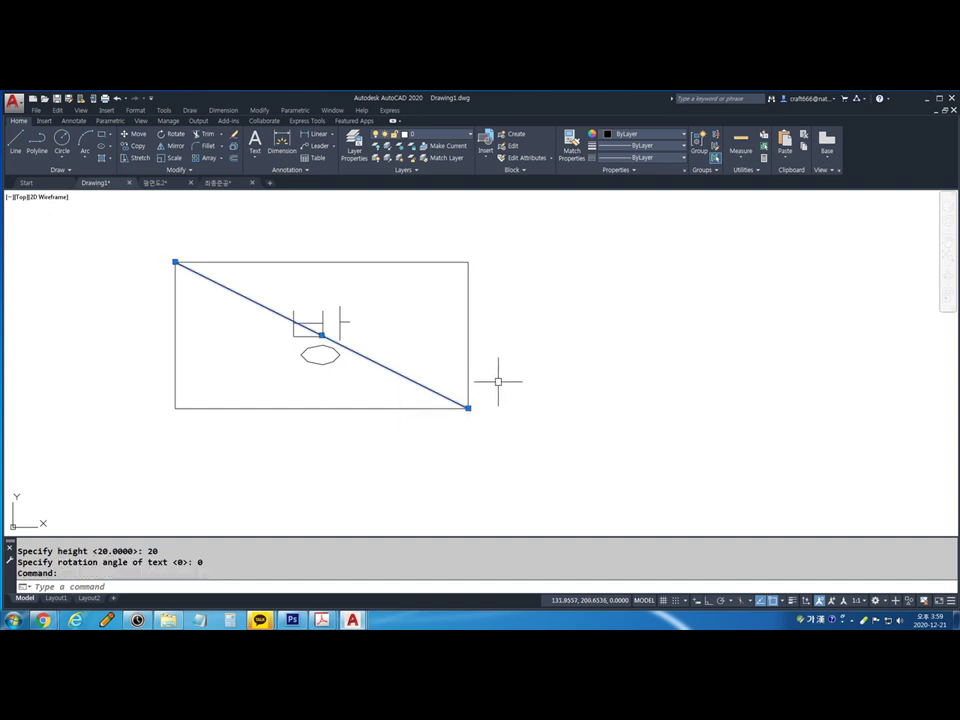
pyautogui.press('Delete')
pyautogui.scroll(-4, 333, 381)
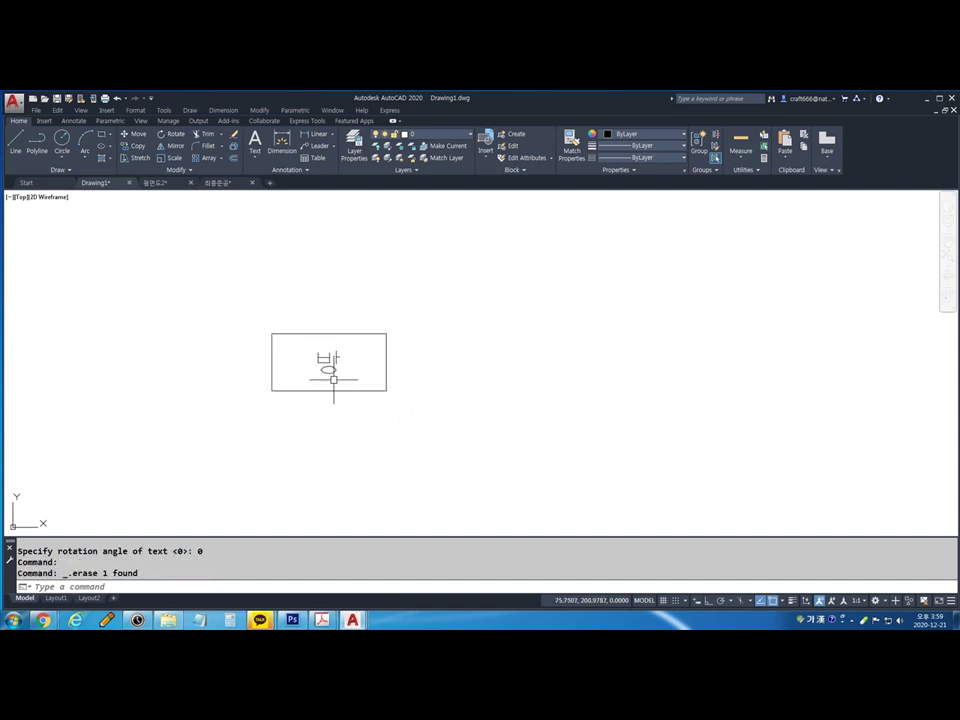
# Select the 방 text, circle its two grips and handwrite MC at the middle one, and clear the annotation and selection
pyautogui.scroll(4, 336, 374)
pyautogui.click(327, 371)
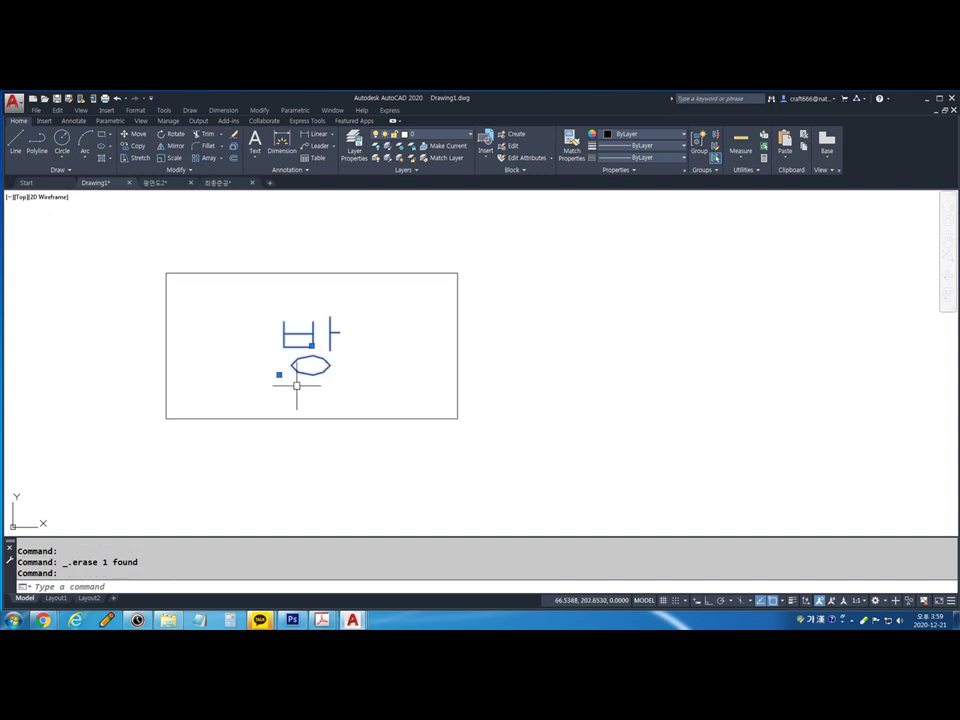
pyautogui.scroll(2, 299, 386)
pyautogui.moveTo(267, 381)
pyautogui.mouseDown()
pyautogui.moveTo(266, 369)
pyautogui.moveTo(287, 379)
pyautogui.moveTo(278, 389)
pyautogui.mouseUp()
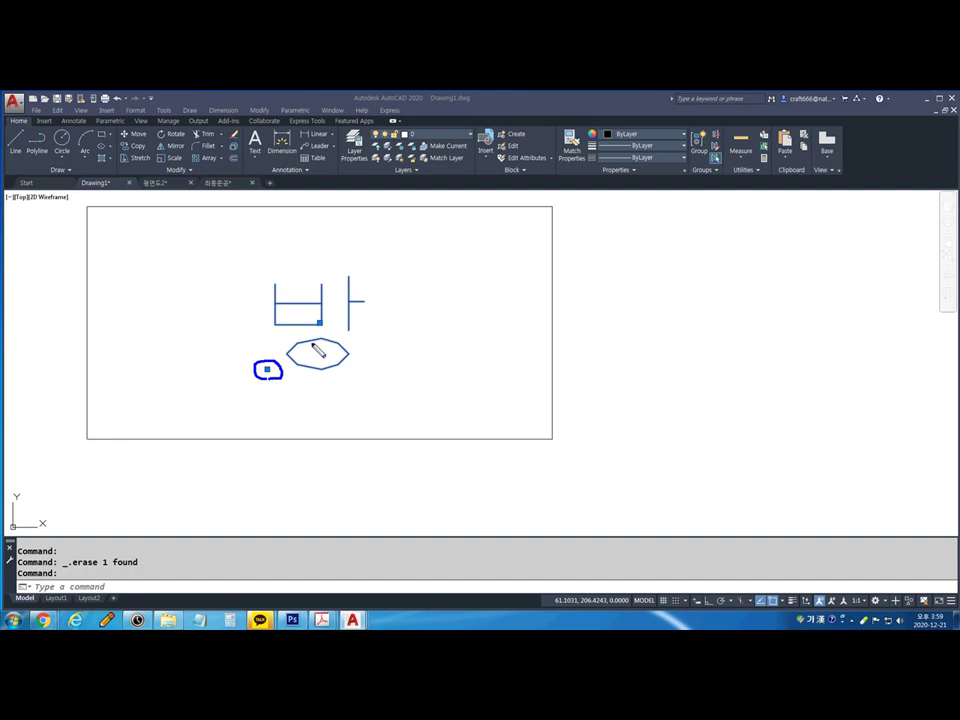
pyautogui.moveTo(316, 323)
pyautogui.mouseDown()
pyautogui.moveTo(325, 328)
pyautogui.moveTo(301, 297)
pyautogui.moveTo(321, 314)
pyautogui.moveTo(341, 313)
pyautogui.mouseUp()
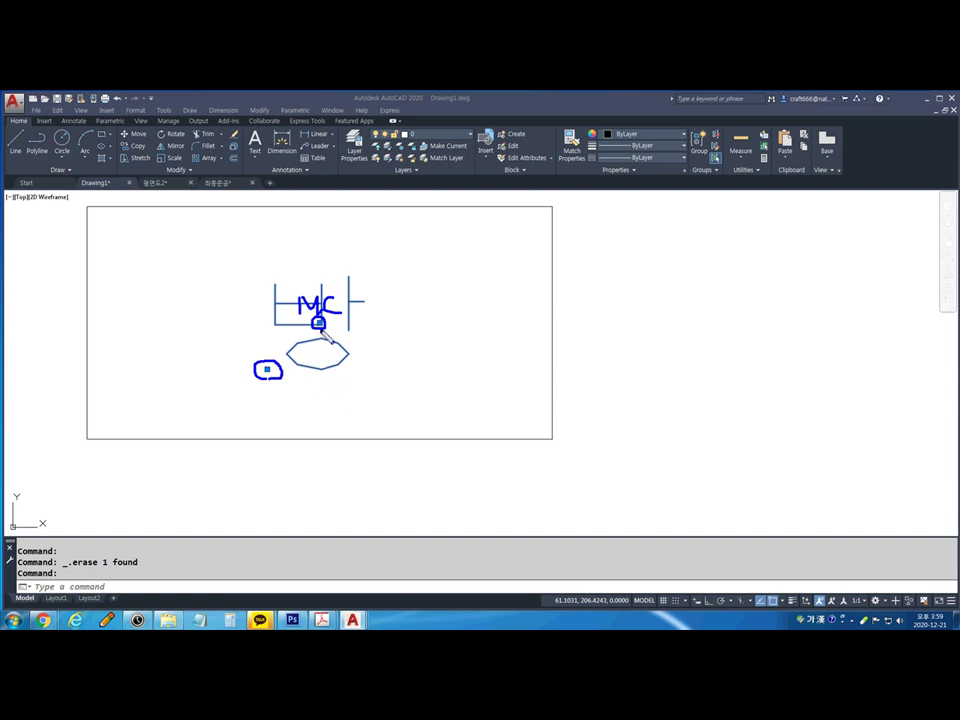
pyautogui.moveTo(266, 370); pyautogui.dragTo(272, 368)
pyautogui.press('Escape')
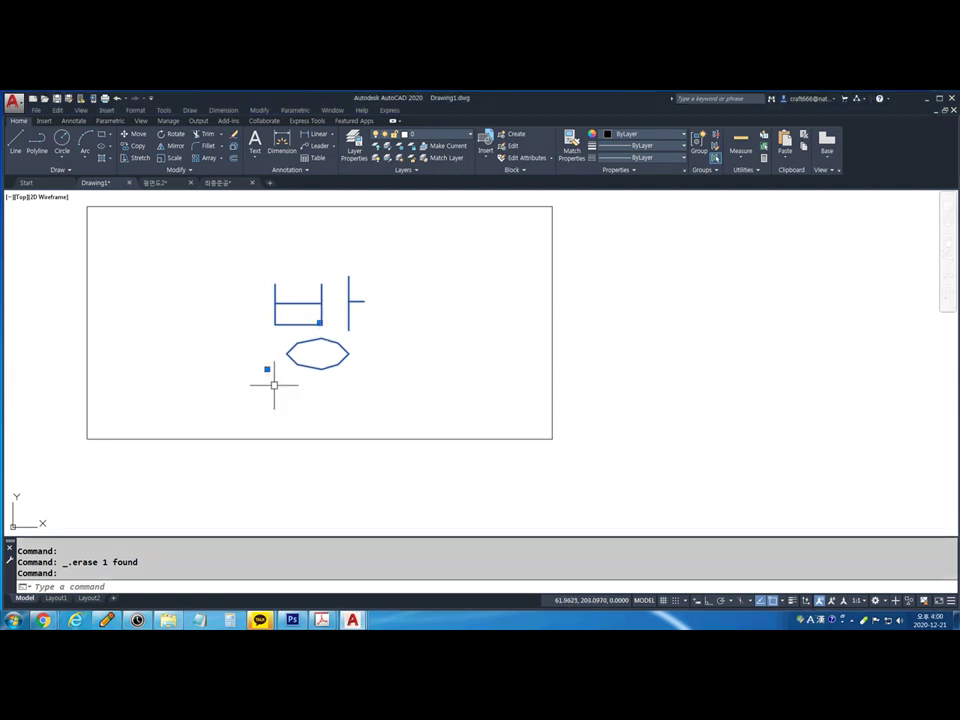
pyautogui.press('Escape')
pyautogui.scroll(-5, 274, 388)
pyautogui.write('ㅐ')
pyautogui.press('Return')
pyautogui.press('Escape')
pyautogui.press('Escape')
pyautogui.press('Hangul')
# Copy the rectangle together with its 방 text three times in a row to the right
pyautogui.write('CO')
pyautogui.press('Return')
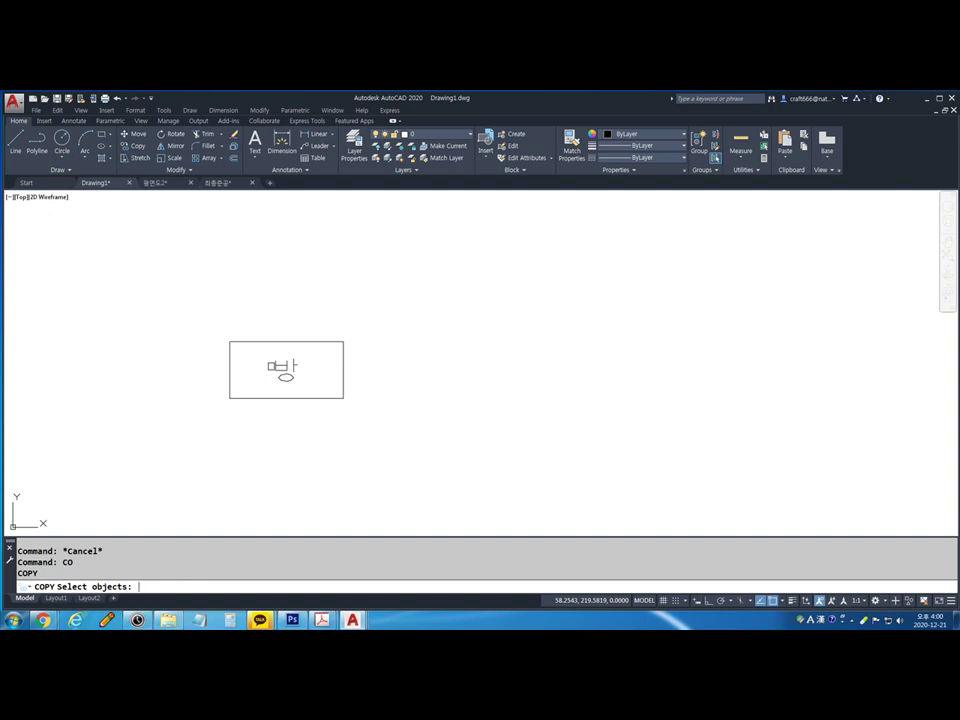
pyautogui.click(373, 444)
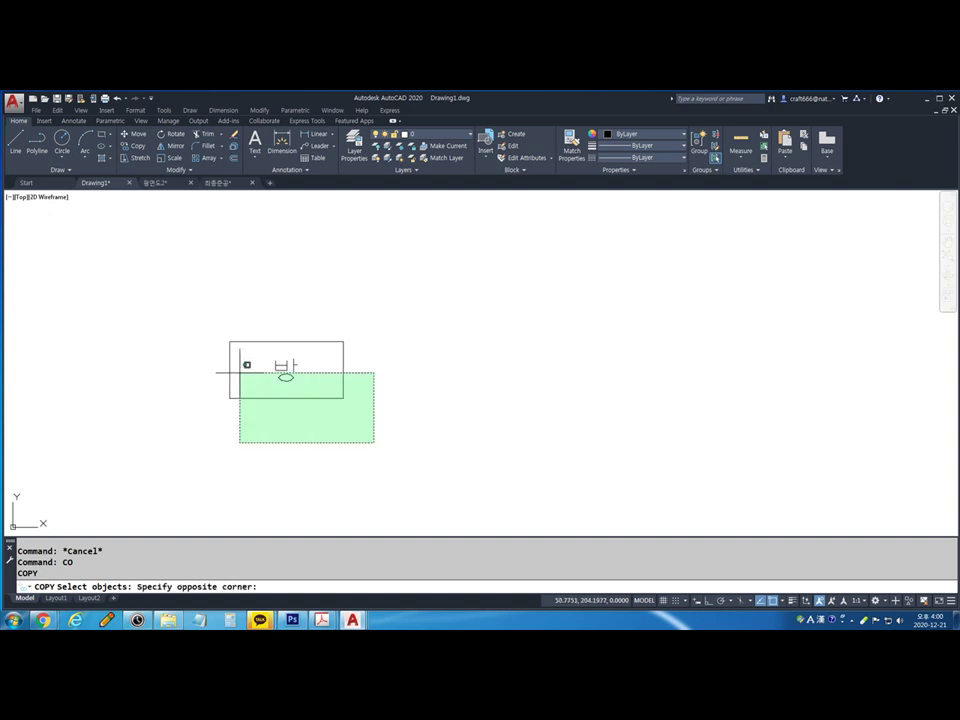
pyautogui.click(212, 325)
pyautogui.scroll(-3, 212, 328)
pyautogui.scroll(2, 221, 368)
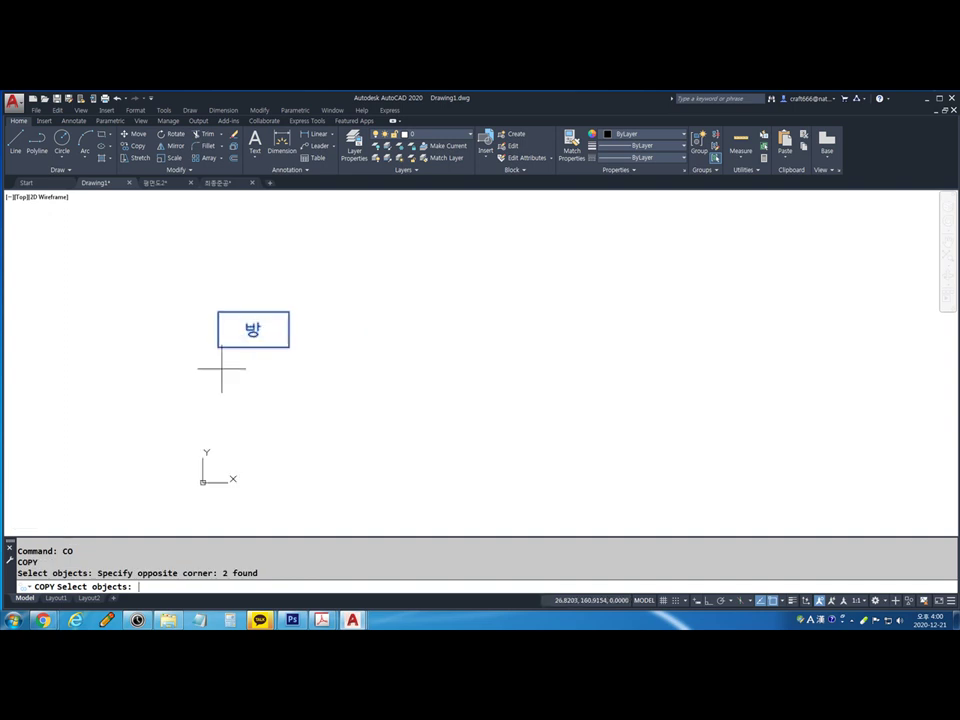
pyautogui.press('Return')
pyautogui.click(221, 367)
pyautogui.click(329, 366)
pyautogui.click(428, 365)
pyautogui.click(521, 363)
pyautogui.press('Return')
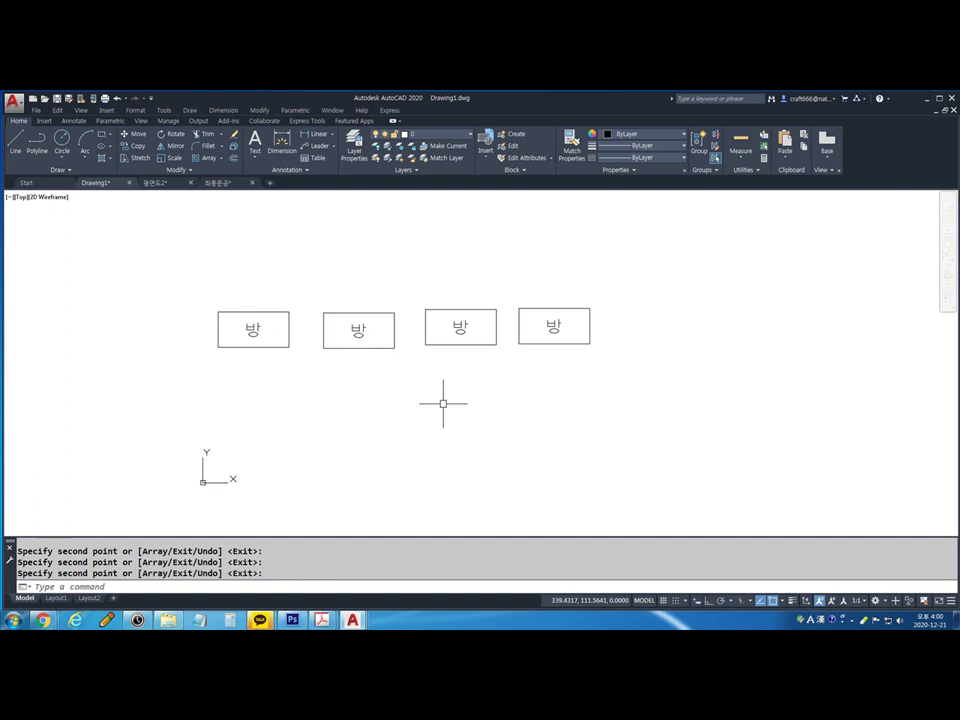
# Change the text in the second rectangle to 거실
pyautogui.scroll(2, 396, 339)
pyautogui.doubleClick(352, 331)
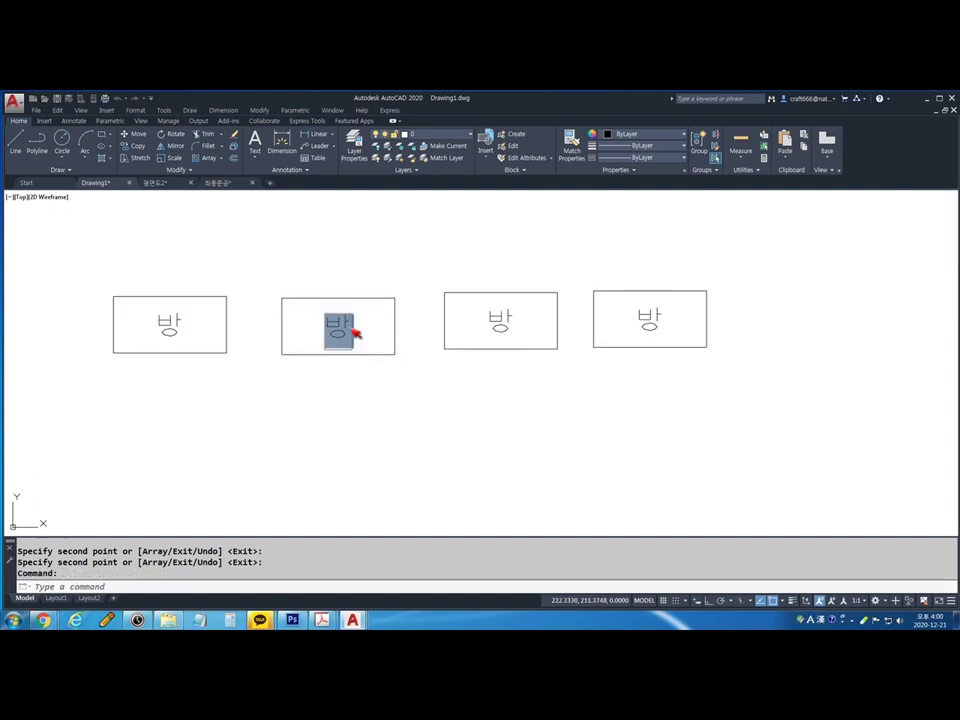
pyautogui.write('거실')
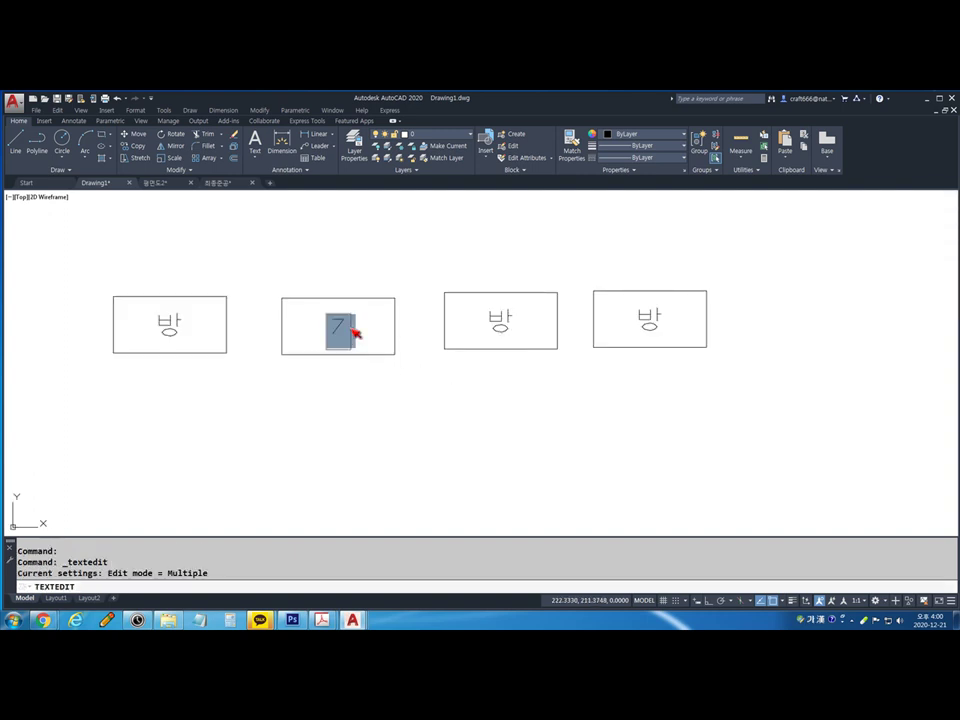
pyautogui.click(497, 324)
# Change the text in the third rectangle to 테라스 and in the fourth rectangle to 다용도실
pyautogui.click(500, 322)
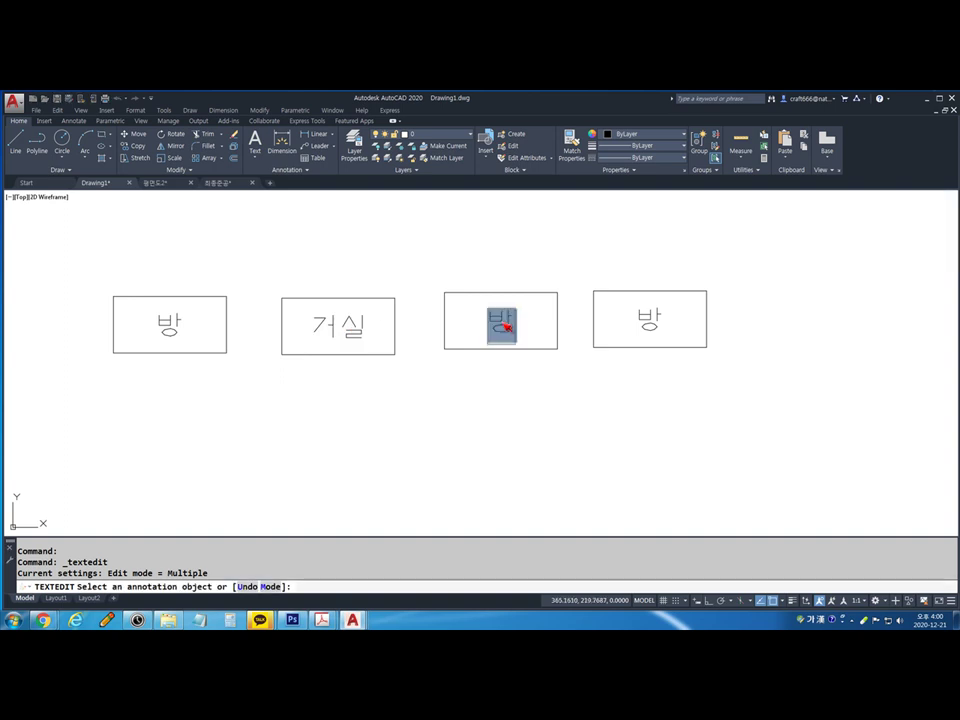
pyautogui.write('테라스')
pyautogui.press('Return')
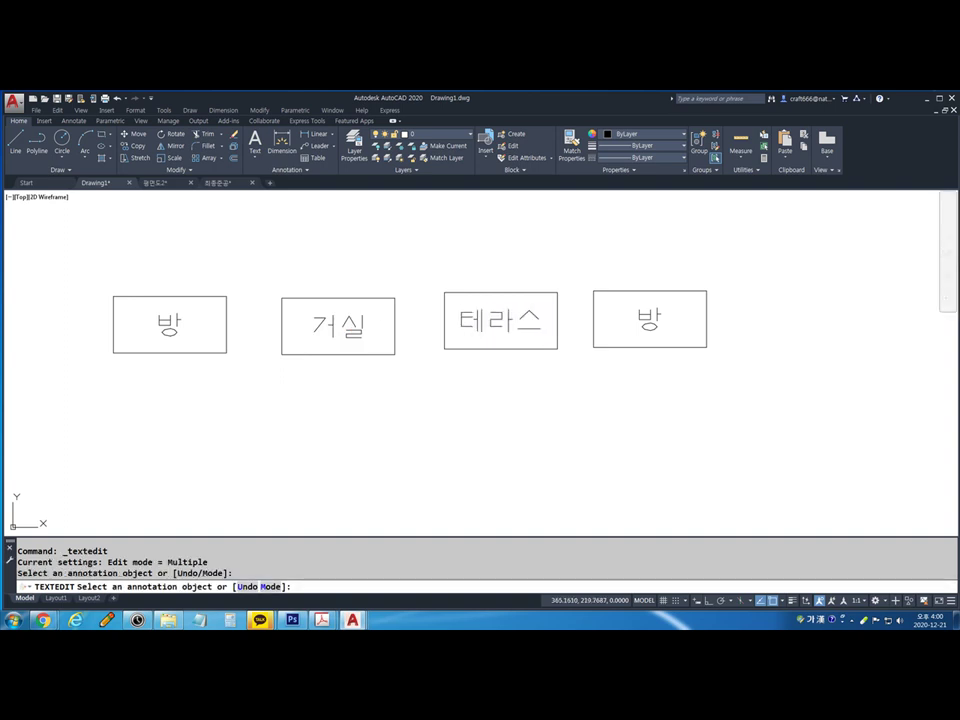
pyautogui.click(652, 318)
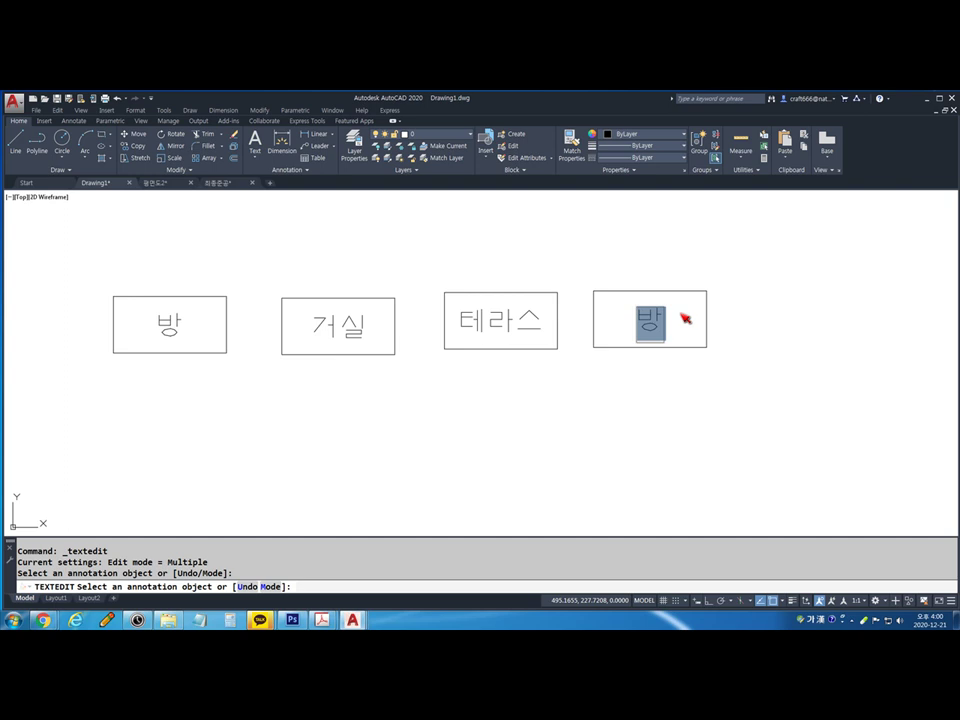
pyautogui.write('다용도실')
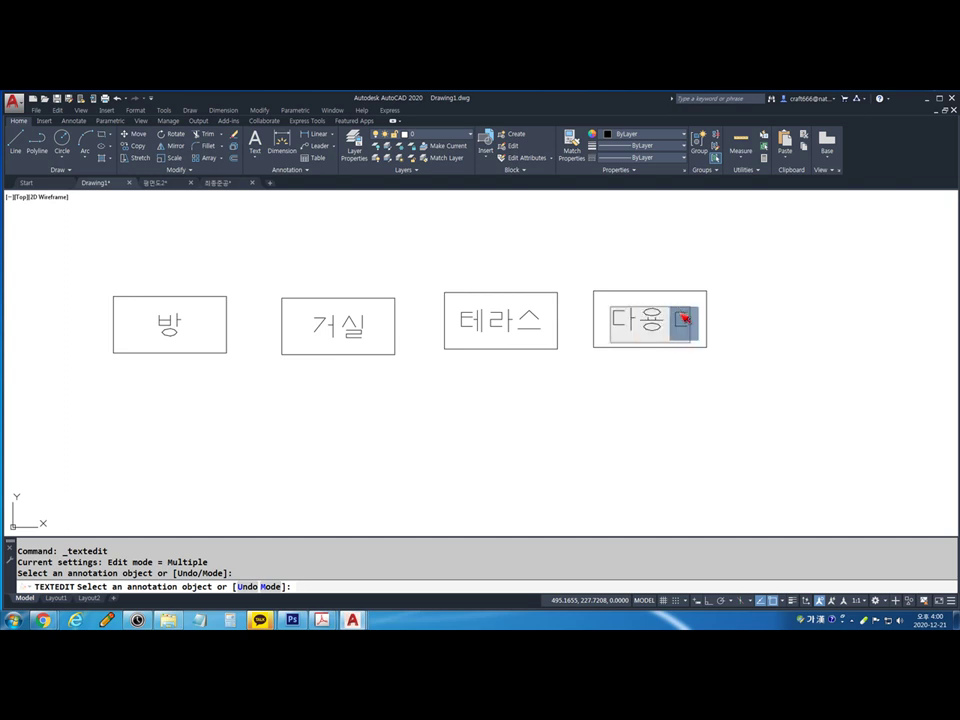
pyautogui.press('Return')
pyautogui.press('Return')
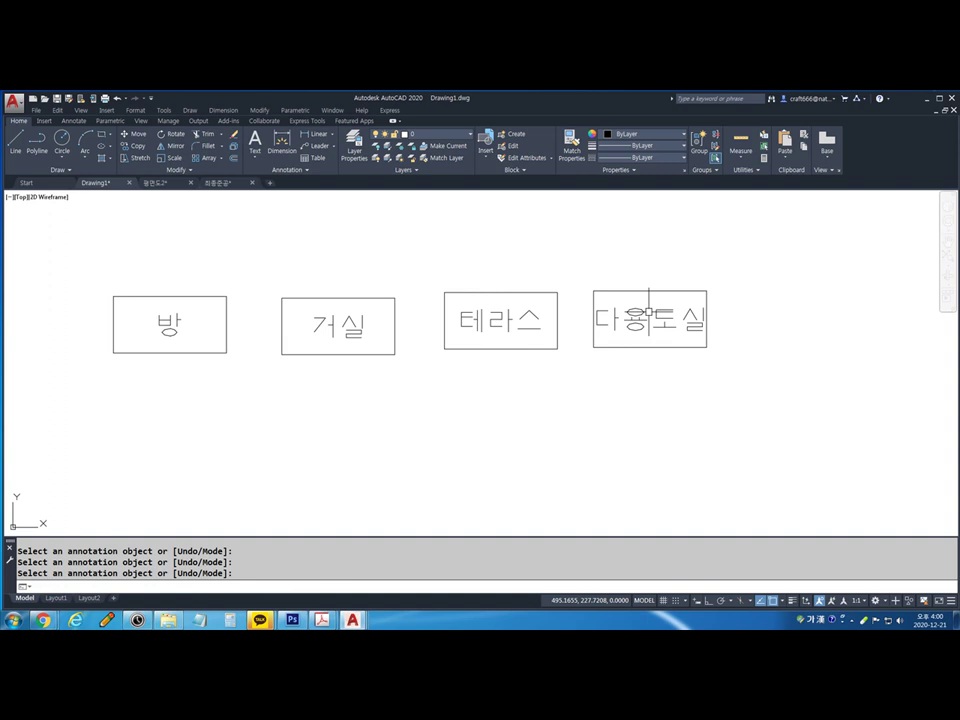
# Look at the room label in the 평면도2 drawing and return to Drawing1
pyautogui.moveTo(649, 312); pyautogui.dragTo(663, 314, button='middle')
pyautogui.click(837, 376)
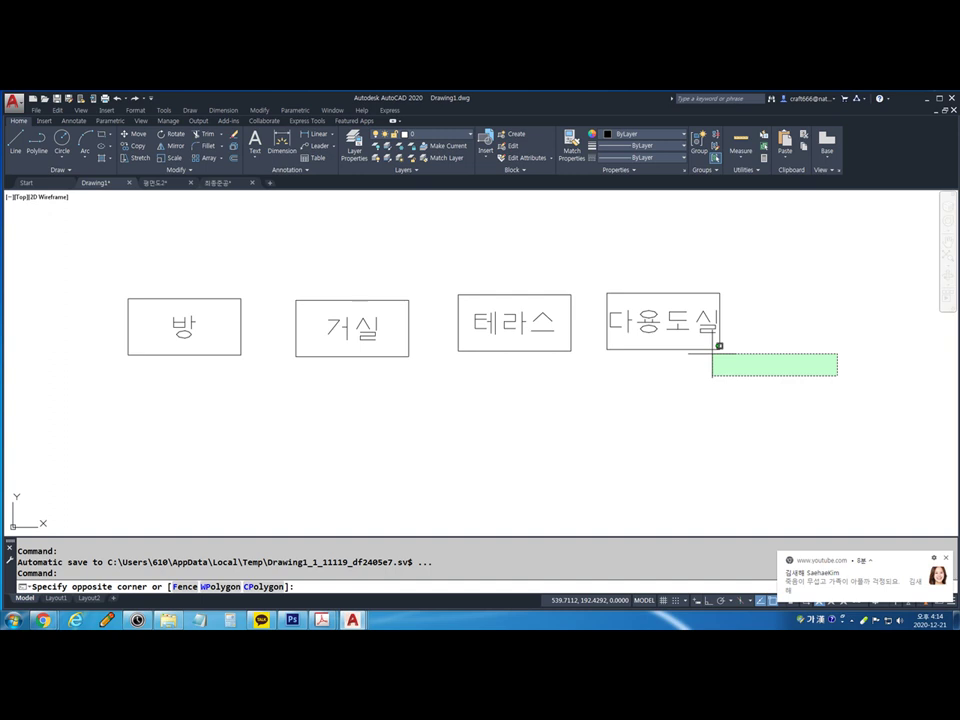
pyautogui.click(713, 430)
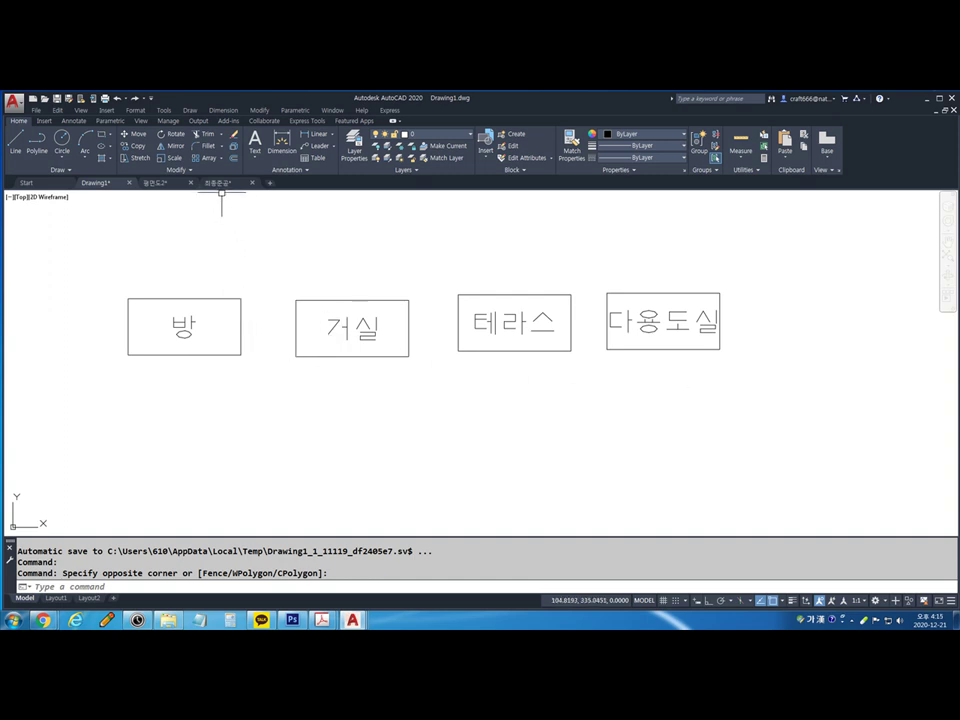
pyautogui.click(158, 184)
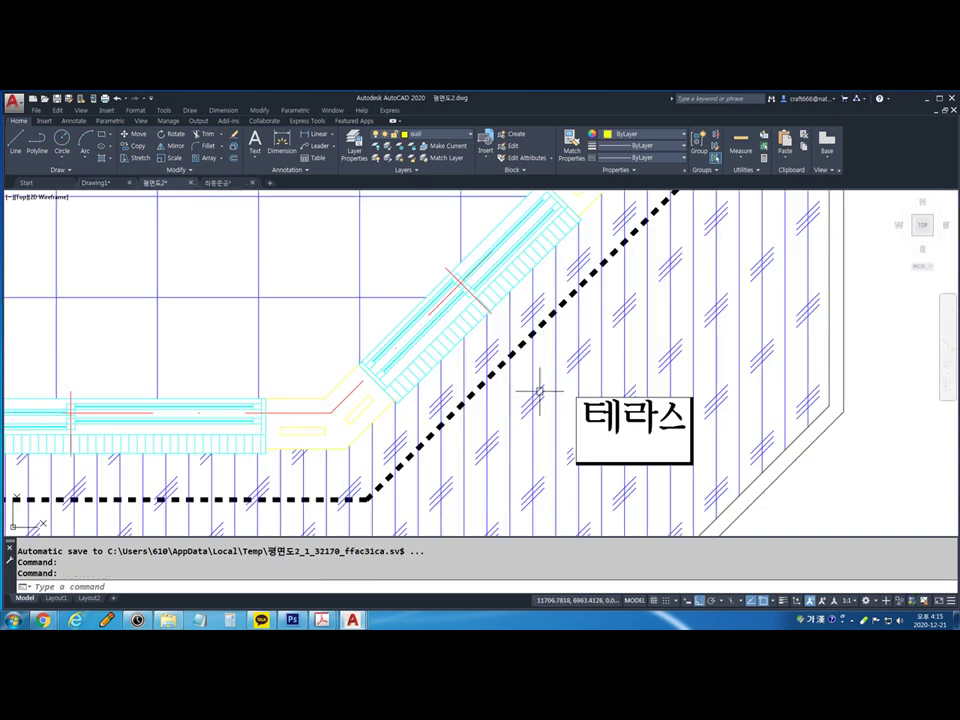
pyautogui.click(96, 183)
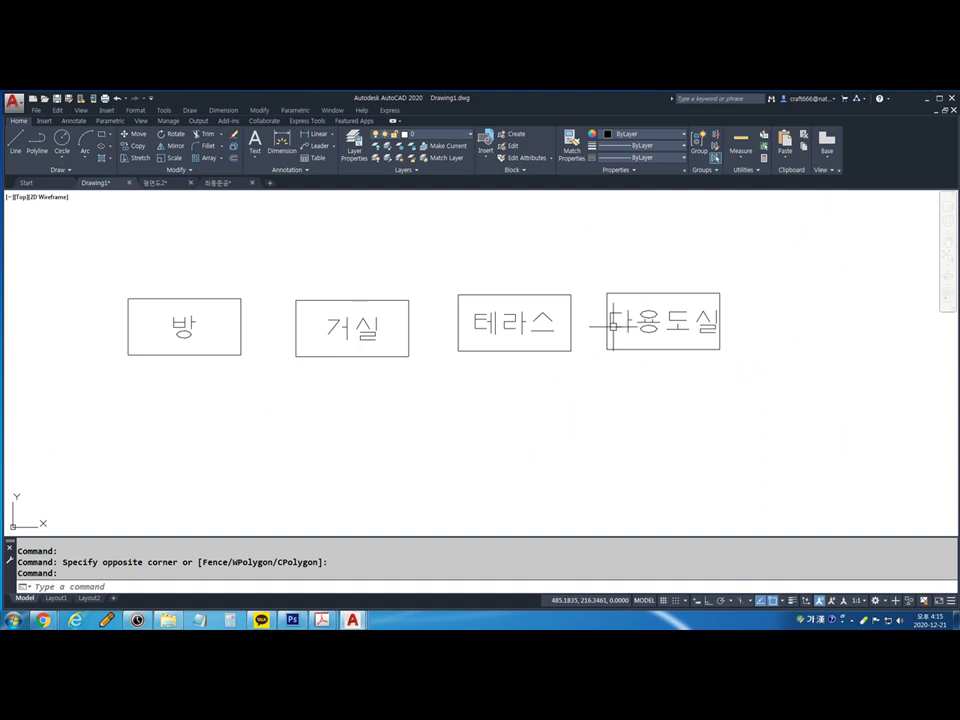
# Copy the 테라스 text from the third rectangle to the empty area below the row of rectangles
pyautogui.write('co')
pyautogui.press('Return')
pyautogui.click(512, 318)
pyautogui.press('Return')
pyautogui.click(512, 320)
pyautogui.click(471, 470)
pyautogui.press('Return')
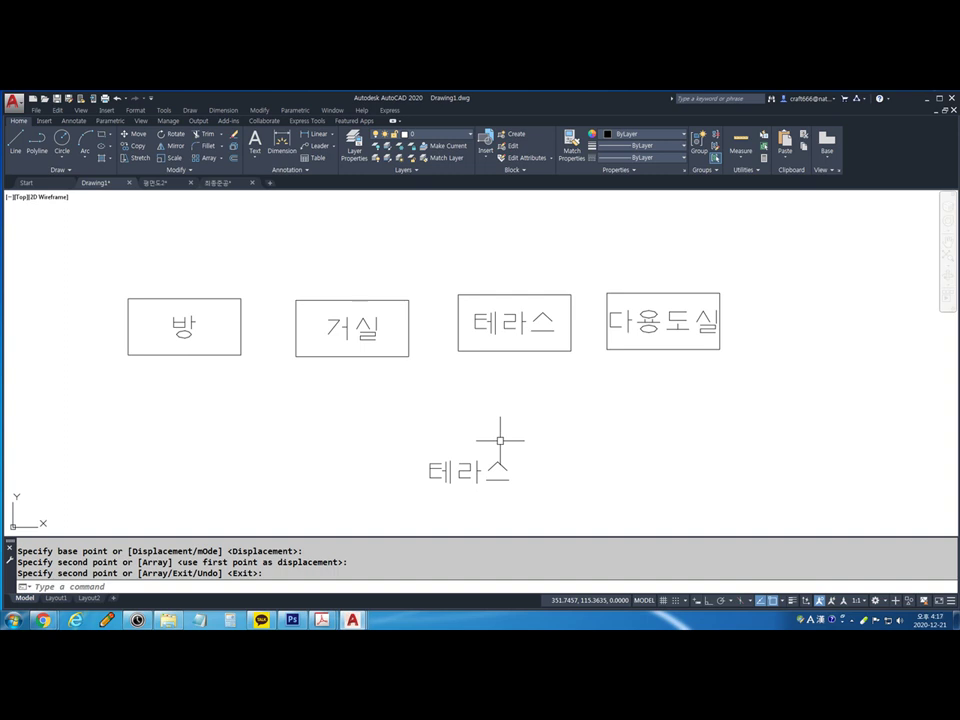
# Change the copied 테라스 text below the rectangles to 평 면 도
pyautogui.press('Return')
pyautogui.click(432, 478)
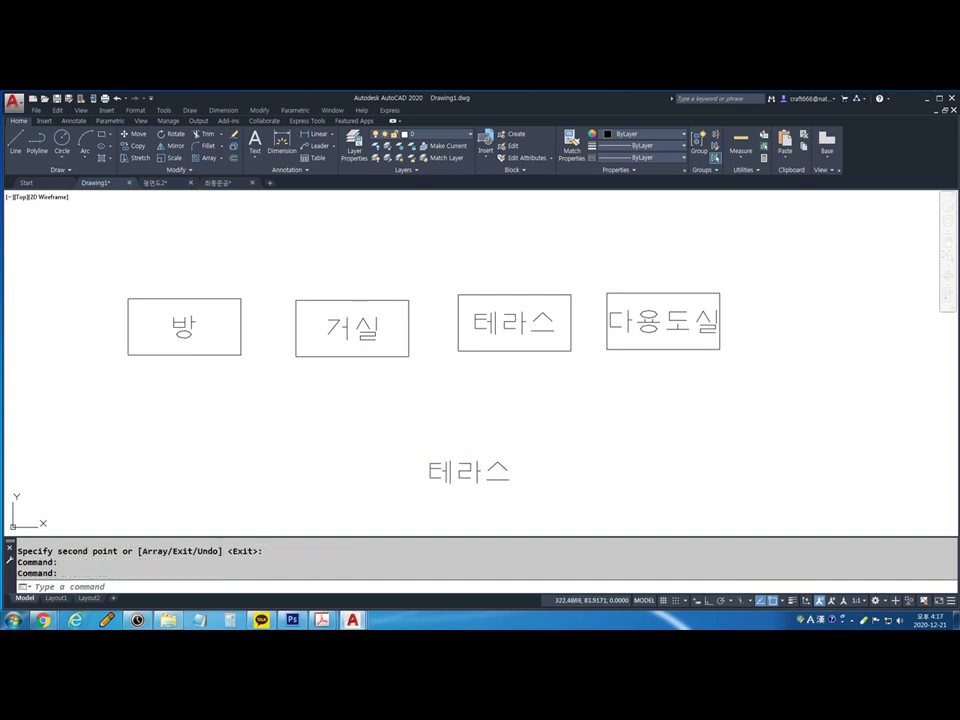
pyautogui.doubleClick(467, 472)
pyautogui.press('BackSpace')
pyautogui.write('평 면 도')
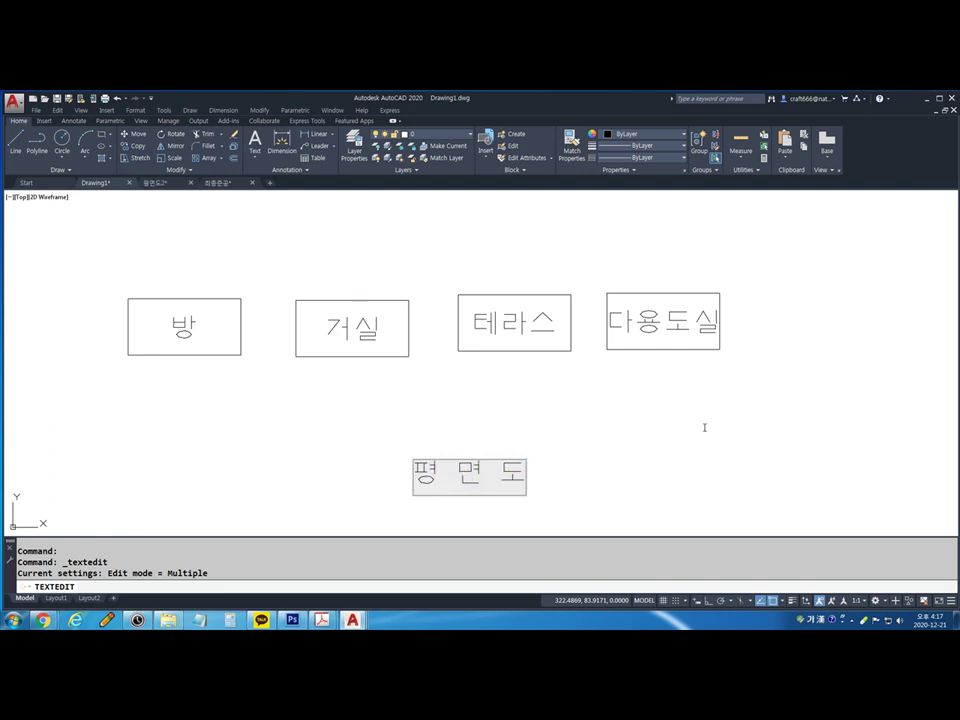
pyautogui.click(636, 424)
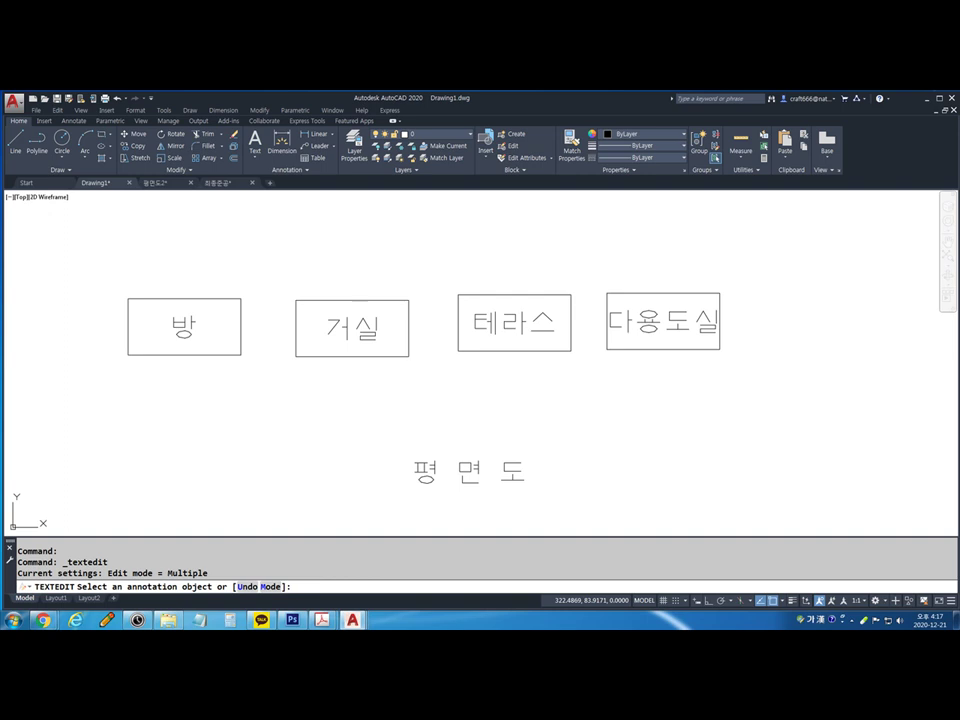
pyautogui.press('Return')
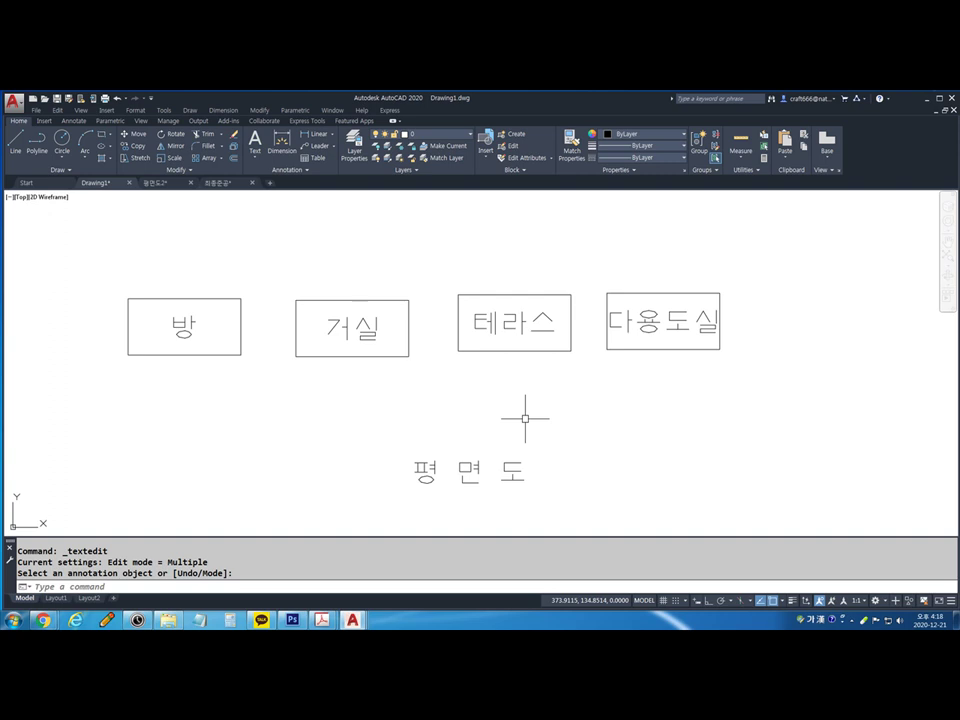
# Open the text style settings and create a new text style named style1
pyautogui.write('ㅅ')
pyautogui.press('Return')
pyautogui.write('st')
pyautogui.press('Return')
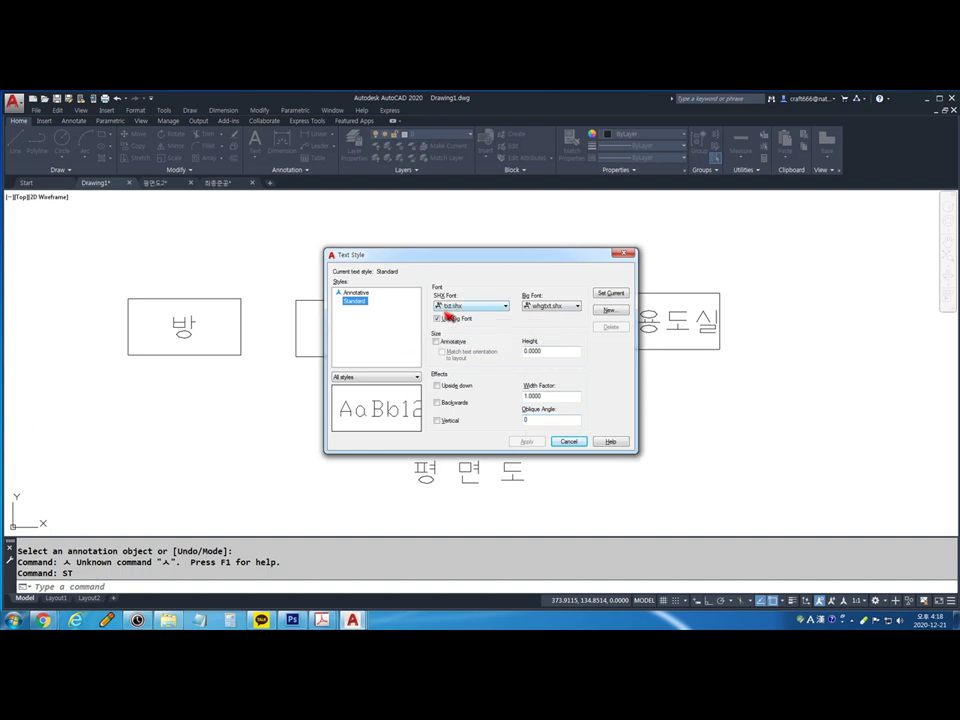
pyautogui.moveTo(347, 253); pyautogui.dragTo(294, 347)
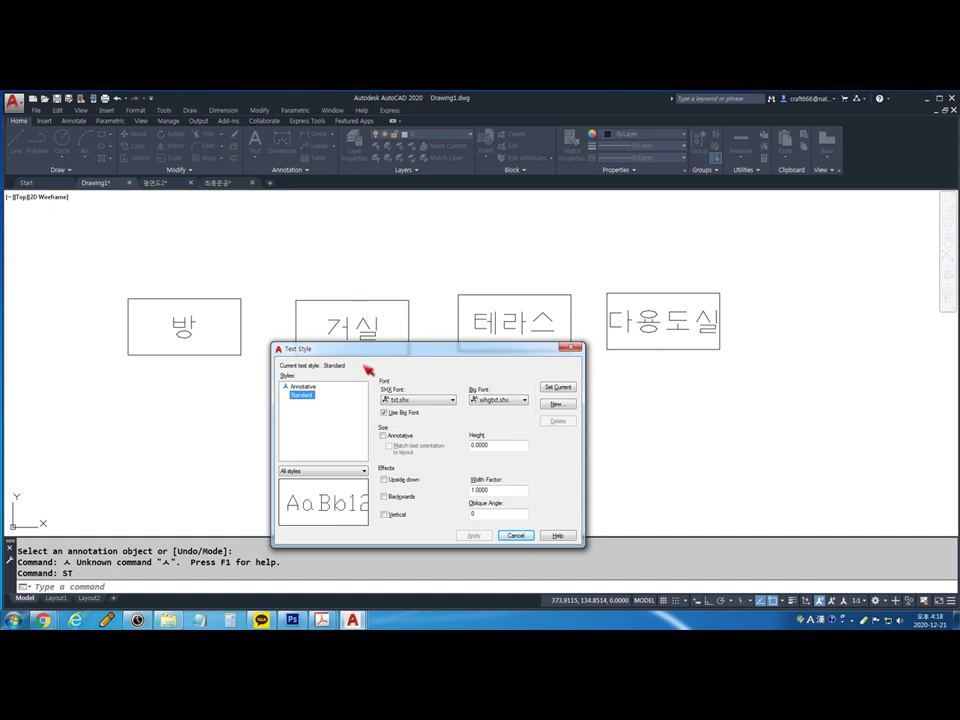
pyautogui.moveTo(520, 348)
pyautogui.mouseDown()
pyautogui.moveTo(264, 321)
pyautogui.moveTo(381, 298)
pyautogui.moveTo(433, 250)
pyautogui.mouseUp()
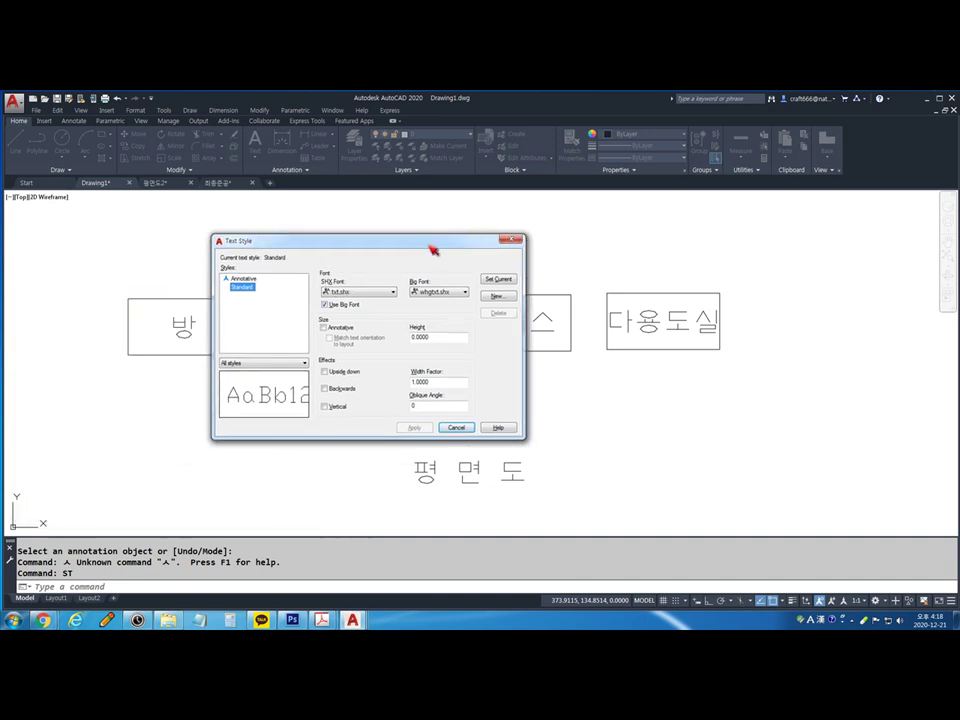
pyautogui.click(497, 297)
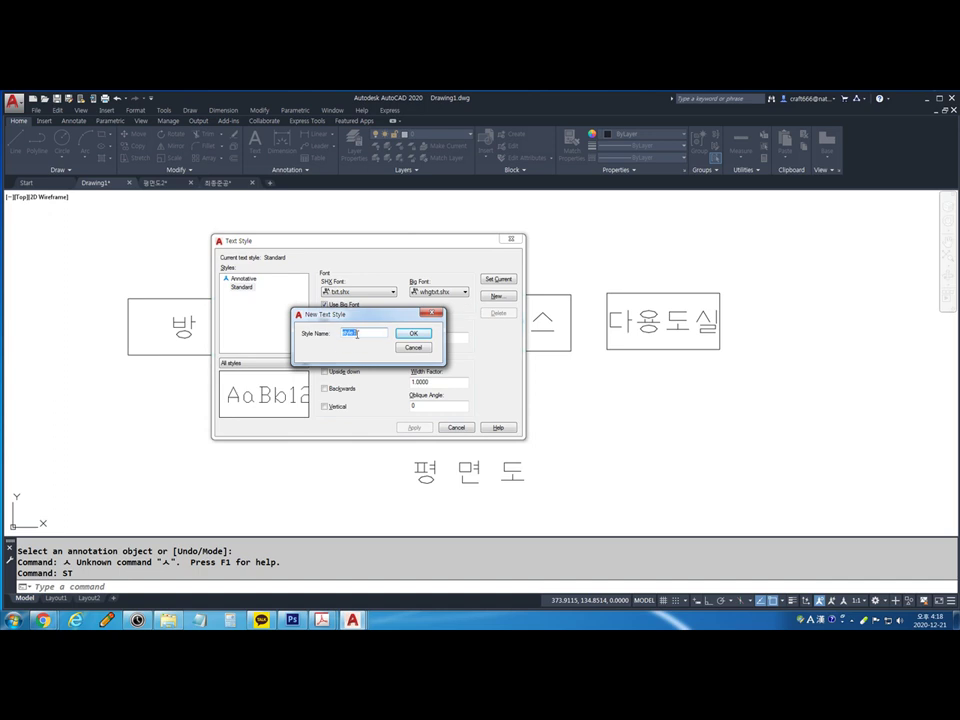
pyautogui.click(414, 334)
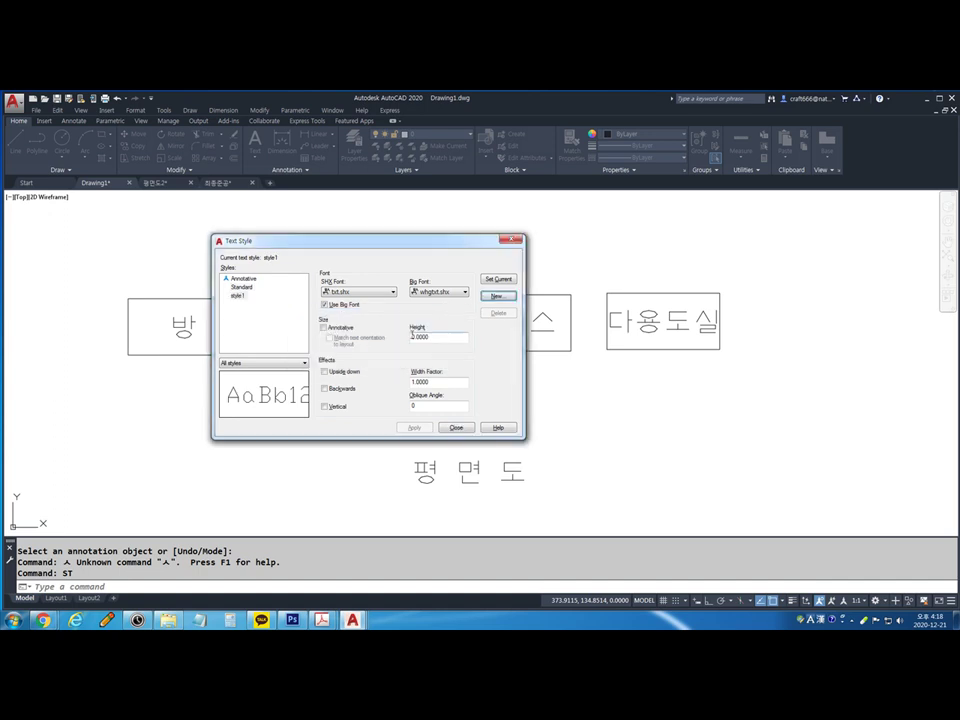
pyautogui.click(350, 292)
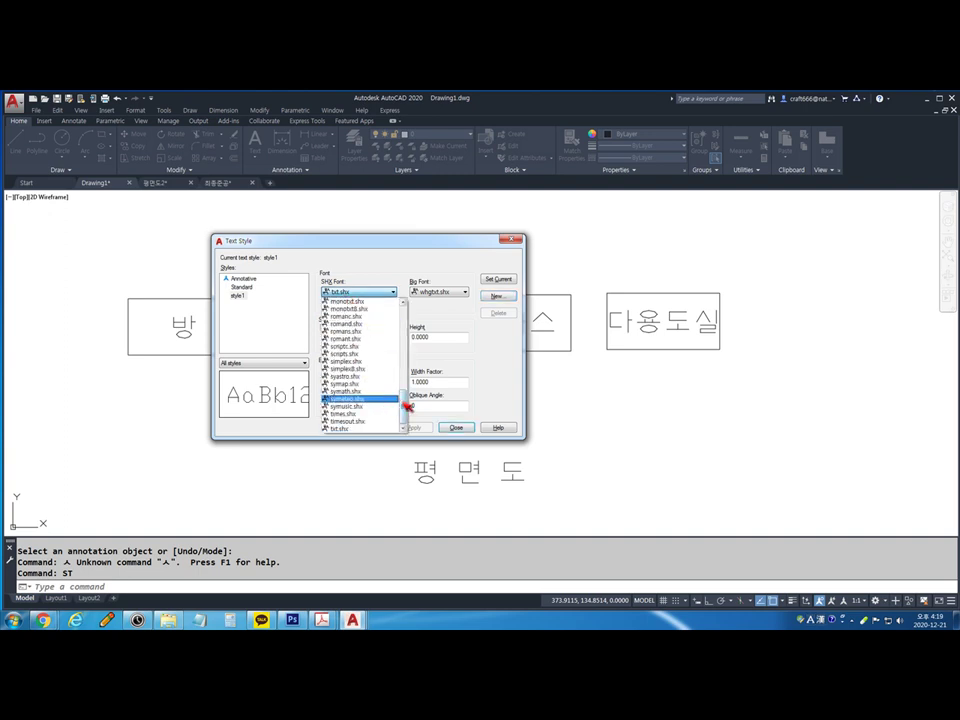
pyautogui.click(415, 260)
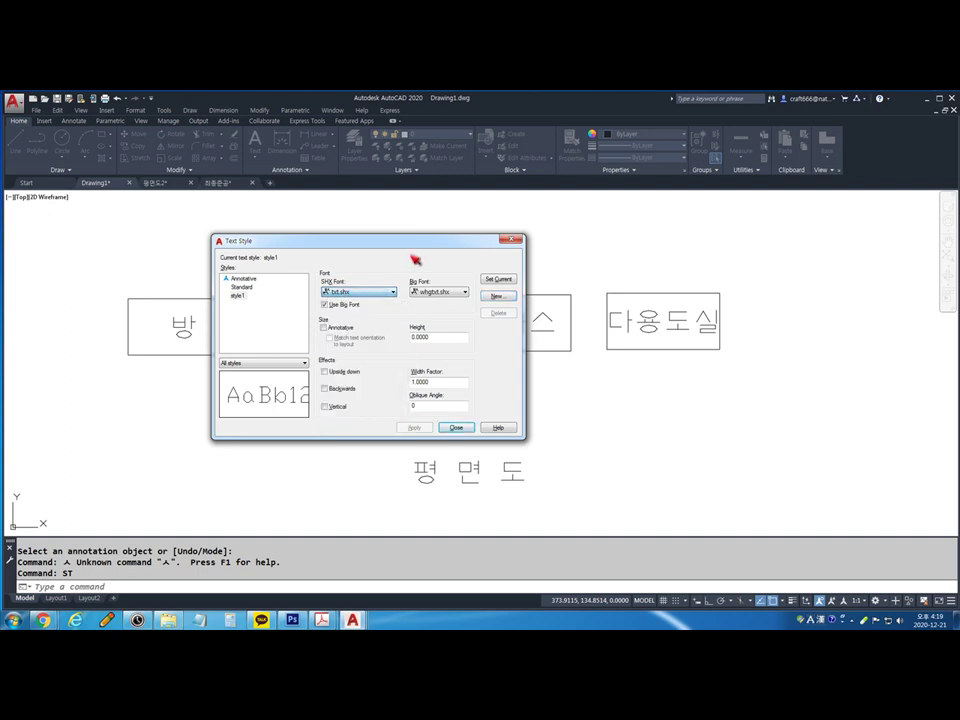
pyautogui.click(340, 304)
pyautogui.click(364, 294)
pyautogui.moveTo(430, 330); pyautogui.dragTo(426, 320)
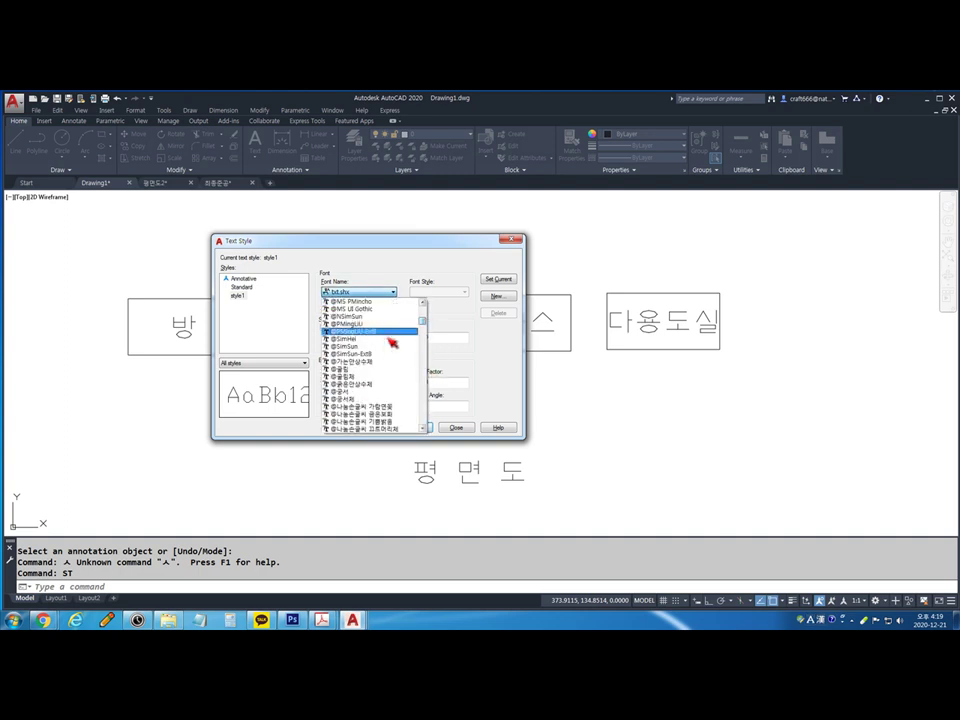
pyautogui.click(373, 386)
pyautogui.press('Down')
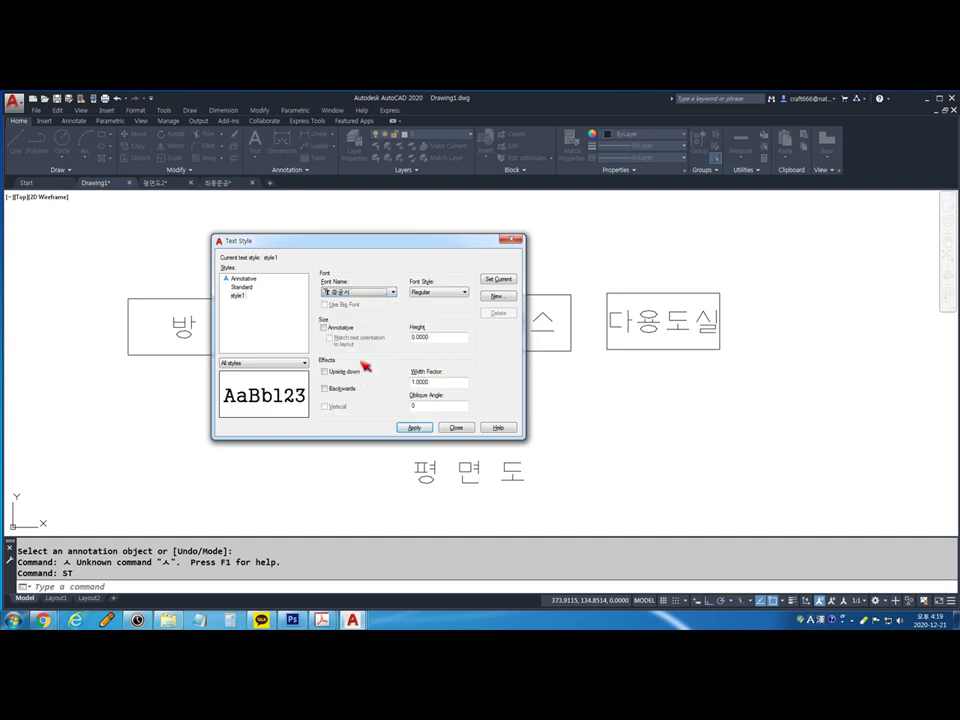
pyautogui.click(414, 427)
pyautogui.click(447, 428)
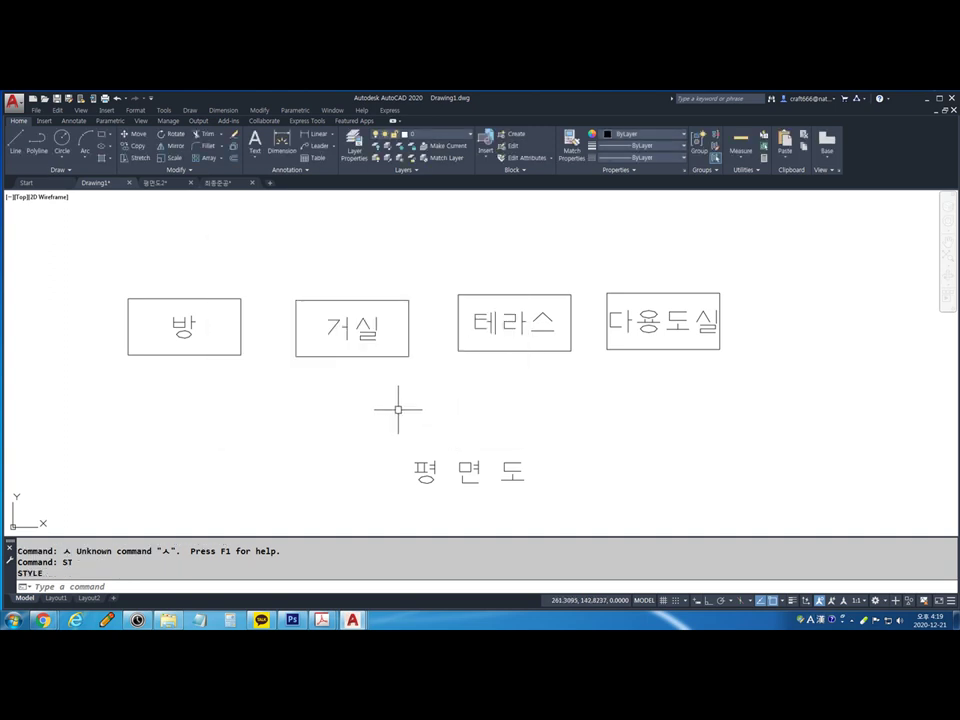
# Regenerate the drawing and assign the style1 text style to the 평 면 도 text
pyautogui.write('RE')
pyautogui.press('Return')
pyautogui.click(508, 476)
pyautogui.click(403, 407)
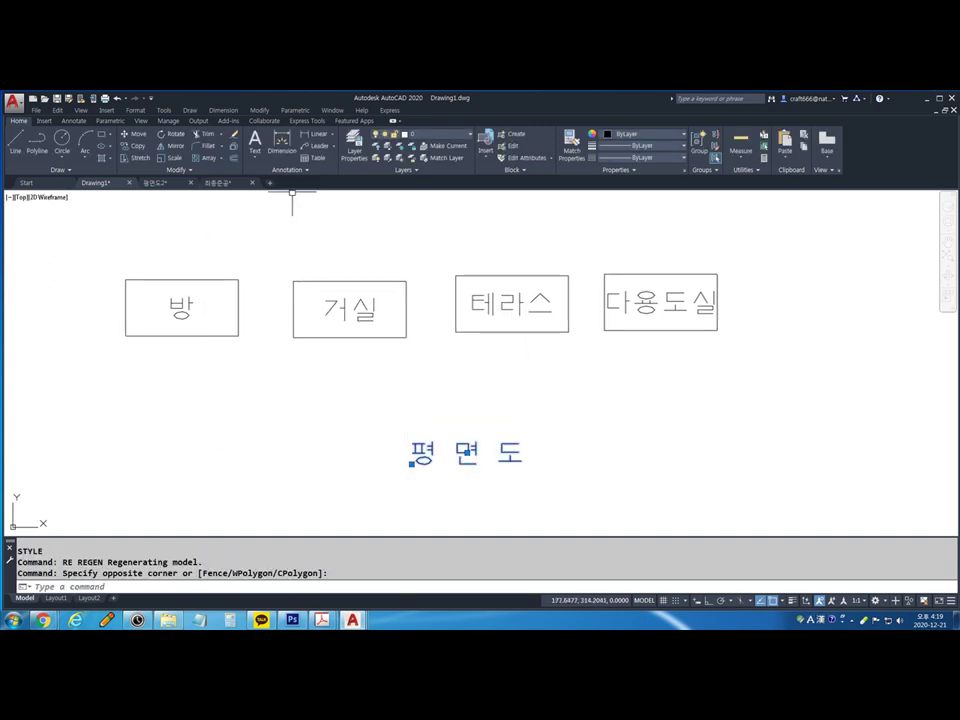
pyautogui.click(74, 120)
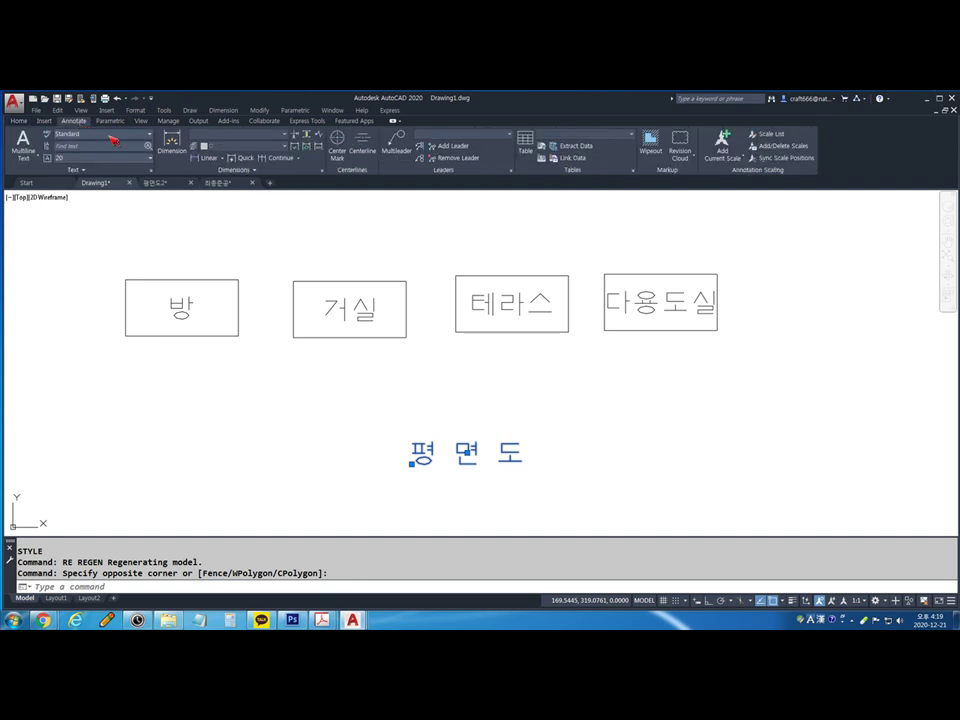
pyautogui.click(112, 136)
pyautogui.click(160, 152)
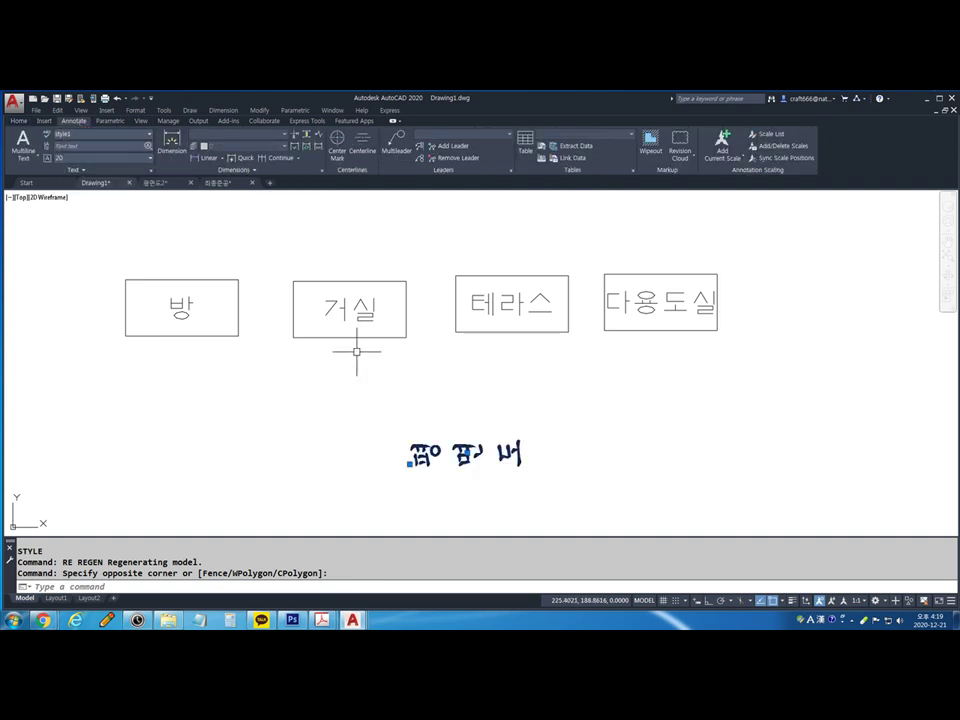
pyautogui.press('Escape')
pyautogui.scroll(2, 493, 481)
pyautogui.scroll(4, 493, 481)
pyautogui.moveTo(401, 450); pyautogui.dragTo(469, 422, button='middle')
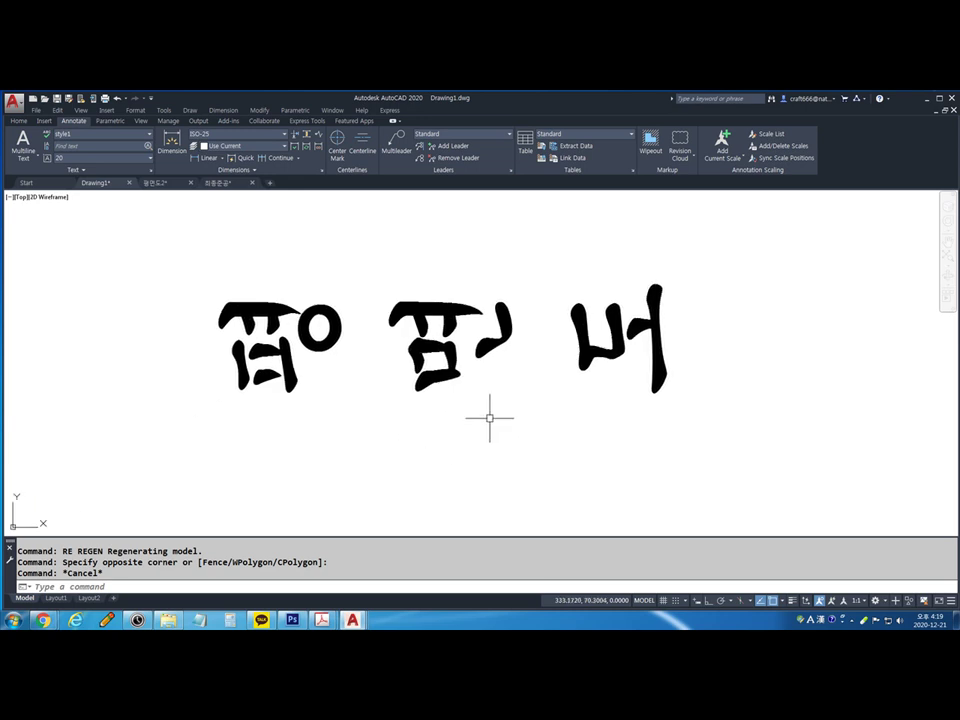
# Reopen the text style settings, change the font of style1 to 바탕체, and apply it
pyautogui.write('ST')
pyautogui.press('Return')
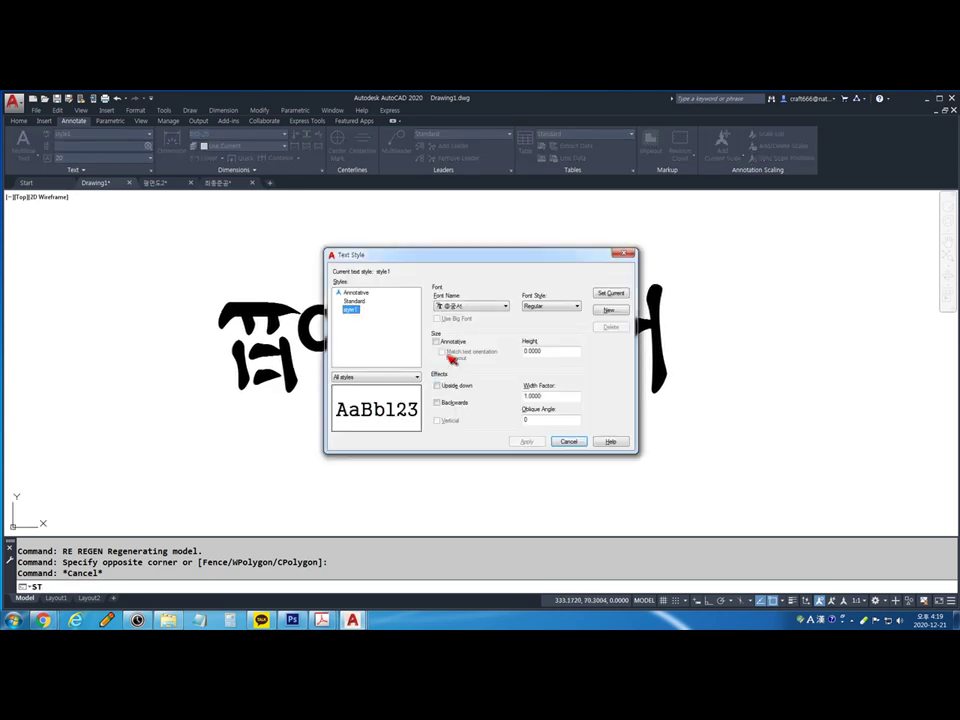
pyautogui.click(474, 306)
pyautogui.scroll(-5, 488, 400)
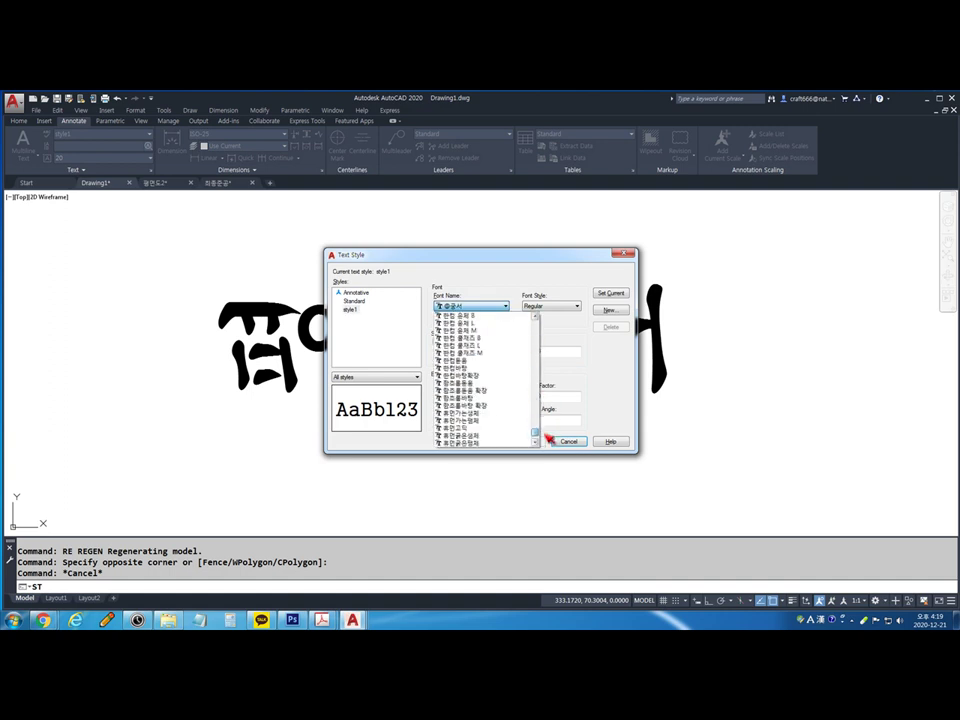
pyautogui.scroll(10, 490, 409)
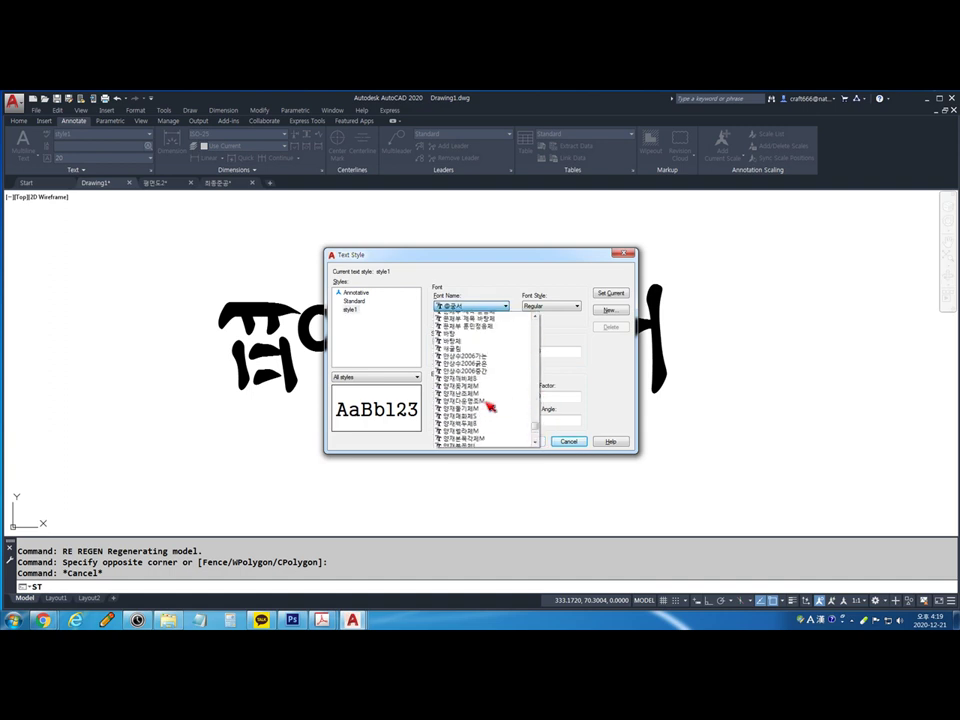
pyautogui.scroll(-5, 490, 405)
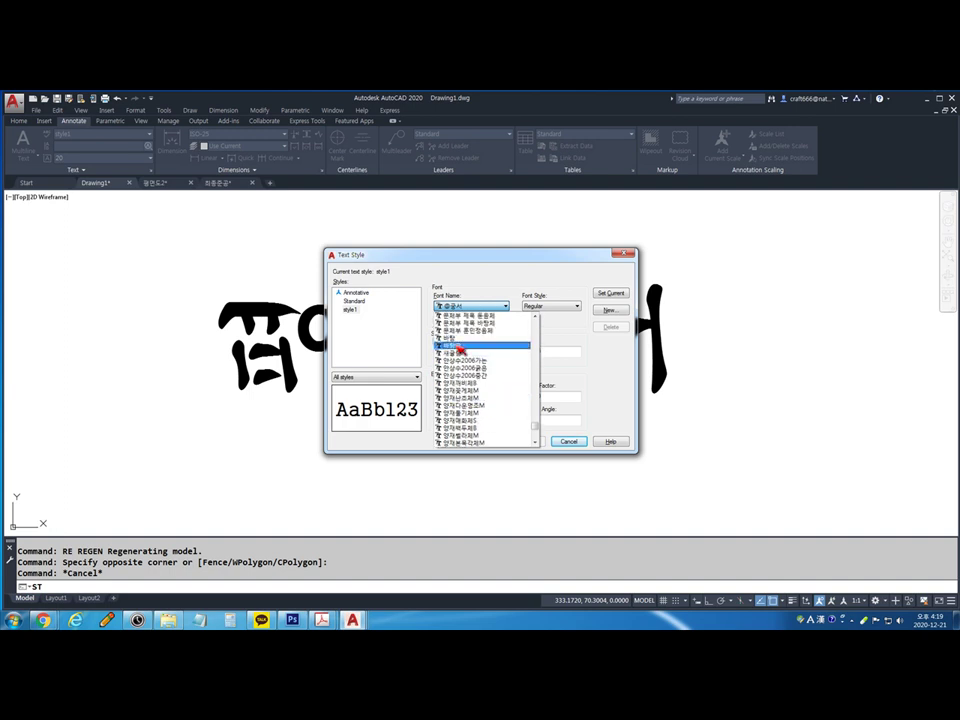
pyautogui.click(450, 345)
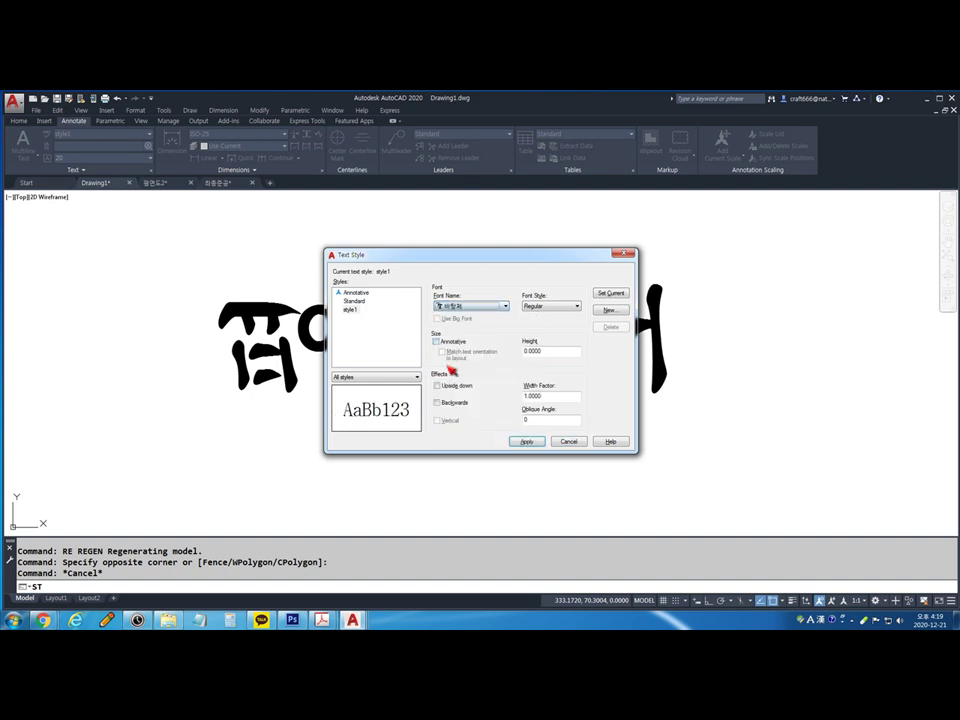
pyautogui.click(506, 306)
pyautogui.moveTo(539, 428)
pyautogui.mouseDown()
pyautogui.moveTo(540, 360)
pyautogui.moveTo(544, 439)
pyautogui.mouseUp()
pyautogui.scroll(10, 499, 410)
pyautogui.scroll(10, 499, 410)
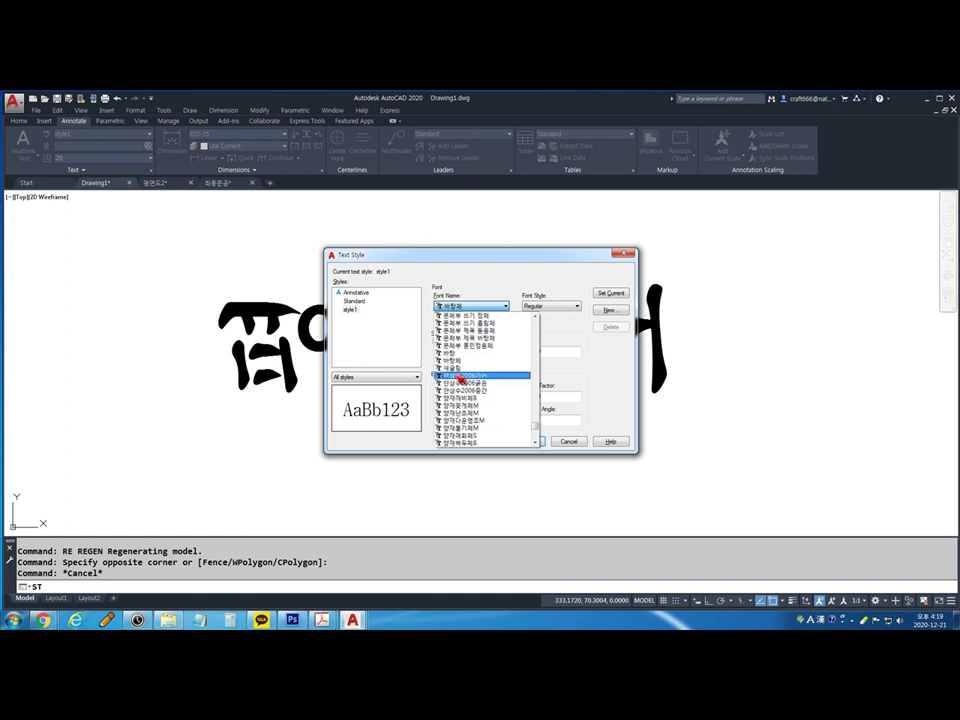
pyautogui.click(448, 369)
pyautogui.click(525, 441)
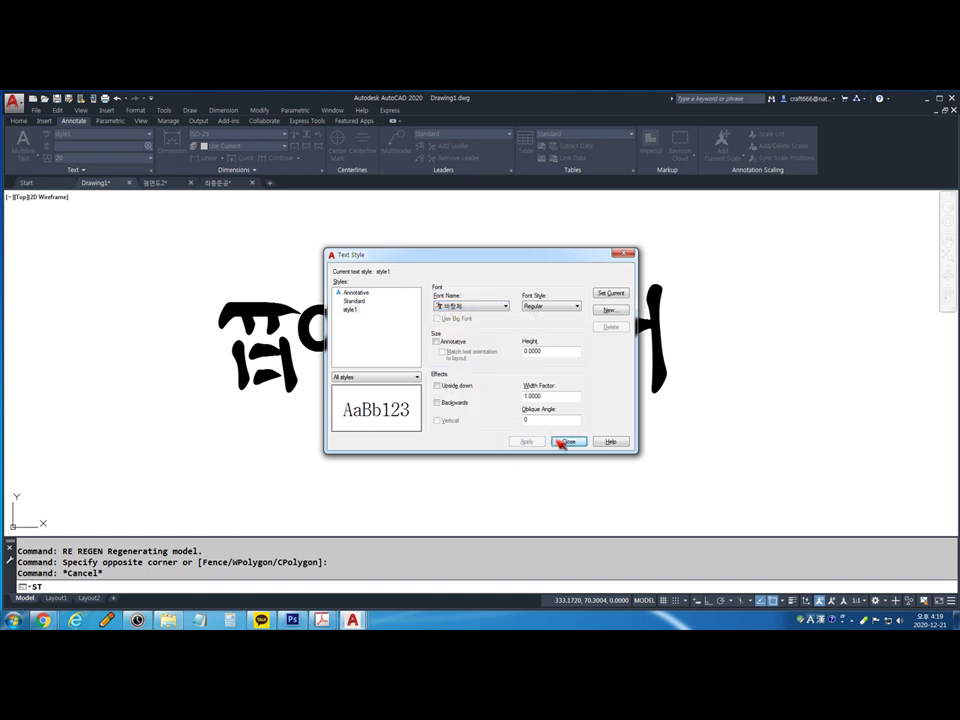
# Close the text style settings and assign style1 to the 평 면 도 text again, keeping the expanded annotation style options pinned open
pyautogui.click(565, 441)
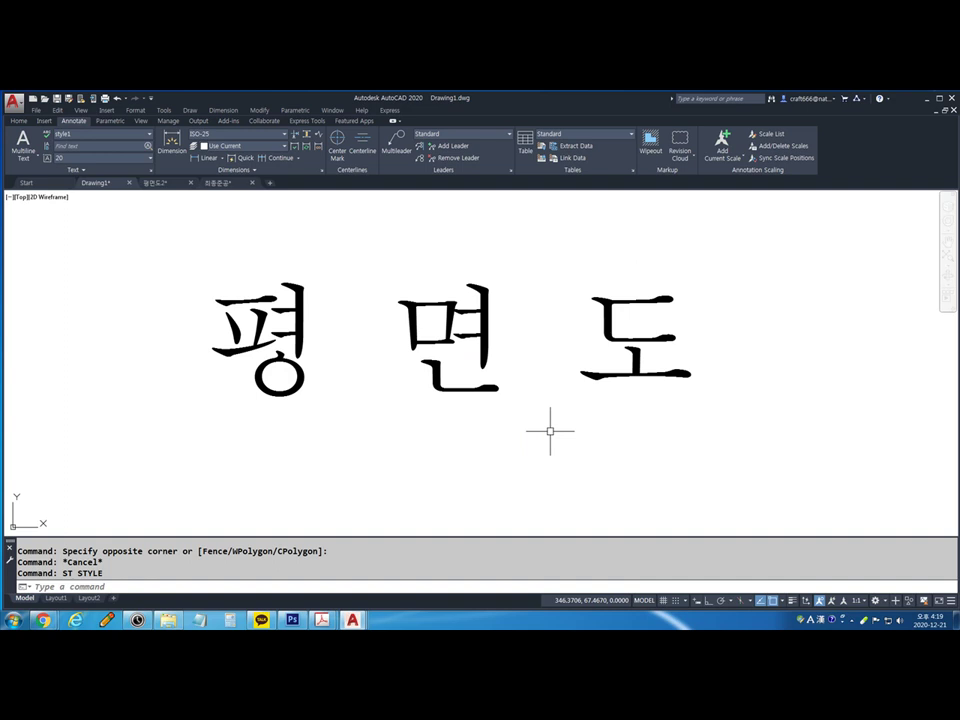
pyautogui.scroll(-6, 550, 431)
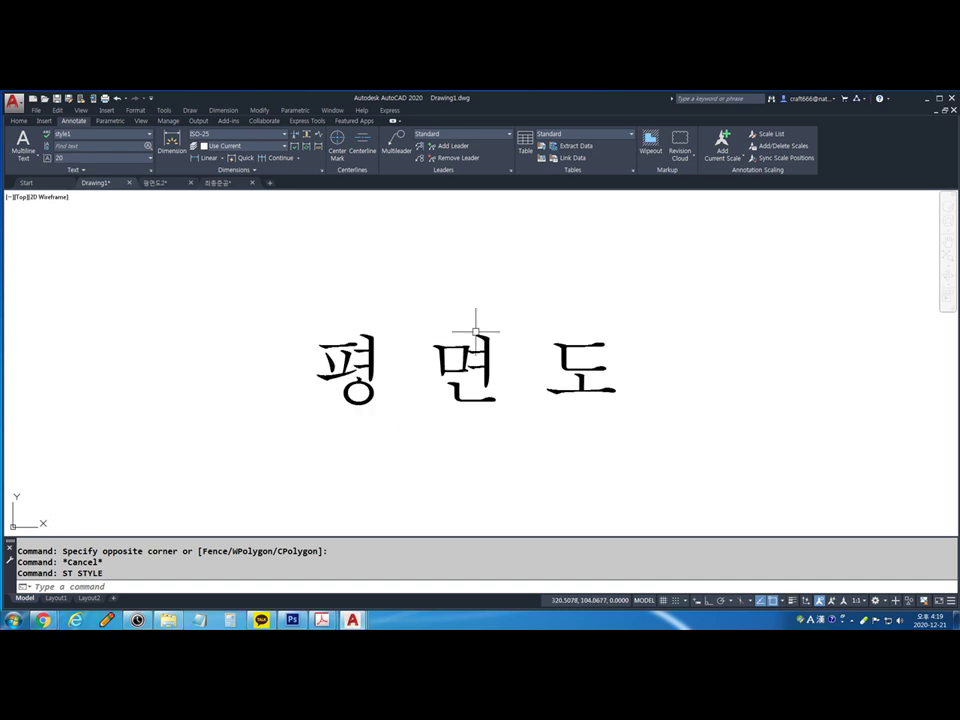
pyautogui.moveTo(476, 357); pyautogui.dragTo(455, 420, button='middle')
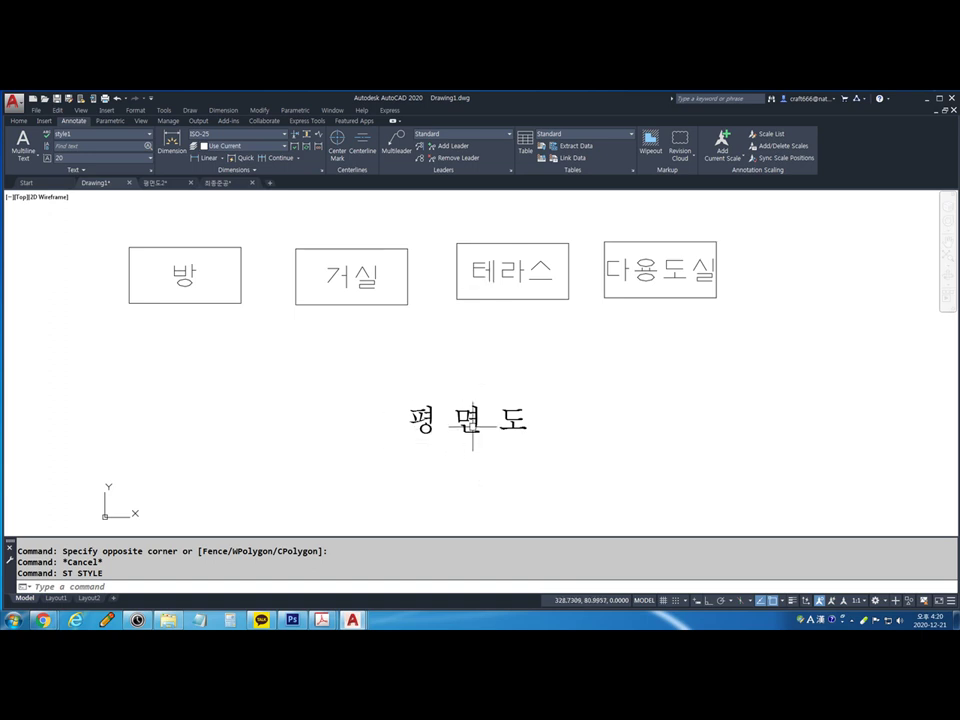
pyautogui.click(18, 120)
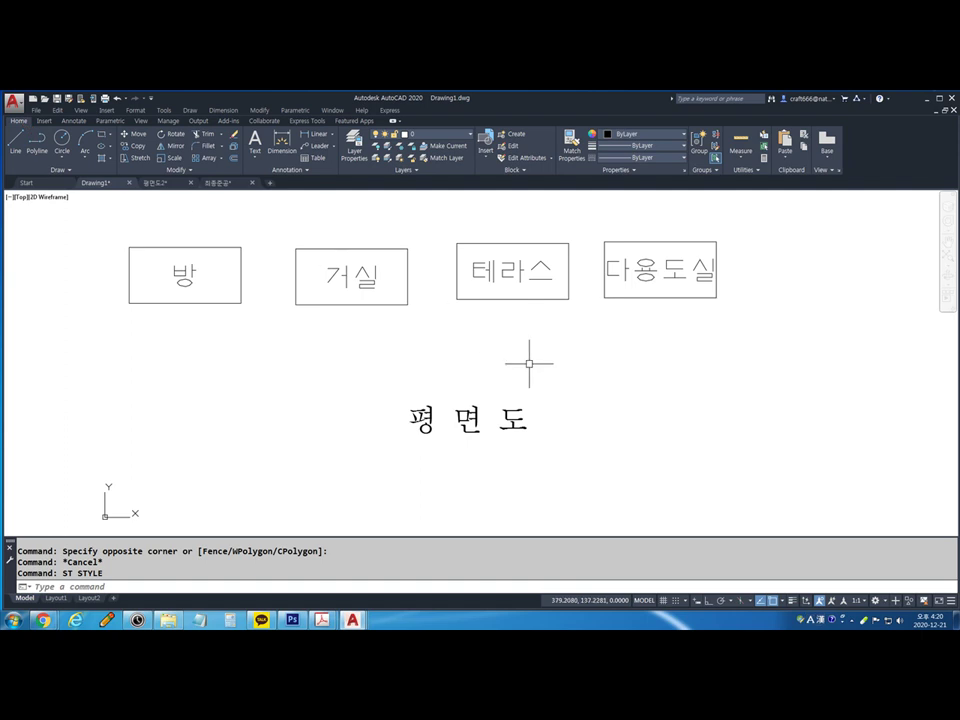
pyautogui.click(491, 349)
pyautogui.click(381, 471)
pyautogui.click(551, 362)
pyautogui.click(377, 434)
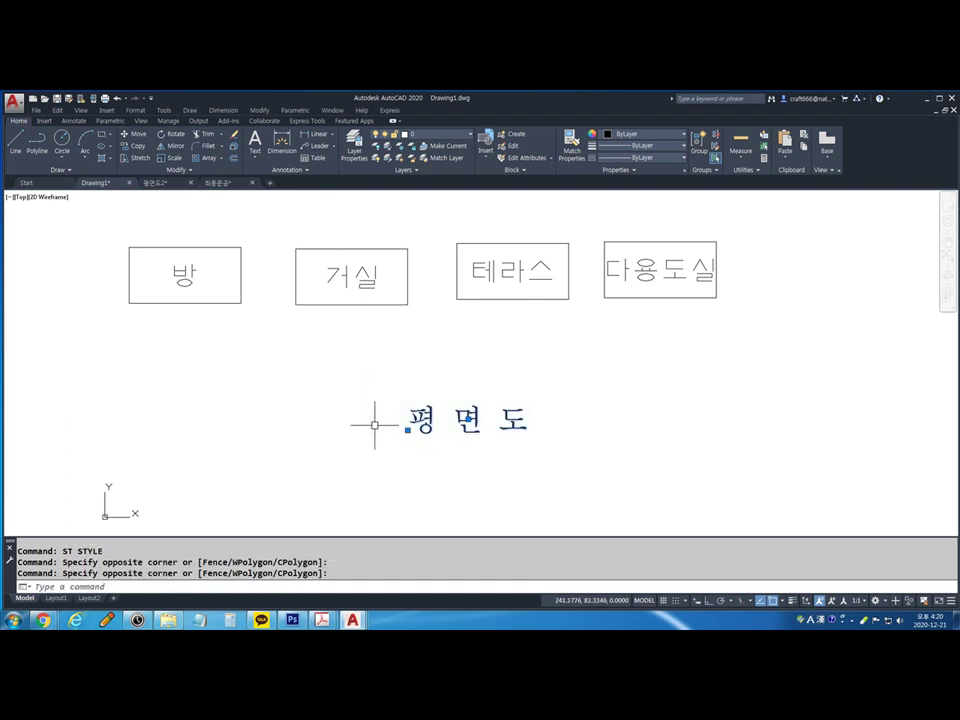
pyautogui.click(303, 171)
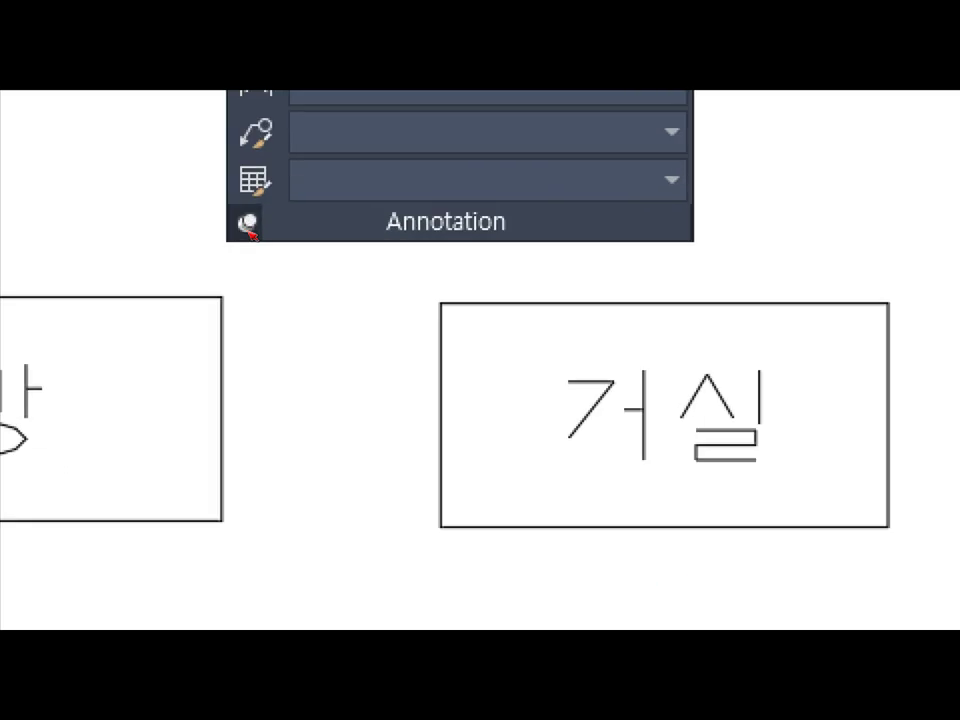
pyautogui.click(247, 224)
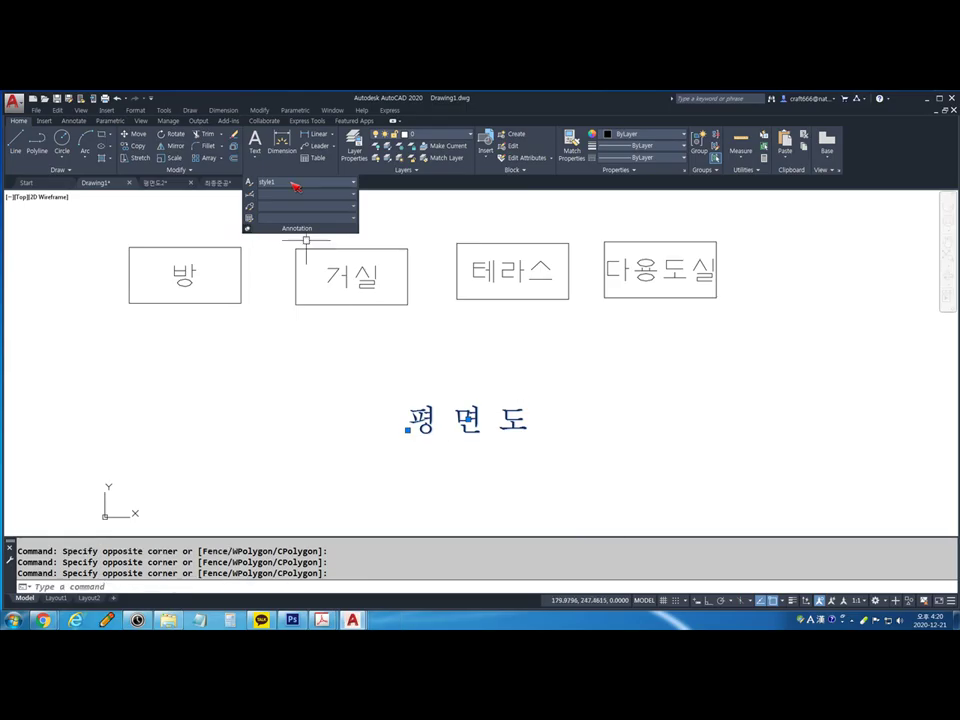
pyautogui.click(295, 186)
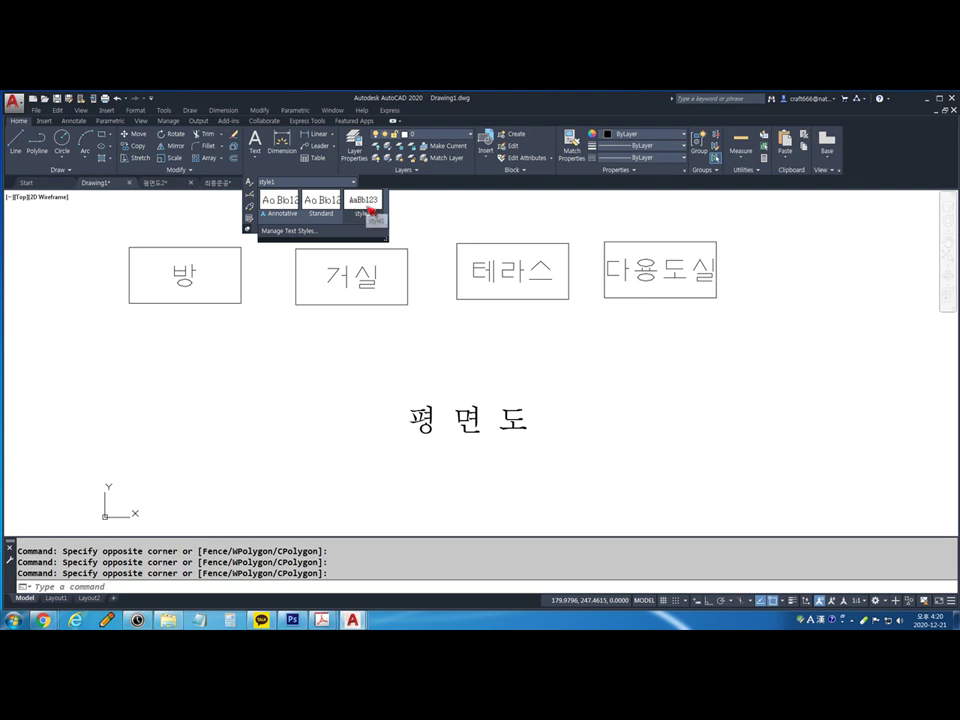
pyautogui.click(370, 210)
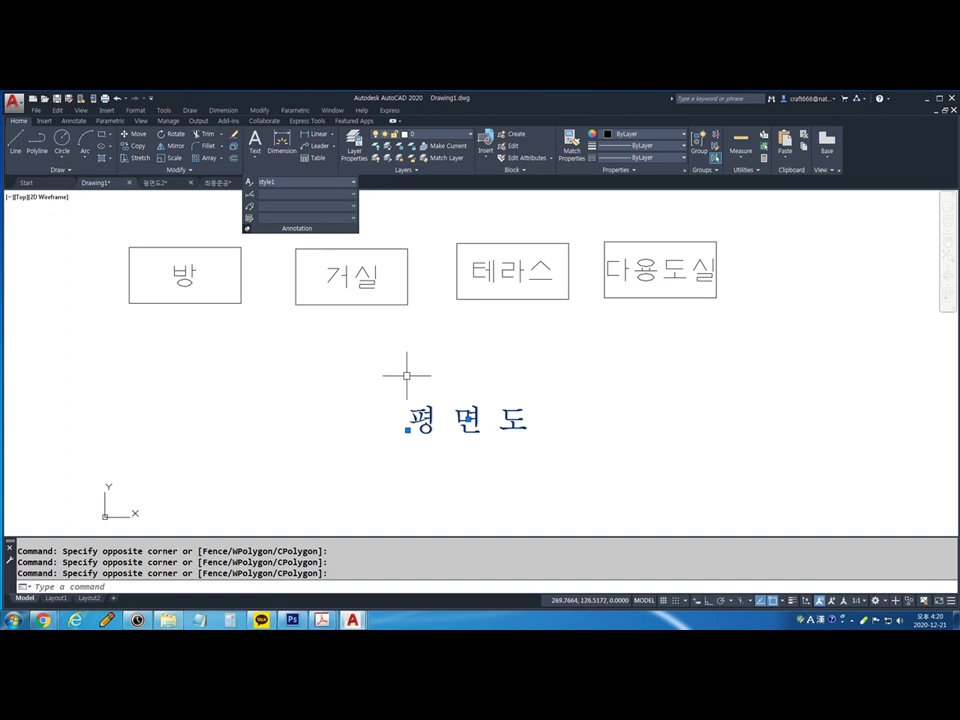
# Reopen the text style settings and rename the style1 text style to 바탕체
pyautogui.write('lst')
pyautogui.press('Return')
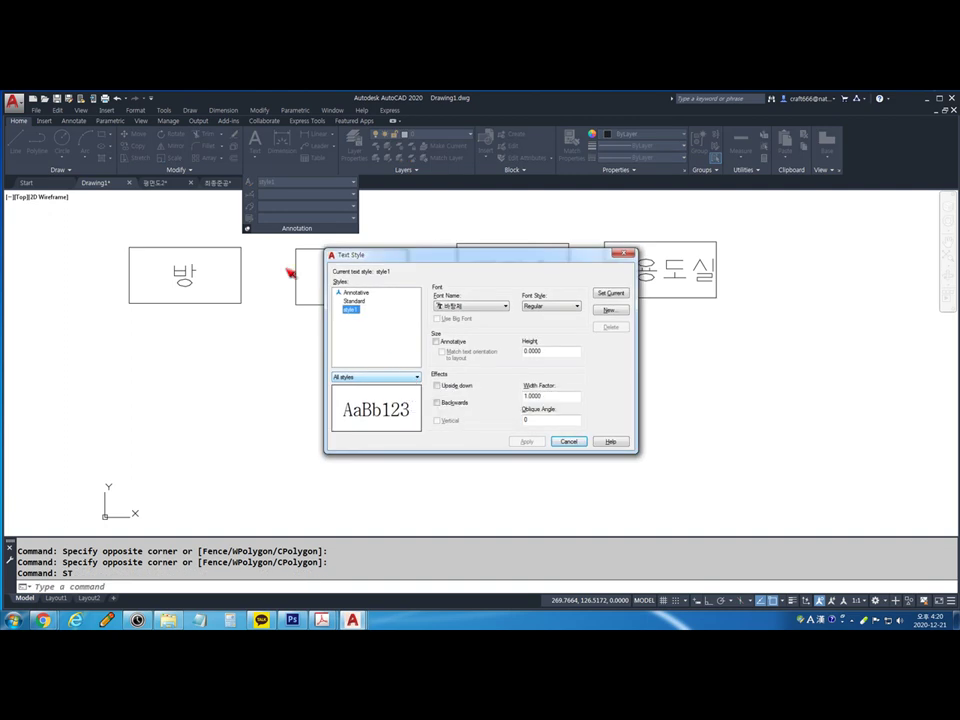
pyautogui.rightClick(352, 311)
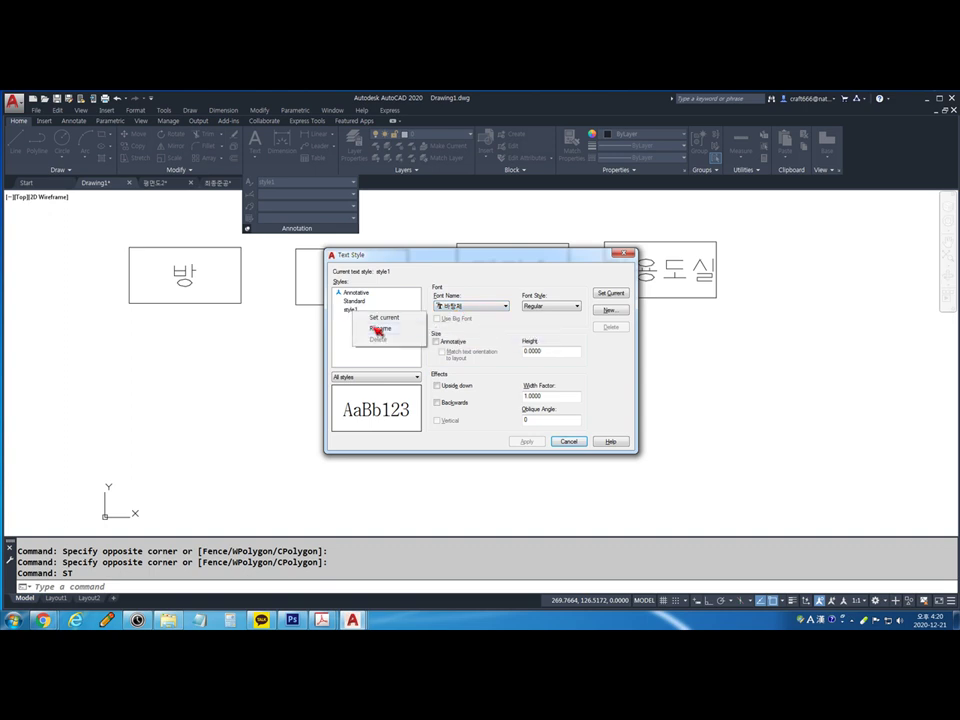
pyautogui.click(382, 328)
pyautogui.write('글')
pyautogui.write('바탕체')
pyautogui.press('Return')
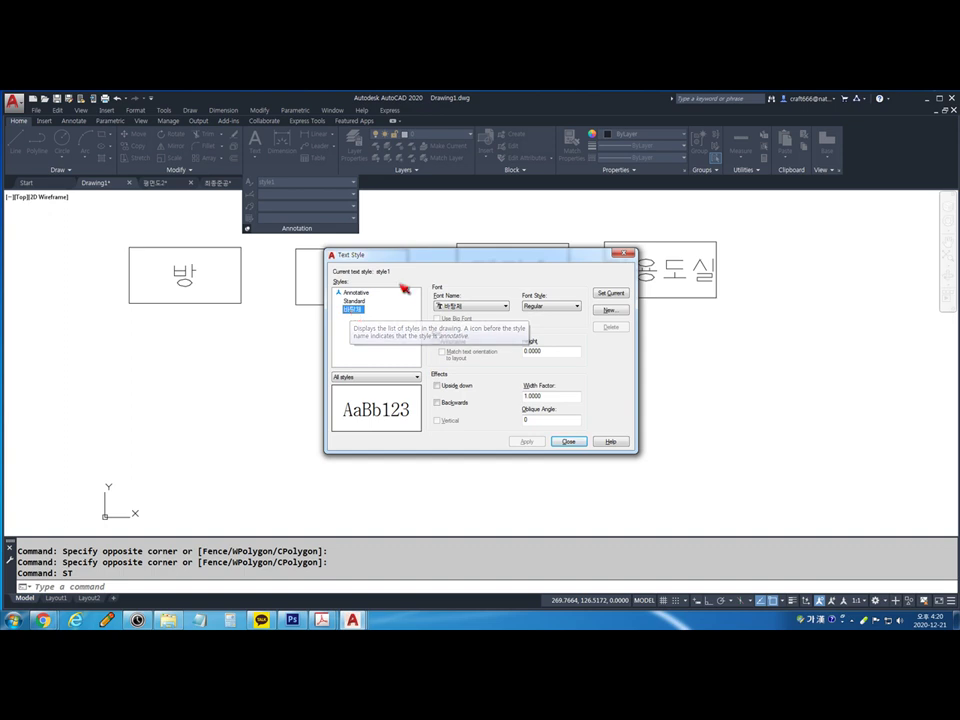
pyautogui.click(568, 441)
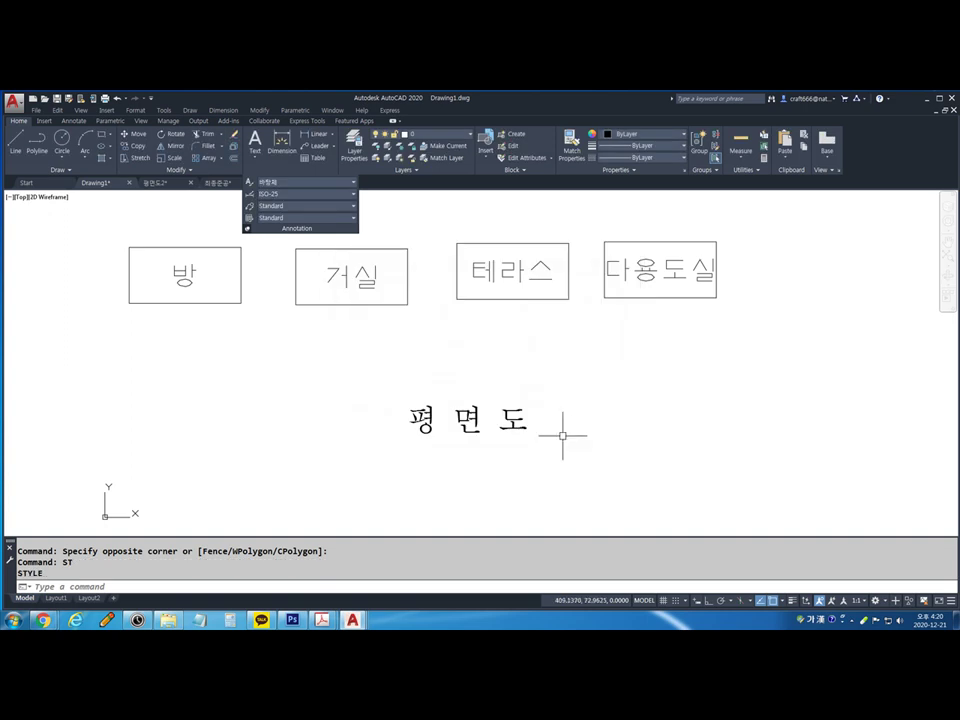
# Assign the renamed 바탕체 text style to the 평 면 도 text and clear the selection
pyautogui.click(525, 450)
pyautogui.click(345, 385)
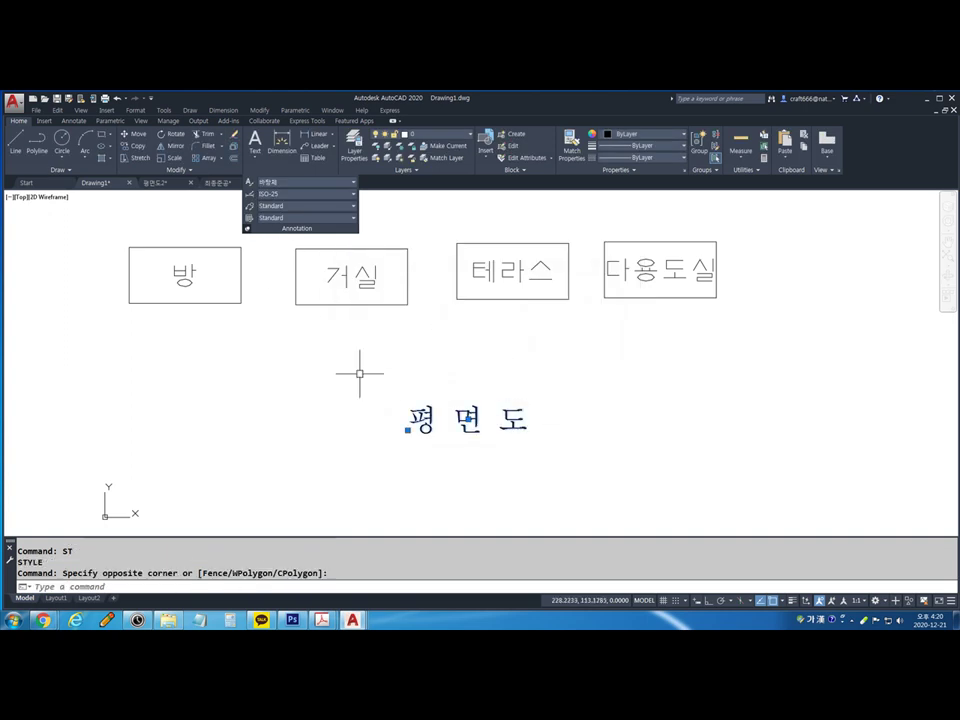
pyautogui.click(310, 183)
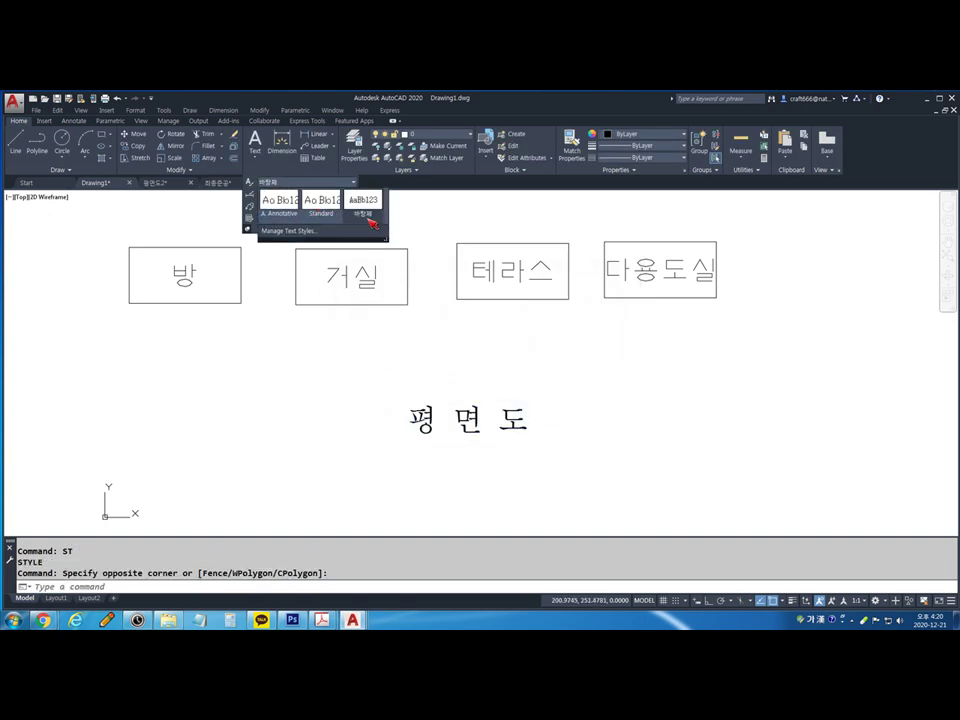
pyautogui.click(372, 222)
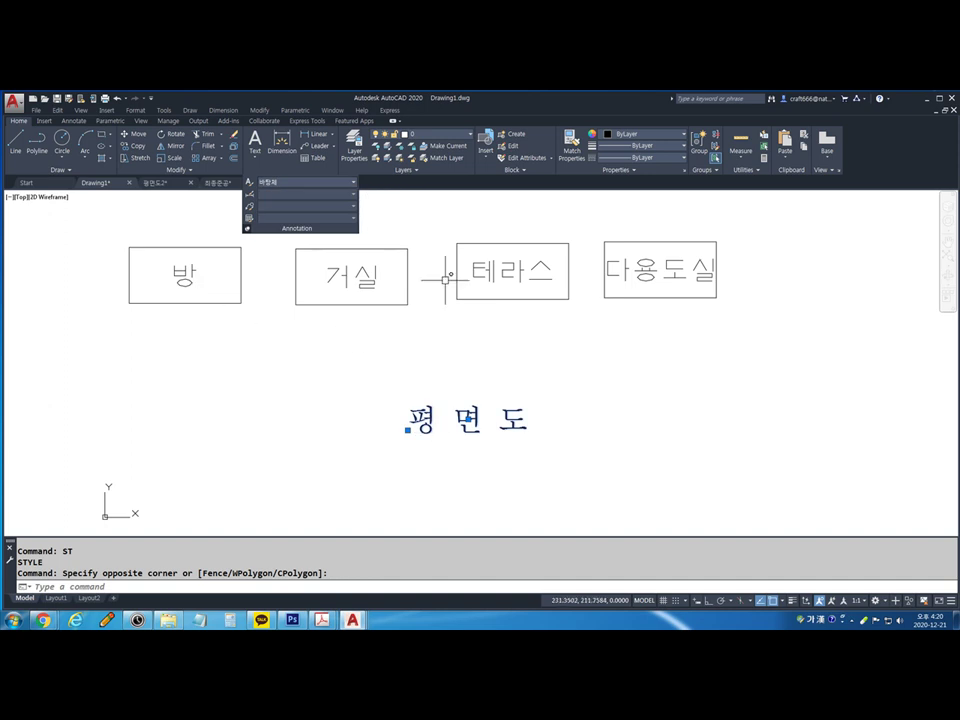
pyautogui.press('Escape')
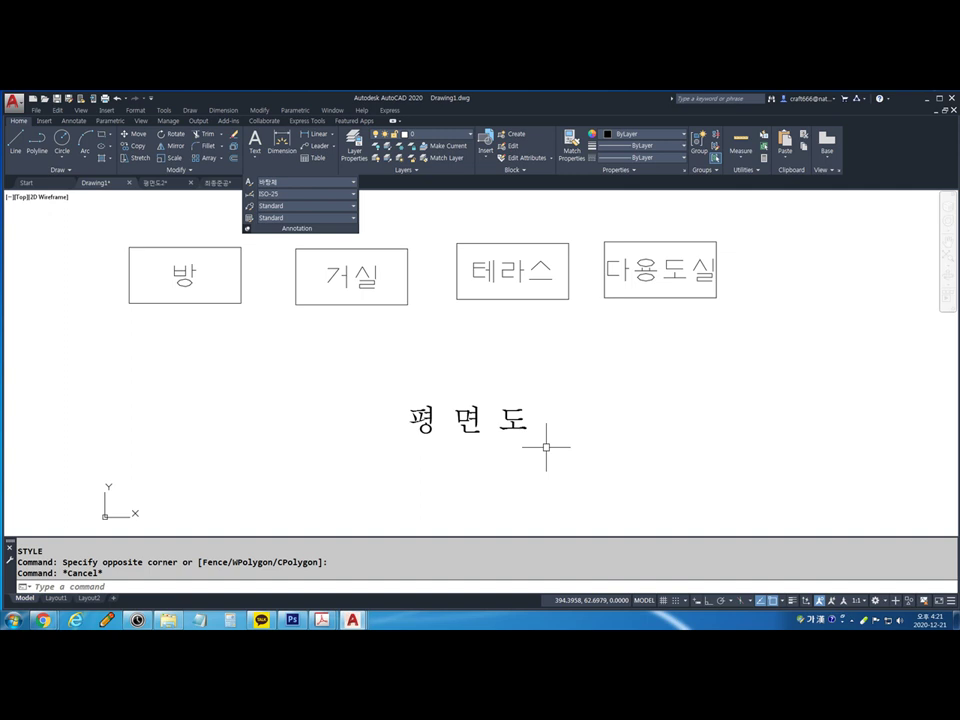
# Copy the four labelled room rectangles and the 평 면 도 title to the clipboard
pyautogui.scroll(-2, 600, 412)
pyautogui.click(776, 480)
pyautogui.click(229, 257)
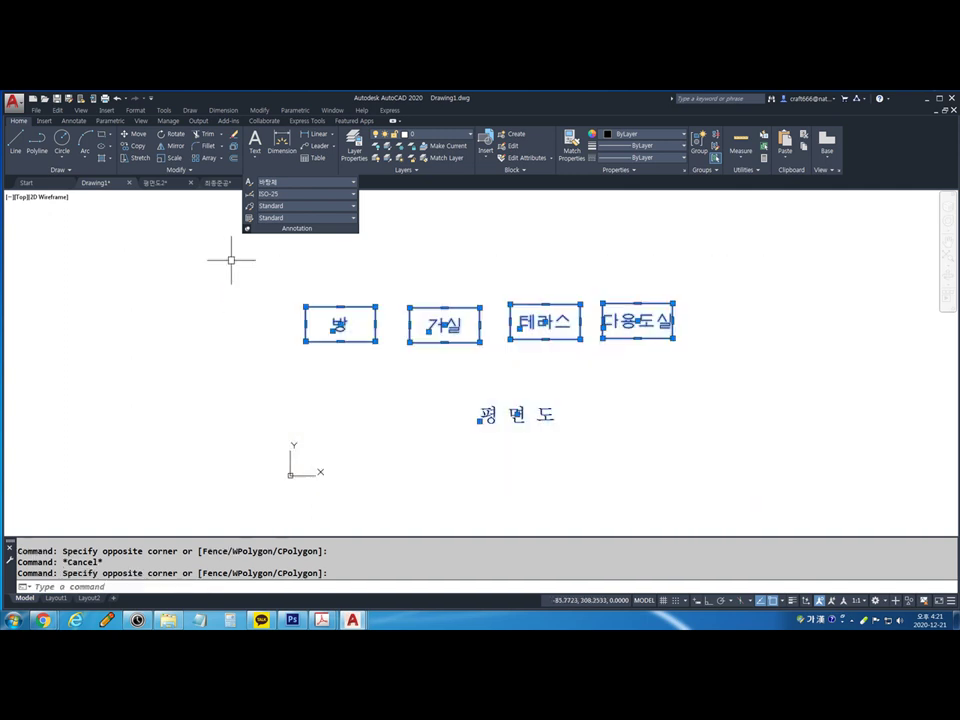
pyautogui.hotkey('ctrl', 'c')
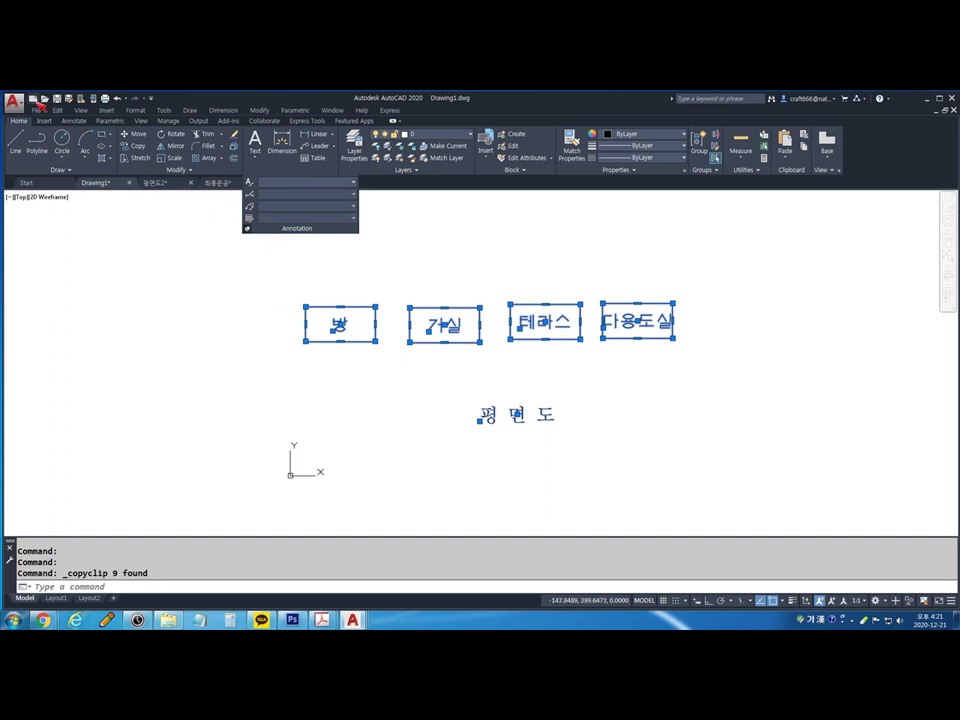
# Create a new drawing from the default template and paste the copied room rectangles, labels and title into it
pyautogui.click(33, 99)
pyautogui.press('Return')
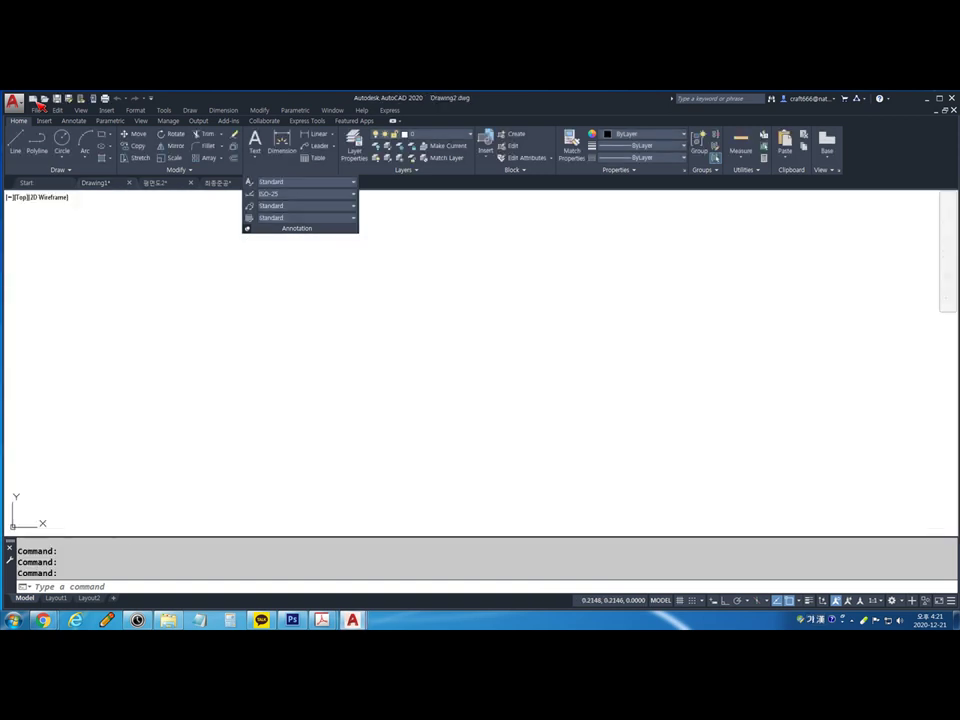
pyautogui.hotkey('ctrl', 'v')
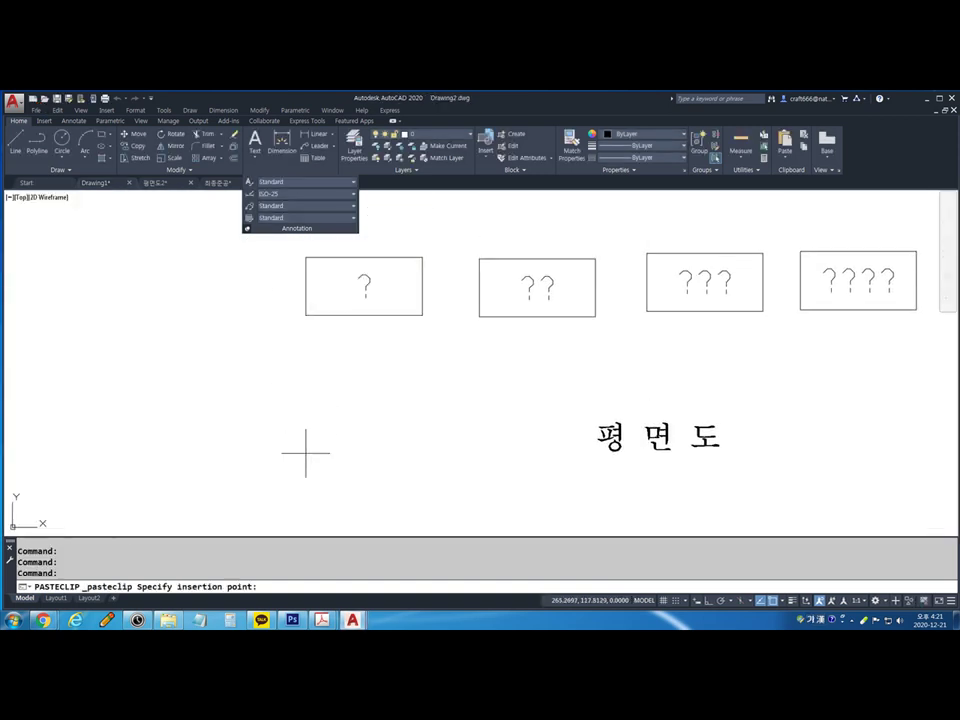
pyautogui.click(196, 431)
pyautogui.moveTo(557, 436); pyautogui.dragTo(471, 439, button='middle')
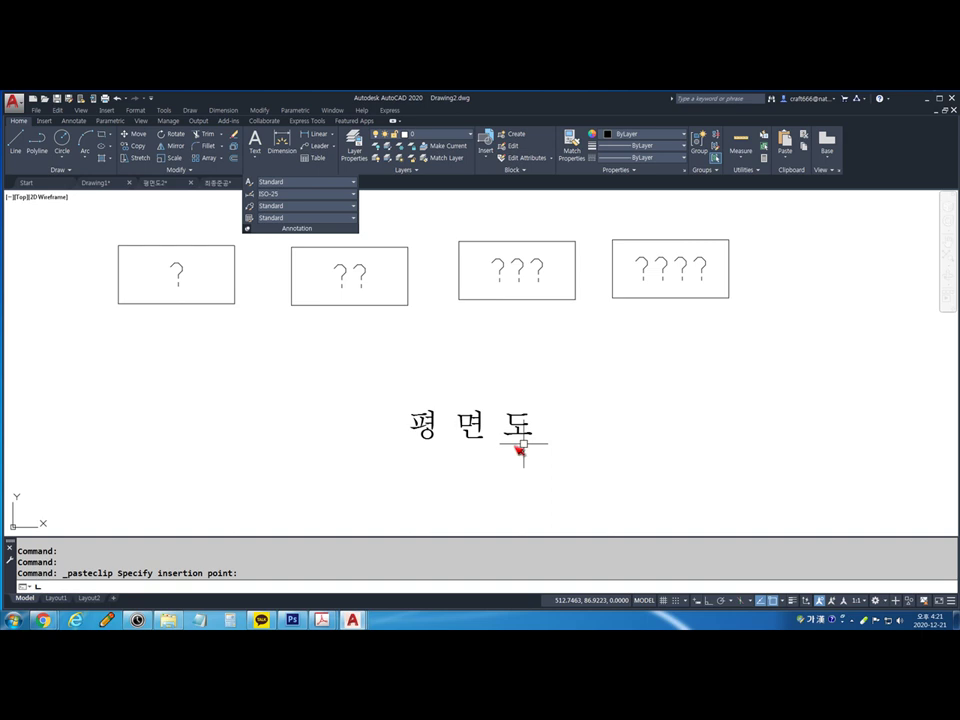
# Examine the font settings of the Standard text style in the new drawing
pyautogui.write('st')
pyautogui.press('Return')
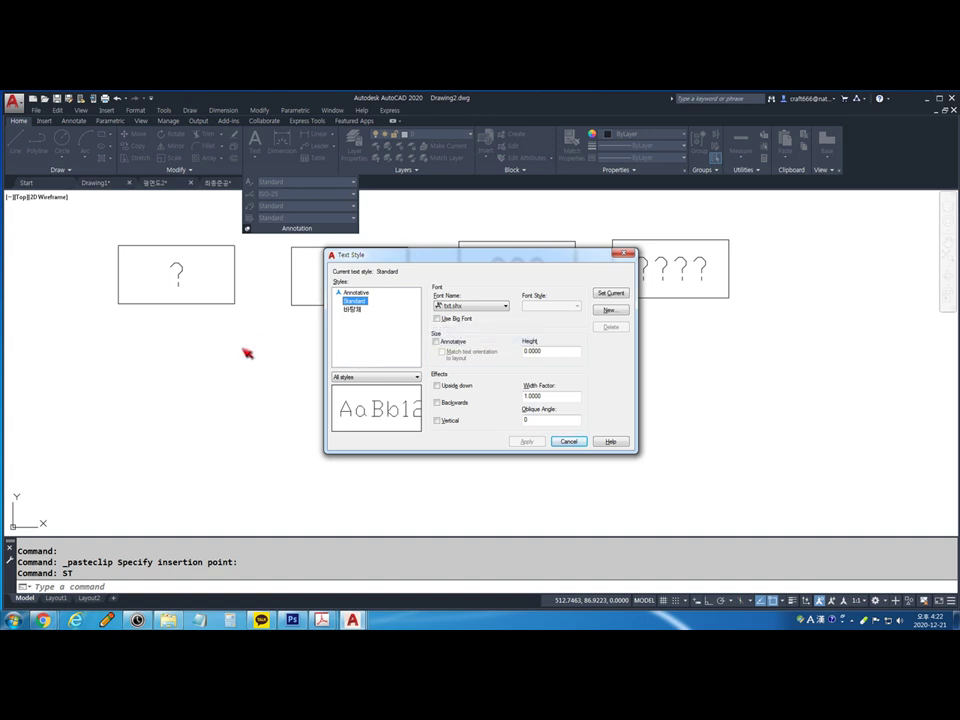
pyautogui.press('Escape')
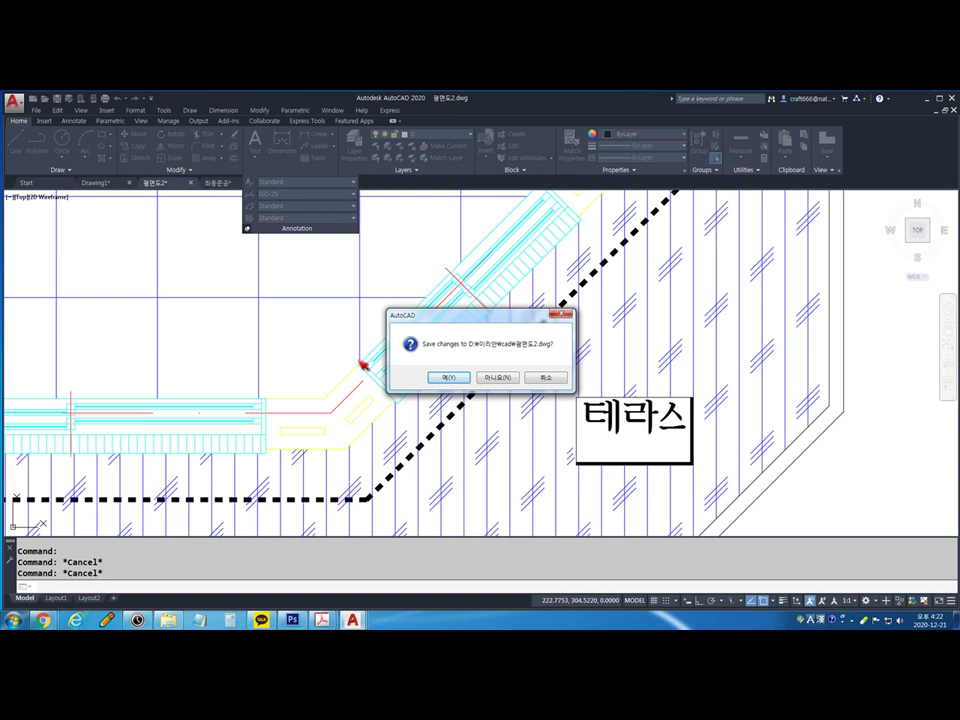
# Close the 평면도2 drawing without saving its changes
pyautogui.click(496, 377)
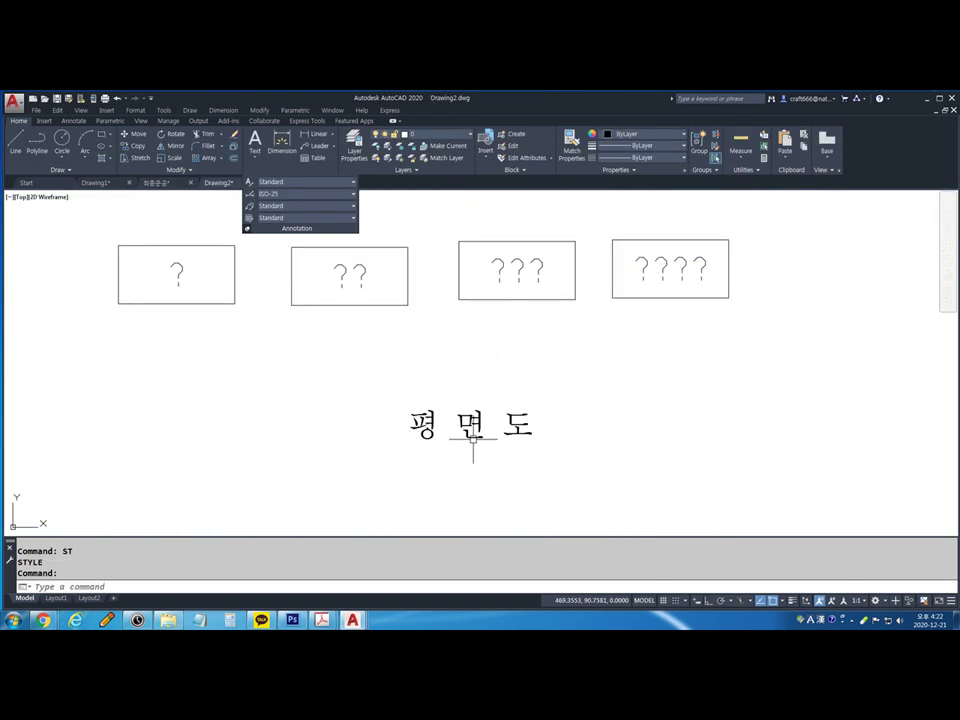
# Minimize AutoCAD to the desktop and open the Recycle Bin
pyautogui.click(927, 98)
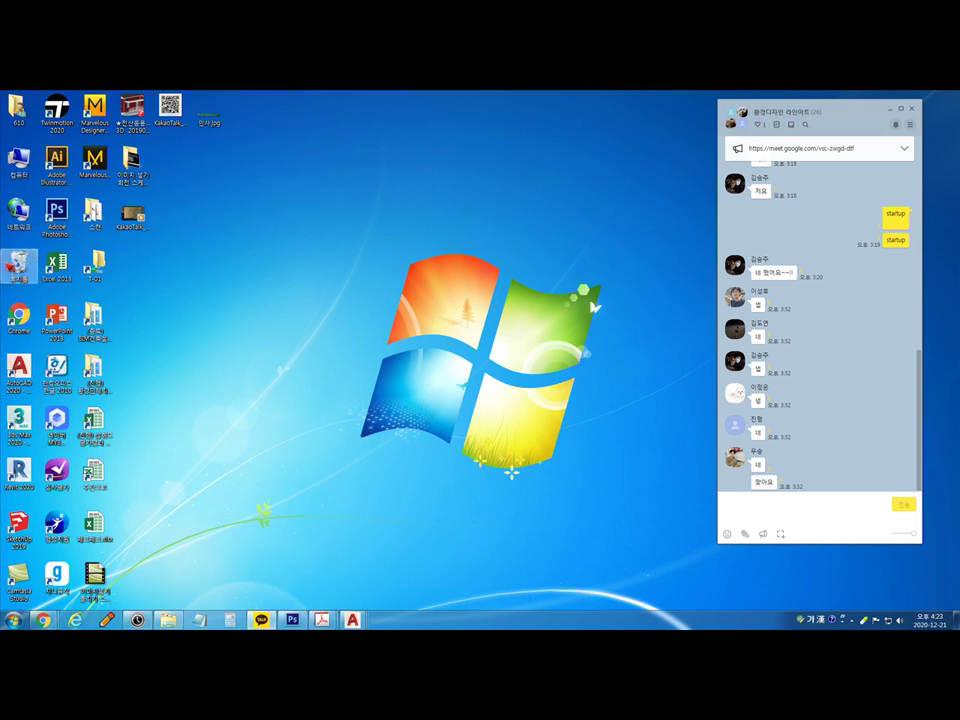
pyautogui.rightClick(29, 251)
pyautogui.doubleClick(57, 264)
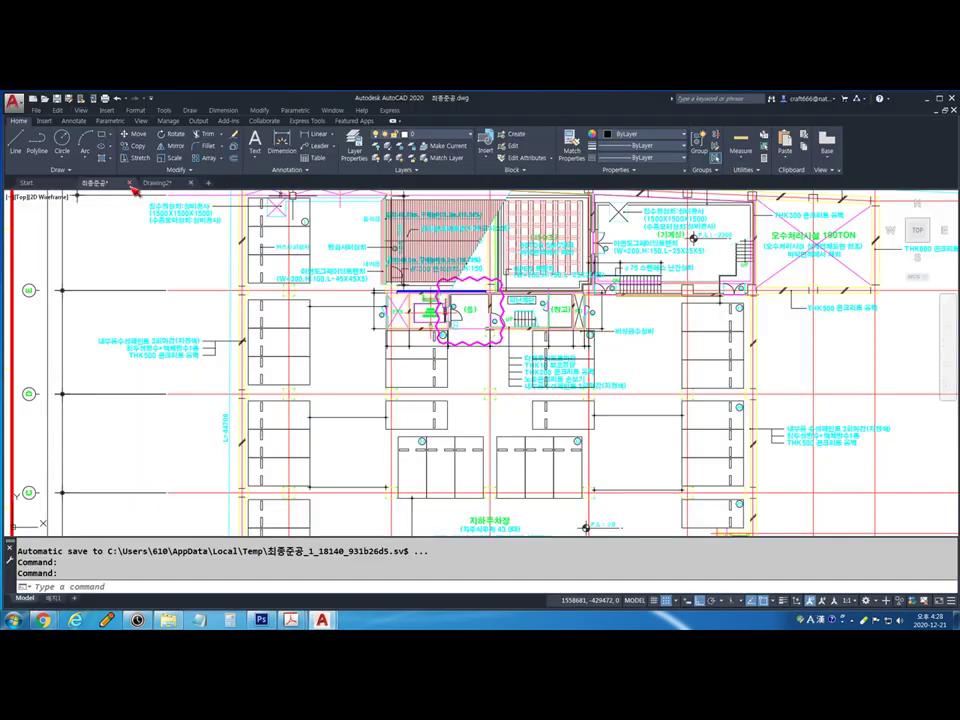
# Close the 최종준공 drawing and Drawing2 without saving their changes
pyautogui.click(130, 185)
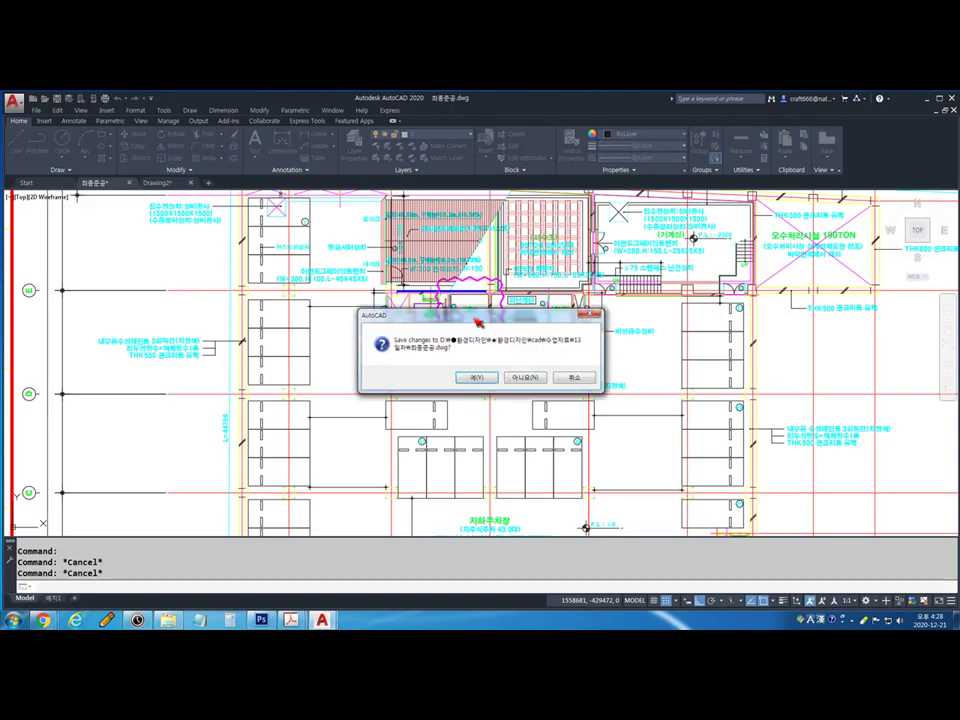
pyautogui.click(525, 377)
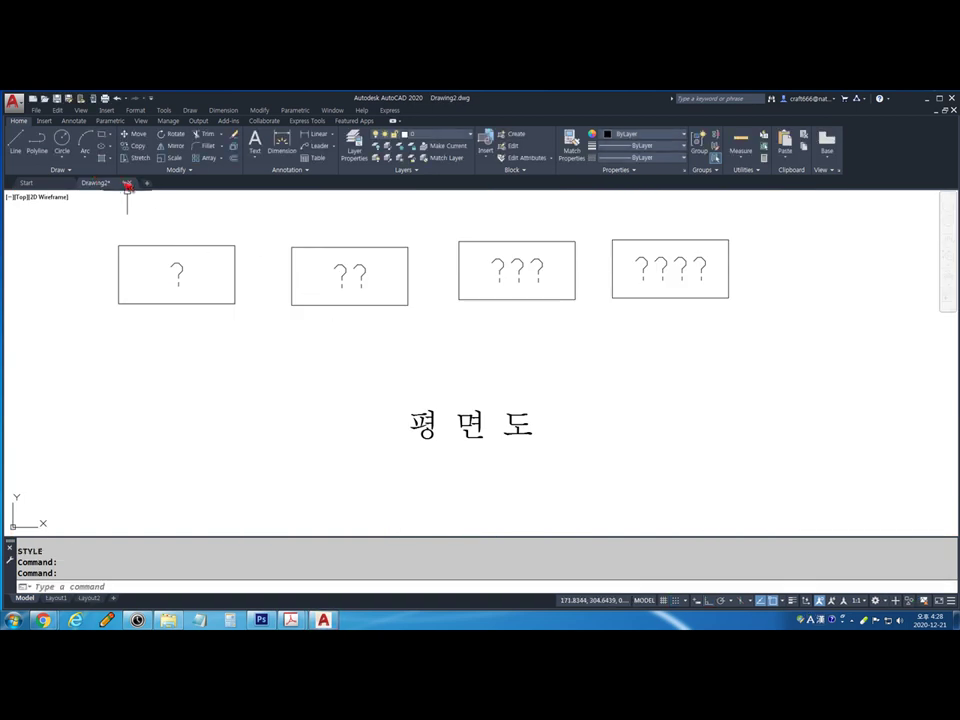
pyautogui.click(129, 183)
pyautogui.click(488, 377)
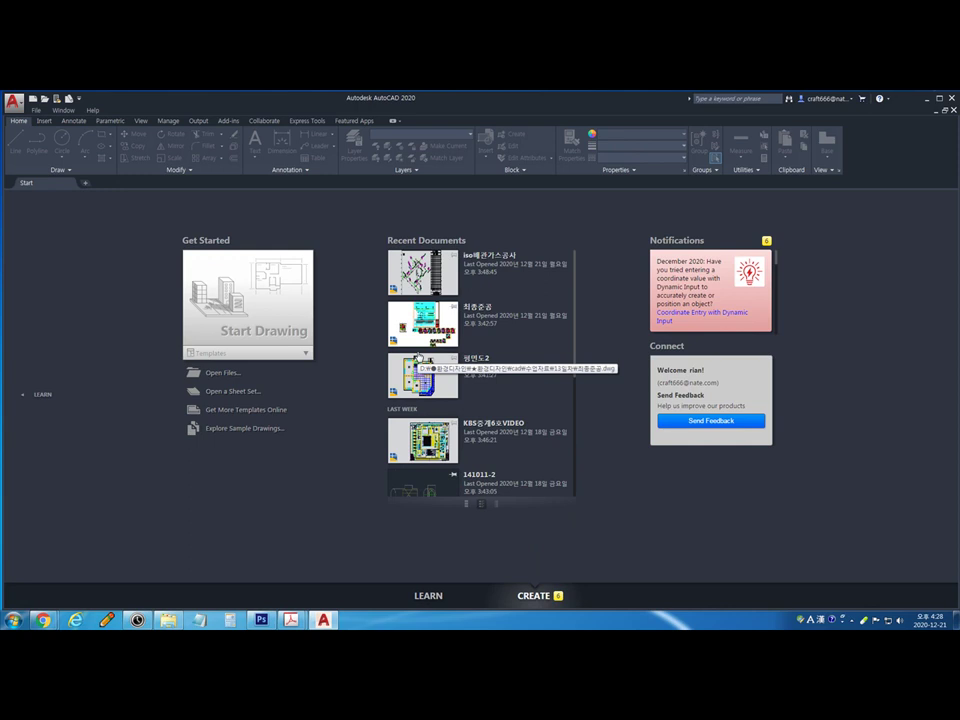
# Open the drawing text살리기.dwg from the 문자 folder inside 수업자료
pyautogui.click(14, 101)
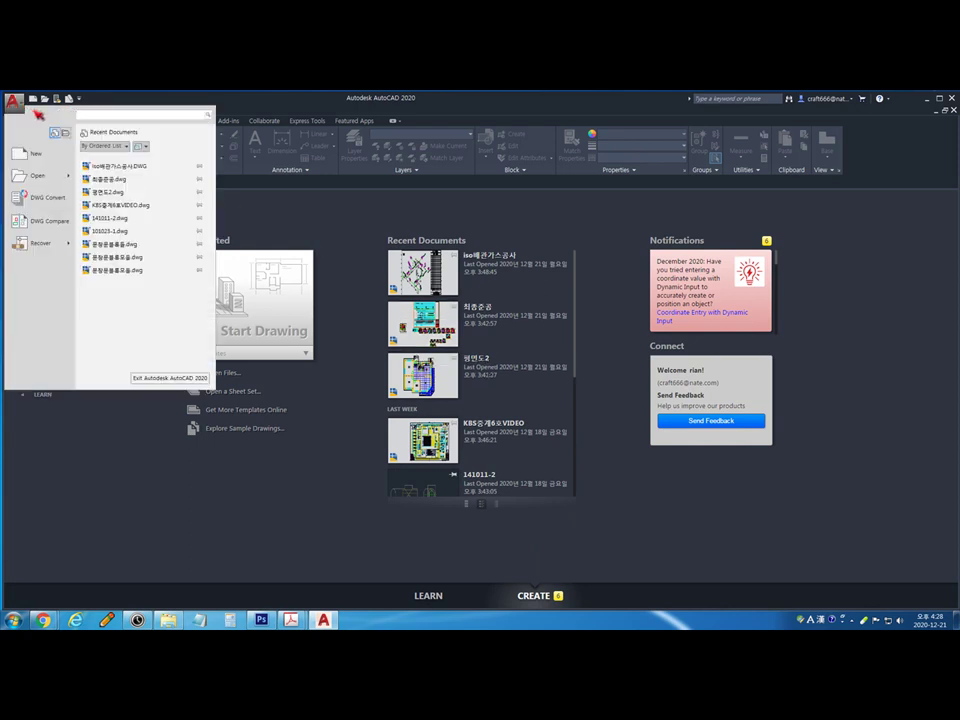
pyautogui.moveTo(42, 177)
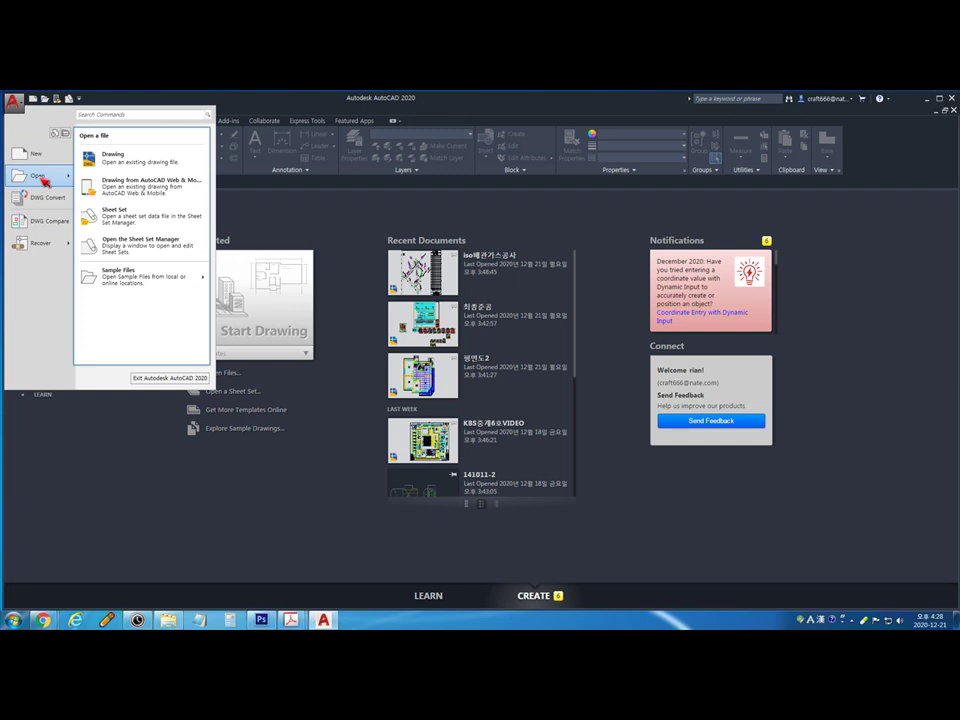
pyautogui.click(131, 166)
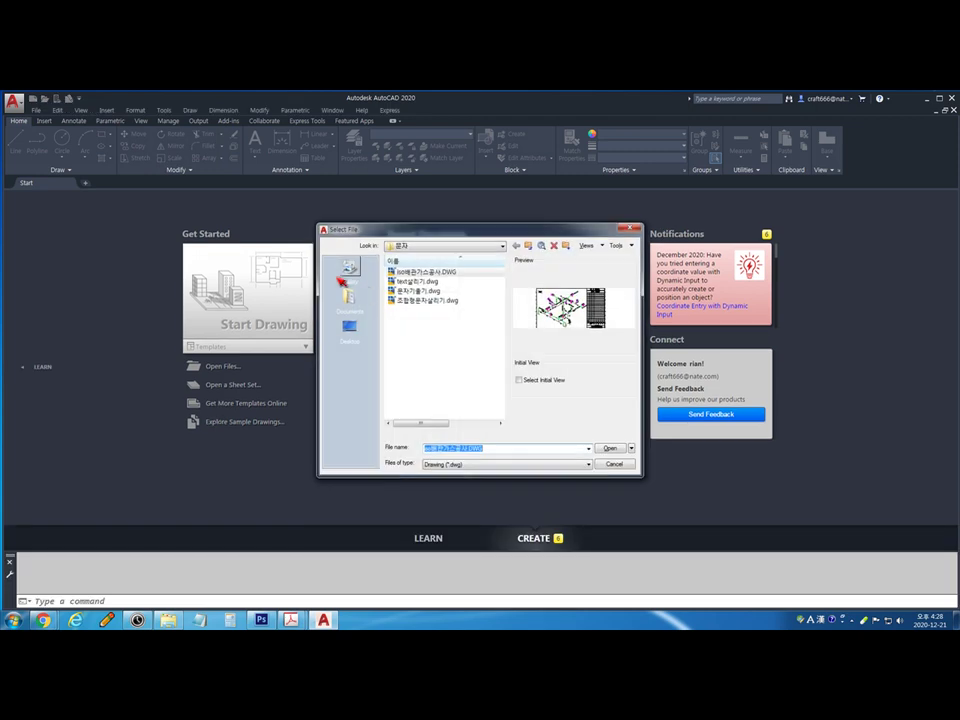
pyautogui.click(528, 247)
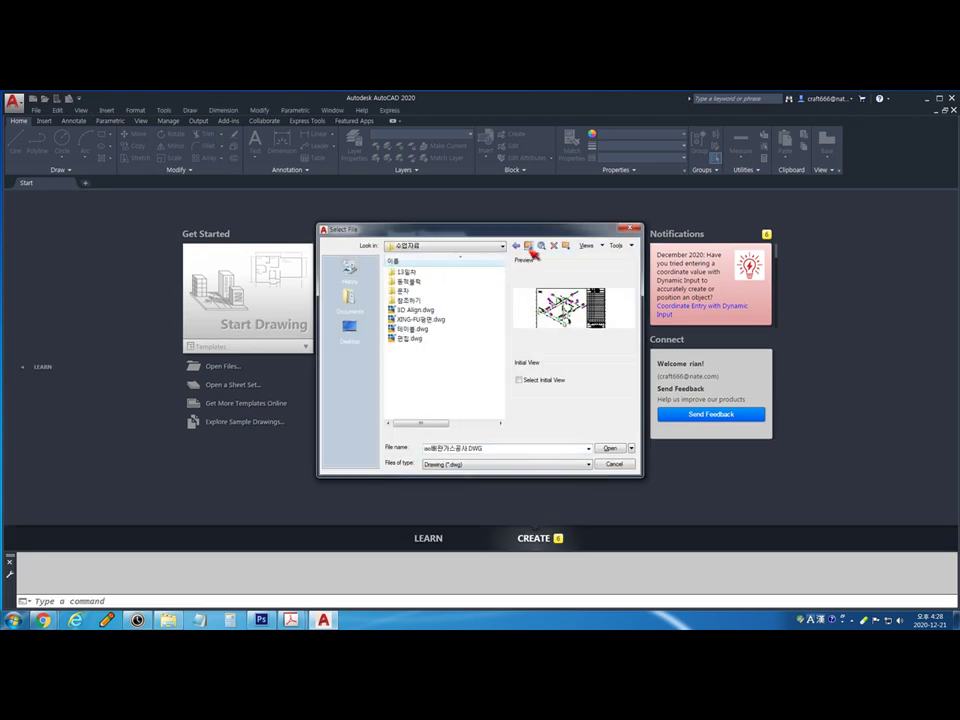
pyautogui.click(407, 292)
pyautogui.click(407, 292)
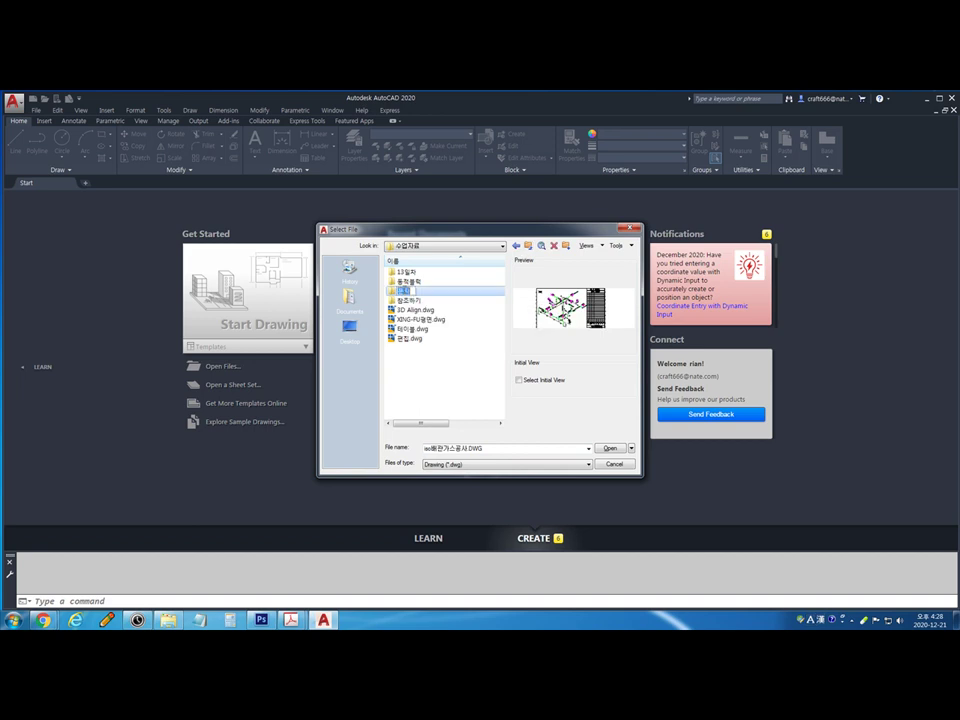
pyautogui.click(395, 293)
pyautogui.doubleClick(397, 292)
pyautogui.click(417, 282)
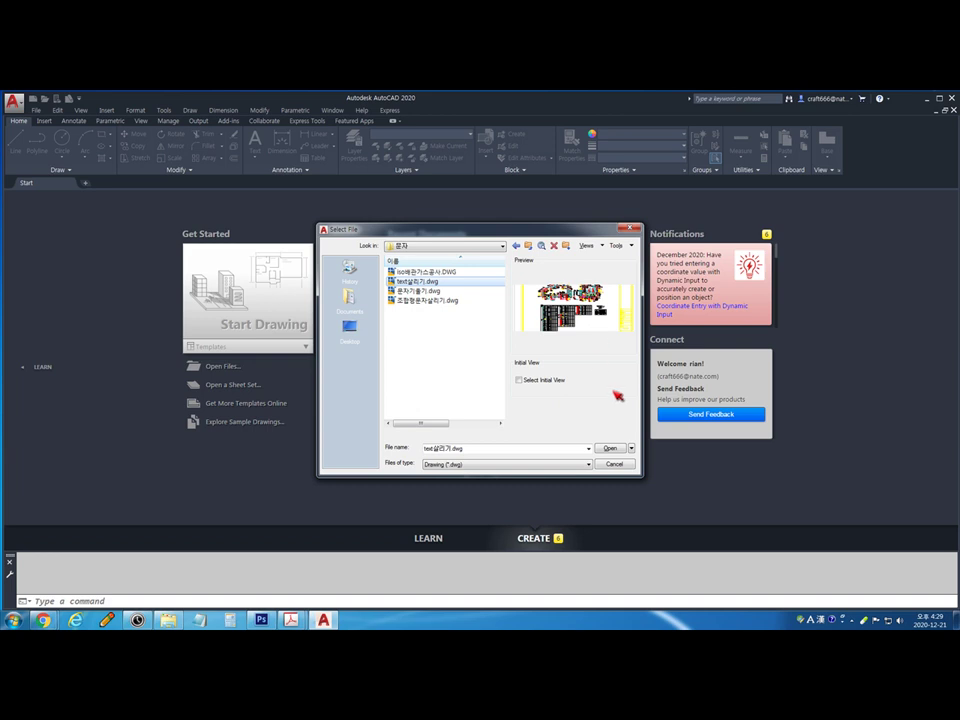
pyautogui.doubleClick(398, 281)
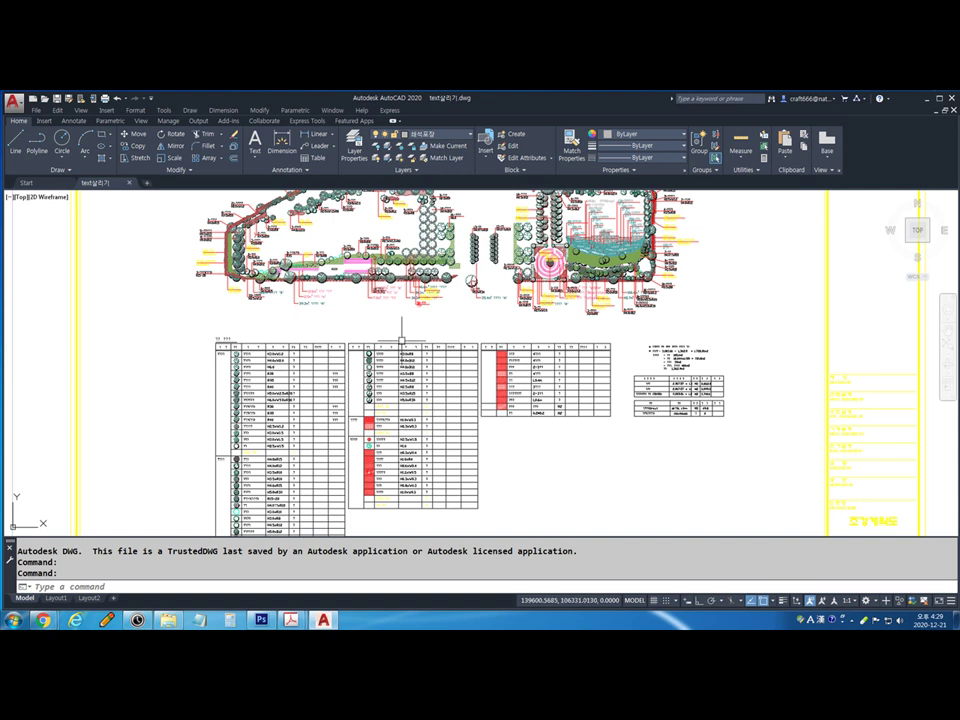
# Examine the planting plan's labels and the quantity tables below it for text with broken characters
pyautogui.scroll(6, 370, 235)
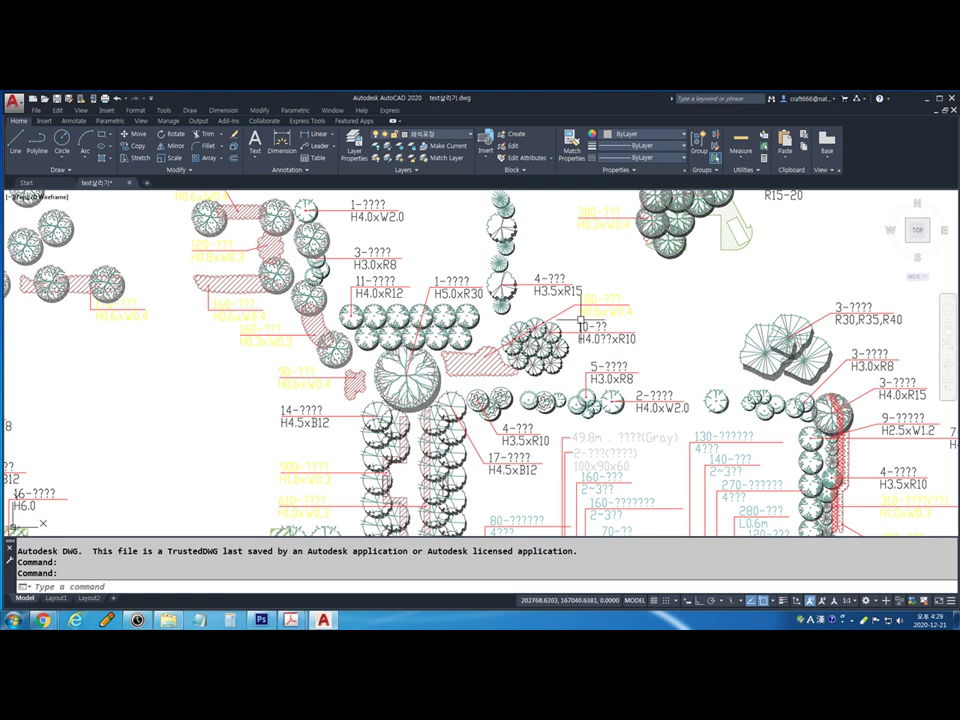
pyautogui.scroll(-6, 581, 320)
pyautogui.scroll(6, 378, 411)
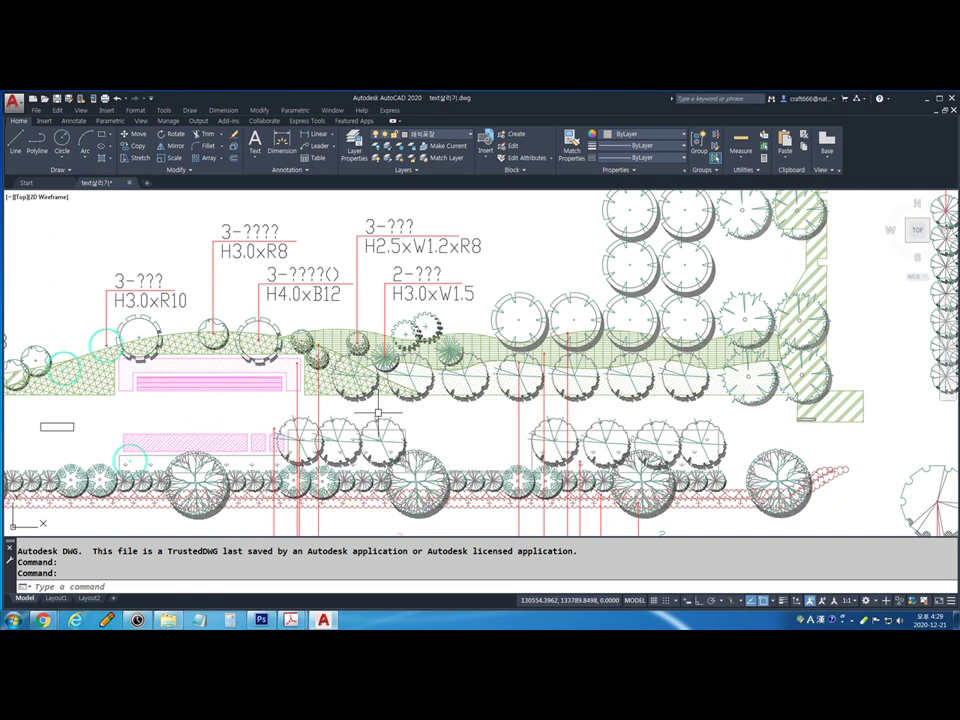
pyautogui.scroll(-6, 378, 411)
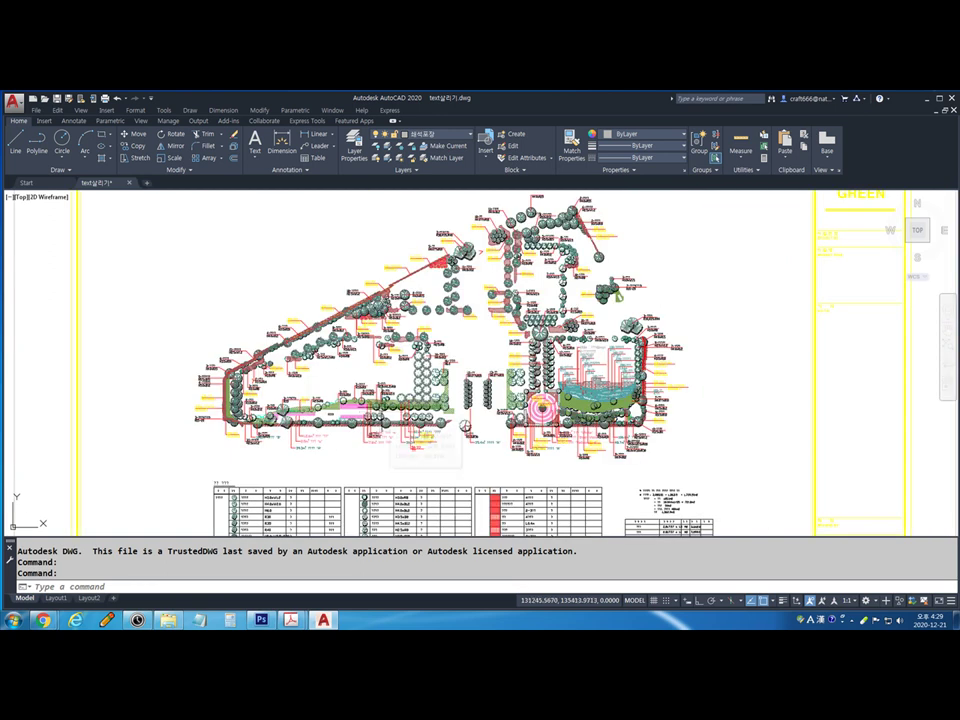
pyautogui.scroll(-6, 380, 405)
pyautogui.scroll(6, 495, 390)
pyautogui.scroll(4, 482, 395)
pyautogui.scroll(-6, 485, 405)
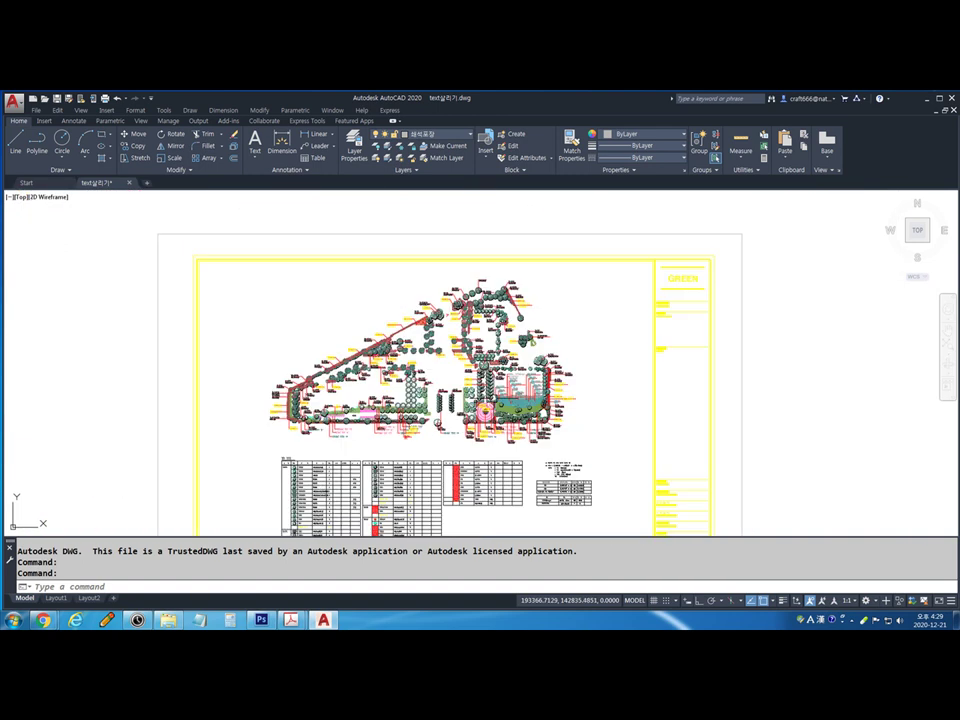
pyautogui.scroll(5, 357, 393)
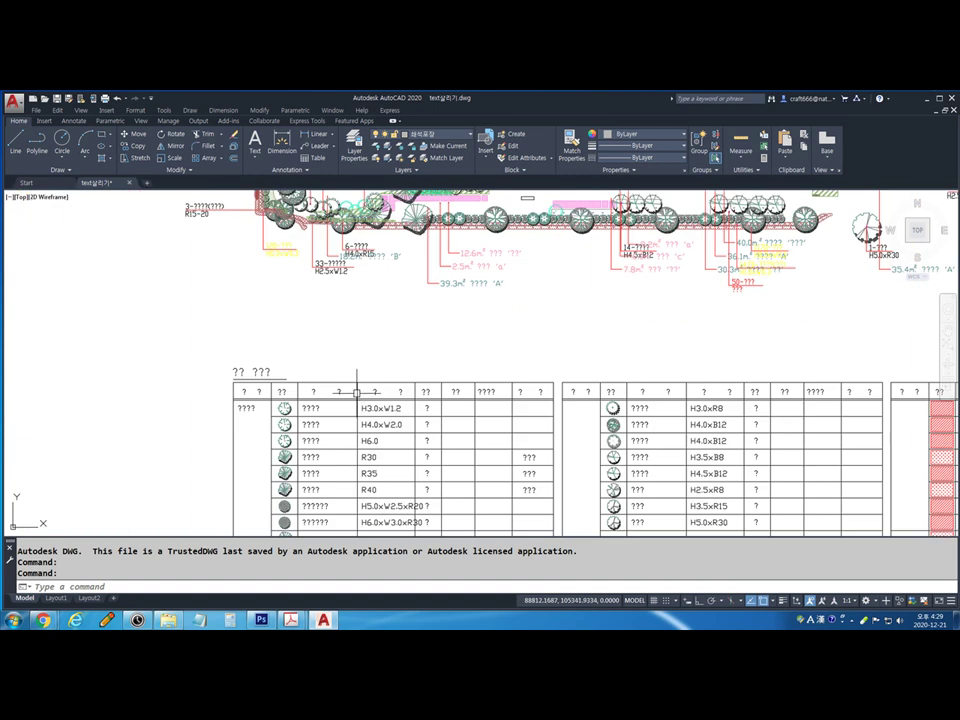
pyautogui.scroll(3, 357, 393)
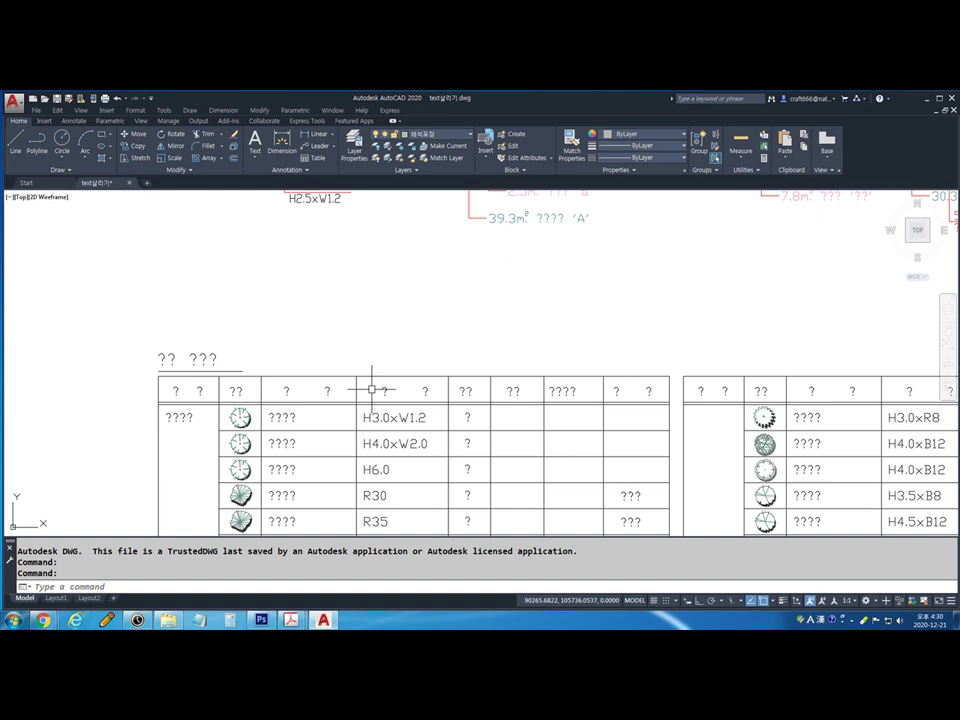
pyautogui.click(168, 620)
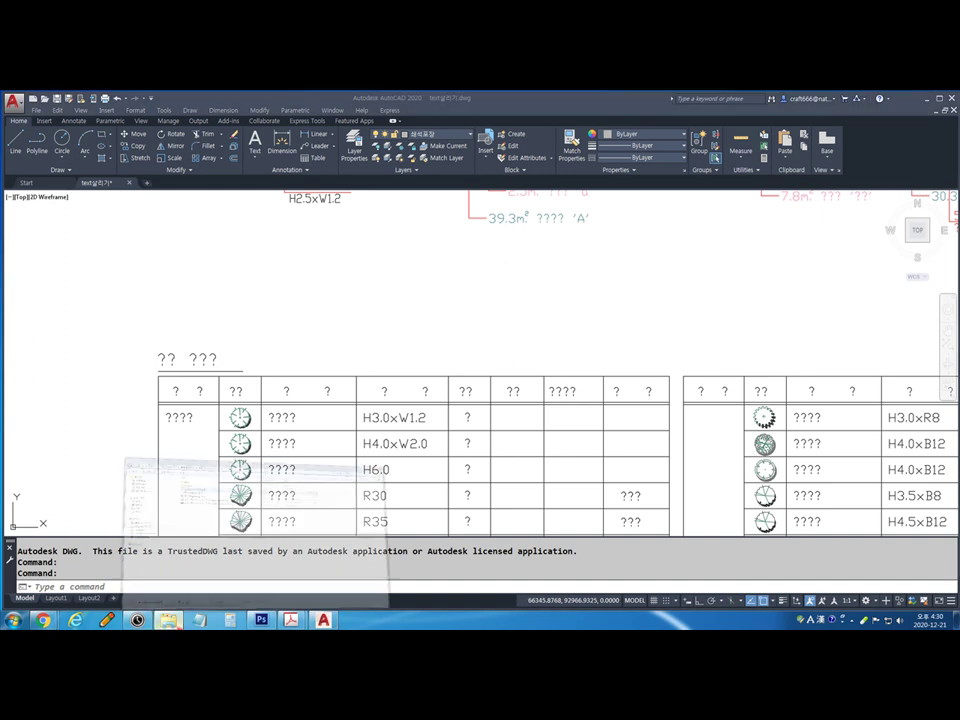
pyautogui.click(708, 175)
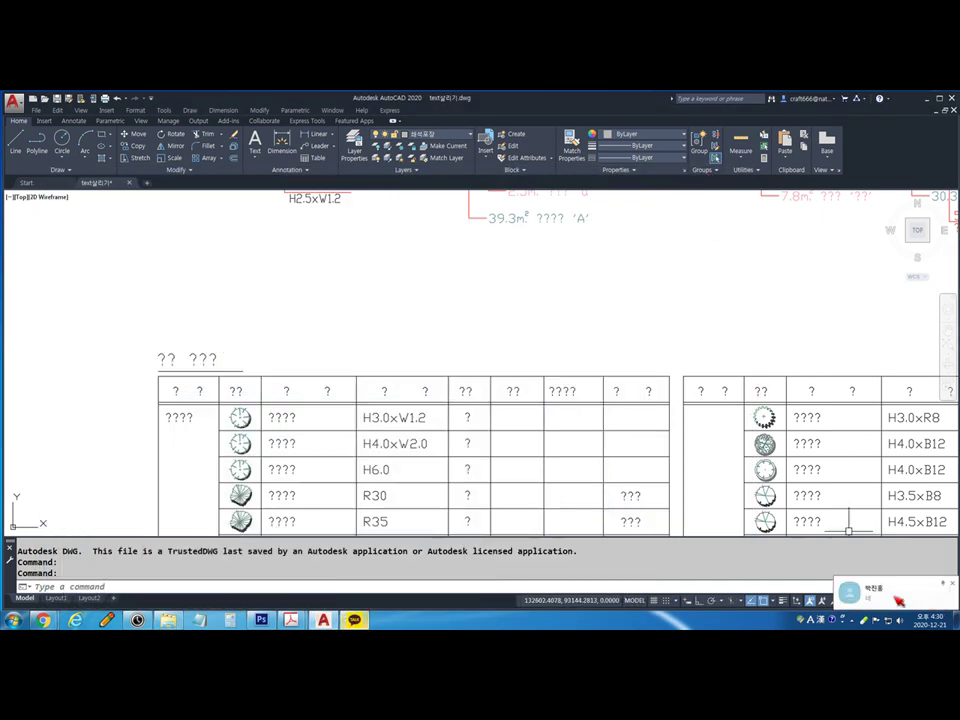
pyautogui.click(893, 594)
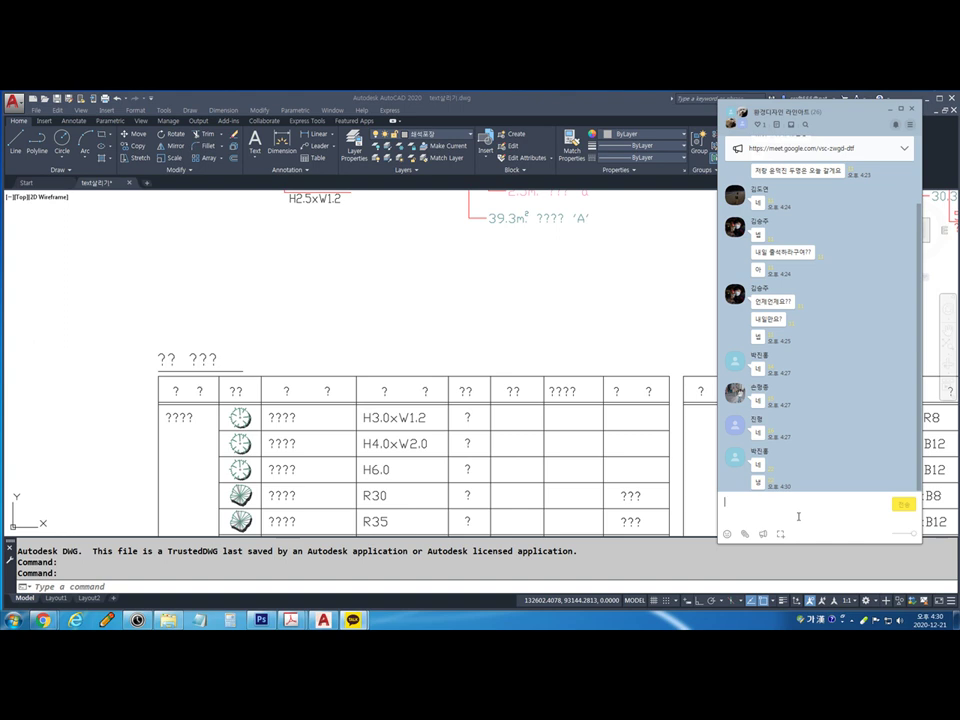
pyautogui.click(464, 342)
# List the properties of the plant-name text in the first row of the first quantity table
pyautogui.scroll(-3, 464, 342)
pyautogui.scroll(3, 439, 390)
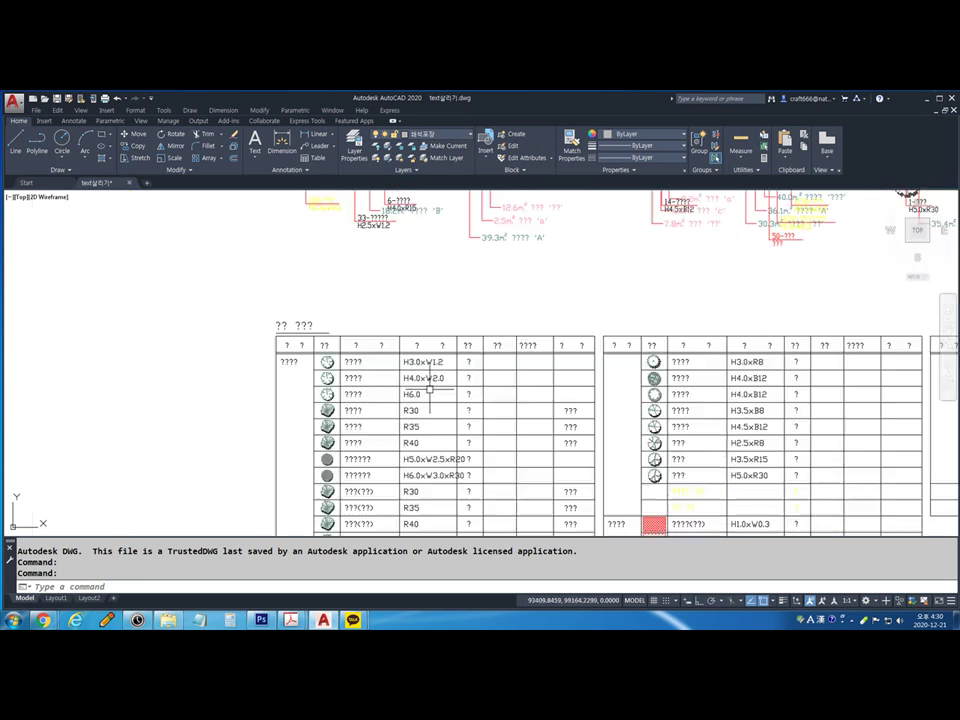
pyautogui.click(328, 350)
pyautogui.scroll(4, 345, 356)
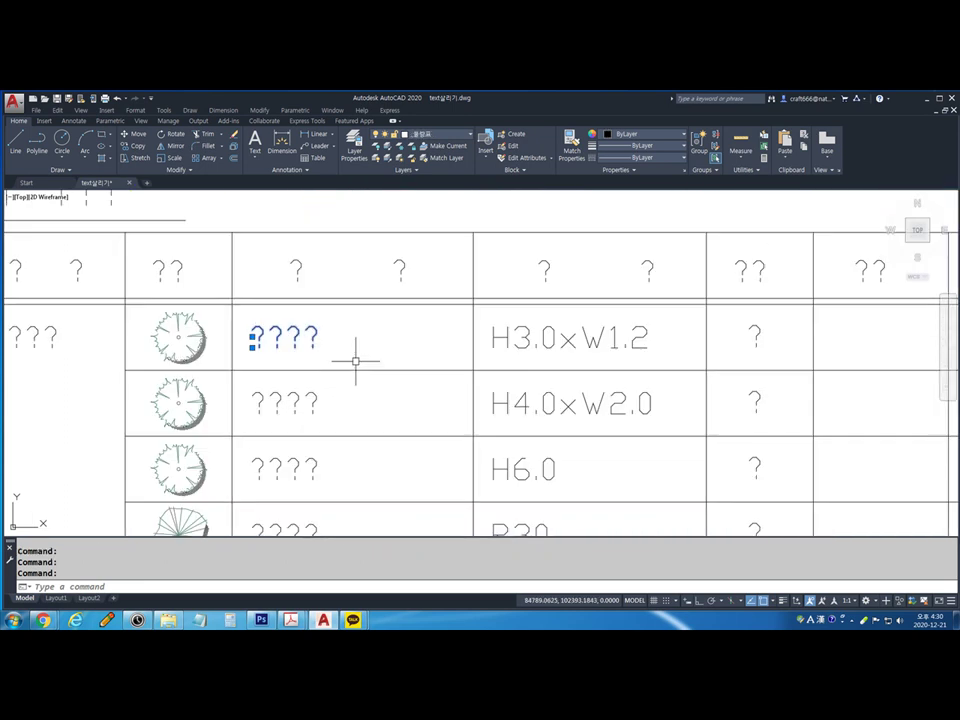
pyautogui.write('LI')
pyautogui.press('Return')
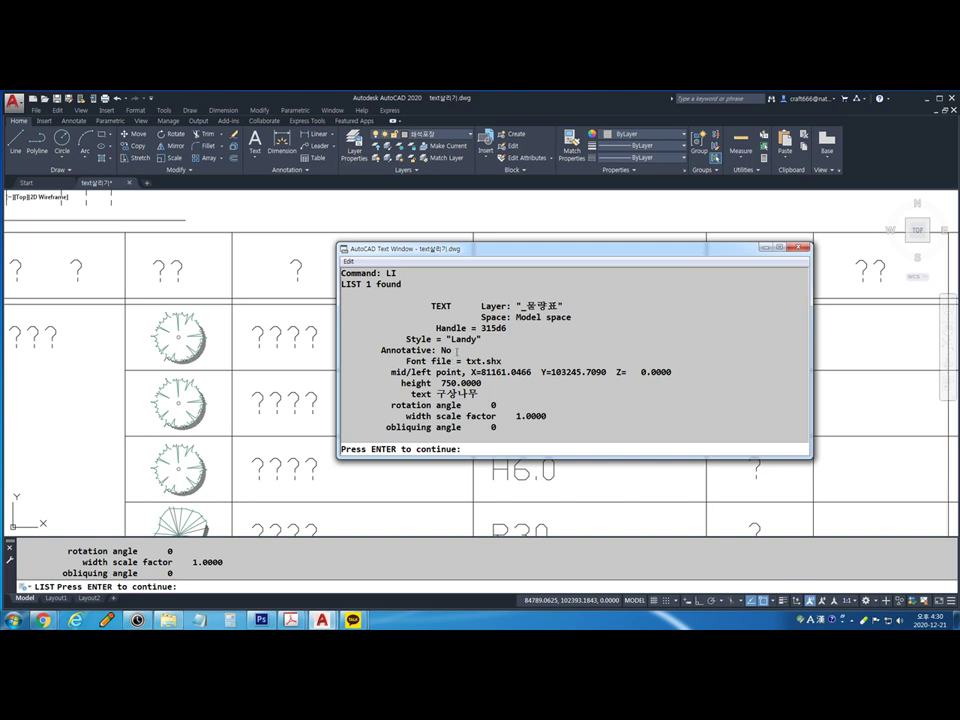
# Examine the layer, text style, height and text content in the listing, and close it
pyautogui.moveTo(449, 344)
pyautogui.mouseDown()
pyautogui.moveTo(482, 345)
pyautogui.moveTo(479, 309)
pyautogui.moveTo(562, 311)
pyautogui.mouseUp()
pyautogui.moveTo(513, 318); pyautogui.dragTo(570, 318)
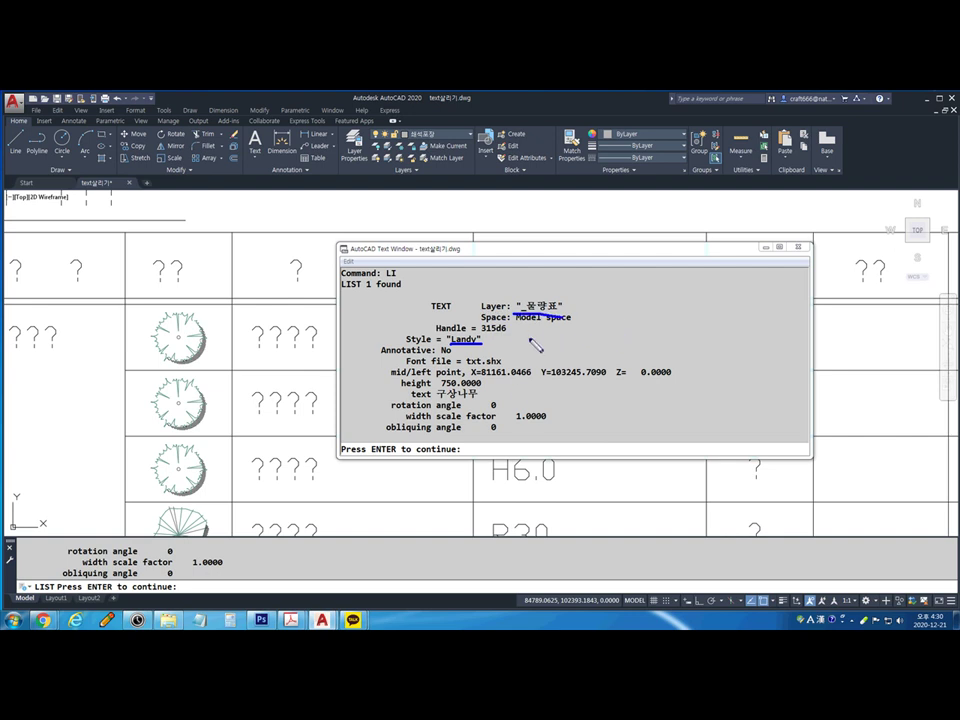
pyautogui.moveTo(406, 344); pyautogui.dragTo(437, 344)
pyautogui.press('e')
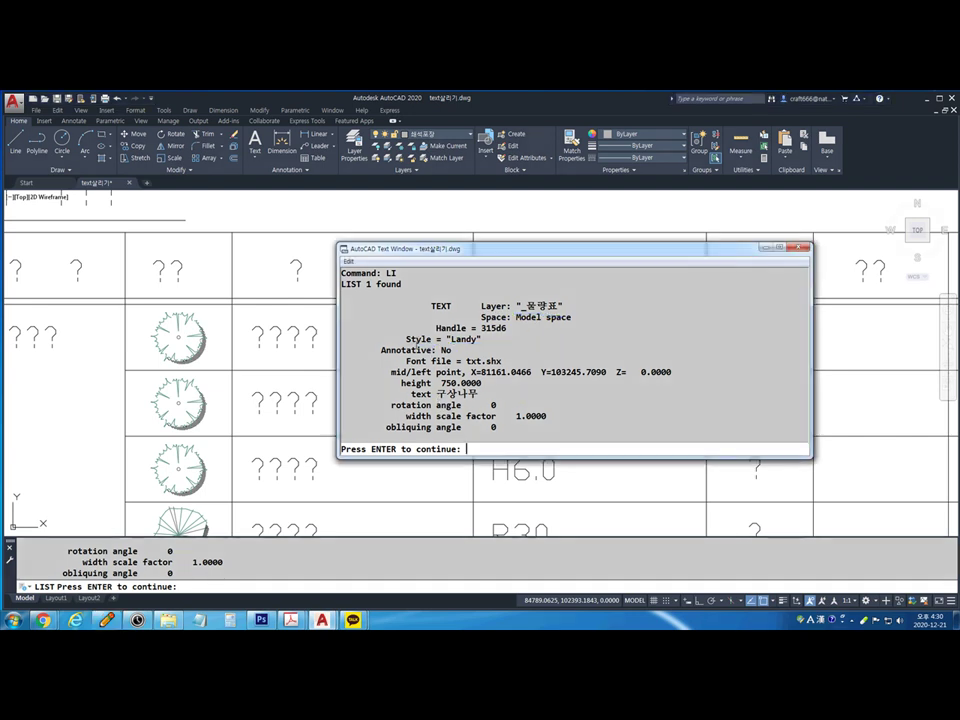
pyautogui.moveTo(406, 346); pyautogui.dragTo(503, 346)
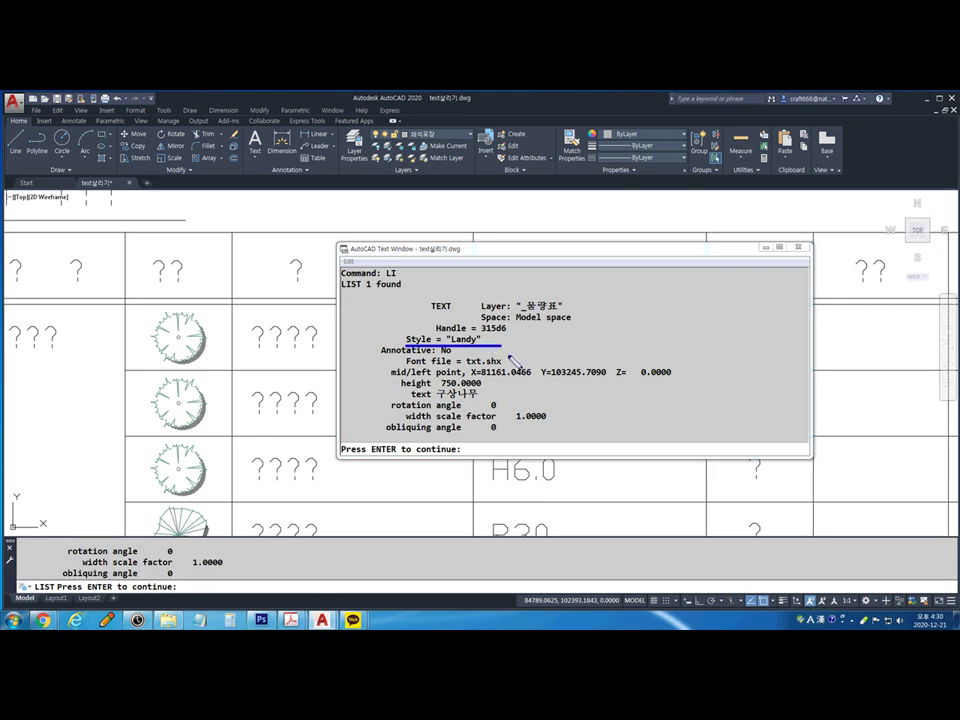
pyautogui.moveTo(425, 398); pyautogui.dragTo(487, 398)
pyautogui.press('Escape')
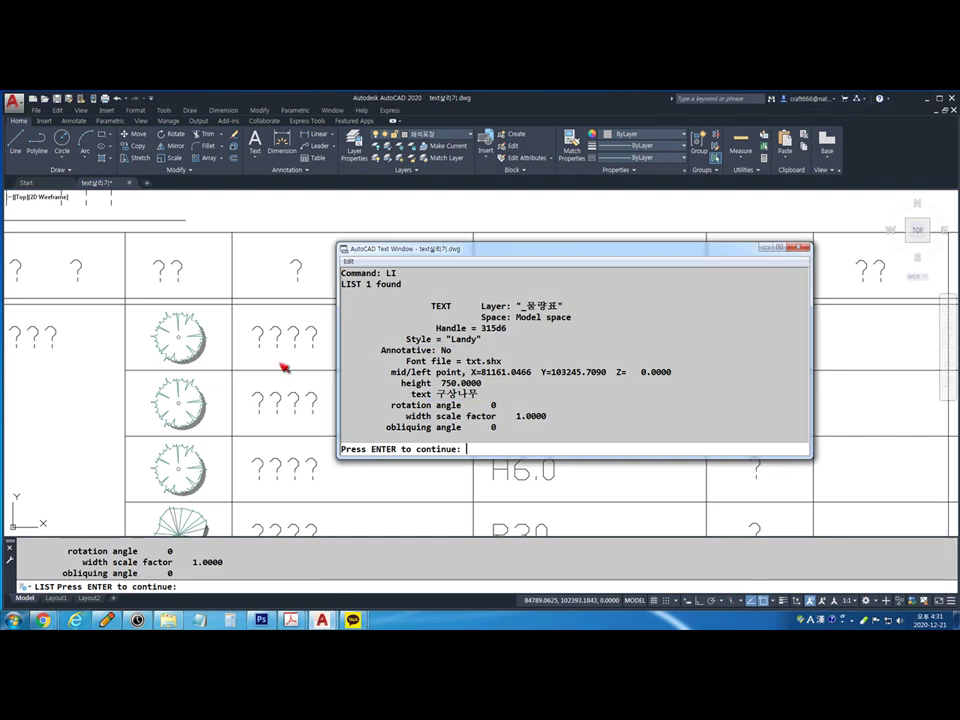
pyautogui.moveTo(473, 310); pyautogui.dragTo(601, 310)
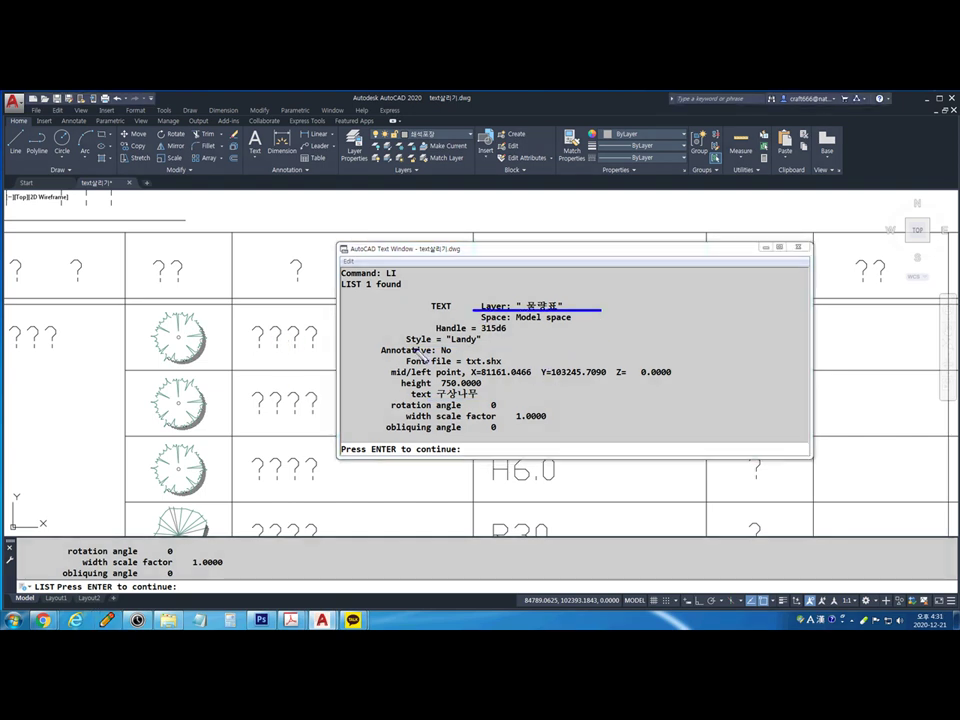
pyautogui.moveTo(433, 384); pyautogui.dragTo(481, 384)
pyautogui.moveTo(422, 405)
pyautogui.mouseDown()
pyautogui.moveTo(495, 400)
pyautogui.moveTo(430, 380)
pyautogui.moveTo(426, 403)
pyautogui.mouseUp()
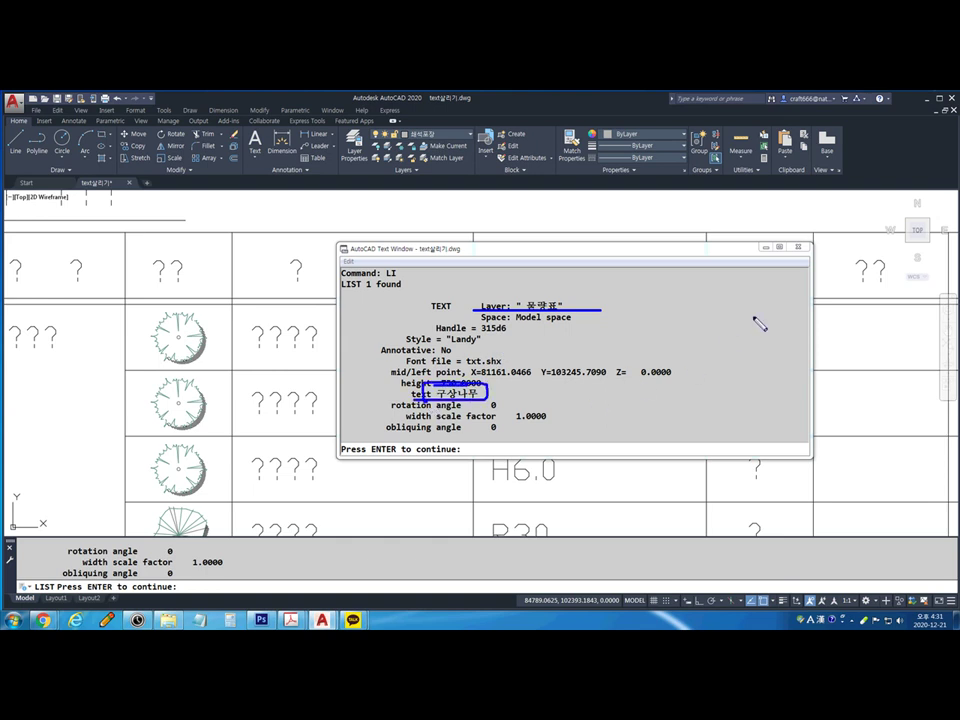
pyautogui.press('Escape')
pyautogui.click(334, 451)
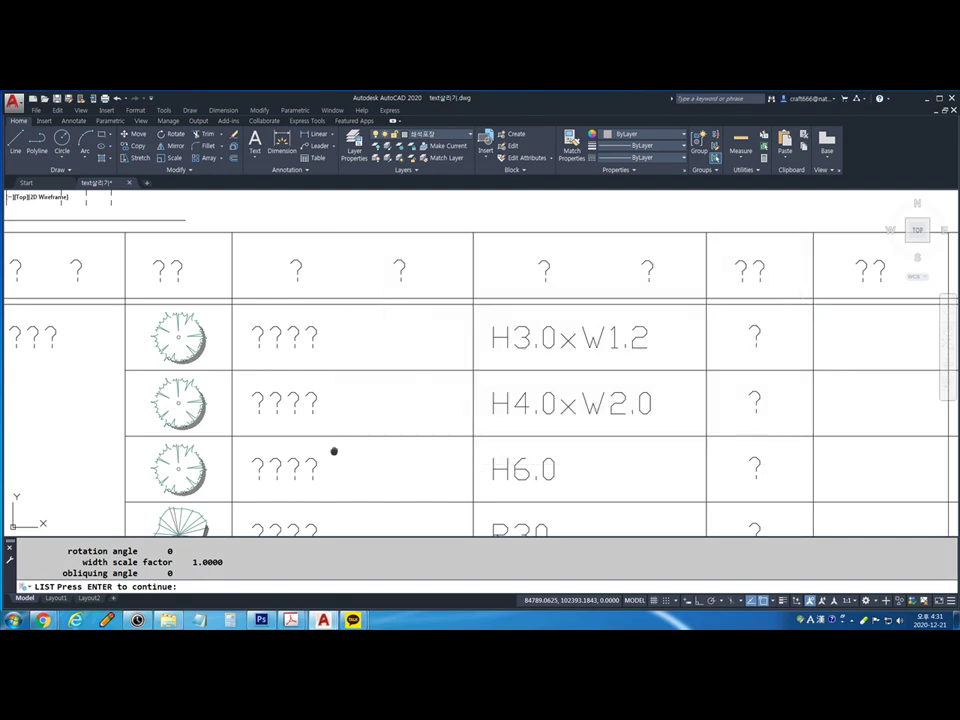
pyautogui.press('Escape')
pyautogui.press('Escape')
pyautogui.press('Escape')
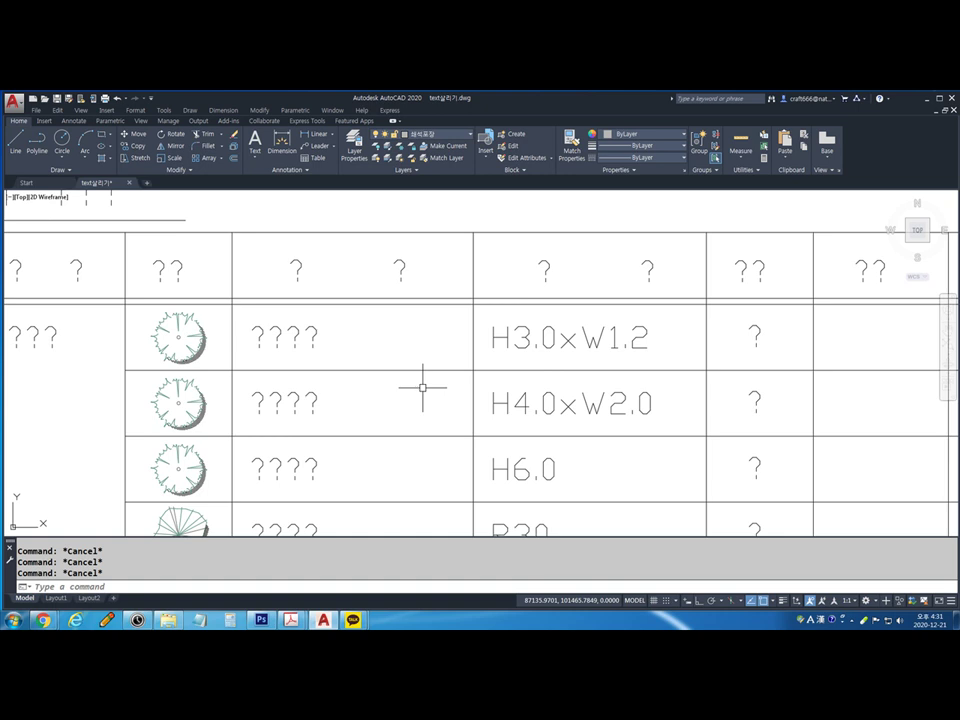
# Enable big fonts for the Landy text style and apply whgtxt.shx as its big font, keeping txt.shx as the SHX font
pyautogui.write('ST')
pyautogui.press('Return')
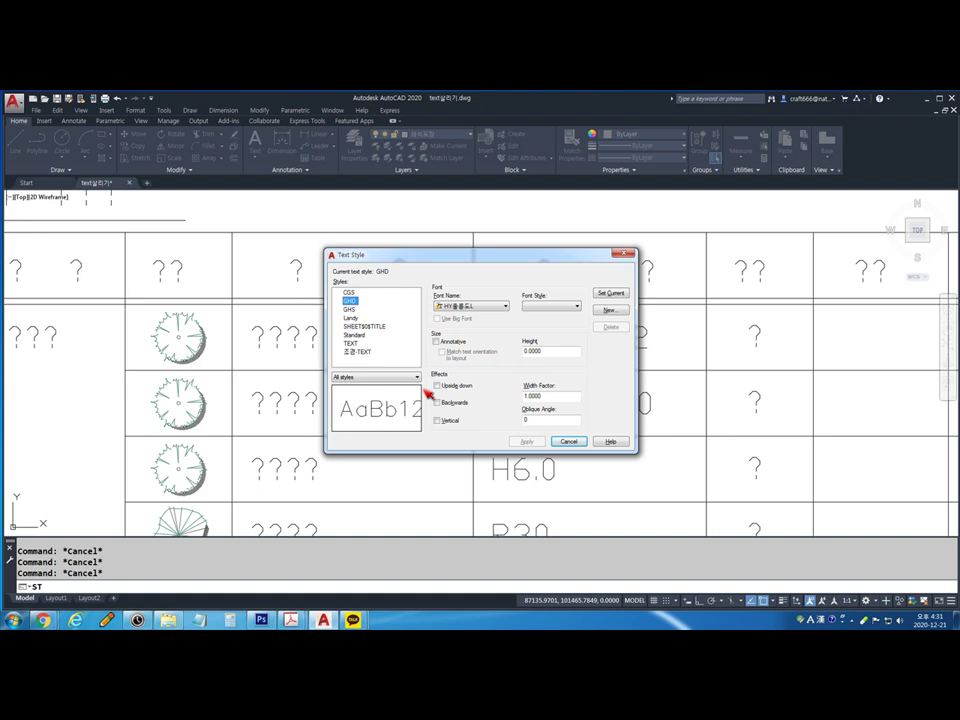
pyautogui.click(356, 318)
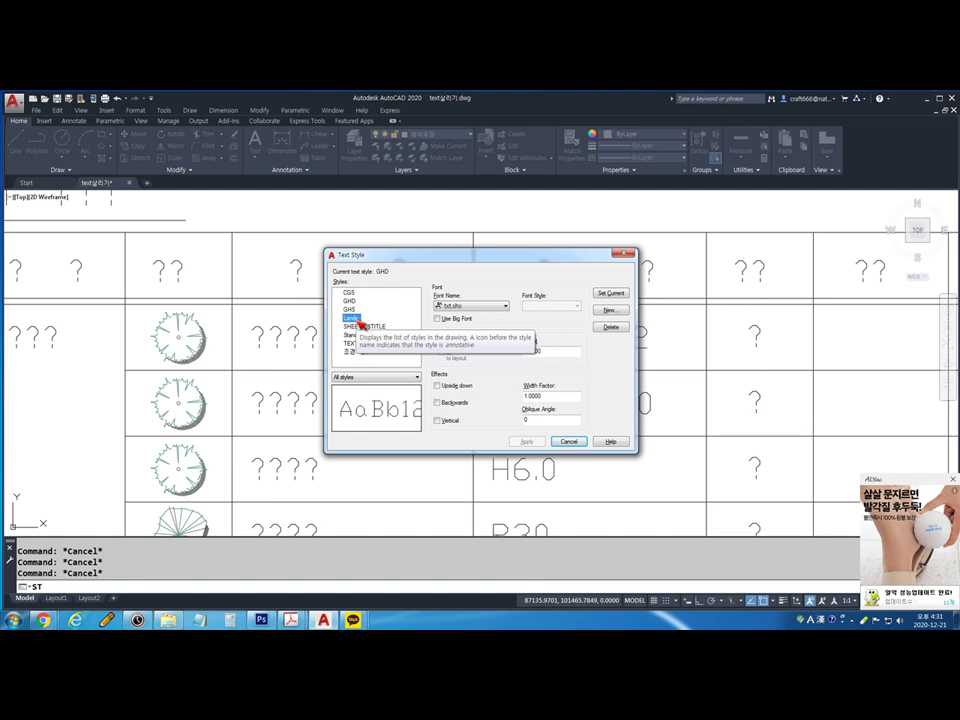
pyautogui.click(441, 318)
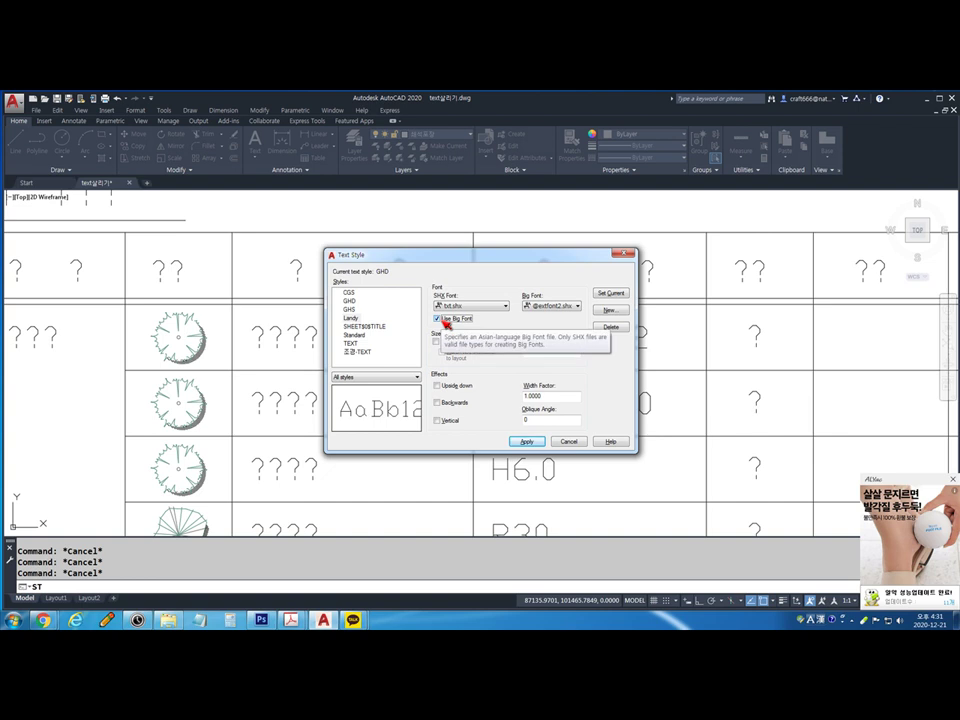
pyautogui.click(553, 305)
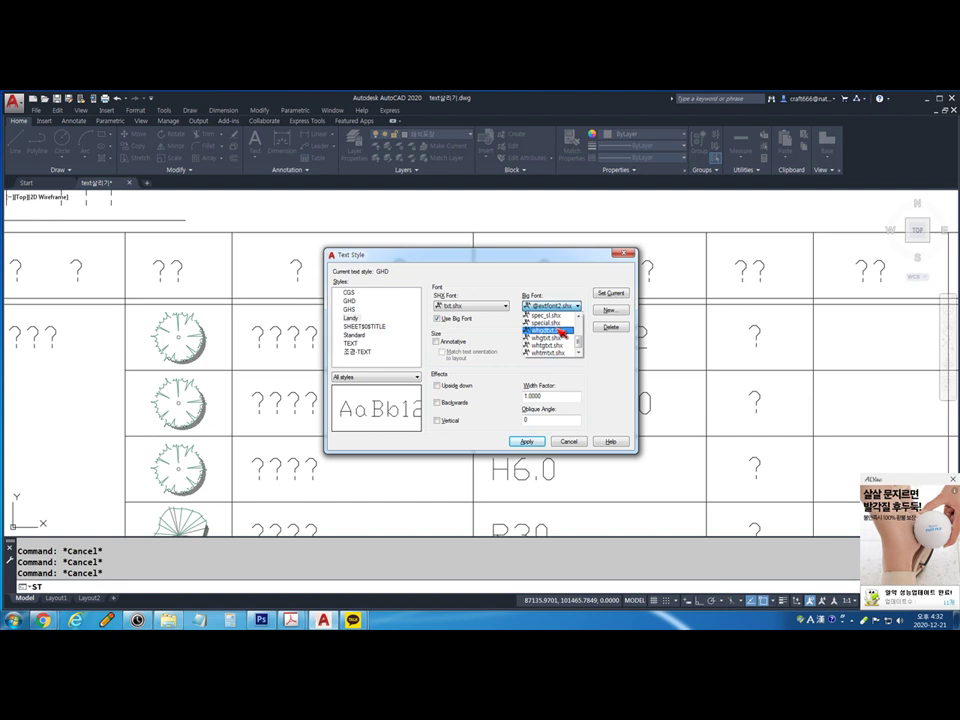
pyautogui.click(558, 331)
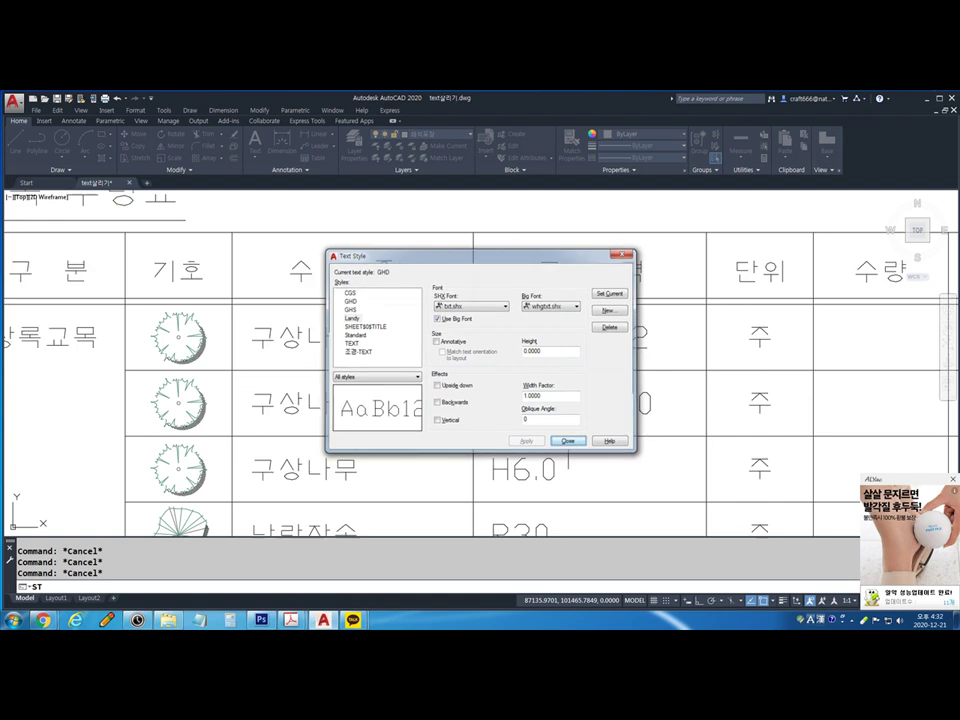
# Close the text style settings, check the KakaoTalk group chat, and return to the drawing
pyautogui.click(568, 441)
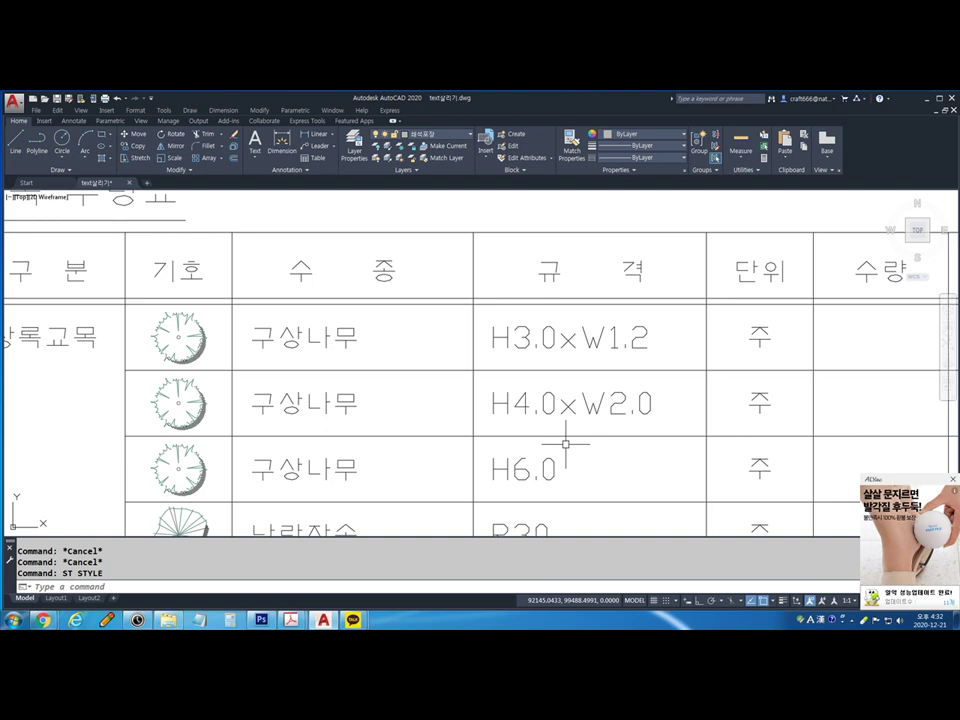
pyautogui.moveTo(352, 620)
pyautogui.click(453, 533)
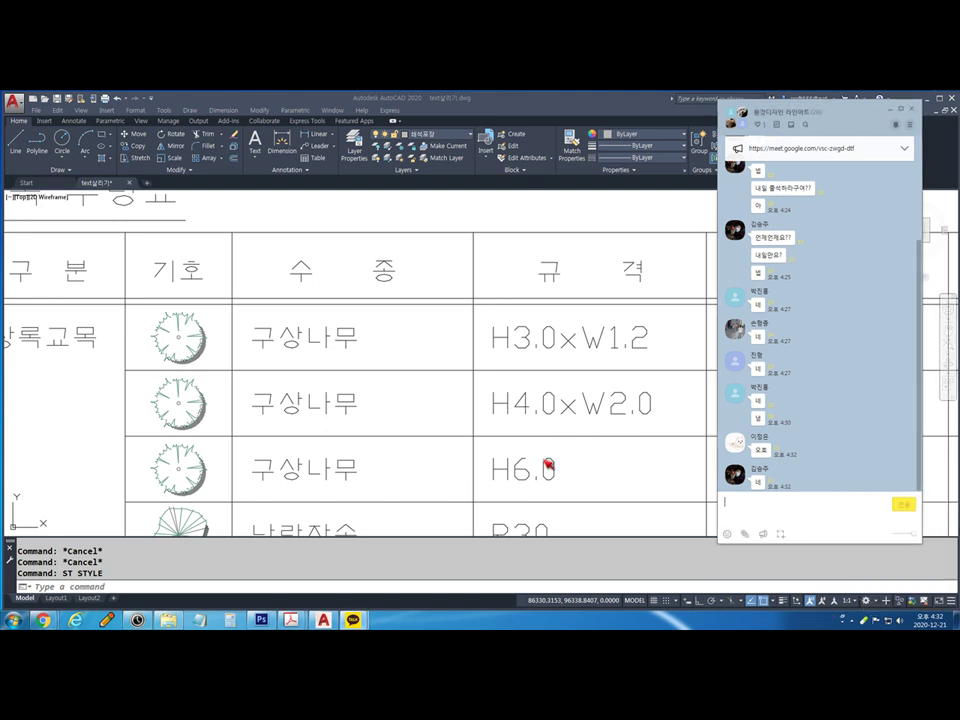
pyautogui.press('Escape')
# Examine the plant names and sizes in the 수목 수량표 quantity tables for correctly displayed Korean text
pyautogui.scroll(-10, 469, 429)
pyautogui.scroll(-2, 574, 465)
pyautogui.scroll(3, 574, 465)
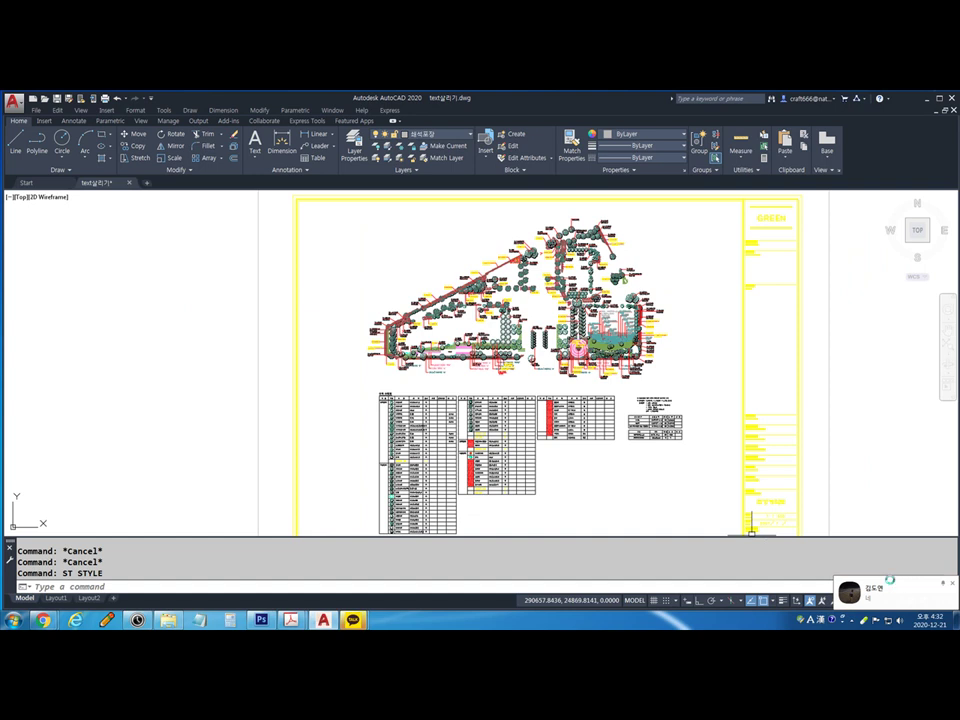
pyautogui.click(896, 585)
pyautogui.press('Escape')
pyautogui.scroll(8, 405, 405)
pyautogui.scroll(2, 405, 405)
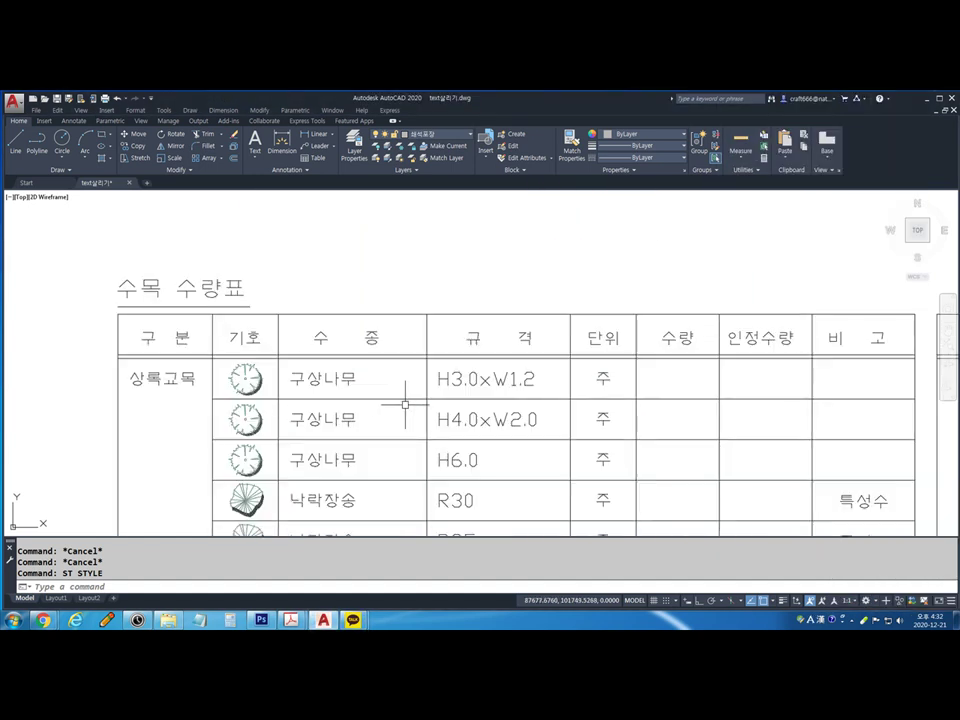
pyautogui.scroll(1, 330, 395)
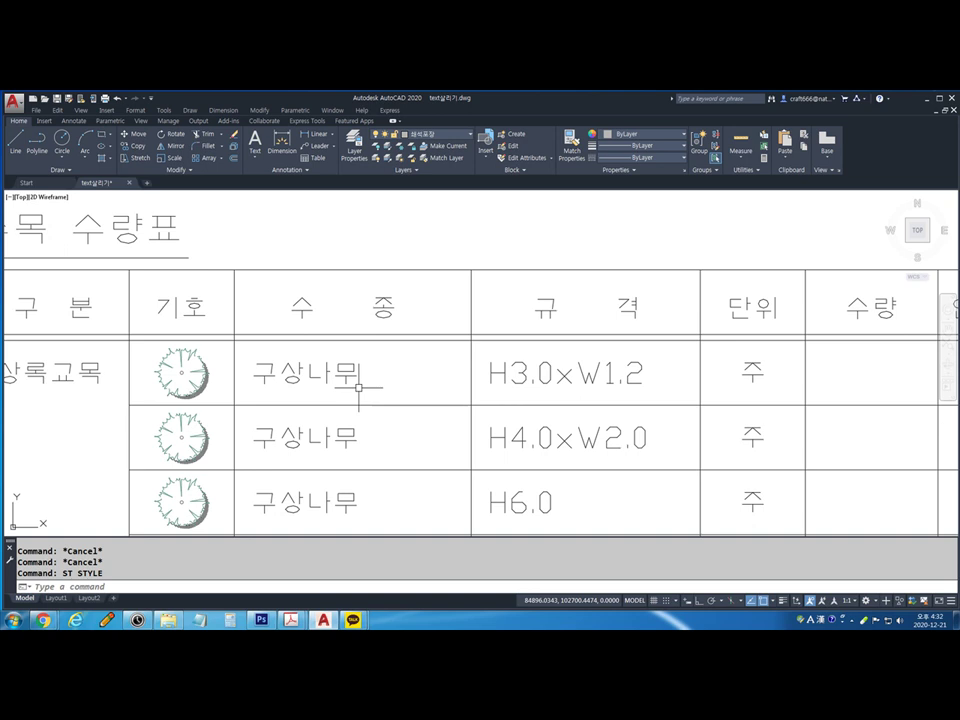
pyautogui.scroll(-3, 348, 373)
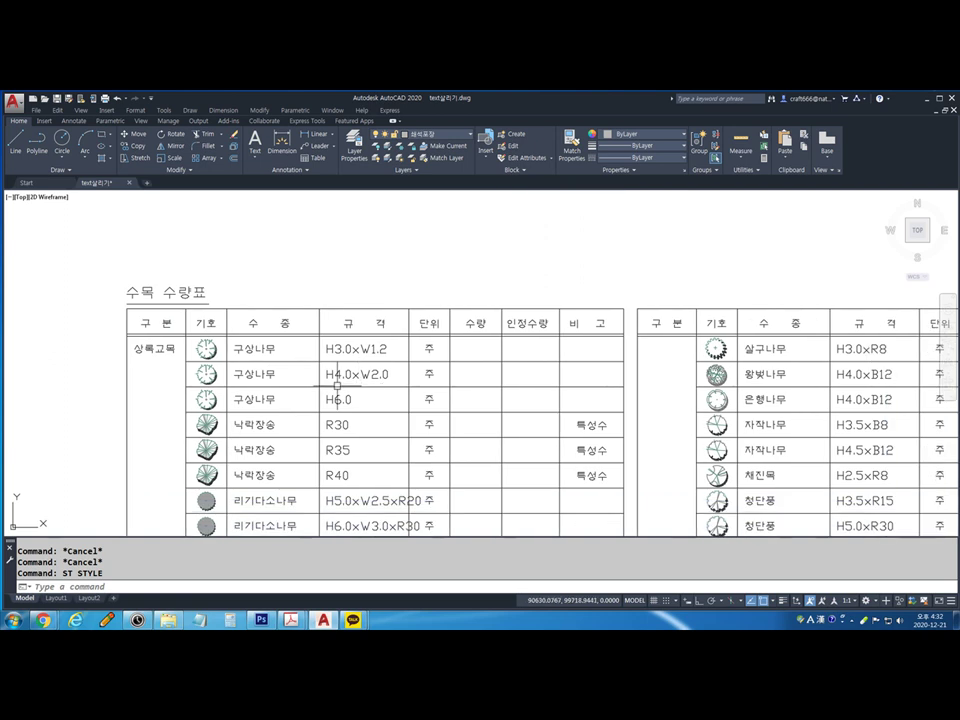
pyautogui.scroll(2, 226, 336)
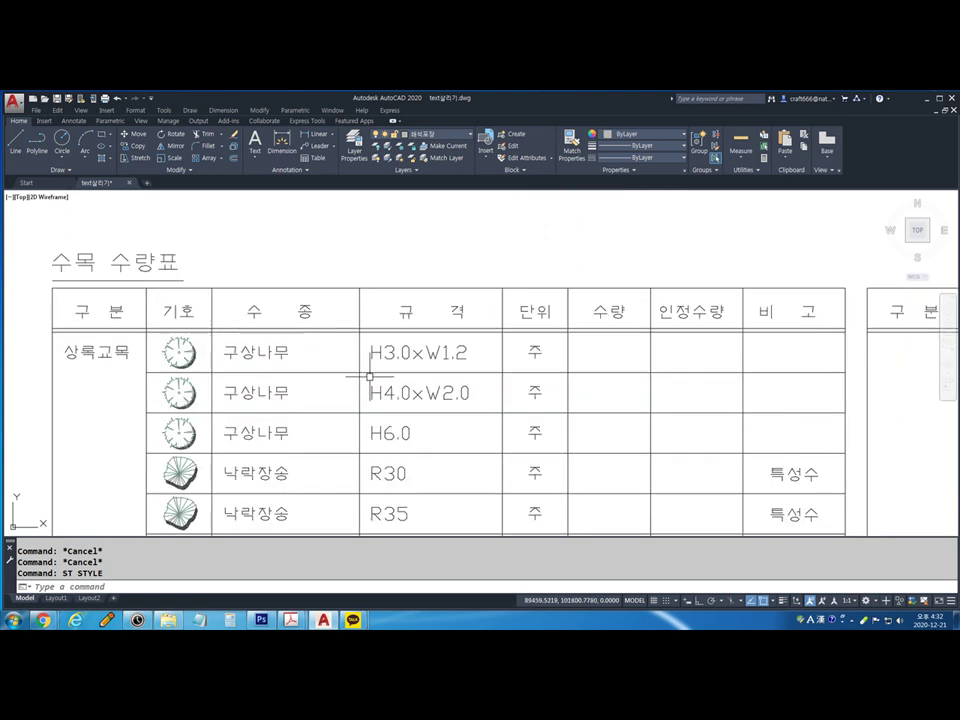
pyautogui.scroll(4, 254, 364)
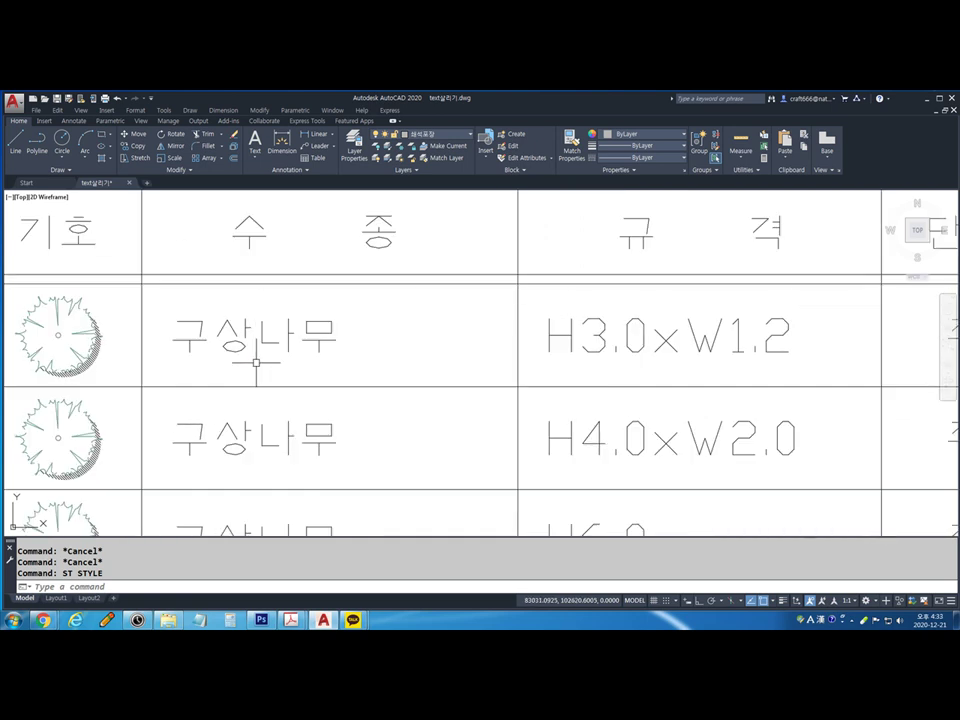
pyautogui.scroll(-8, 268, 358)
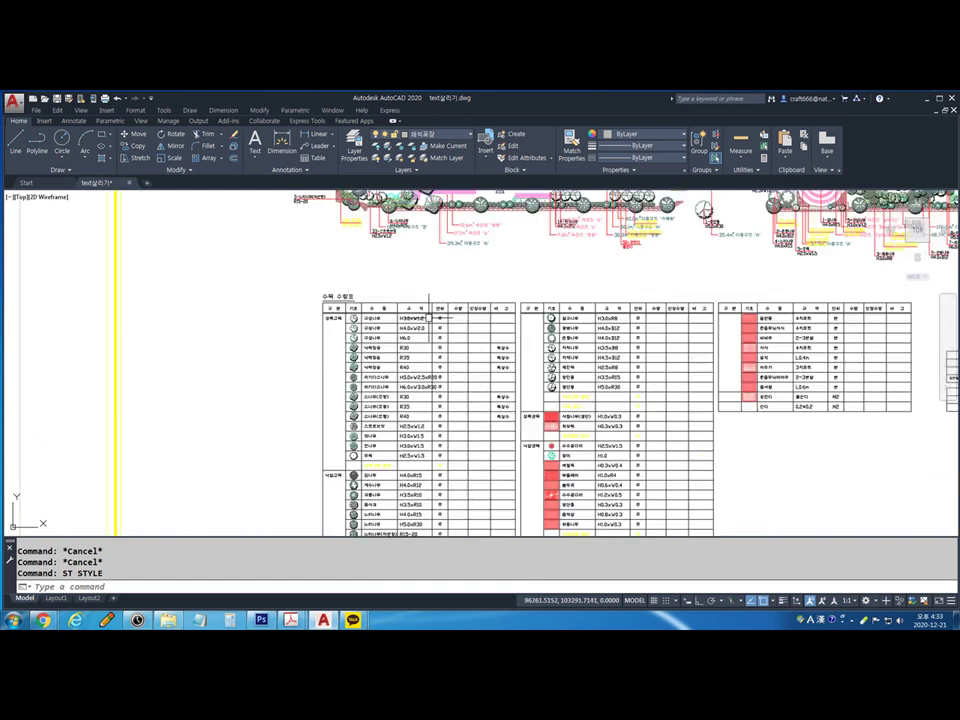
pyautogui.scroll(6, 596, 325)
pyautogui.moveTo(533, 412); pyautogui.dragTo(513, 332, button='middle')
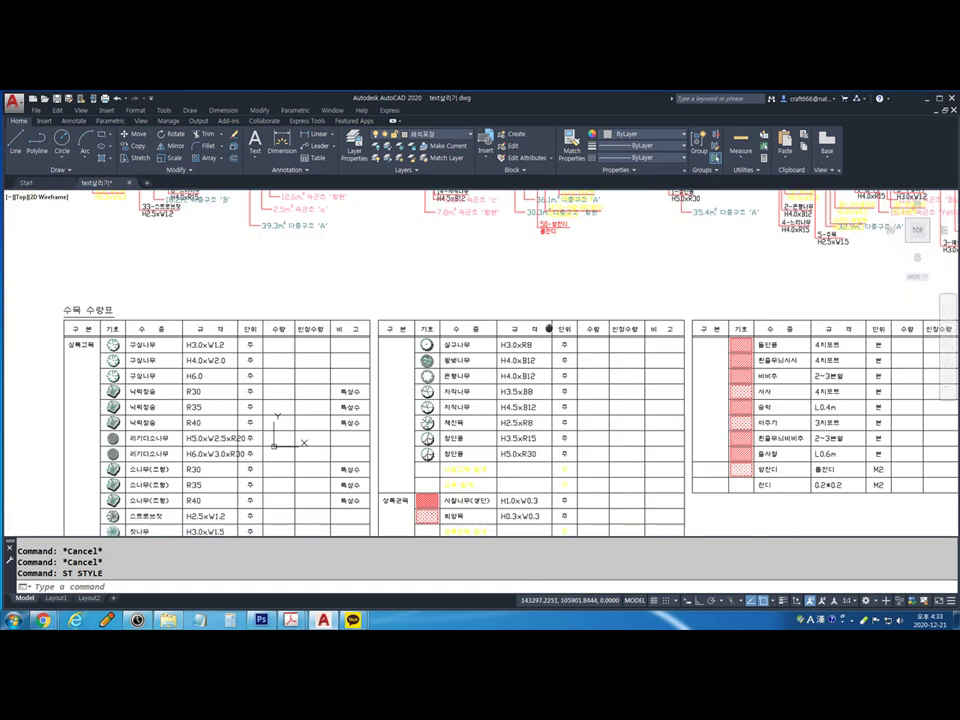
pyautogui.scroll(4, 247, 346)
pyautogui.scroll(-2, 189, 336)
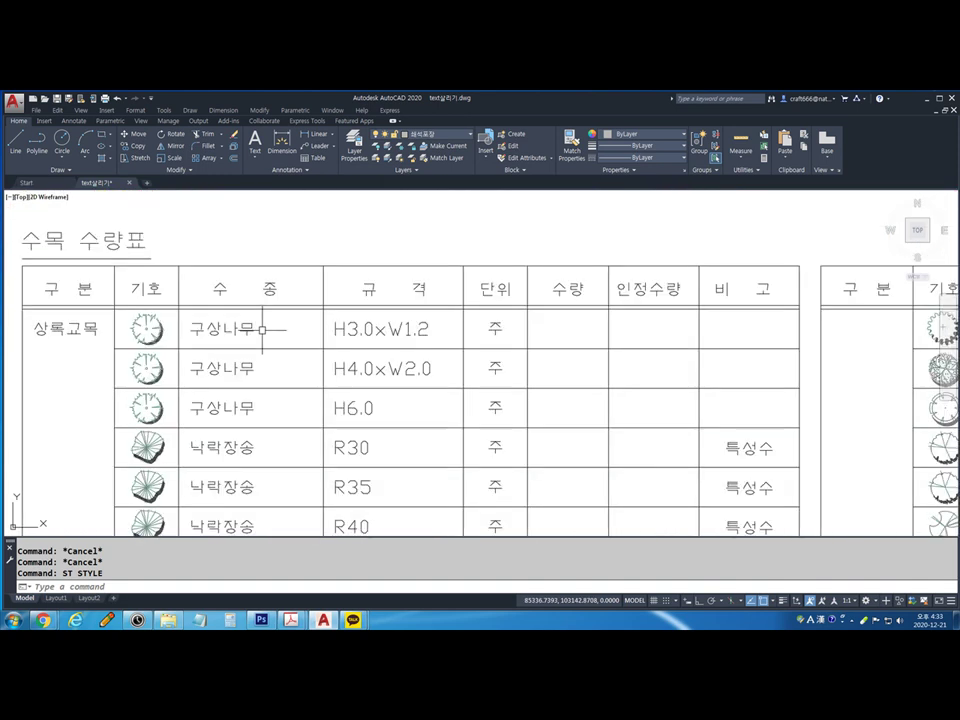
pyautogui.scroll(4, 189, 321)
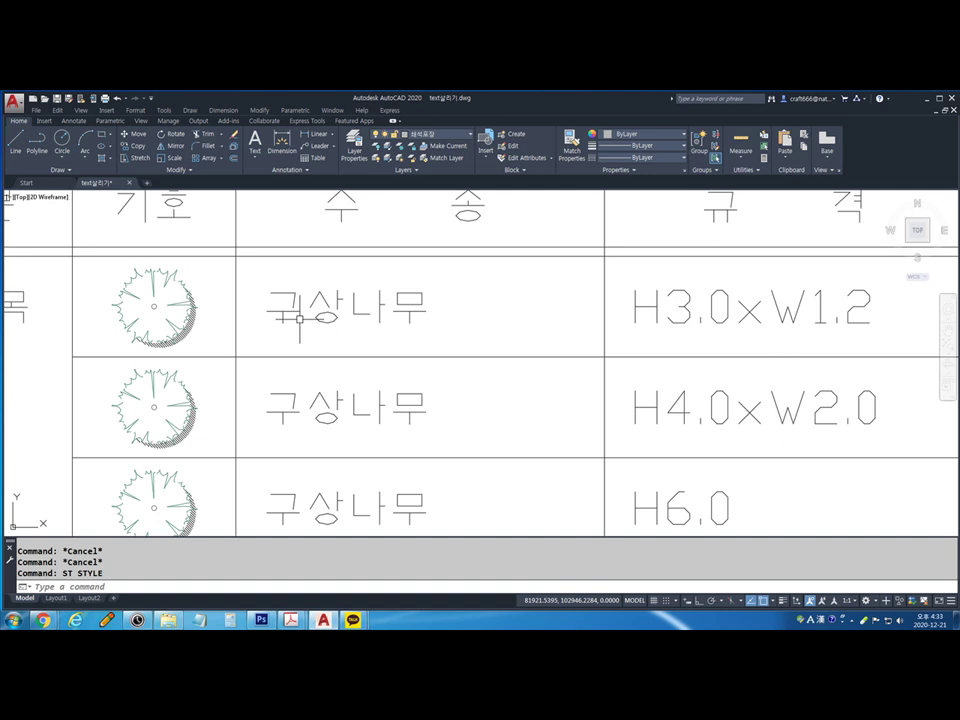
pyautogui.scroll(-8, 299, 319)
pyautogui.scroll(3, 407, 461)
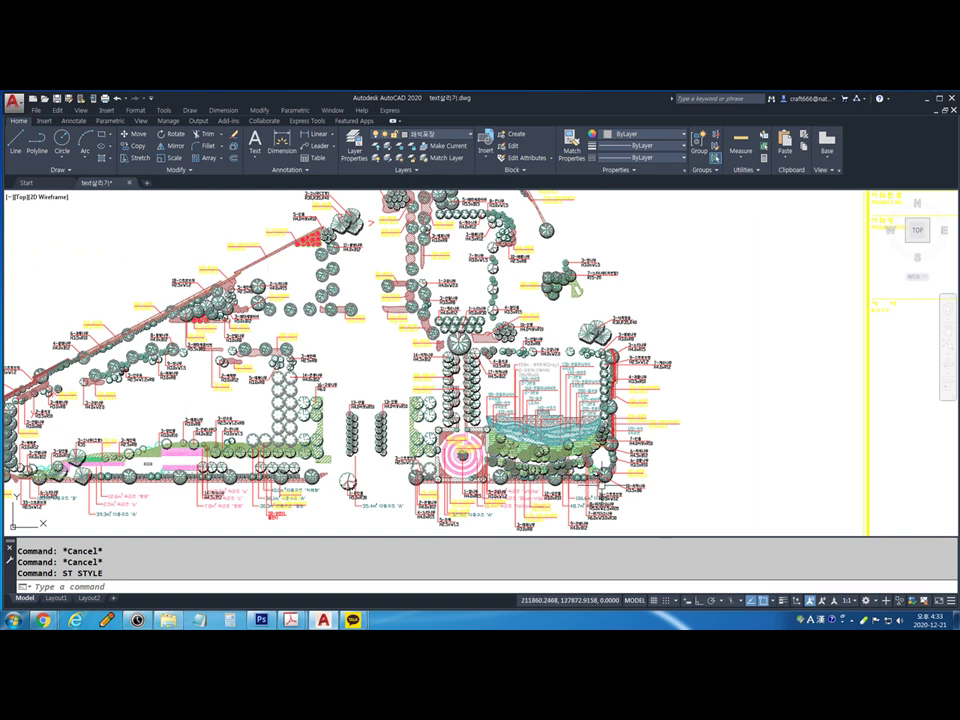
# Examine the plant labels across the whole planting plan for correctly displayed Korean text
pyautogui.moveTo(485, 363); pyautogui.dragTo(355, 304, button='middle')
pyautogui.scroll(2, 377, 305)
pyautogui.scroll(-4, 374, 326)
pyautogui.scroll(4, 394, 222)
pyautogui.moveTo(500, 192); pyautogui.dragTo(534, 258, button='middle')
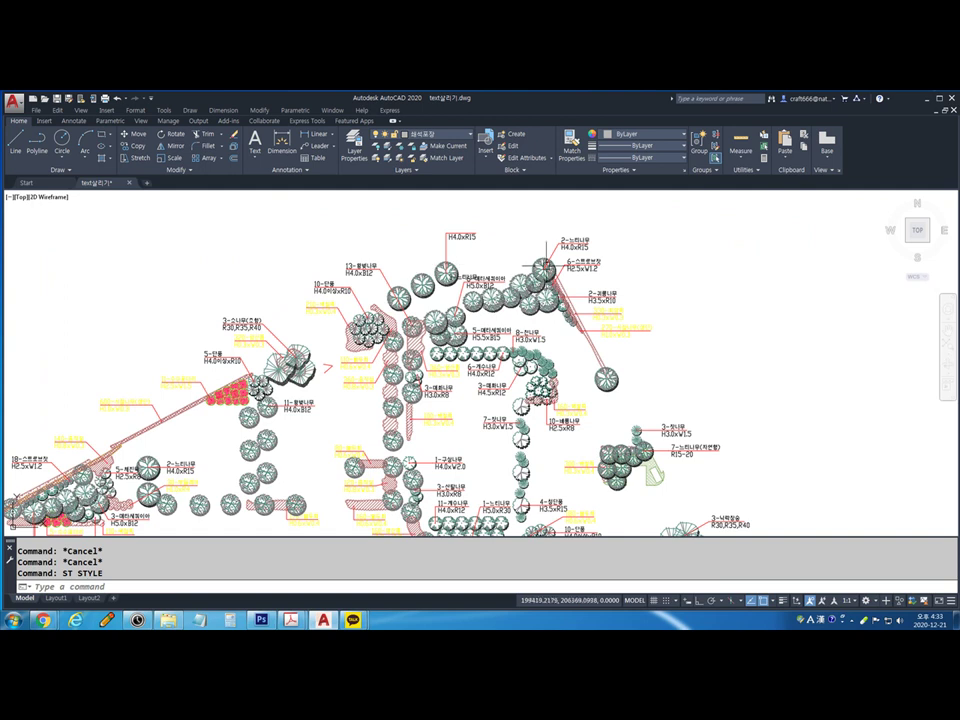
pyautogui.moveTo(301, 417); pyautogui.dragTo(386, 322, button='middle')
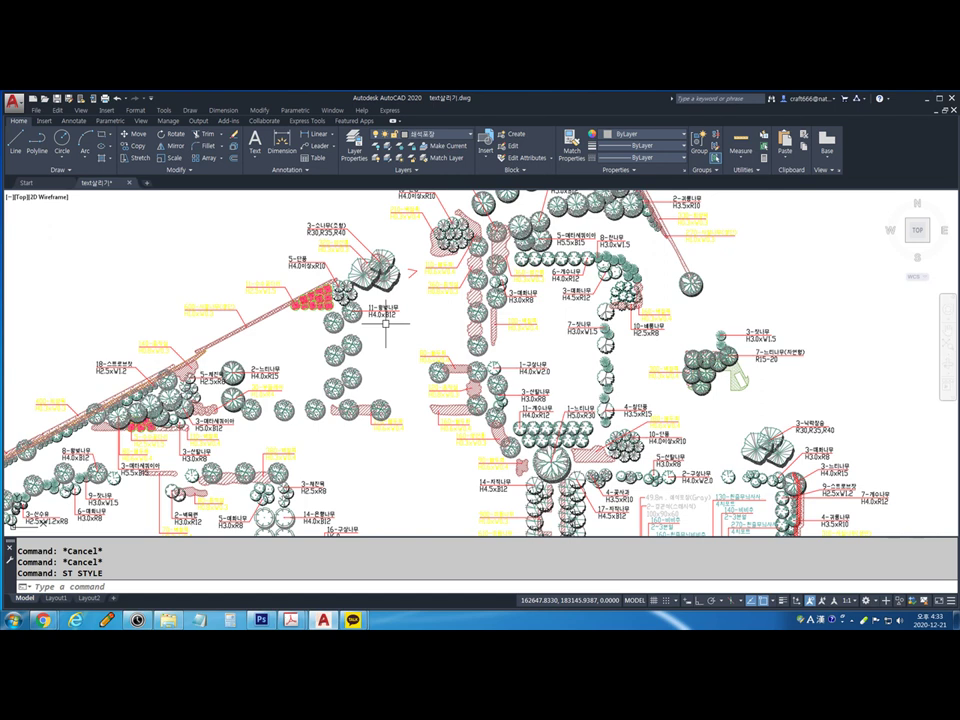
pyautogui.scroll(2, 590, 452)
pyautogui.moveTo(590, 452)
pyautogui.mouseDown(button='middle')
pyautogui.moveTo(504, 347)
pyautogui.moveTo(482, 152)
pyautogui.mouseUp(button='middle')
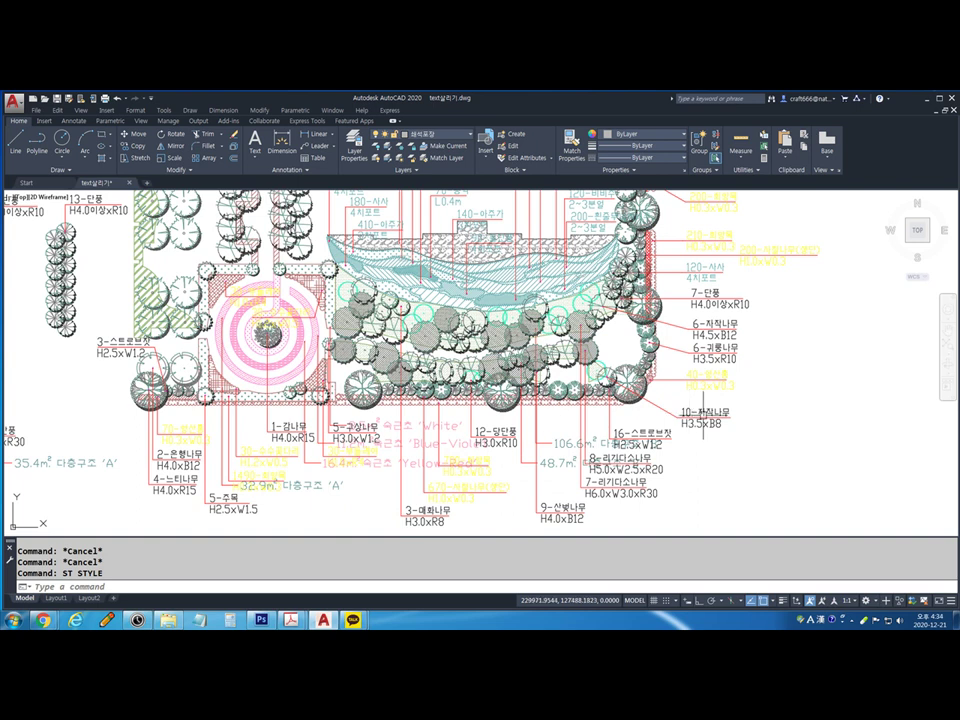
pyautogui.scroll(-2, 519, 447)
pyautogui.moveTo(194, 376); pyautogui.dragTo(580, 401, button='middle')
pyautogui.scroll(2, 166, 333)
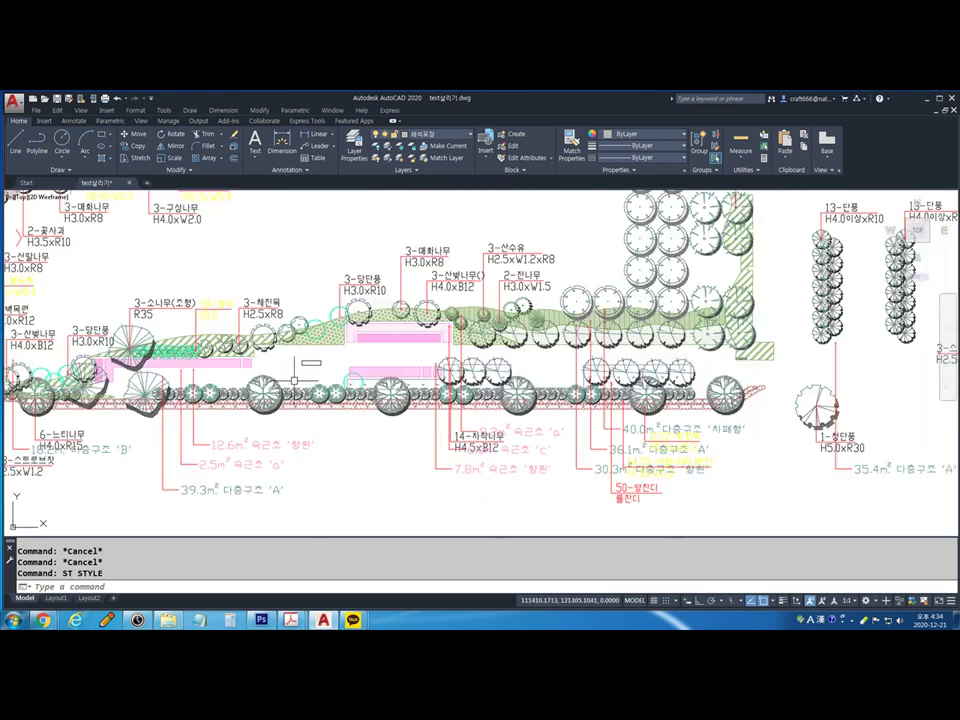
pyautogui.moveTo(61, 190); pyautogui.dragTo(236, 305, button='middle')
pyautogui.moveTo(318, 269); pyautogui.dragTo(380, 268, button='middle')
pyautogui.moveTo(440, 257)
pyautogui.mouseDown(button='middle')
pyautogui.moveTo(715, 394)
pyautogui.moveTo(535, 354)
pyautogui.moveTo(520, 494)
pyautogui.moveTo(640, 520)
pyautogui.mouseUp(button='middle')
pyautogui.scroll(1, 400, 380)
pyautogui.scroll(-4, 450, 400)
pyautogui.scroll(-2, 410, 200)
pyautogui.scroll(-2, 408, 220)
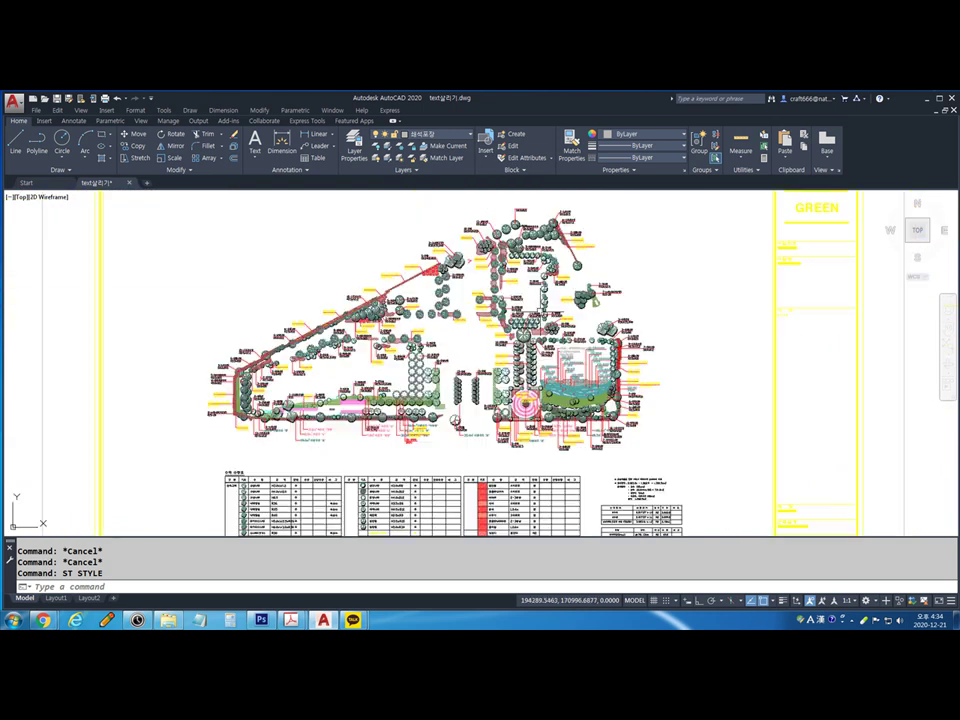
# Start the FIND command to open Find and Replace for the drawing's text
pyautogui.scroll(2, 440, 430)
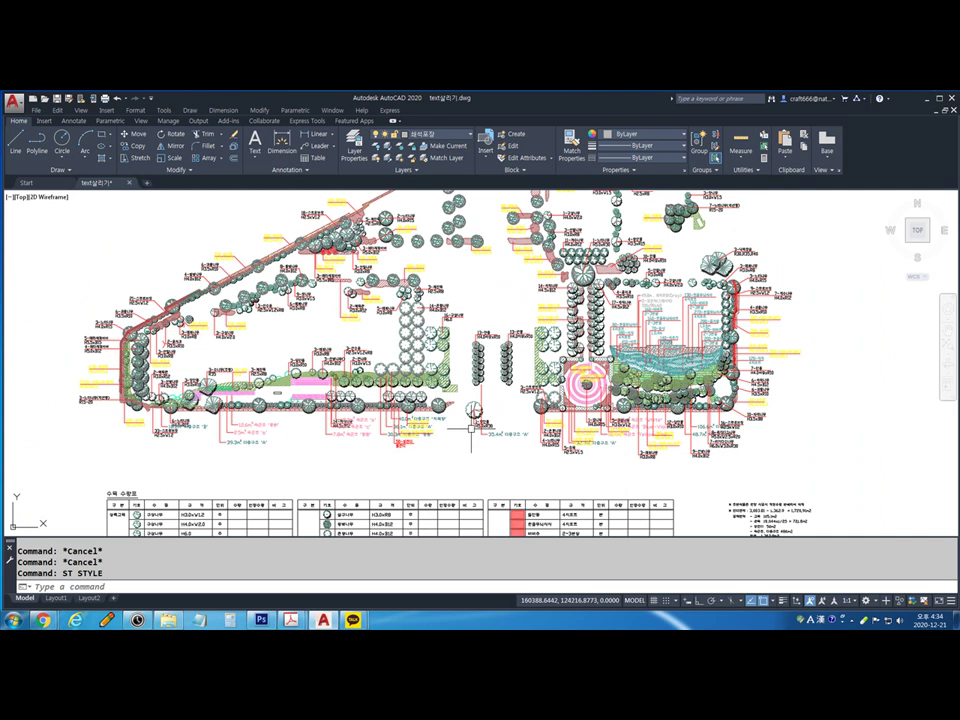
pyautogui.scroll(-1, 383, 301)
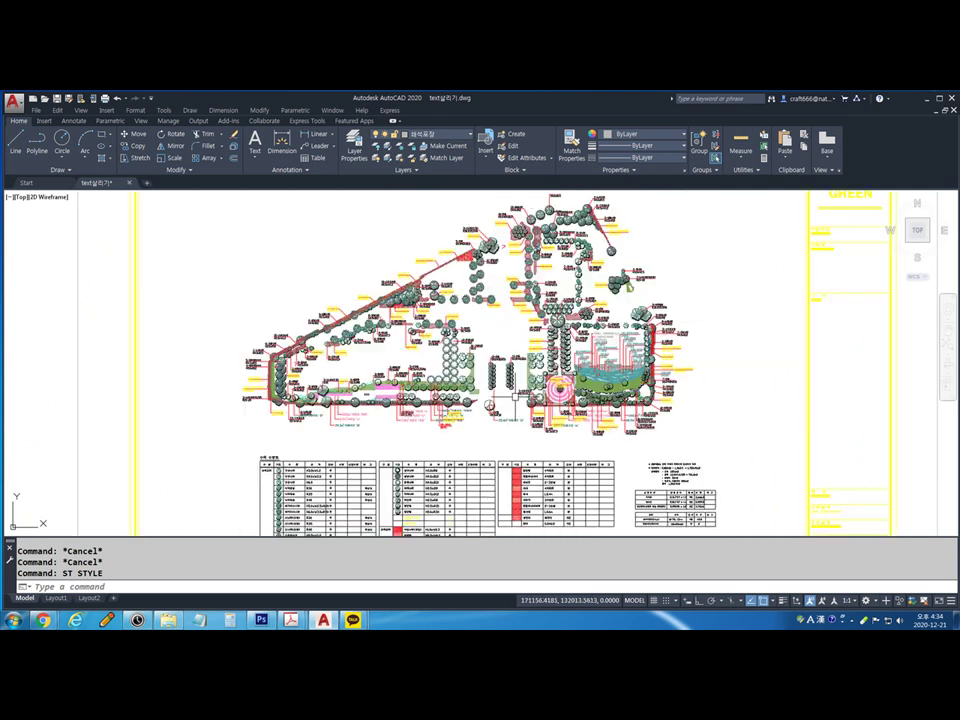
pyautogui.scroll(-1, 425, 288)
pyautogui.write('FIND')
pyautogui.press('Return')
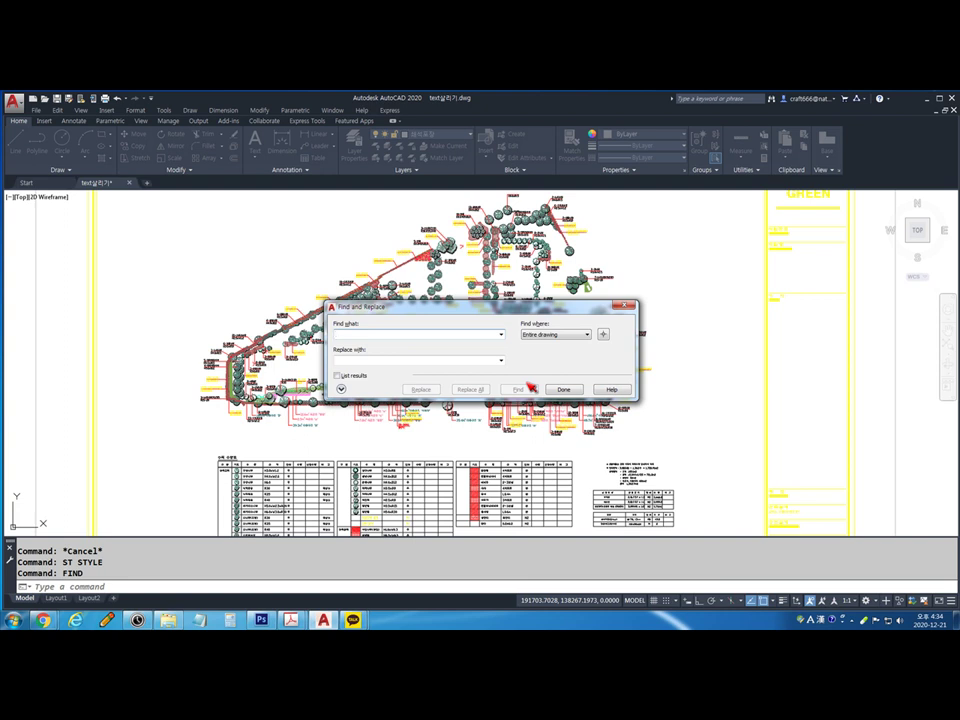
# Switch to the 단축키-CAD.pdf shortcut list in Acrobat, handwrite the note "문자찾기 & 바꾸기 FIND" above the table, and clear it
pyautogui.moveTo(290, 620)
pyautogui.click(330, 585)
pyautogui.scroll(5, 476, 388)
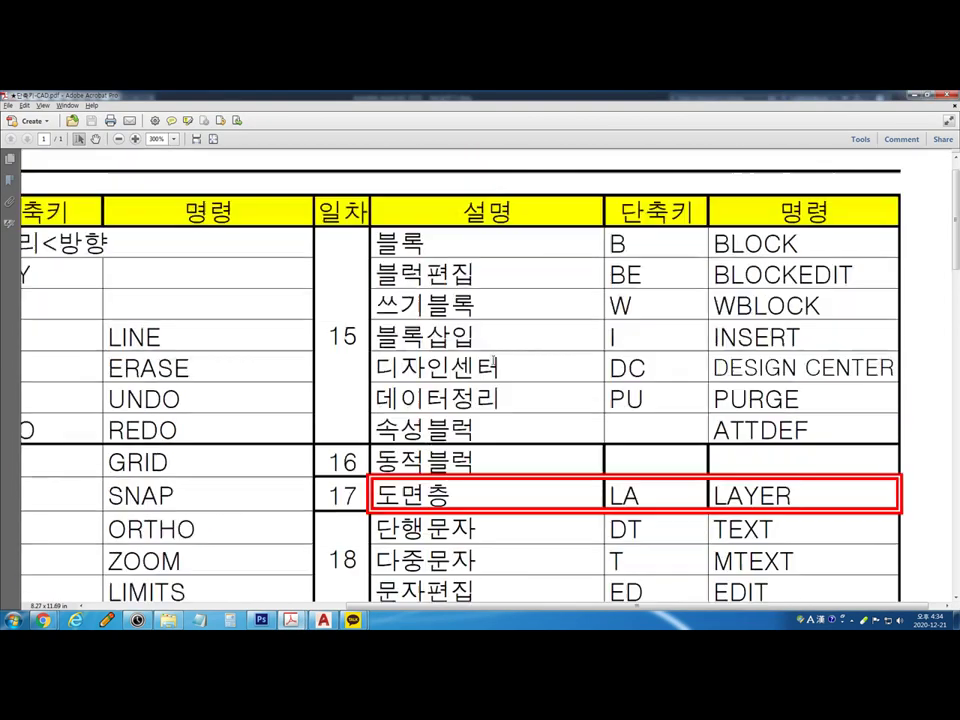
pyautogui.moveTo(370, 168)
pyautogui.mouseDown()
pyautogui.moveTo(386, 198)
pyautogui.moveTo(405, 183)
pyautogui.moveTo(420, 193)
pyautogui.moveTo(436, 174)
pyautogui.moveTo(443, 183)
pyautogui.moveTo(458, 174)
pyautogui.moveTo(463, 188)
pyautogui.moveTo(451, 204)
pyautogui.moveTo(468, 188)
pyautogui.moveTo(517, 190)
pyautogui.moveTo(533, 180)
pyautogui.moveTo(560, 191)
pyautogui.moveTo(578, 175)
pyautogui.moveTo(571, 185)
pyautogui.moveTo(608, 188)
pyautogui.mouseUp()
pyautogui.moveTo(617, 166); pyautogui.dragTo(618, 190)
pyautogui.moveTo(703, 165); pyautogui.dragTo(703, 190)
pyautogui.moveTo(628, 168)
pyautogui.mouseDown()
pyautogui.moveTo(640, 170)
pyautogui.moveTo(641, 186)
pyautogui.moveTo(676, 168)
pyautogui.moveTo(682, 186)
pyautogui.moveTo(630, 190)
pyautogui.moveTo(609, 165)
pyautogui.moveTo(686, 152)
pyautogui.mouseUp()
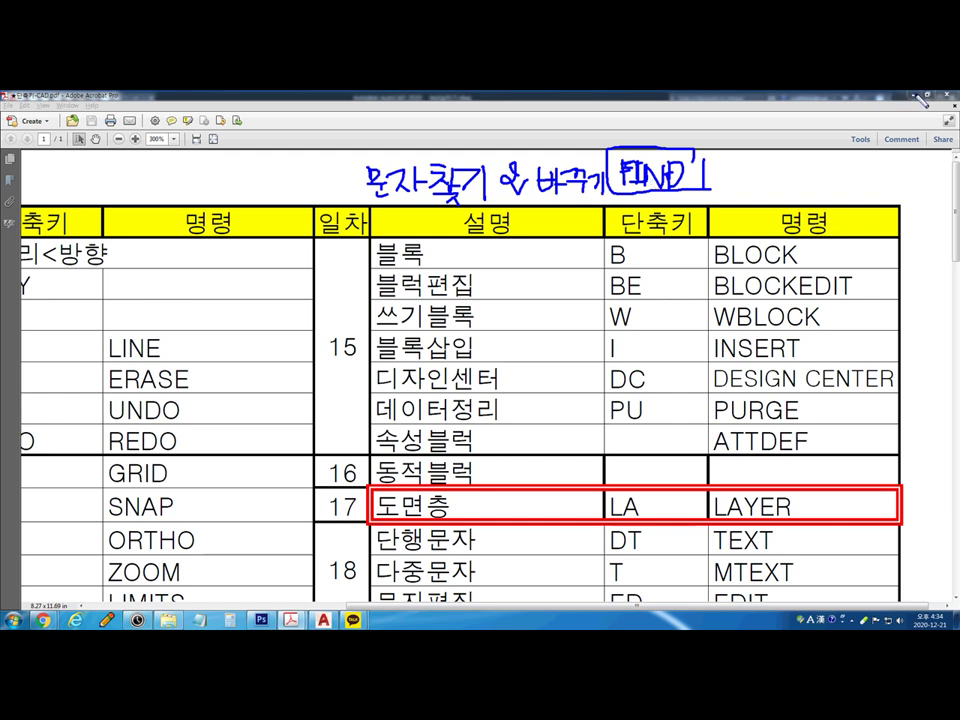
pyautogui.press('e')
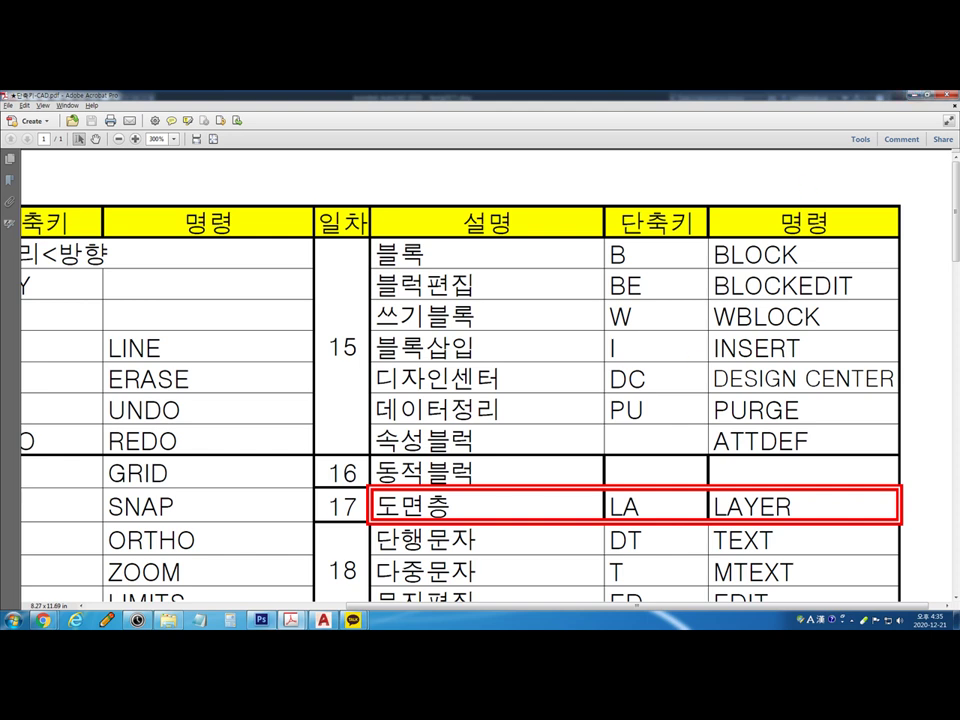
# Return to AutoCAD and set Find and Replace to search for 구상나무 and replace it with 크리스마스나무
pyautogui.click(328, 621)
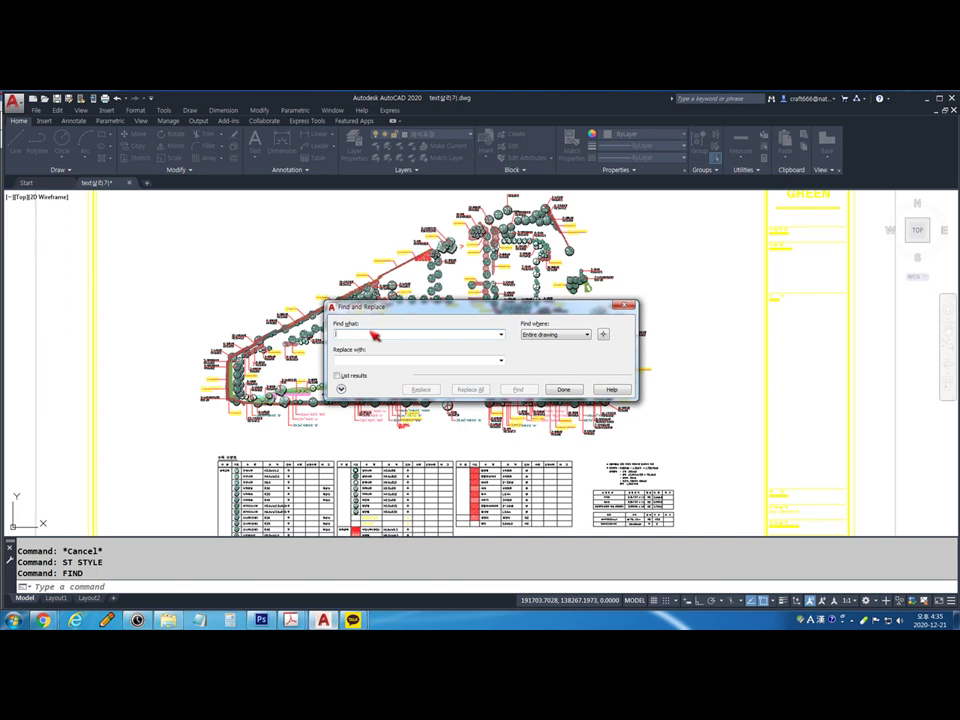
pyautogui.write('구간별')
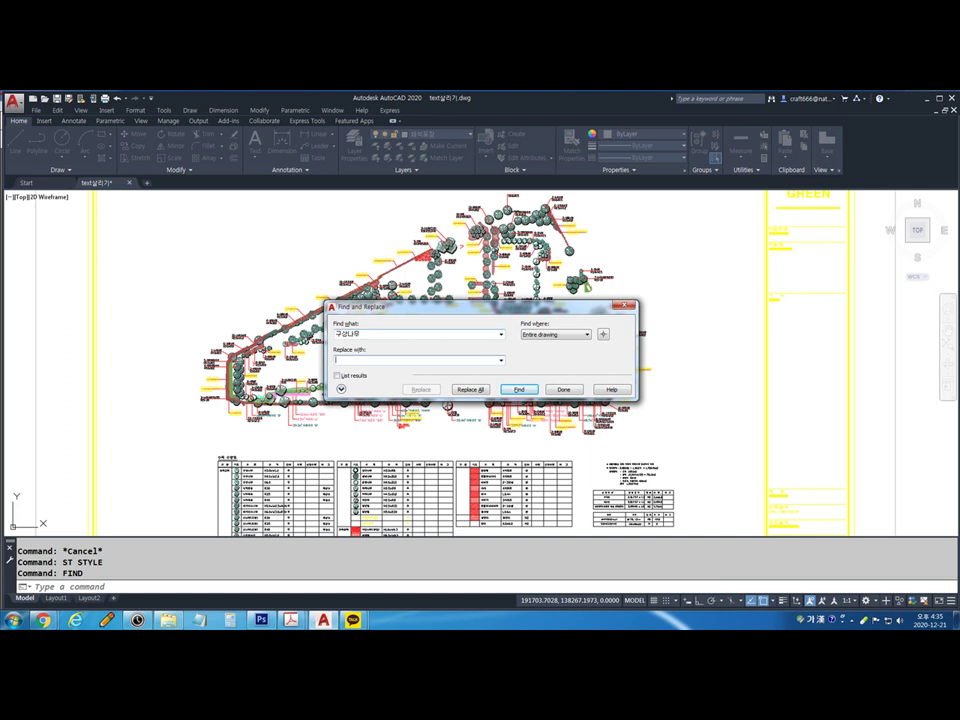
pyautogui.write('크리스마스나무')
pyautogui.moveTo(439, 306); pyautogui.dragTo(432, 289)
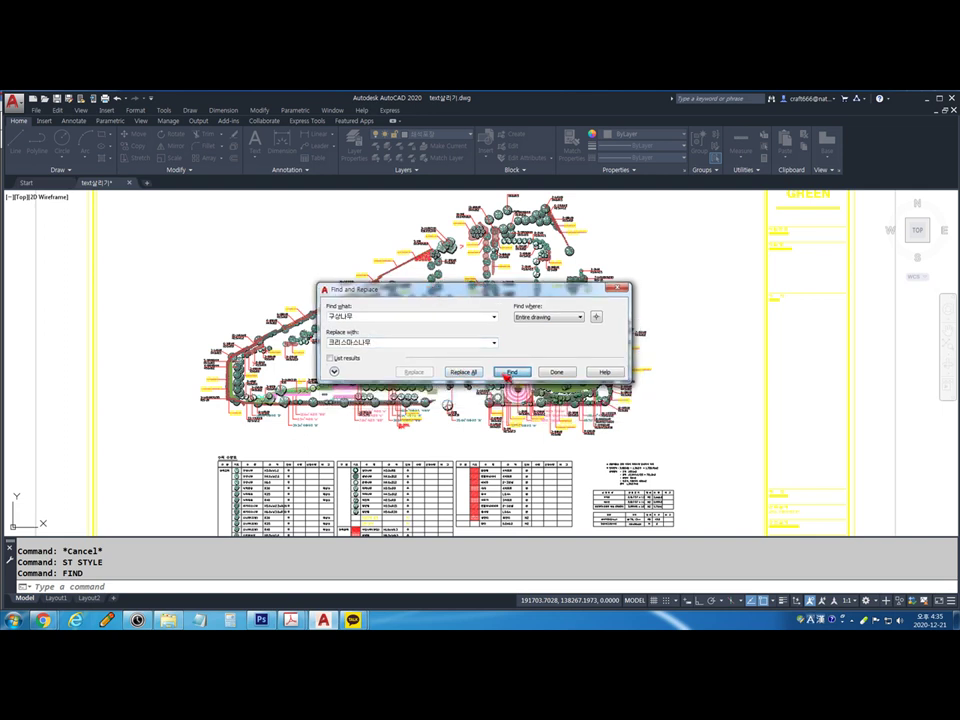
# Find the first two occurrences of 구상나무 in the entire drawing, keeping the dialog clear of the highlighted labels
pyautogui.click(511, 372)
pyautogui.moveTo(553, 290); pyautogui.dragTo(714, 187)
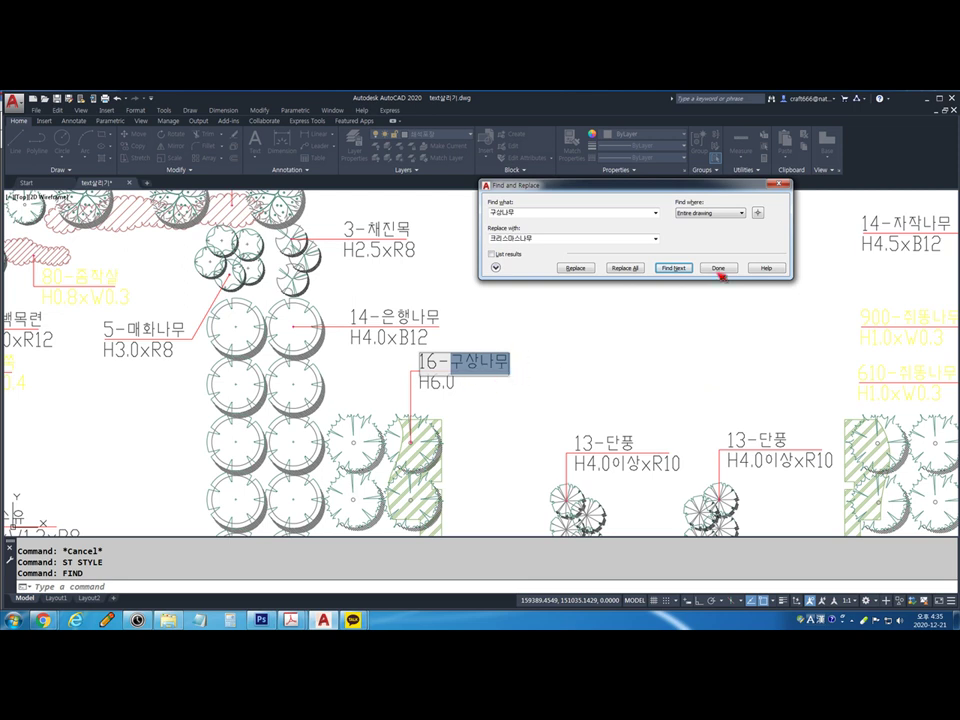
pyautogui.click(673, 268)
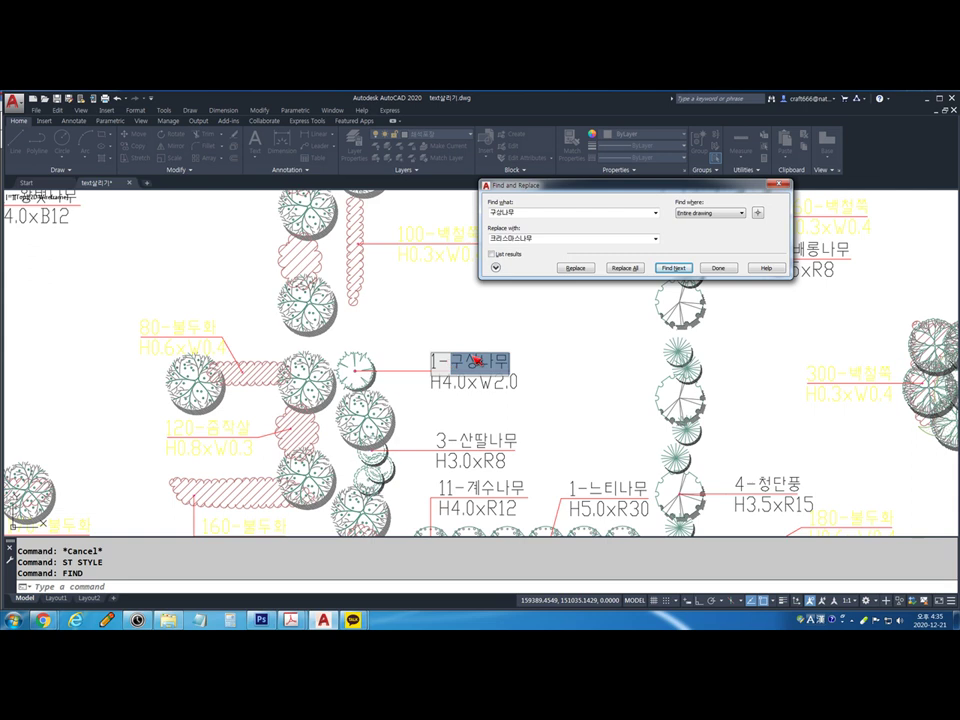
# Replace all occurrences of 구상나무 with 크리스마스나무 in the entire drawing and finish Find and Replace
pyautogui.click(621, 268)
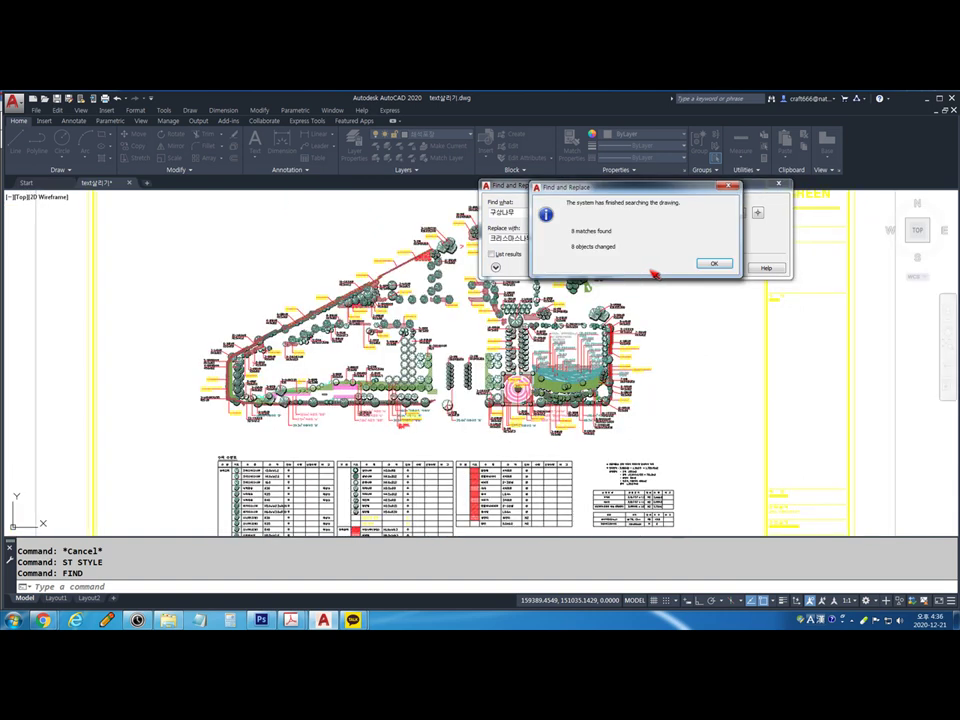
pyautogui.click(710, 265)
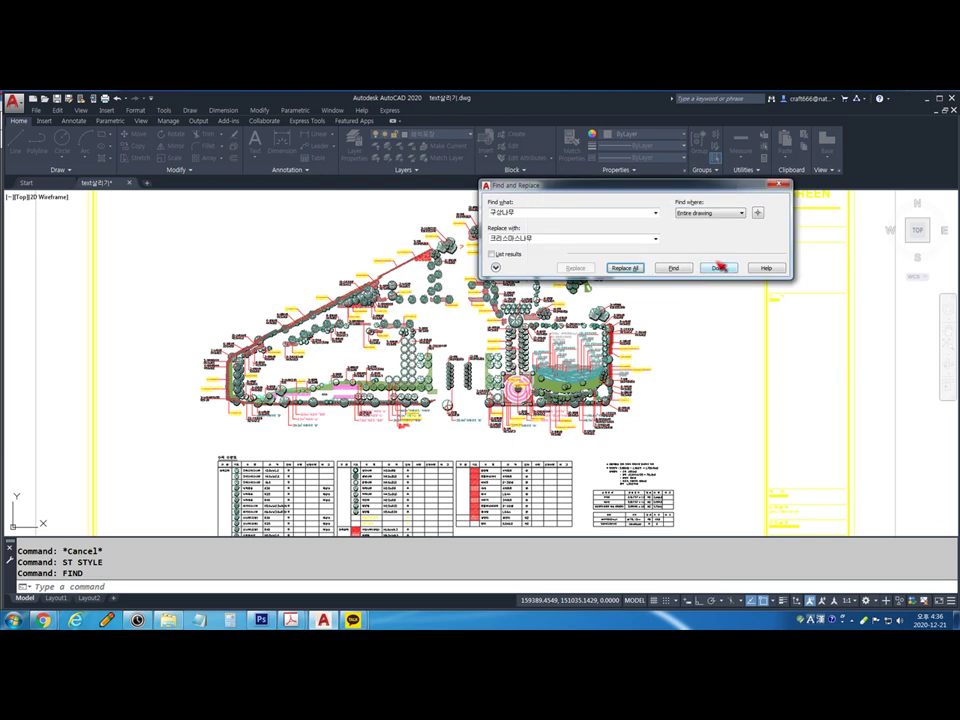
pyautogui.click(718, 268)
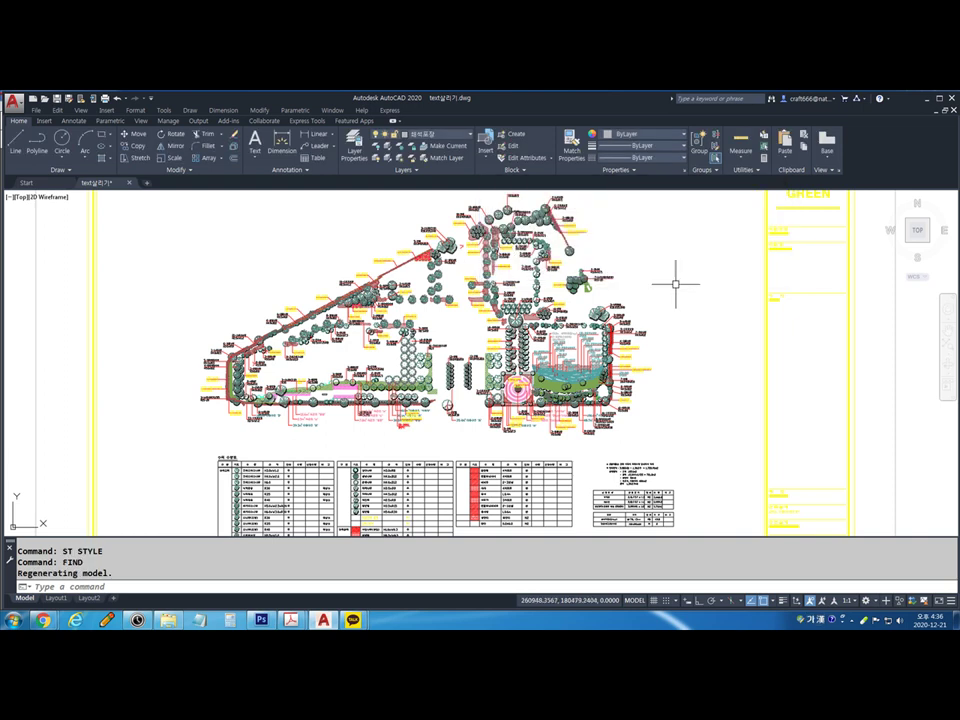
# Examine the first quantity table and the planting plan labels for the replaced plant name 크리스마스나무
pyautogui.scroll(5, 272, 478)
pyautogui.moveTo(271, 481); pyautogui.dragTo(329, 453, button='middle')
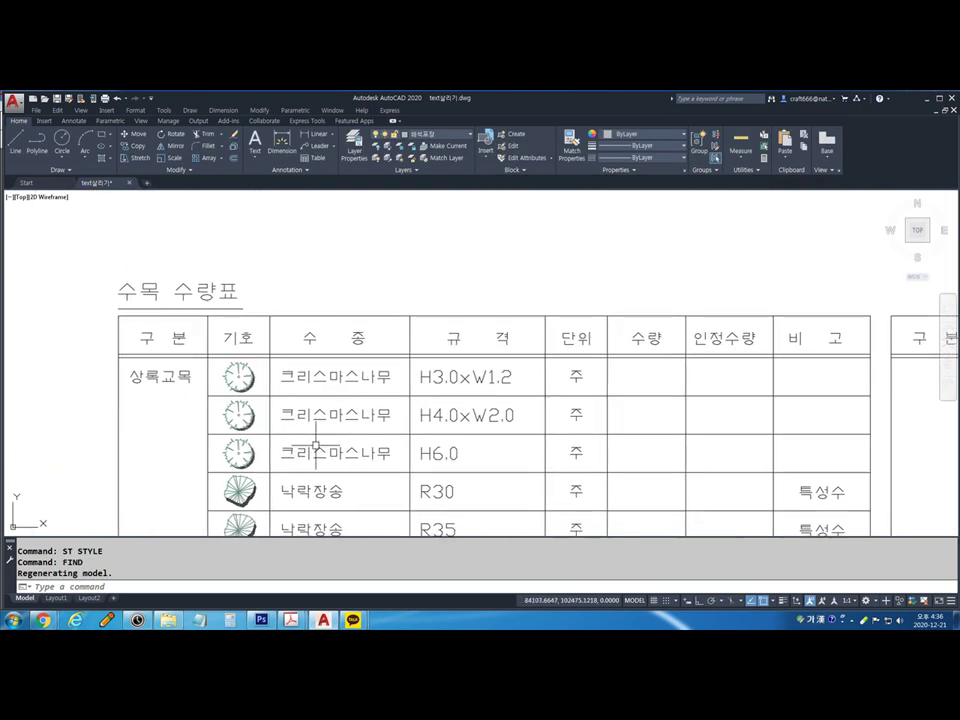
pyautogui.scroll(-3, 219, 263)
pyautogui.scroll(-3, 245, 332)
pyautogui.scroll(3, 307, 285)
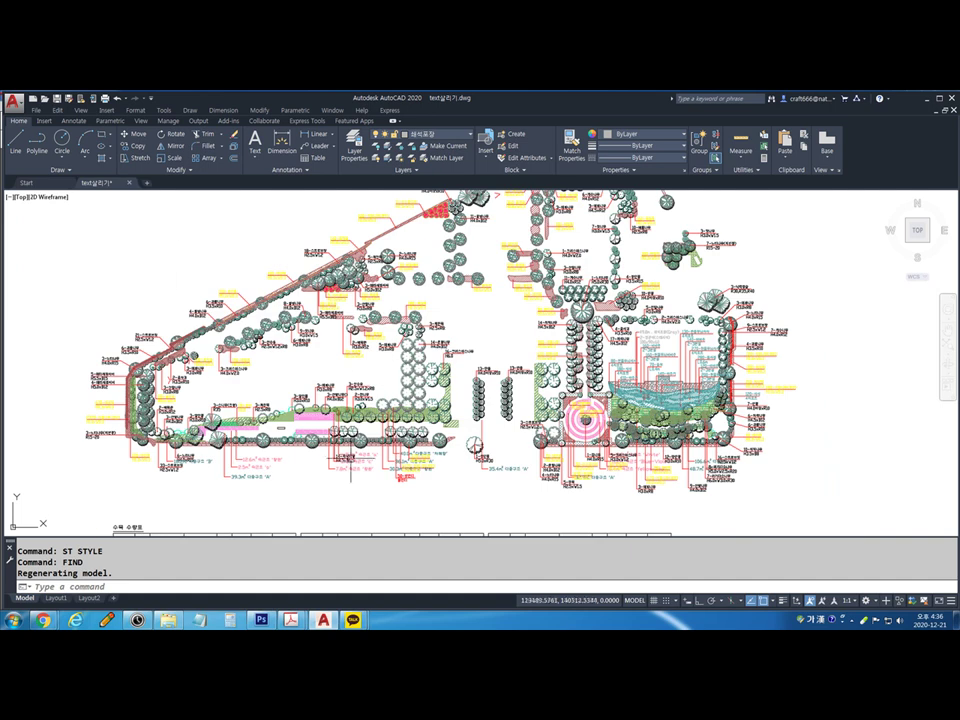
pyautogui.scroll(5, 267, 472)
pyautogui.scroll(-5, 267, 472)
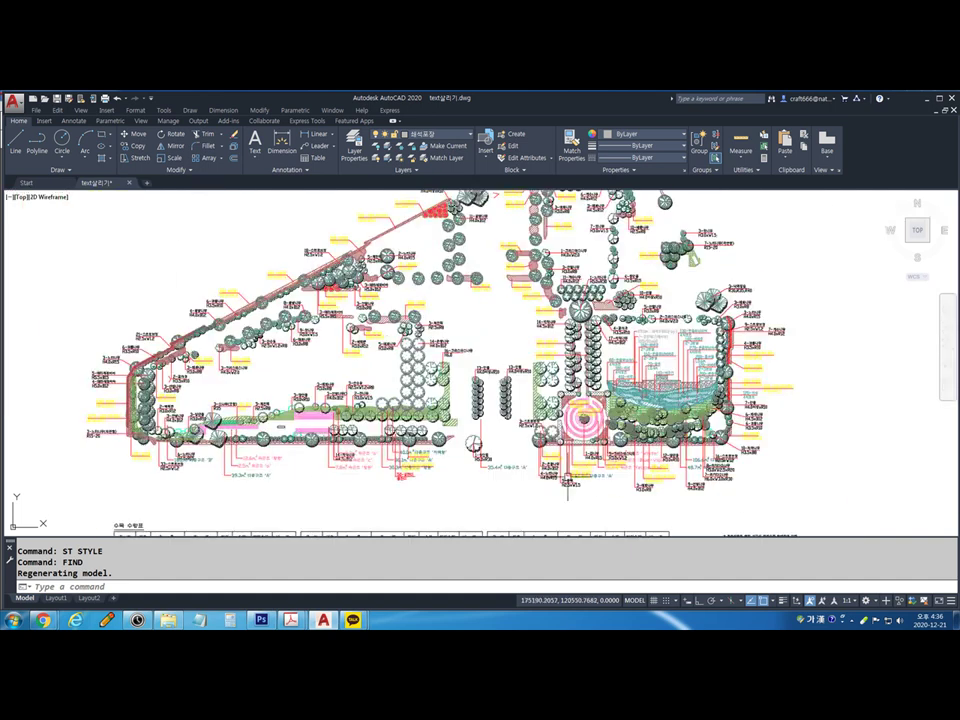
# Examine the planting plan labels around the circular plaza and the central tree rows for 크리스마스나무
pyautogui.scroll(5, 693, 477)
pyautogui.scroll(2, 693, 477)
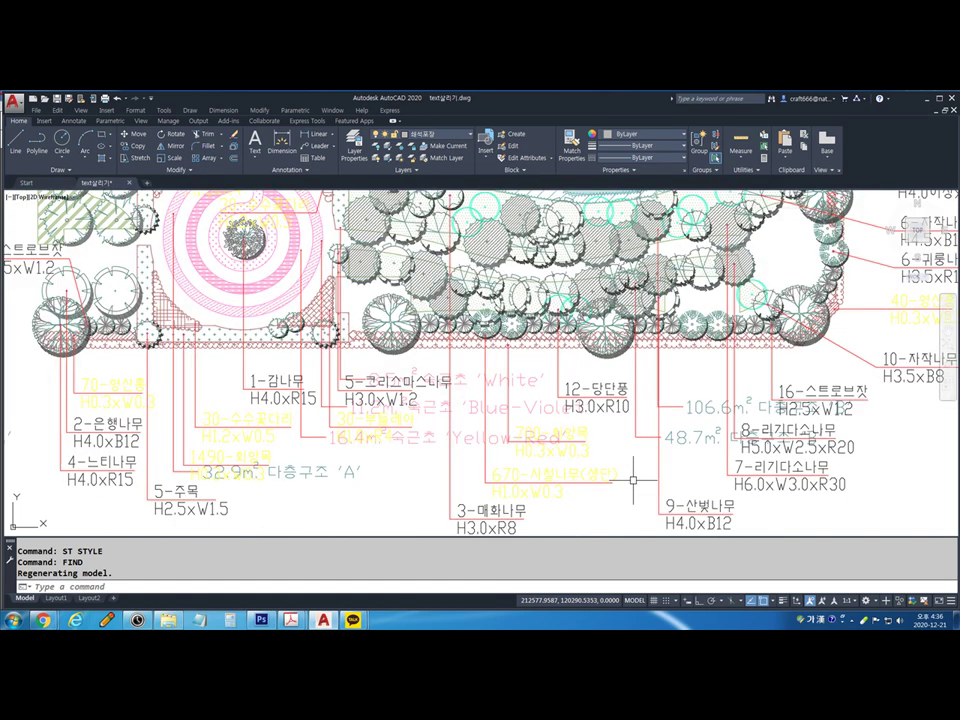
pyautogui.scroll(-5, 545, 465)
pyautogui.scroll(5, 621, 448)
pyautogui.scroll(-5, 621, 448)
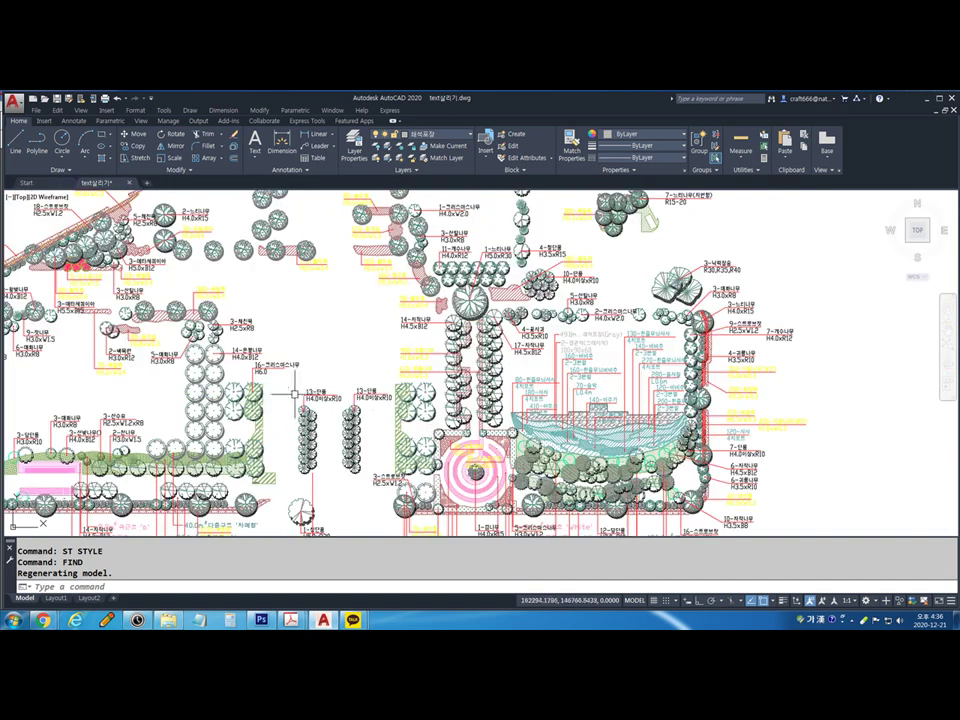
pyautogui.scroll(1, 352, 400)
pyautogui.scroll(4, 428, 372)
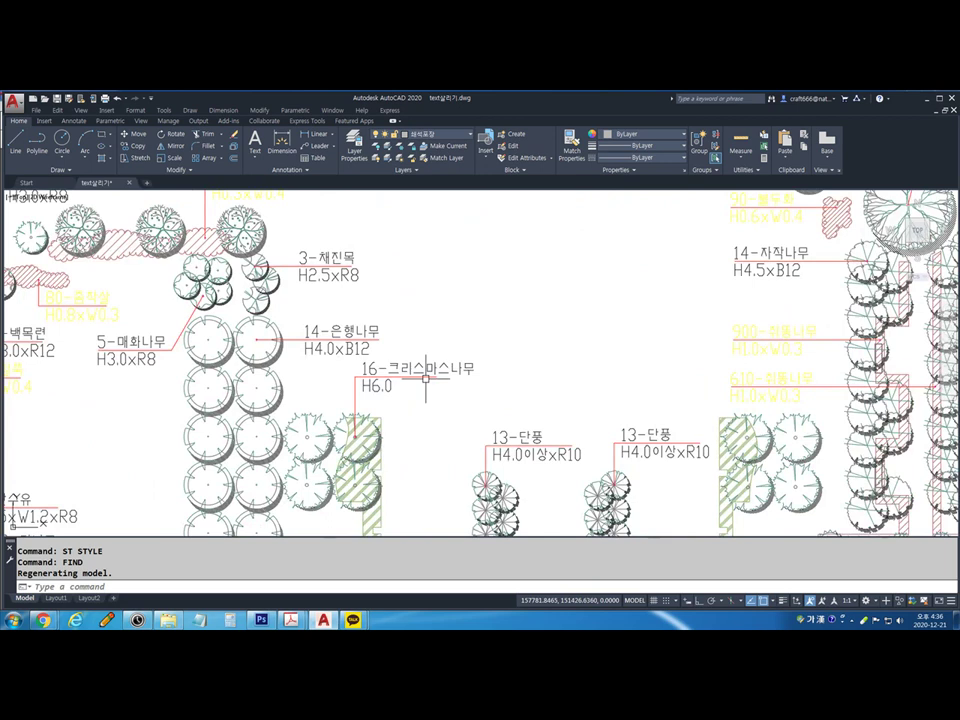
pyautogui.scroll(2, 426, 378)
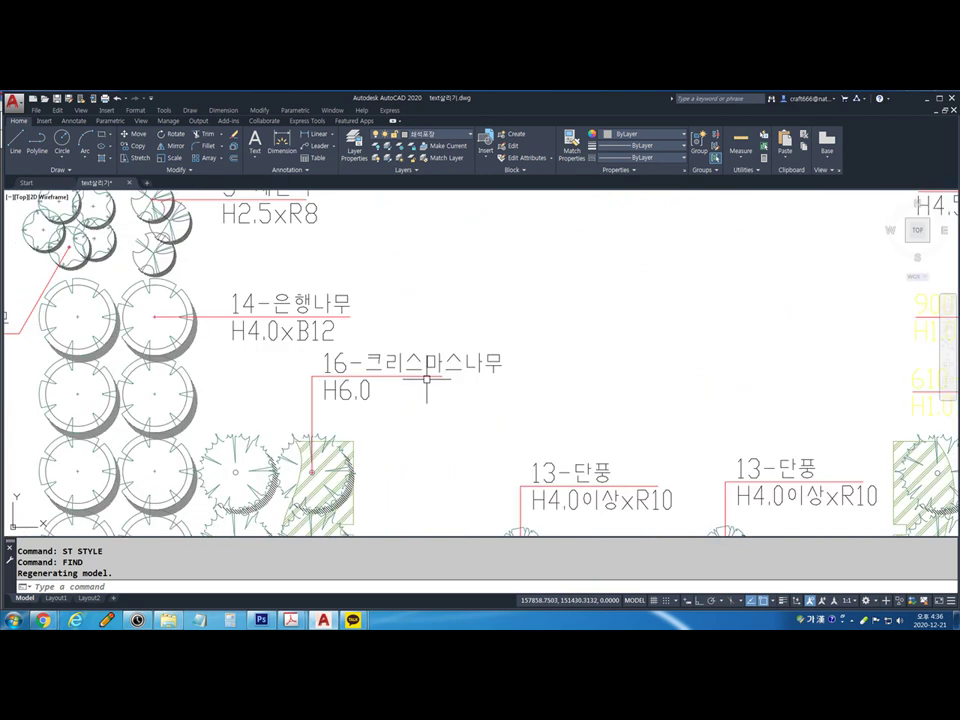
pyautogui.scroll(-5, 426, 378)
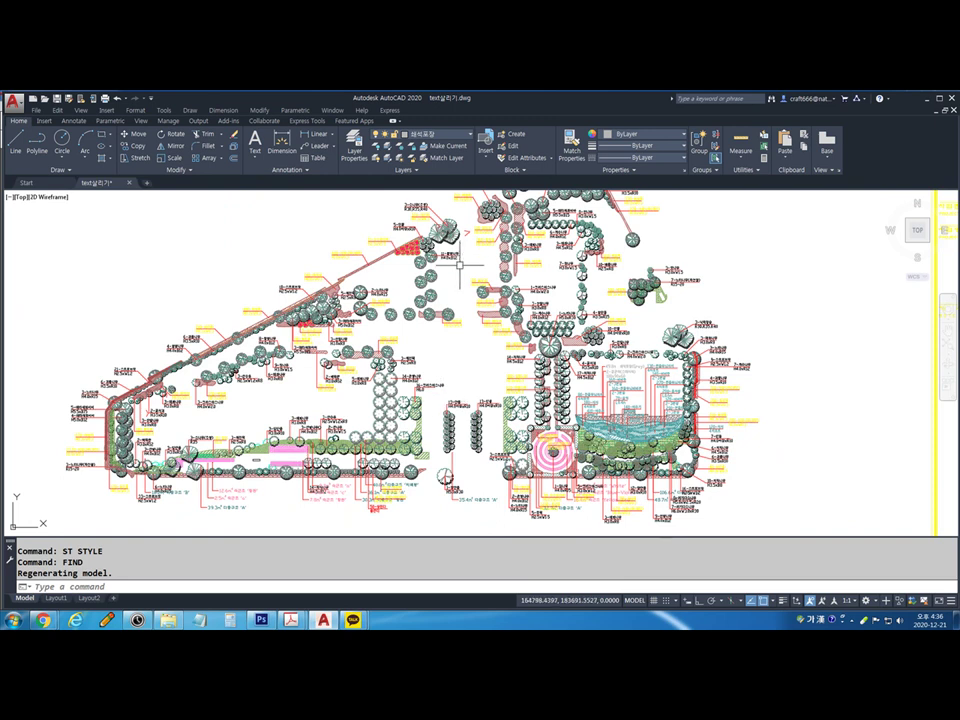
# Examine the plant quantity tables below the plan, focusing on the last rows of the third table
pyautogui.scroll(-6, 470, 305)
pyautogui.scroll(7, 469, 333)
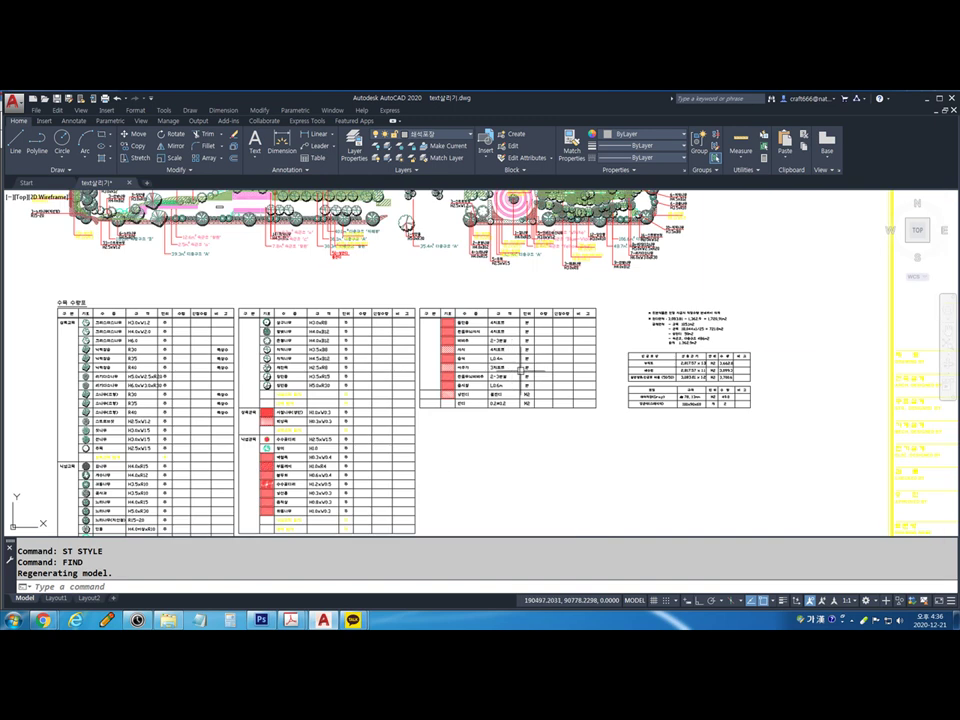
pyautogui.scroll(-1, 394, 297)
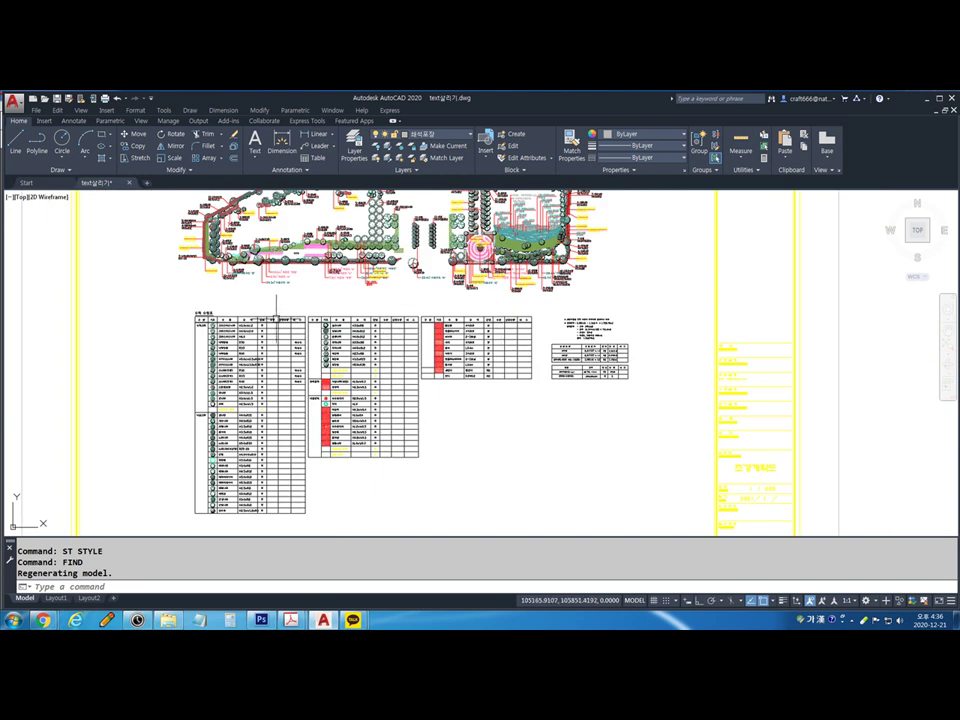
pyautogui.moveTo(274, 310); pyautogui.dragTo(270, 348)
pyautogui.moveTo(341, 333); pyautogui.dragTo(398, 330)
pyautogui.moveTo(475, 315)
pyautogui.mouseDown()
pyautogui.moveTo(493, 313)
pyautogui.moveTo(478, 372)
pyautogui.mouseUp()
pyautogui.moveTo(458, 305)
pyautogui.mouseDown()
pyautogui.moveTo(491, 365)
pyautogui.moveTo(440, 385)
pyautogui.mouseUp()
pyautogui.press('Escape')
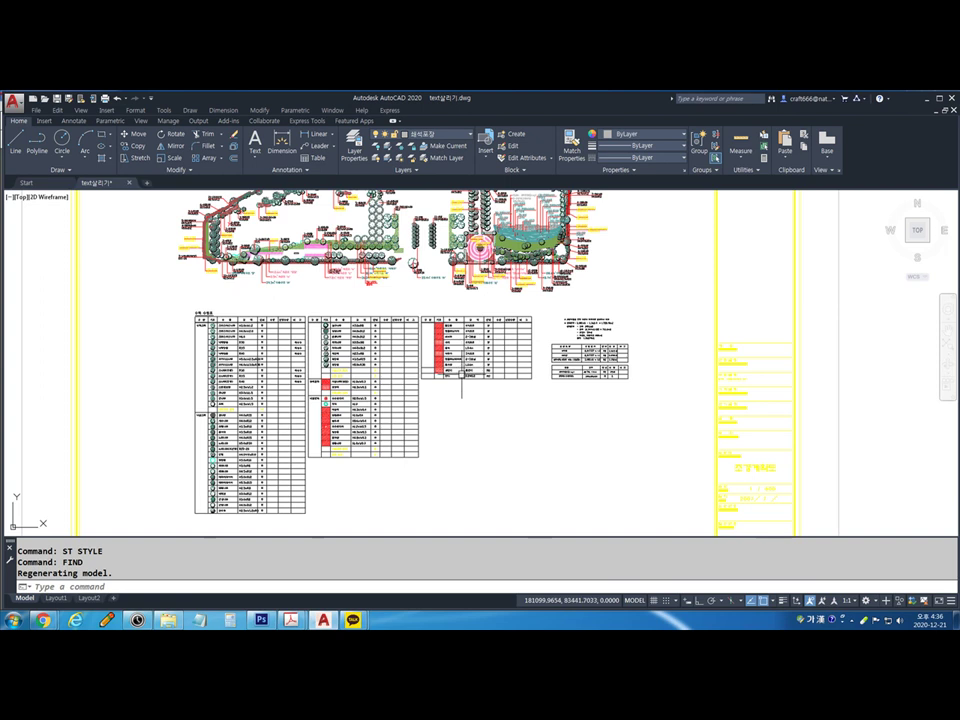
pyautogui.scroll(4, 462, 375)
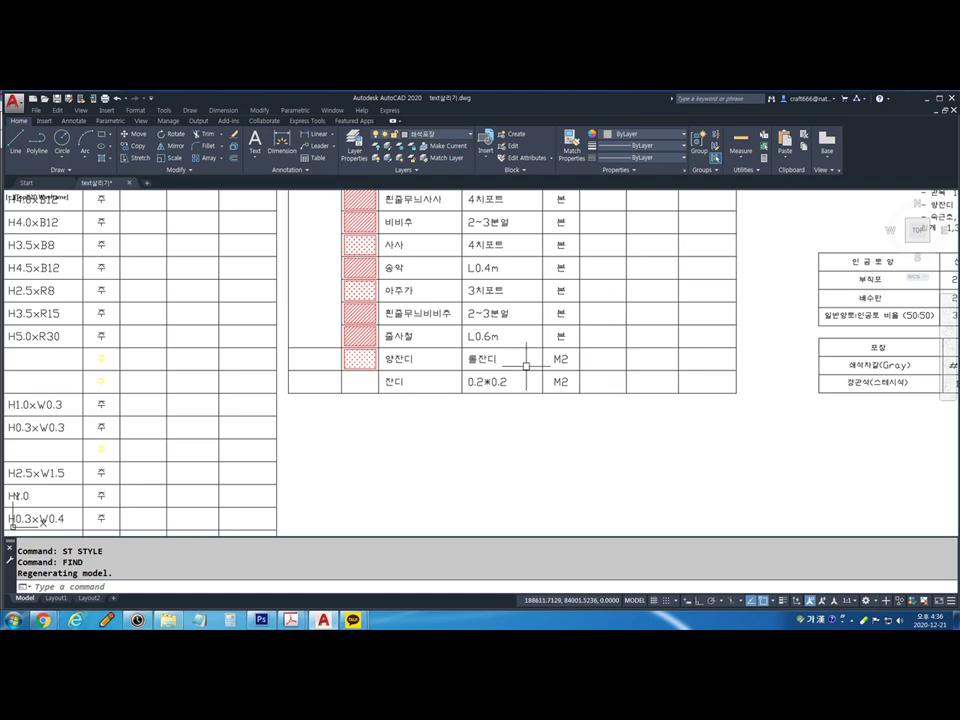
pyautogui.scroll(-4, 371, 366)
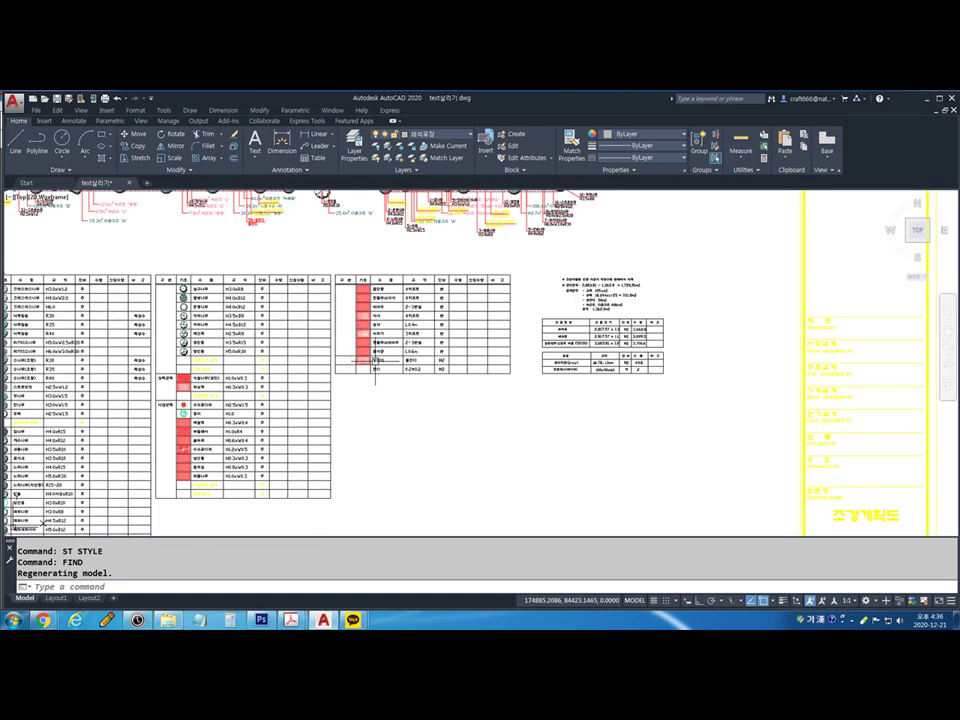
pyautogui.scroll(4, 375, 366)
pyautogui.scroll(-3, 383, 362)
# Run the TIME command and show the drawing's time information in the text window
pyautogui.write('ㅅㄷ')
pyautogui.press('Return')
pyautogui.write('TIME')
pyautogui.press('Return')
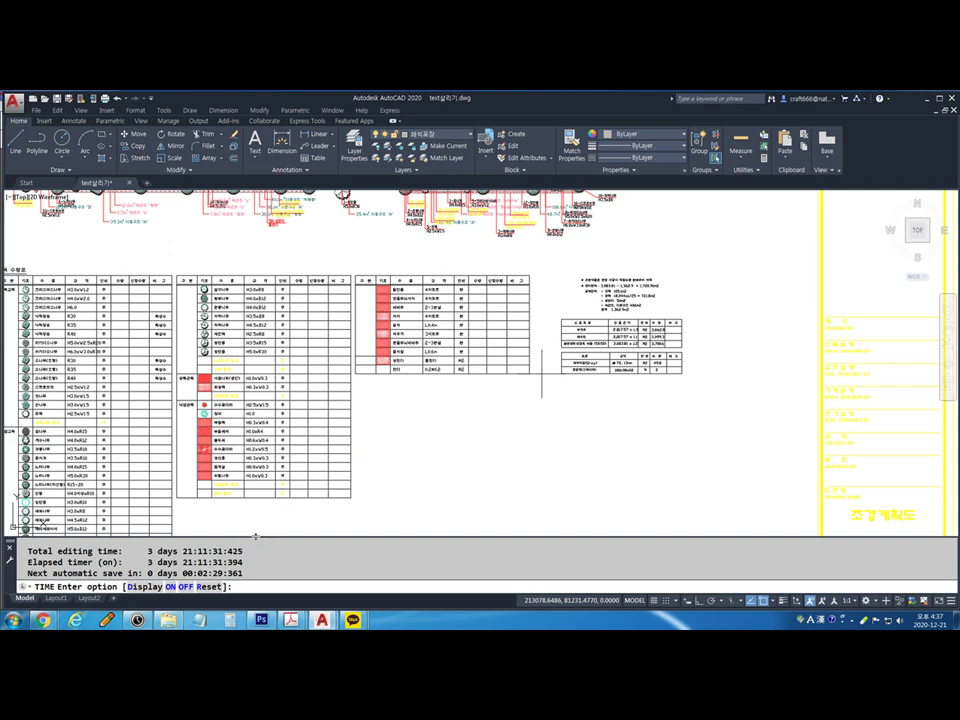
pyautogui.press('F2')
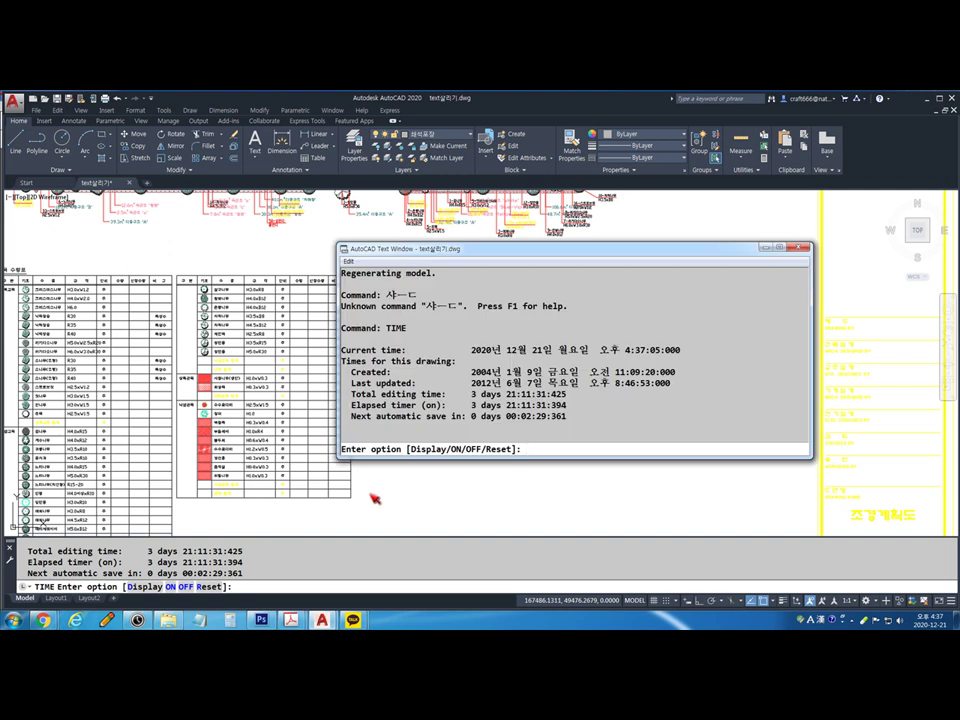
# Highlight the drawing's creation date in the time listing and close the text window
pyautogui.moveTo(347, 372); pyautogui.dragTo(693, 373)
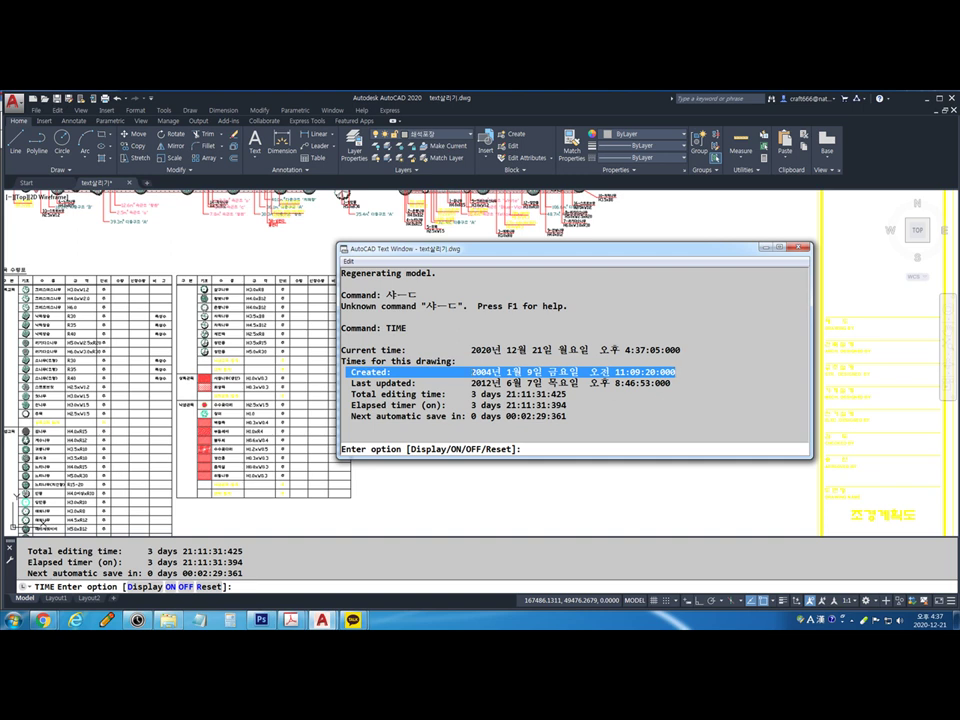
pyautogui.click(472, 371)
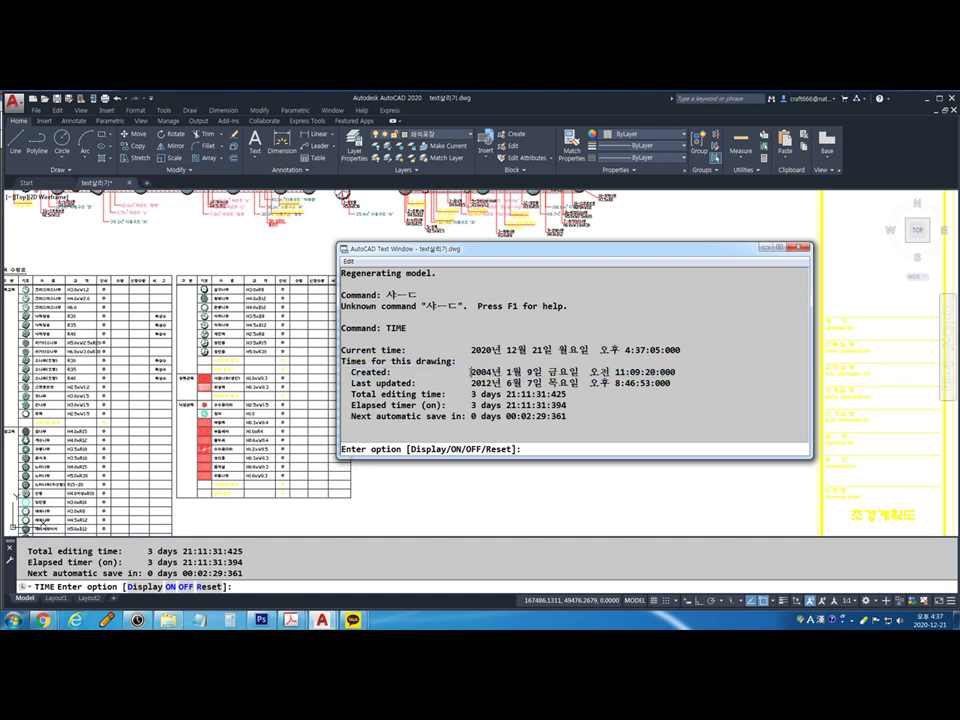
pyautogui.moveTo(472, 371); pyautogui.dragTo(681, 372)
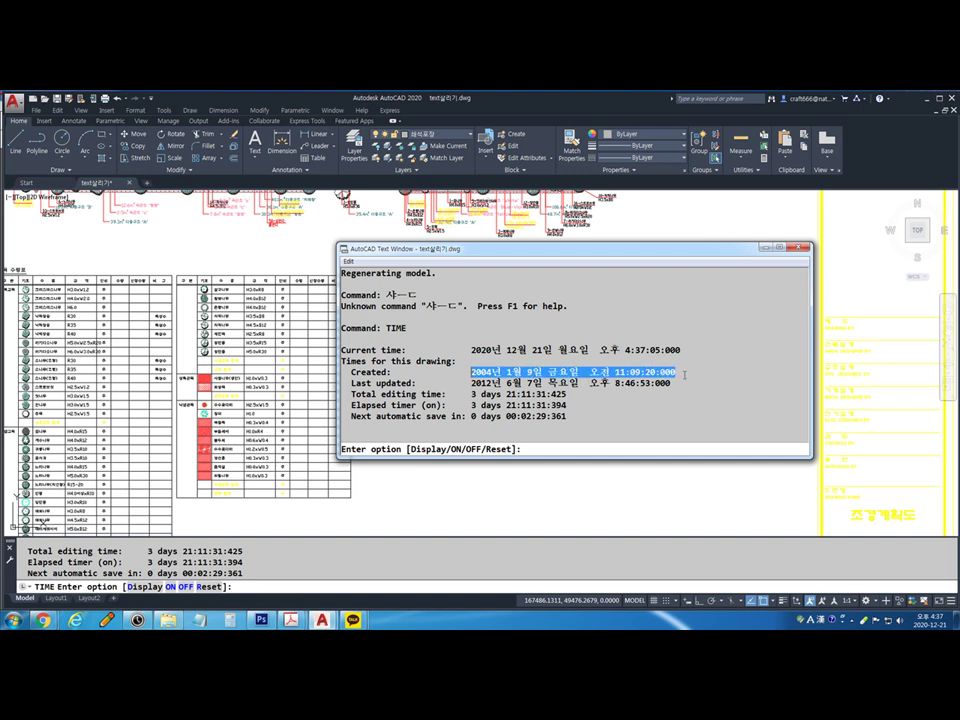
pyautogui.click(682, 374)
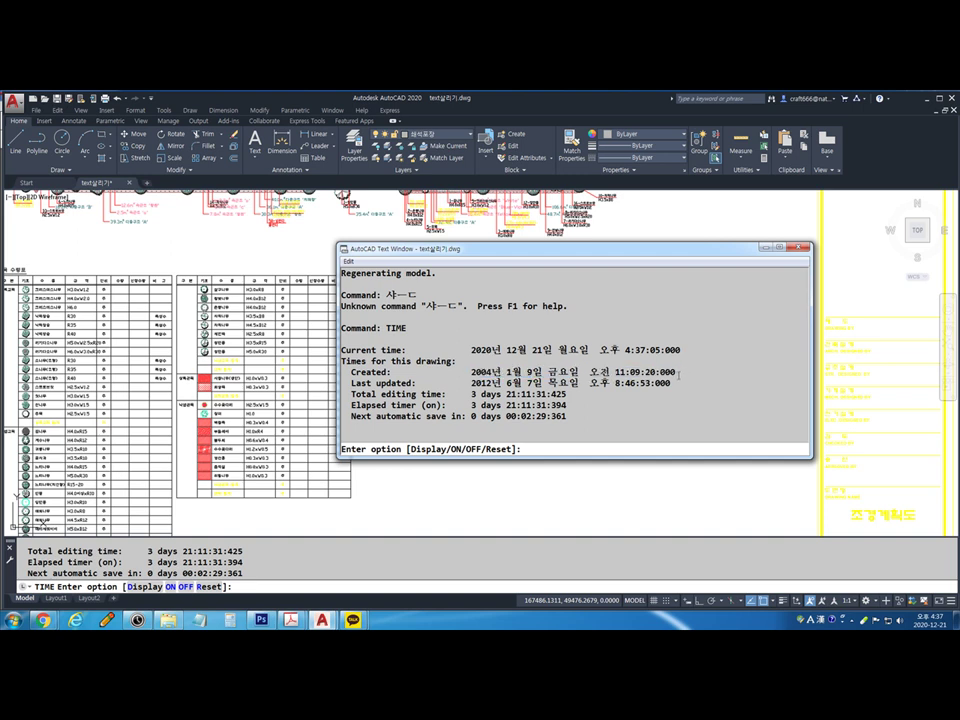
pyautogui.moveTo(424, 370); pyautogui.dragTo(574, 372)
pyautogui.click(574, 372)
pyautogui.click(798, 247)
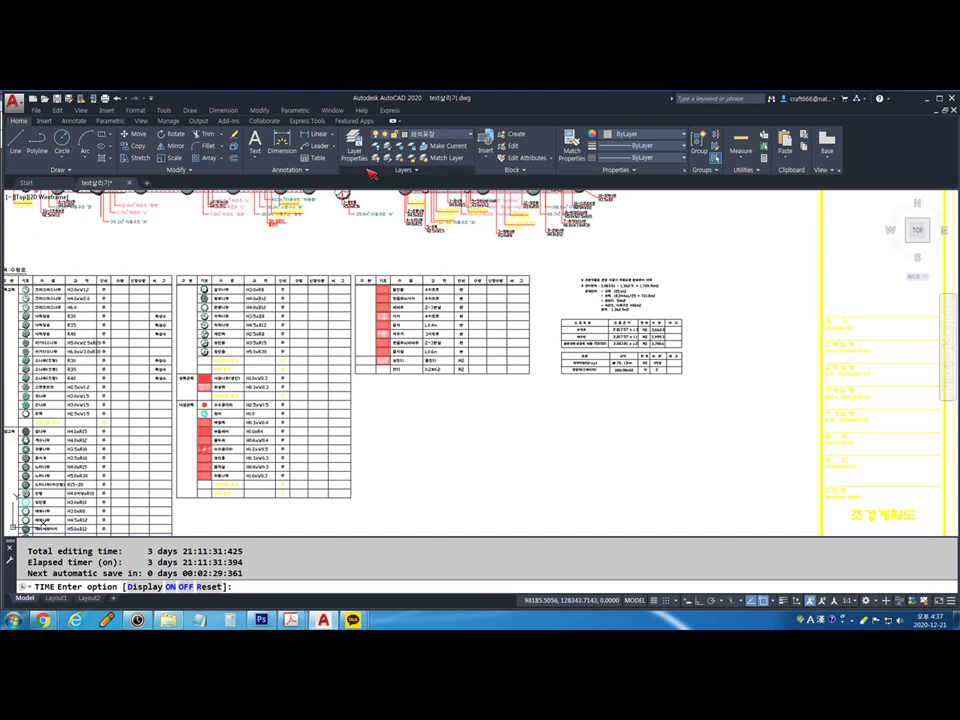
# Start inserting an empty table and enlarge the text height of the Data cells in the Standard table style
pyautogui.click(312, 158)
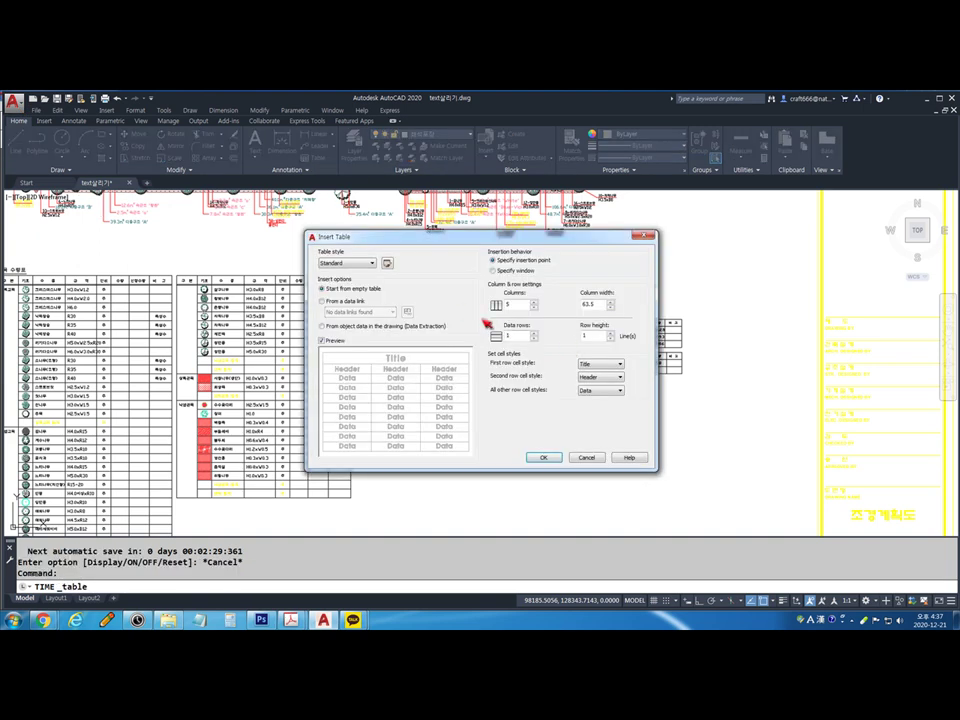
pyautogui.doubleClick(507, 336)
pyautogui.write('10')
pyautogui.click(388, 263)
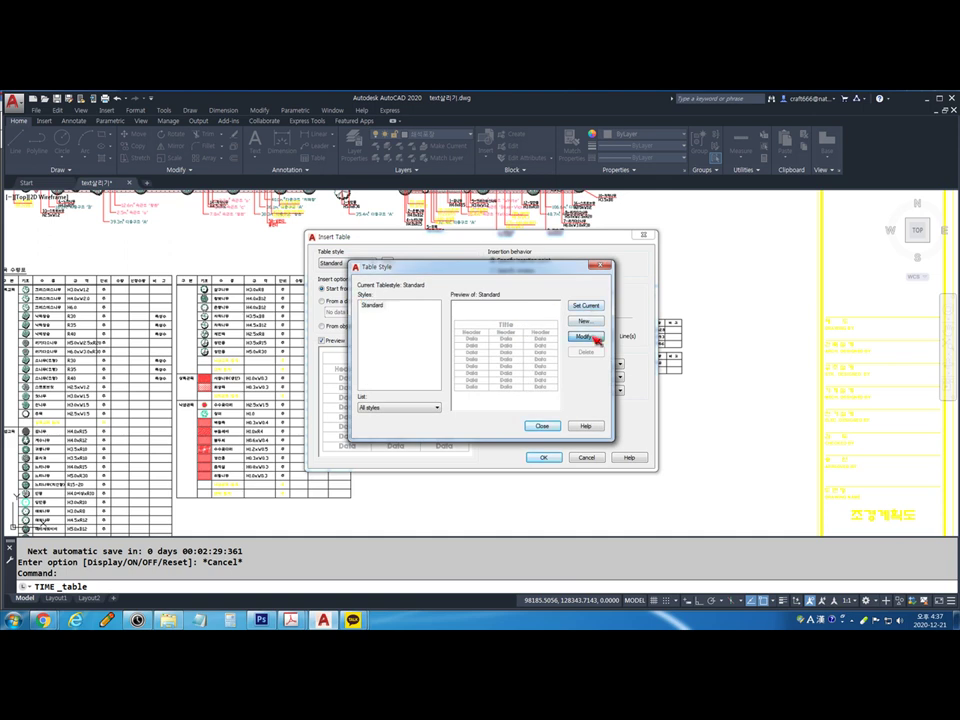
pyautogui.click(585, 336)
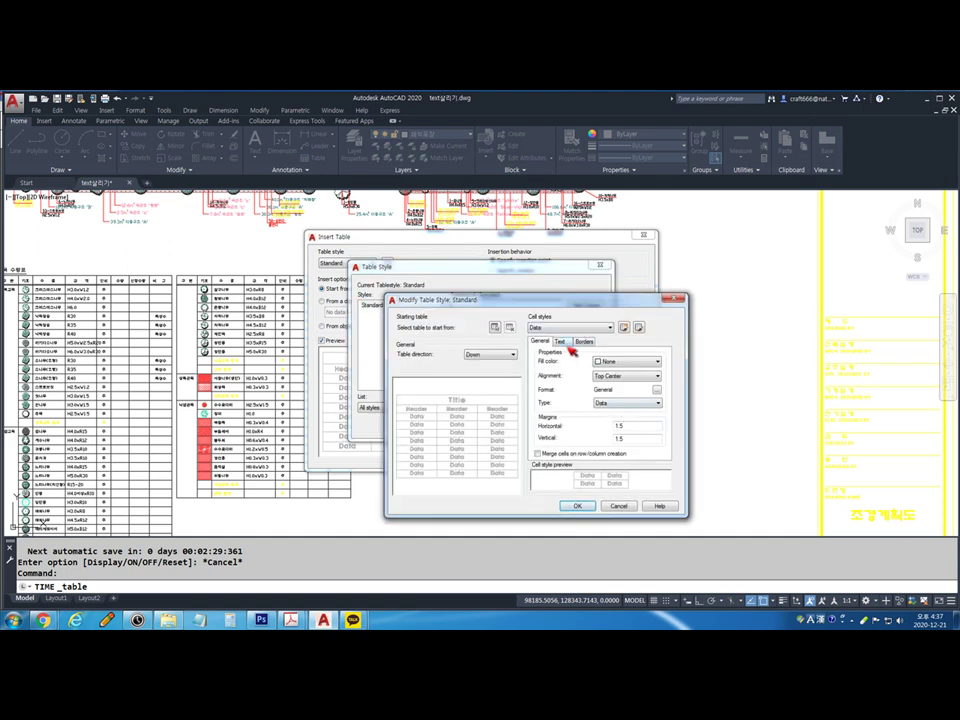
pyautogui.click(561, 342)
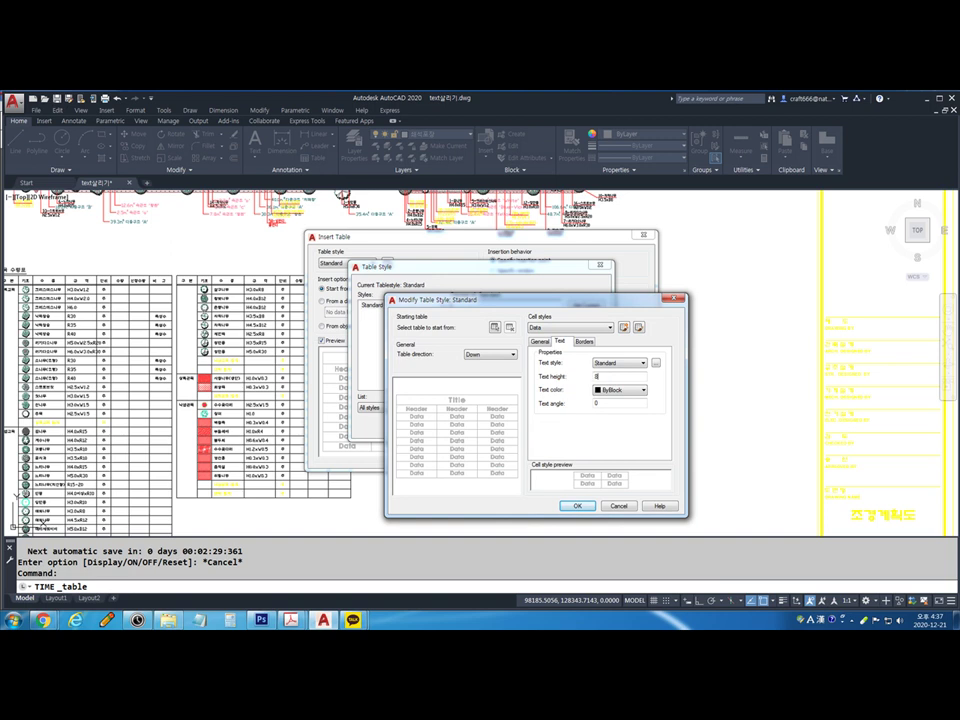
pyautogui.press('Tab')
pyautogui.click(562, 328)
pyautogui.click(560, 337)
pyautogui.click(584, 508)
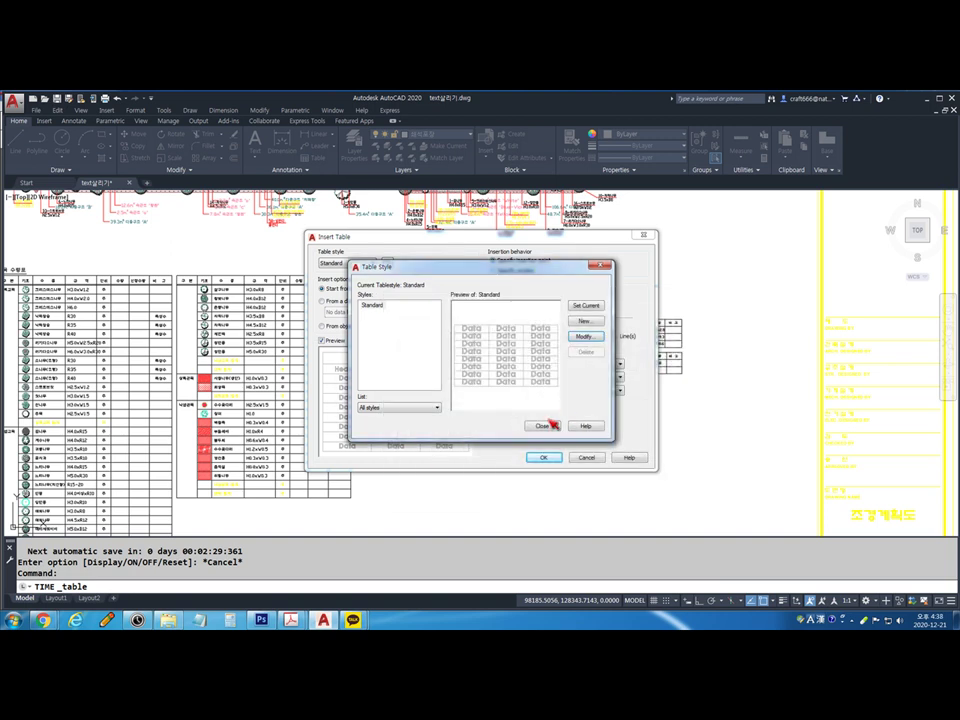
pyautogui.click(548, 425)
# Widen the columns and insert an empty five-column table just below the third quantity table
pyautogui.doubleClick(599, 305)
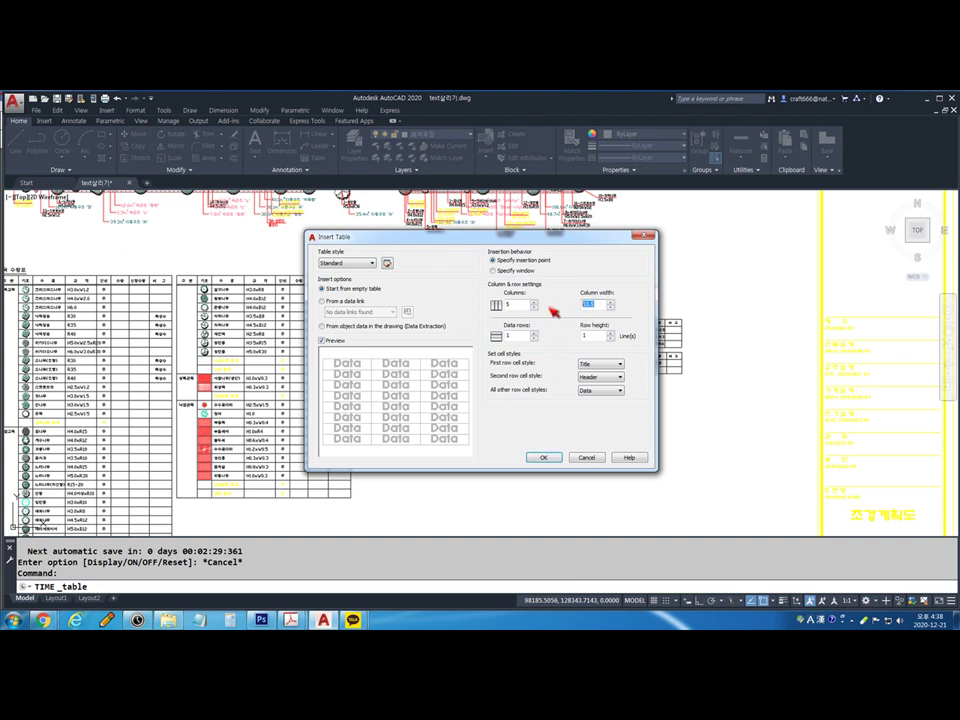
pyautogui.write('8')
pyautogui.click(543, 457)
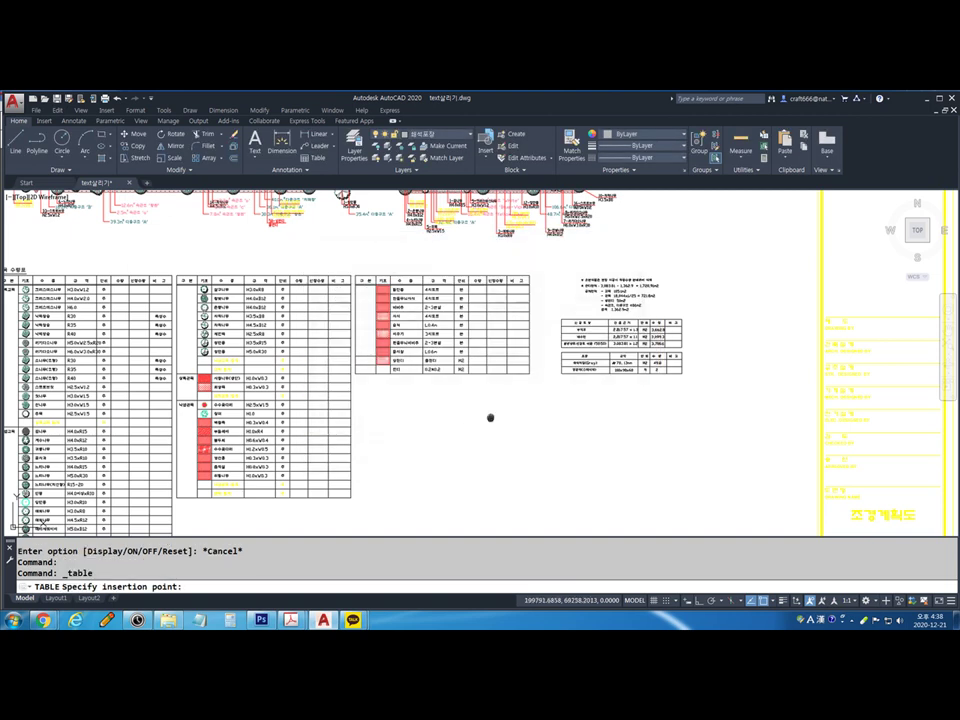
pyautogui.scroll(-2, 452, 354)
pyautogui.scroll(2, 452, 354)
pyautogui.click(407, 330)
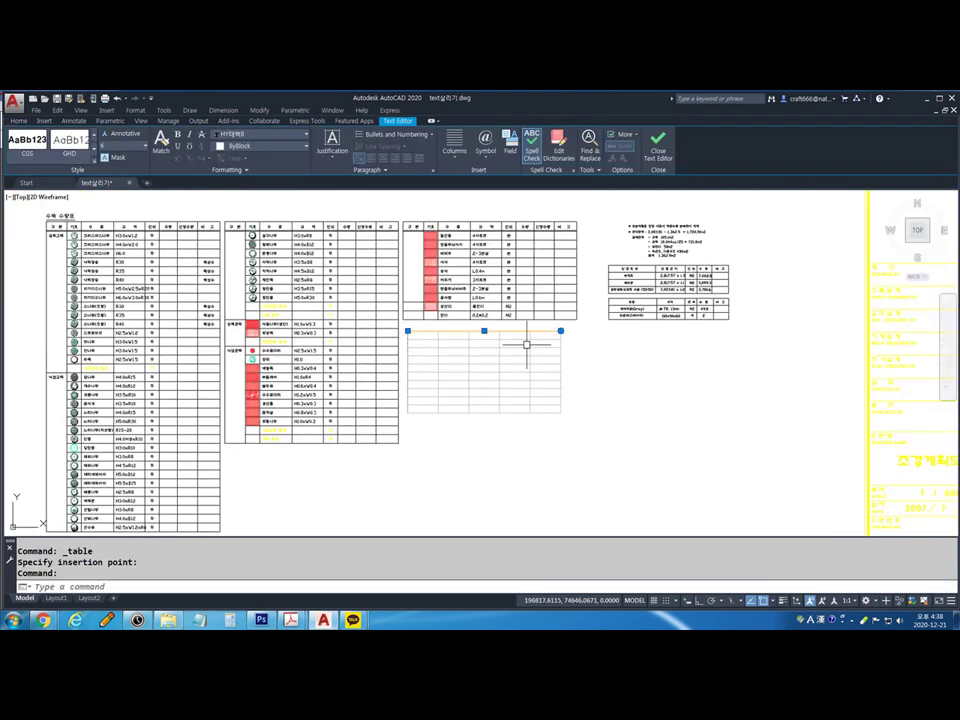
# Leave the table's cell text empty and match the new table's properties to the third quantity table
pyautogui.press('Escape')
pyautogui.press('Escape')
pyautogui.scroll(3, 530, 346)
pyautogui.write('ma')
pyautogui.press('Return')
pyautogui.click(607, 293)
pyautogui.scroll(-2, 604, 337)
pyautogui.press('Escape')
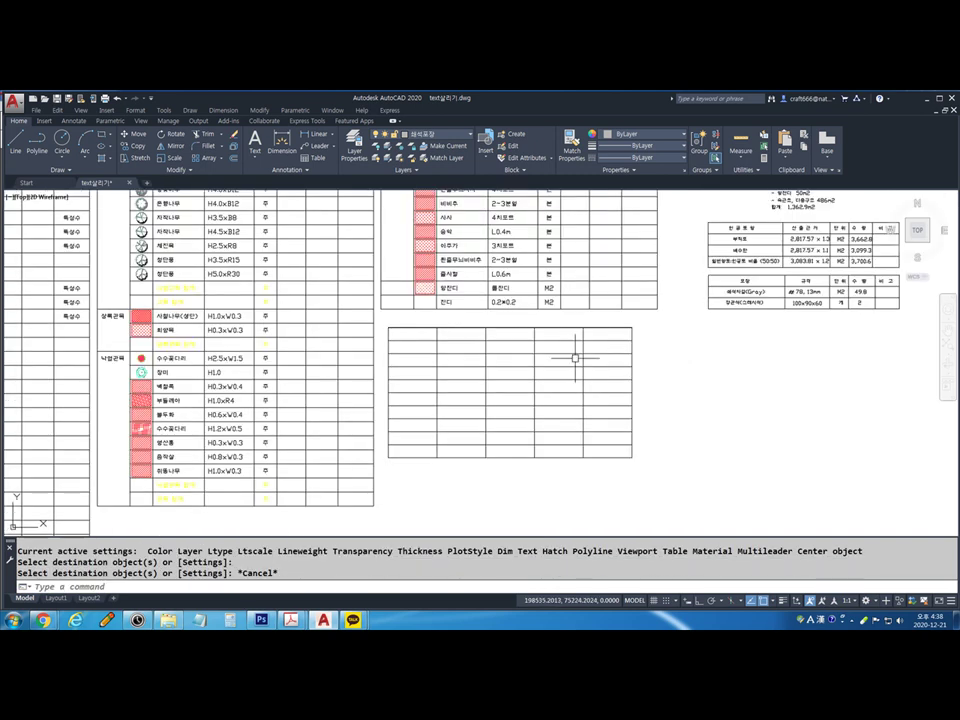
# Delete the empty five-column table below the third quantity table
pyautogui.moveTo(394, 457)
pyautogui.mouseDown()
pyautogui.moveTo(515, 478)
pyautogui.moveTo(540, 455)
pyautogui.mouseUp()
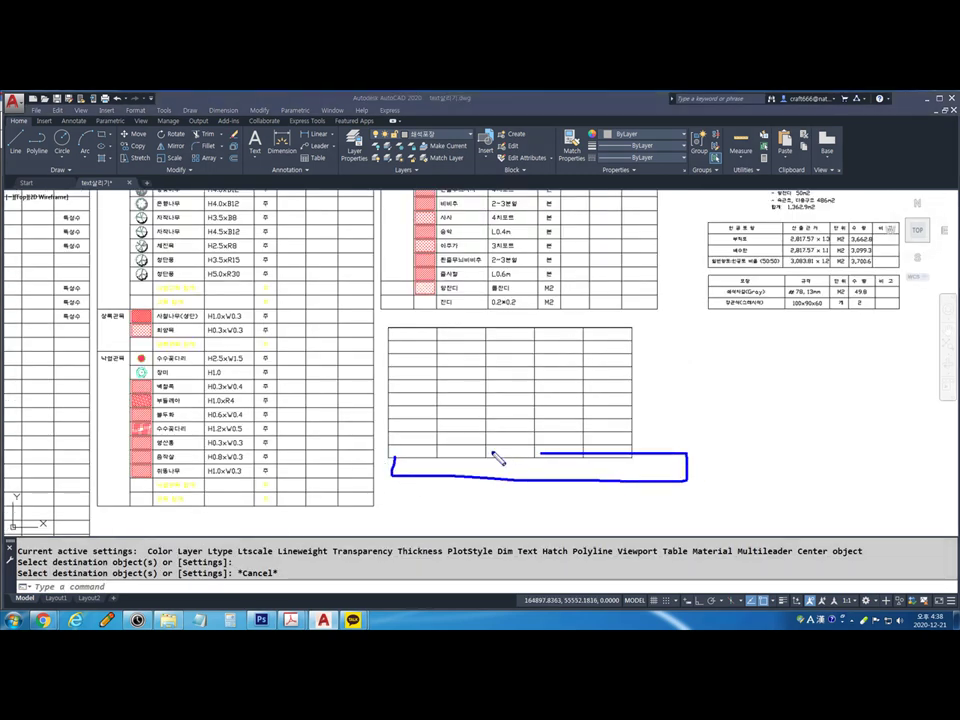
pyautogui.press('Escape')
pyautogui.moveTo(538, 274)
pyautogui.mouseDown(button='middle')
pyautogui.moveTo(538, 394)
pyautogui.moveTo(562, 309)
pyautogui.mouseUp(button='middle')
pyautogui.click(491, 362)
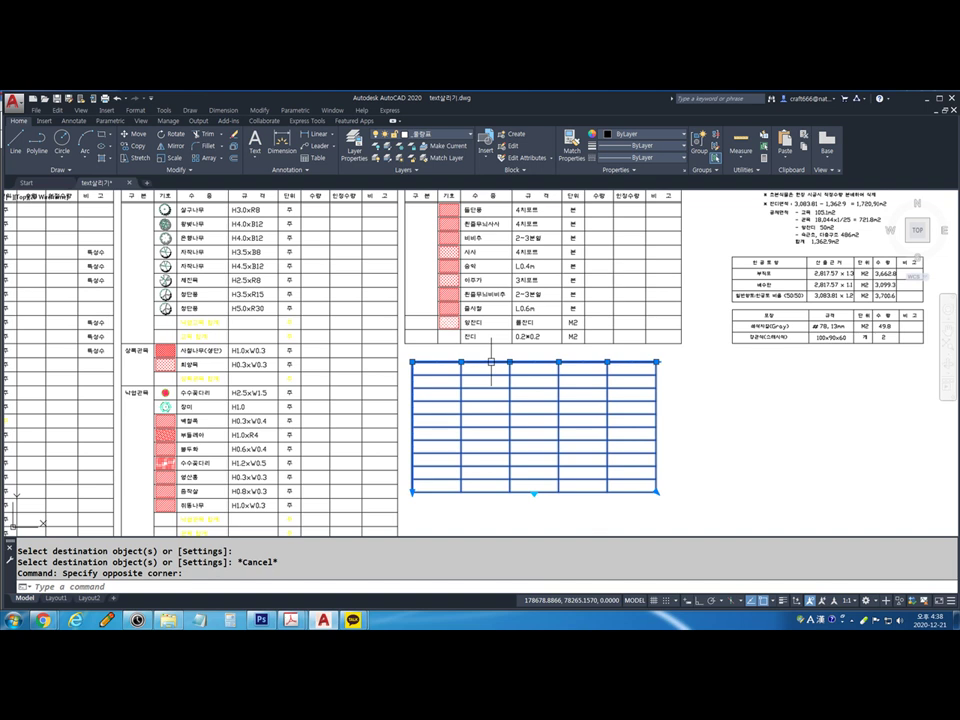
pyautogui.press('Delete')
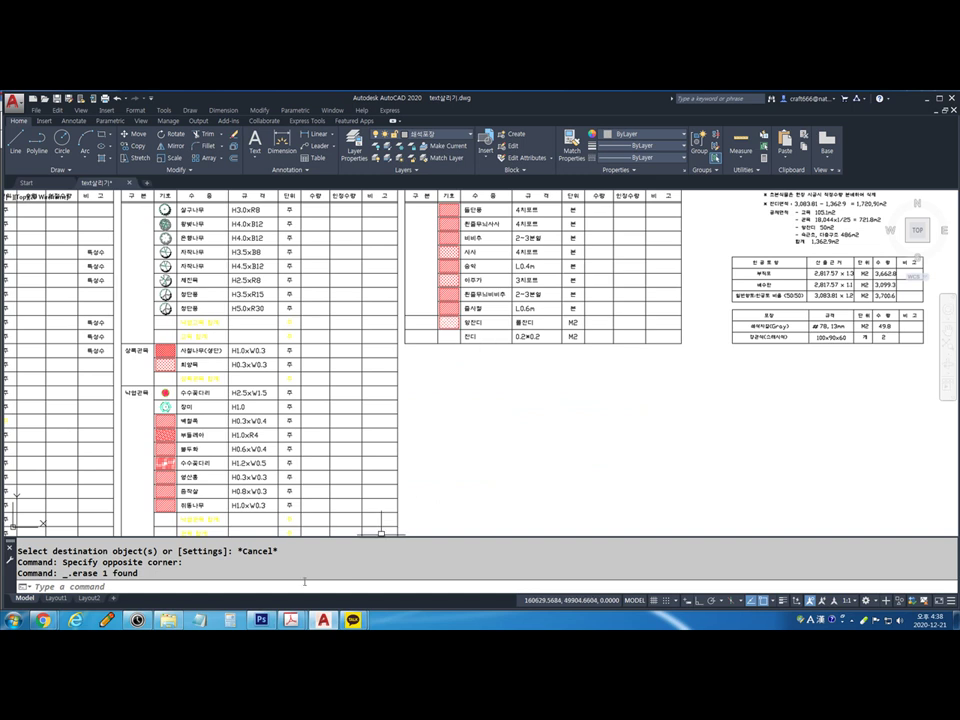
# Switch to the CAD shortcut list PDF in Acrobat and review the TABLE and TABLESTYLE entries
pyautogui.moveTo(291, 620)
pyautogui.click(343, 570)
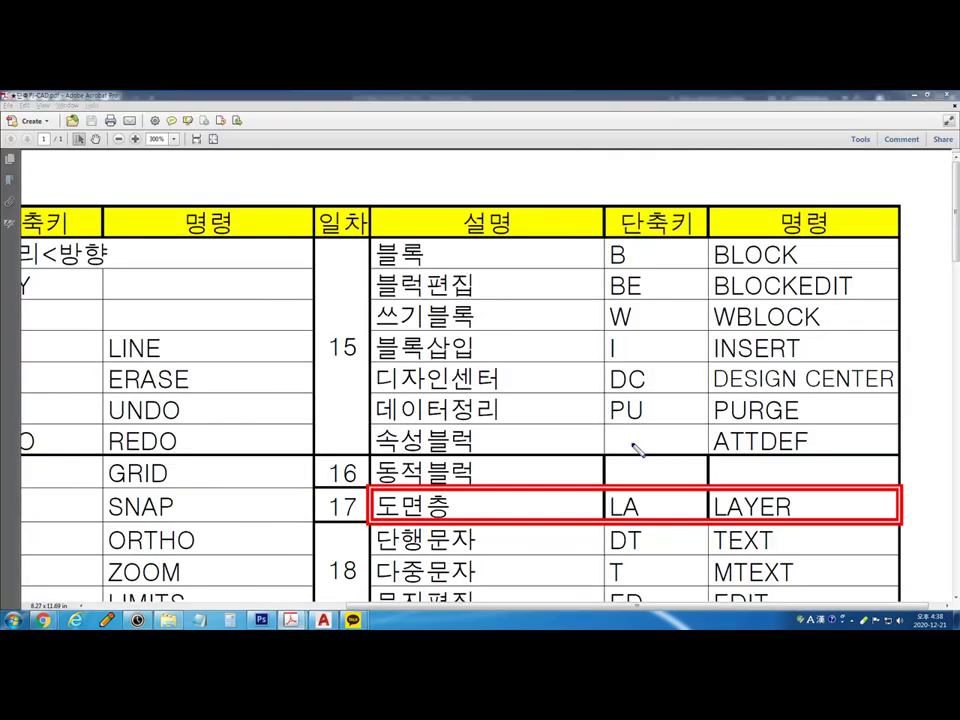
pyautogui.scroll(-5, 636, 452)
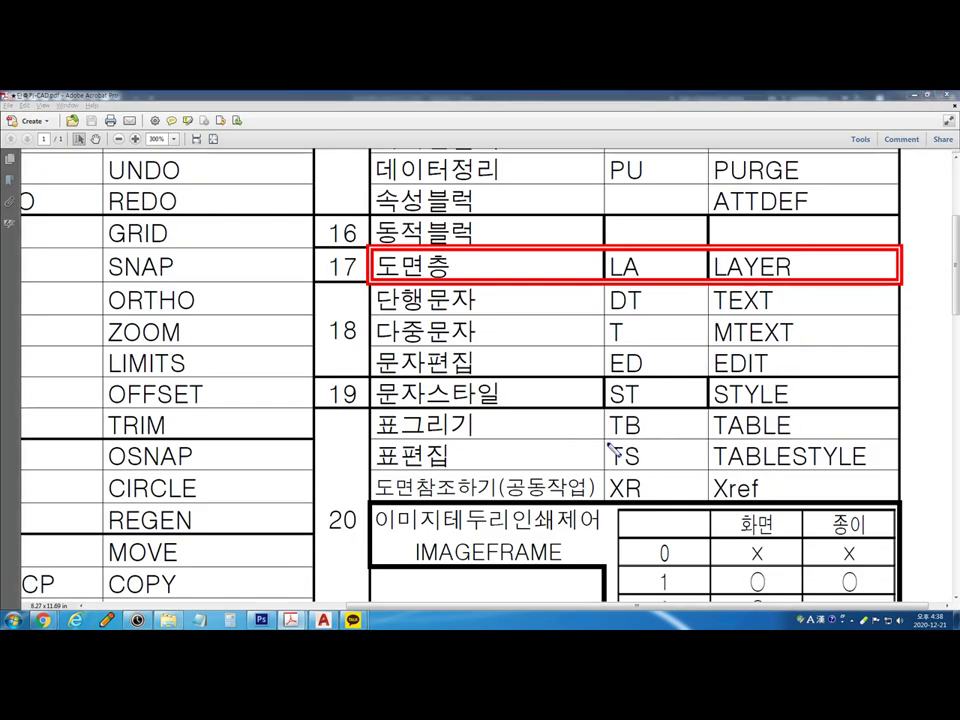
pyautogui.moveTo(656, 420)
pyautogui.mouseDown()
pyautogui.moveTo(588, 432)
pyautogui.moveTo(694, 453)
pyautogui.mouseUp()
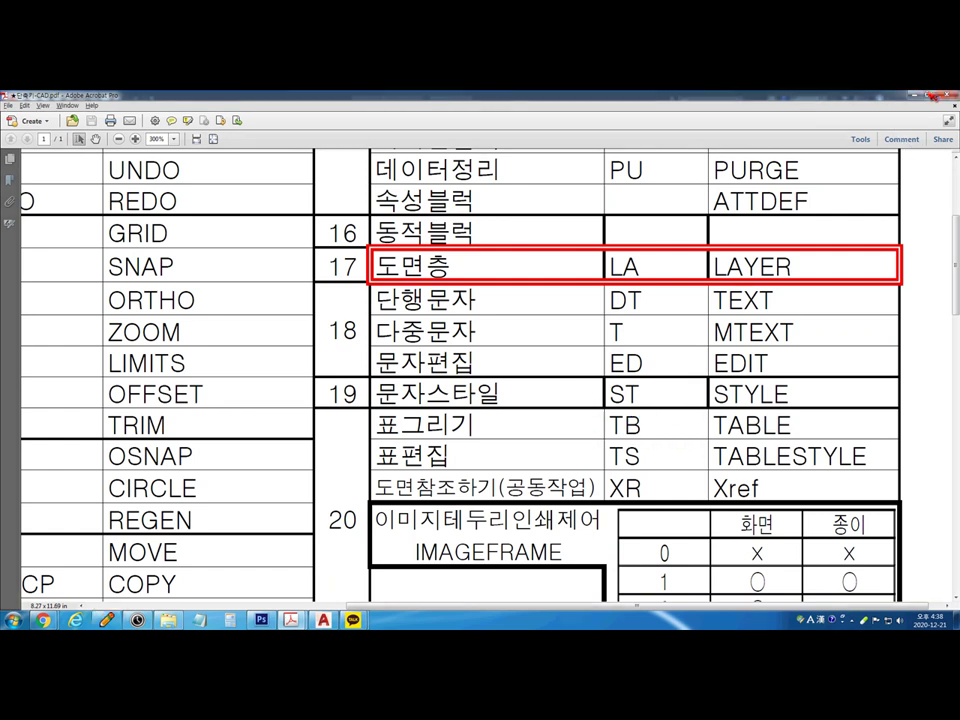
# Return to AutoCAD and inspect the outline of the 잔디 row in the third quantity table, leaving nothing selected
pyautogui.hotkey('alt', 'Tab')
pyautogui.scroll(2, 549, 328)
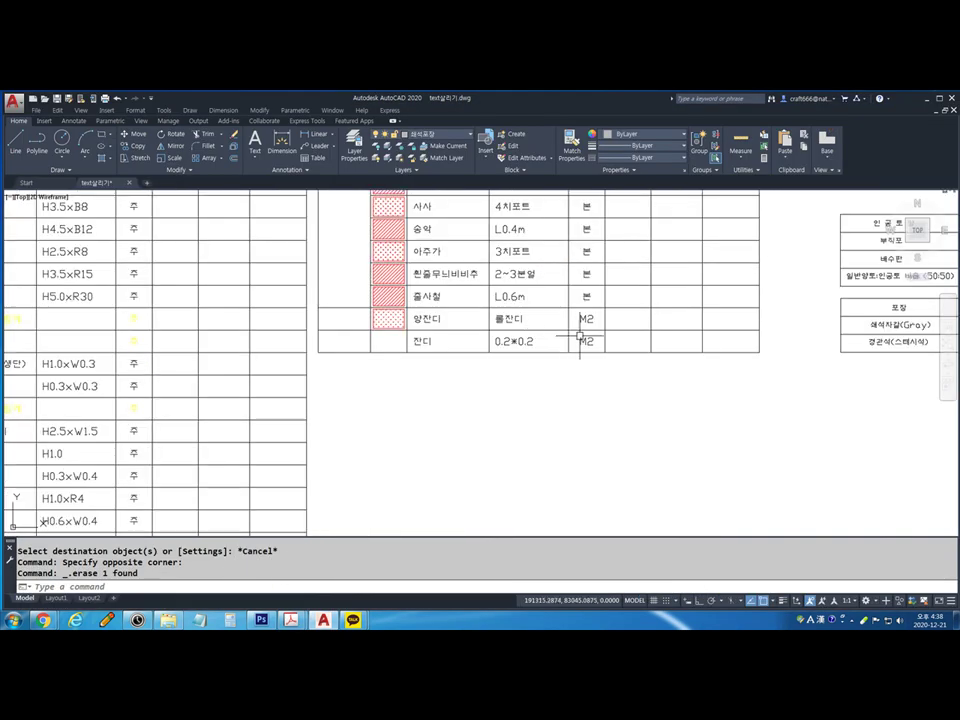
pyautogui.click(451, 330)
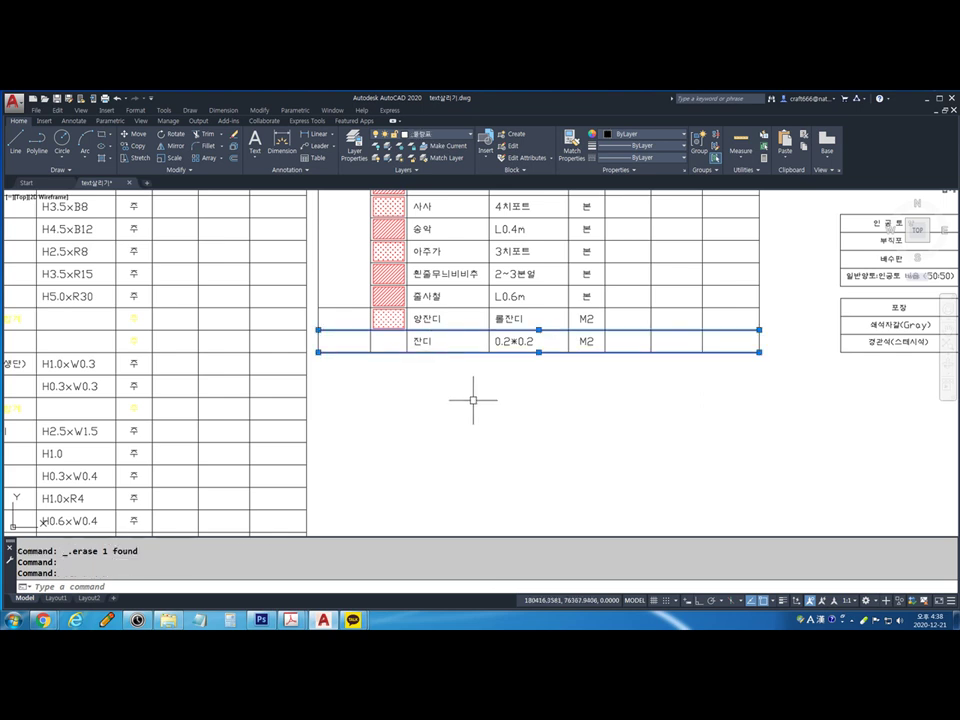
pyautogui.press('Escape')
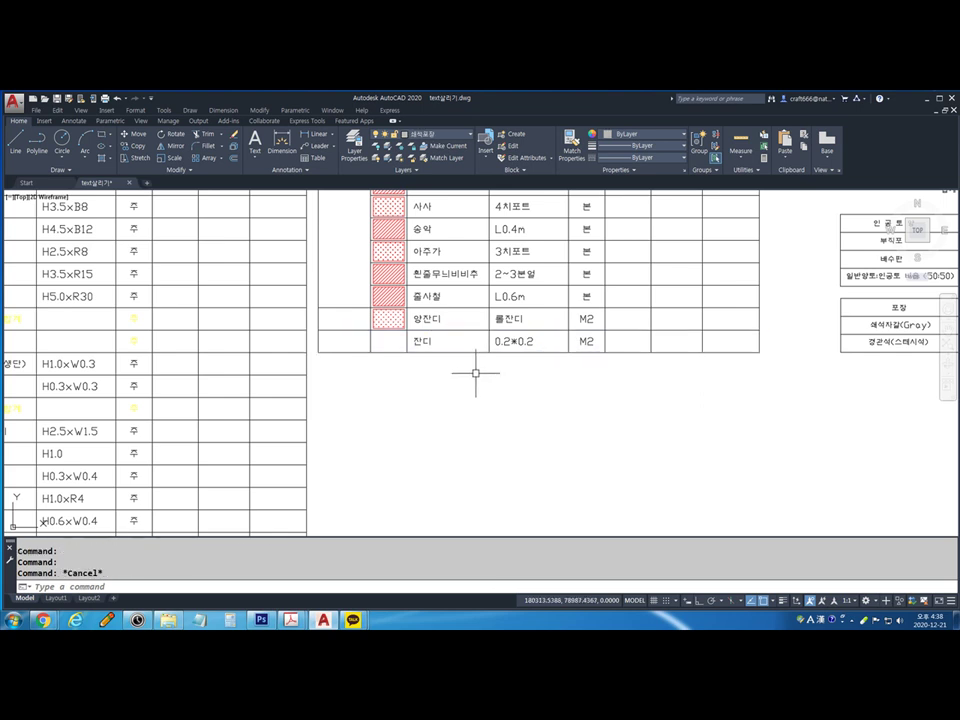
# Stretch the 잔디 row and the bottom outline of the third quantity table down by one row height, 2310 units
pyautogui.write('s')
pyautogui.press('Return')
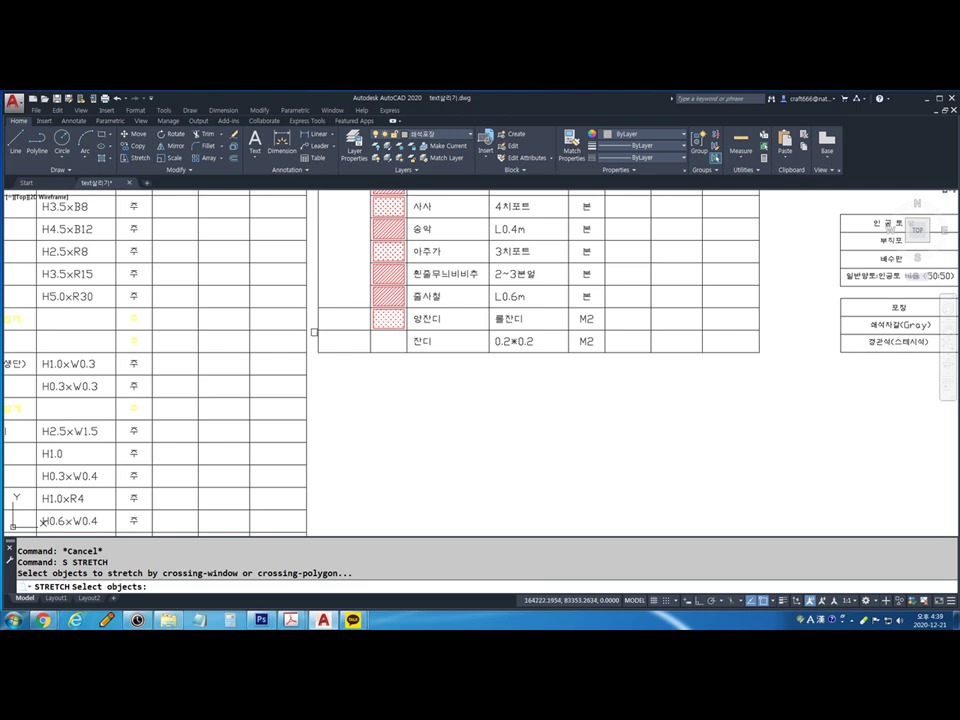
pyautogui.click(316, 333)
pyautogui.click(317, 324)
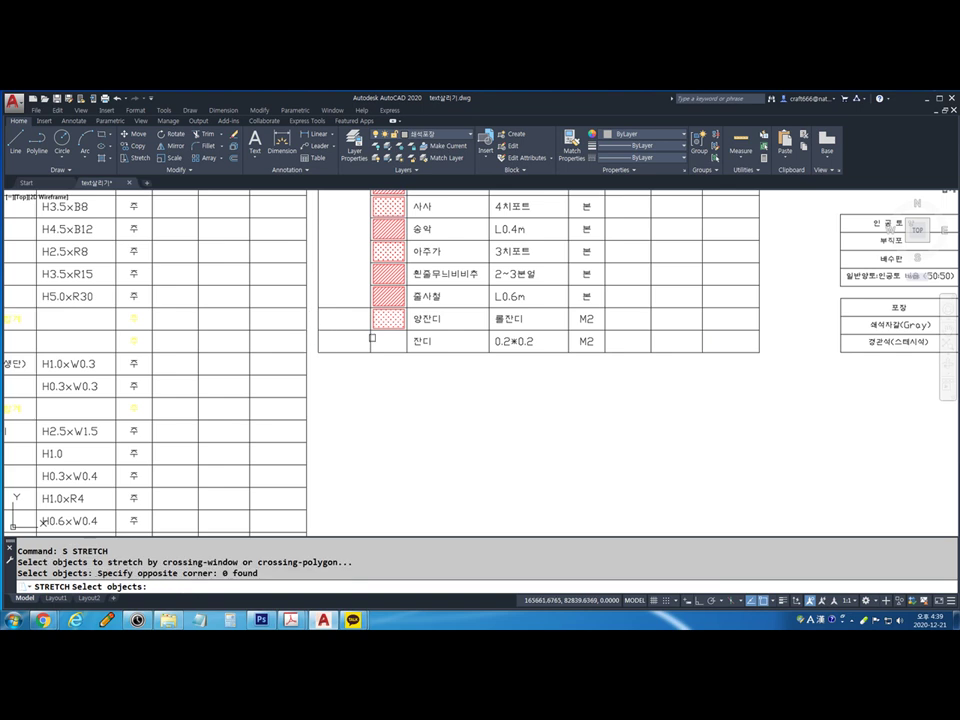
pyautogui.click(783, 379)
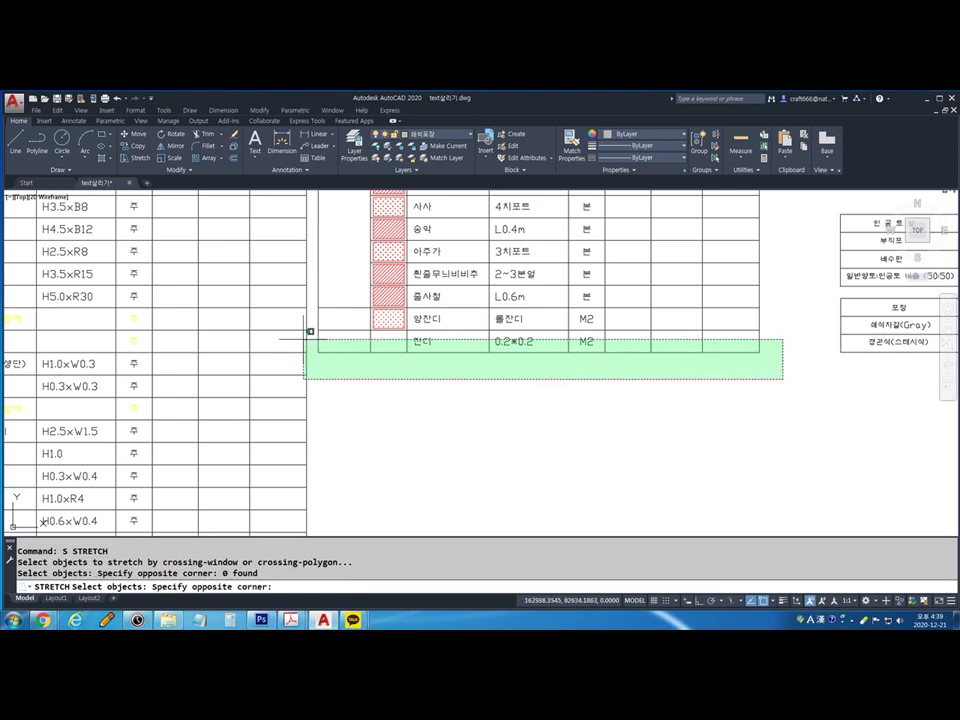
pyautogui.scroll(3, 319, 325)
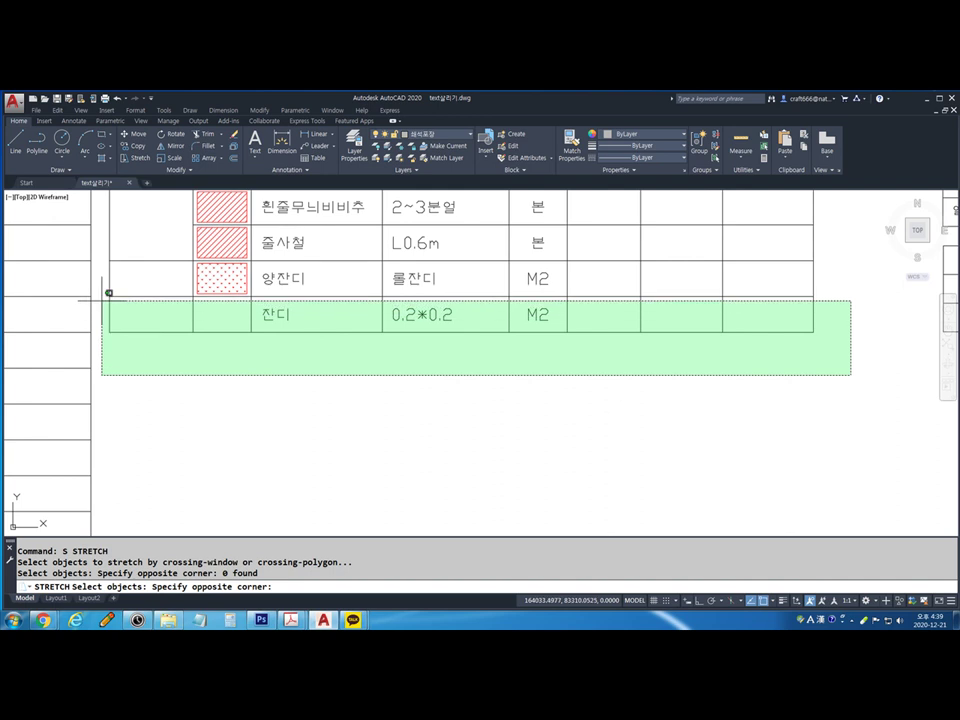
pyautogui.moveTo(106, 295)
pyautogui.mouseDown(button='middle')
pyautogui.moveTo(662, 367)
pyautogui.moveTo(109, 253)
pyautogui.mouseUp(button='middle')
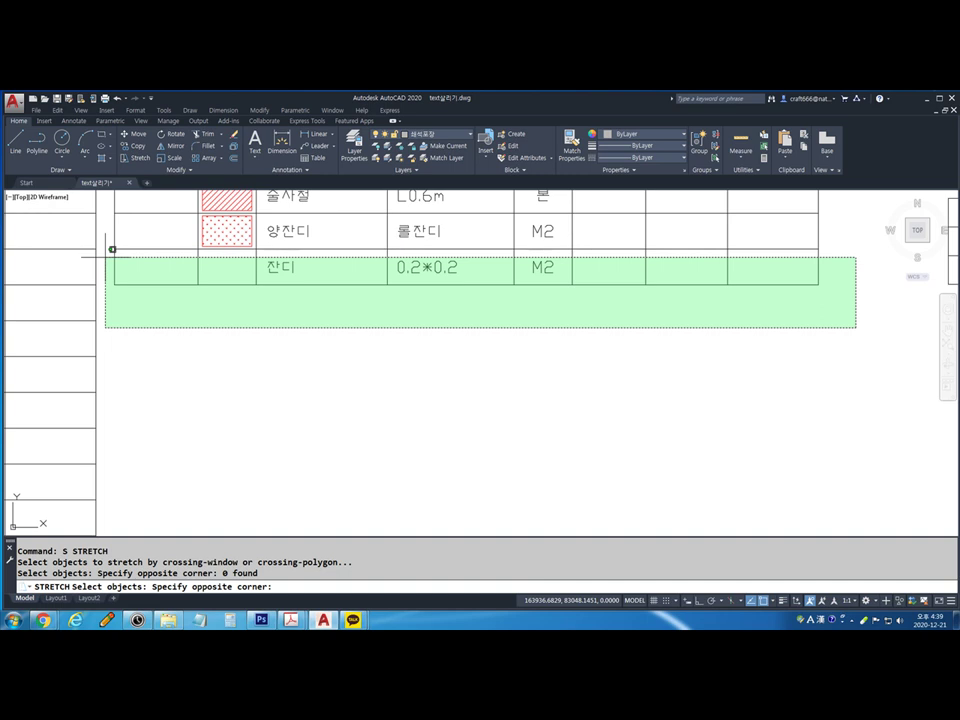
pyautogui.click(106, 256)
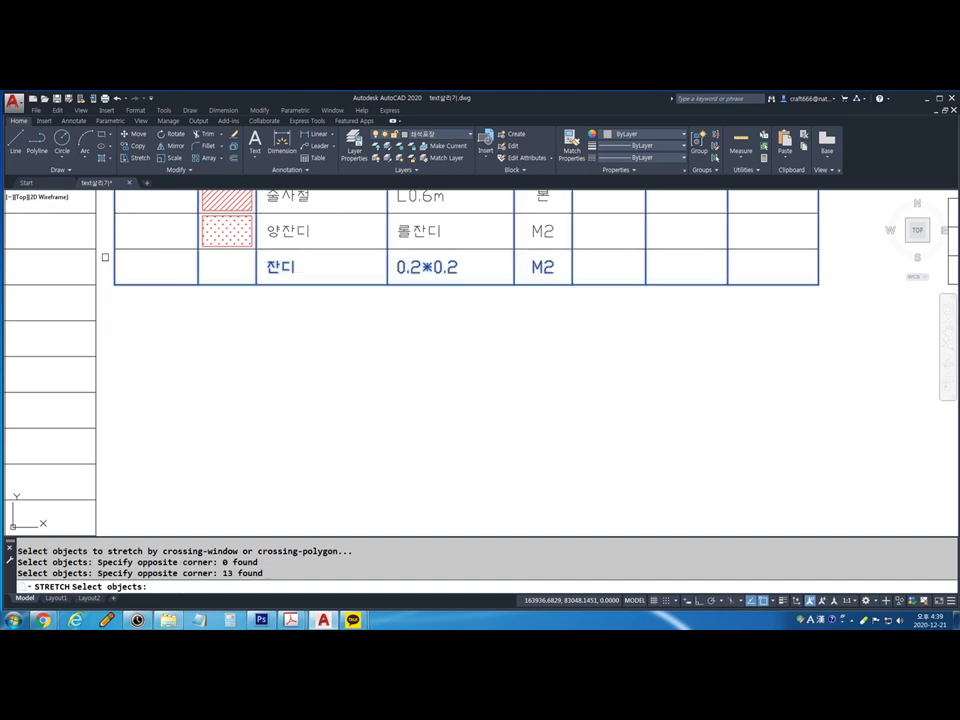
pyautogui.press('Return')
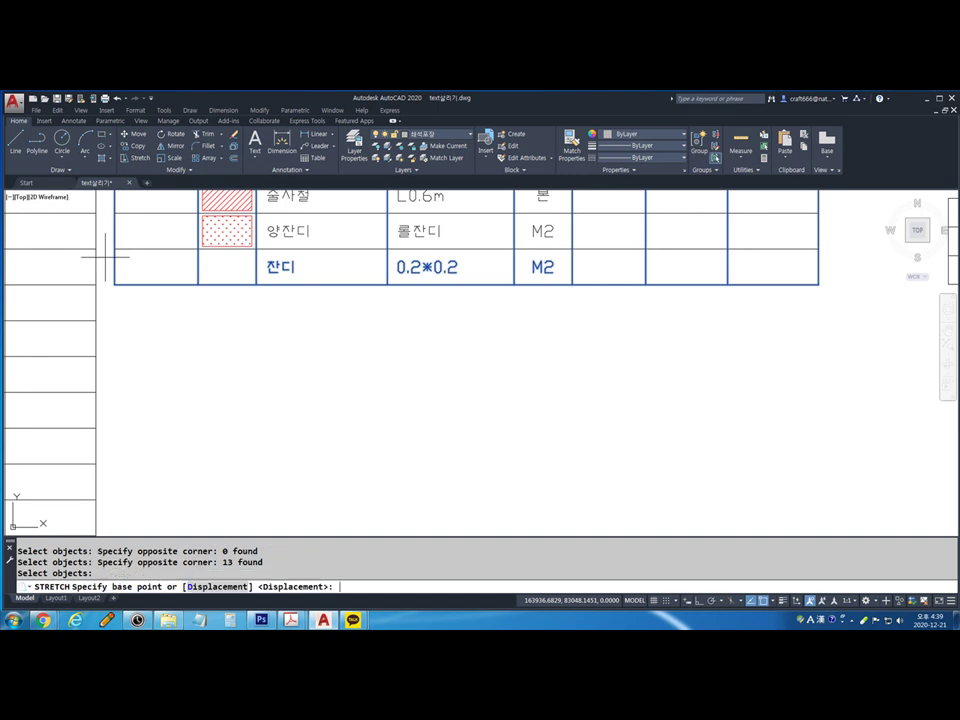
pyautogui.scroll(4, 143, 273)
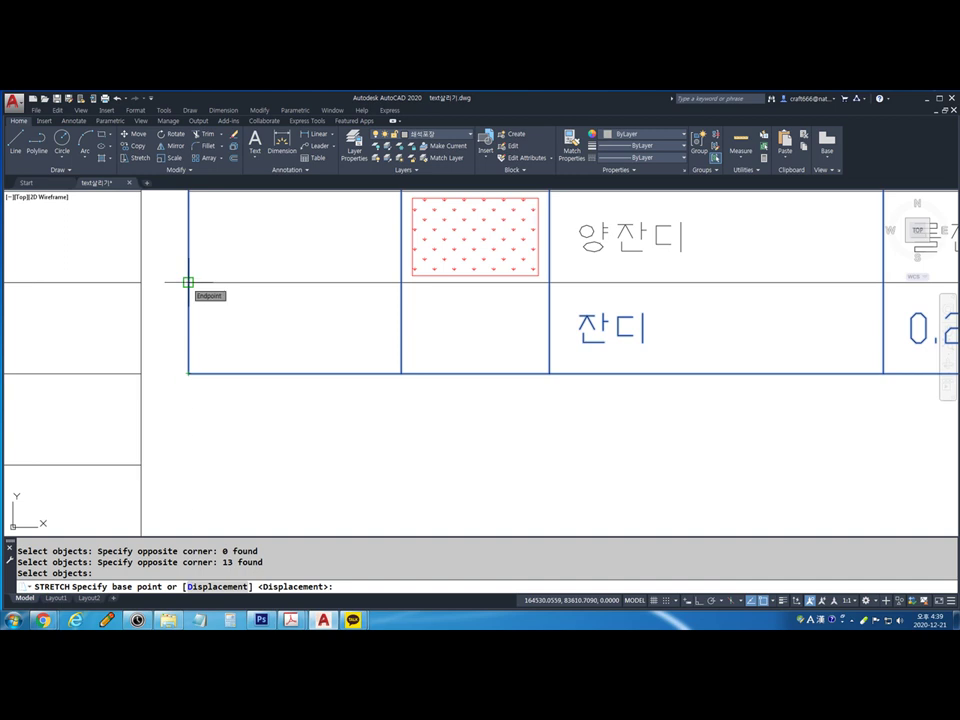
pyautogui.click(188, 282)
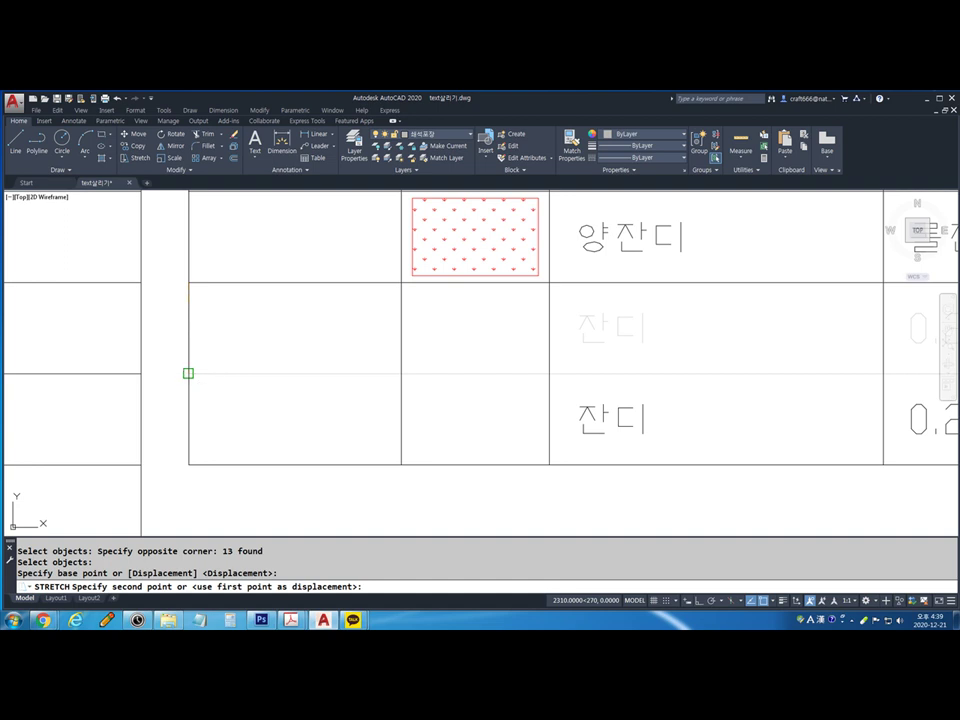
pyautogui.click(188, 373)
pyautogui.scroll(-4, 189, 371)
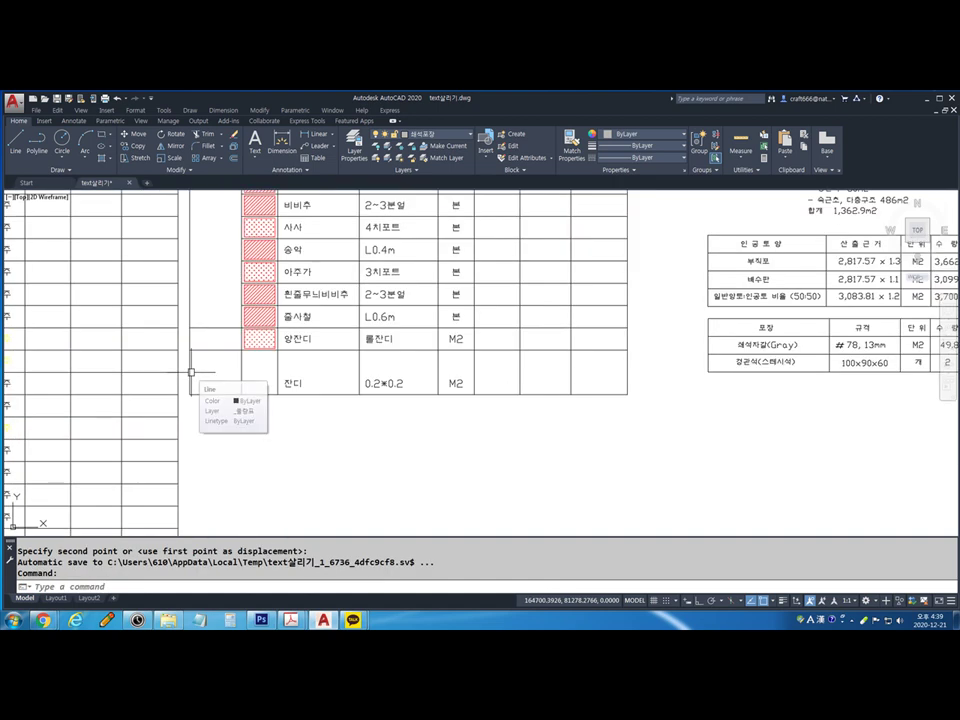
pyautogui.scroll(2, 268, 380)
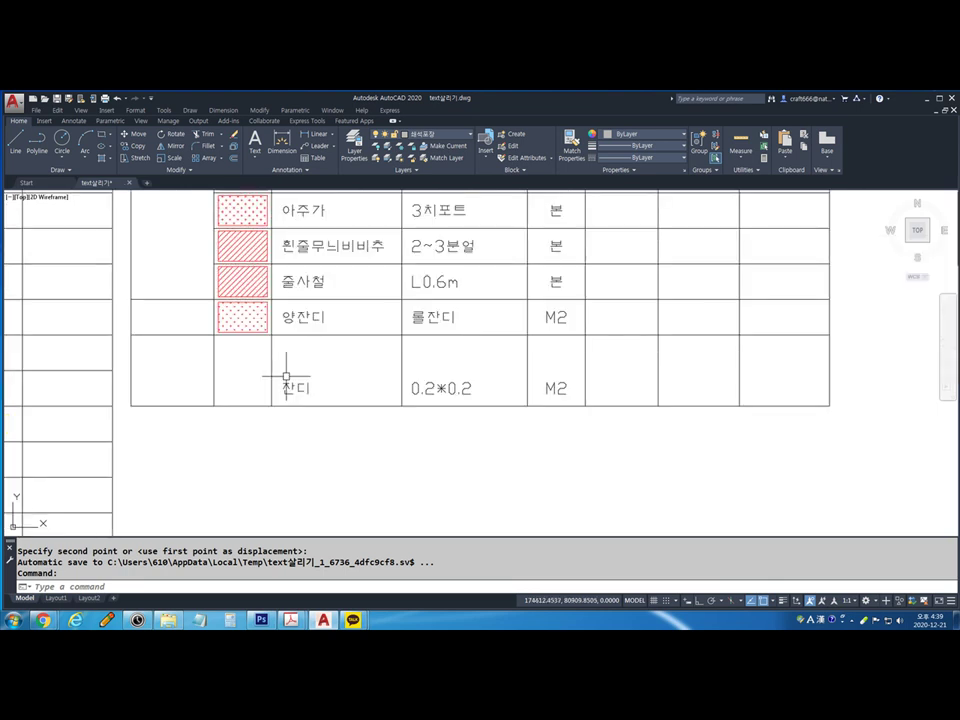
pyautogui.moveTo(239, 312)
pyautogui.mouseDown()
pyautogui.moveTo(241, 327)
pyautogui.moveTo(267, 312)
pyautogui.moveTo(300, 322)
pyautogui.moveTo(326, 312)
pyautogui.mouseUp()
pyautogui.moveTo(409, 322); pyautogui.dragTo(450, 311)
pyautogui.moveTo(547, 314); pyautogui.dragTo(585, 306)
pyautogui.moveTo(124, 375); pyautogui.dragTo(905, 373)
pyautogui.press('Escape')
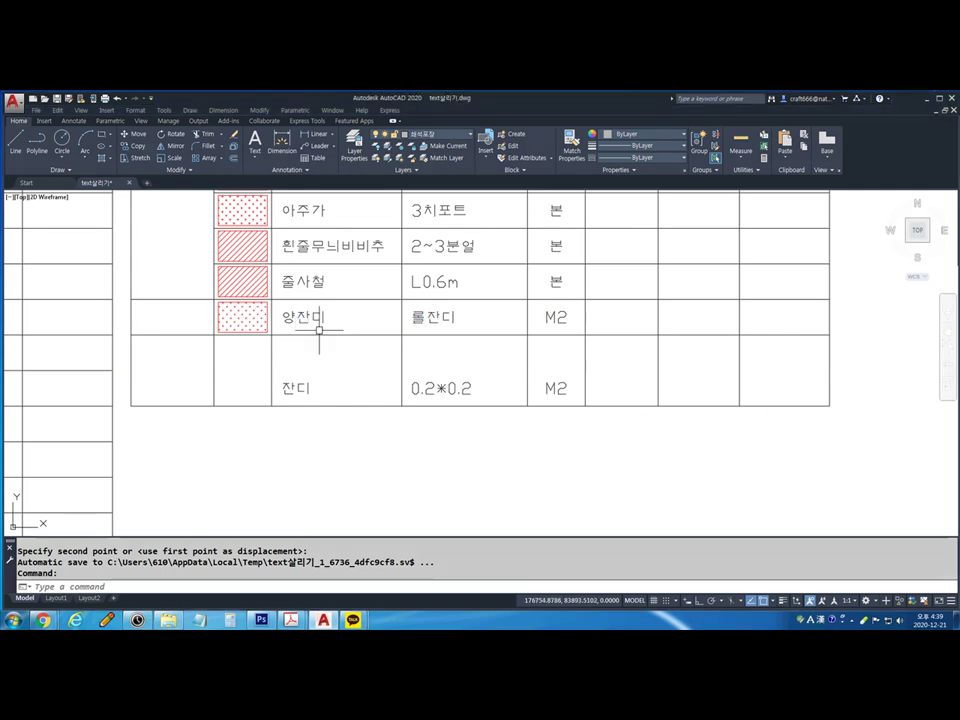
# Copy the 양잔디 row's texts, hatched symbol box and lower border line 2310 units down into the gap above the 잔디 row
pyautogui.write('co')
pyautogui.press('Return')
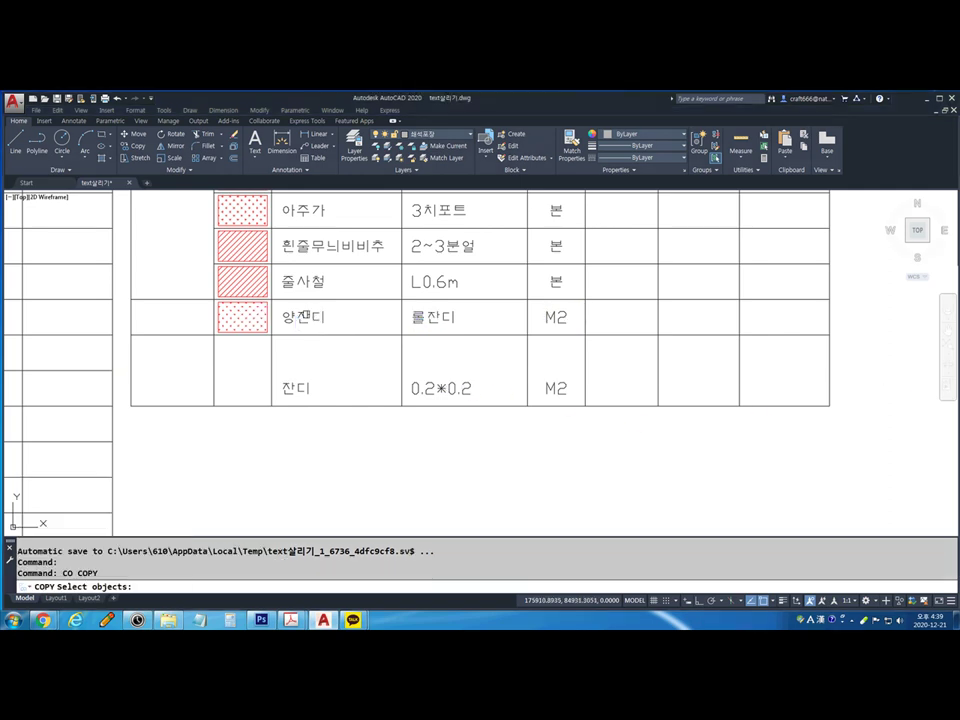
pyautogui.click(306, 335)
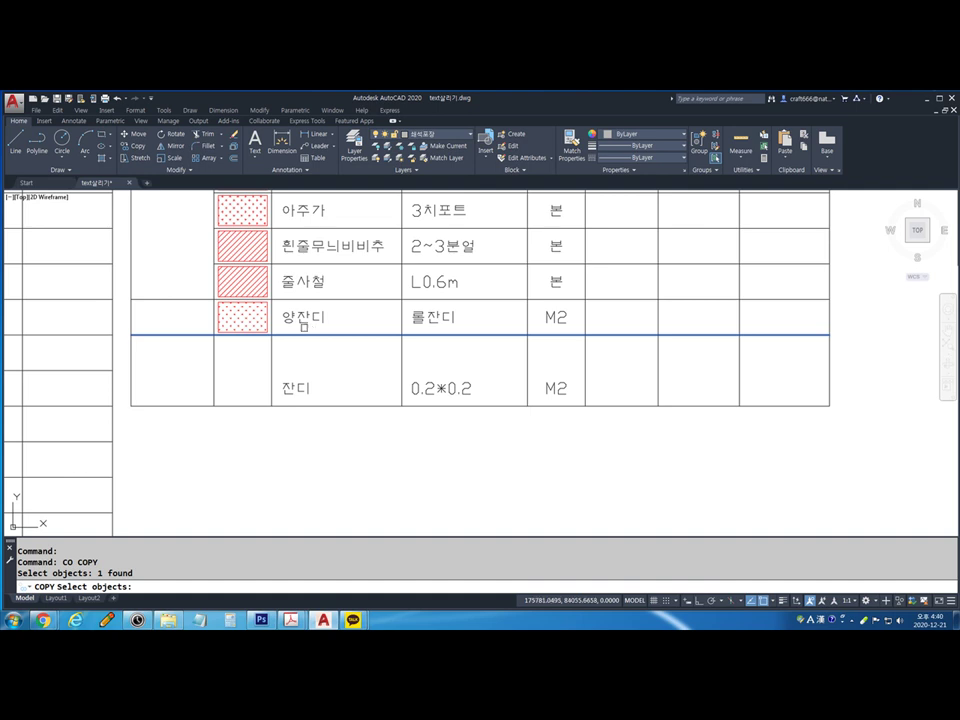
pyautogui.click(299, 318)
pyautogui.click(433, 318)
pyautogui.click(553, 318)
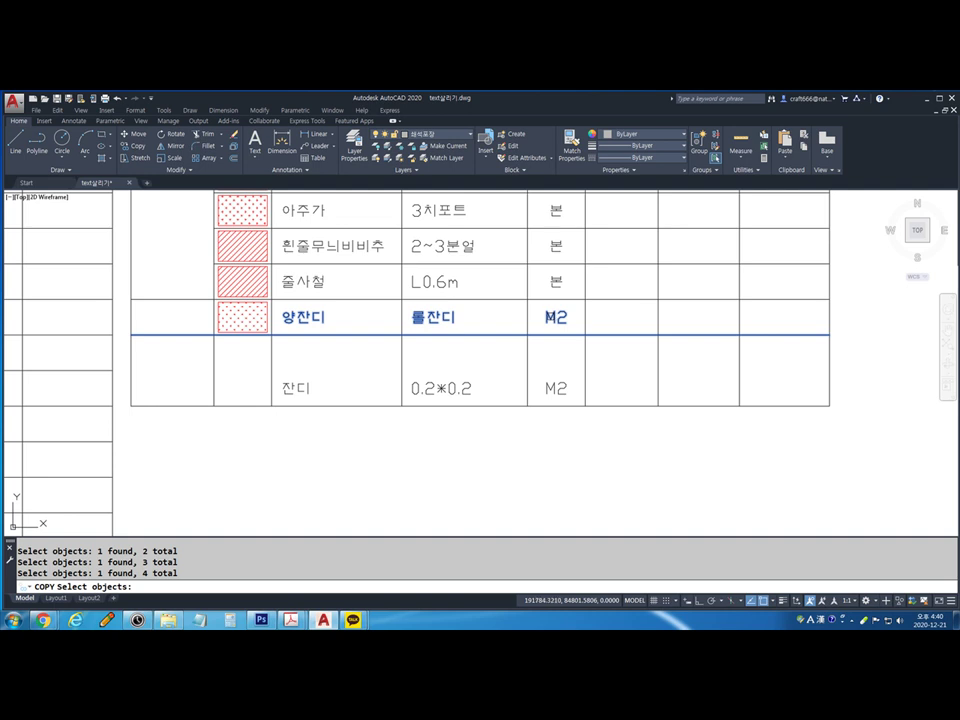
pyautogui.scroll(6, 268, 314)
pyautogui.click(266, 300)
pyautogui.click(265, 300)
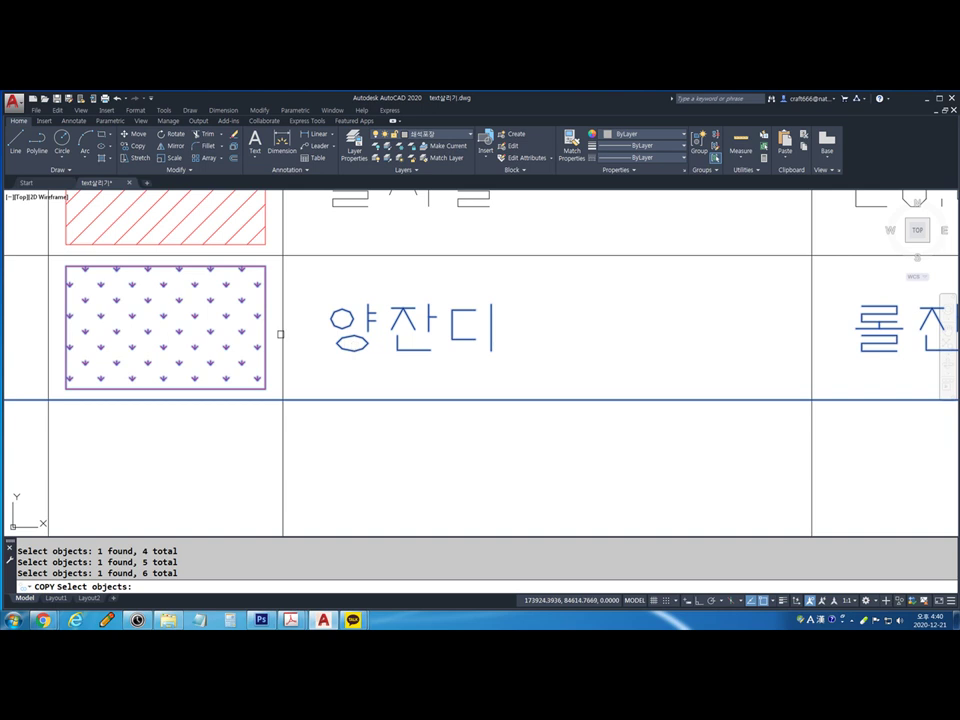
pyautogui.scroll(4, 218, 327)
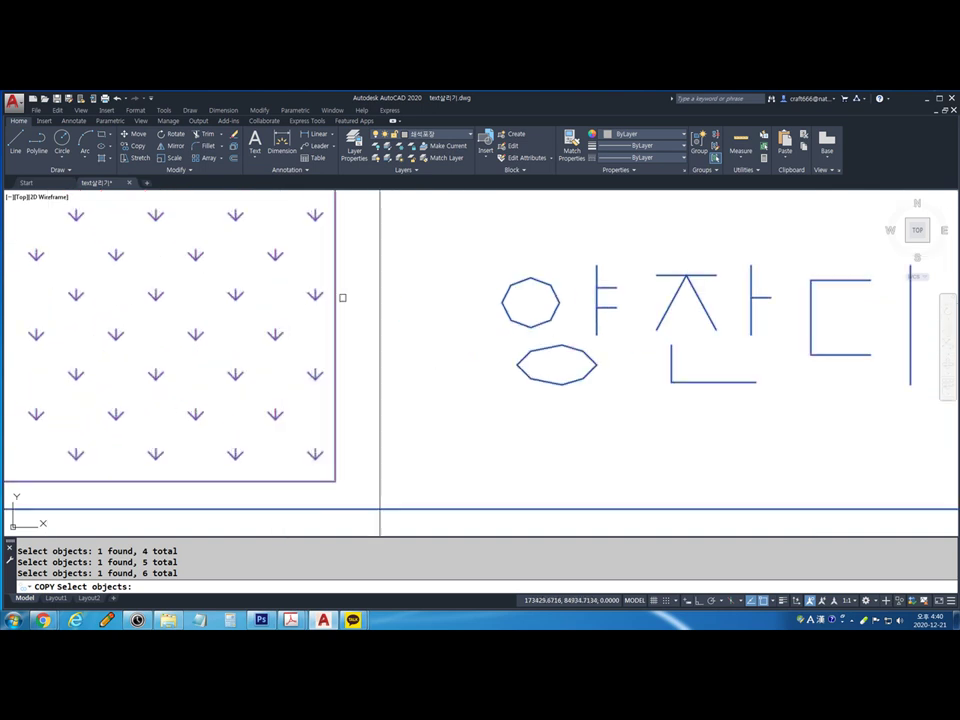
pyautogui.scroll(-8, 342, 297)
pyautogui.scroll(1, 329, 307)
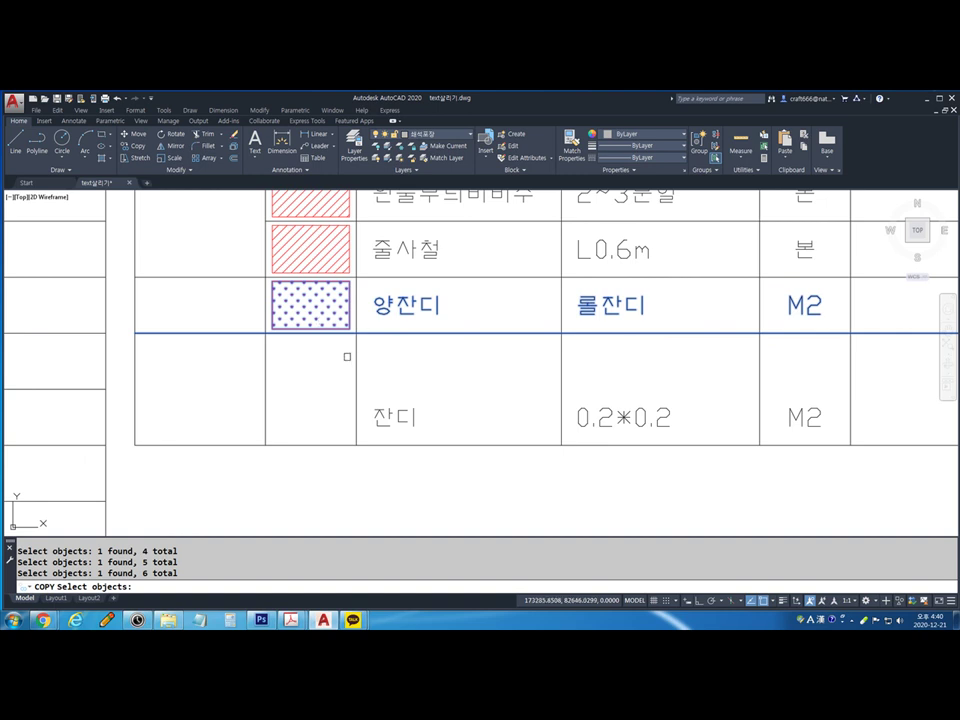
pyautogui.scroll(-2, 348, 353)
pyautogui.press('Return')
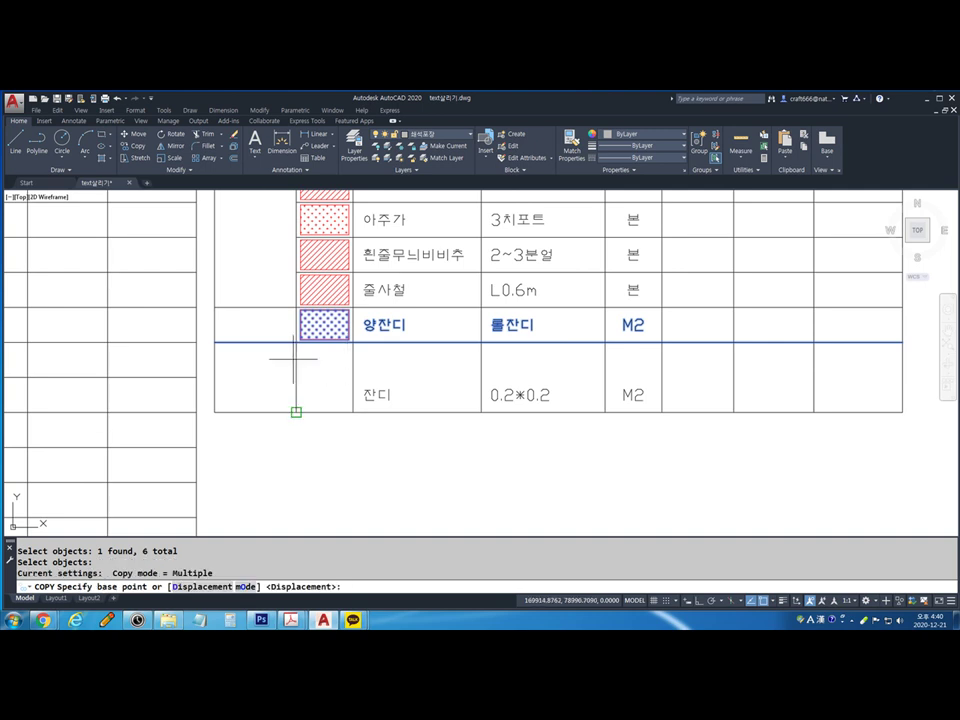
pyautogui.scroll(2, 206, 320)
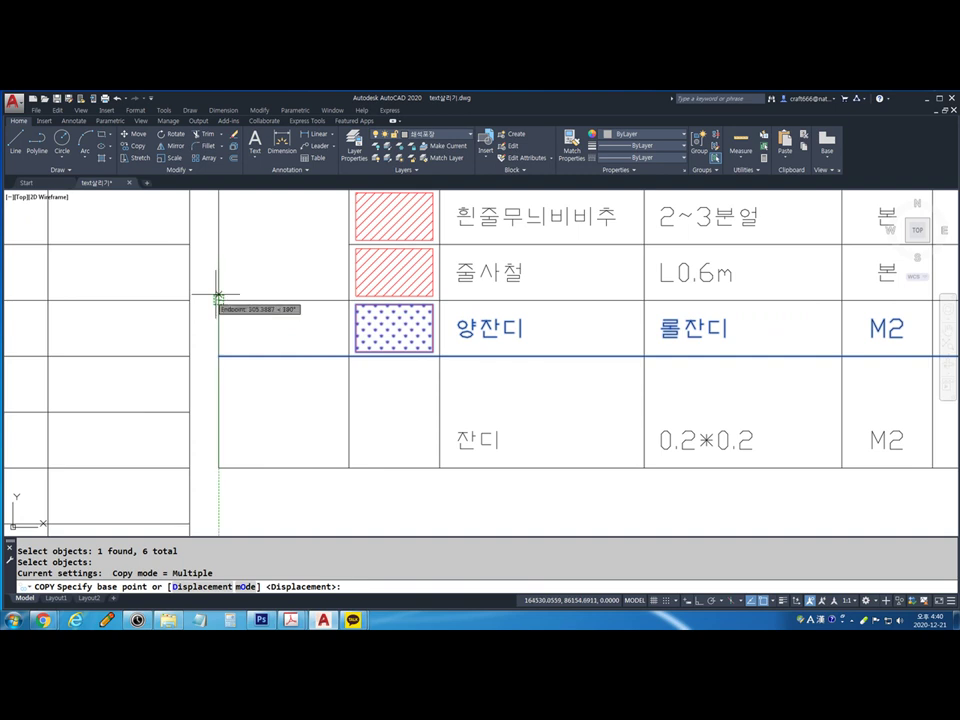
pyautogui.click(218, 299)
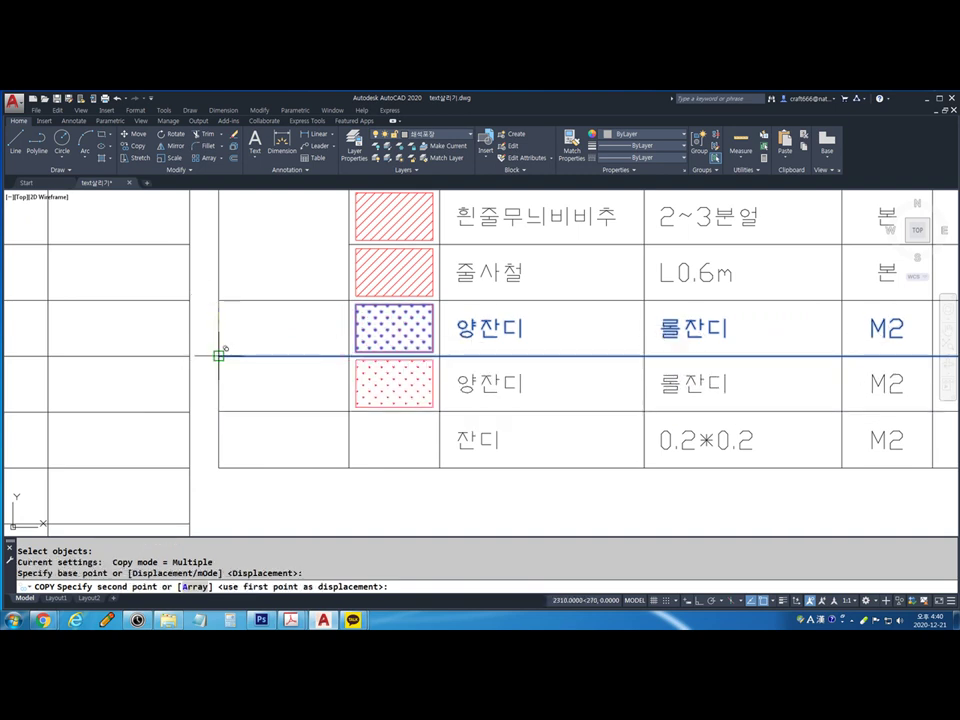
pyautogui.click(218, 355)
pyautogui.press('Return')
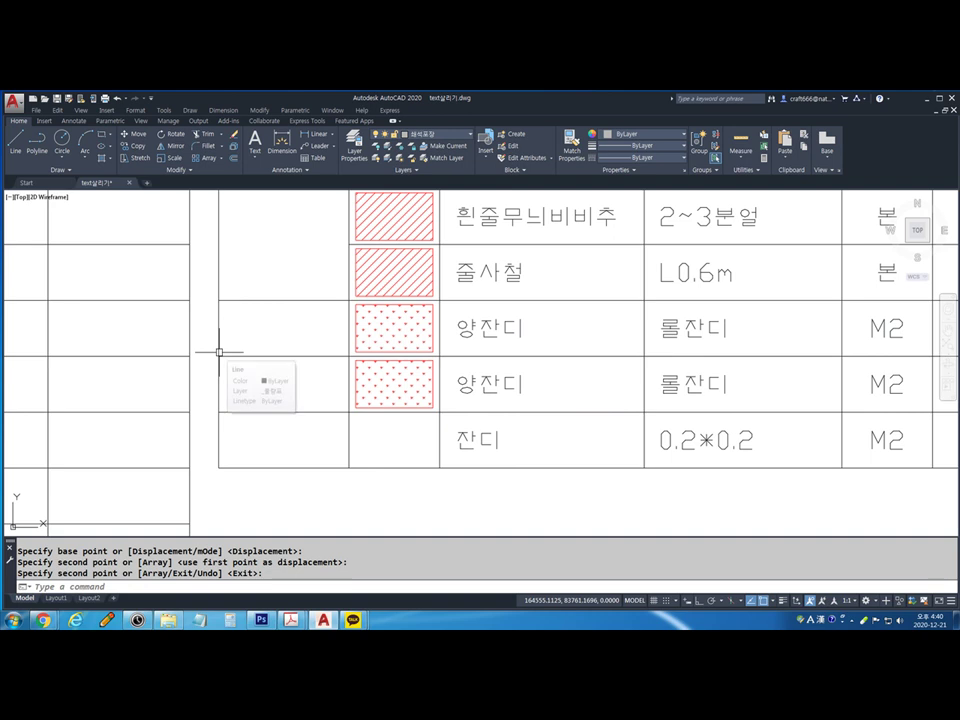
# Change the copied row's name to 금잔디 and its specification to 구준표
pyautogui.doubleClick(420, 383)
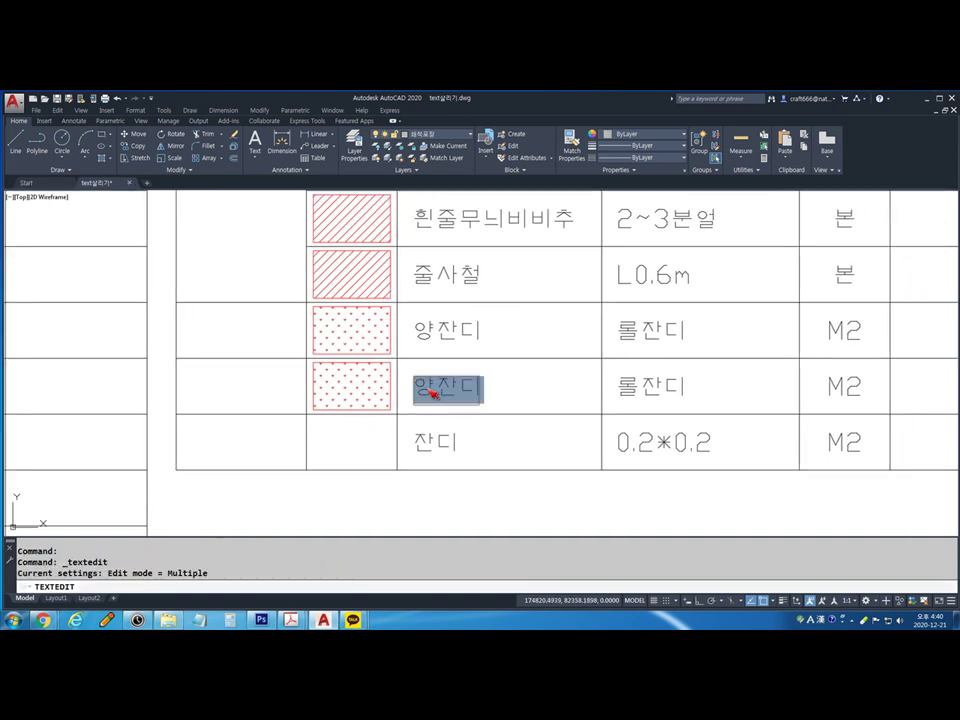
pyautogui.write('금잔디')
pyautogui.press('Return')
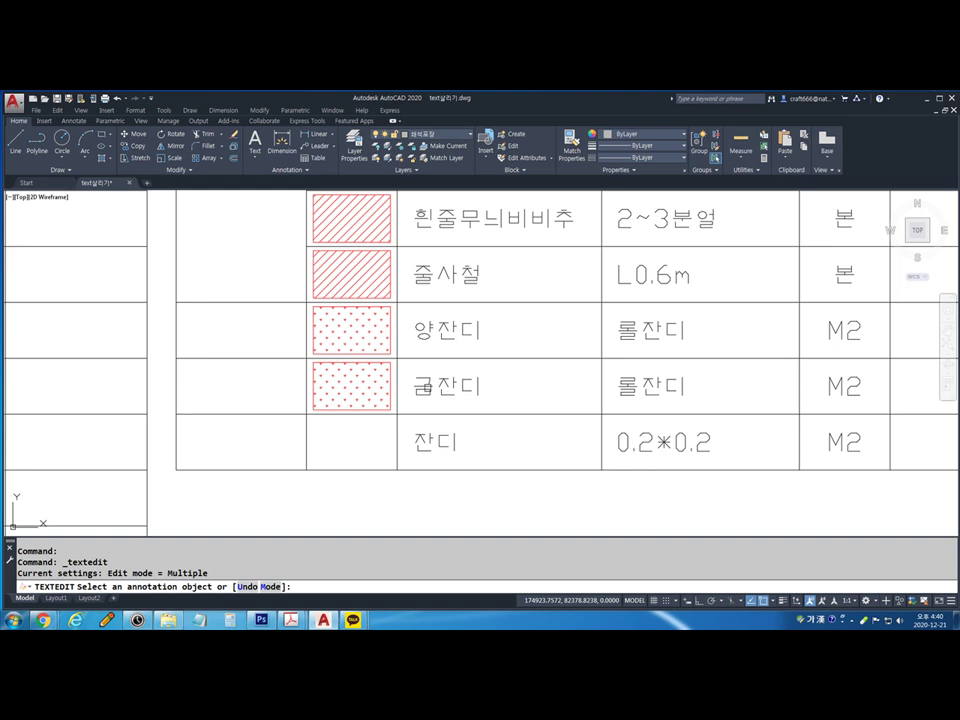
pyautogui.click(630, 395)
pyautogui.write('ㄱ금준표')
pyautogui.press('Return')
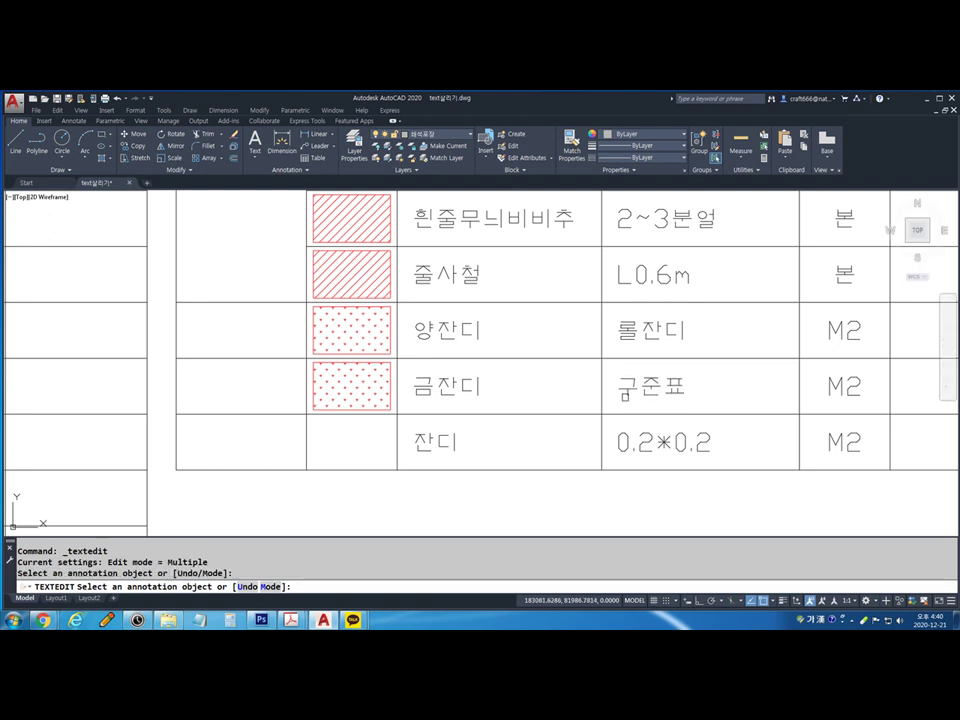
pyautogui.moveTo(609, 395); pyautogui.dragTo(497, 369, button='middle')
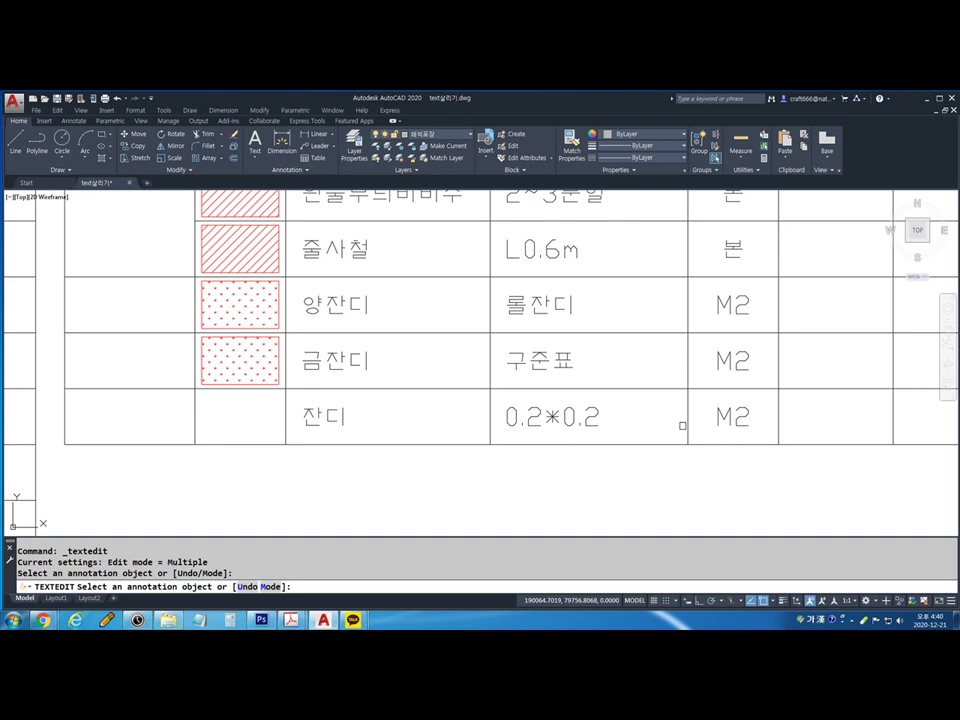
pyautogui.scroll(-2, 699, 389)
pyautogui.moveTo(626, 374)
pyautogui.mouseDown(button='middle')
pyautogui.moveTo(589, 392)
pyautogui.moveTo(611, 403)
pyautogui.mouseUp(button='middle')
pyautogui.press('Return')
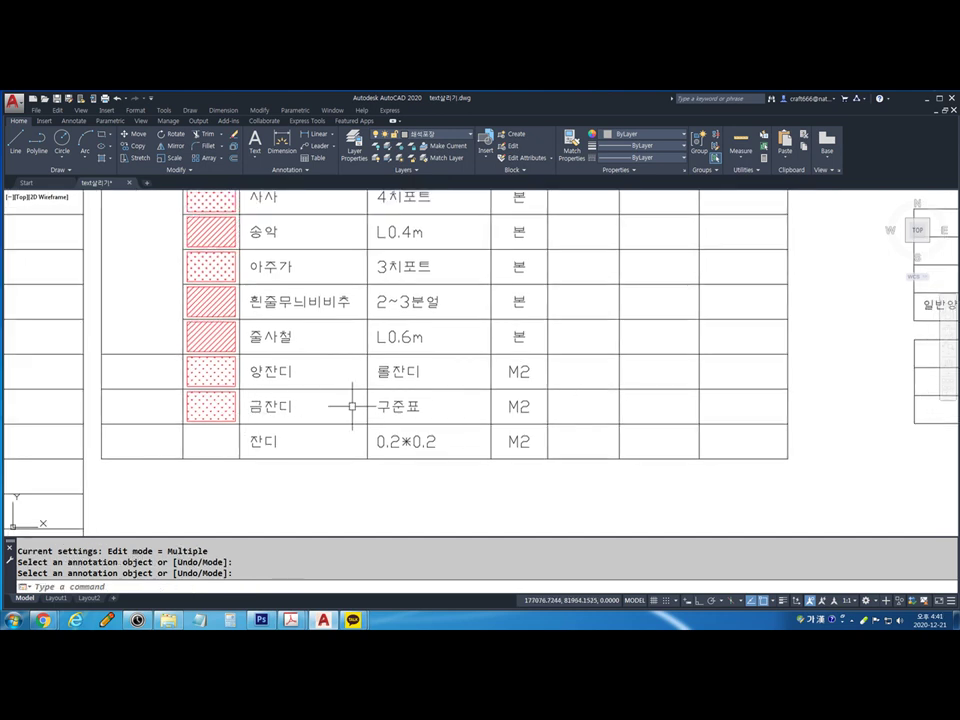
pyautogui.scroll(2, 385, 407)
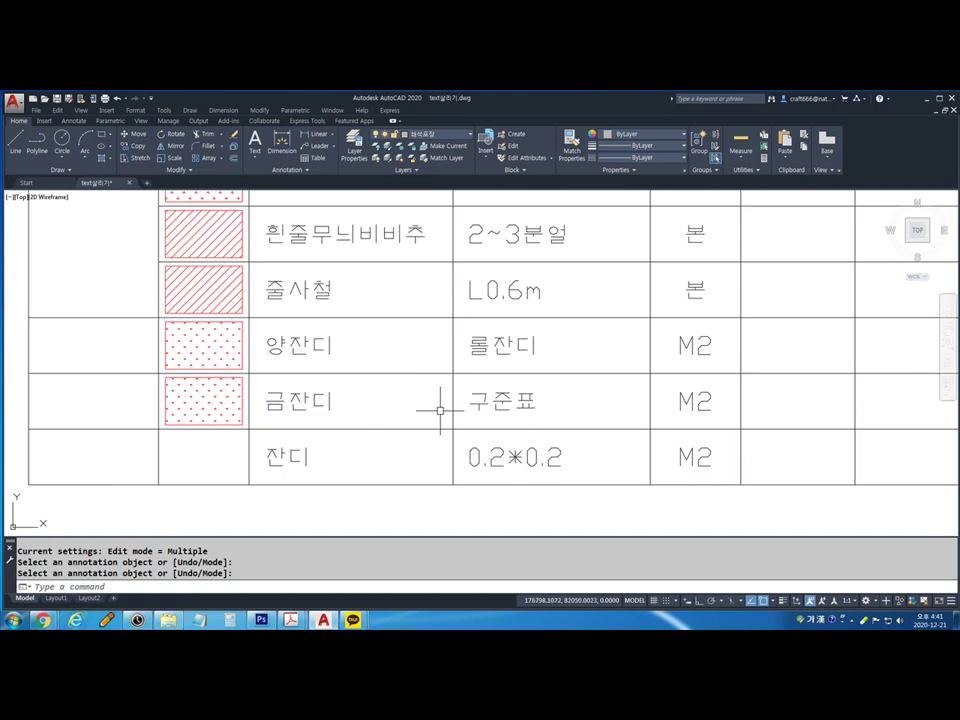
pyautogui.scroll(-4, 456, 428)
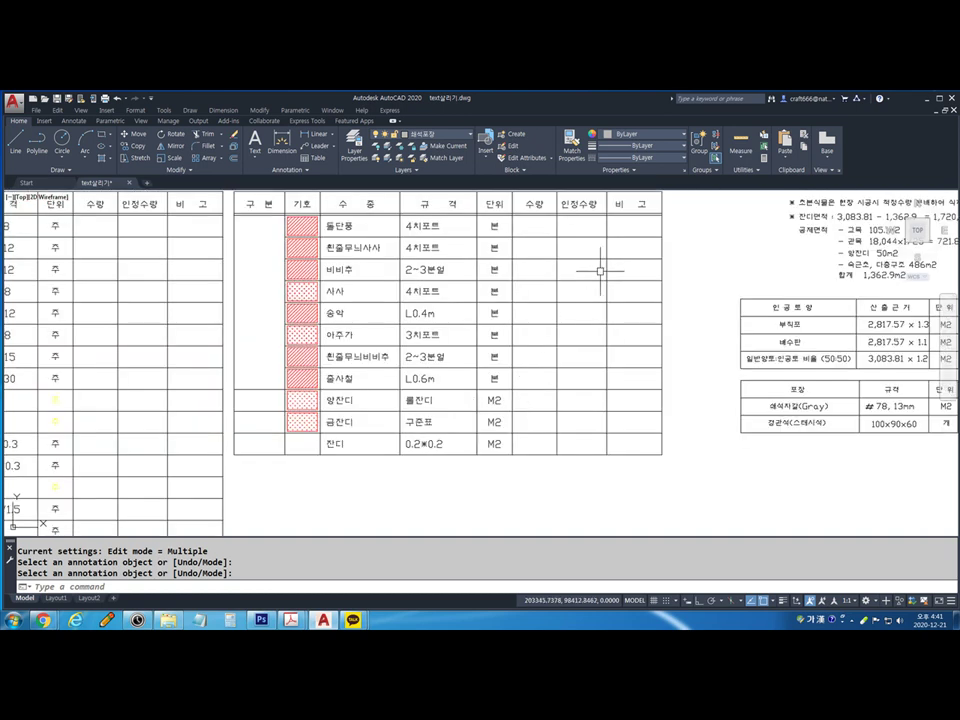
pyautogui.scroll(4, 560, 415)
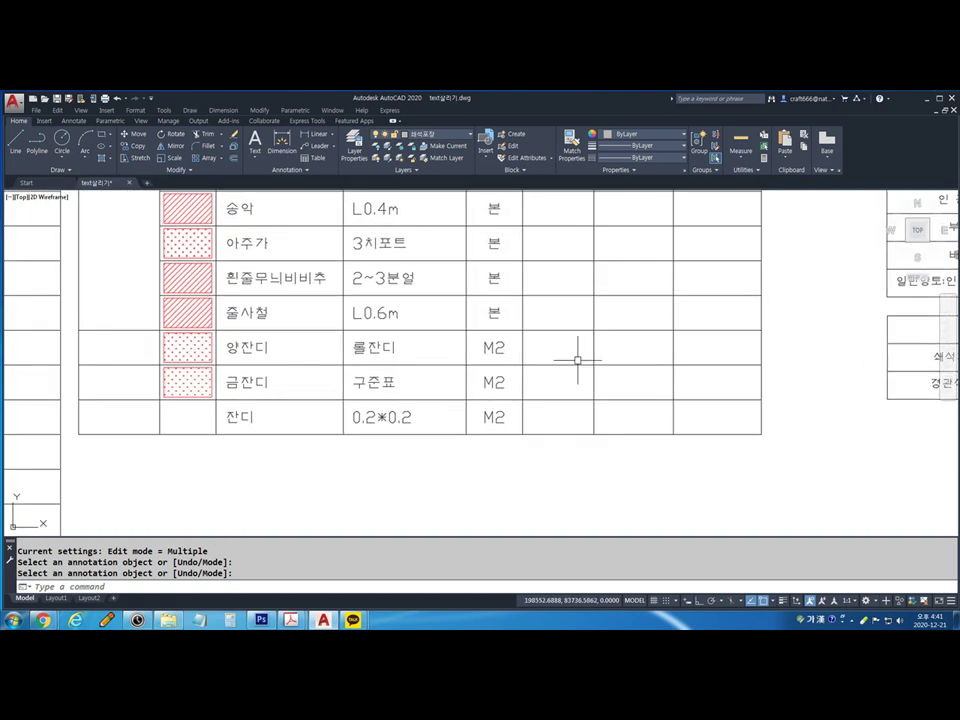
pyautogui.moveTo(568, 331)
pyautogui.mouseDown()
pyautogui.moveTo(565, 349)
pyautogui.moveTo(586, 335)
pyautogui.mouseUp()
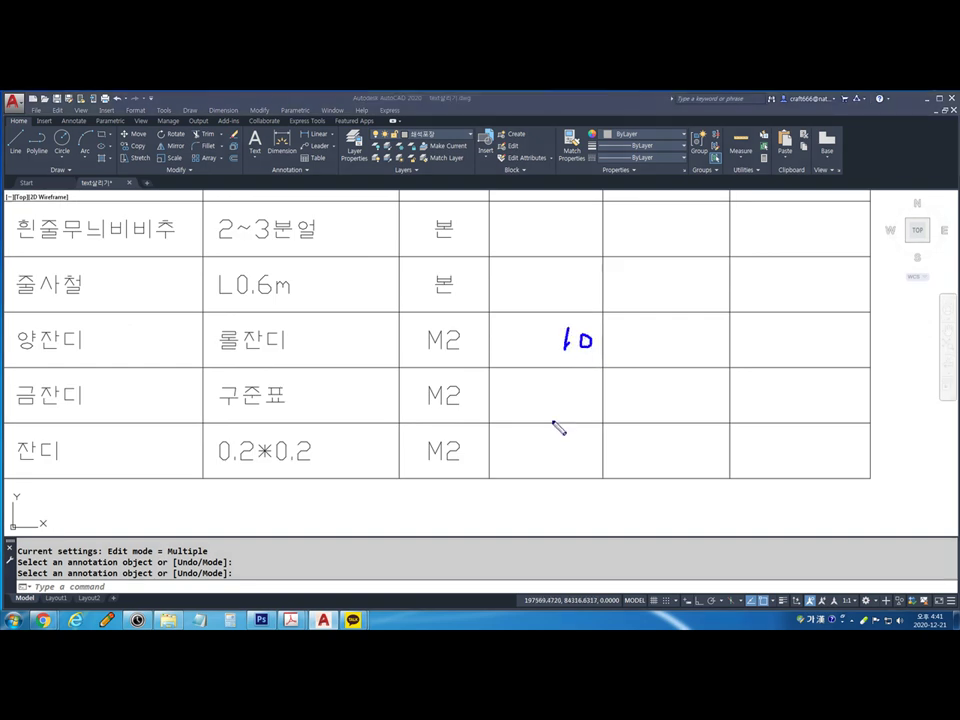
pyautogui.moveTo(540, 392); pyautogui.dragTo(537, 407)
pyautogui.moveTo(563, 397); pyautogui.dragTo(582, 400)
pyautogui.moveTo(522, 452)
pyautogui.mouseDown()
pyautogui.moveTo(520, 463)
pyautogui.moveTo(553, 452)
pyautogui.moveTo(583, 457)
pyautogui.mouseUp()
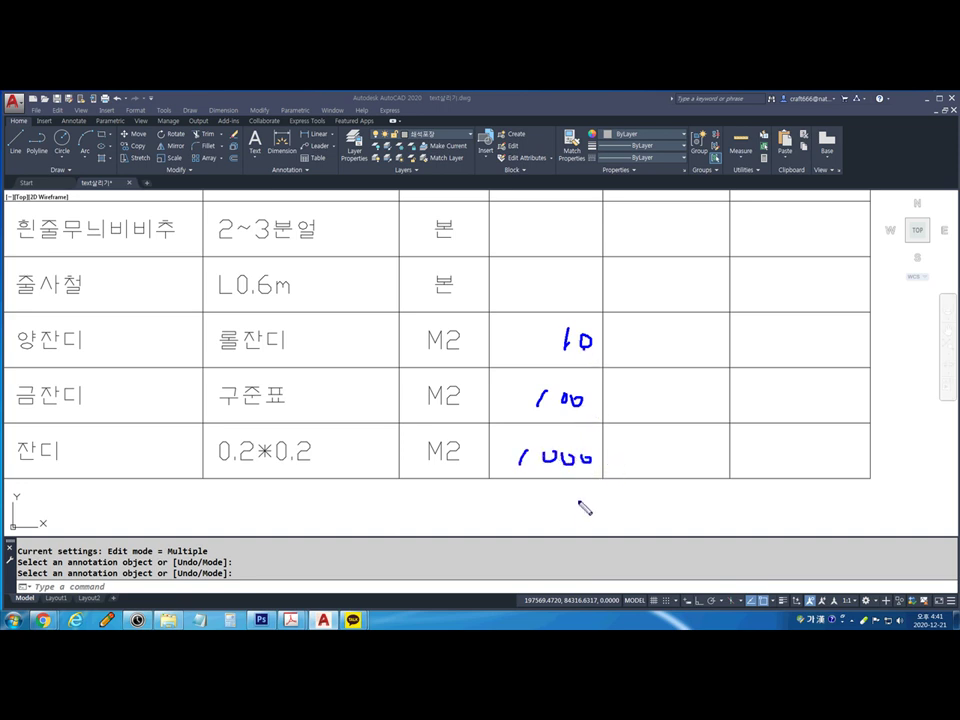
pyautogui.press('Escape')
pyautogui.moveTo(571, 340); pyautogui.dragTo(613, 335, button='middle')
pyautogui.moveTo(611, 330)
pyautogui.mouseDown()
pyautogui.moveTo(611, 344)
pyautogui.moveTo(632, 340)
pyautogui.mouseUp()
pyautogui.moveTo(632, 393)
pyautogui.mouseDown()
pyautogui.moveTo(590, 393)
pyautogui.moveTo(598, 401)
pyautogui.mouseUp()
pyautogui.moveTo(632, 444); pyautogui.dragTo(558, 443)
pyautogui.moveTo(578, 433)
pyautogui.mouseDown()
pyautogui.moveTo(561, 444)
pyautogui.moveTo(577, 452)
pyautogui.mouseUp()
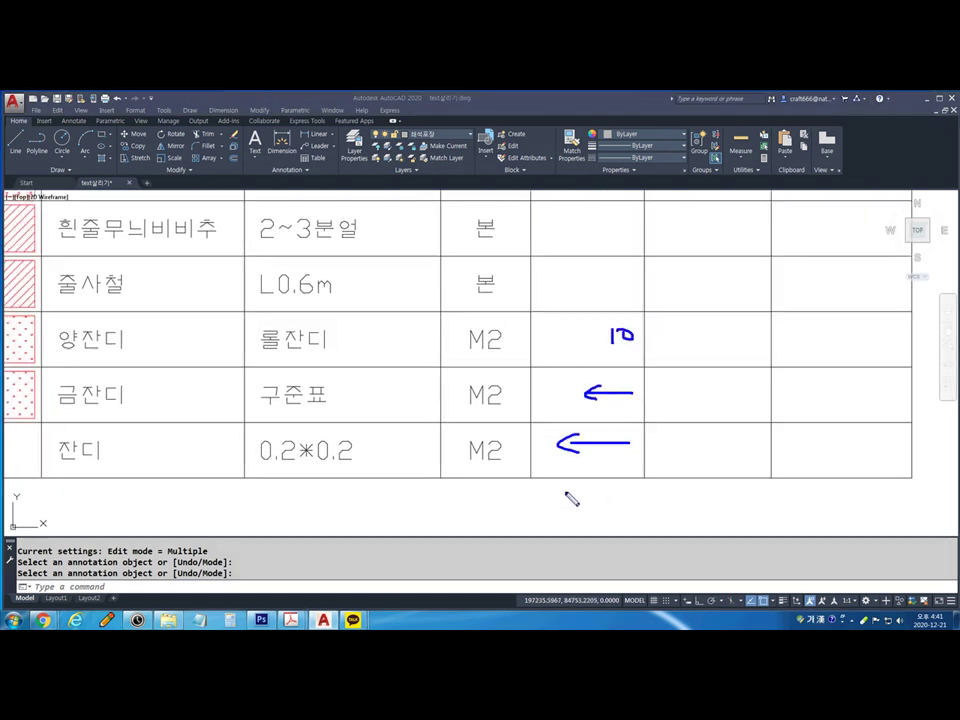
pyautogui.press('Escape')
# Try replacing the 양잔디 name with a string of ㄴ characters and discard the edit
pyautogui.moveTo(138, 345); pyautogui.dragTo(182, 345, button='middle')
pyautogui.doubleClick(145, 343)
pyautogui.write('ㄴㄴㄴㄴㄴㄴㄴㄴ')
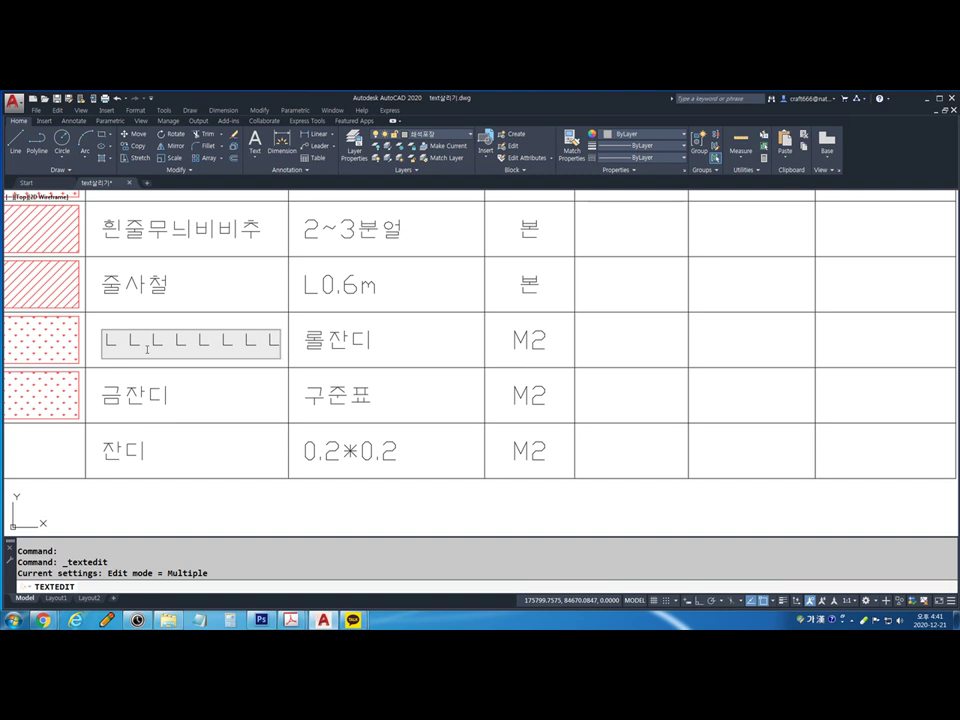
pyautogui.press('Escape')
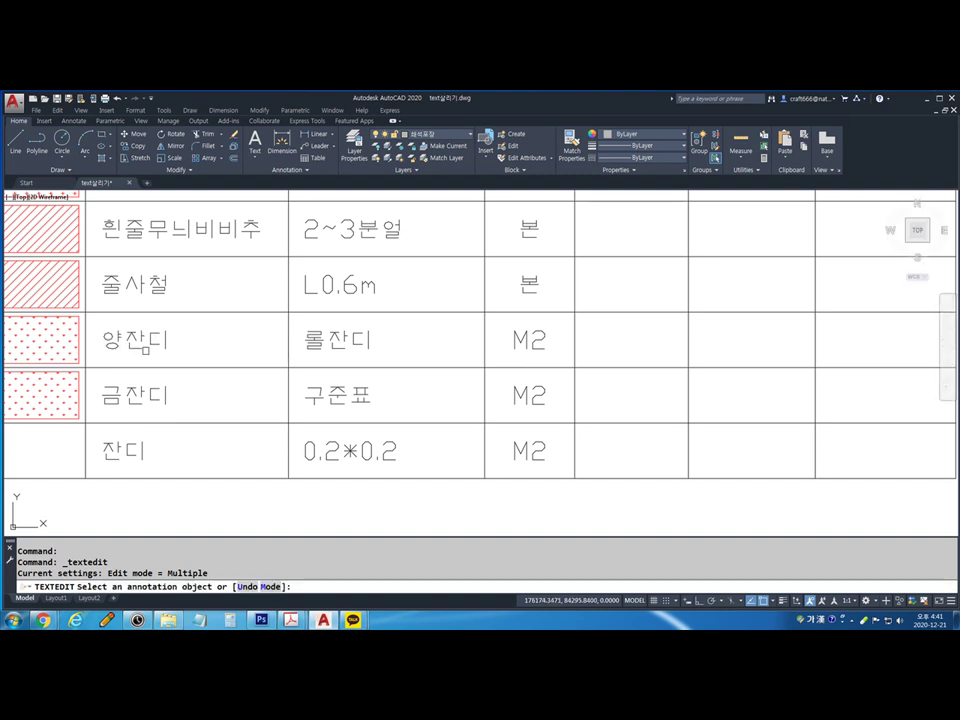
# Examine the alignment points of the 양잔디 name text in the third quantity table
pyautogui.press('Escape')
pyautogui.click(101, 336)
pyautogui.scroll(4, 101, 336)
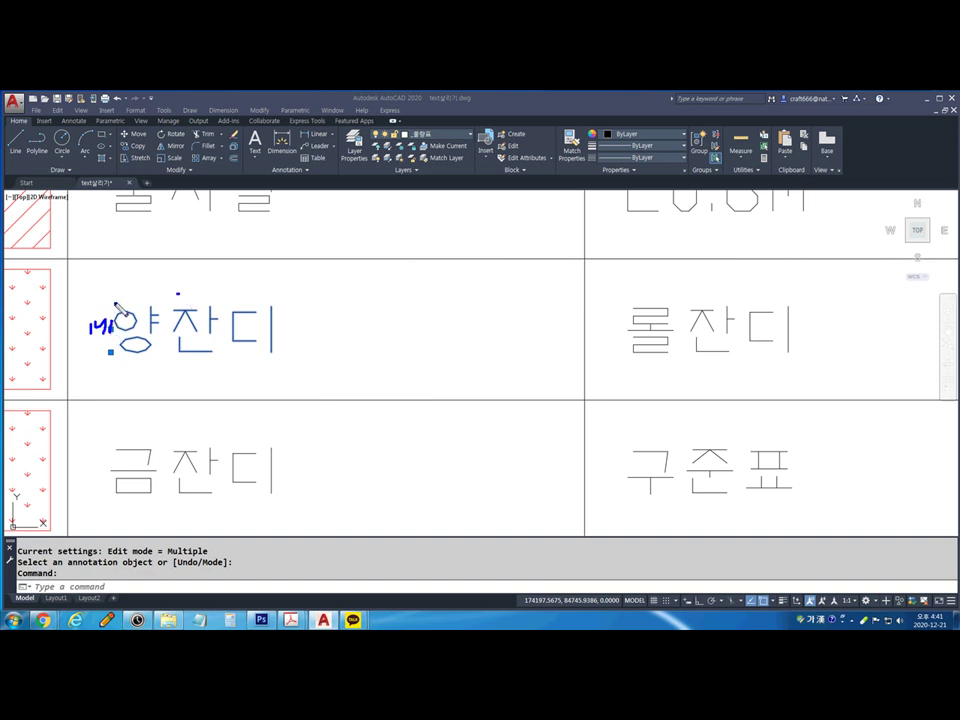
pyautogui.moveTo(110, 316); pyautogui.dragTo(108, 322)
pyautogui.moveTo(180, 312); pyautogui.dragTo(262, 308)
pyautogui.moveTo(112, 318); pyautogui.dragTo(112, 326)
pyautogui.moveTo(255, 320); pyautogui.dragTo(263, 335)
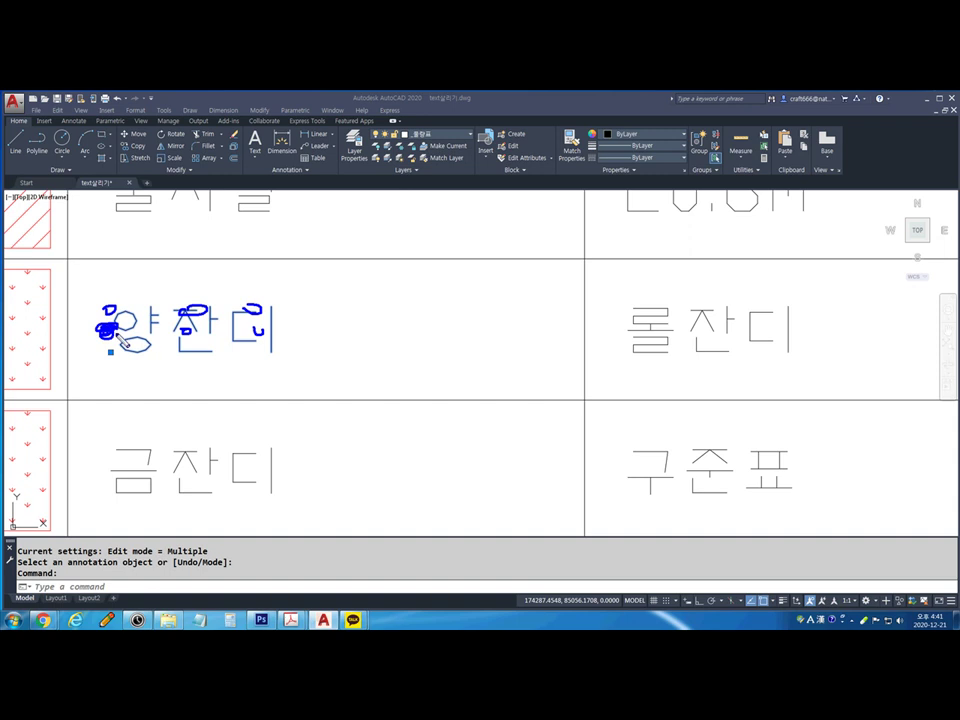
pyautogui.scroll(2, 118, 338)
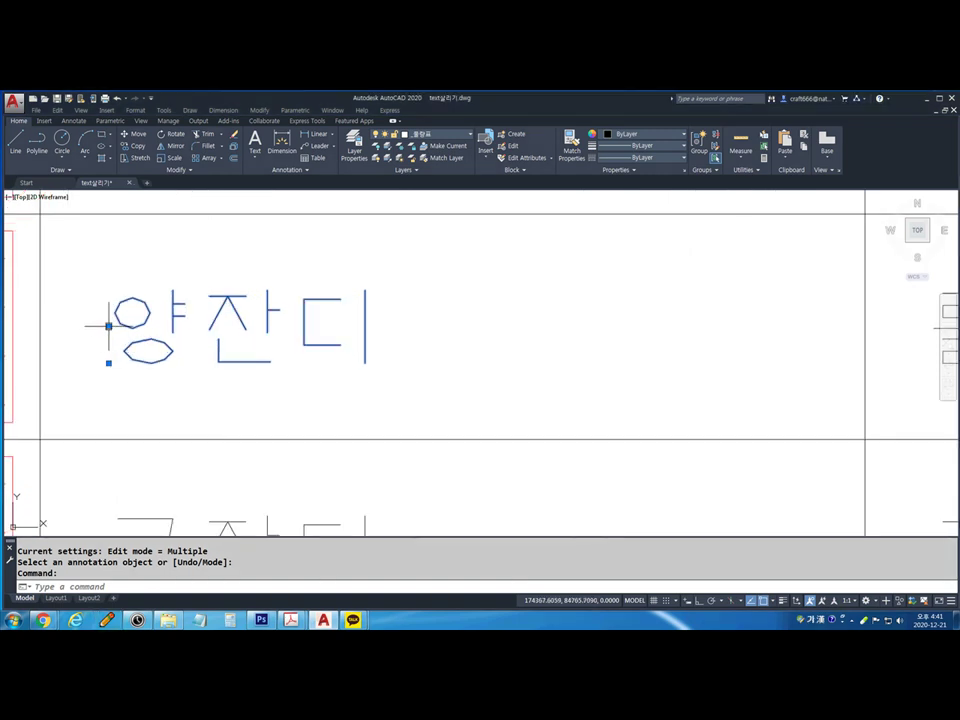
pyautogui.moveTo(105, 357); pyautogui.dragTo(125, 352)
pyautogui.scroll(-5, 160, 385)
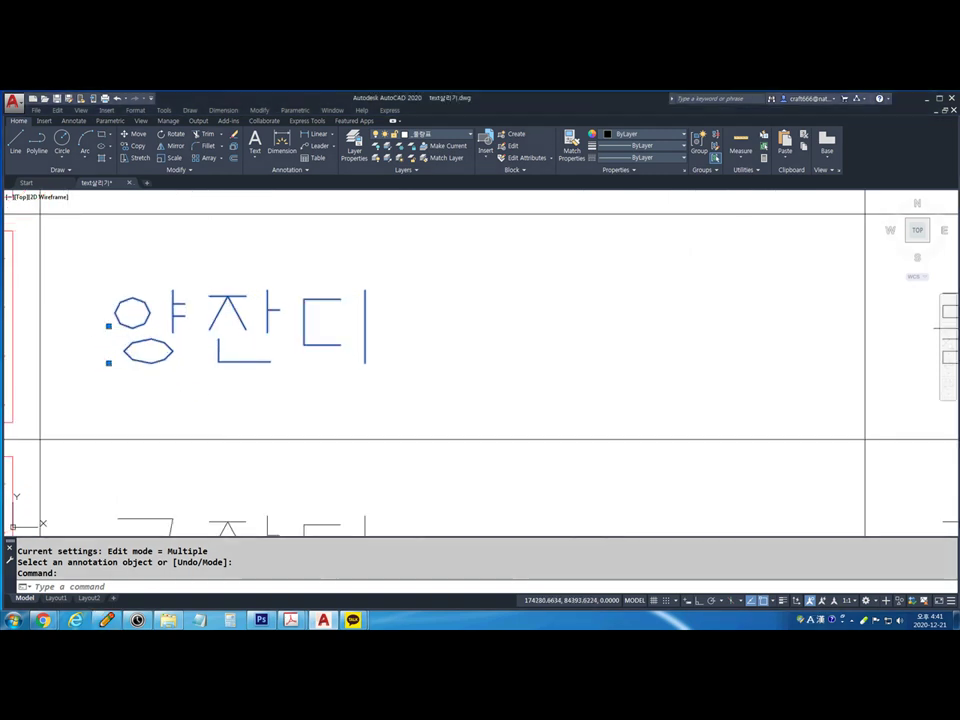
pyautogui.press('Escape')
# Examine the alignment points of the 롤잔디 specification and the M2 unit text in the 양잔디 row
pyautogui.scroll(2, 370, 362)
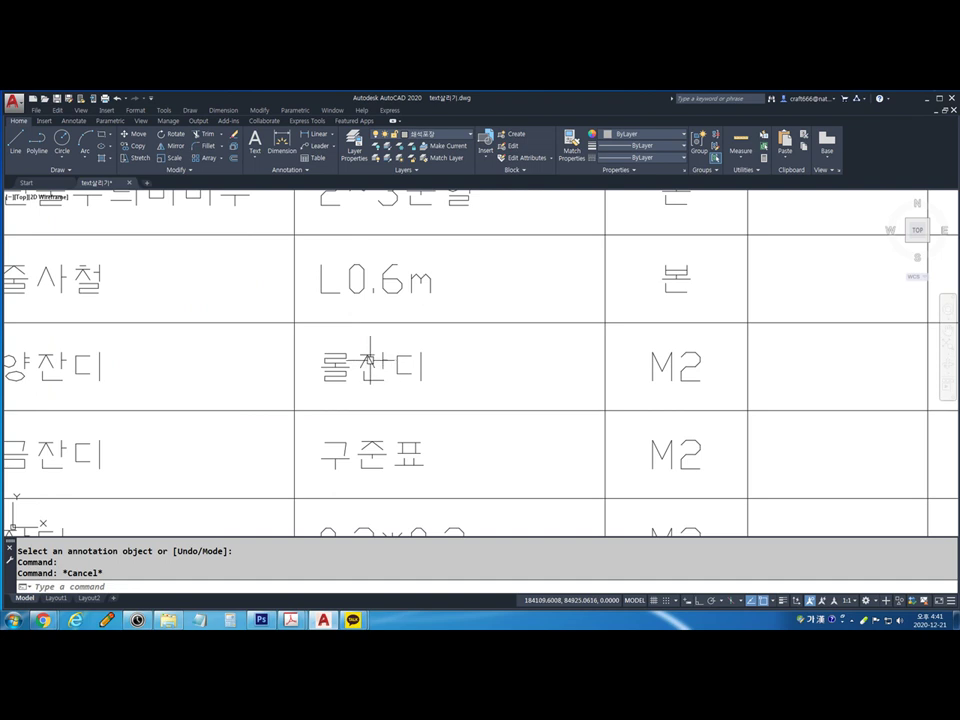
pyautogui.click(370, 362)
pyautogui.scroll(3, 340, 375)
pyautogui.scroll(-5, 454, 392)
pyautogui.press('Escape')
pyautogui.click(527, 378)
pyautogui.scroll(4, 562, 392)
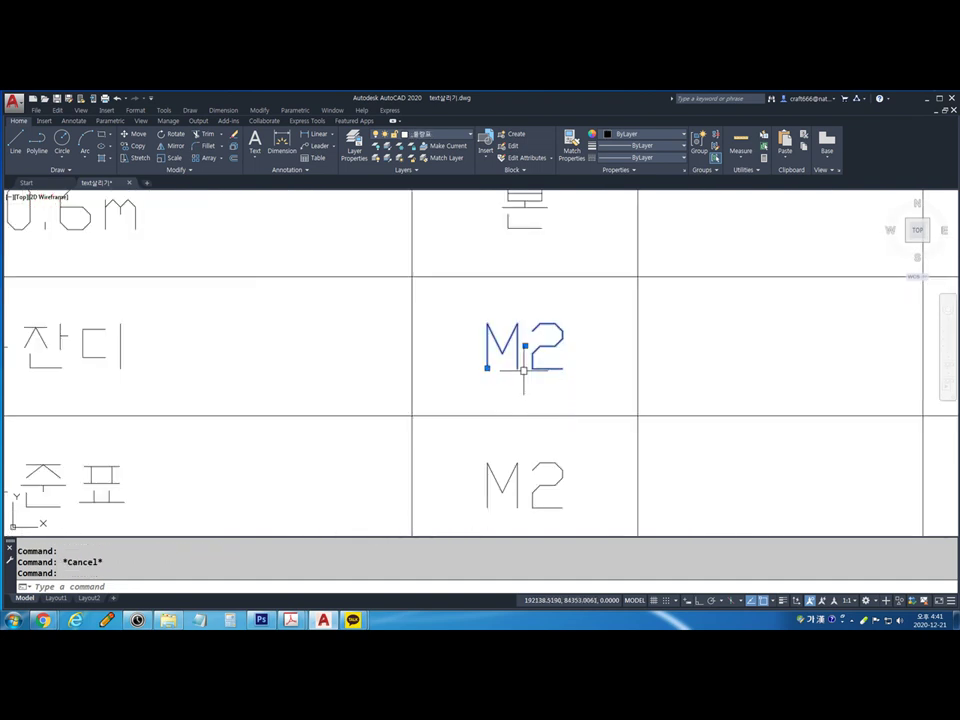
pyautogui.scroll(-5, 520, 366)
pyautogui.scroll(3, 644, 363)
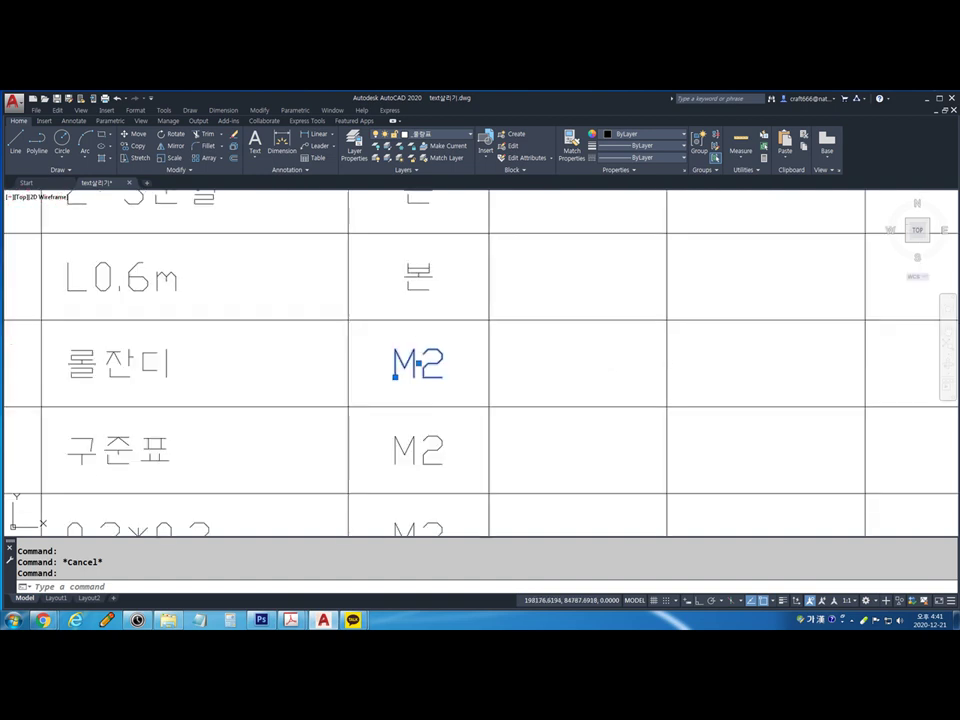
pyautogui.press('Escape')
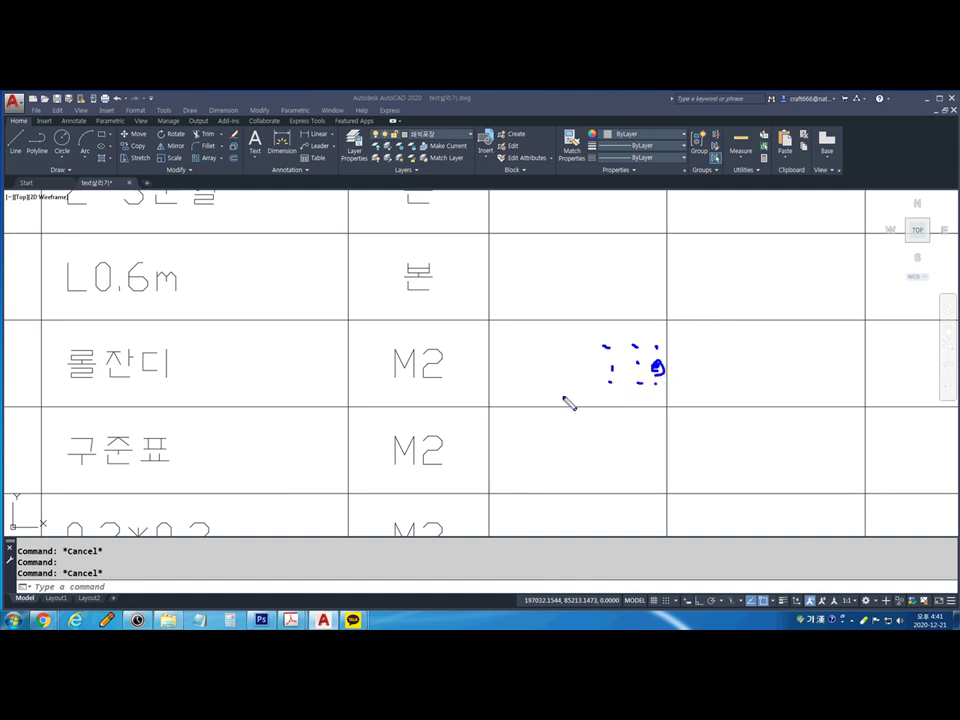
pyautogui.scroll(-2, 670, 393)
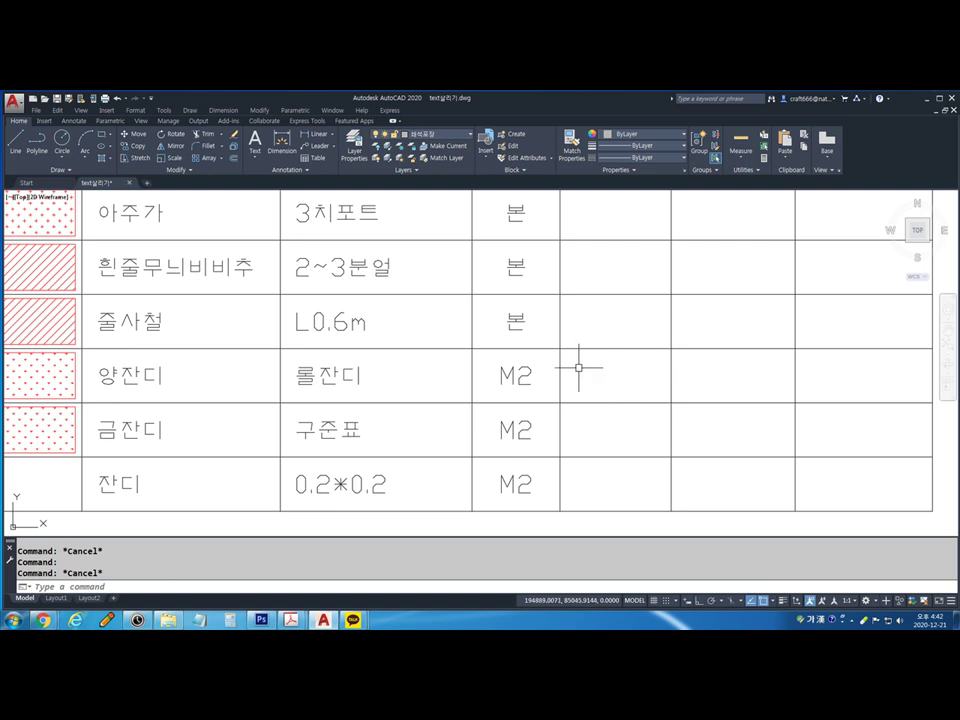
# Make Landy the current text style and look through the layer list without switching layers
pyautogui.moveTo(510, 367); pyautogui.dragTo(536, 362)
pyautogui.moveTo(429, 121); pyautogui.dragTo(465, 107)
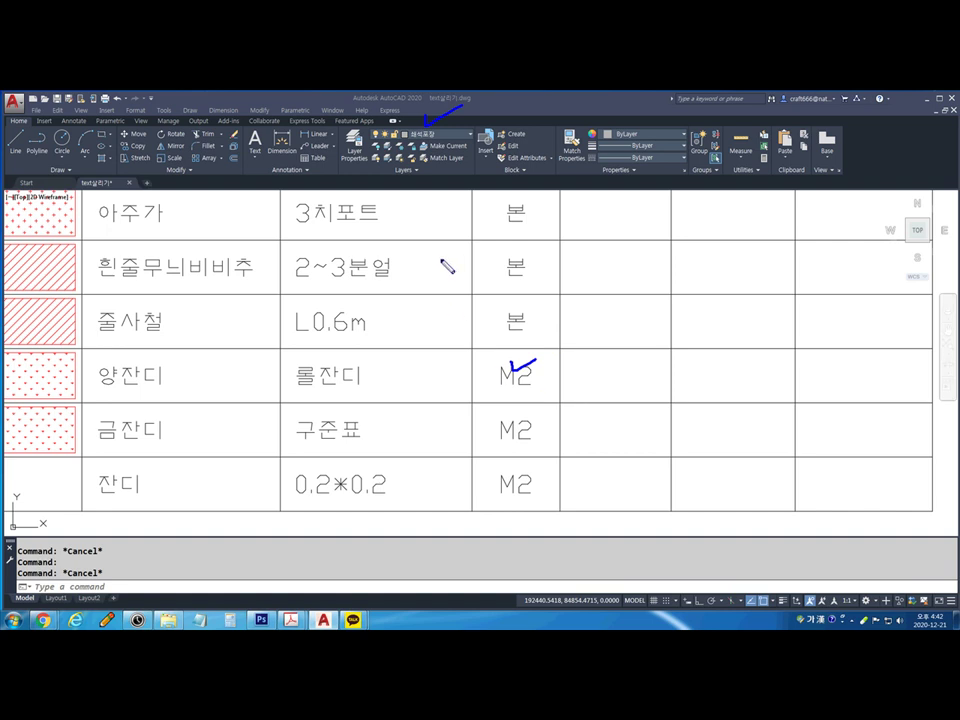
pyautogui.press('Escape')
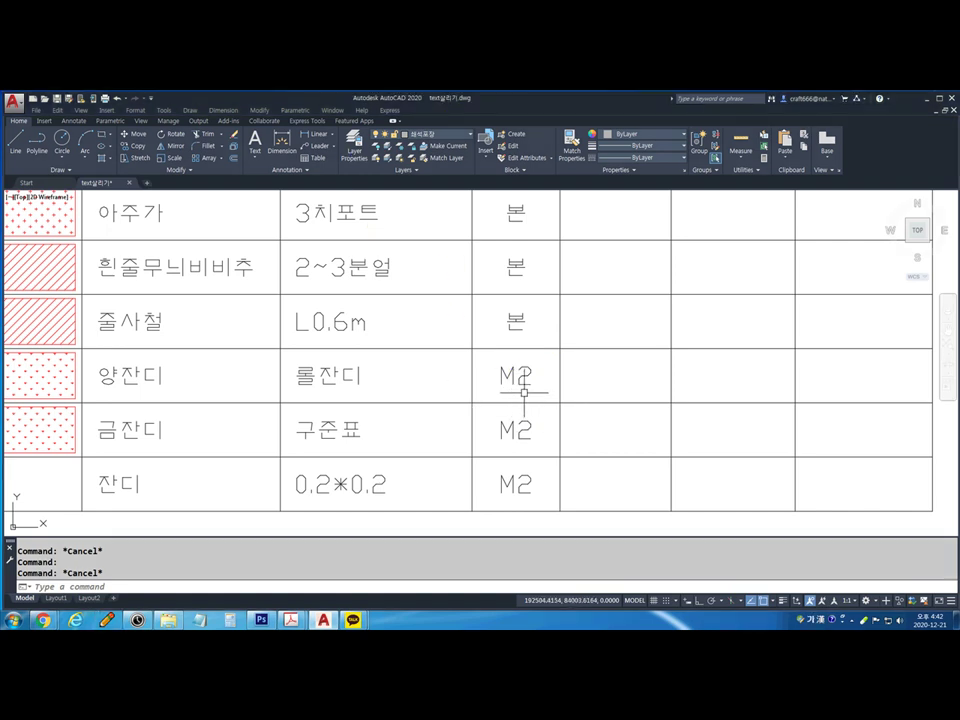
pyautogui.click(305, 170)
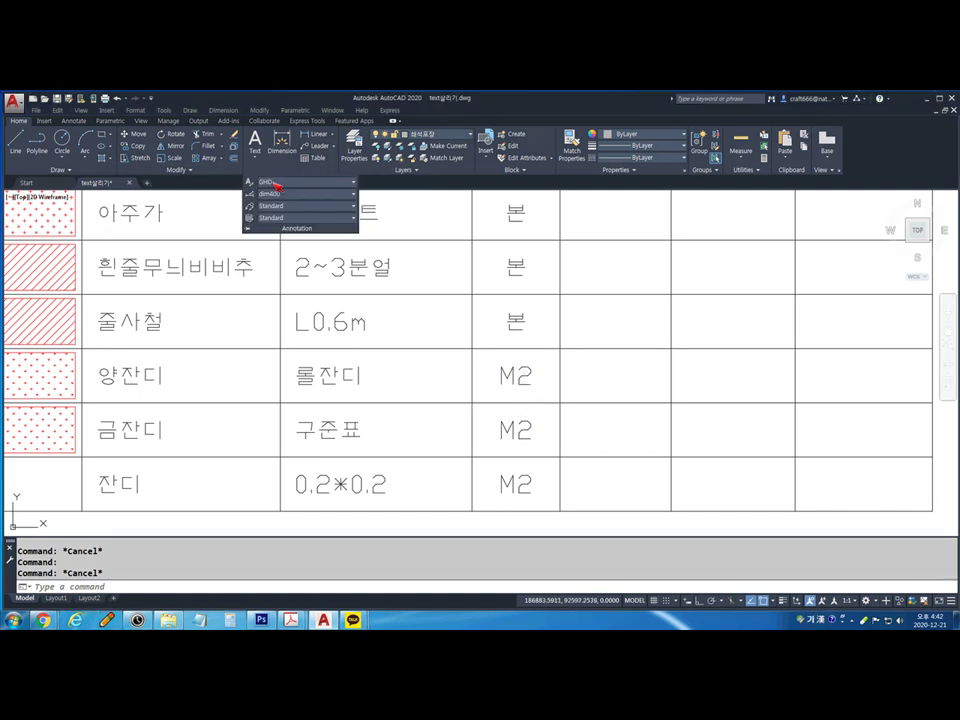
pyautogui.click(281, 184)
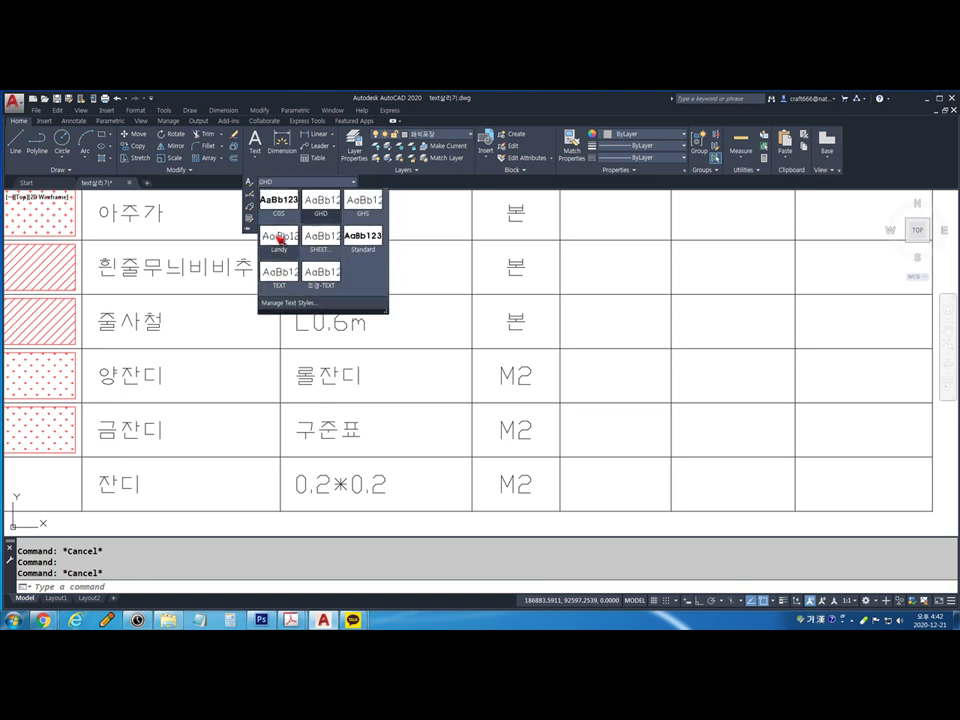
pyautogui.click(278, 240)
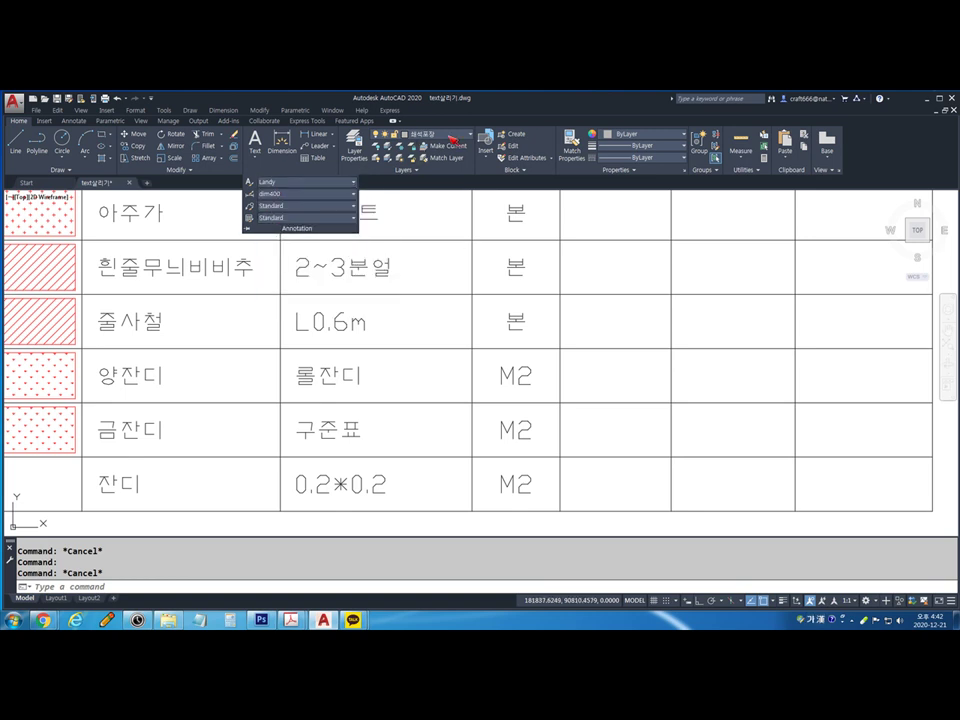
pyautogui.click(450, 139)
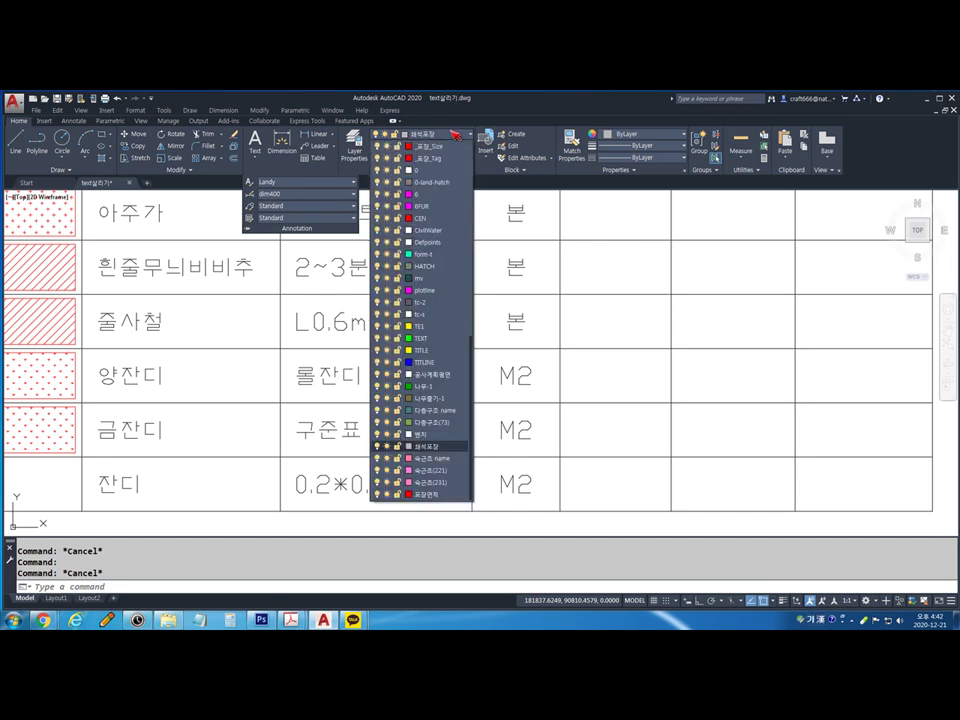
pyautogui.click(427, 290)
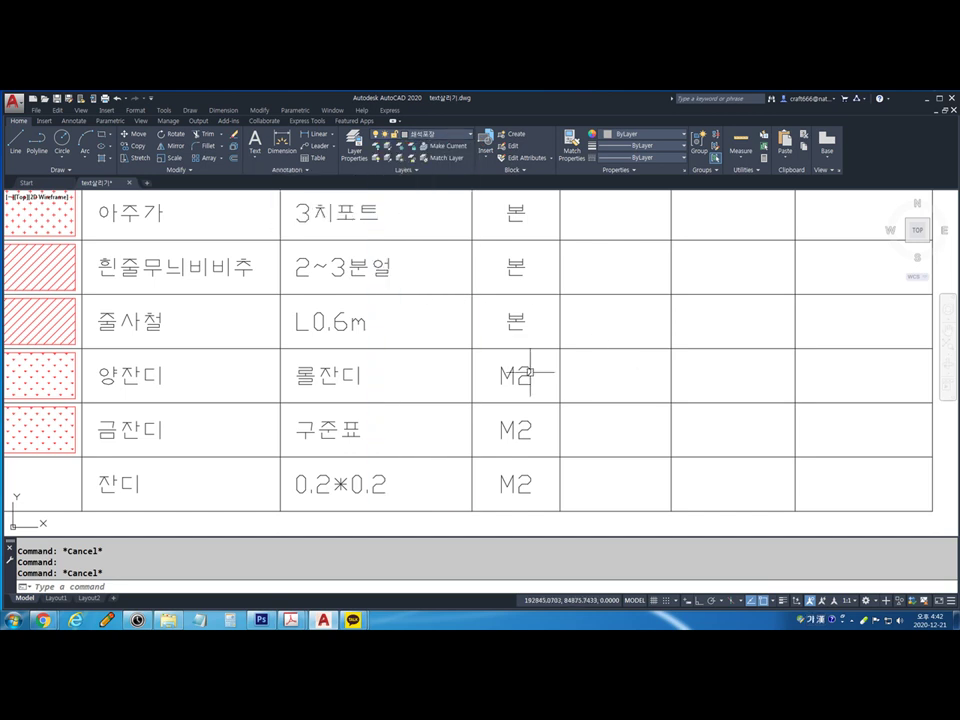
# List the layer, style, height and justification data of the M2 unit text in the 양잔디 row
pyautogui.click(520, 374)
pyautogui.write('ㅑ')
pyautogui.press('Return')
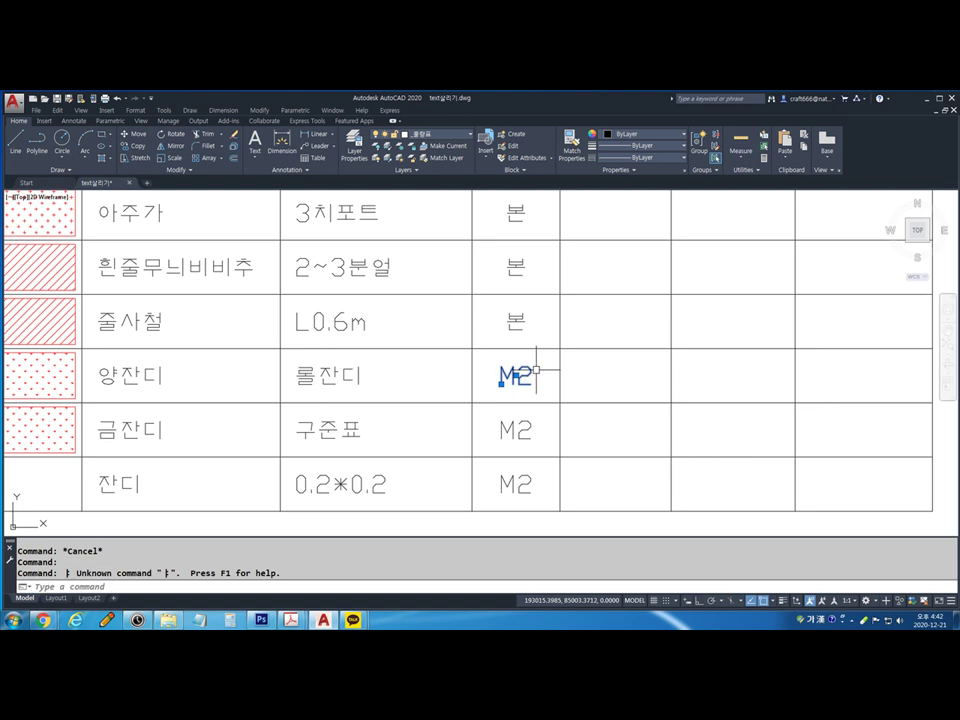
pyautogui.write('li')
pyautogui.press('Return')
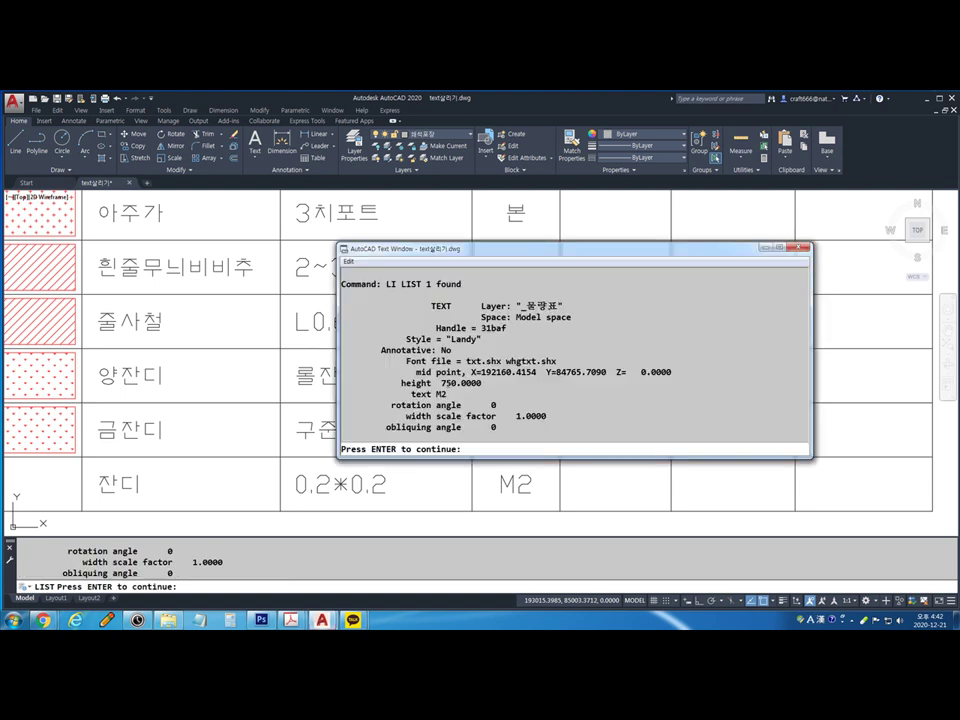
pyautogui.press('F2')
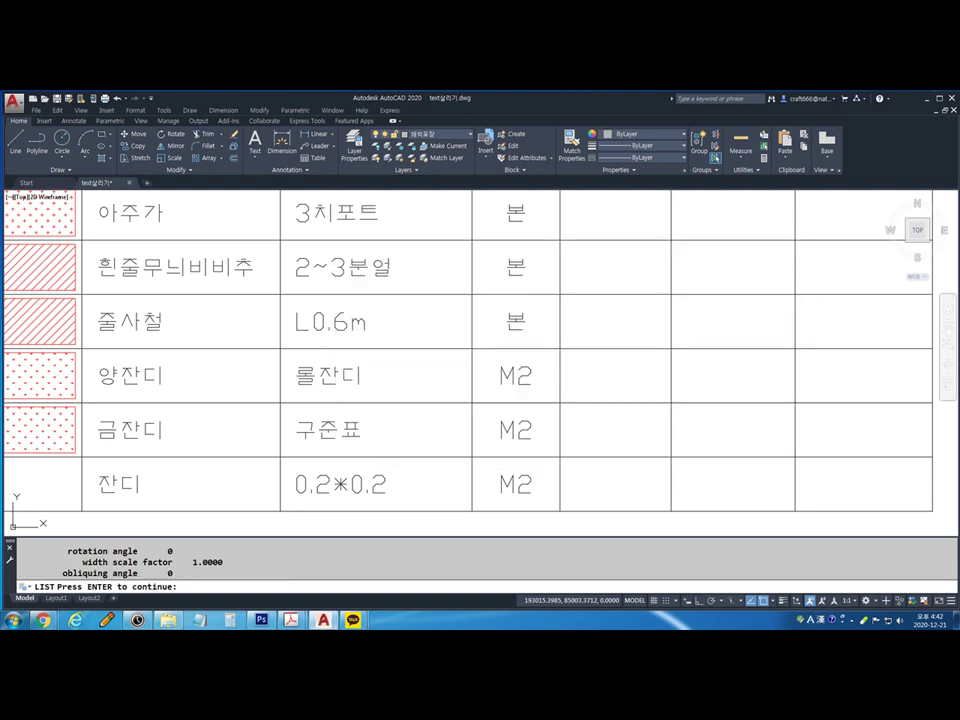
pyautogui.press('Return')
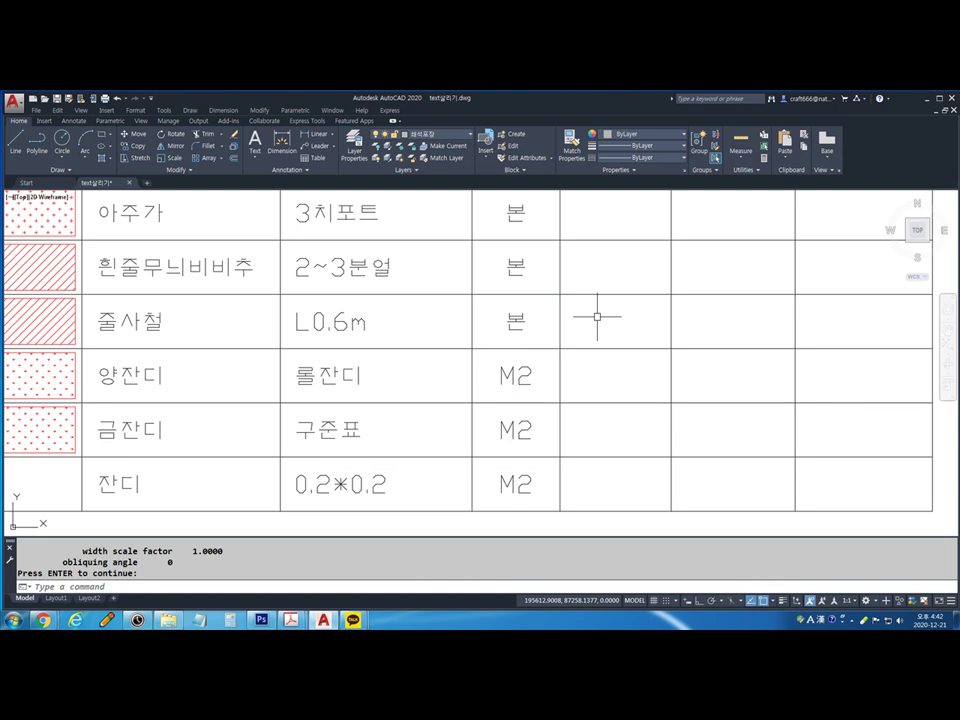
# Copy the 양잔디 row's M2 text horizontally, about 6200 units to the right, with Ortho on, onto the far border of the adjacent empty cell
pyautogui.press('Hangul')
pyautogui.write('ㅊo')
pyautogui.press('space')
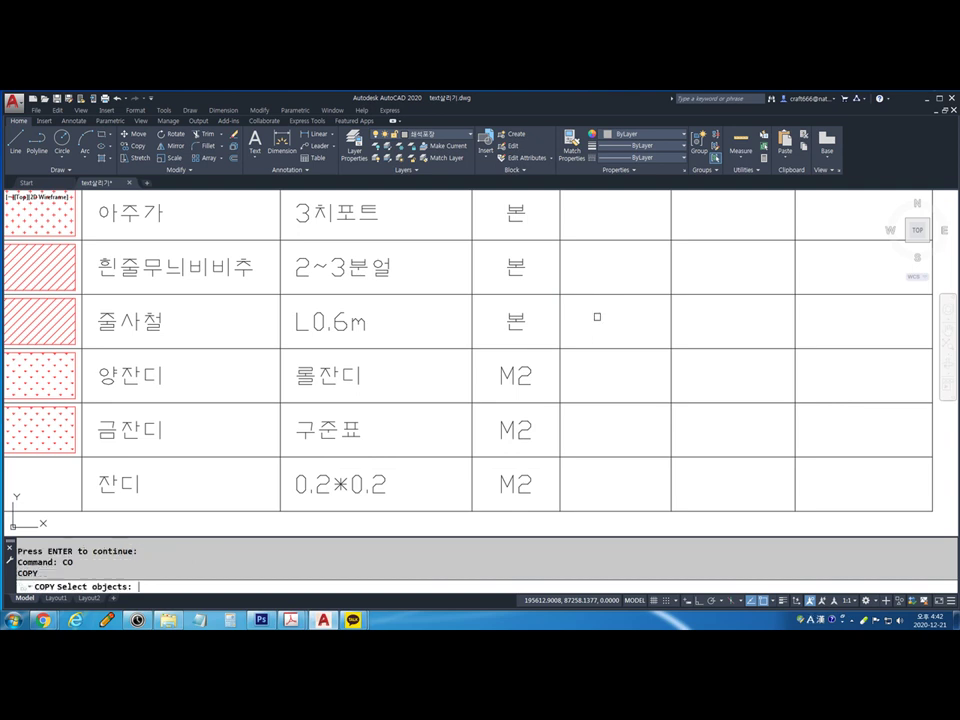
pyautogui.click(531, 375)
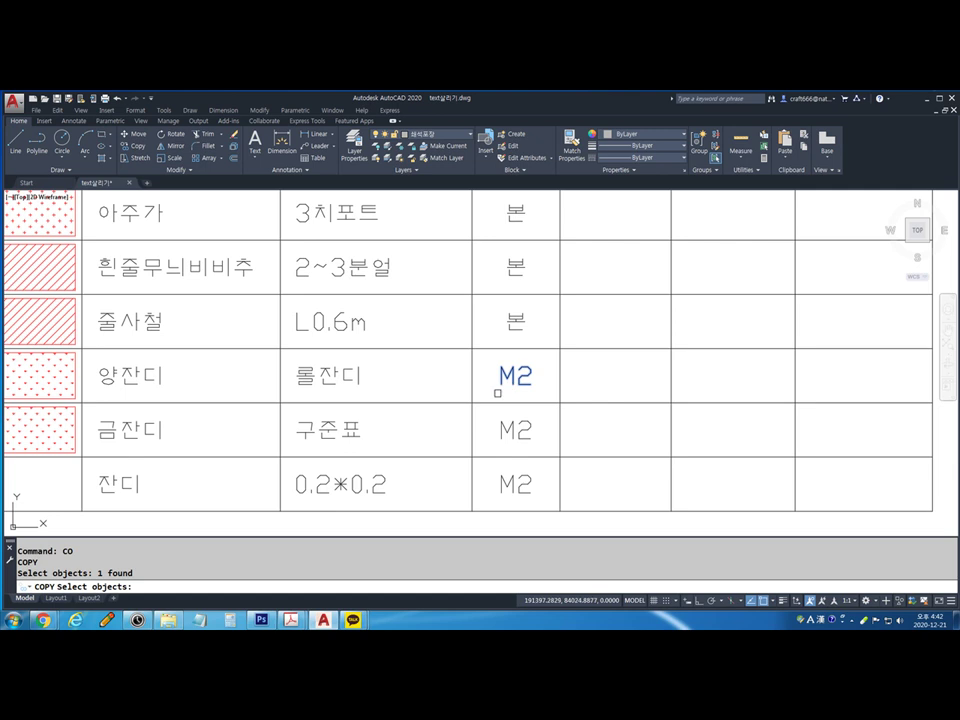
pyautogui.press('Return')
pyautogui.scroll(2, 495, 368)
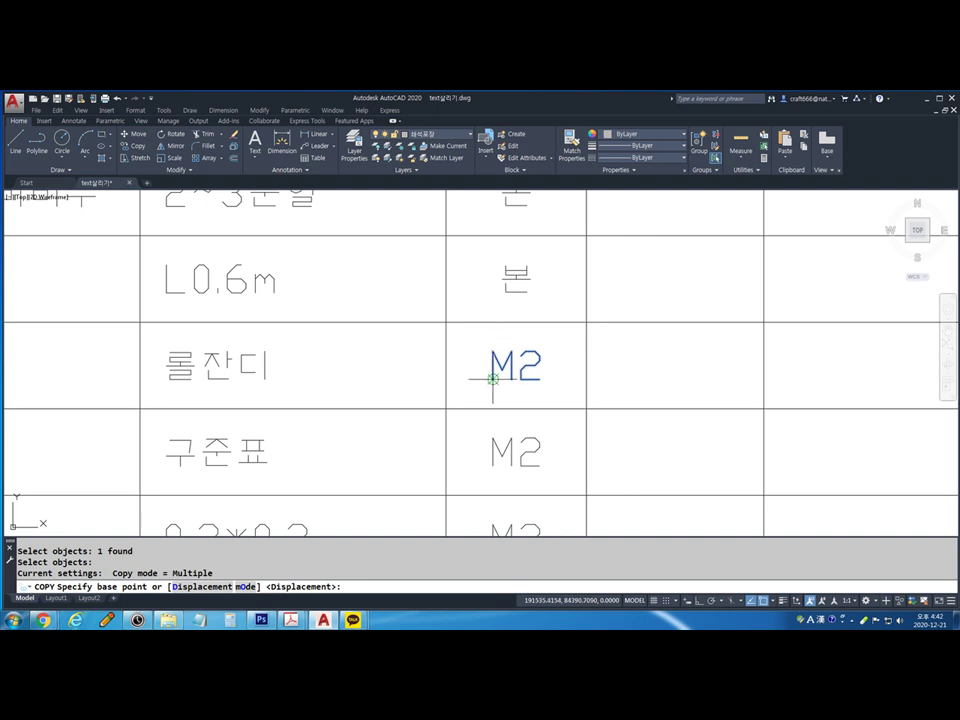
pyautogui.click(493, 379)
pyautogui.press('F8')
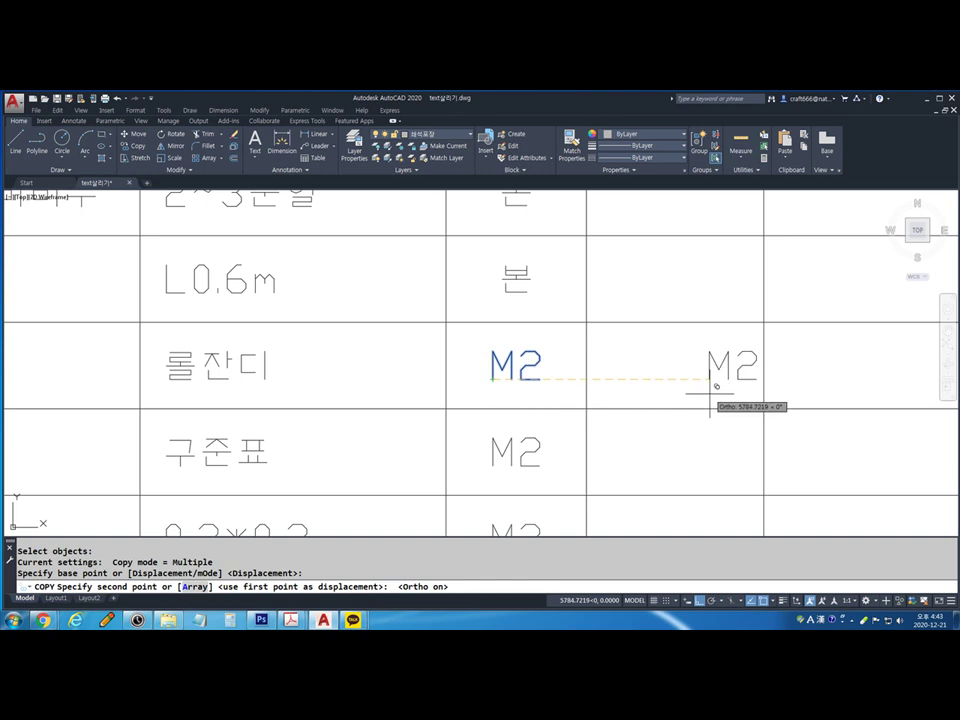
pyautogui.press('F8')
pyautogui.press('F8')
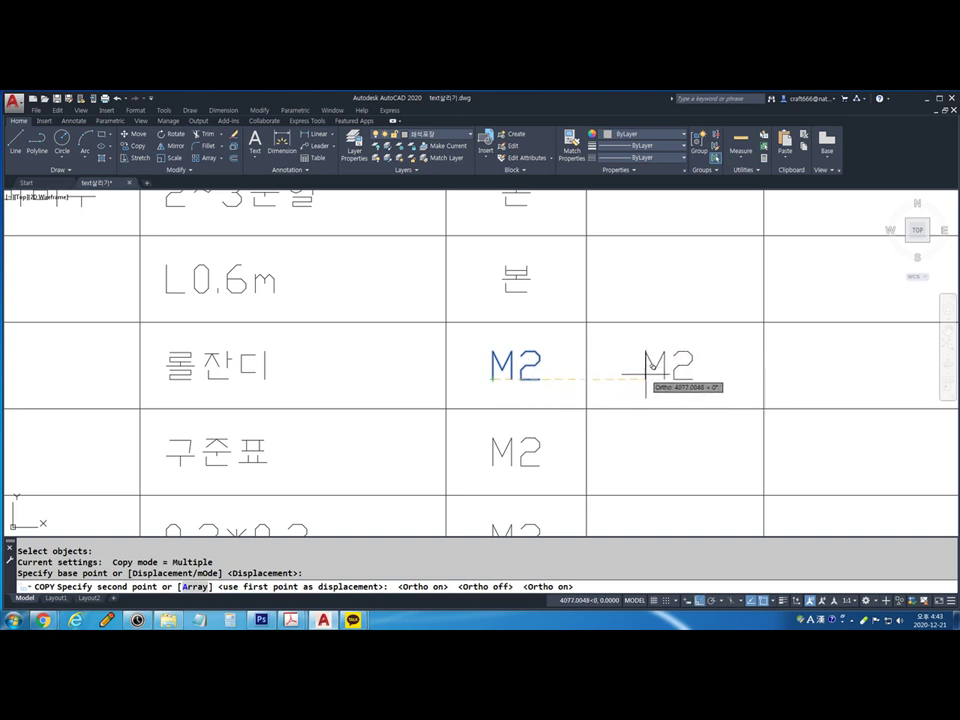
pyautogui.click(724, 377)
pyautogui.press('Return')
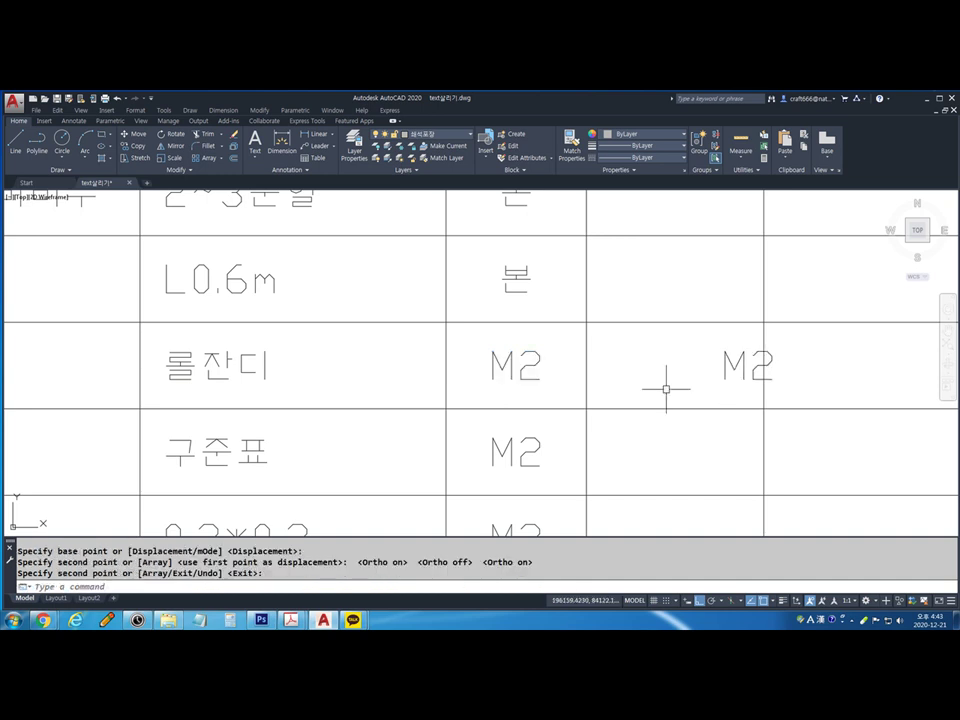
# Change the copied M2 text's justification to Middle right in its properties
pyautogui.scroll(-2, 664, 360)
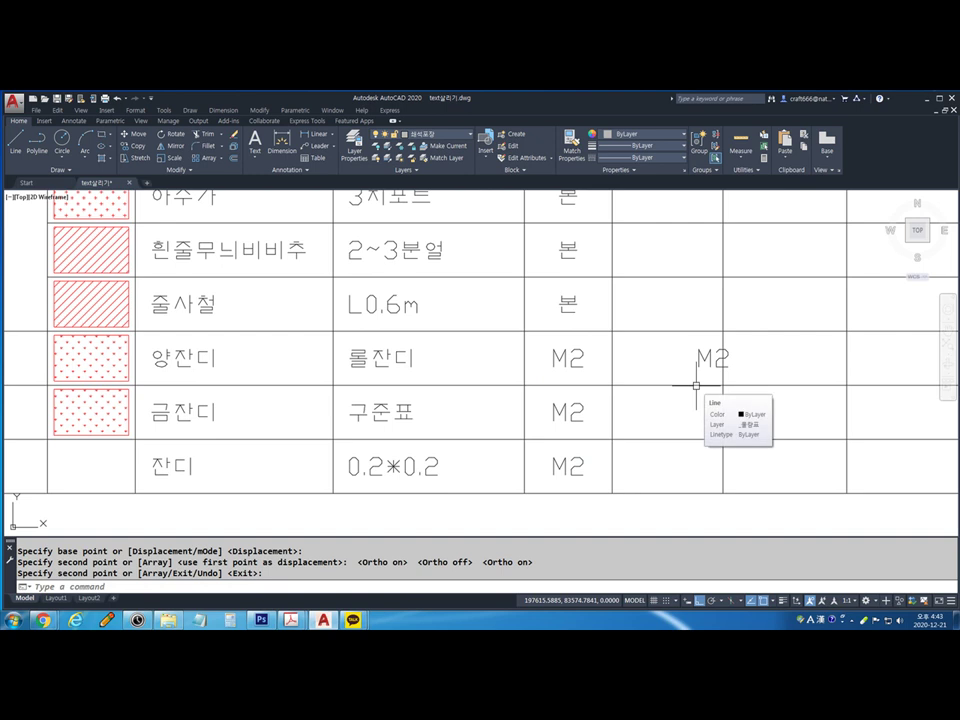
pyautogui.click(703, 360)
pyautogui.scroll(2, 705, 362)
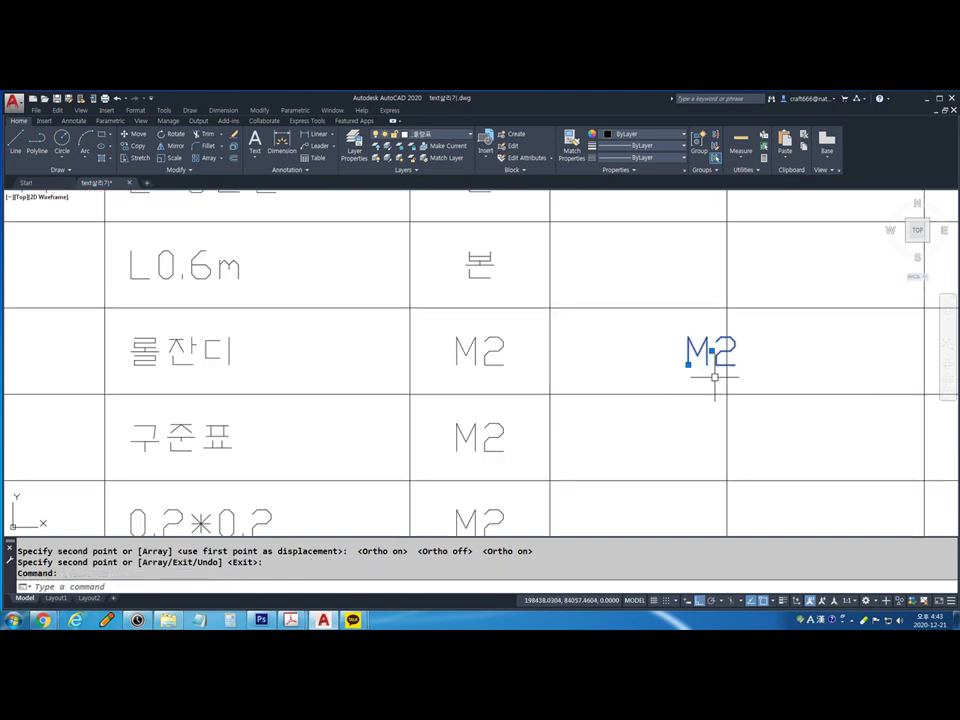
pyautogui.hotkey('ctrl', '1')
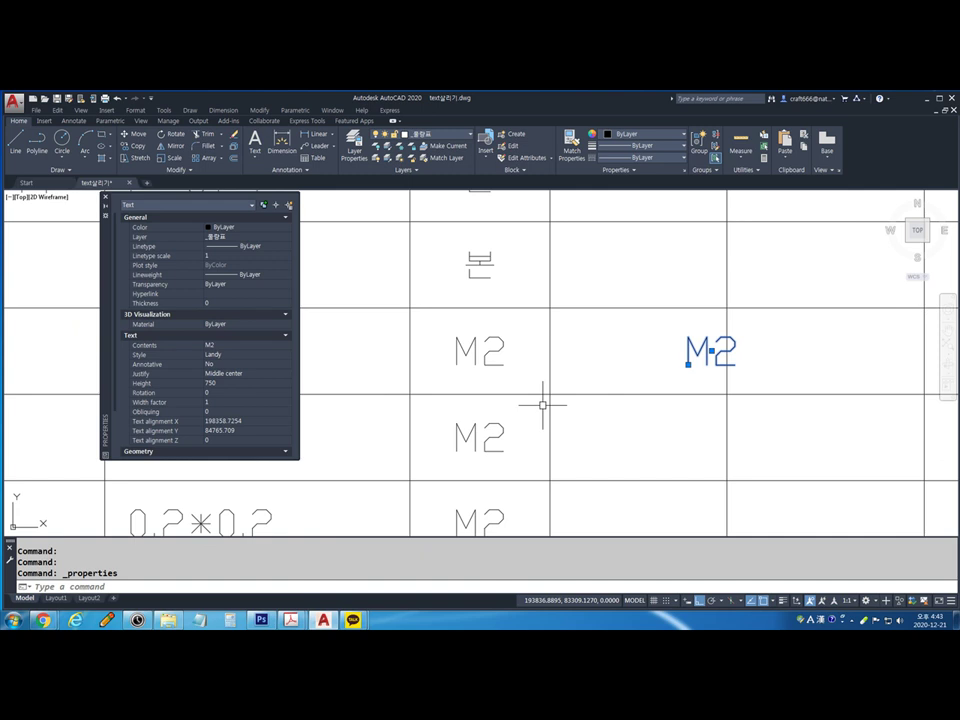
pyautogui.click(240, 377)
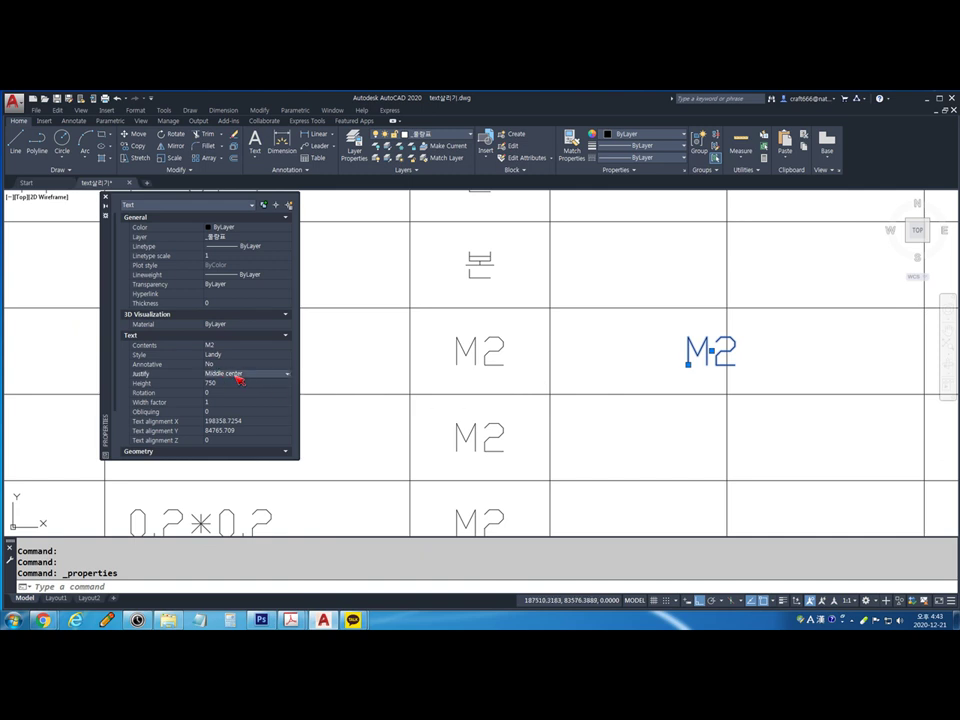
pyautogui.click(288, 375)
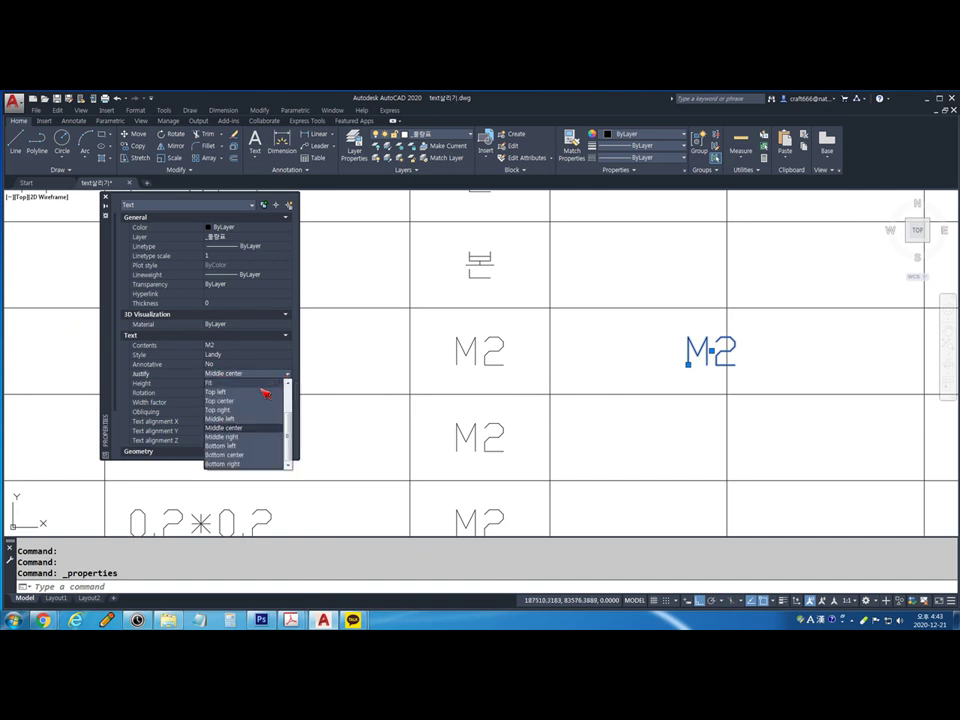
pyautogui.click(240, 438)
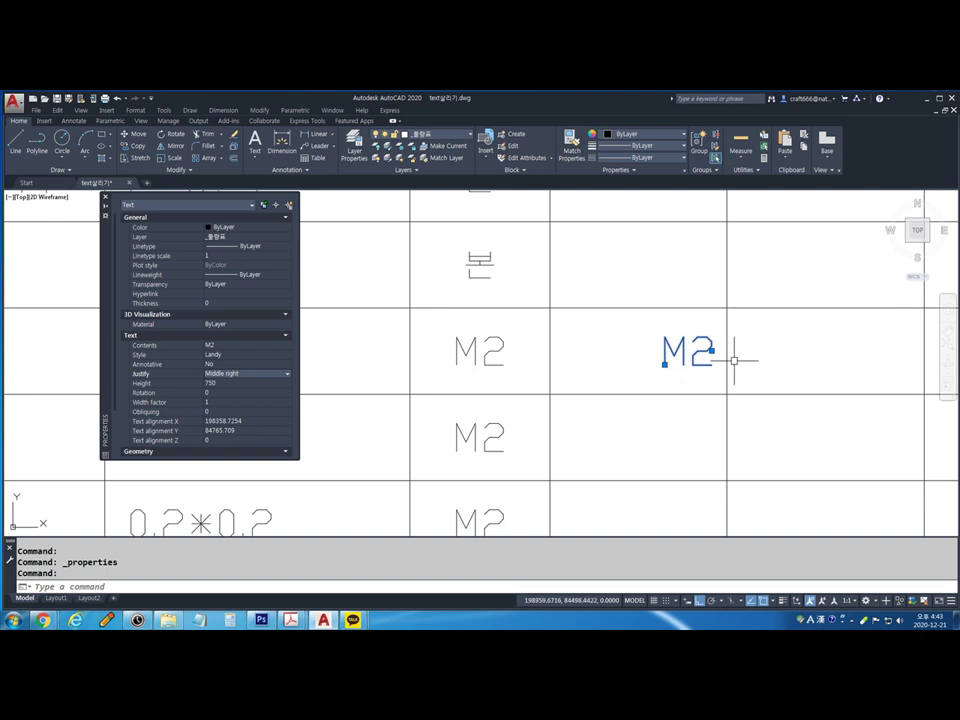
pyautogui.scroll(2, 731, 360)
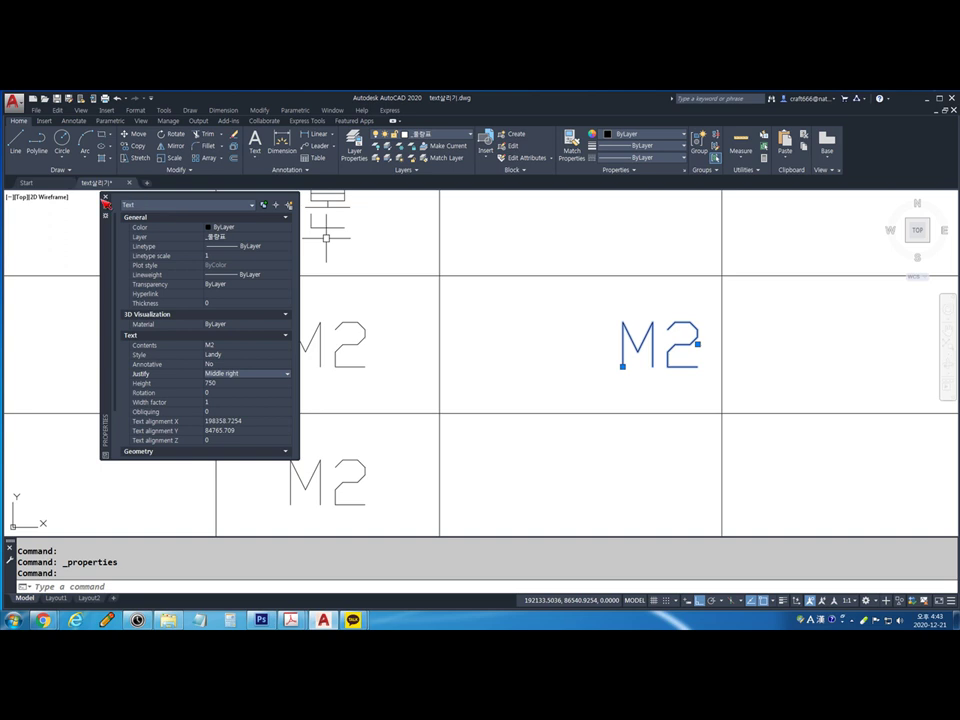
pyautogui.click(107, 200)
pyautogui.scroll(-2, 553, 354)
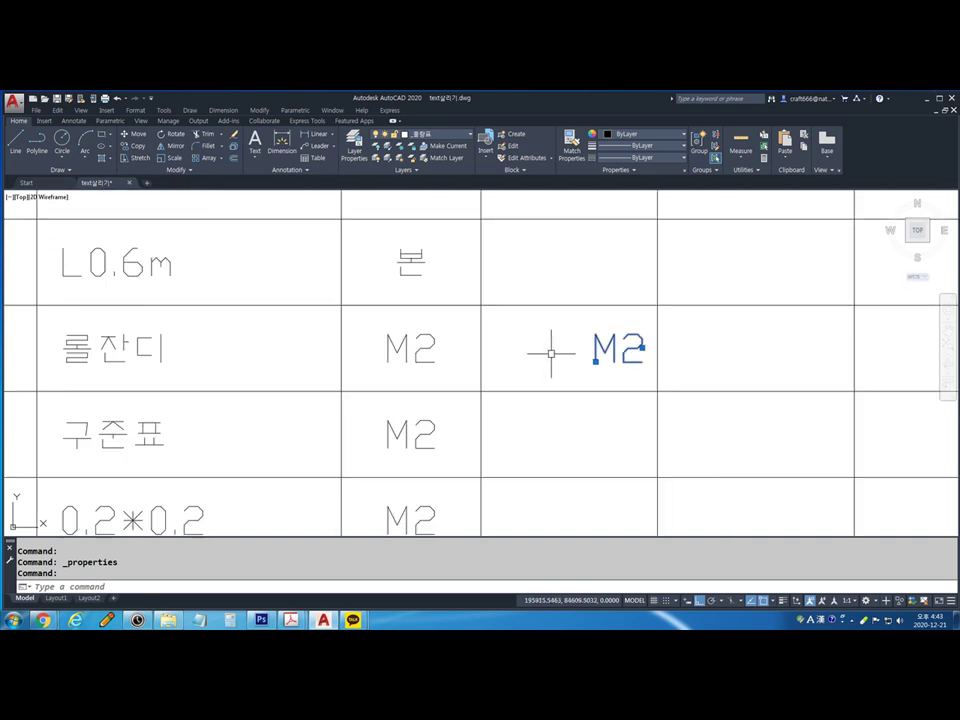
pyautogui.scroll(-2, 611, 369)
pyautogui.press('Escape')
pyautogui.click(627, 345)
pyautogui.click(619, 347)
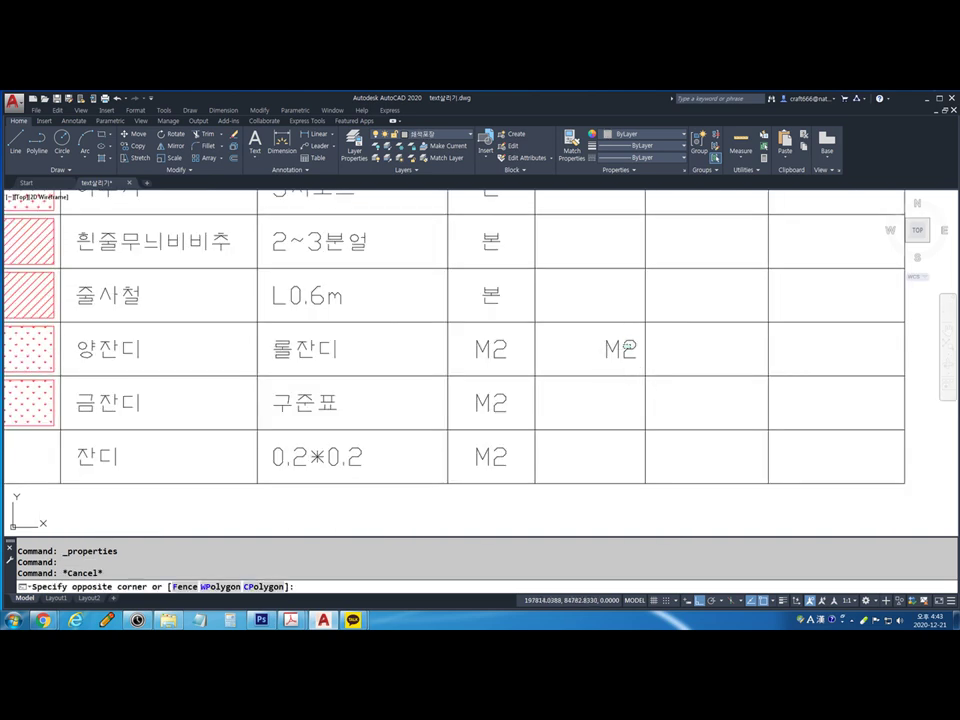
pyautogui.scroll(2, 620, 347)
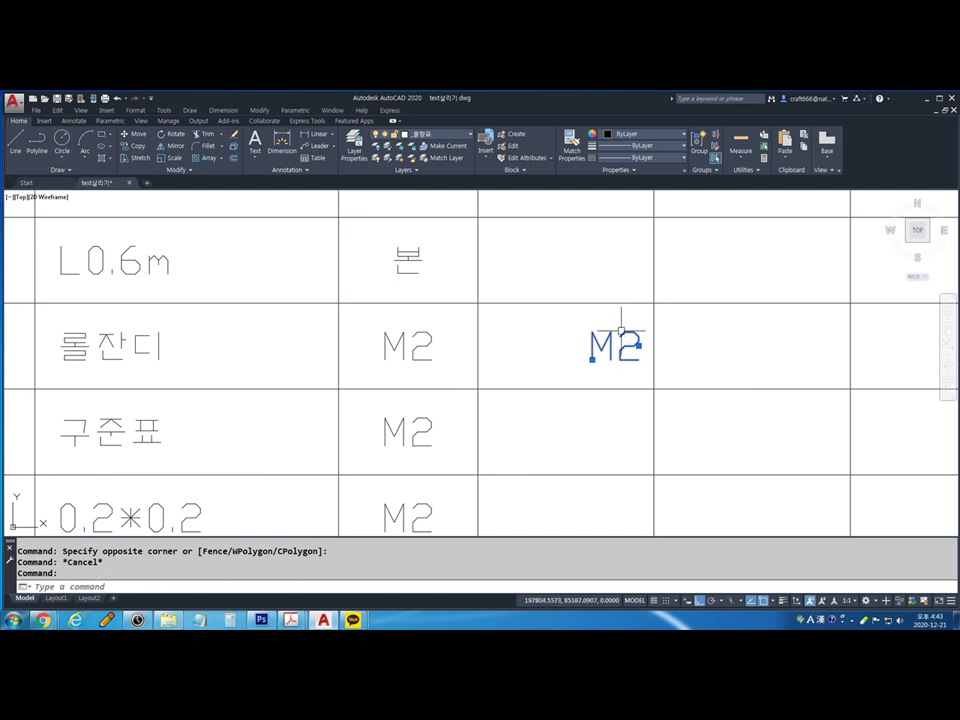
pyautogui.scroll(-4, 620, 343)
pyautogui.press('Escape')
pyautogui.write('c')
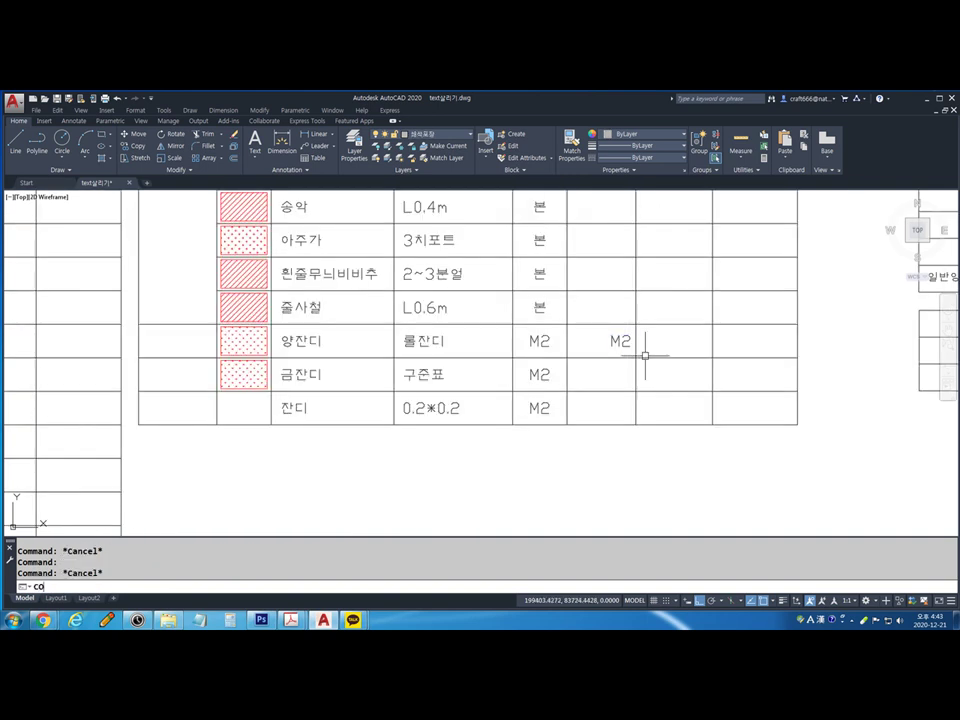
pyautogui.write('o')
pyautogui.press('Return')
pyautogui.click(626, 354)
pyautogui.scroll(2, 626, 343)
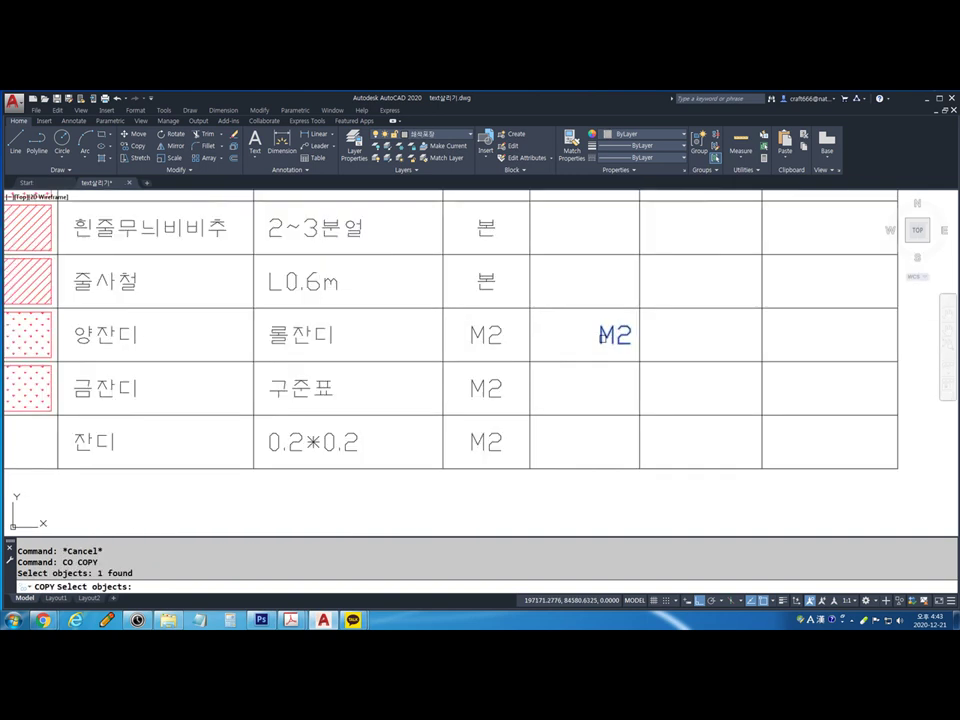
pyautogui.scroll(2, 585, 337)
pyautogui.press('Return')
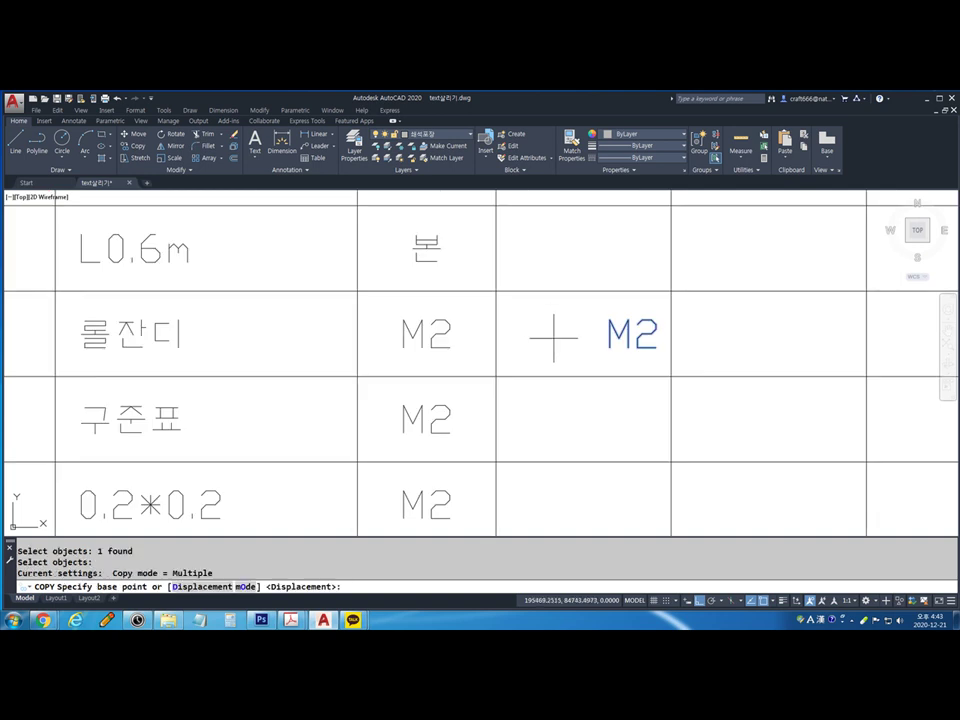
pyautogui.click(547, 324)
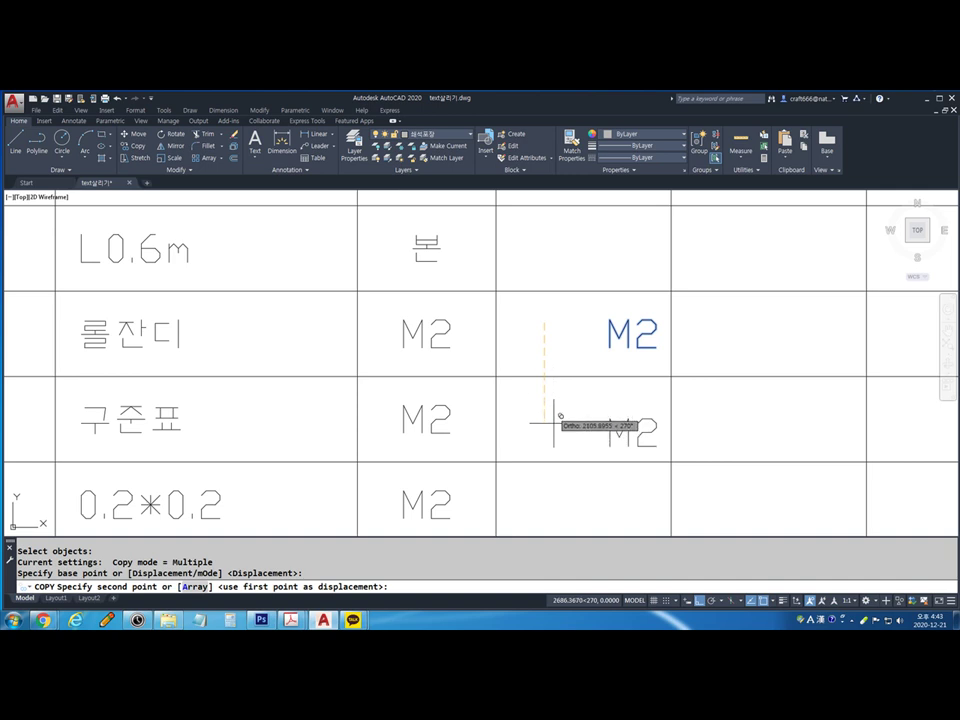
pyautogui.moveTo(551, 407); pyautogui.dragTo(551, 360, button='middle')
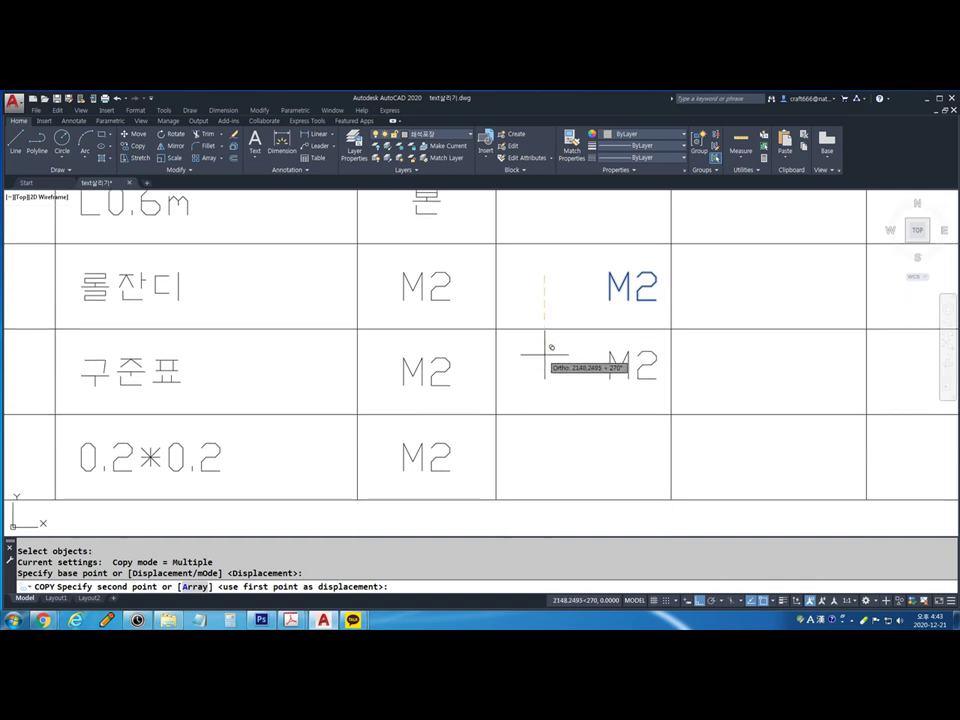
pyautogui.press('Escape')
pyautogui.press('Return')
pyautogui.click(630, 285)
pyautogui.press('Return')
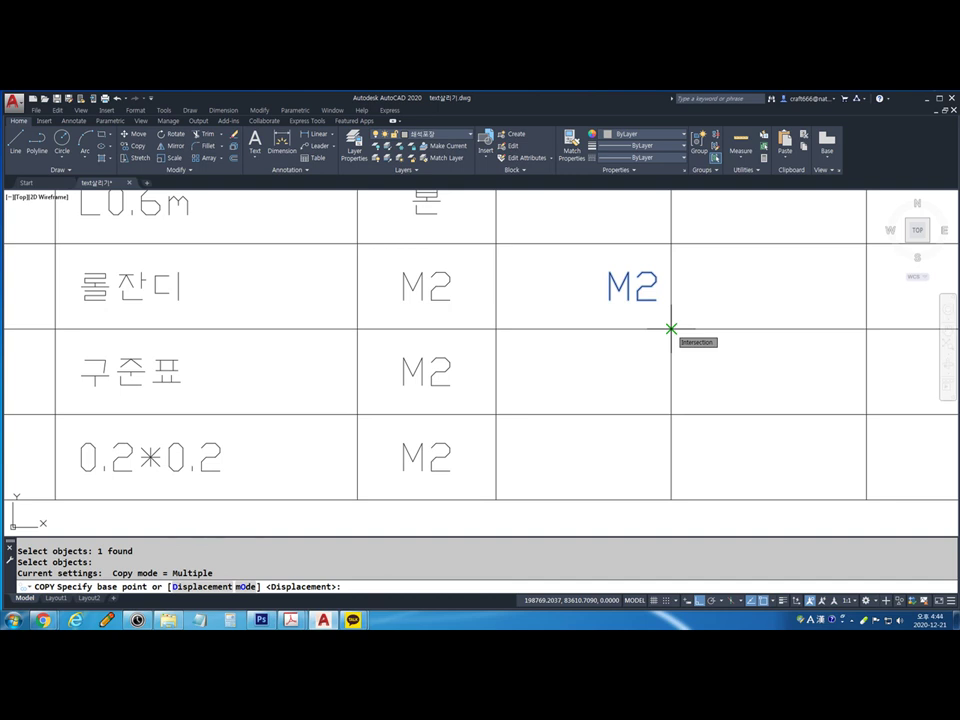
pyautogui.press('Escape')
# Copy the 양잔디 row's right-justified M2 text down to the 금잔디 and 잔디 rows using cell corners, and undo the copy
pyautogui.write('co')
pyautogui.press('Return')
pyautogui.click(645, 288)
pyautogui.press('Return')
pyautogui.click(671, 328)
pyautogui.click(671, 413)
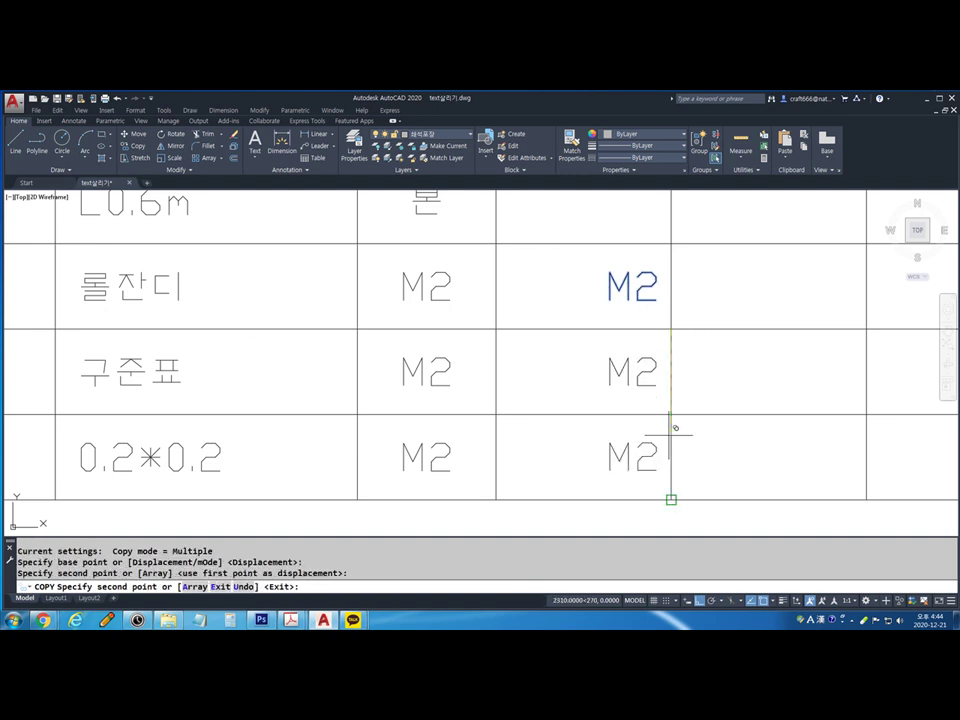
pyautogui.click(671, 498)
pyautogui.press('Return')
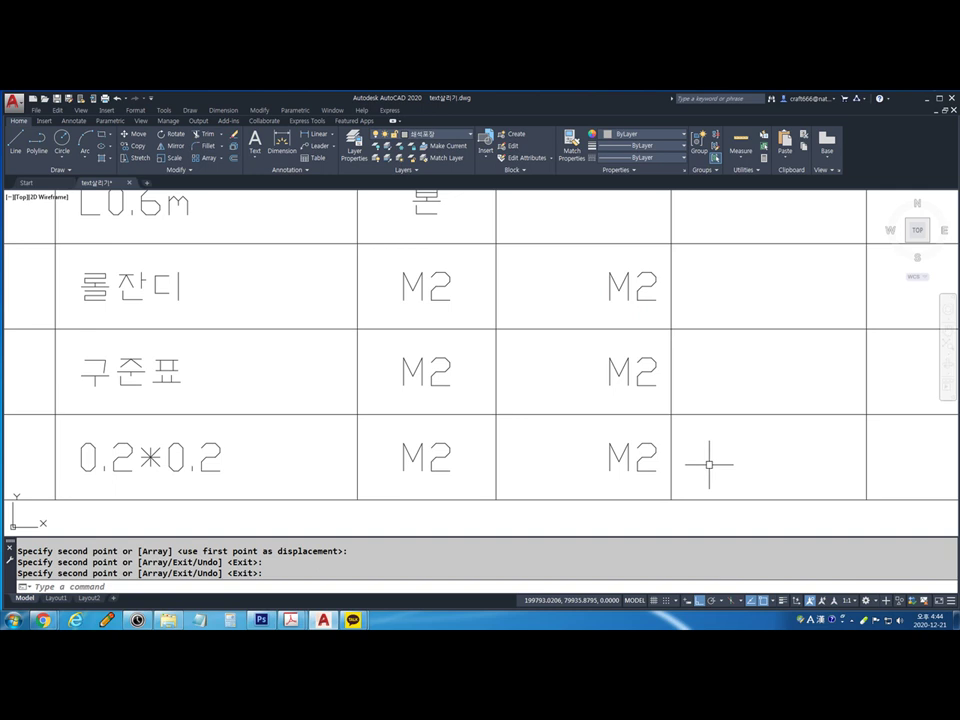
pyautogui.hotkey('ctrl', 'z')
# Copy the 양잔디 row's right-justified M2 text into the quantity cells of the 금잔디 and 잔디 rows, snapping to the cell corners
pyautogui.write('co')
pyautogui.press('Return')
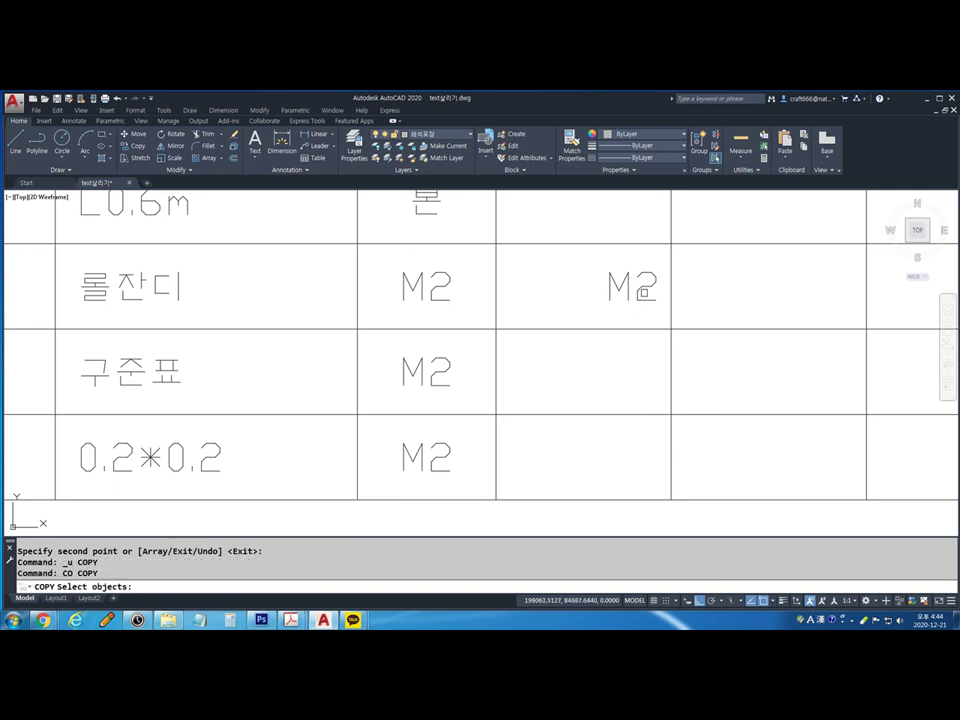
pyautogui.click(642, 290)
pyautogui.press('Return')
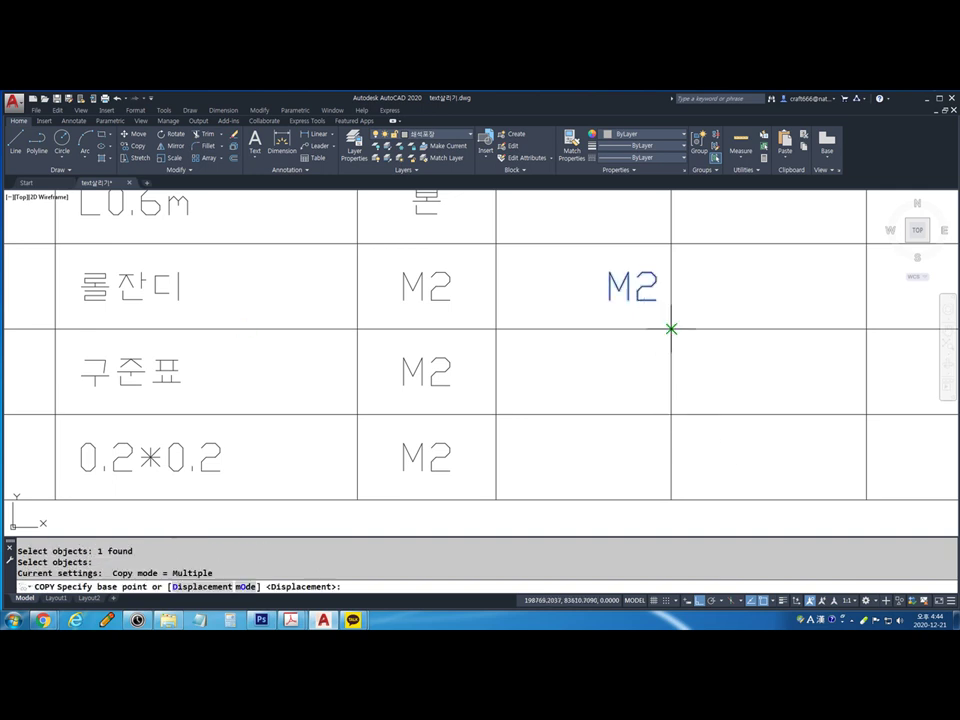
pyautogui.click(671, 328)
pyautogui.click(671, 413)
pyautogui.click(671, 498)
pyautogui.press('Return')
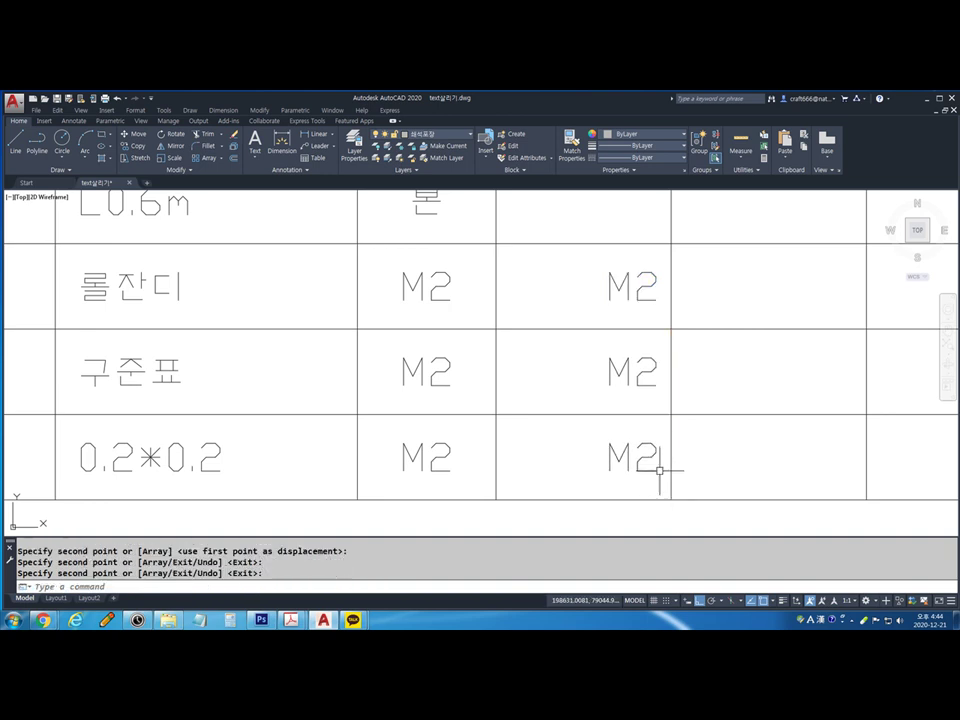
# Change the right-justified quantity texts to 10 for 양잔디, 100 for 금잔디 and 1000 for 잔디
pyautogui.doubleClick(645, 292)
pyautogui.write('10')
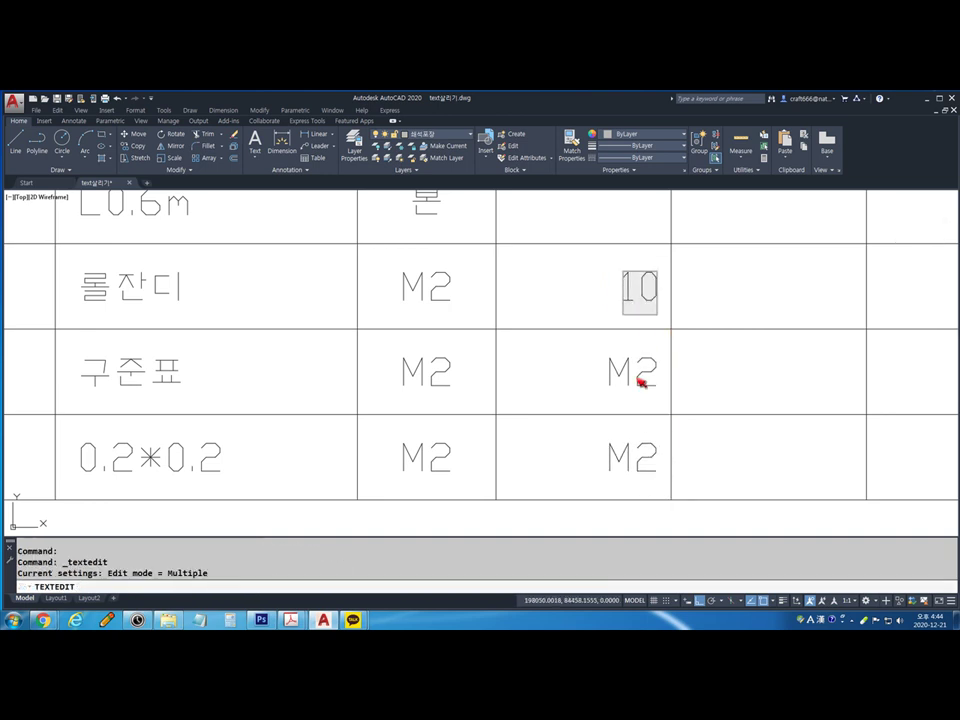
pyautogui.press('Return')
pyautogui.click(645, 372)
pyautogui.write('100')
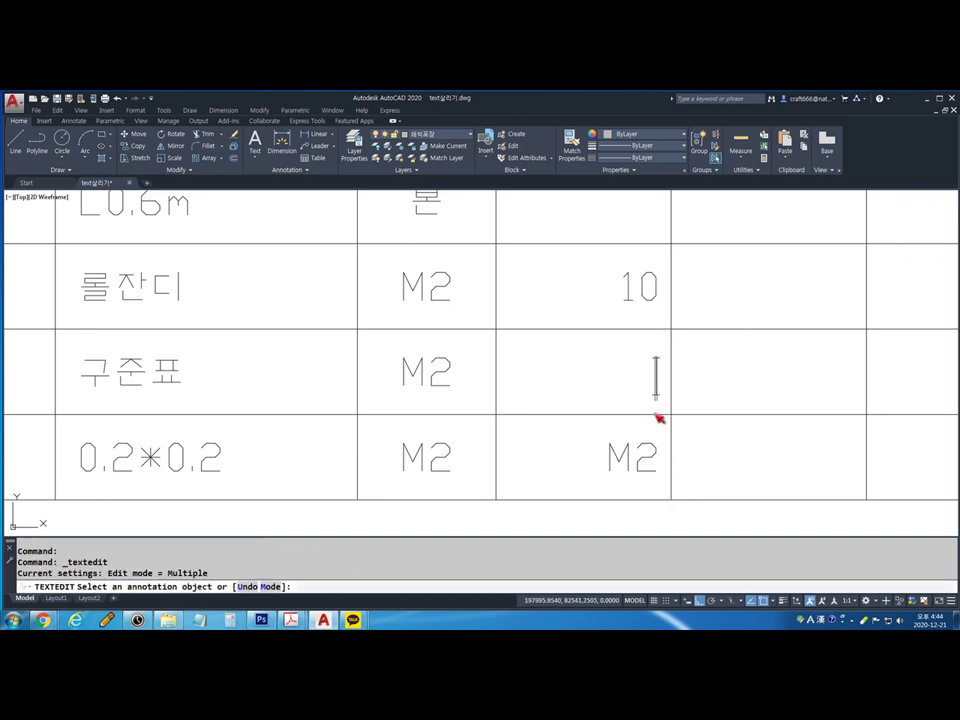
pyautogui.press('Return')
pyautogui.click(645, 459)
pyautogui.write('1000')
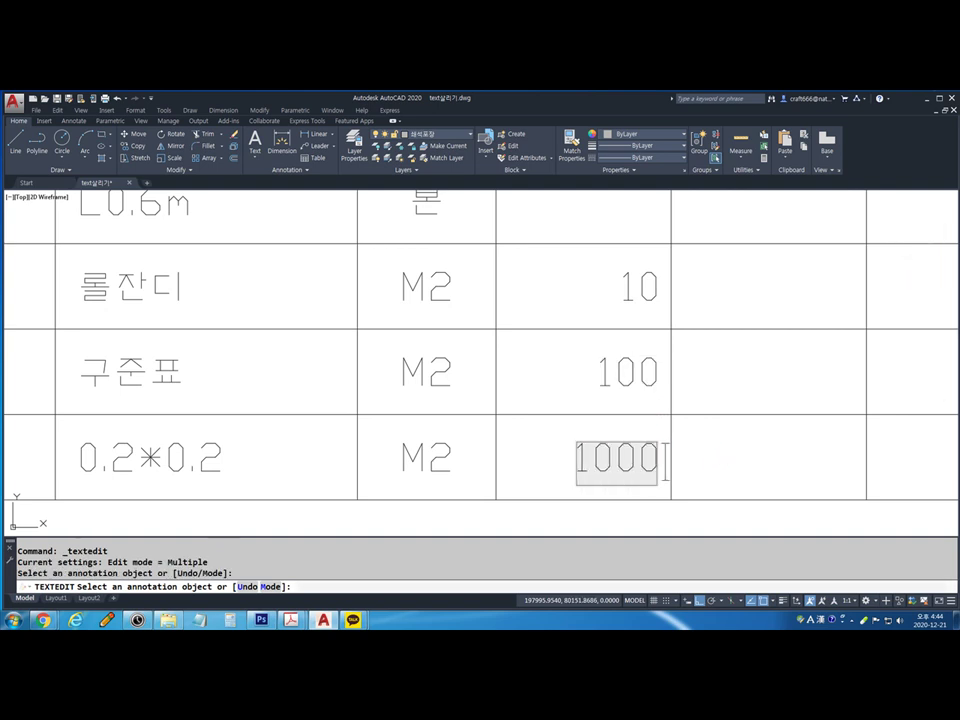
pyautogui.press('Return')
pyautogui.press('Return')
pyautogui.scroll(-2, 727, 440)
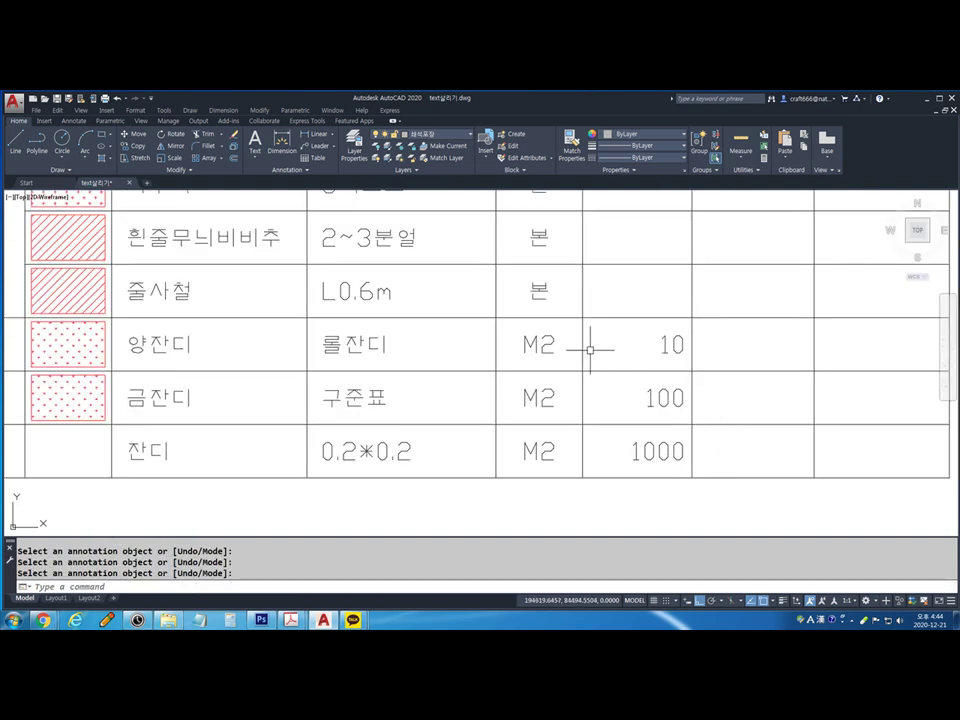
# Switch to the KakaoTalk group chat and view the first table screenshots submitted by the participants
pyautogui.moveTo(352, 620)
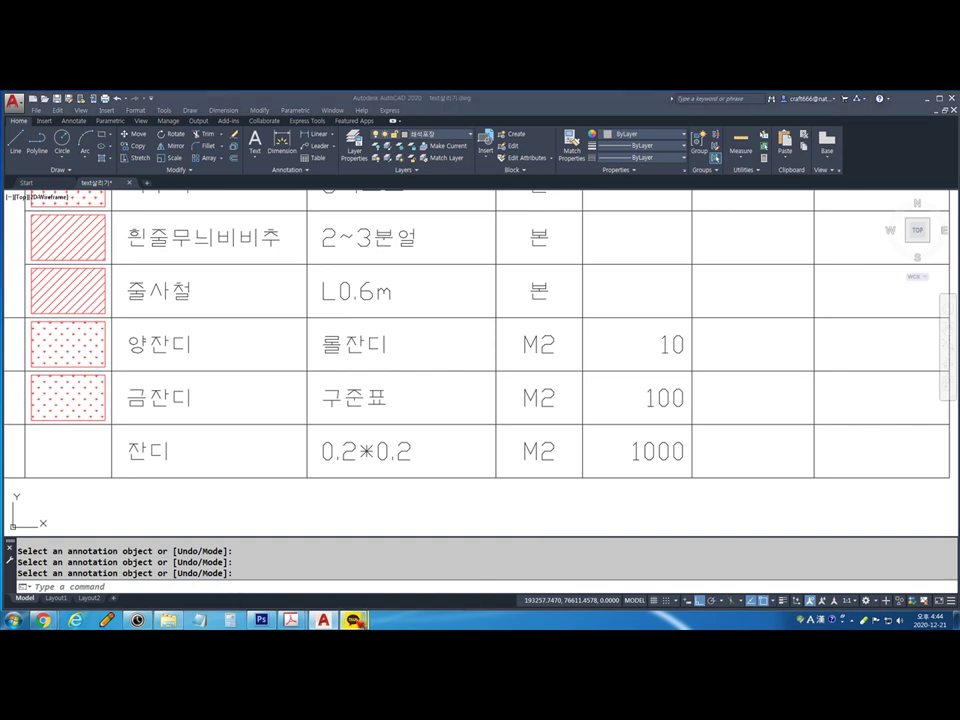
pyautogui.click(395, 574)
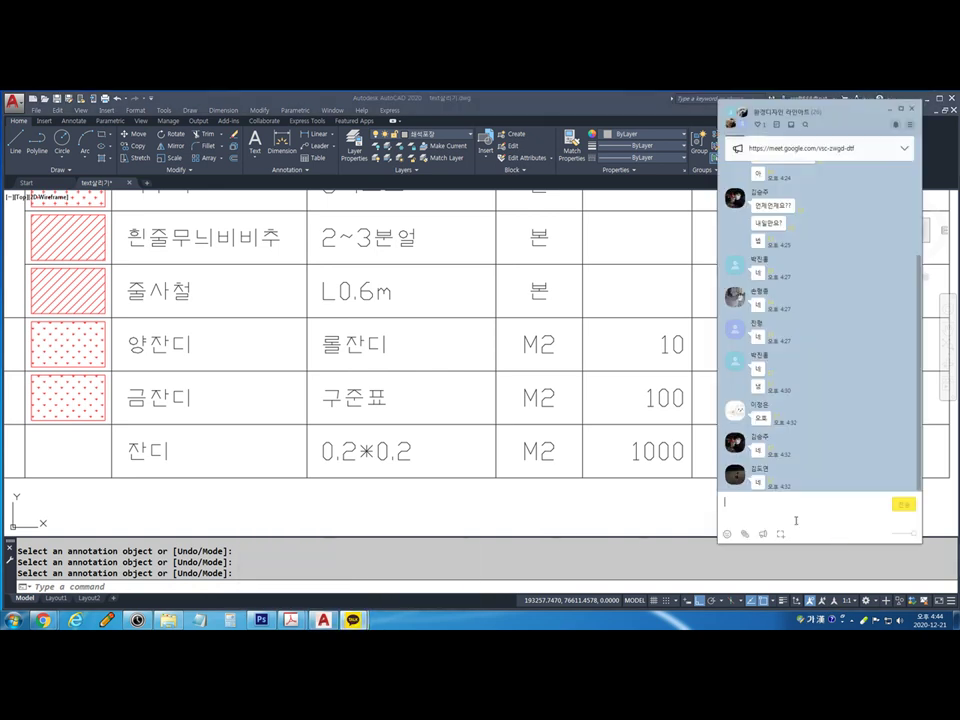
pyautogui.moveTo(54, 305)
pyautogui.mouseDown()
pyautogui.moveTo(574, 499)
pyautogui.moveTo(729, 332)
pyautogui.moveTo(2, 293)
pyautogui.moveTo(294, 320)
pyautogui.moveTo(722, 320)
pyautogui.moveTo(693, 495)
pyautogui.moveTo(4, 462)
pyautogui.moveTo(12, 297)
pyautogui.mouseUp()
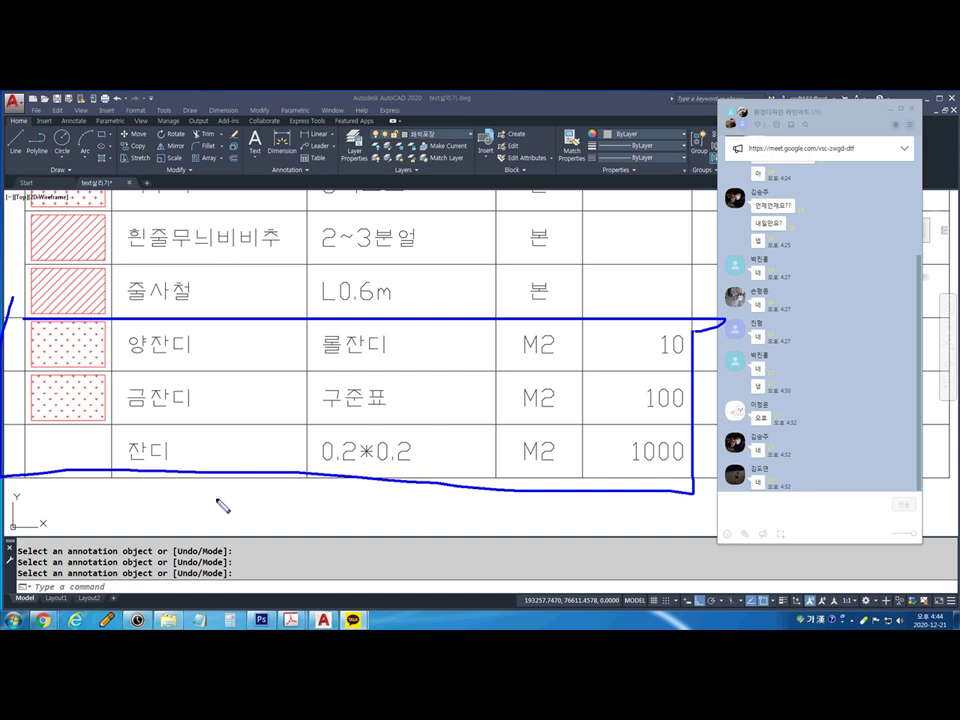
pyautogui.press('Escape')
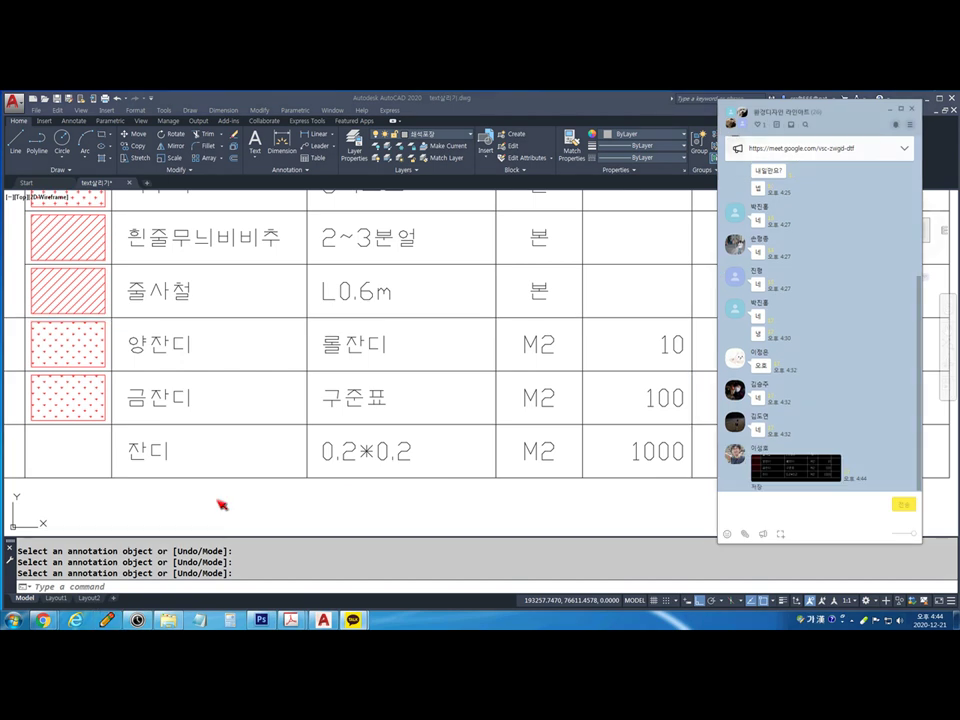
pyautogui.click(800, 468)
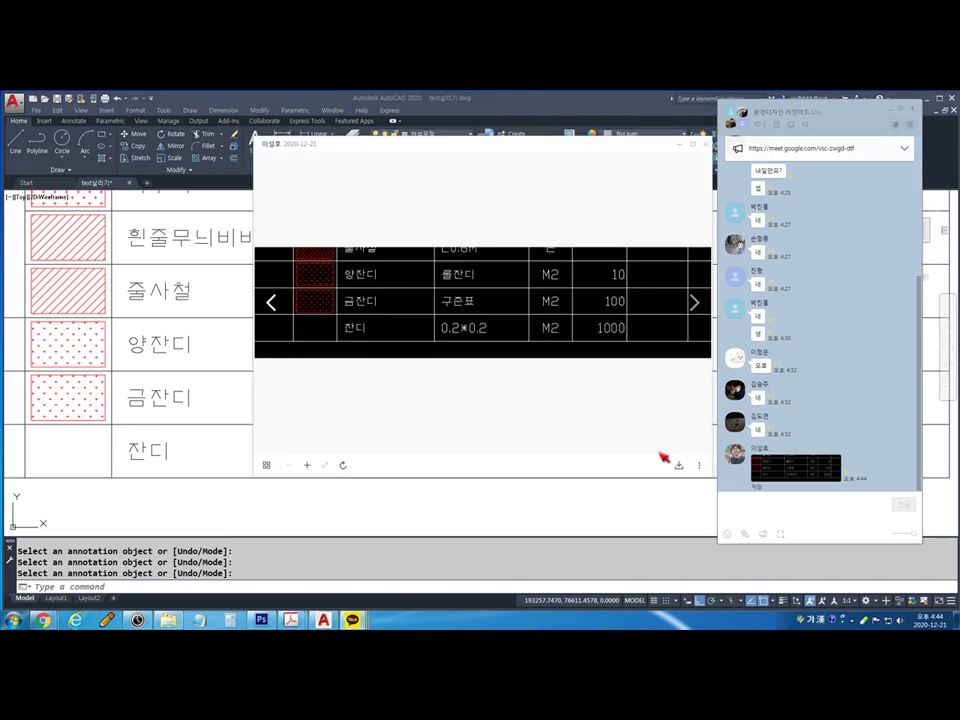
pyautogui.click(790, 467)
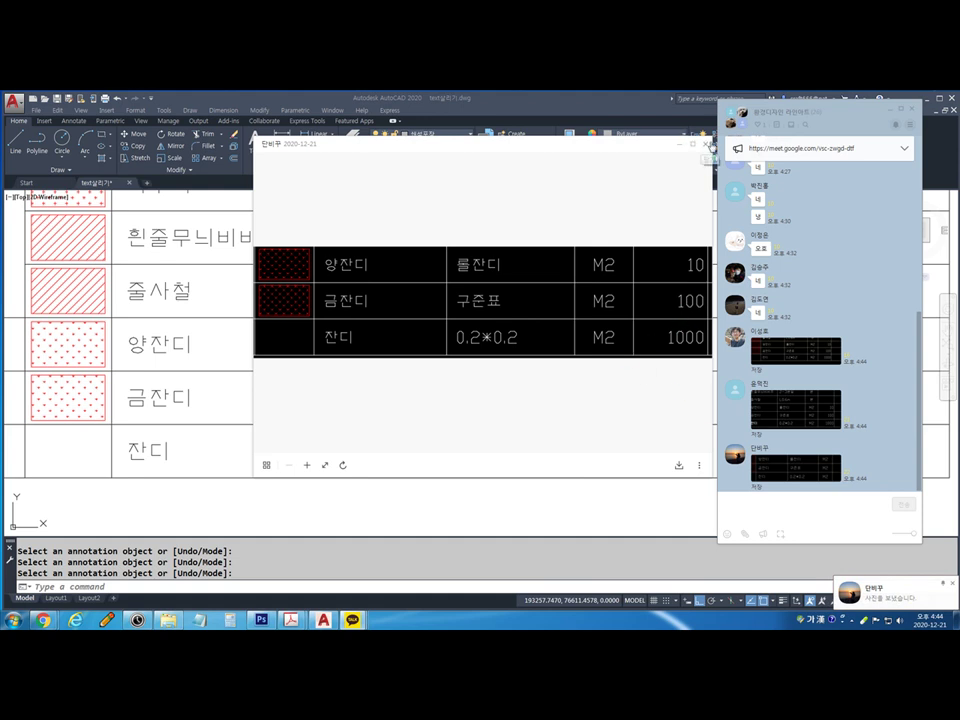
pyautogui.click(708, 145)
pyautogui.click(797, 390)
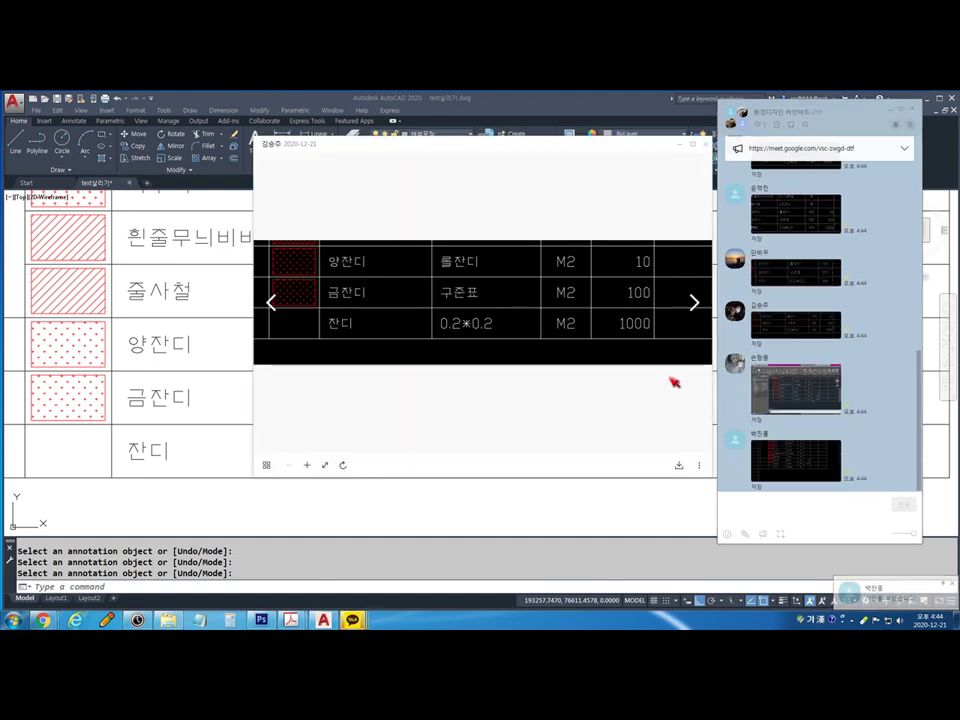
pyautogui.click(707, 145)
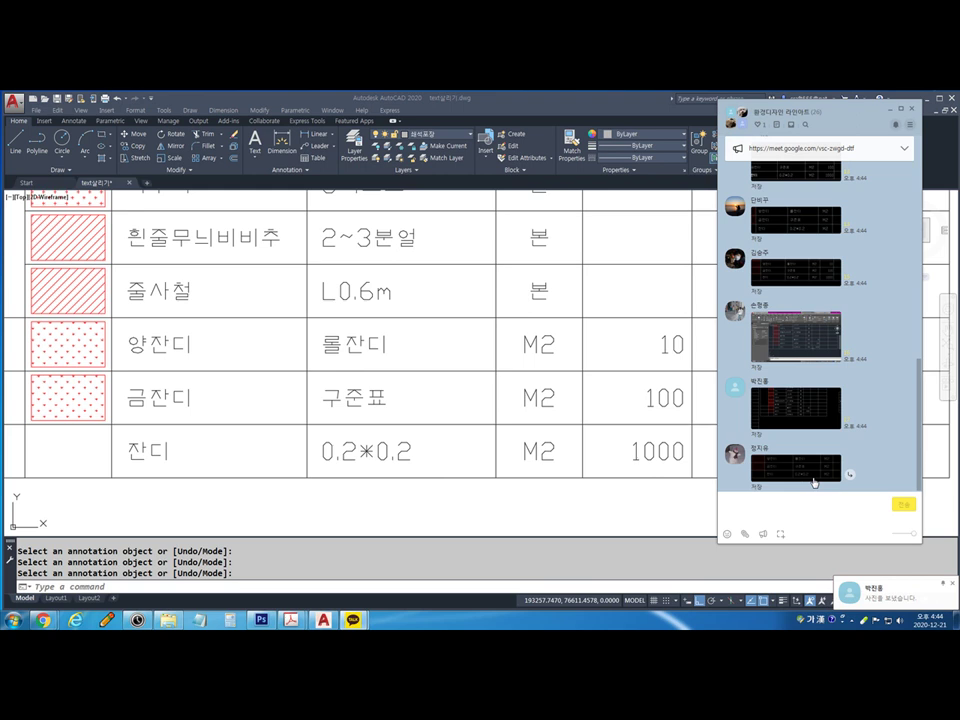
# Examine the quantity values in the submitted full AutoCAD window screenshot and the two screenshots posted after it
pyautogui.click(795, 333)
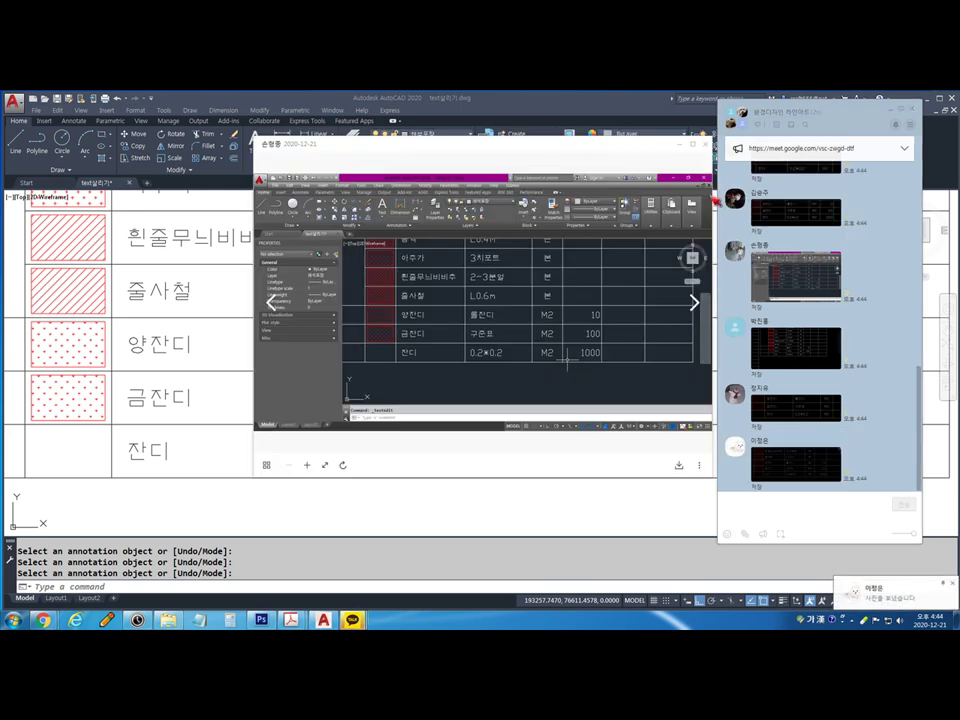
pyautogui.click(527, 108)
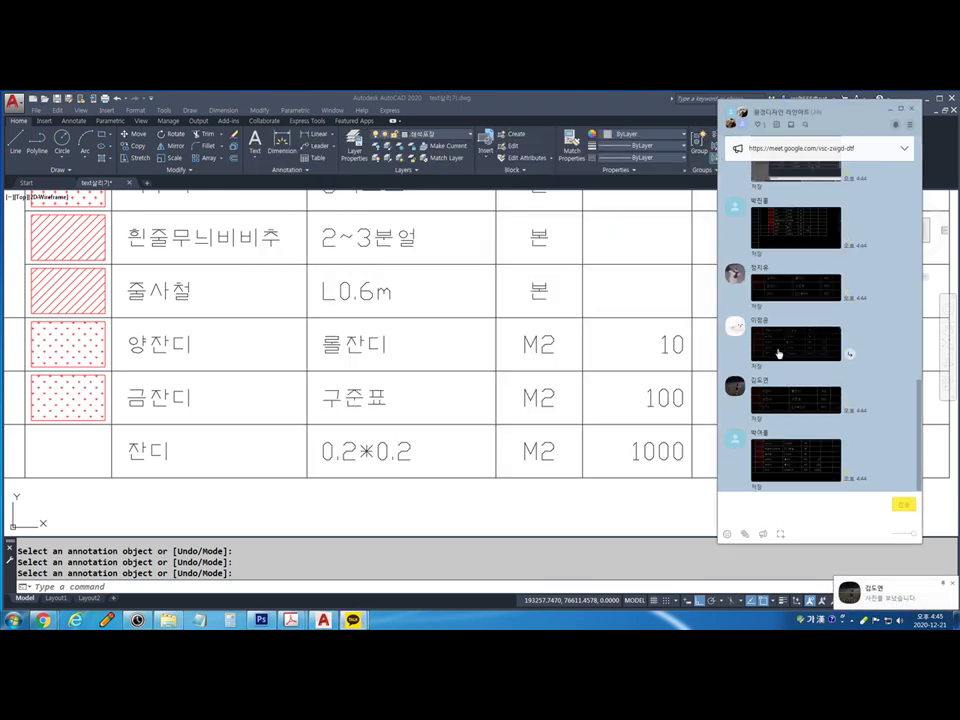
pyautogui.click(795, 228)
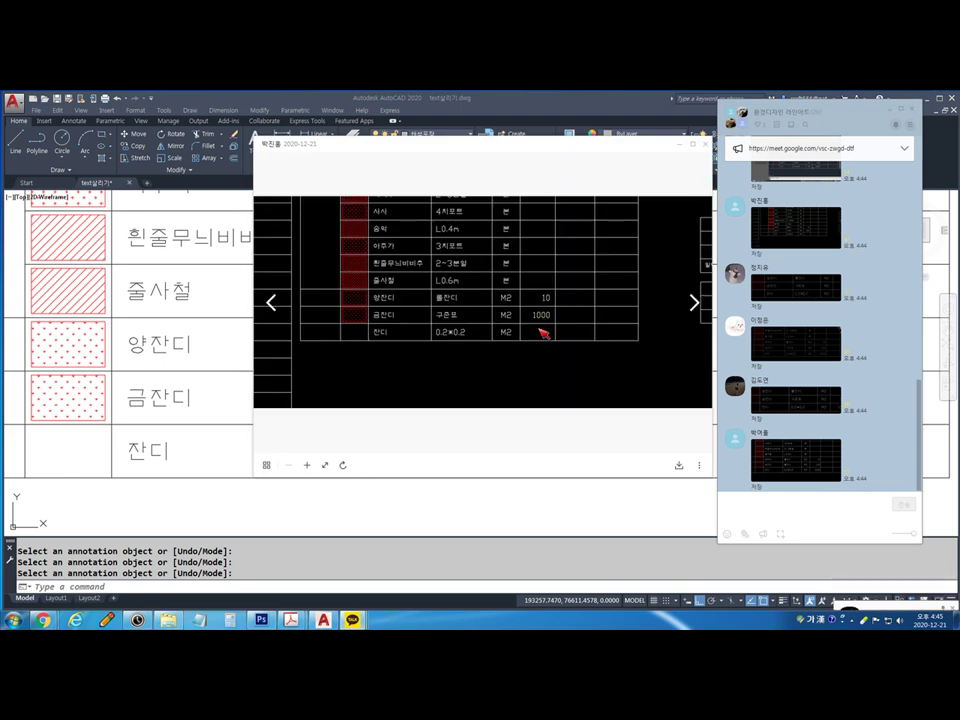
pyautogui.click(532, 111)
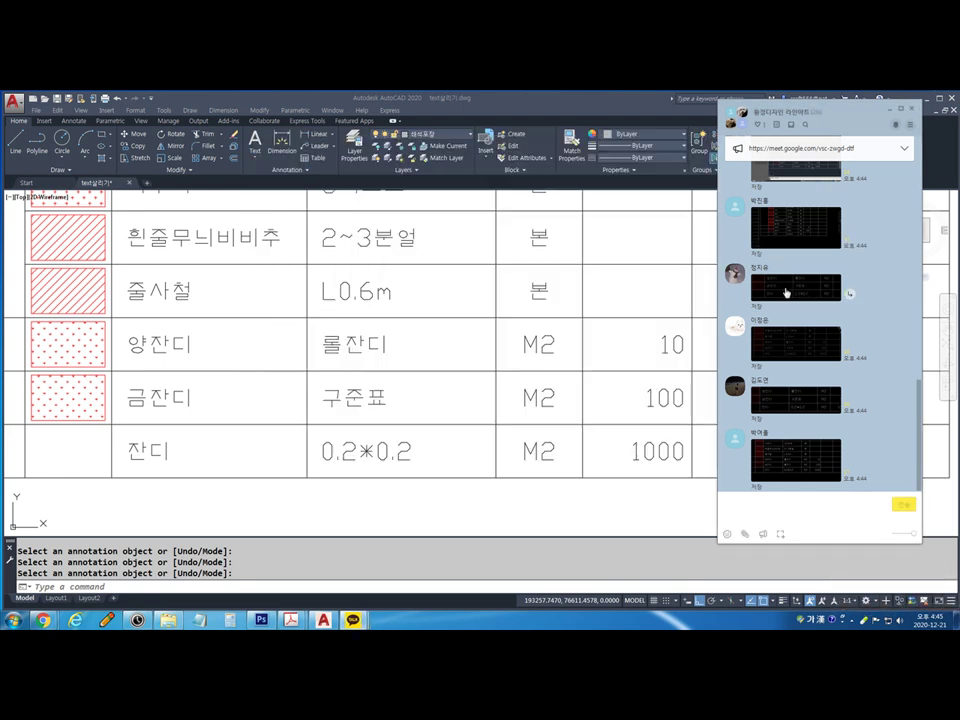
pyautogui.click(786, 293)
pyautogui.click(705, 144)
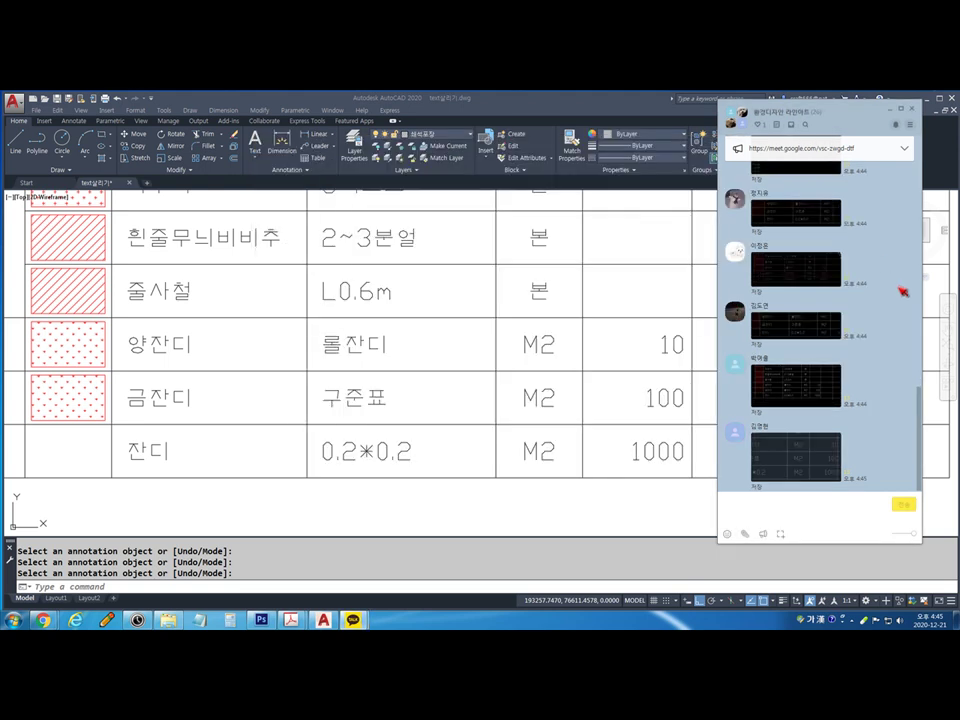
# Go back through the chat to reopen the full-window screenshot and check two further submitted table screenshots
pyautogui.scroll(3, 898, 311)
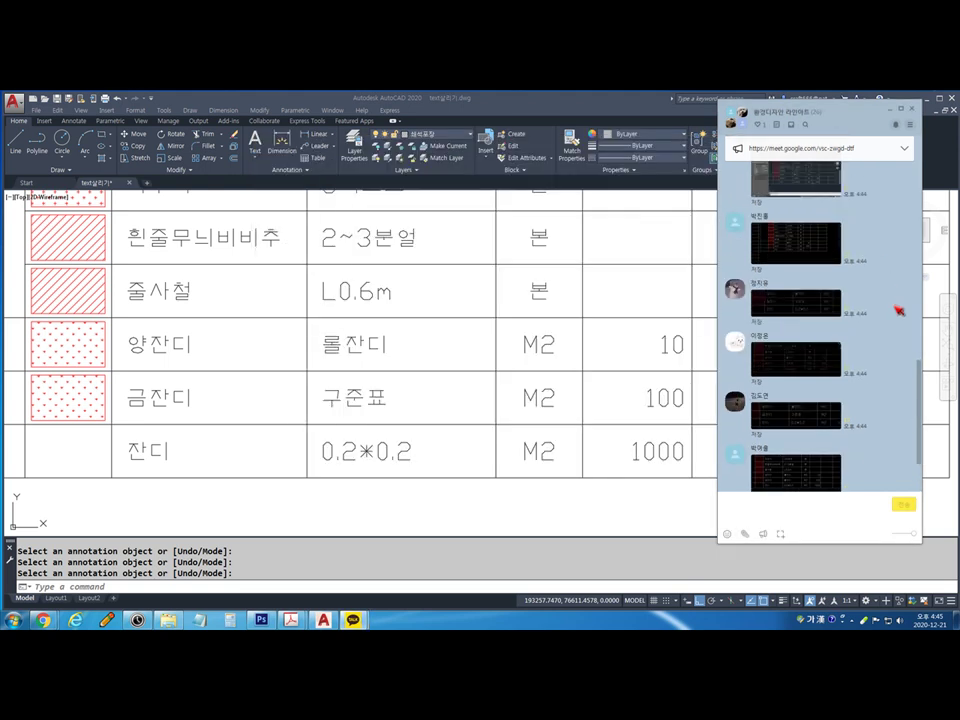
pyautogui.scroll(3, 896, 306)
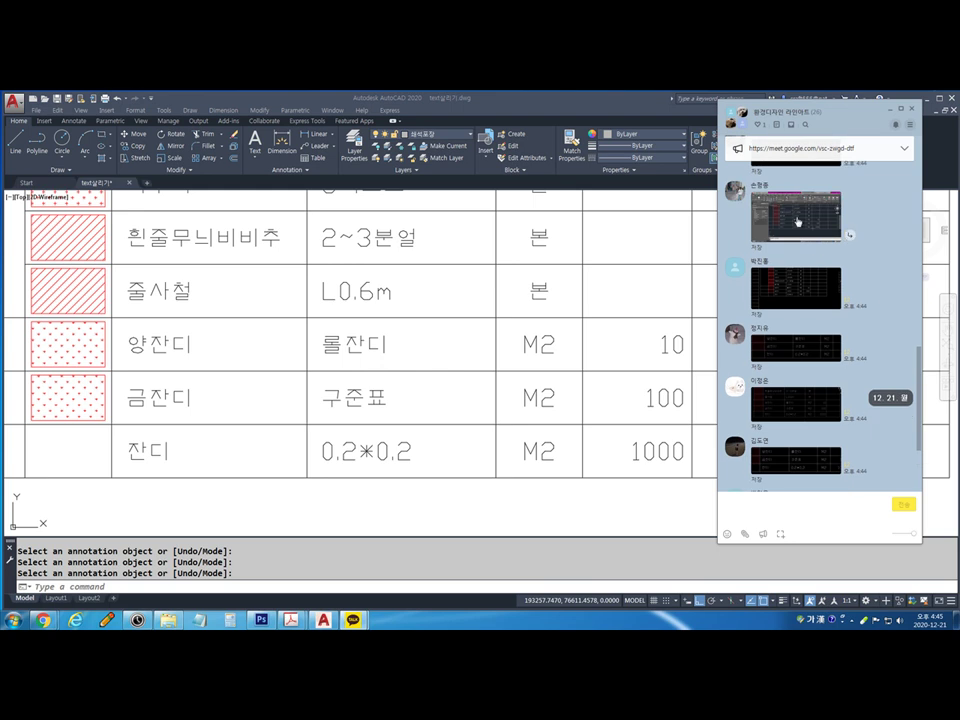
pyautogui.click(816, 238)
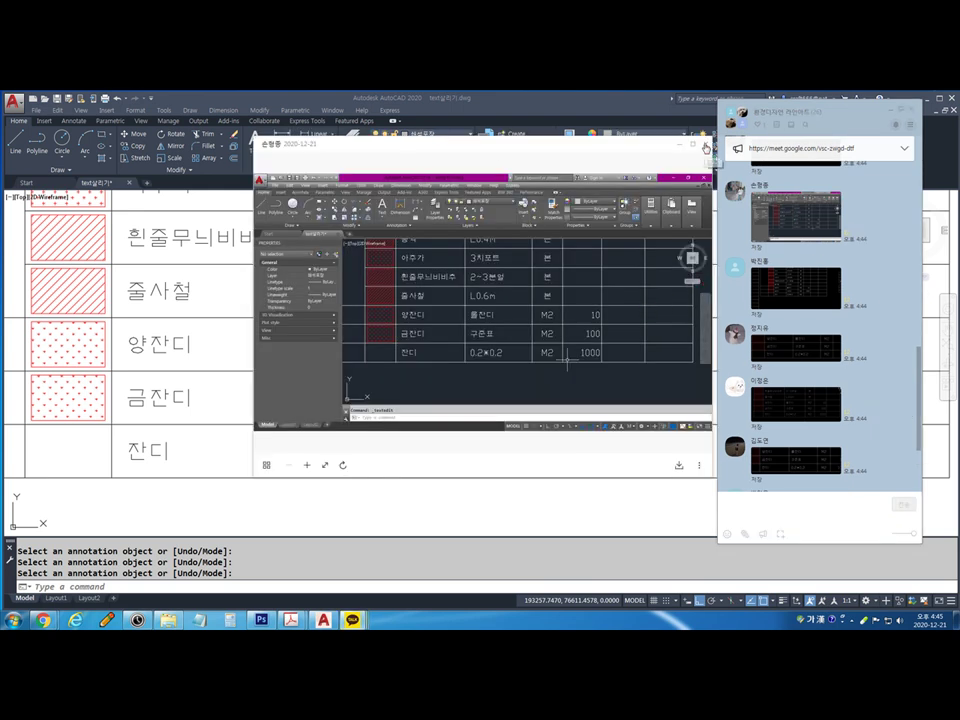
pyautogui.click(796, 402)
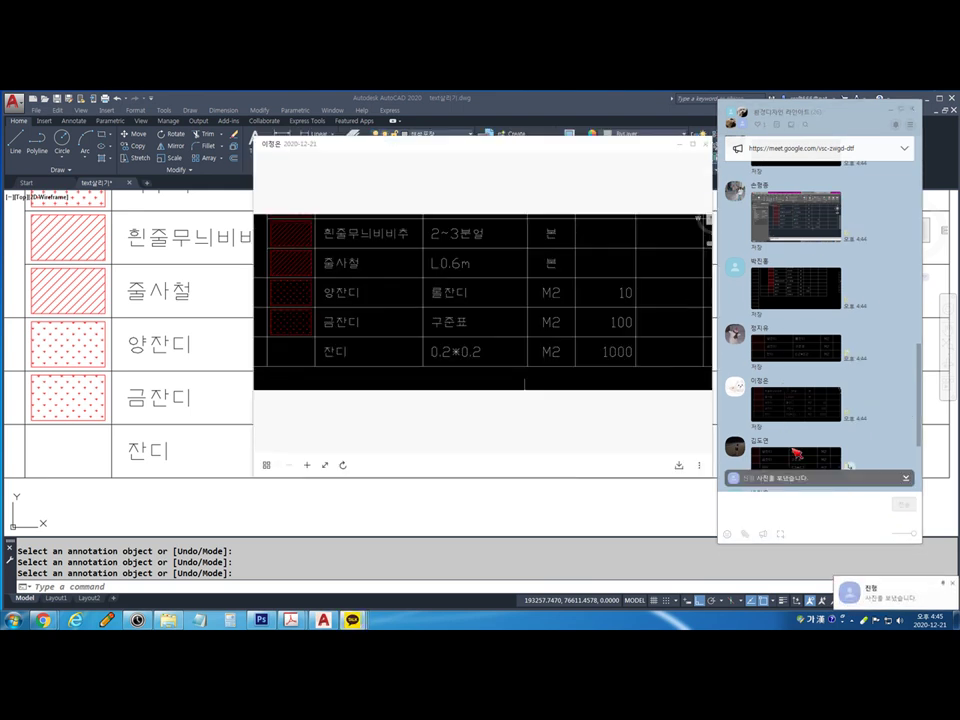
pyautogui.click(796, 458)
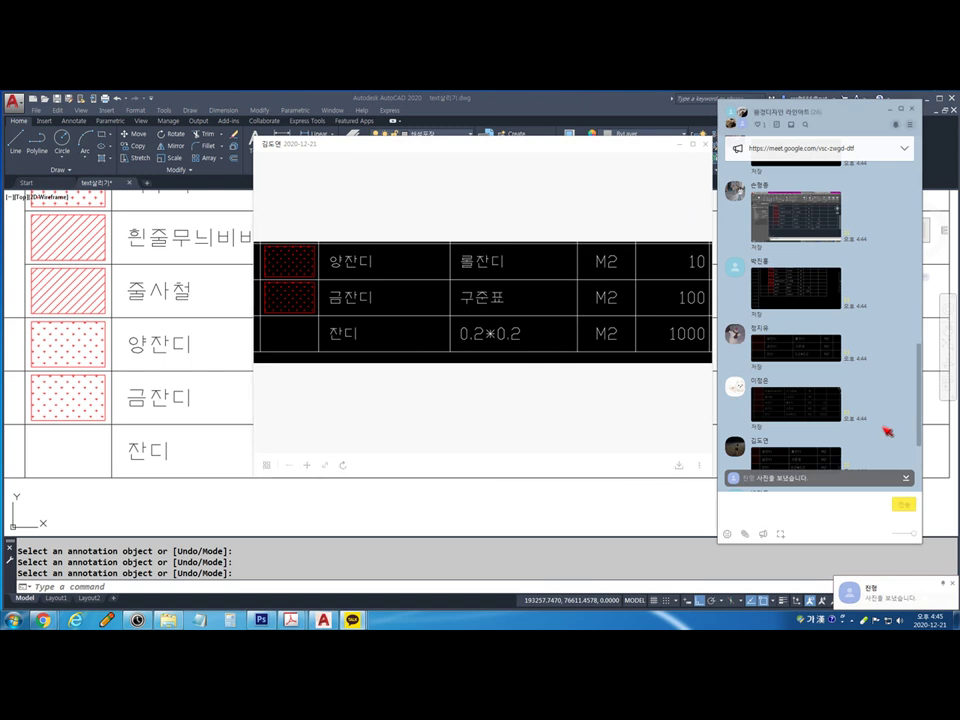
# Check the quantity values in the remaining table screenshots submitted in the chat, up to the newest full-window one
pyautogui.scroll(-2, 880, 430)
pyautogui.click(810, 392)
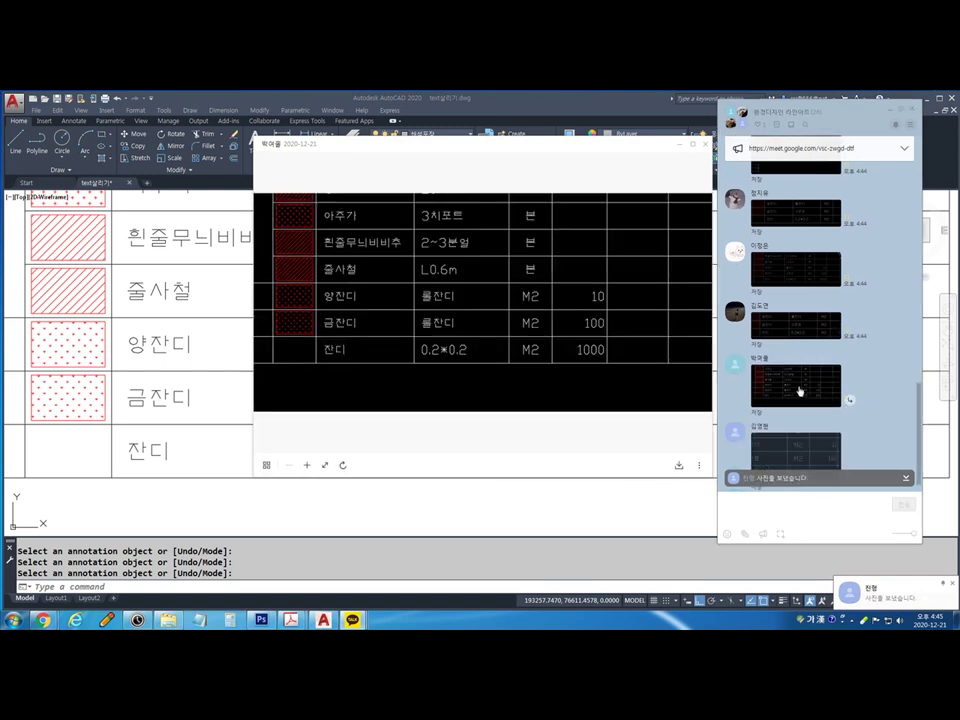
pyautogui.click(798, 454)
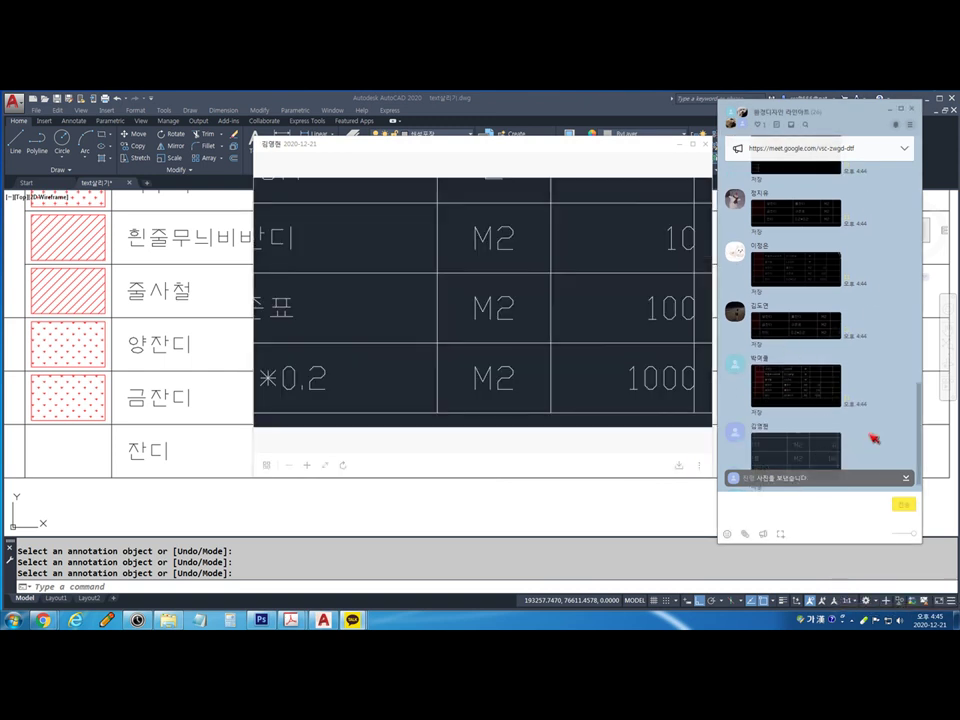
pyautogui.scroll(-2, 868, 438)
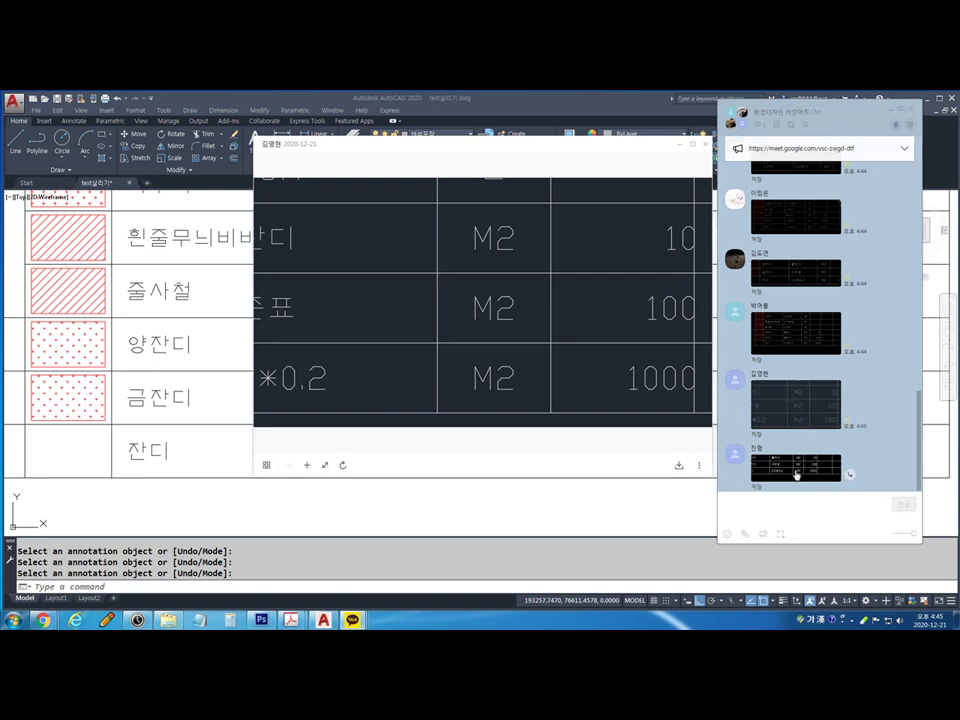
pyautogui.click(795, 472)
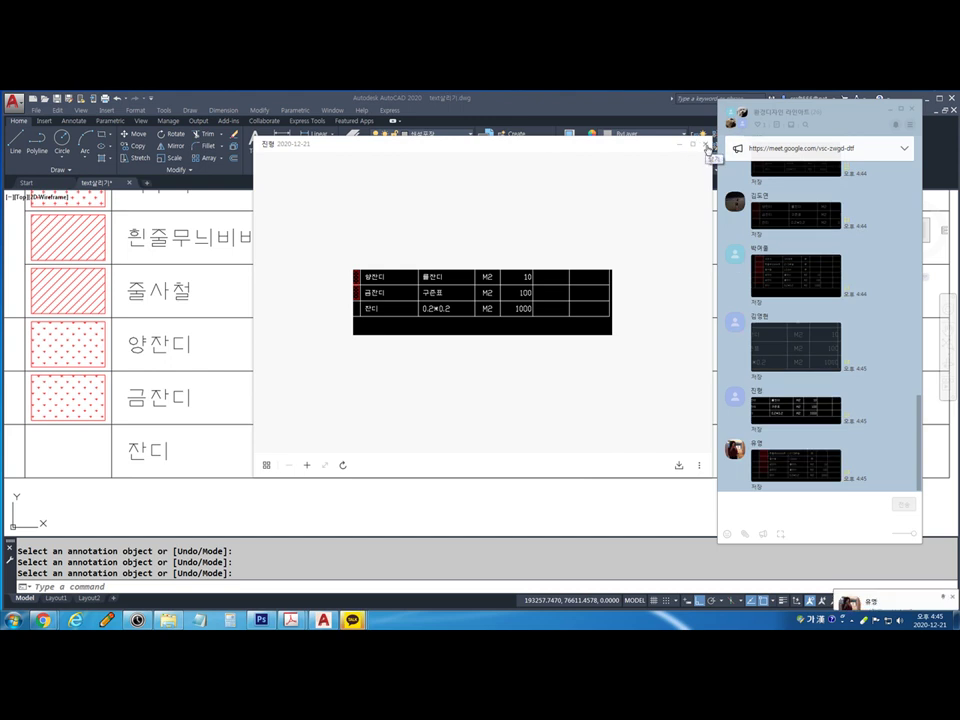
pyautogui.click(797, 463)
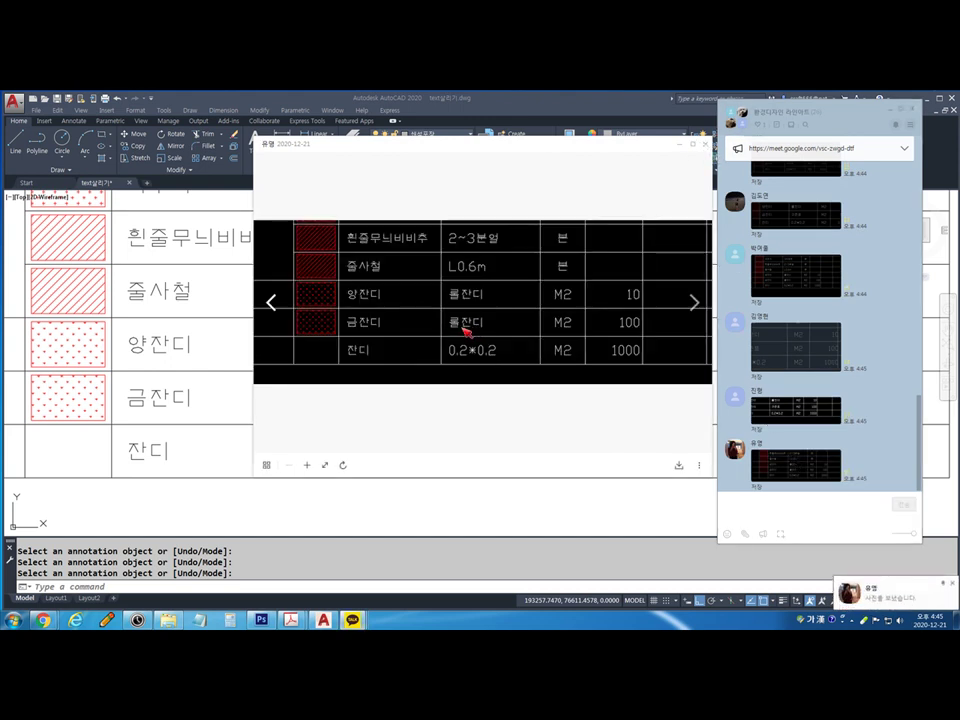
pyautogui.click(704, 144)
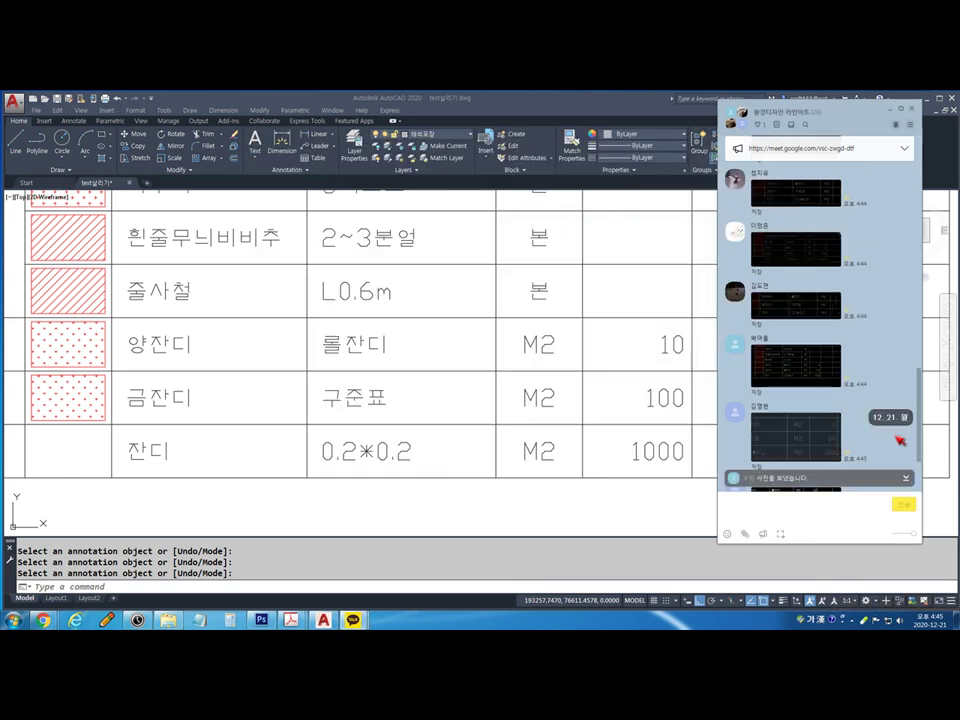
pyautogui.click(806, 440)
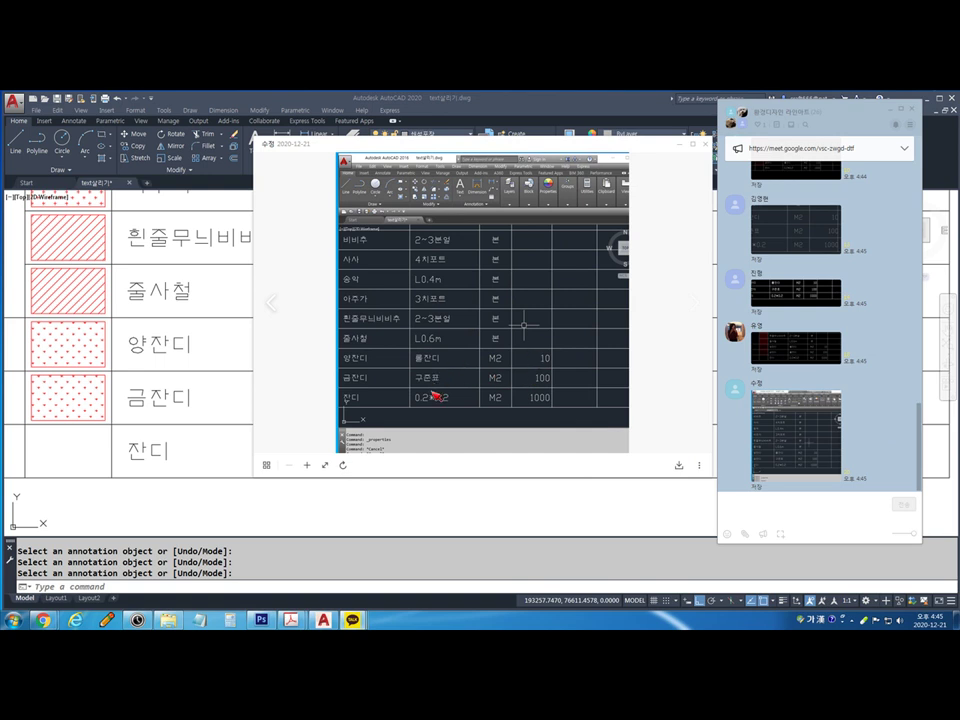
pyautogui.click(707, 145)
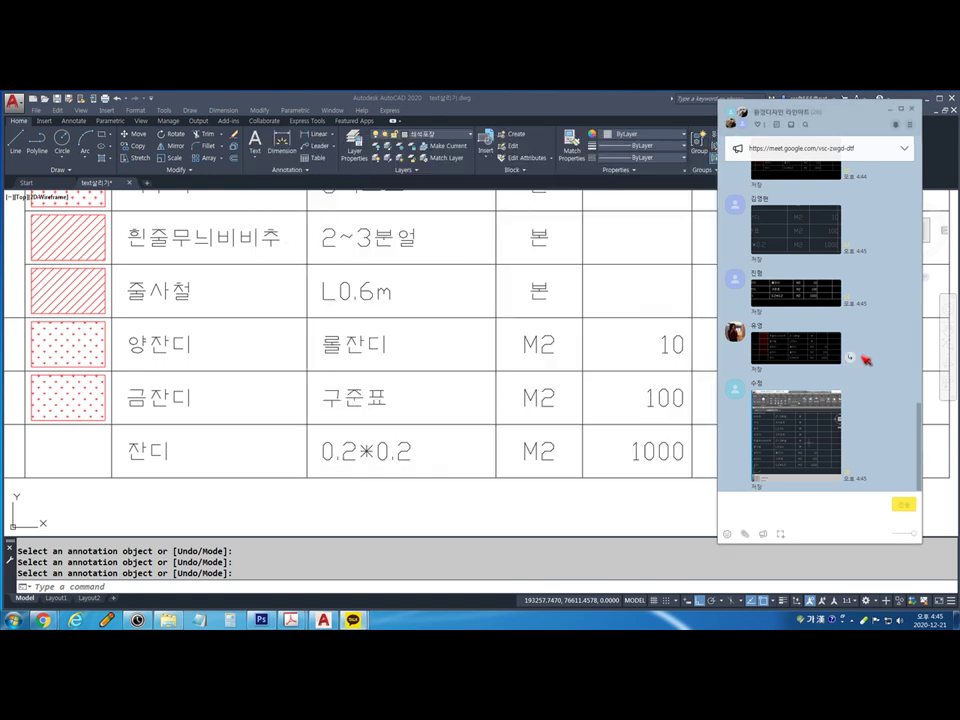
# Reopen the newest submitted screenshot, review the earlier submissions one by one going backwards, and close the image viewer and chat
pyautogui.click(846, 422)
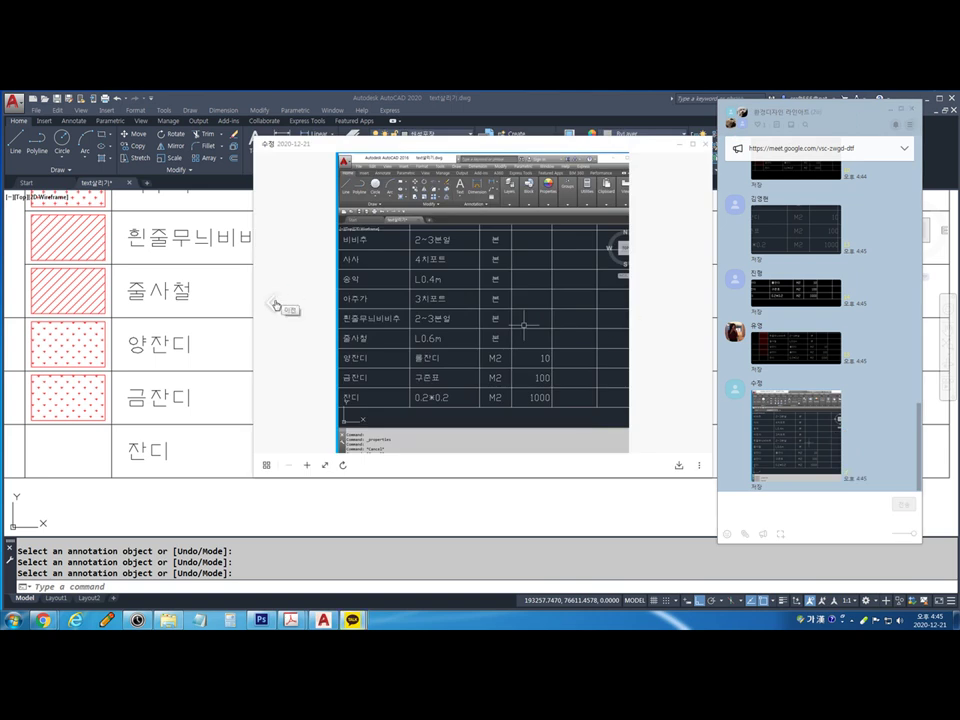
pyautogui.click(273, 303)
pyautogui.click(273, 303)
pyautogui.click(273, 303)
pyautogui.click(273, 303)
pyautogui.click(273, 303)
pyautogui.click(273, 303)
pyautogui.click(273, 303)
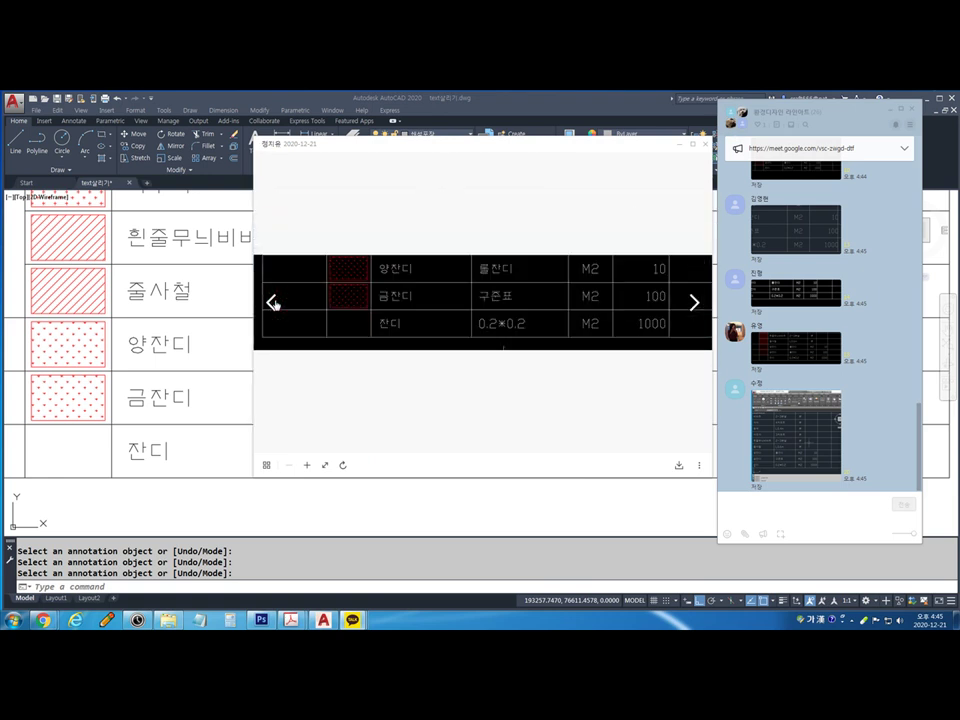
pyautogui.click(273, 303)
pyautogui.click(273, 303)
pyautogui.click(273, 303)
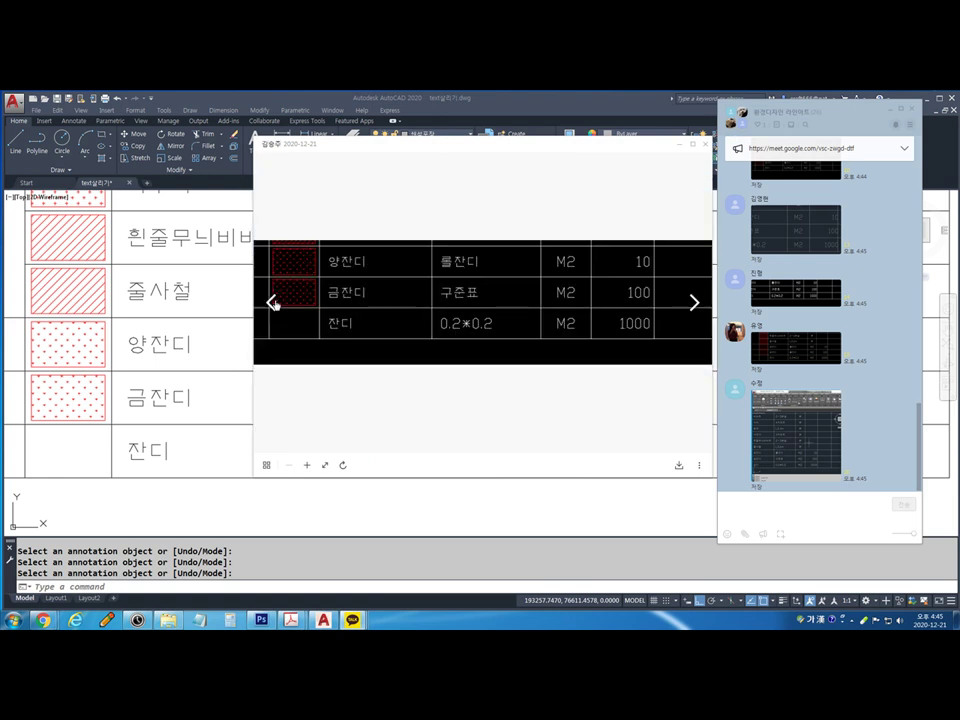
pyautogui.click(273, 303)
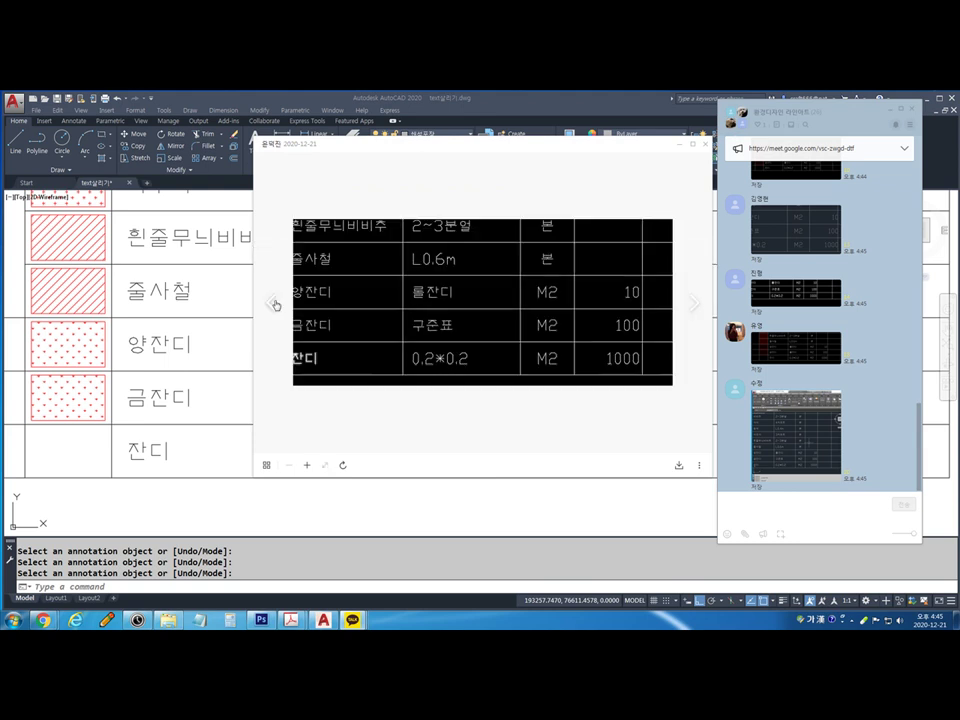
pyautogui.click(273, 303)
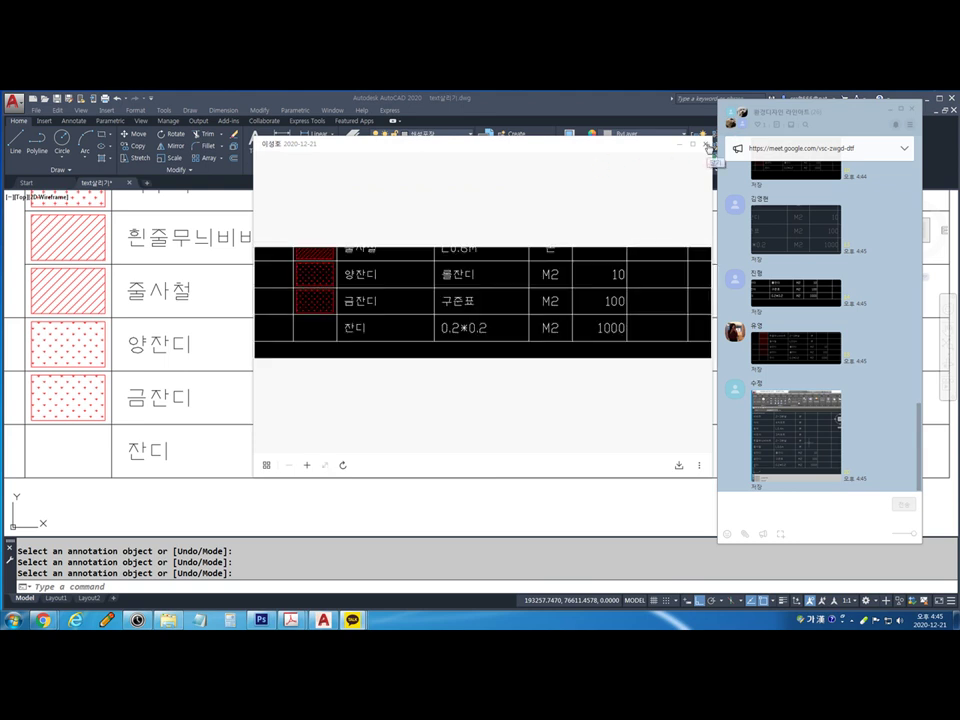
pyautogui.press('Escape')
pyautogui.click(911, 107)
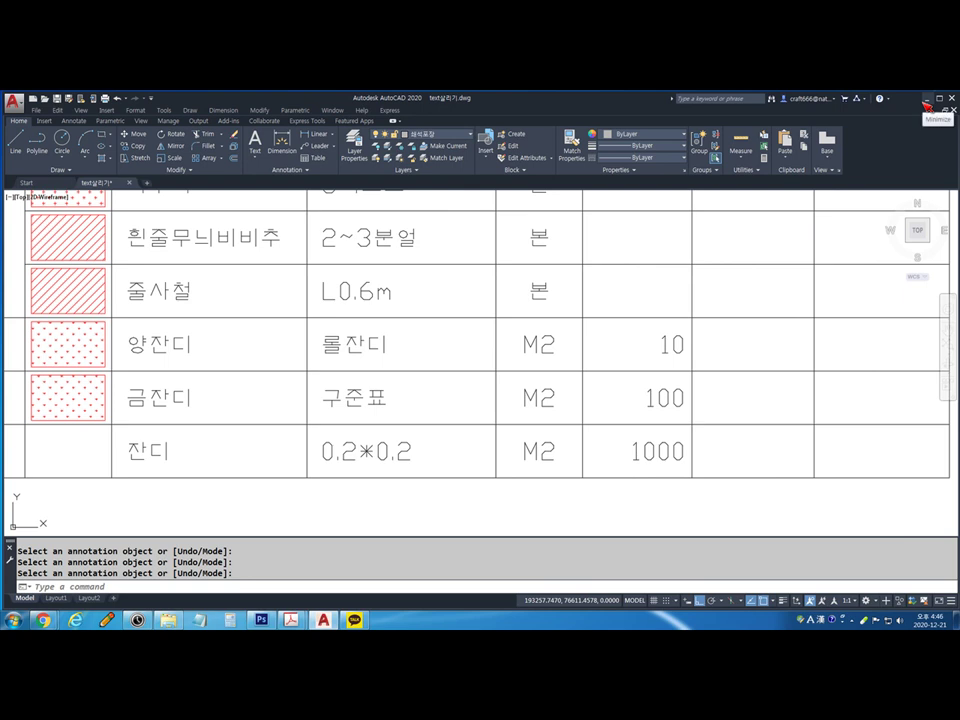
# Close the text살리기.dwg drawing without saving its changes
pyautogui.scroll(-5, 574, 332)
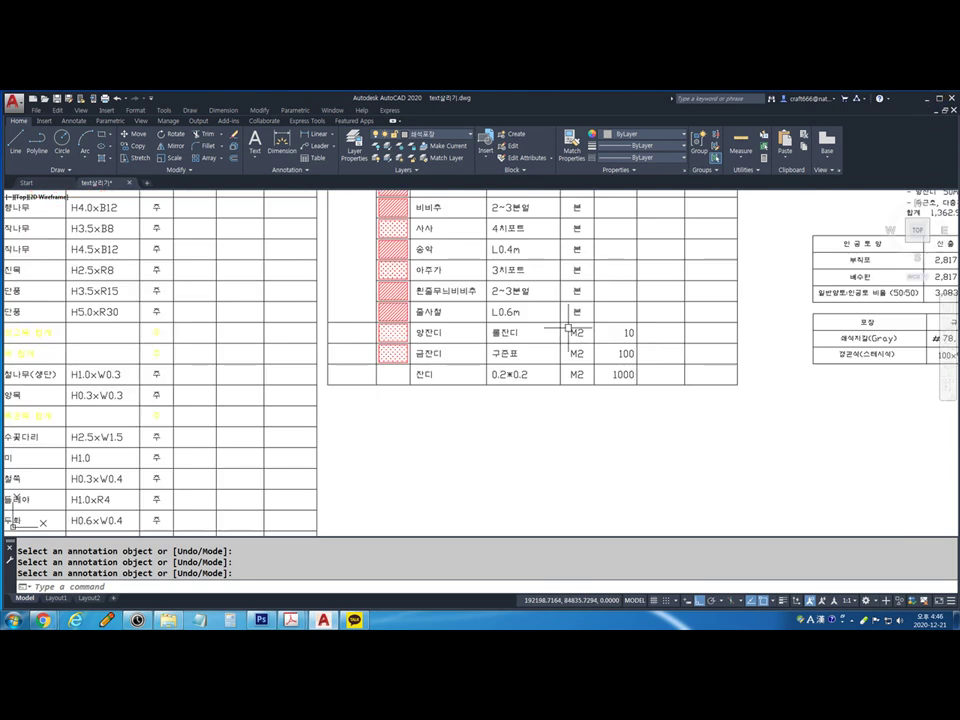
pyautogui.click(125, 183)
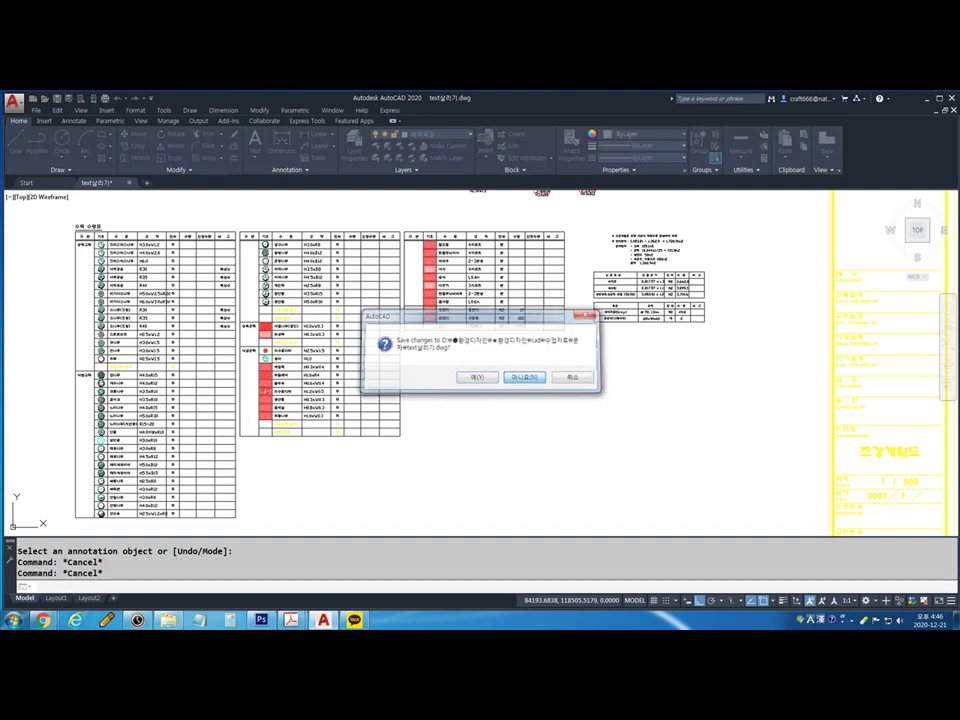
pyautogui.click(530, 378)
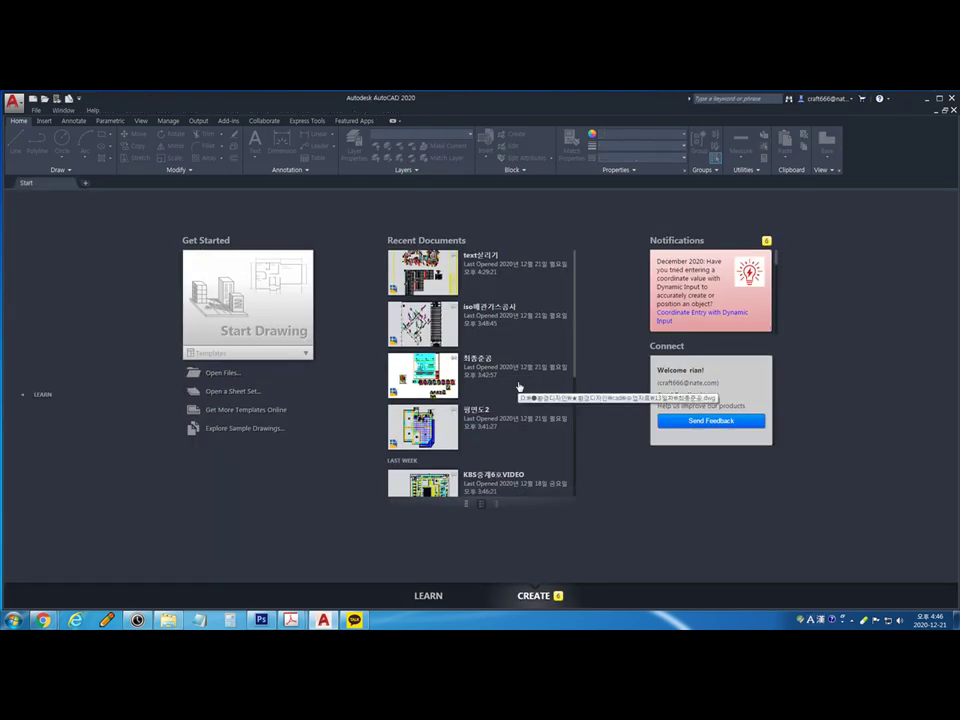
# Try to open the 조합형문자살리기.dwg drawing from the 문자 folder
pyautogui.click(13, 101)
pyautogui.moveTo(35, 160)
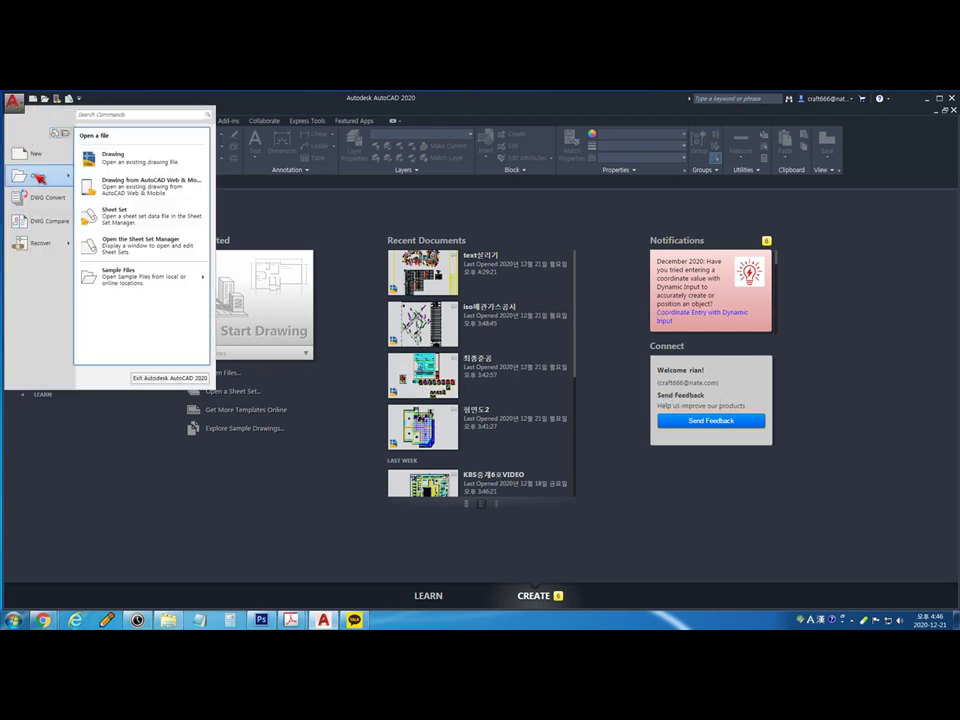
pyautogui.click(94, 160)
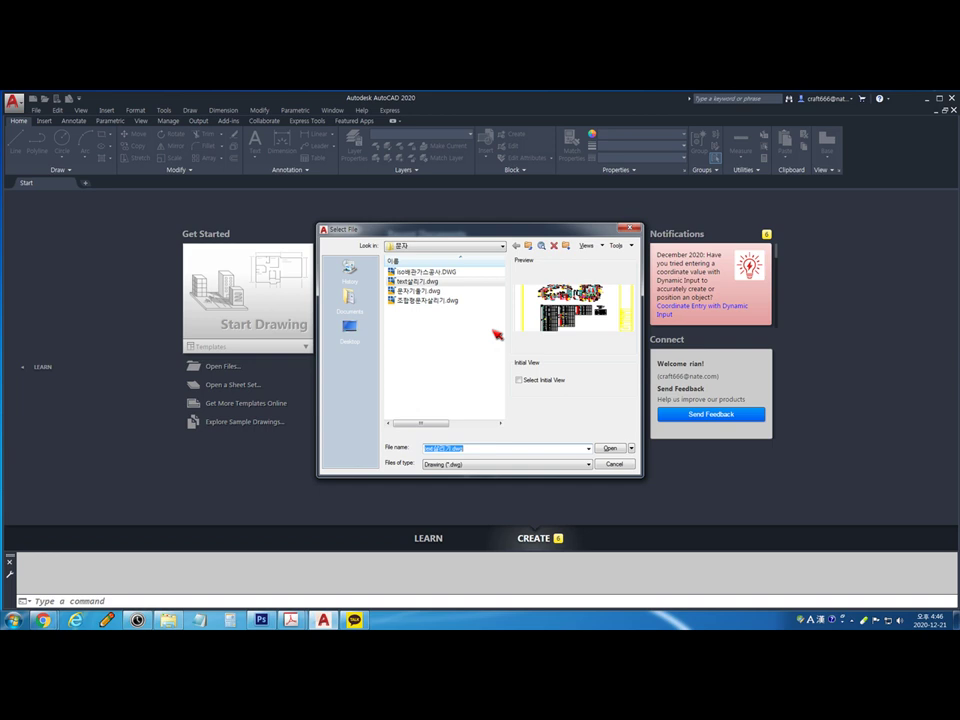
pyautogui.doubleClick(442, 300)
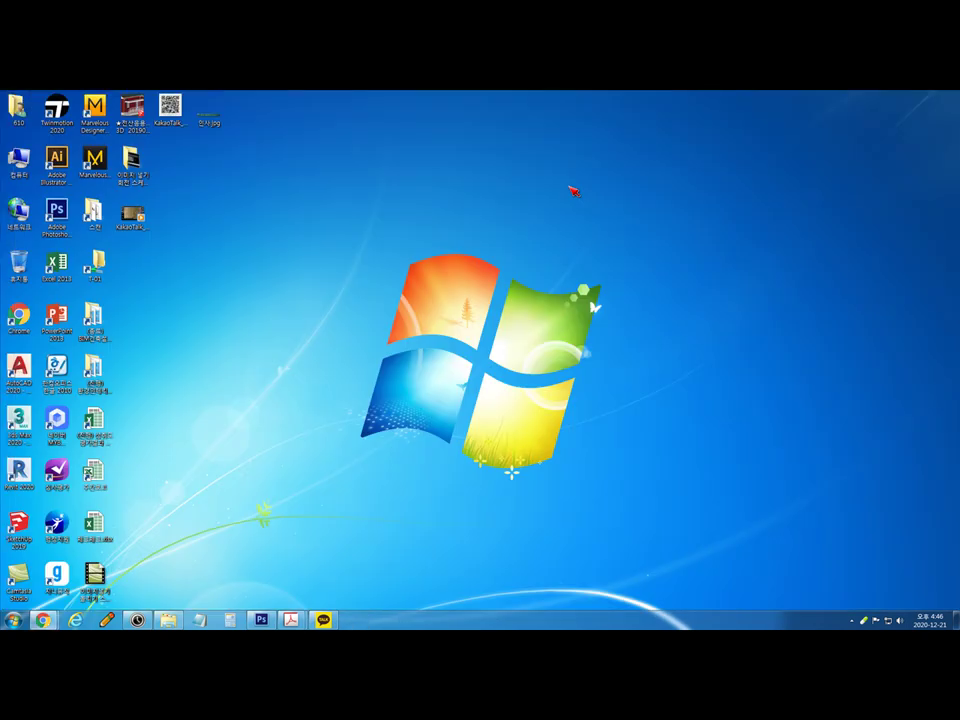
# Start AutoCAD 2020 from the desktop and open the recent drawing 조합형문자살리기.dwg
pyautogui.click(25, 368)
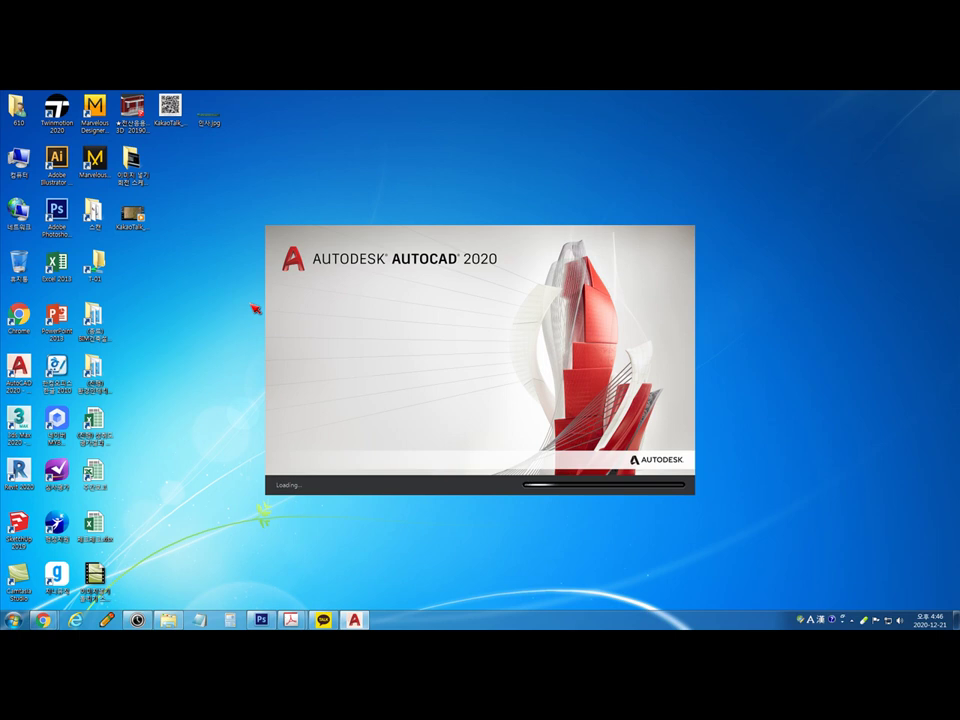
pyautogui.click(537, 422)
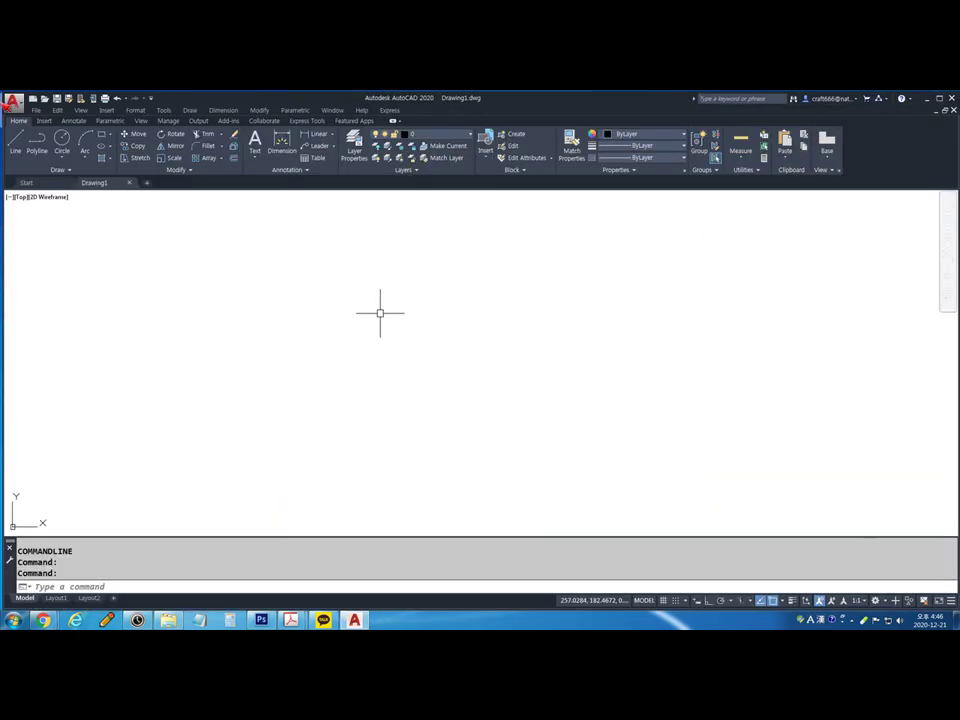
pyautogui.click(15, 103)
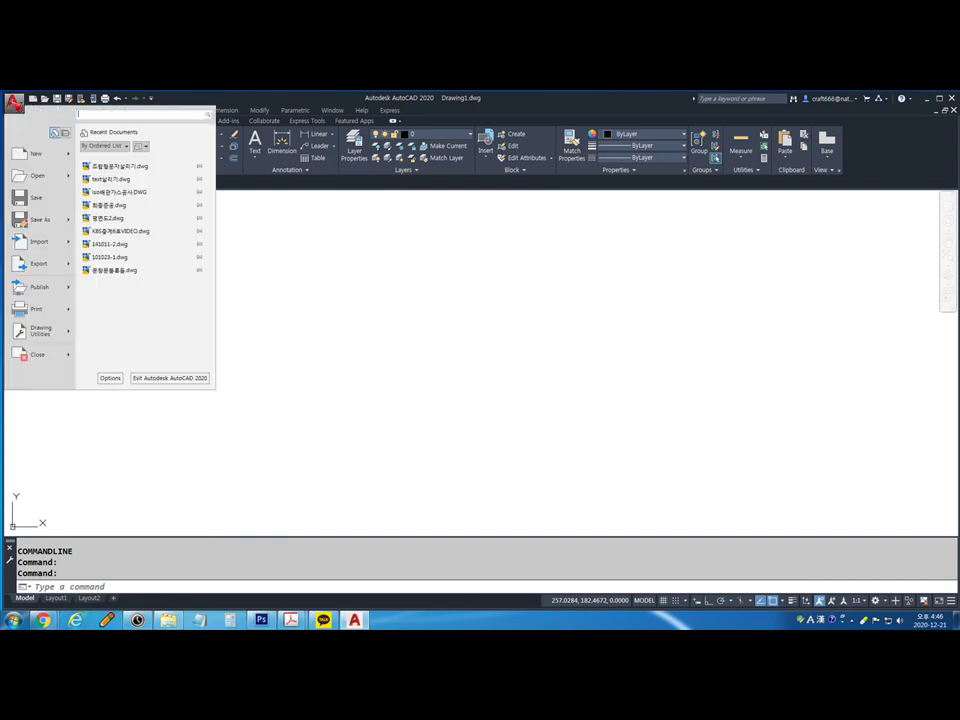
pyautogui.click(118, 166)
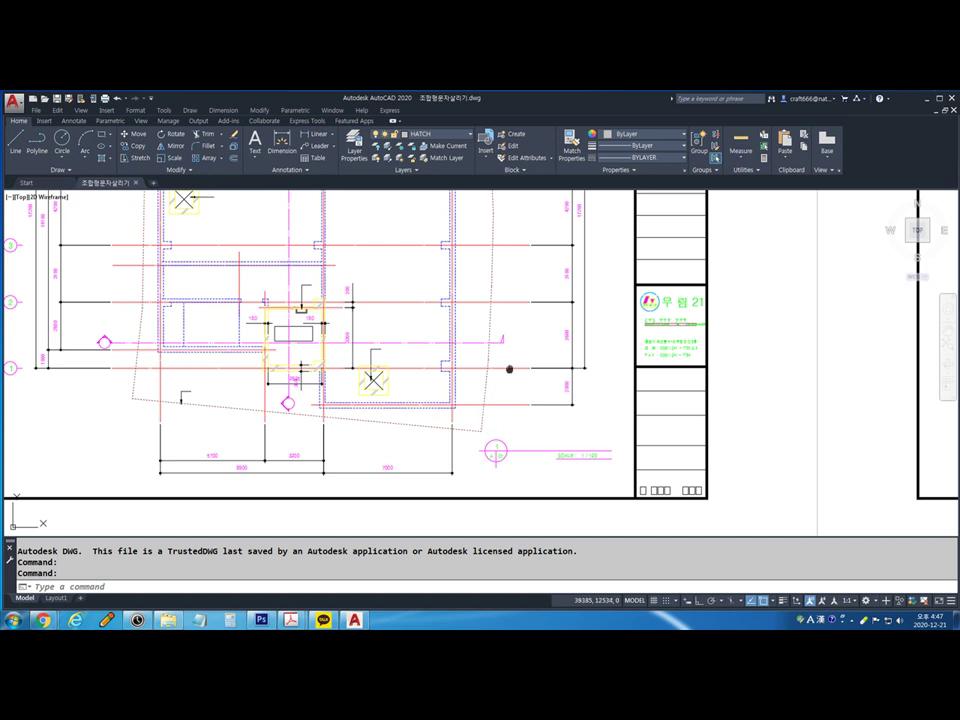
# Turn off the big font for the HS text style, keeping simplex.shx as its font
pyautogui.scroll(-5, 509, 369)
pyautogui.scroll(5, 509, 369)
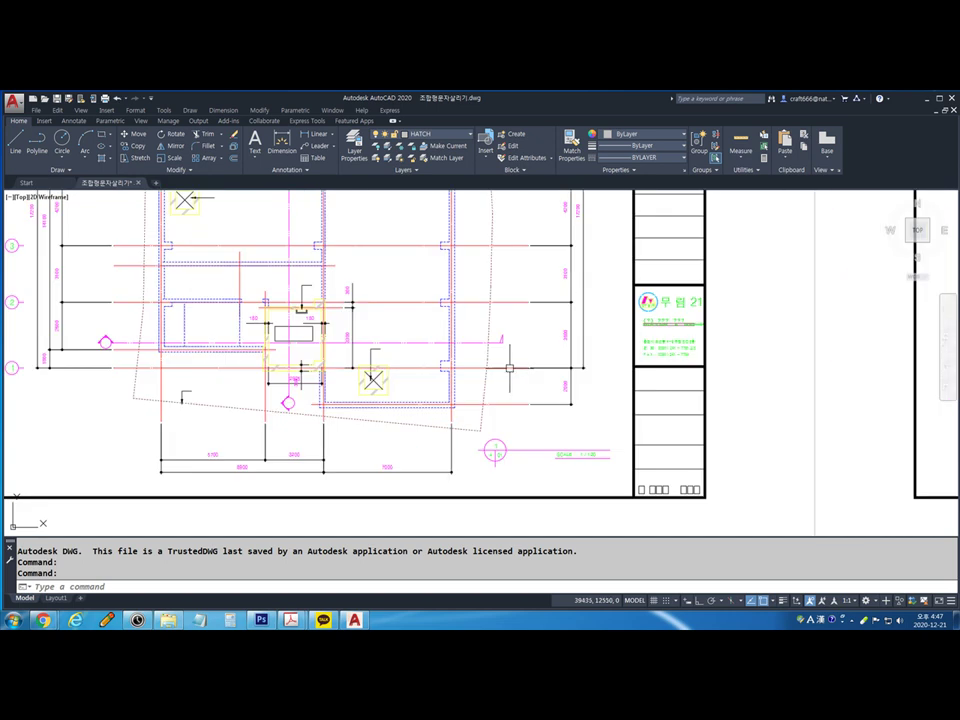
pyautogui.scroll(-5, 509, 369)
pyautogui.scroll(5, 510, 368)
pyautogui.write('ST')
pyautogui.press('Return')
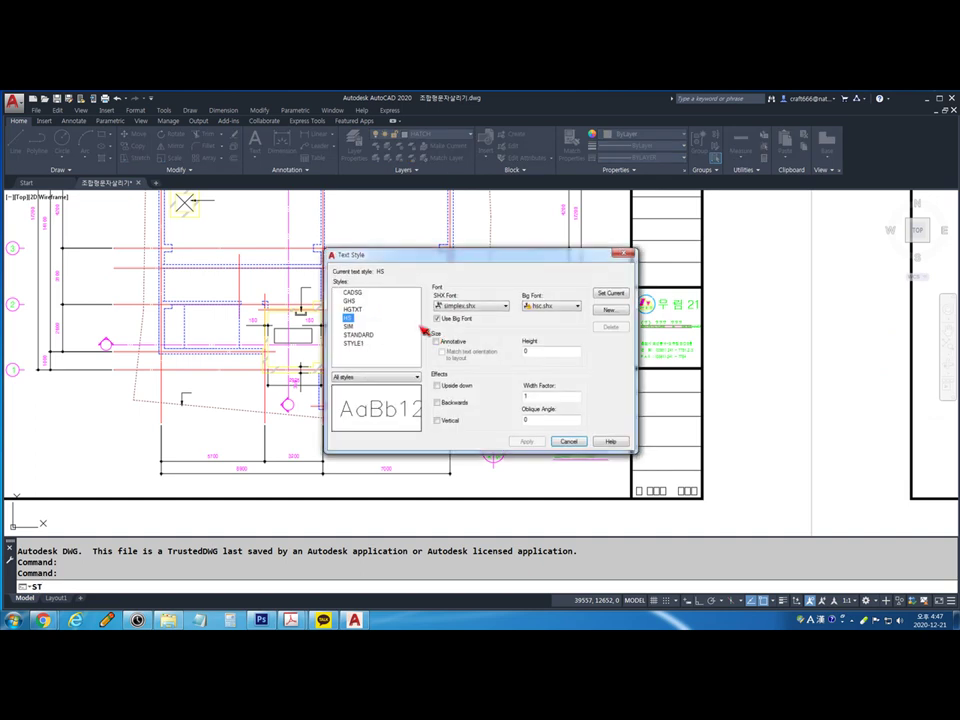
pyautogui.click(568, 306)
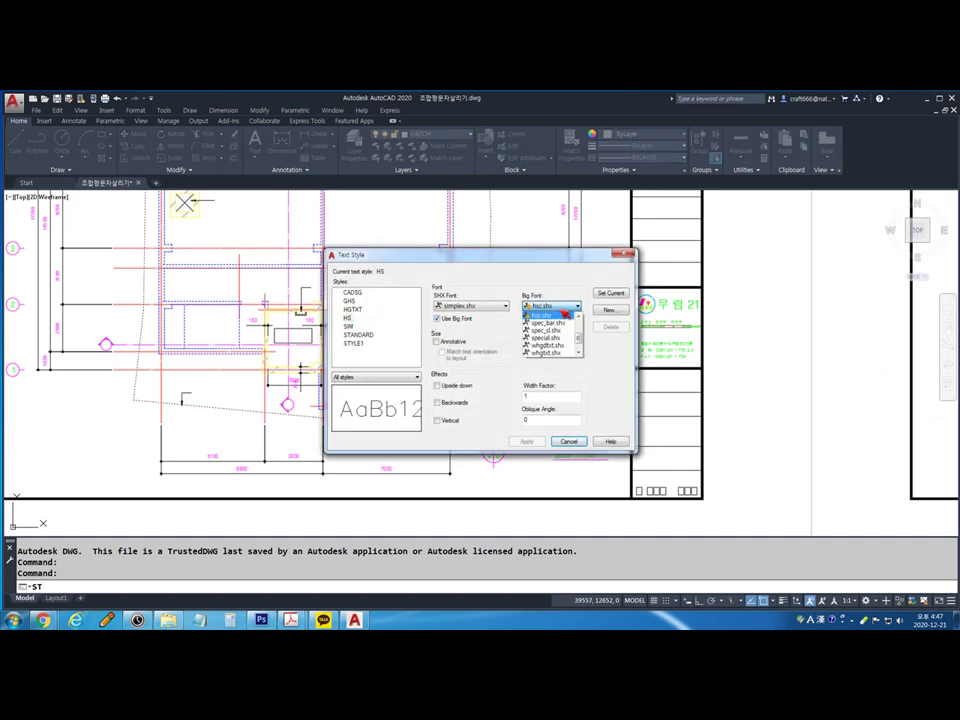
pyautogui.click(462, 323)
pyautogui.click(462, 324)
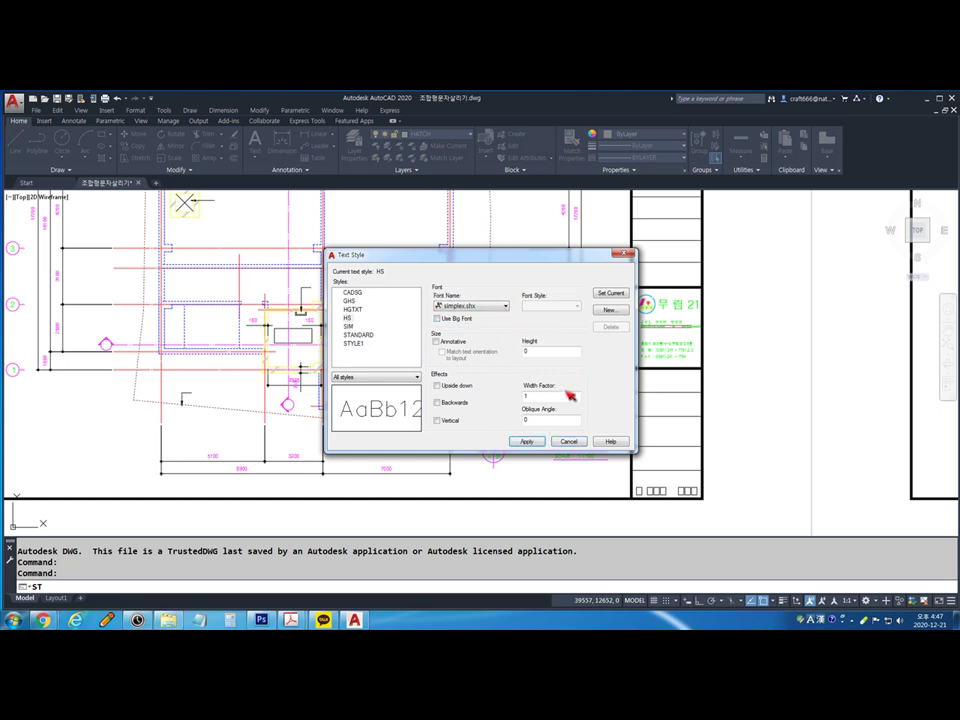
pyautogui.click(566, 441)
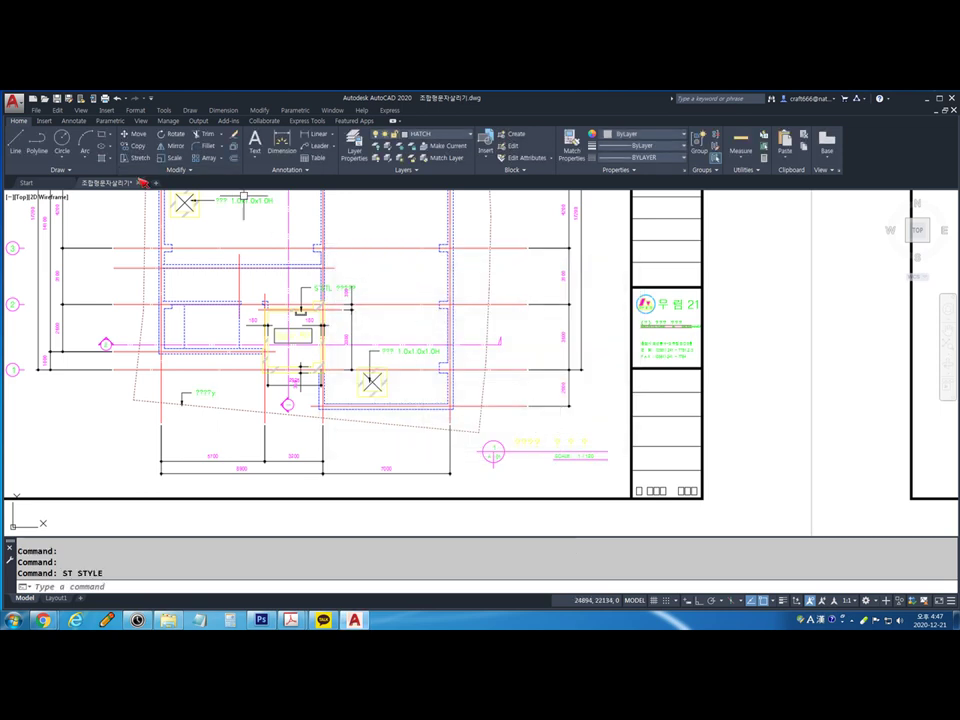
# Close 조합형문자살리기.dwg with its changes saved, and reopen it from the recent documents
pyautogui.press('Escape')
pyautogui.press('Escape')
pyautogui.hotkey('ctrl', 'F4')
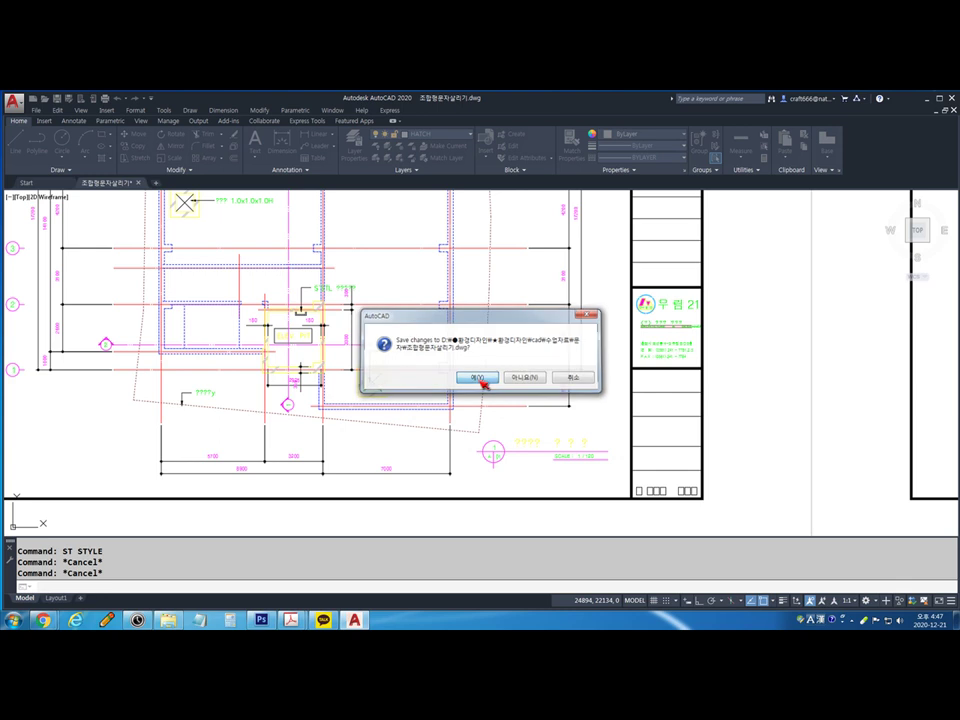
pyautogui.click(479, 378)
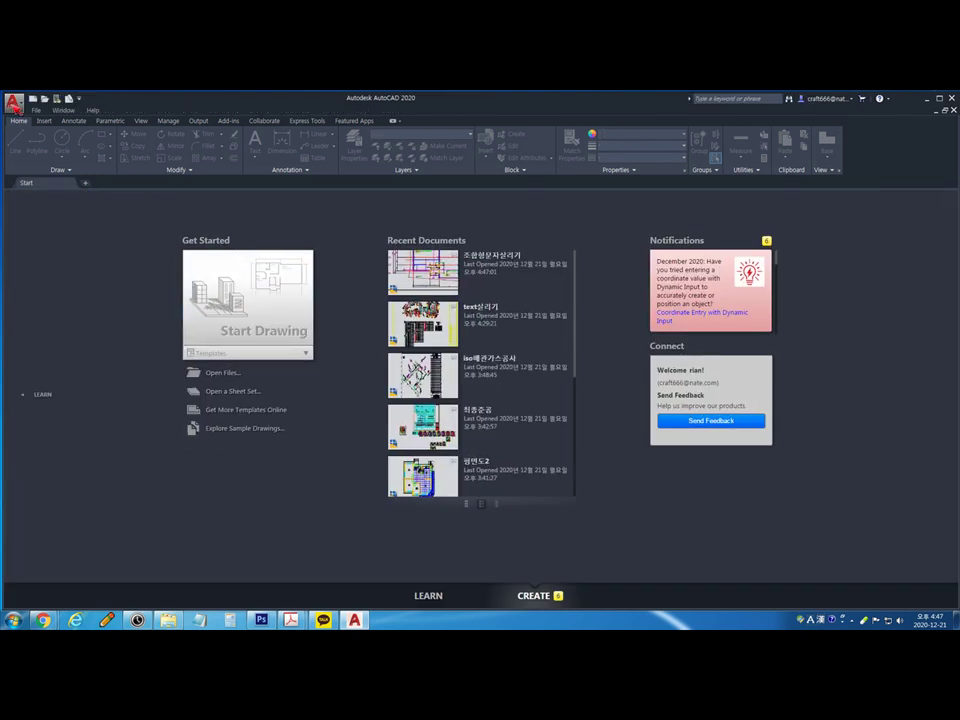
pyautogui.click(14, 104)
pyautogui.click(126, 168)
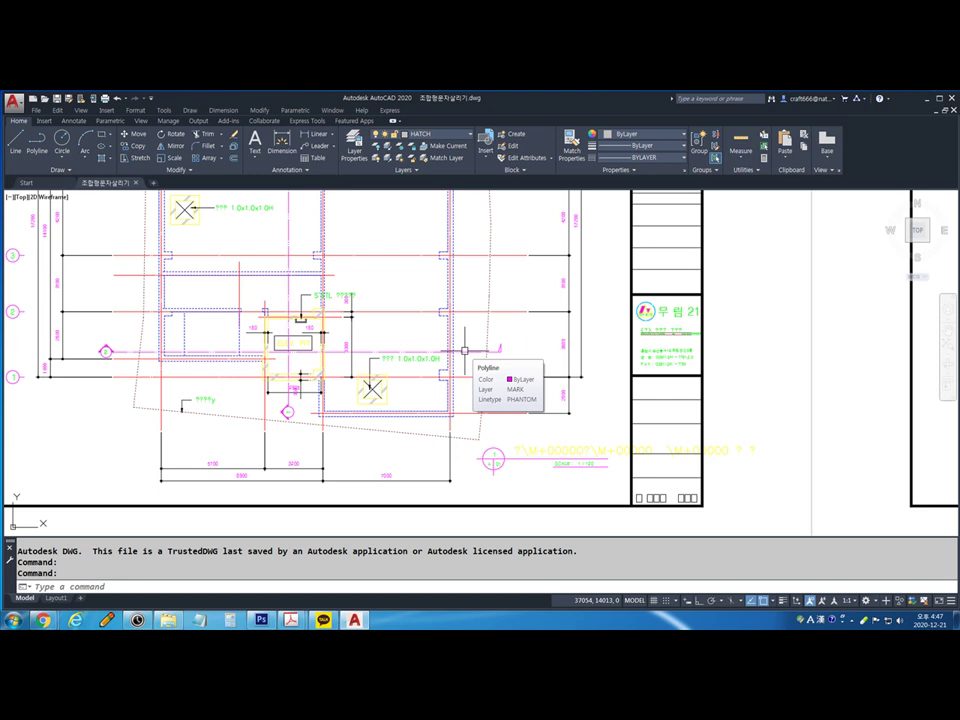
pyautogui.moveTo(332, 230)
pyautogui.mouseDown()
pyautogui.moveTo(322, 343)
pyautogui.moveTo(410, 220)
pyautogui.moveTo(593, 250)
pyautogui.mouseUp()
pyautogui.moveTo(360, 224); pyautogui.dragTo(357, 245)
pyautogui.moveTo(357, 235)
pyautogui.mouseDown()
pyautogui.moveTo(378, 232)
pyautogui.moveTo(374, 243)
pyautogui.moveTo(386, 242)
pyautogui.mouseUp()
pyautogui.moveTo(350, 333); pyautogui.dragTo(349, 355)
pyautogui.moveTo(349, 345)
pyautogui.mouseDown()
pyautogui.moveTo(366, 344)
pyautogui.moveTo(366, 355)
pyautogui.moveTo(397, 351)
pyautogui.moveTo(405, 332)
pyautogui.moveTo(390, 398)
pyautogui.mouseUp()
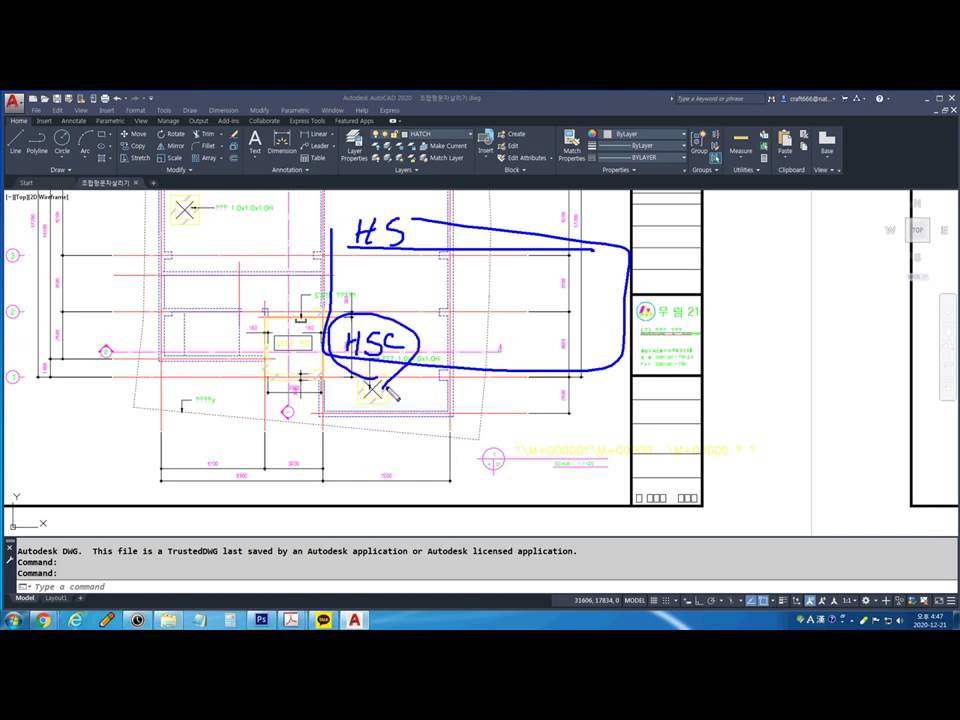
pyautogui.moveTo(140, 236)
pyautogui.mouseDown()
pyautogui.moveTo(120, 242)
pyautogui.moveTo(156, 266)
pyautogui.moveTo(170, 250)
pyautogui.mouseUp()
pyautogui.moveTo(170, 234)
pyautogui.mouseDown()
pyautogui.moveTo(168, 262)
pyautogui.moveTo(185, 266)
pyautogui.mouseUp()
pyautogui.moveTo(185, 227); pyautogui.dragTo(192, 262)
pyautogui.moveTo(74, 190)
pyautogui.mouseDown()
pyautogui.moveTo(66, 210)
pyautogui.moveTo(140, 205)
pyautogui.mouseUp()
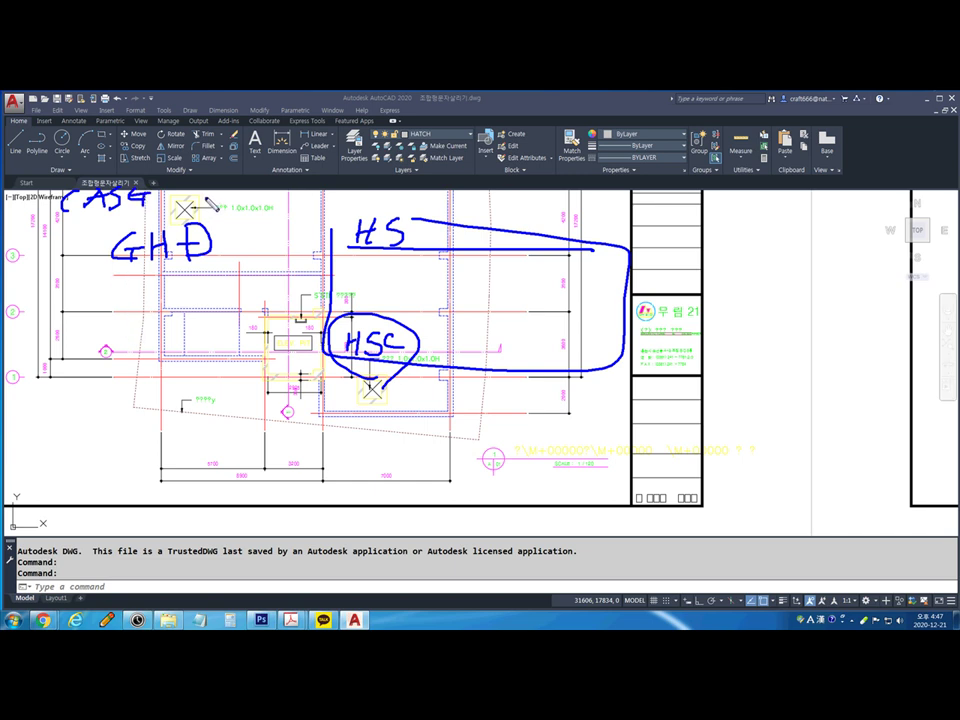
pyautogui.moveTo(130, 288)
pyautogui.mouseDown()
pyautogui.moveTo(100, 305)
pyautogui.moveTo(92, 328)
pyautogui.mouseUp()
pyautogui.moveTo(122, 286); pyautogui.dragTo(160, 326)
pyautogui.moveTo(186, 285); pyautogui.dragTo(160, 324)
pyautogui.moveTo(150, 292); pyautogui.dragTo(190, 318)
pyautogui.moveTo(10, 342); pyautogui.dragTo(68, 336)
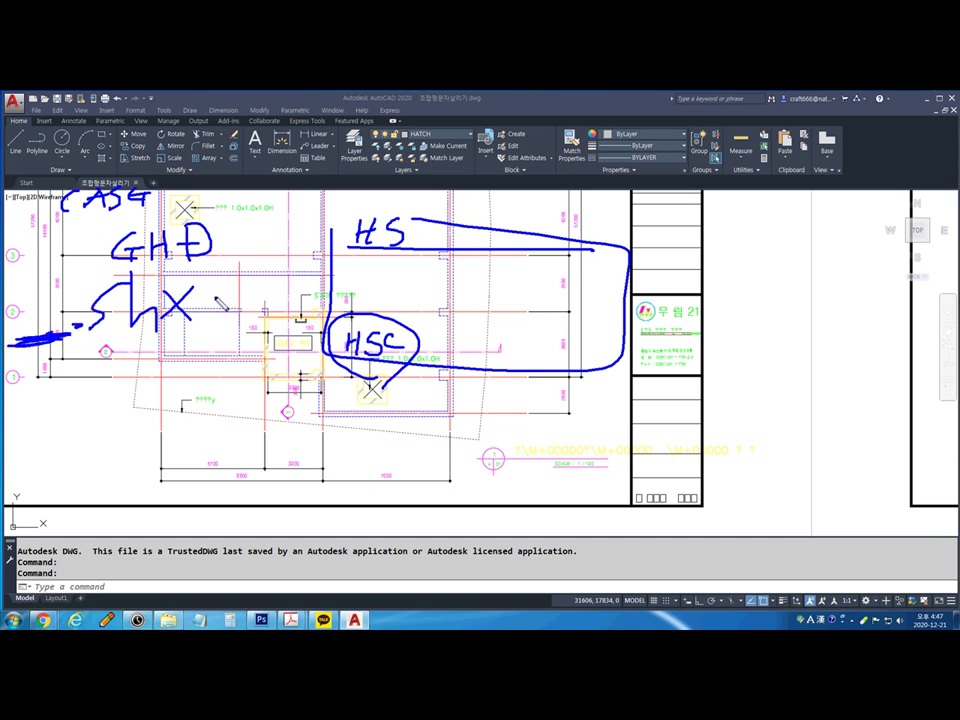
pyautogui.moveTo(24, 292)
pyautogui.mouseDown()
pyautogui.moveTo(6, 318)
pyautogui.moveTo(48, 286)
pyautogui.moveTo(50, 312)
pyautogui.moveTo(170, 240)
pyautogui.mouseUp()
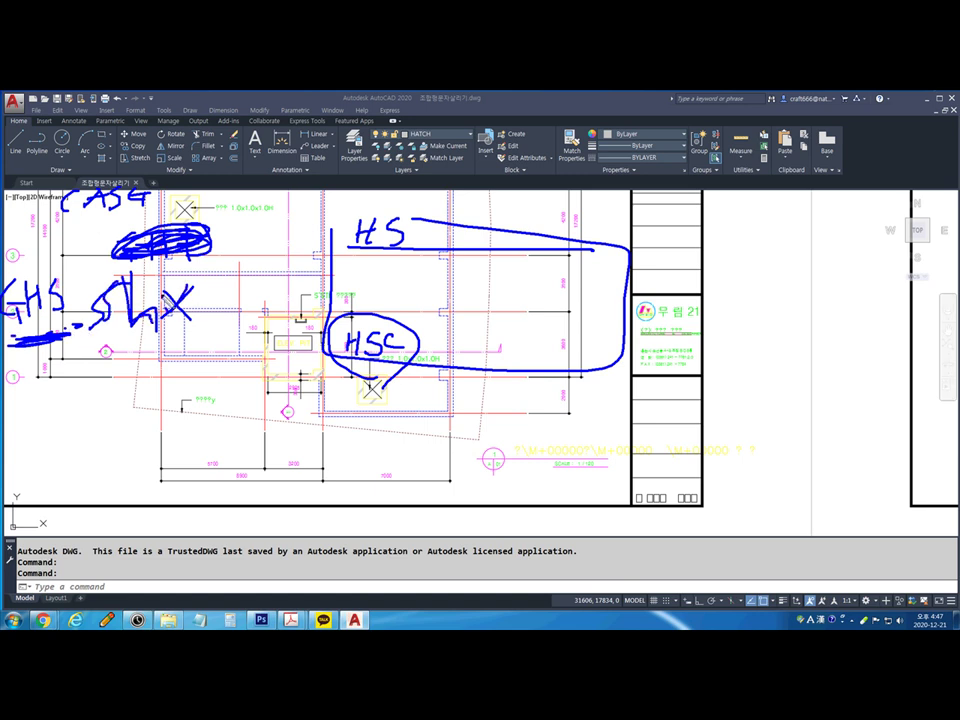
pyautogui.moveTo(168, 349)
pyautogui.mouseDown()
pyautogui.moveTo(165, 250)
pyautogui.moveTo(213, 349)
pyautogui.mouseUp()
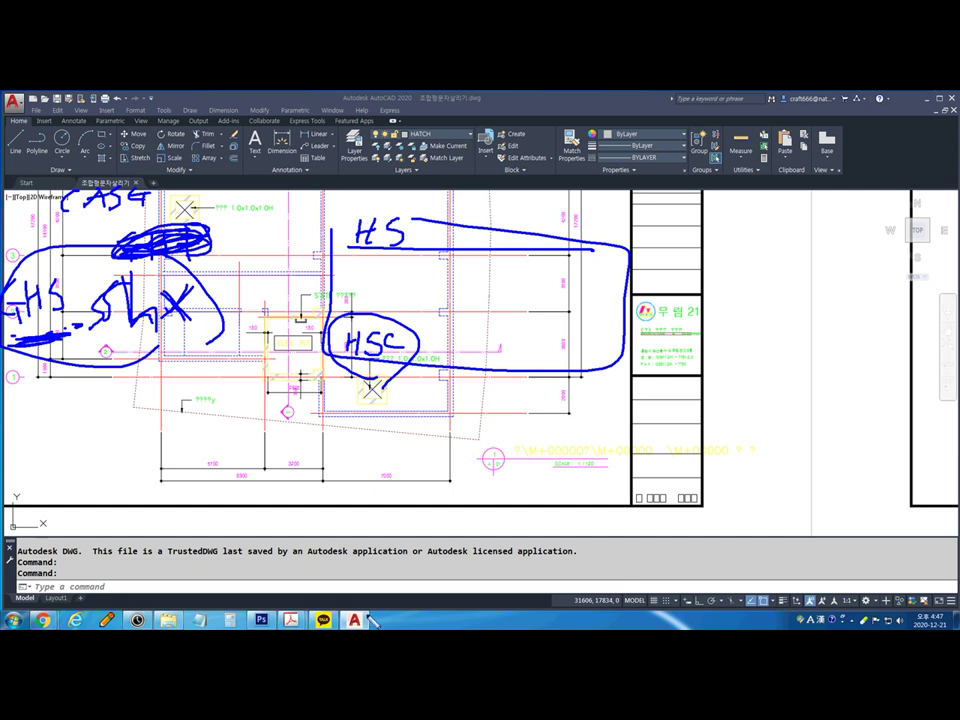
pyautogui.press('Escape')
# Switch to KakaoTalk and view the Missing SHX Files screenshot posted in the 환경디자인 라인아트 chat room
pyautogui.click(323, 620)
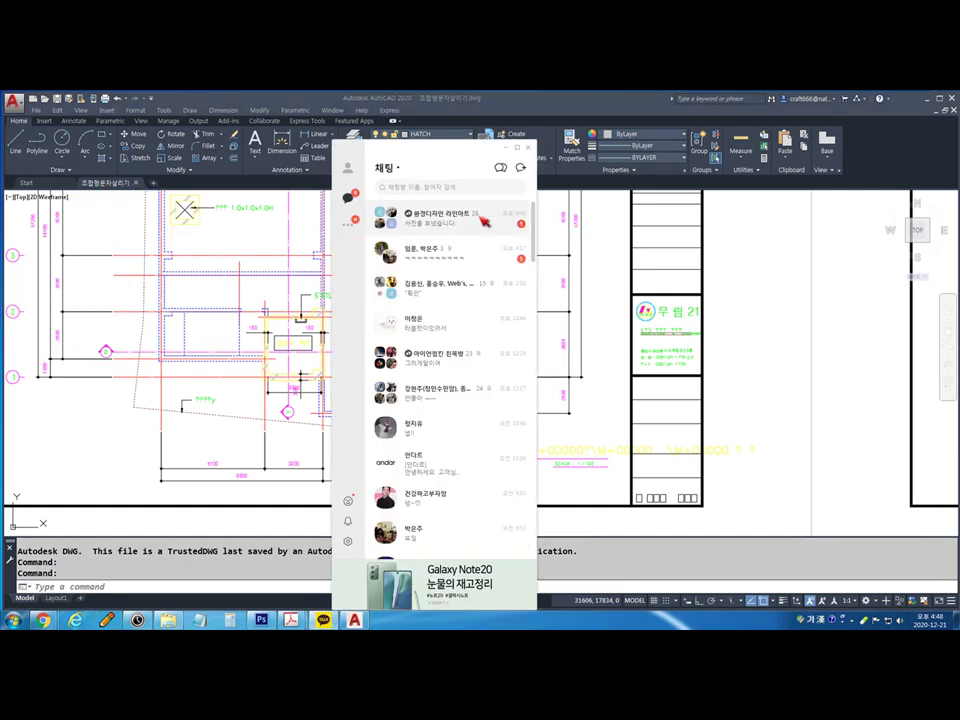
pyautogui.doubleClick(488, 222)
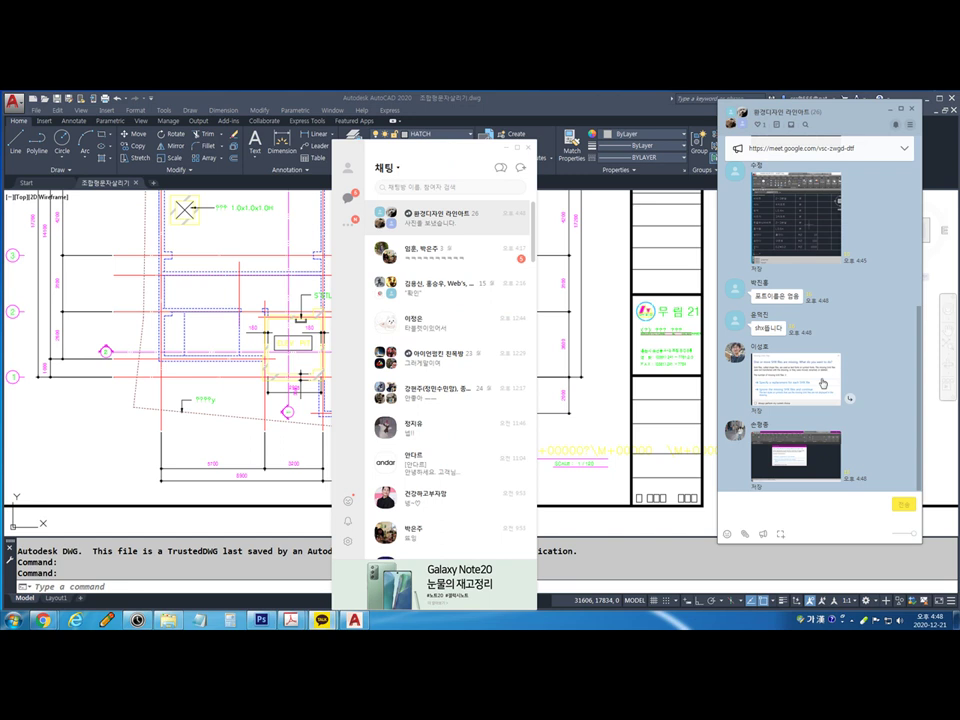
pyautogui.click(822, 382)
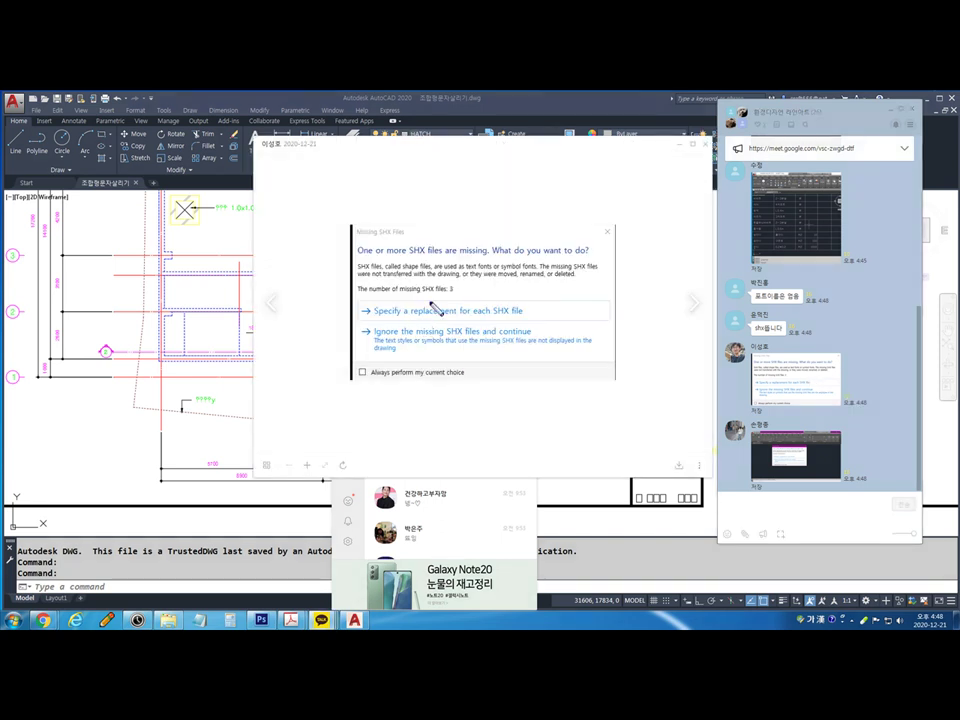
pyautogui.moveTo(432, 300)
pyautogui.mouseDown()
pyautogui.moveTo(467, 293)
pyautogui.moveTo(456, 279)
pyautogui.moveTo(426, 294)
pyautogui.moveTo(466, 322)
pyautogui.moveTo(497, 306)
pyautogui.mouseUp()
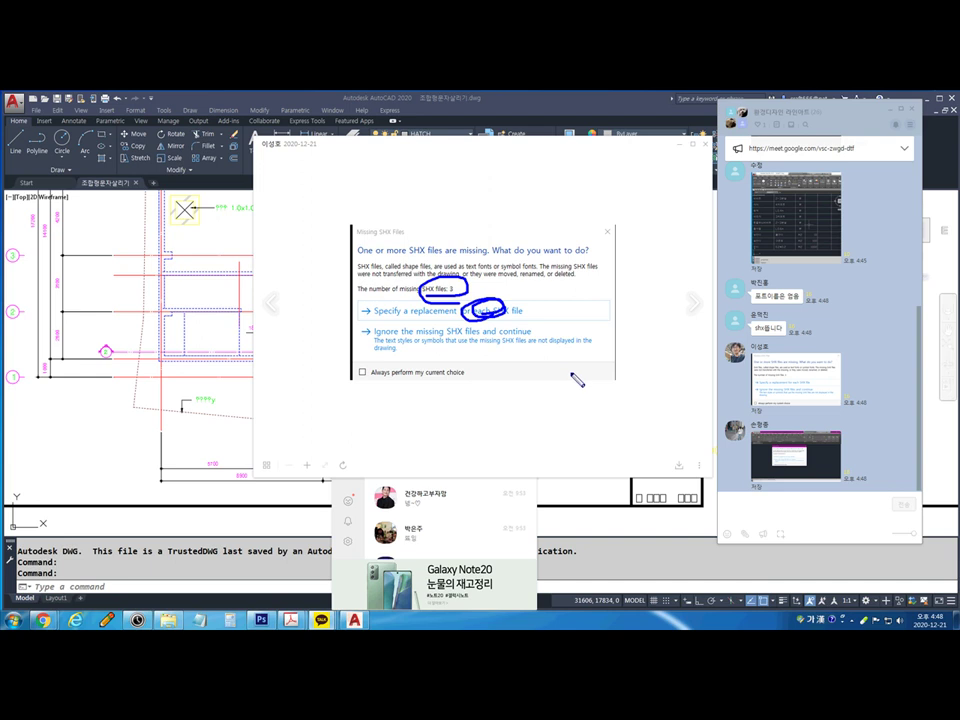
pyautogui.press('Escape')
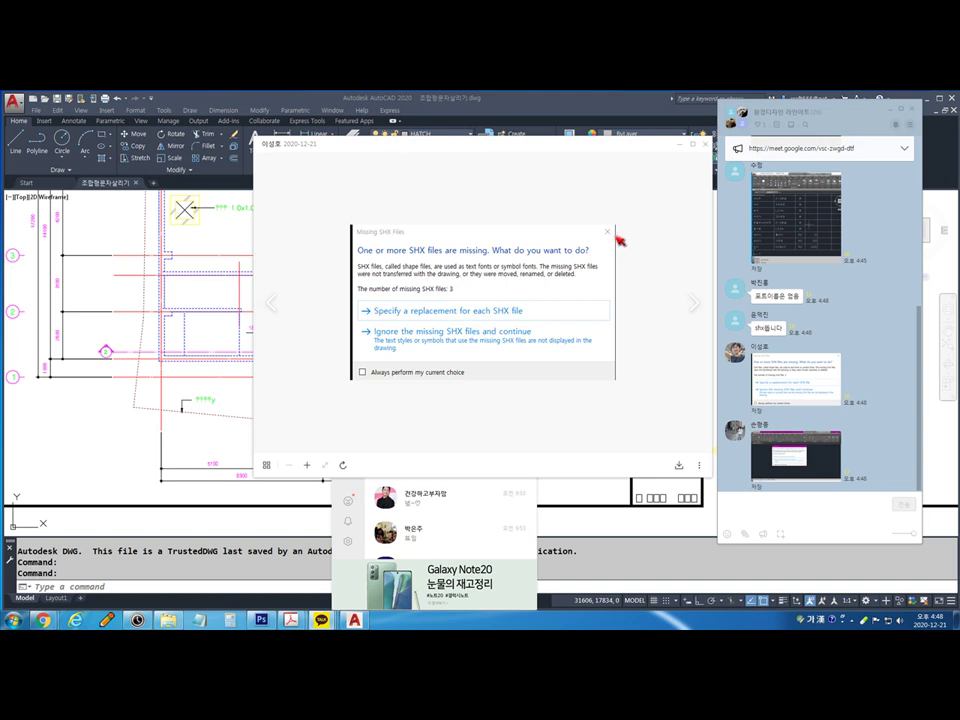
pyautogui.click(705, 144)
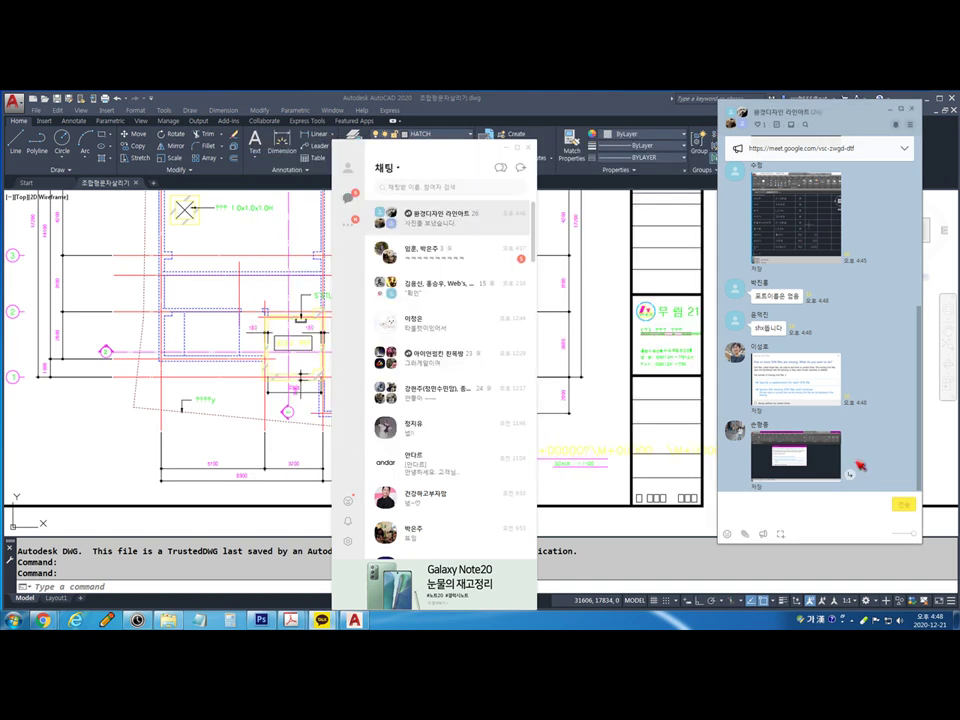
pyautogui.click(530, 151)
pyautogui.moveTo(278, 272); pyautogui.dragTo(275, 352)
pyautogui.moveTo(270, 247)
pyautogui.mouseDown()
pyautogui.moveTo(524, 229)
pyautogui.moveTo(524, 380)
pyautogui.moveTo(248, 379)
pyautogui.moveTo(285, 247)
pyautogui.mouseUp()
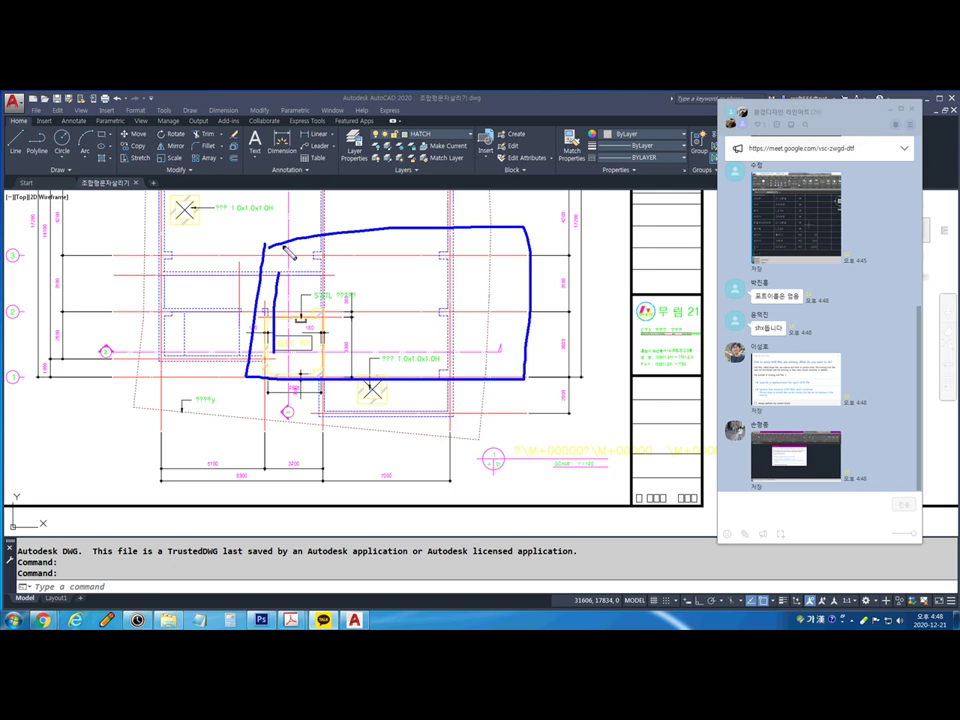
pyautogui.moveTo(341, 260)
pyautogui.mouseDown()
pyautogui.moveTo(346, 292)
pyautogui.moveTo(375, 268)
pyautogui.moveTo(370, 291)
pyautogui.moveTo(387, 258)
pyautogui.moveTo(377, 287)
pyautogui.mouseUp()
pyautogui.click(404, 285)
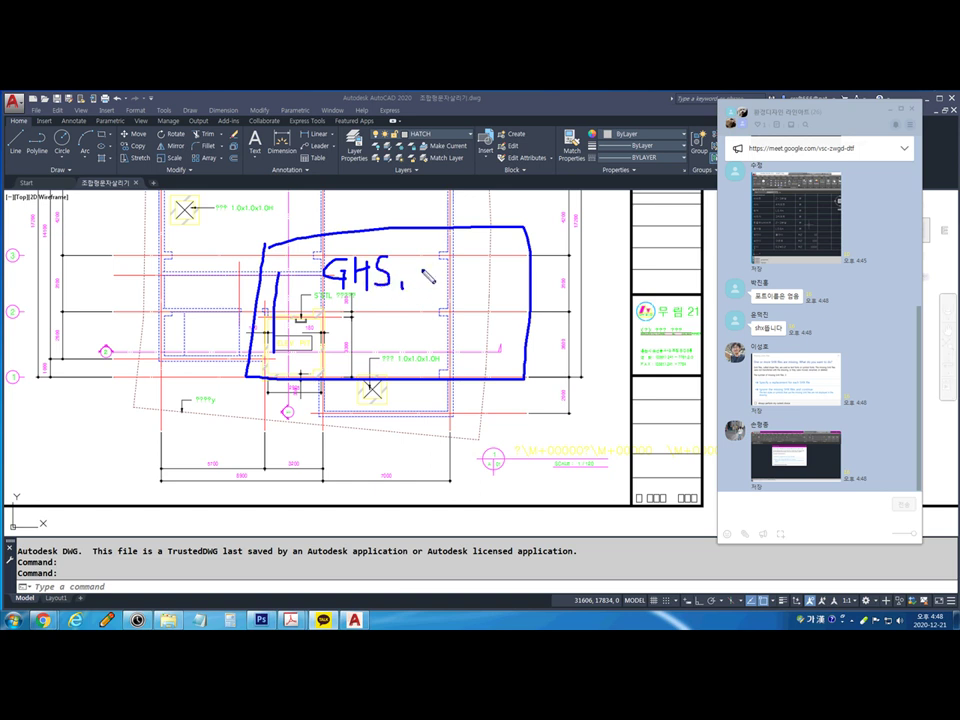
pyautogui.moveTo(424, 262); pyautogui.dragTo(414, 288)
pyautogui.moveTo(431, 257)
pyautogui.mouseDown()
pyautogui.moveTo(431, 289)
pyautogui.moveTo(460, 272)
pyautogui.mouseUp()
pyautogui.moveTo(460, 259); pyautogui.dragTo(449, 273)
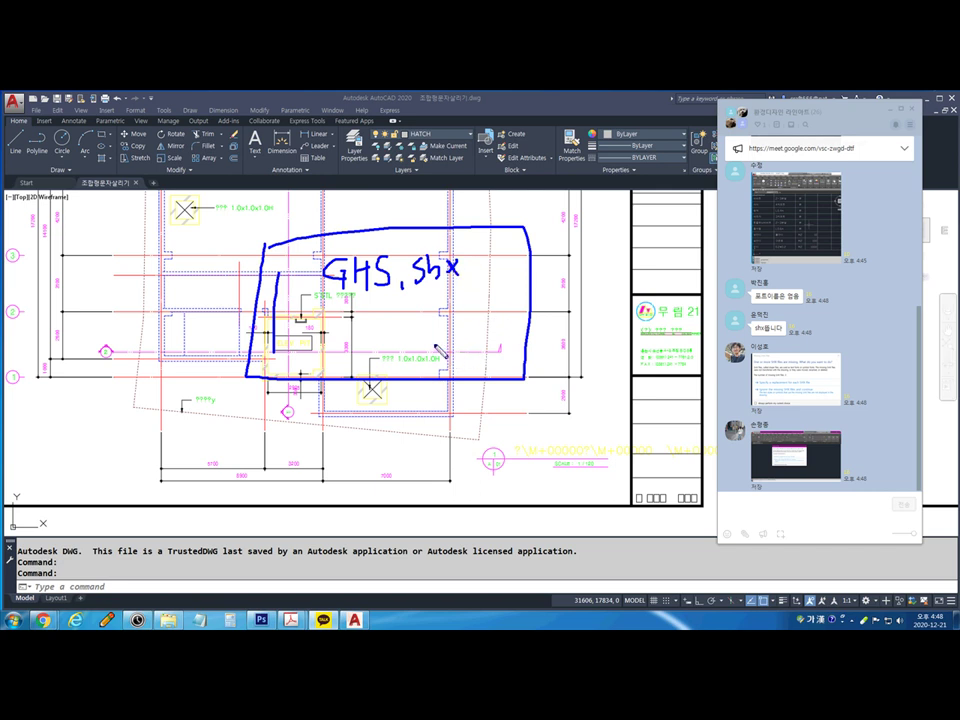
pyautogui.moveTo(333, 301)
pyautogui.mouseDown()
pyautogui.moveTo(314, 328)
pyautogui.moveTo(340, 328)
pyautogui.moveTo(377, 306)
pyautogui.moveTo(375, 326)
pyautogui.moveTo(399, 328)
pyautogui.mouseUp()
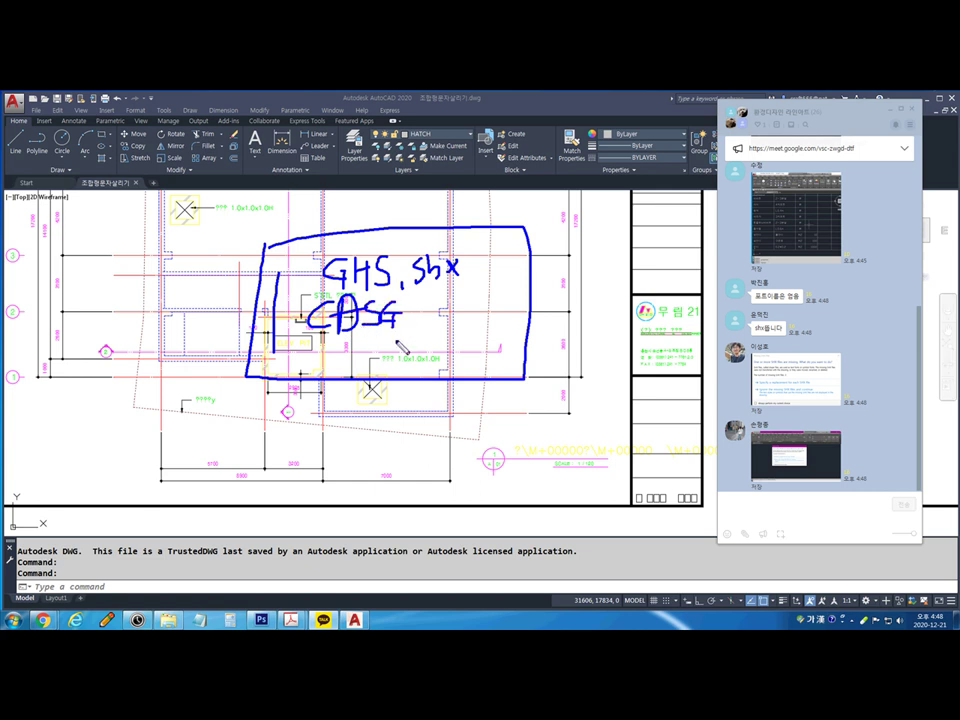
pyautogui.moveTo(321, 342); pyautogui.dragTo(321, 363)
pyautogui.moveTo(321, 352); pyautogui.dragTo(334, 351)
pyautogui.moveTo(333, 342); pyautogui.dragTo(340, 360)
pyautogui.moveTo(370, 344); pyautogui.dragTo(372, 364)
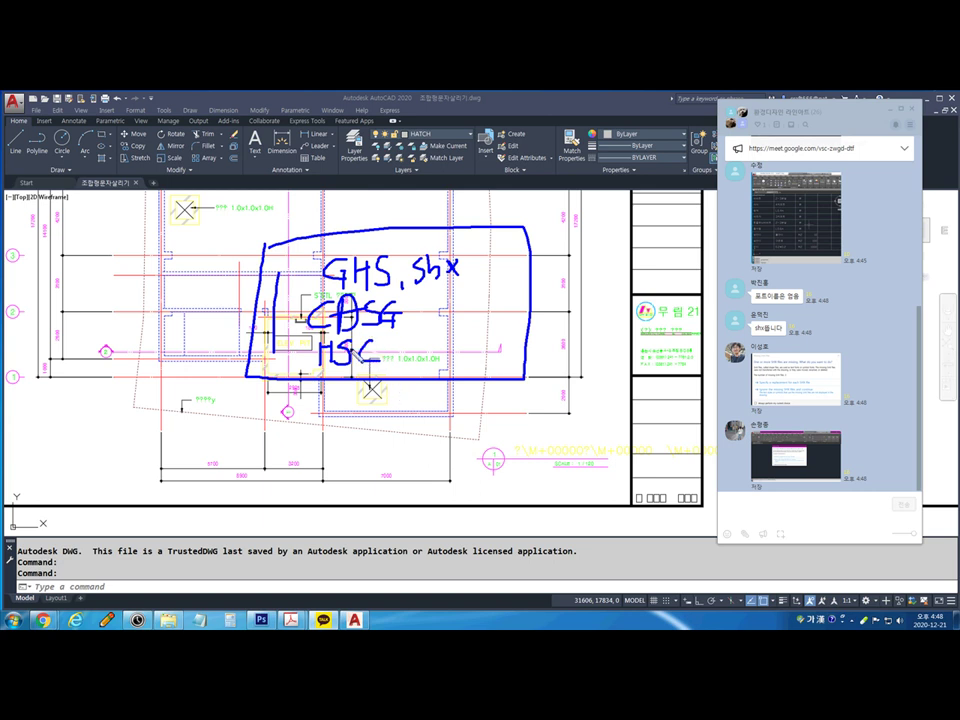
pyautogui.moveTo(229, 428)
pyautogui.mouseDown()
pyautogui.moveTo(234, 460)
pyautogui.moveTo(322, 470)
pyautogui.moveTo(228, 462)
pyautogui.moveTo(369, 451)
pyautogui.moveTo(233, 462)
pyautogui.moveTo(283, 452)
pyautogui.mouseUp()
pyautogui.click(289, 458)
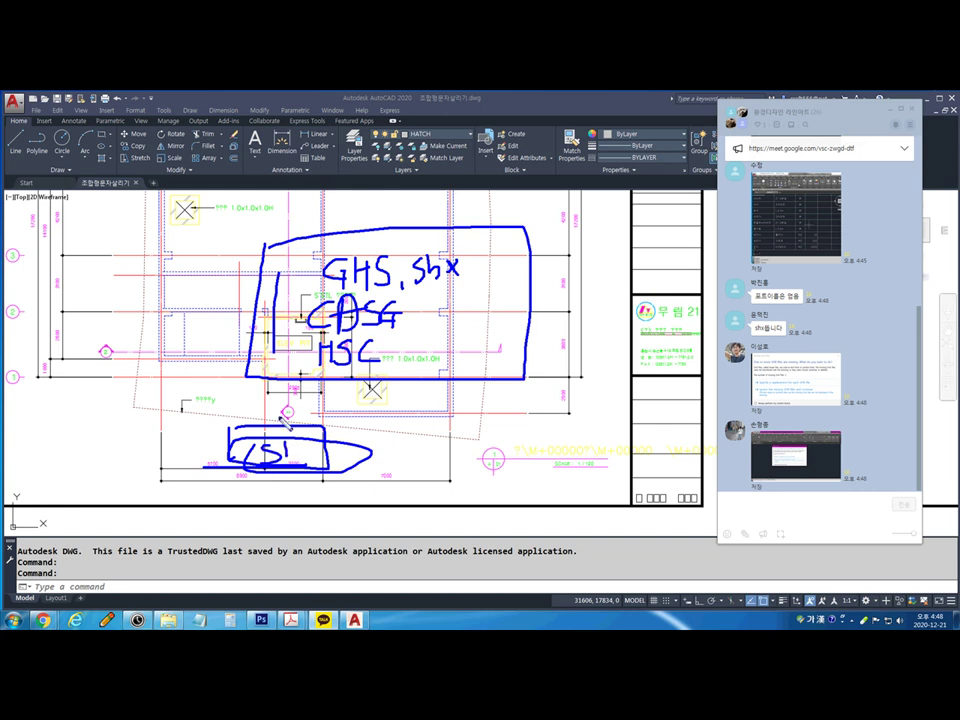
pyautogui.moveTo(167, 277); pyautogui.dragTo(168, 304)
pyautogui.moveTo(168, 291); pyautogui.dragTo(189, 300)
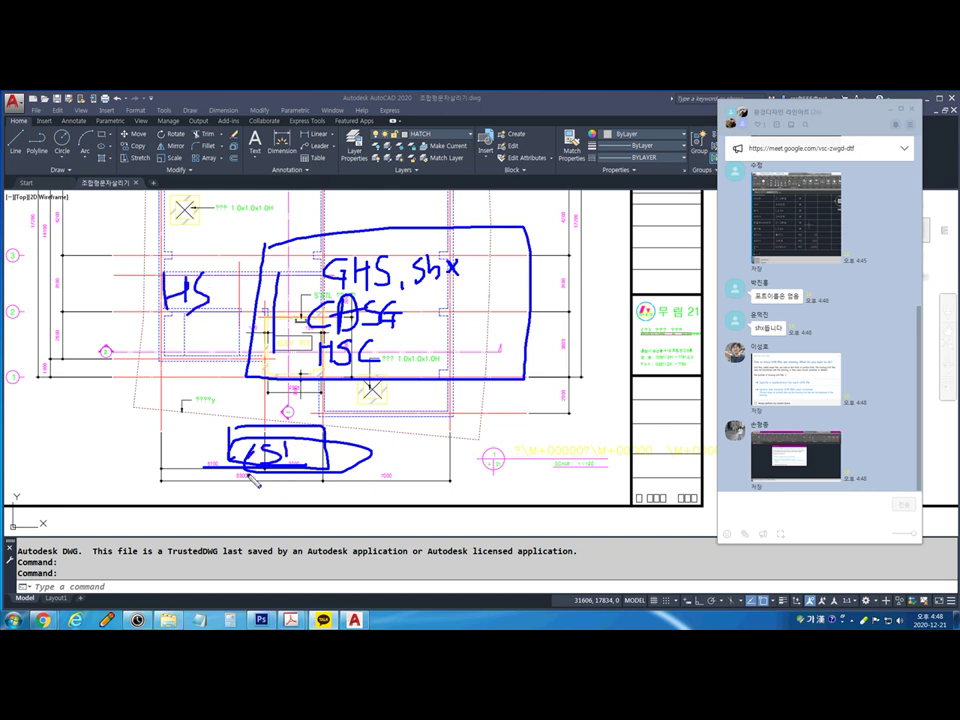
pyautogui.moveTo(262, 455); pyautogui.dragTo(212, 456)
pyautogui.moveTo(184, 386); pyautogui.dragTo(128, 412)
pyautogui.moveTo(131, 385); pyautogui.dragTo(150, 390)
pyautogui.moveTo(214, 378)
pyautogui.mouseDown()
pyautogui.moveTo(206, 400)
pyautogui.moveTo(110, 441)
pyautogui.mouseUp()
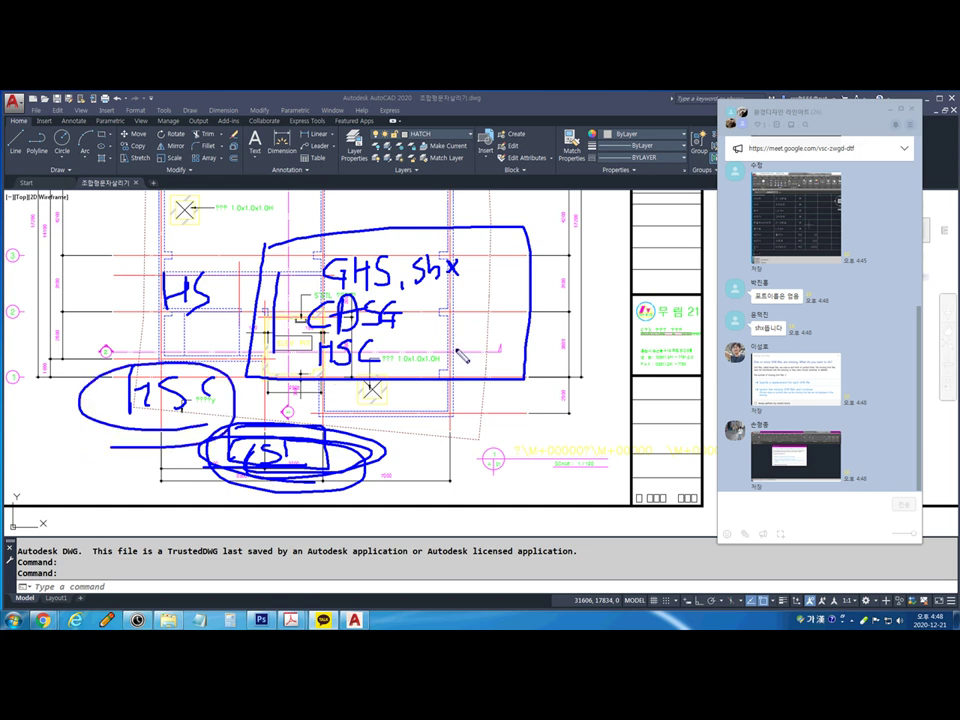
pyautogui.press('Escape')
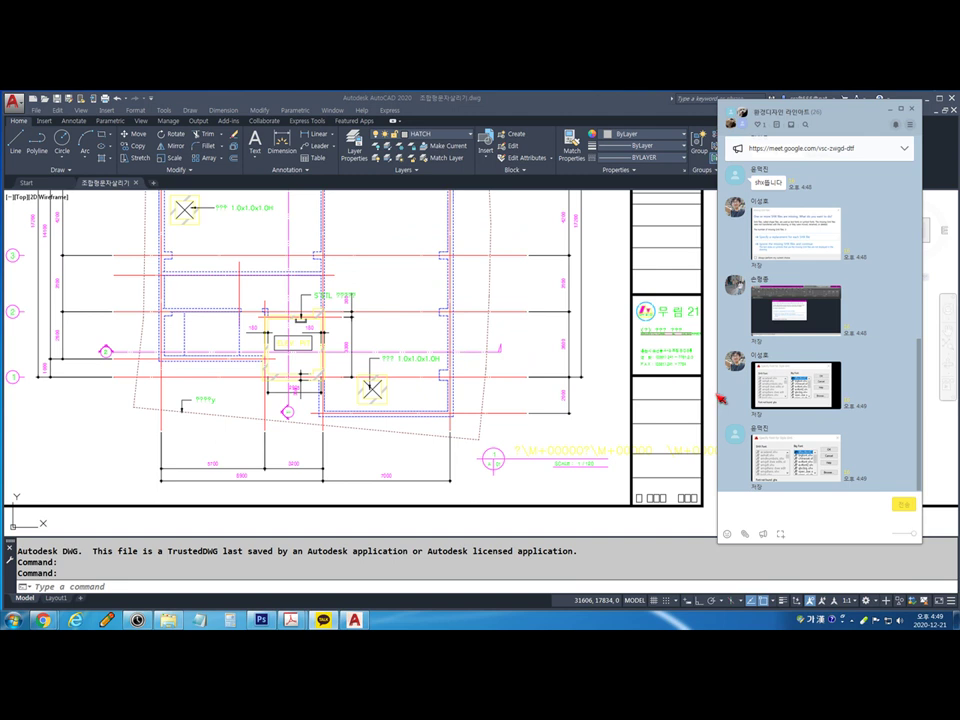
# Review the two posted screenshots of the Specify Font for Style GHS dialog, checking which font is missing
pyautogui.click(796, 458)
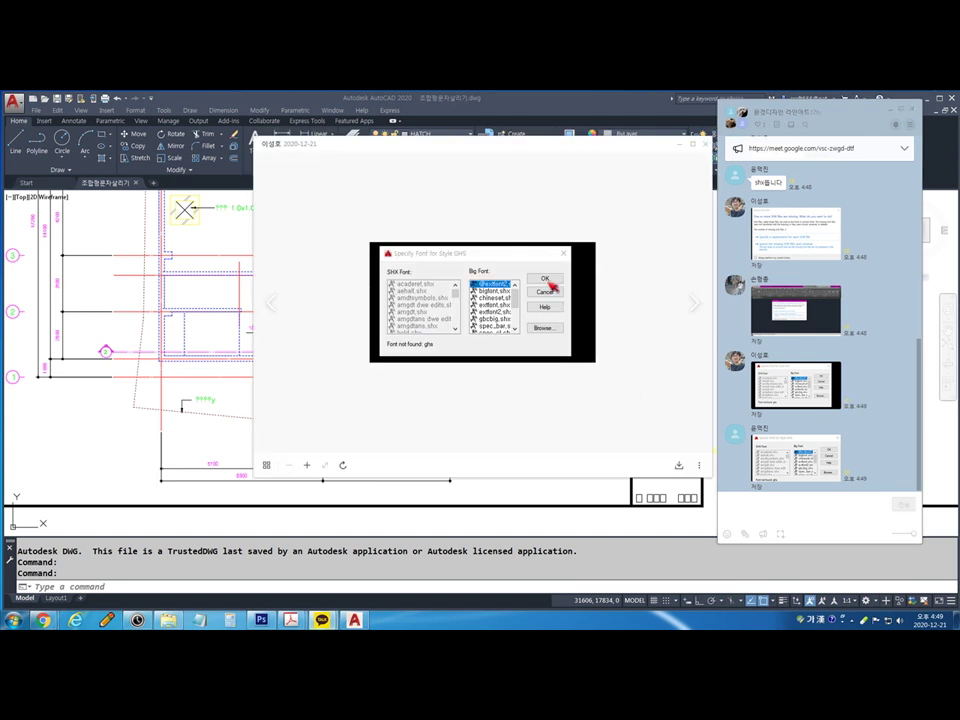
pyautogui.moveTo(435, 352)
pyautogui.mouseDown()
pyautogui.moveTo(420, 340)
pyautogui.moveTo(430, 346)
pyautogui.mouseUp()
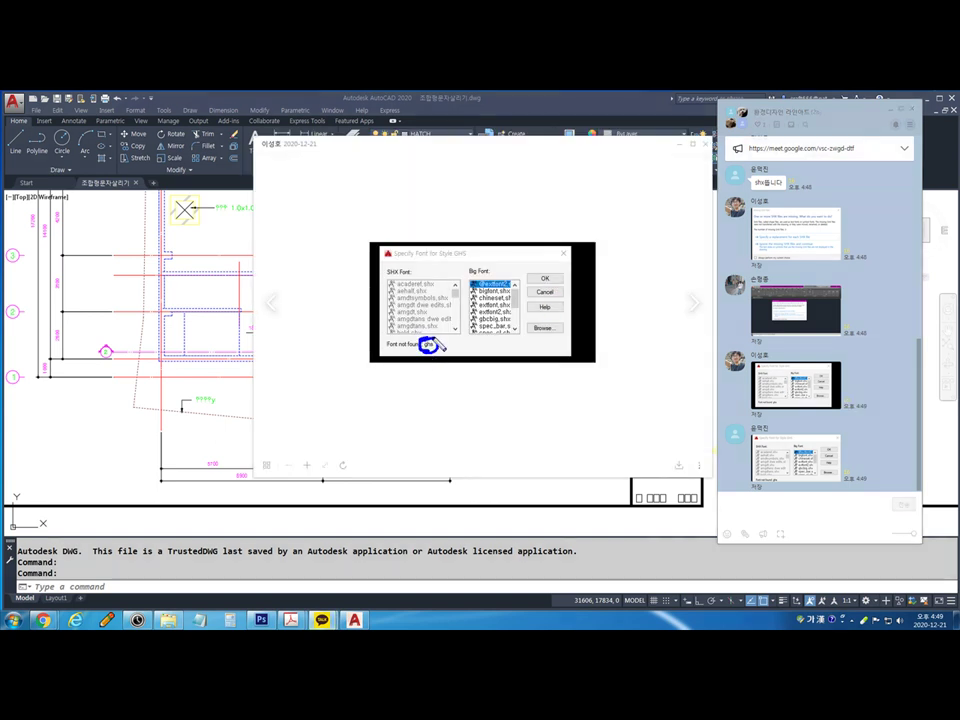
pyautogui.moveTo(470, 252)
pyautogui.mouseDown()
pyautogui.moveTo(452, 257)
pyautogui.moveTo(472, 268)
pyautogui.mouseUp()
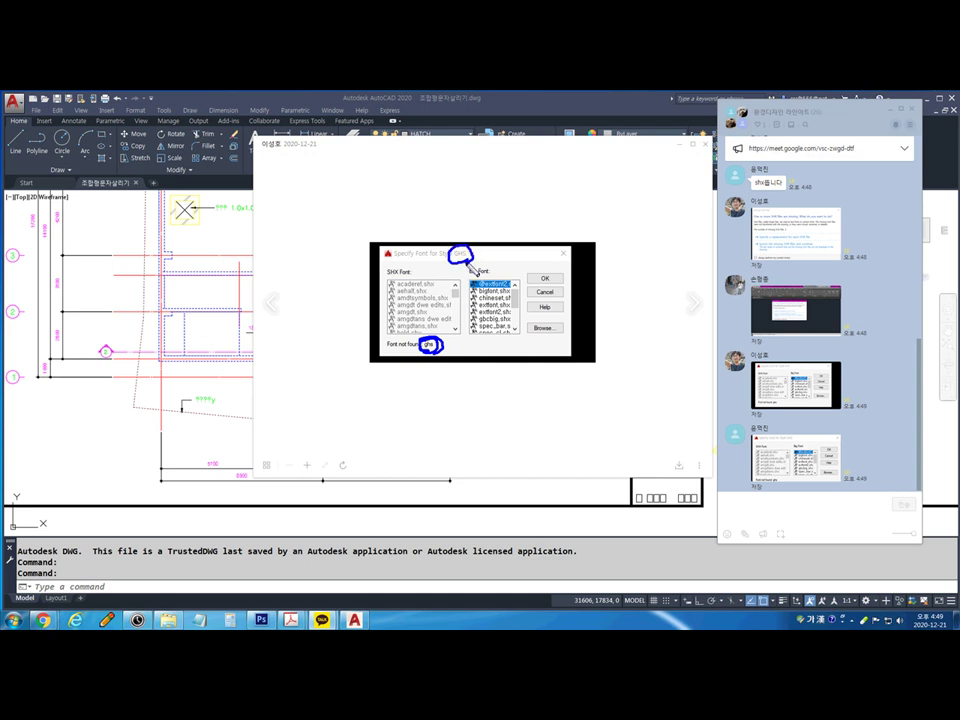
pyautogui.moveTo(387, 351); pyautogui.dragTo(416, 351)
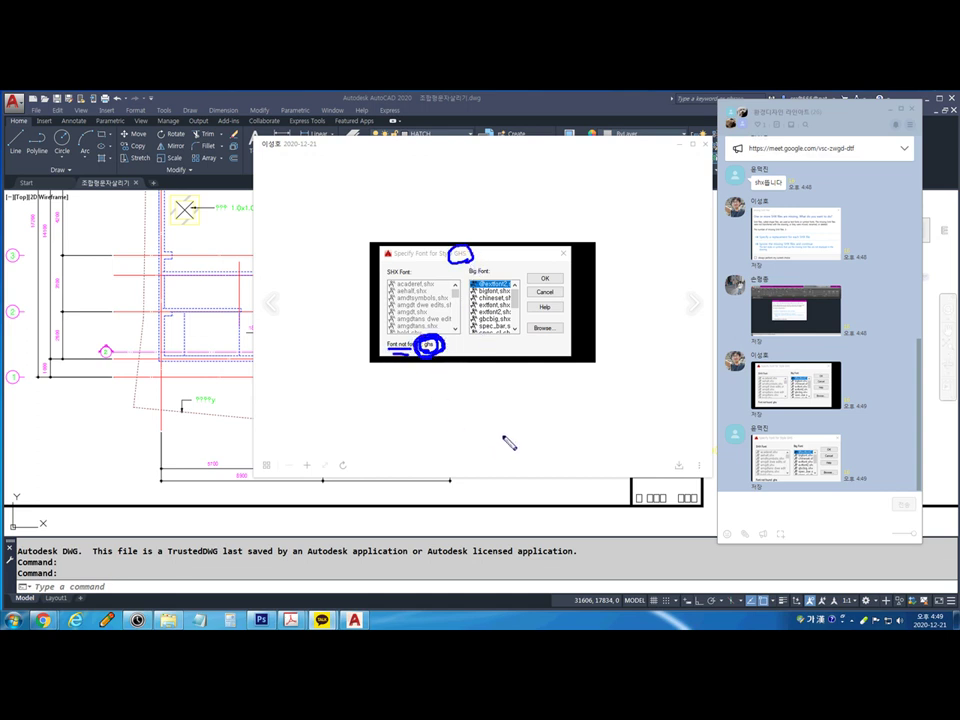
pyautogui.press('Right')
pyautogui.moveTo(426, 344); pyautogui.dragTo(440, 352)
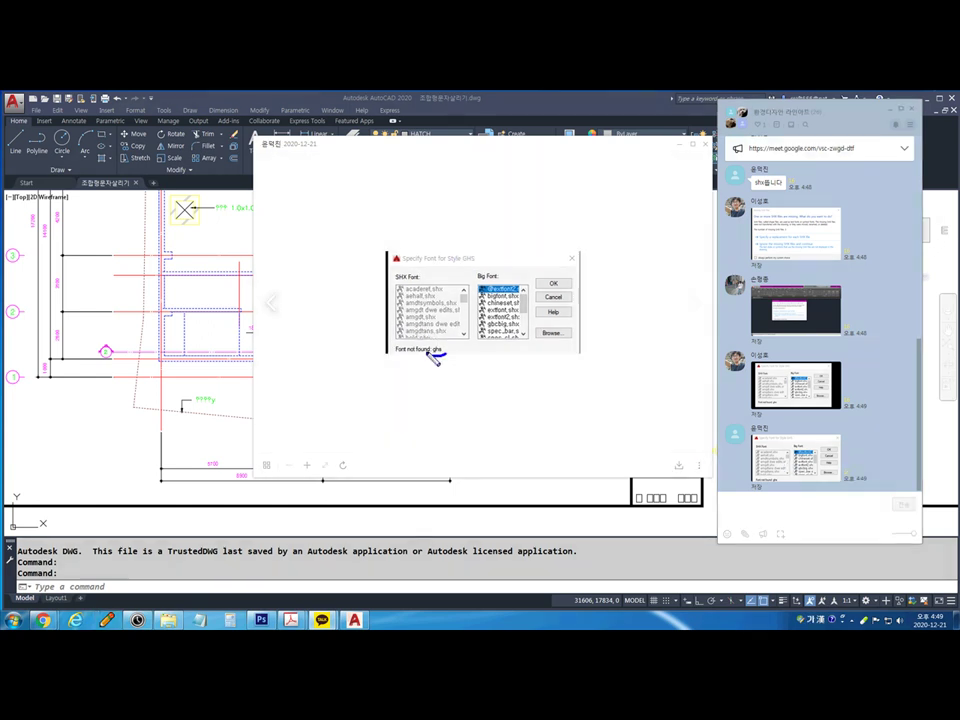
pyautogui.moveTo(557, 273); pyautogui.dragTo(590, 268)
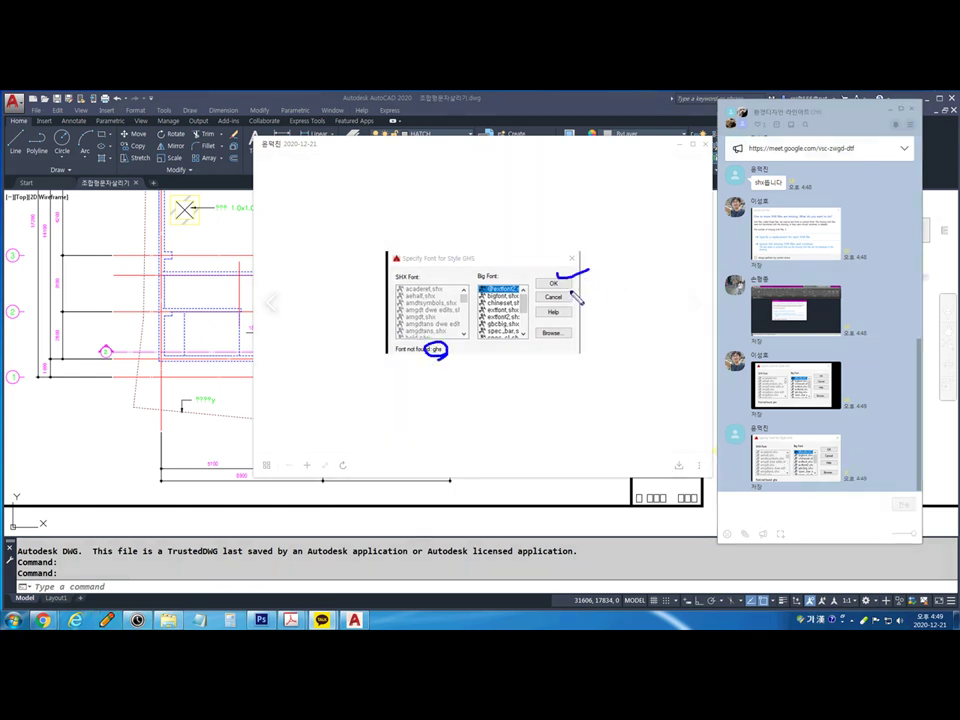
pyautogui.click(705, 144)
pyautogui.press('Escape')
# Return to AutoCAD, check the HS text style settings, and close 조합형문자살리기.dwg without saving its changes
pyautogui.scroll(4, 395, 360)
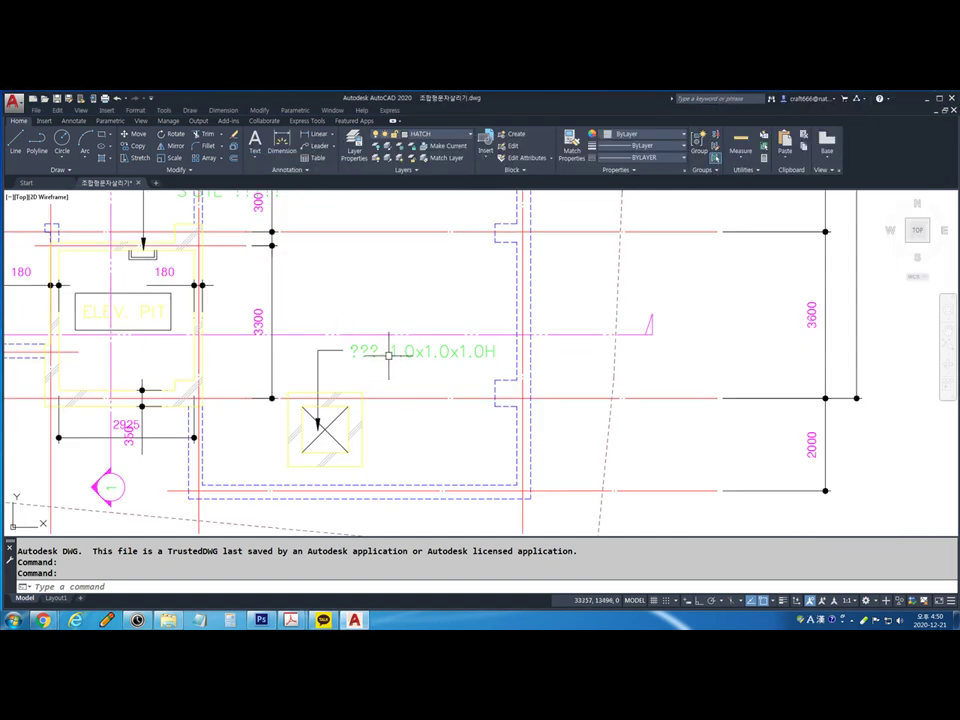
pyautogui.write('ST')
pyautogui.press('Return')
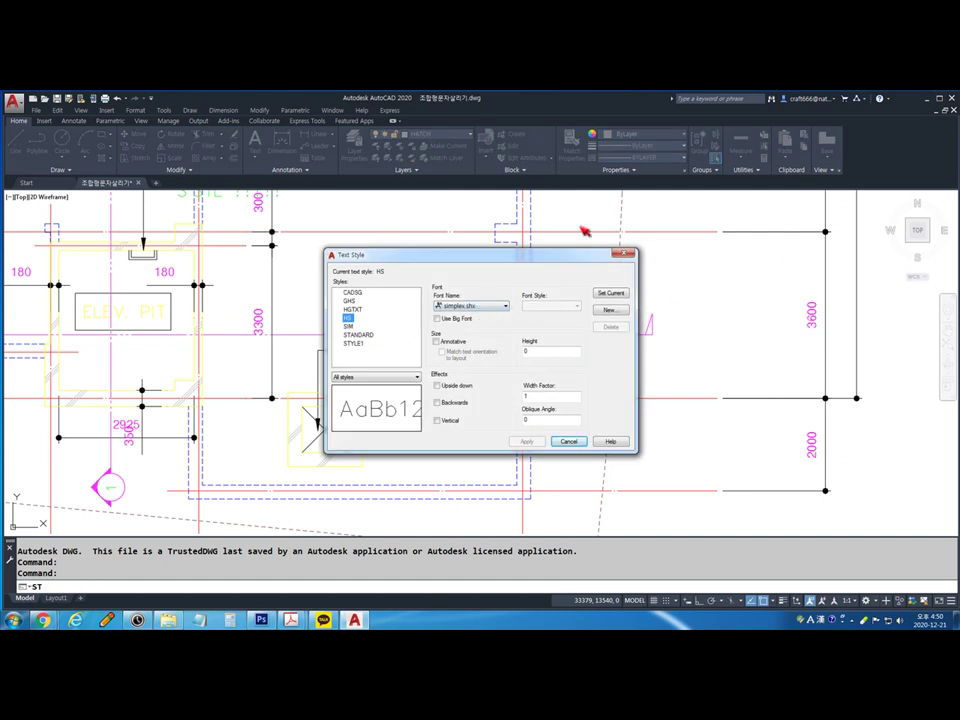
pyautogui.press('Escape')
pyautogui.click(140, 183)
pyautogui.click(505, 375)
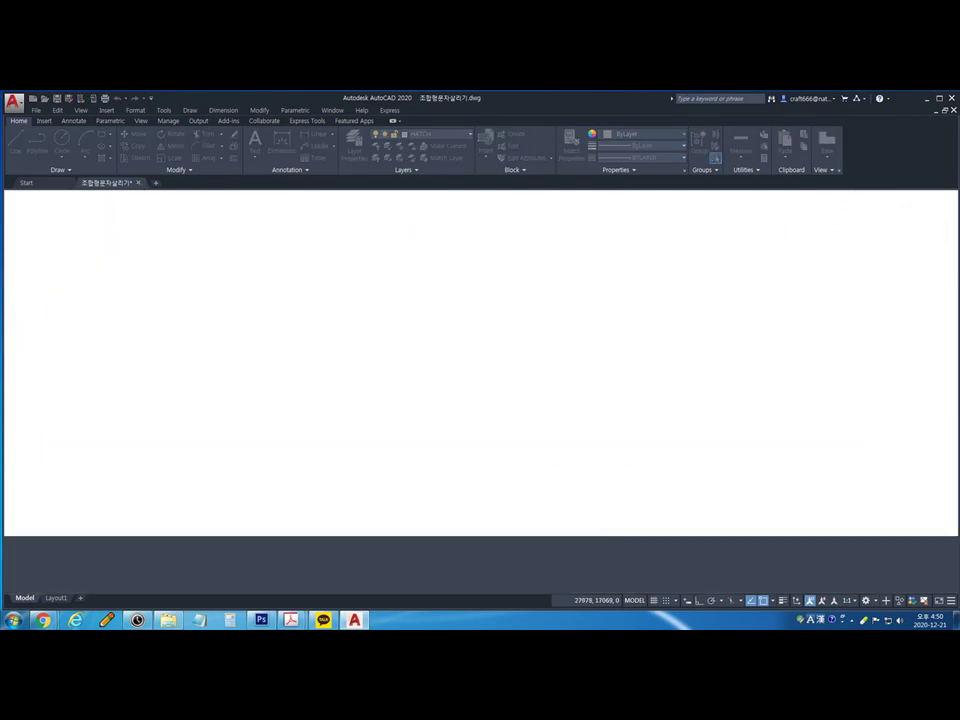
# Browse drive D: in the file explorer to the ●환경디자인\★환경디자인\cad\수업자료\문자 folder
pyautogui.press('super+d')
pyautogui.doubleClick(17, 160)
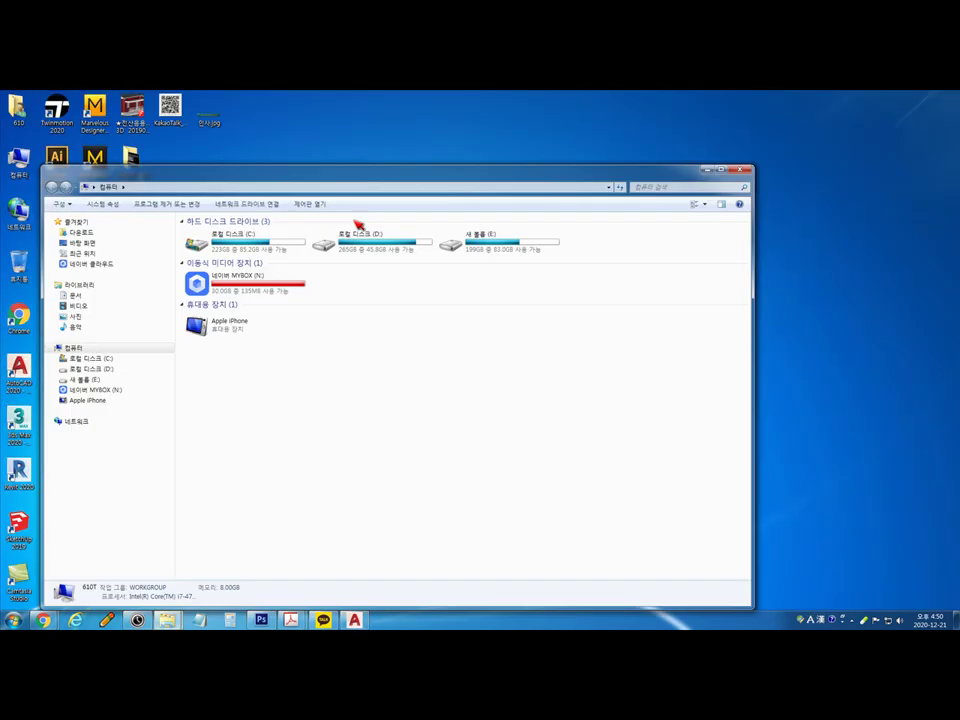
pyautogui.doubleClick(366, 246)
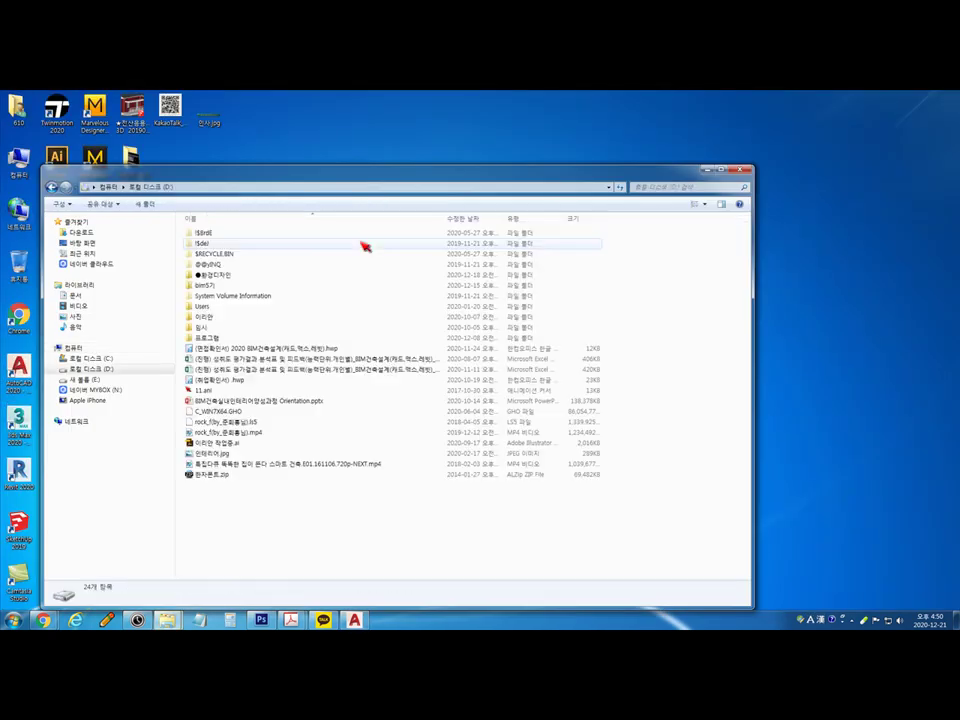
pyautogui.doubleClick(222, 275)
pyautogui.doubleClick(218, 234)
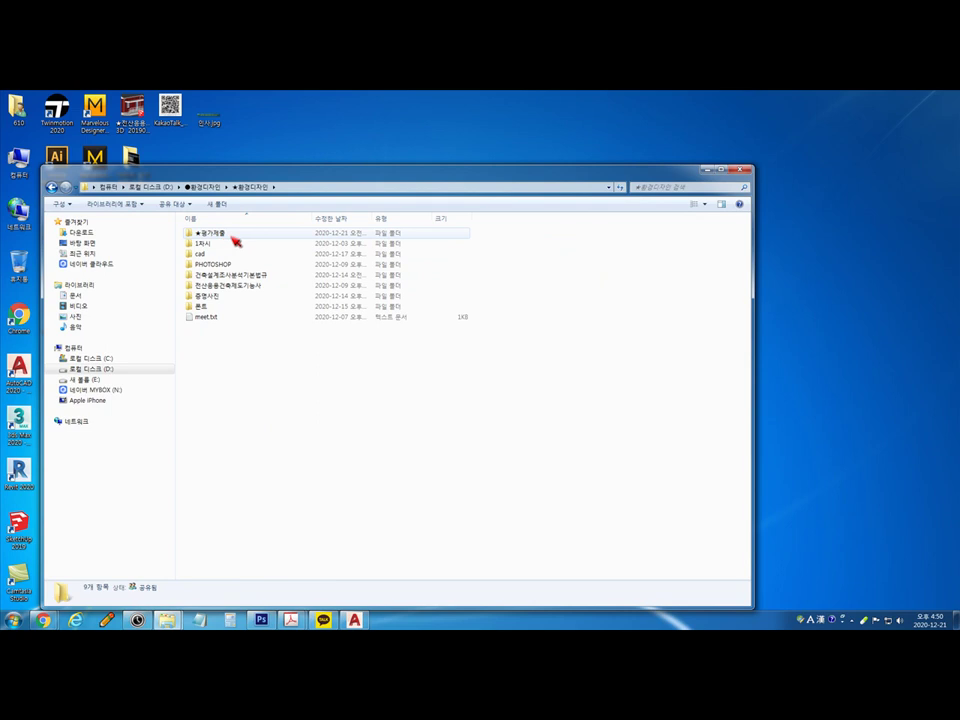
pyautogui.doubleClick(235, 237)
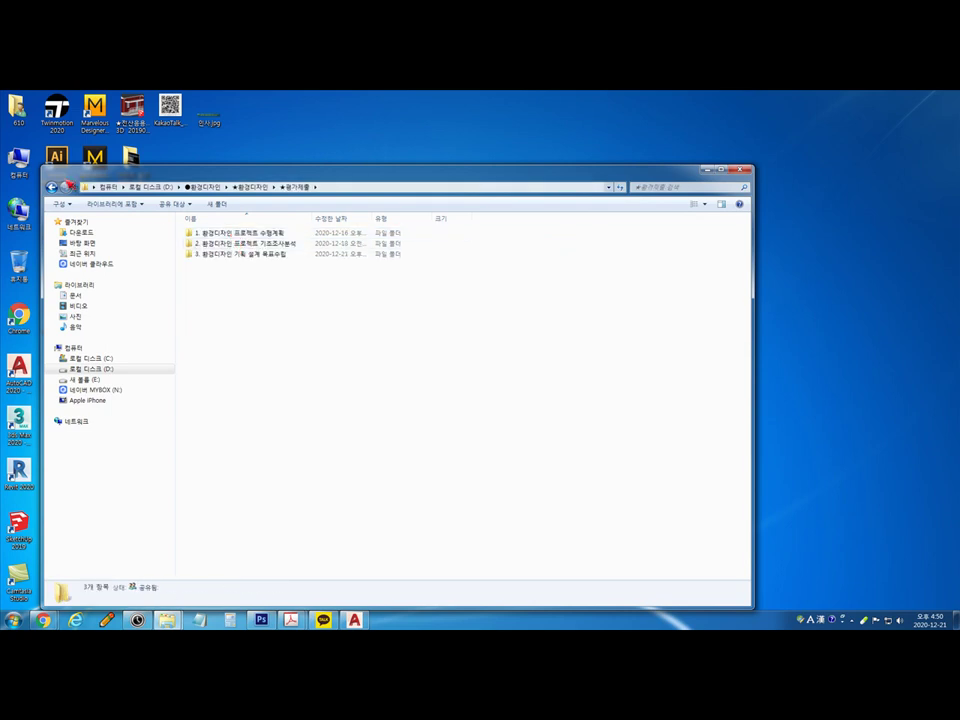
pyautogui.click(55, 189)
pyautogui.doubleClick(212, 252)
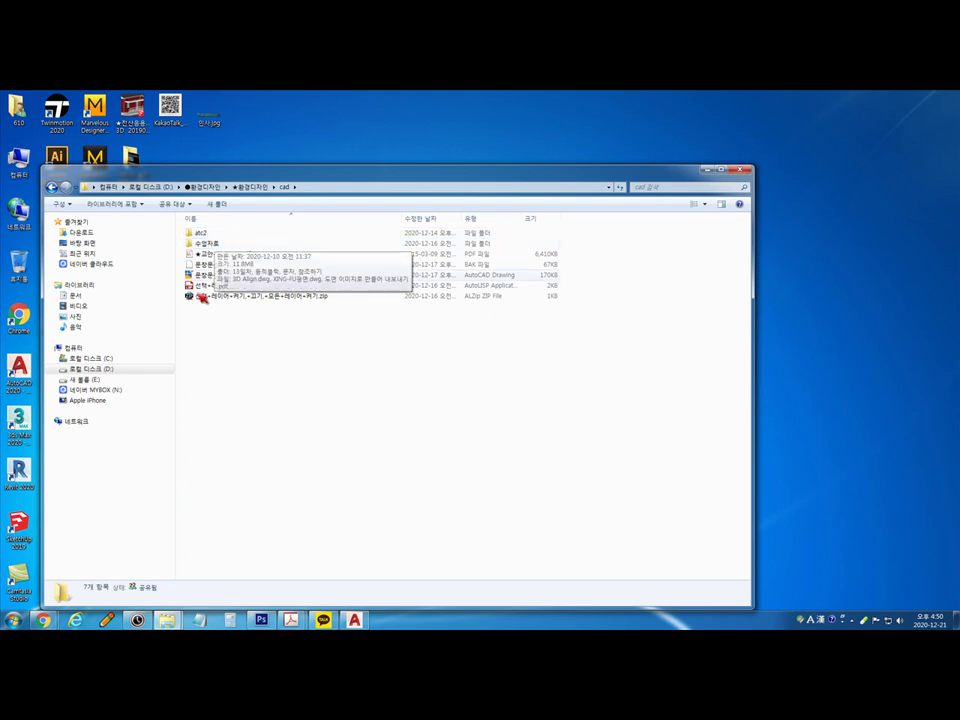
pyautogui.doubleClick(212, 244)
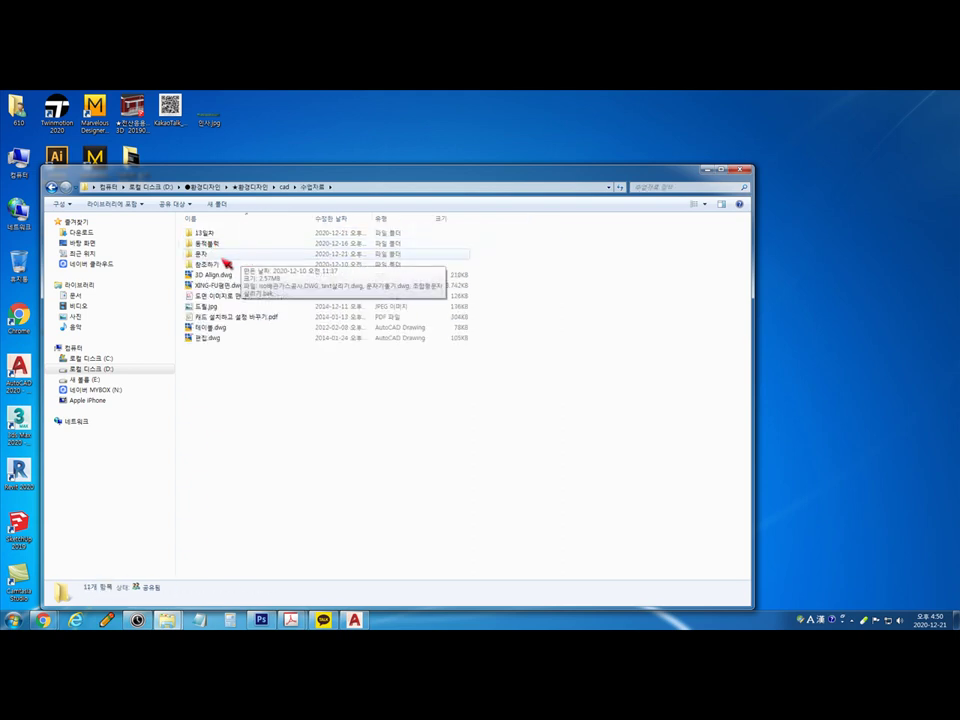
pyautogui.doubleClick(230, 256)
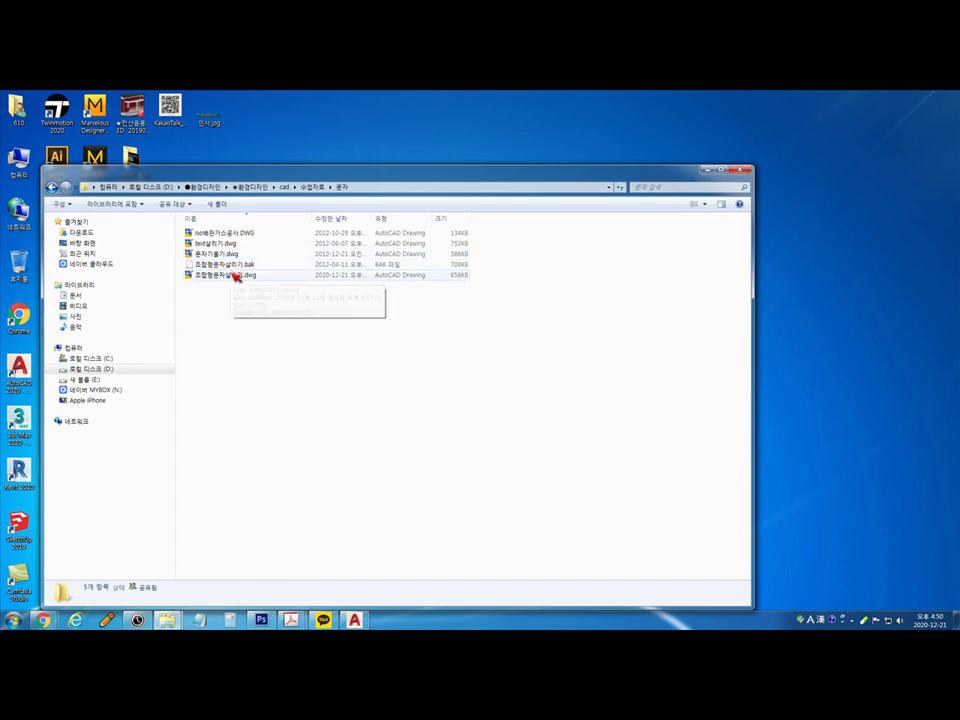
# Delete the modified drawing 조합형문자살리기.dwg from the 문자 folder
pyautogui.click(235, 274)
pyautogui.press('Delete')
pyautogui.press('Return')
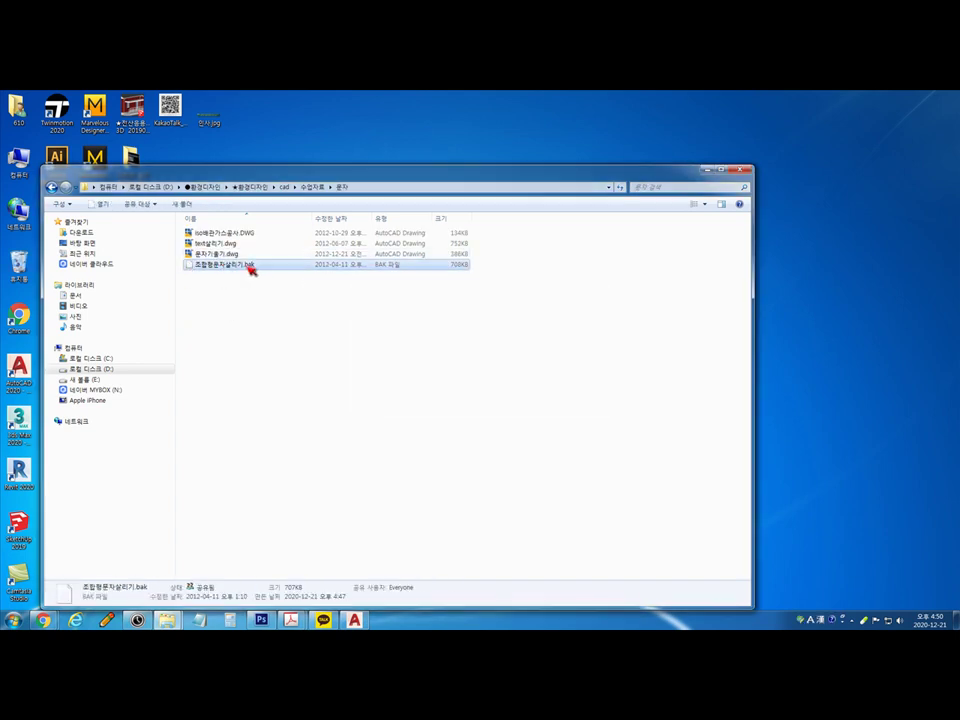
# Rename the backup file 조합형문자살리기.bak to 조합형문자살리기.DWG and open it in AutoCAD
pyautogui.press('F2')
pyautogui.press('End')
pyautogui.hotkey('shift', 'Left')
pyautogui.hotkey('shift', 'Left')
pyautogui.hotkey('shift', 'Left')
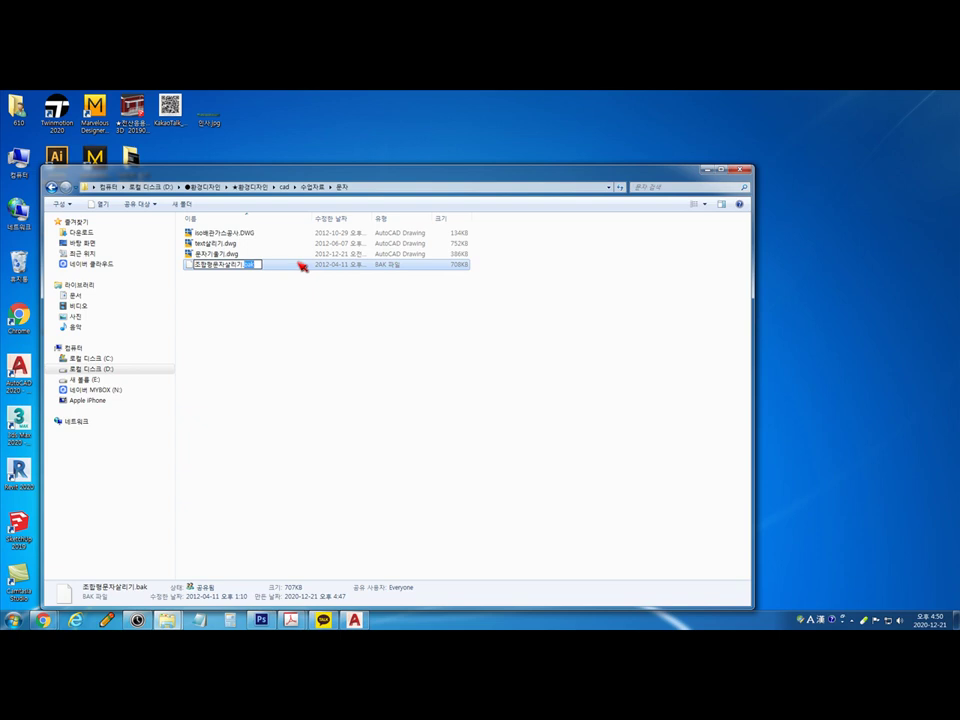
pyautogui.write('DWG')
pyautogui.press('Return')
pyautogui.press('Return')
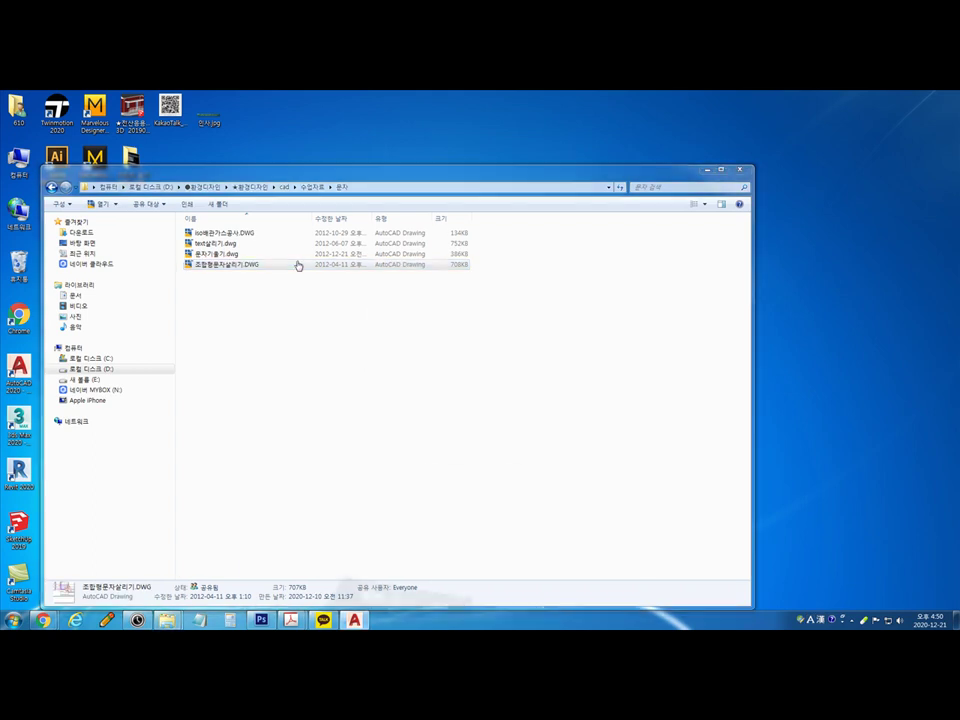
pyautogui.doubleClick(298, 266)
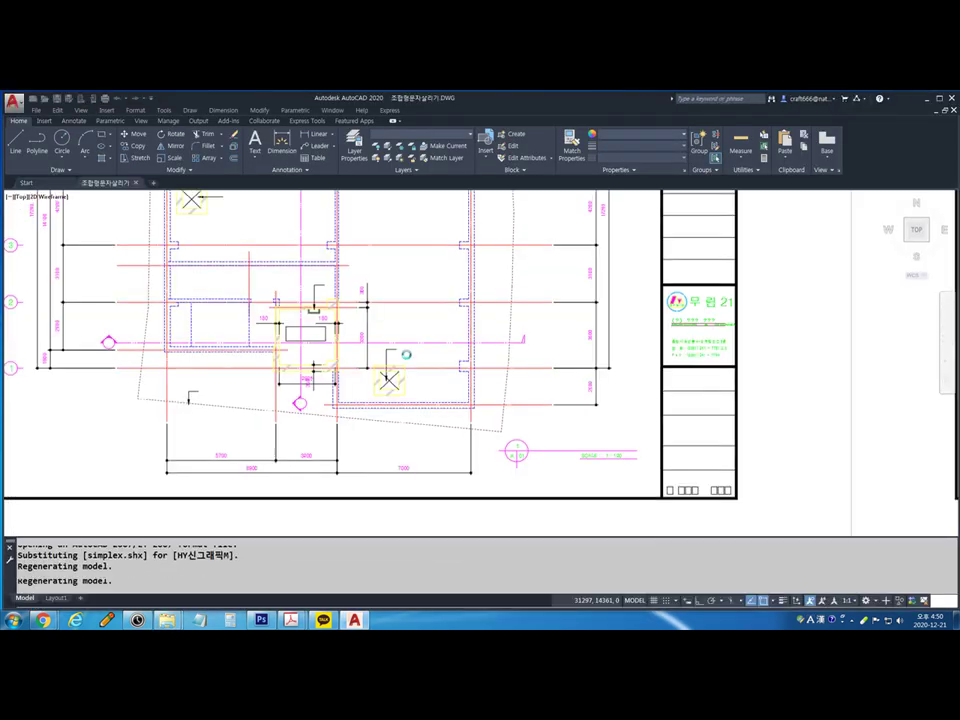
# Set the big font of the HS text style to whgtxt.shx, apply it, and close the text style settings
pyautogui.write('st')
pyautogui.press('Return')
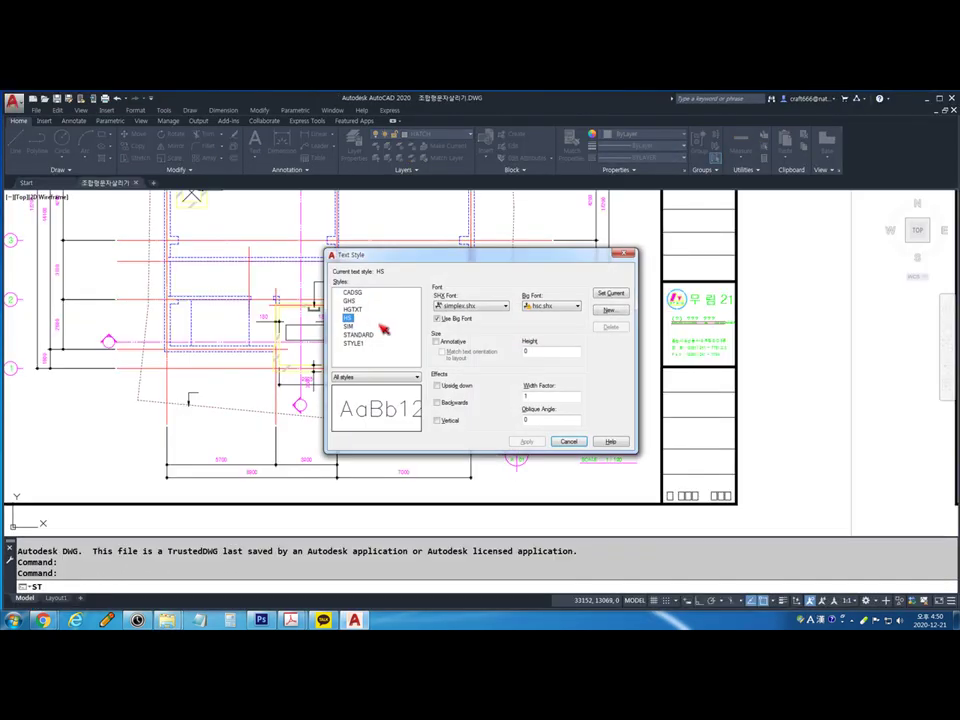
pyautogui.press('Escape')
pyautogui.press('Return')
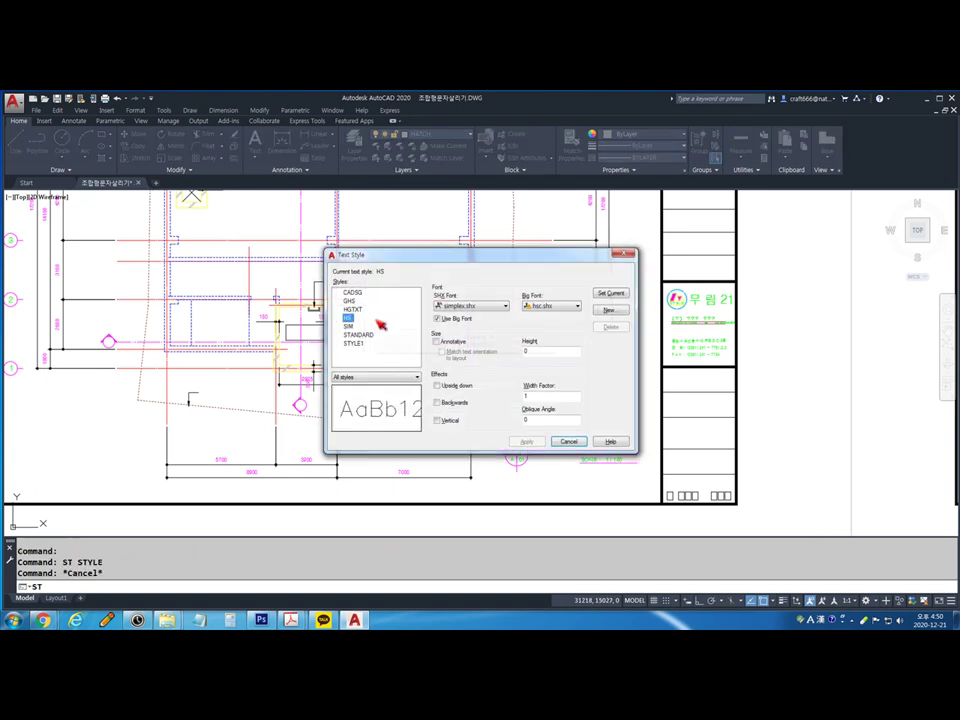
pyautogui.click(560, 306)
pyautogui.scroll(-1, 575, 335)
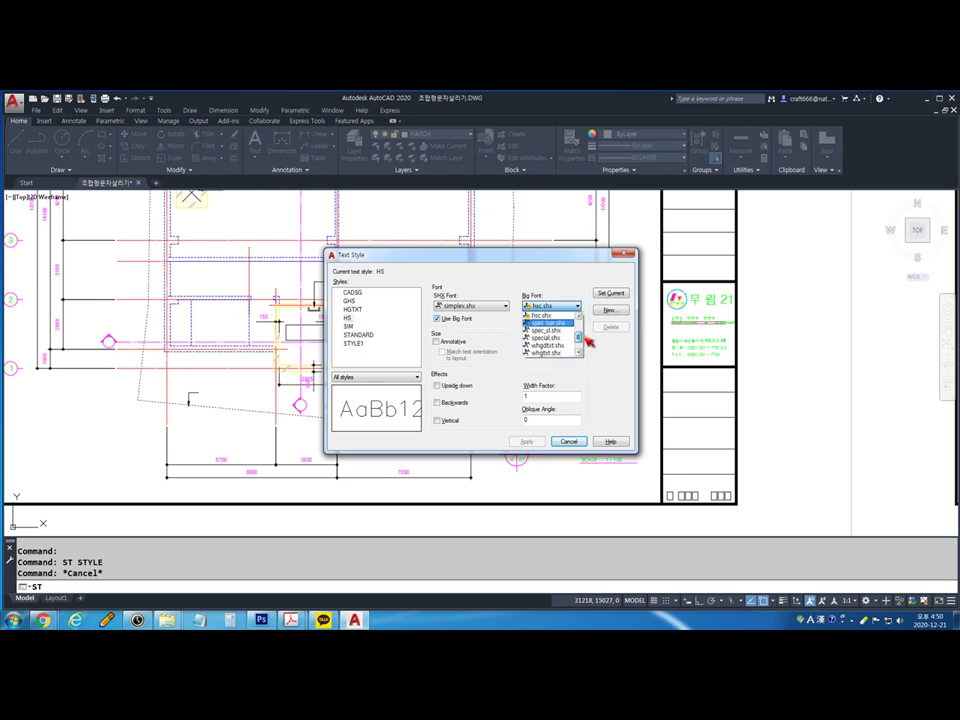
pyautogui.scroll(3, 565, 335)
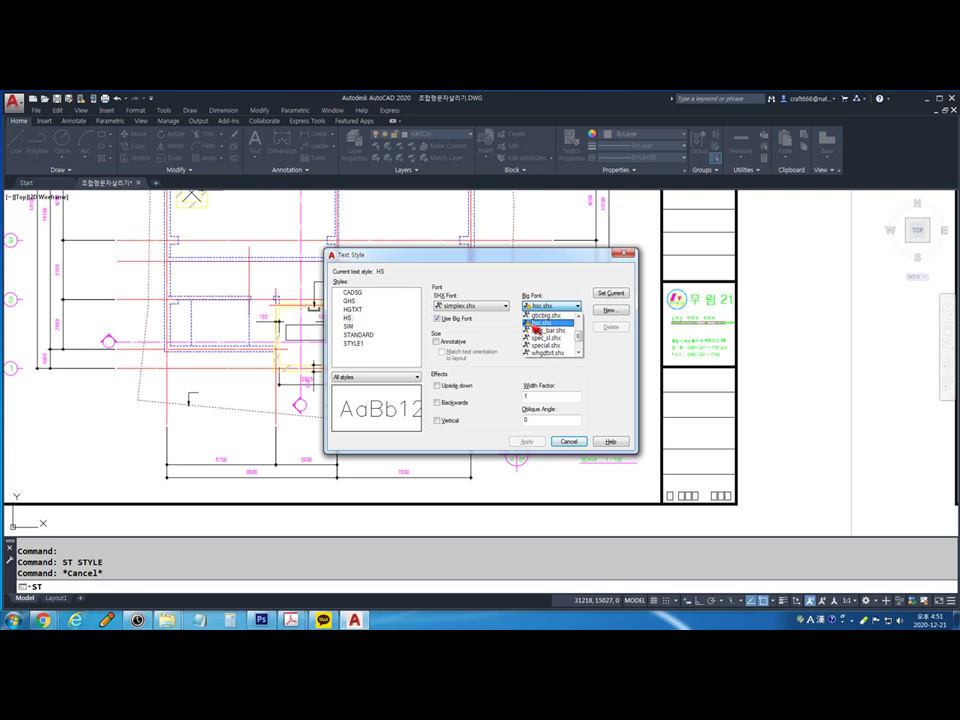
pyautogui.scroll(-1, 550, 335)
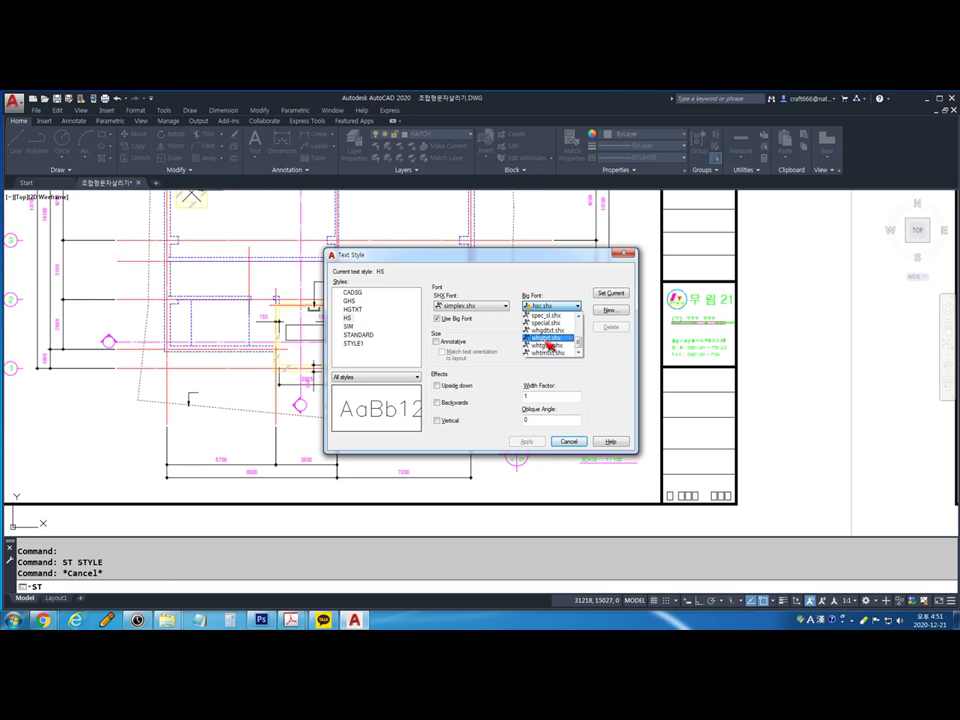
pyautogui.click(547, 340)
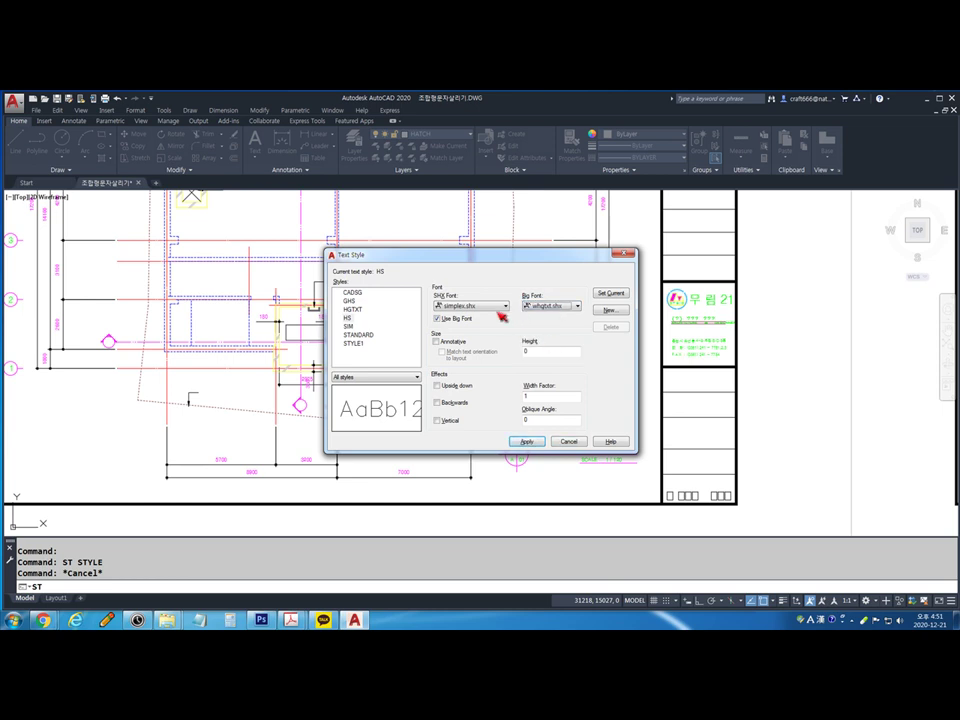
pyautogui.click(526, 441)
pyautogui.click(568, 441)
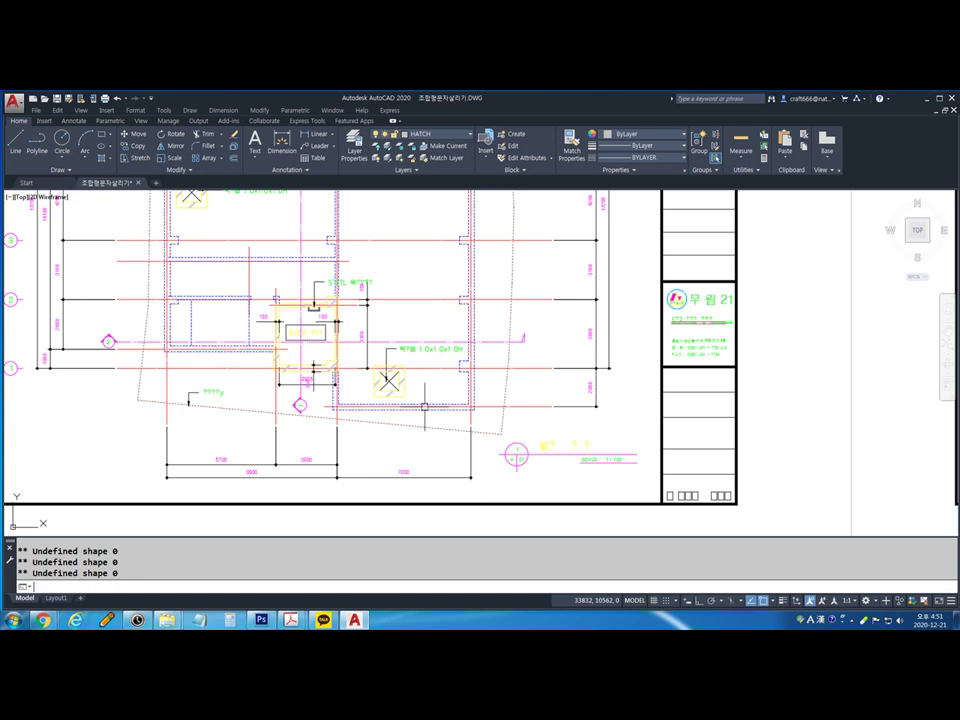
# List the properties of the broken text ending in 1.0x1.0x1.0H, examining its style, font files and text content
pyautogui.scroll(6, 408, 354)
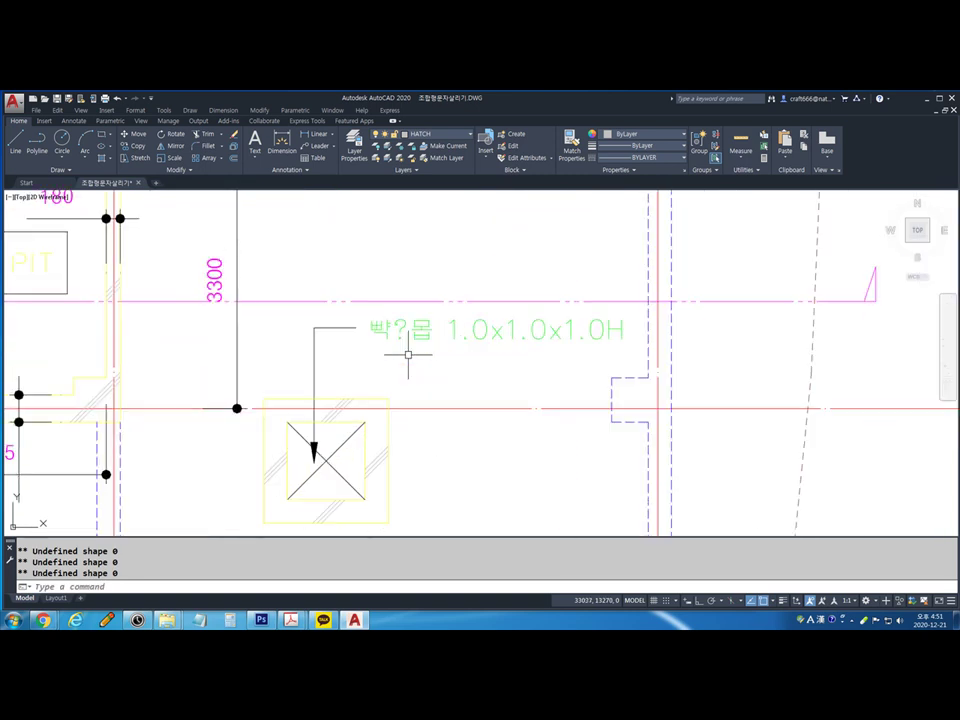
pyautogui.scroll(2, 411, 322)
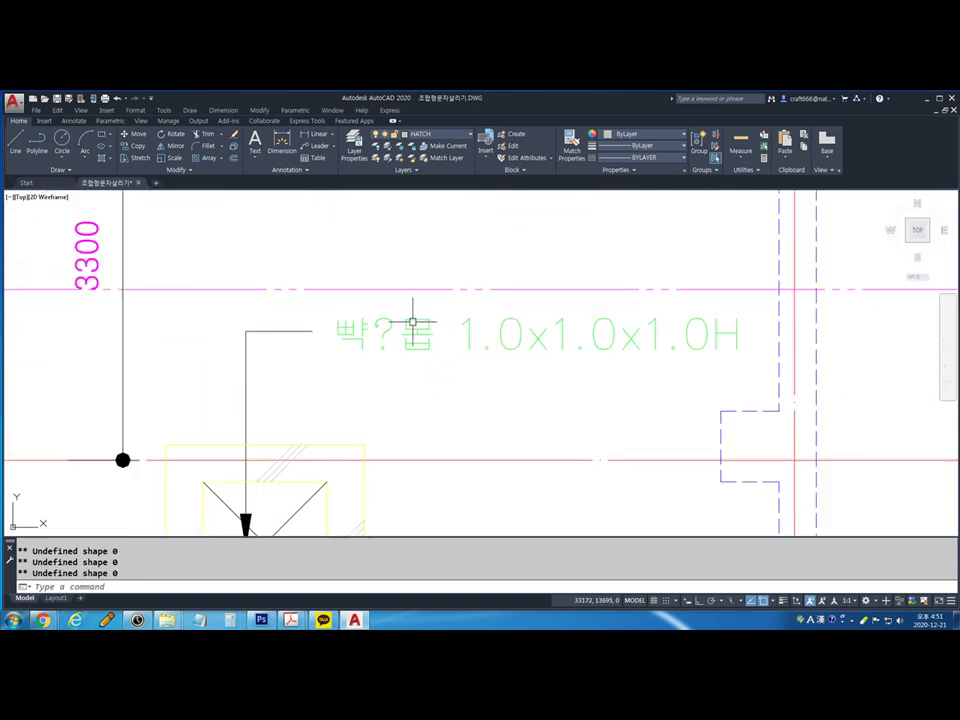
pyautogui.click(411, 327)
pyautogui.write('li')
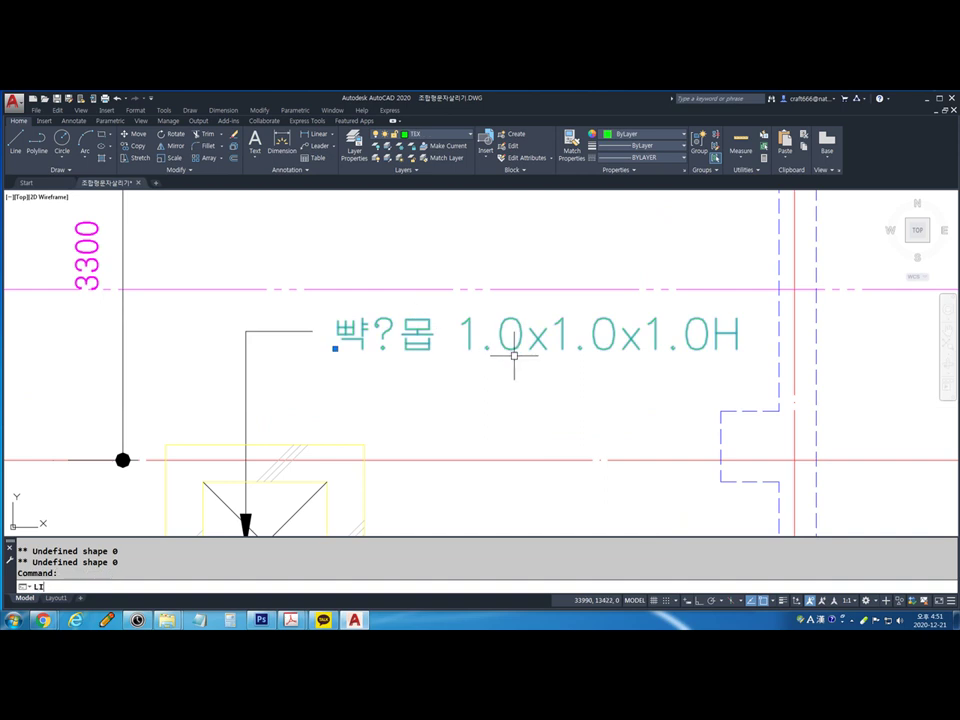
pyautogui.press('Return')
pyautogui.doubleClick(451, 394)
pyautogui.click(471, 394)
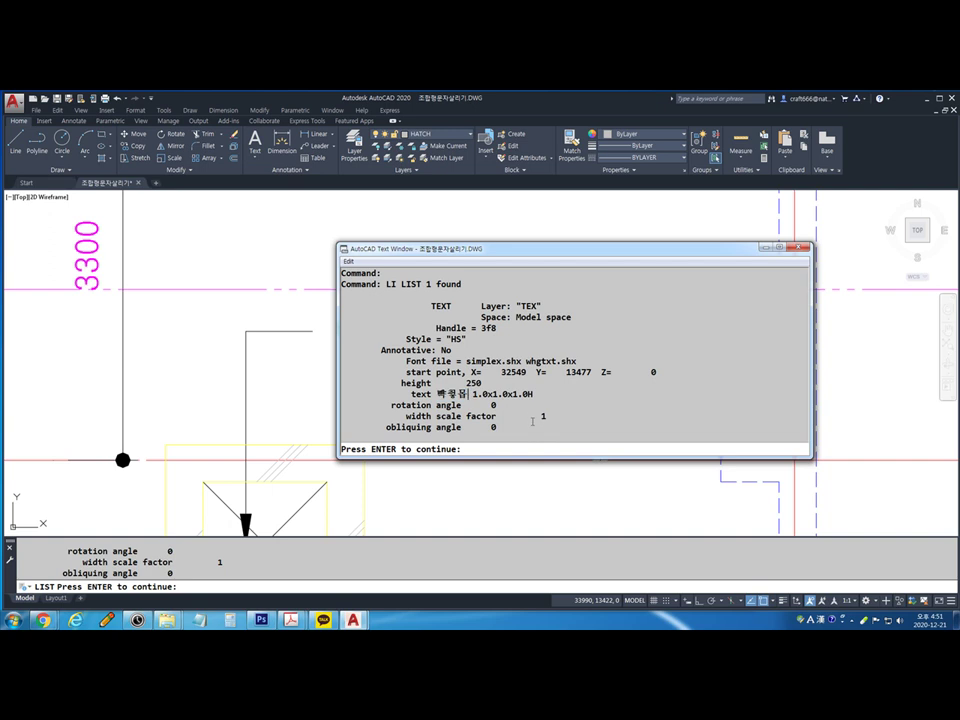
pyautogui.press('F2')
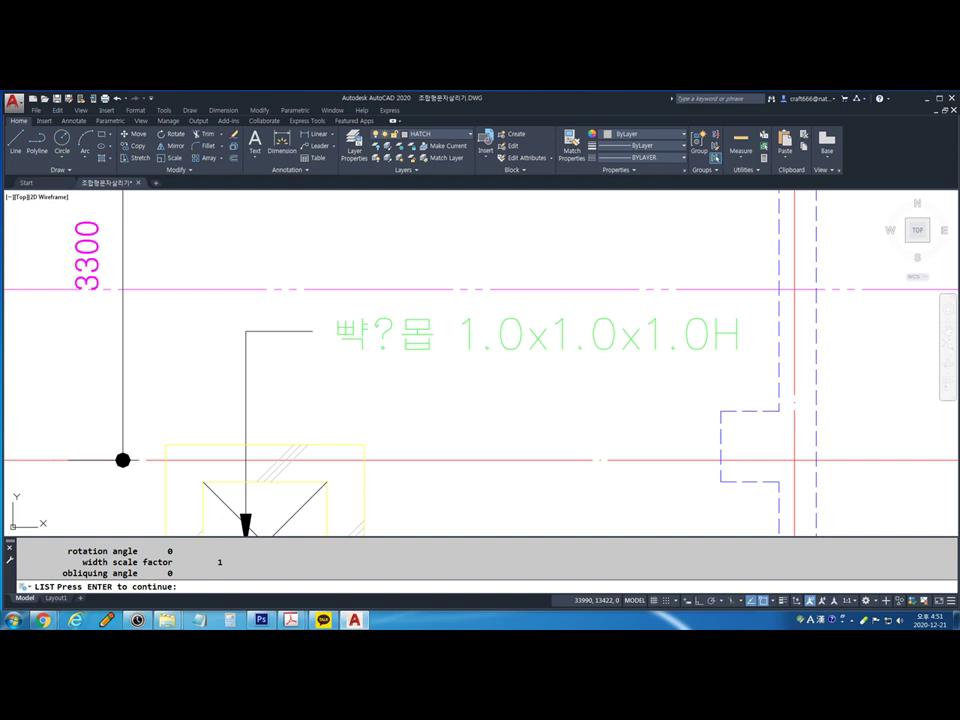
pyautogui.scroll(-1, 585, 190)
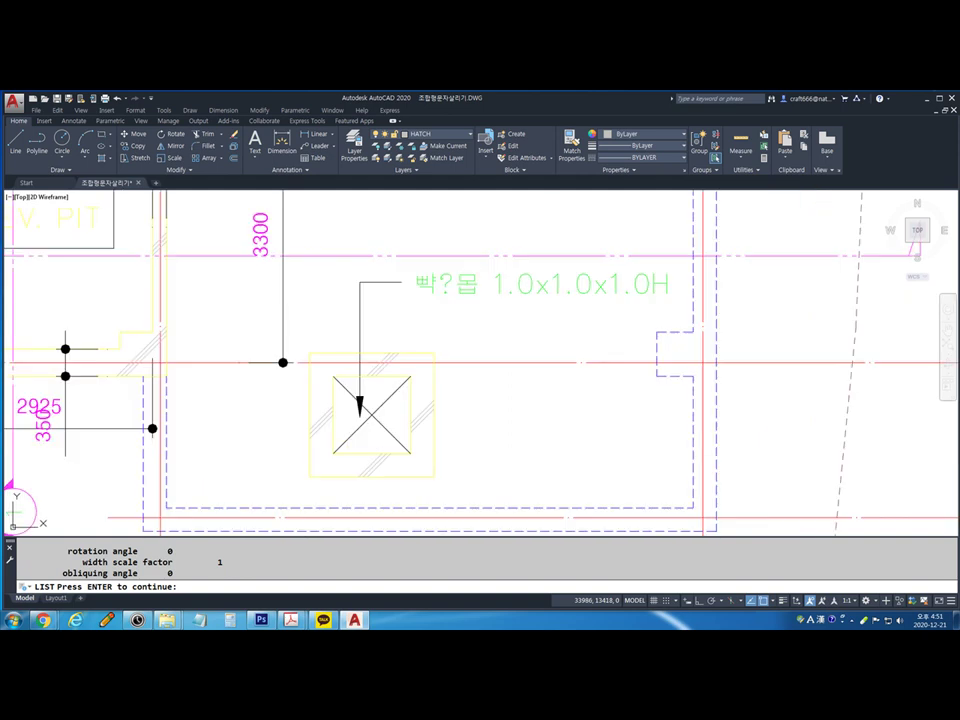
pyautogui.press('Return')
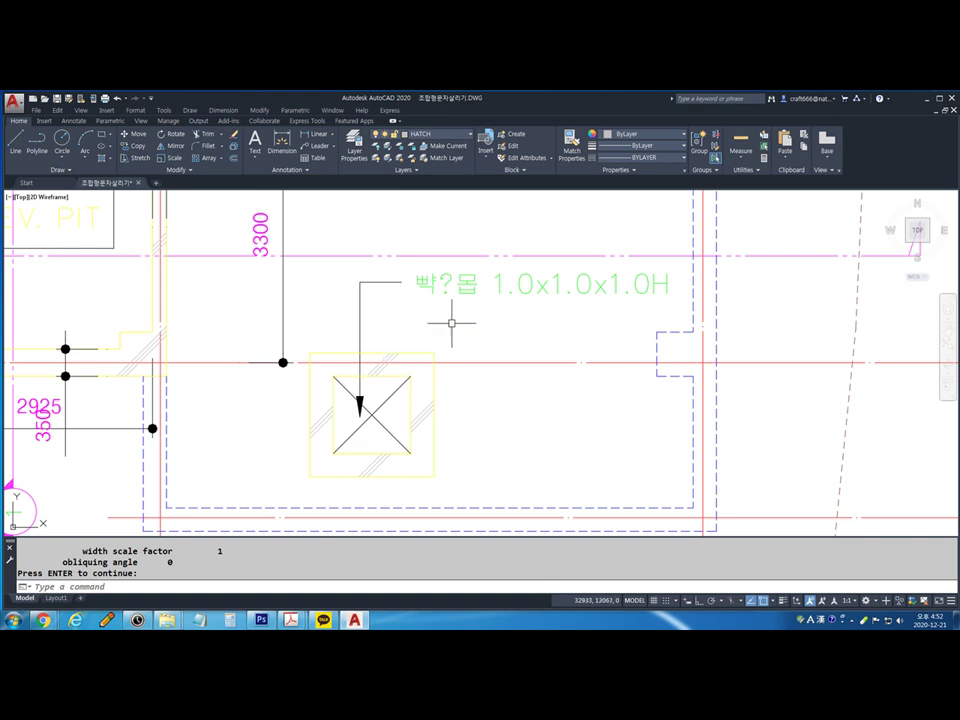
# Reopen the text style settings and select the GHS style to see its fonts
pyautogui.write('ST')
pyautogui.press('Return')
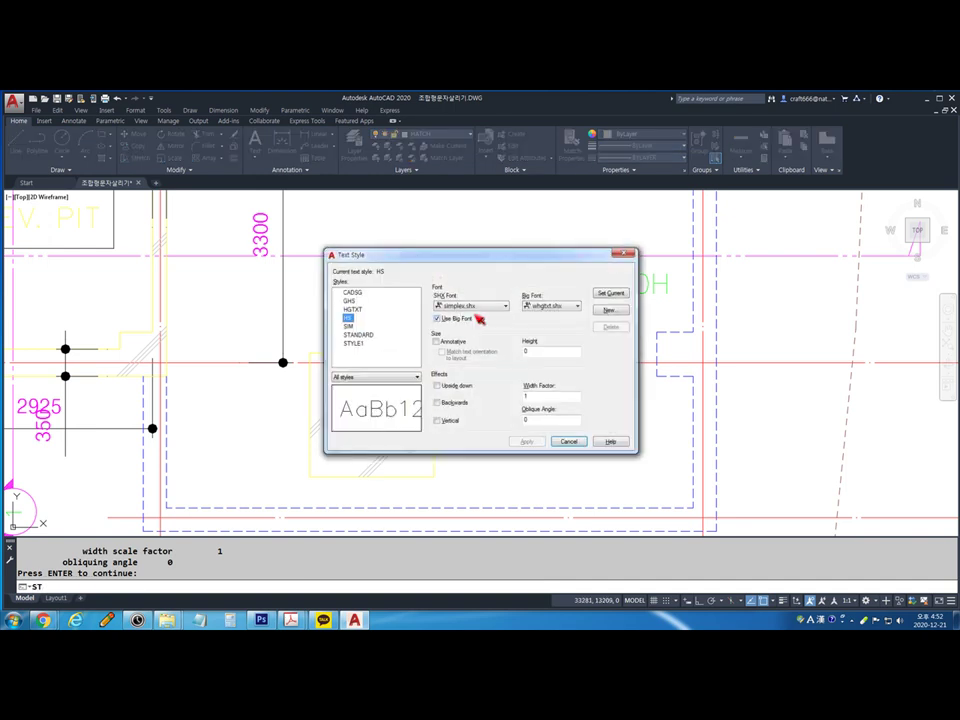
pyautogui.click(349, 300)
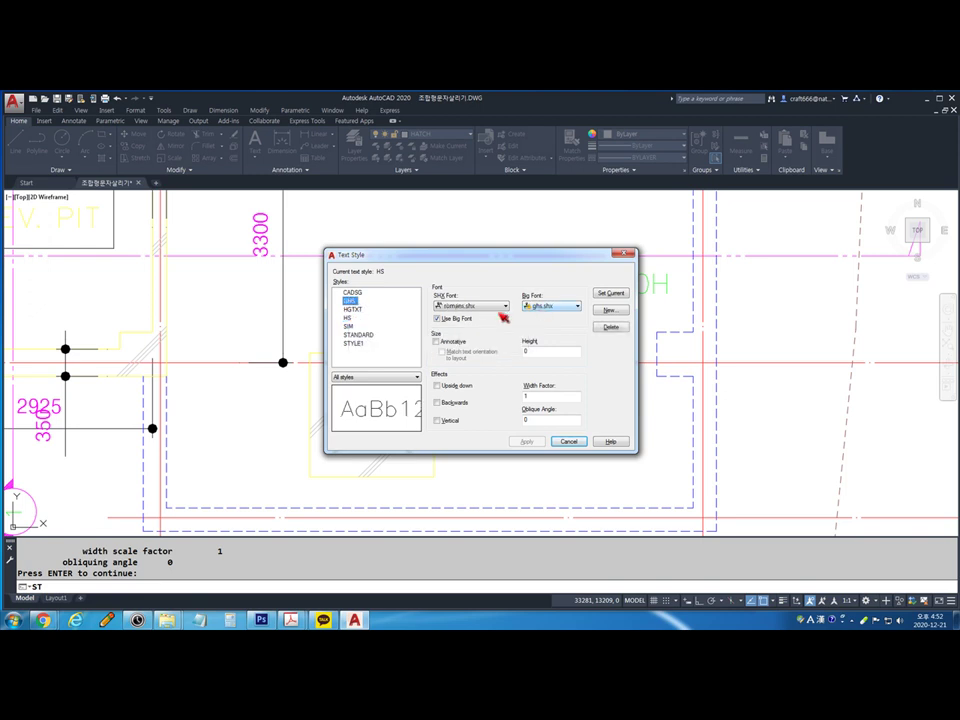